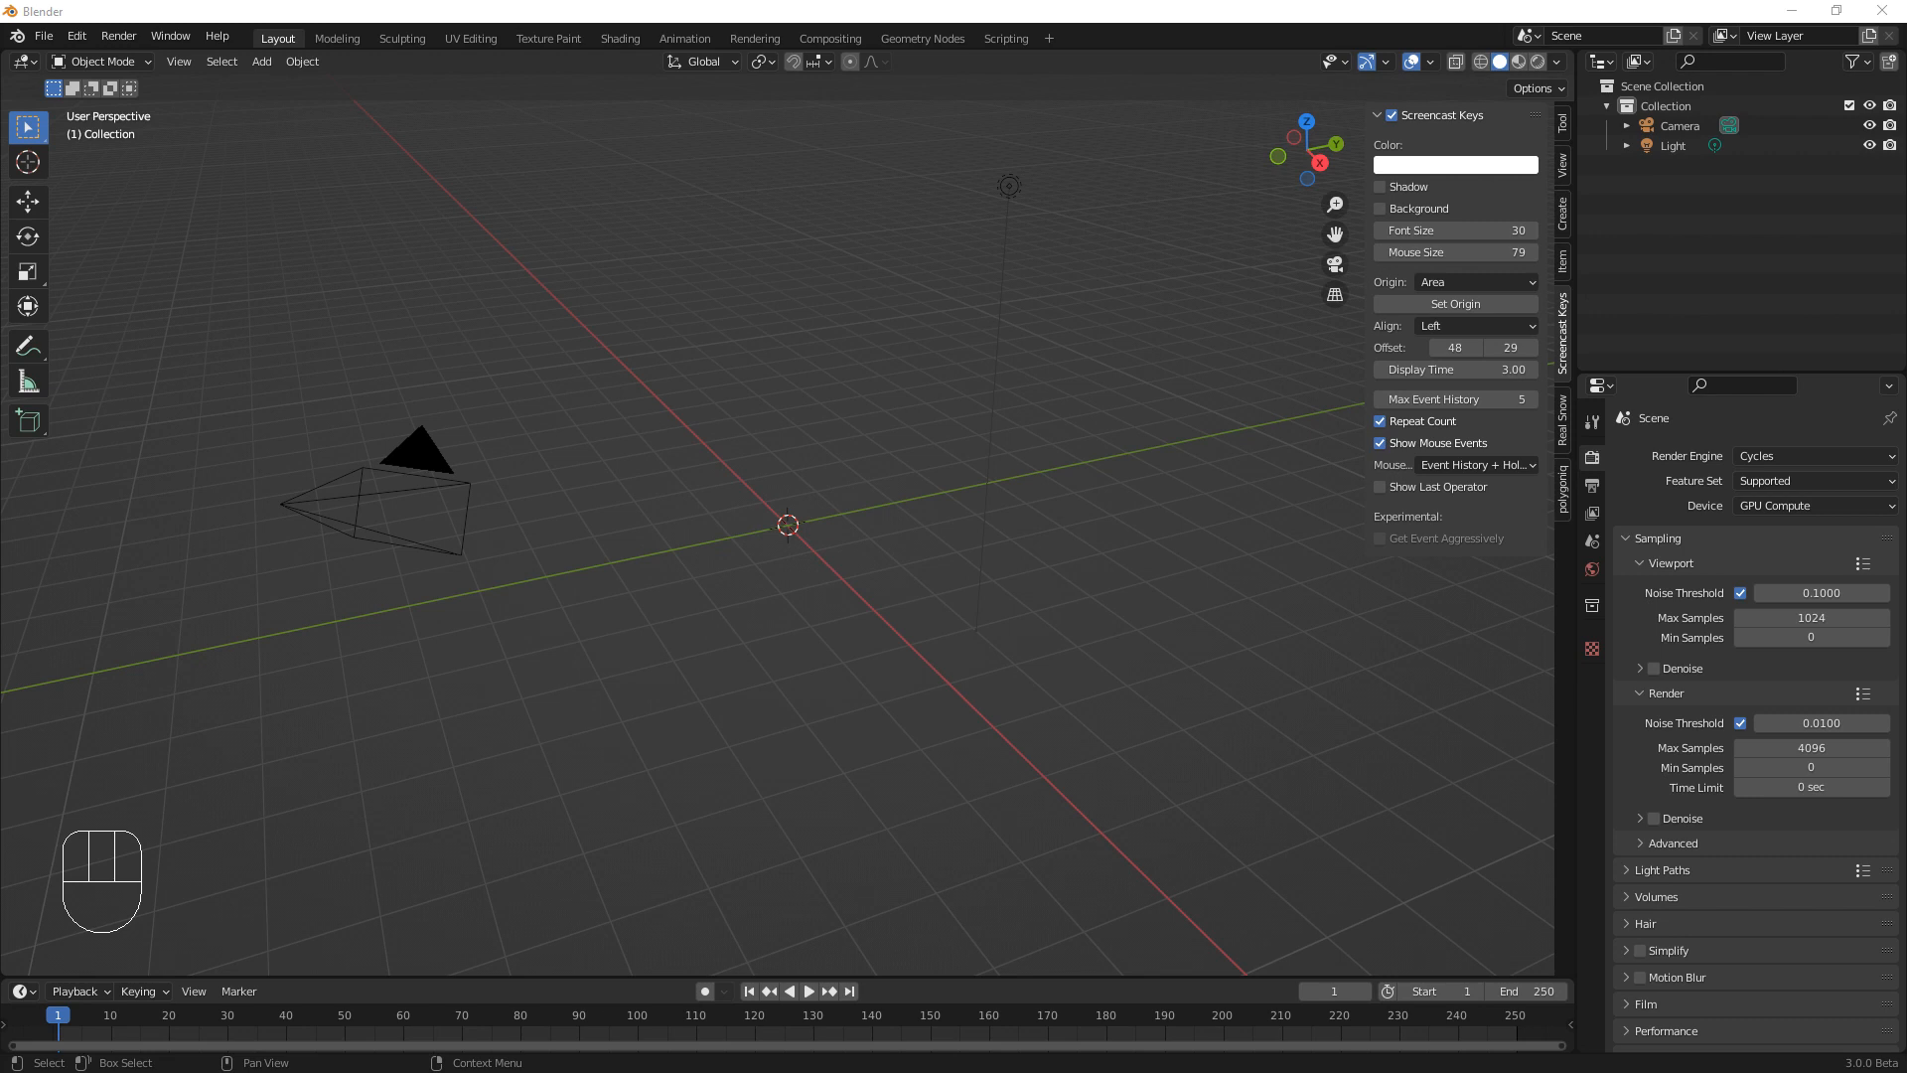
Add a cube mesh at the world origin
{"action": "middle_click_drag", "start_coordinate": [806, 607], "coordinate": [769, 612]}
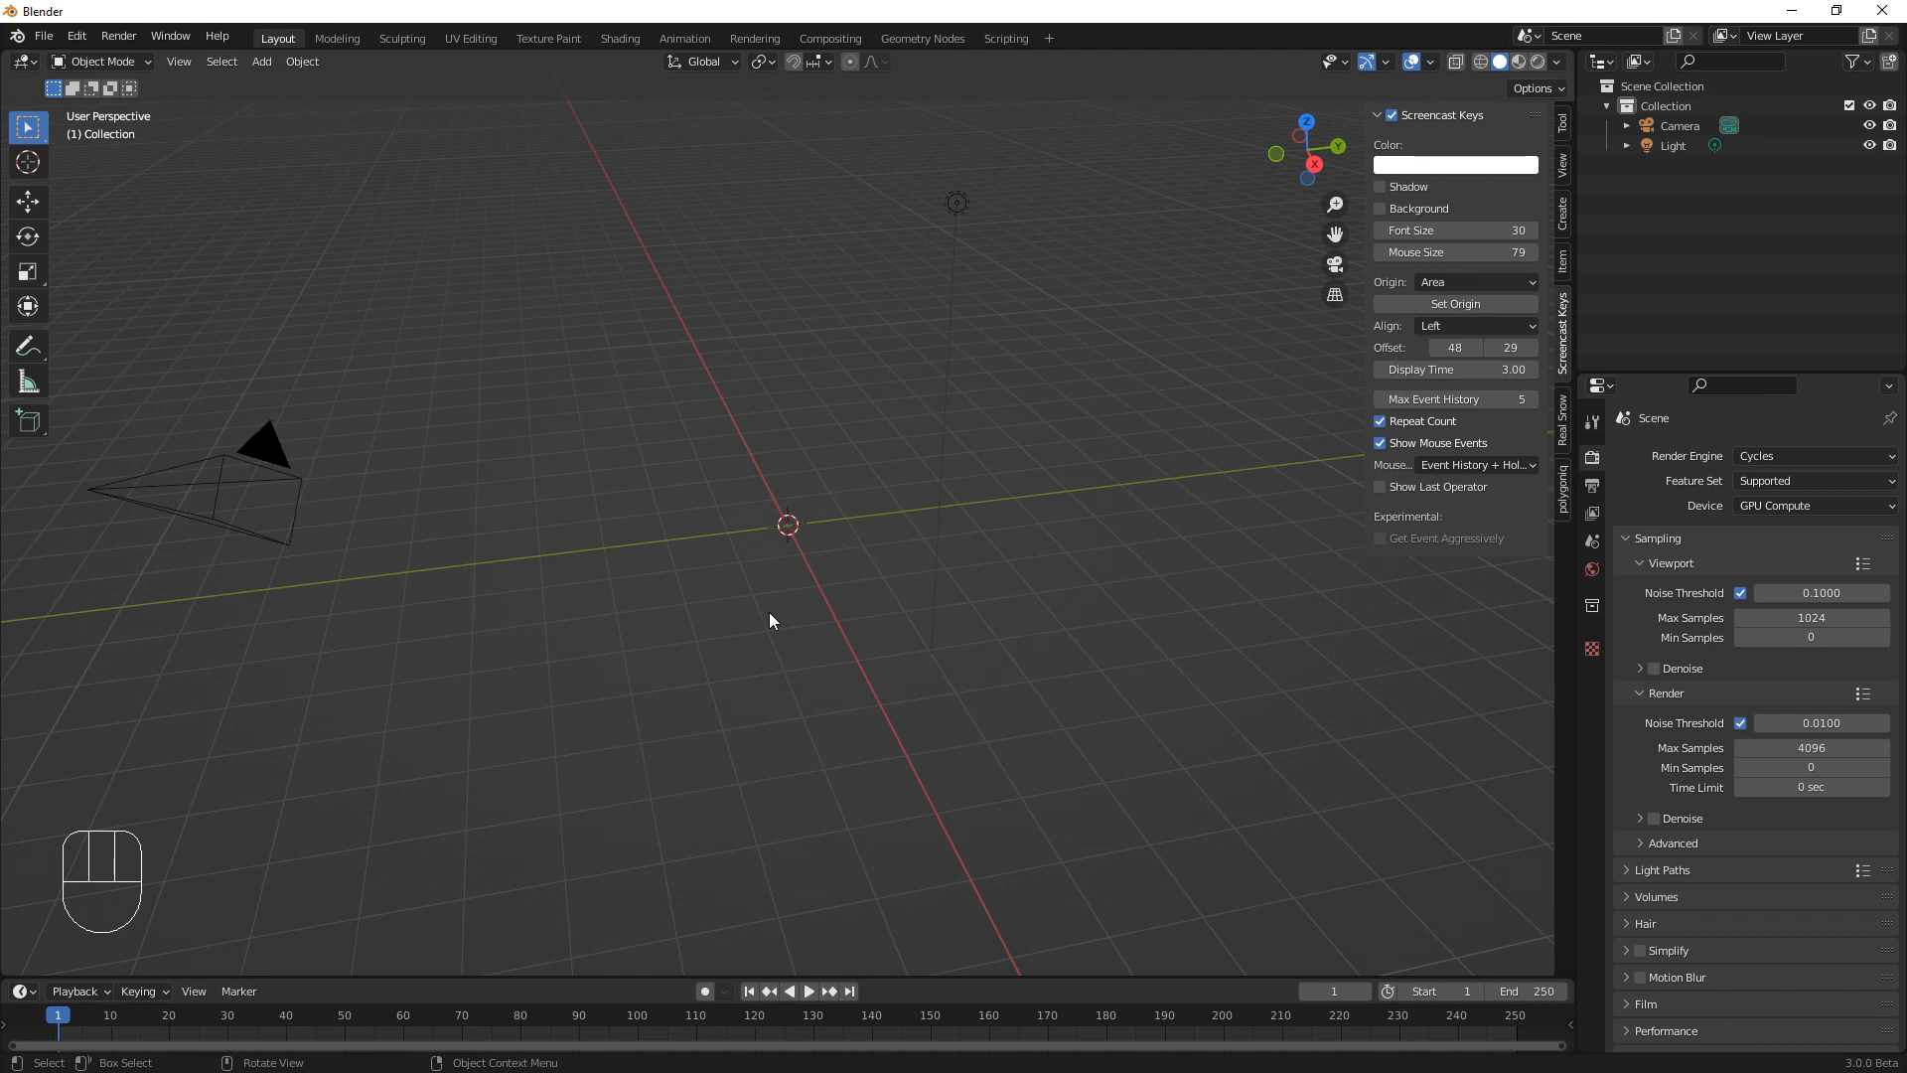
{"action": "key", "text": "shift+a"}
{"action": "mouse_move", "coordinate": [770, 614]}
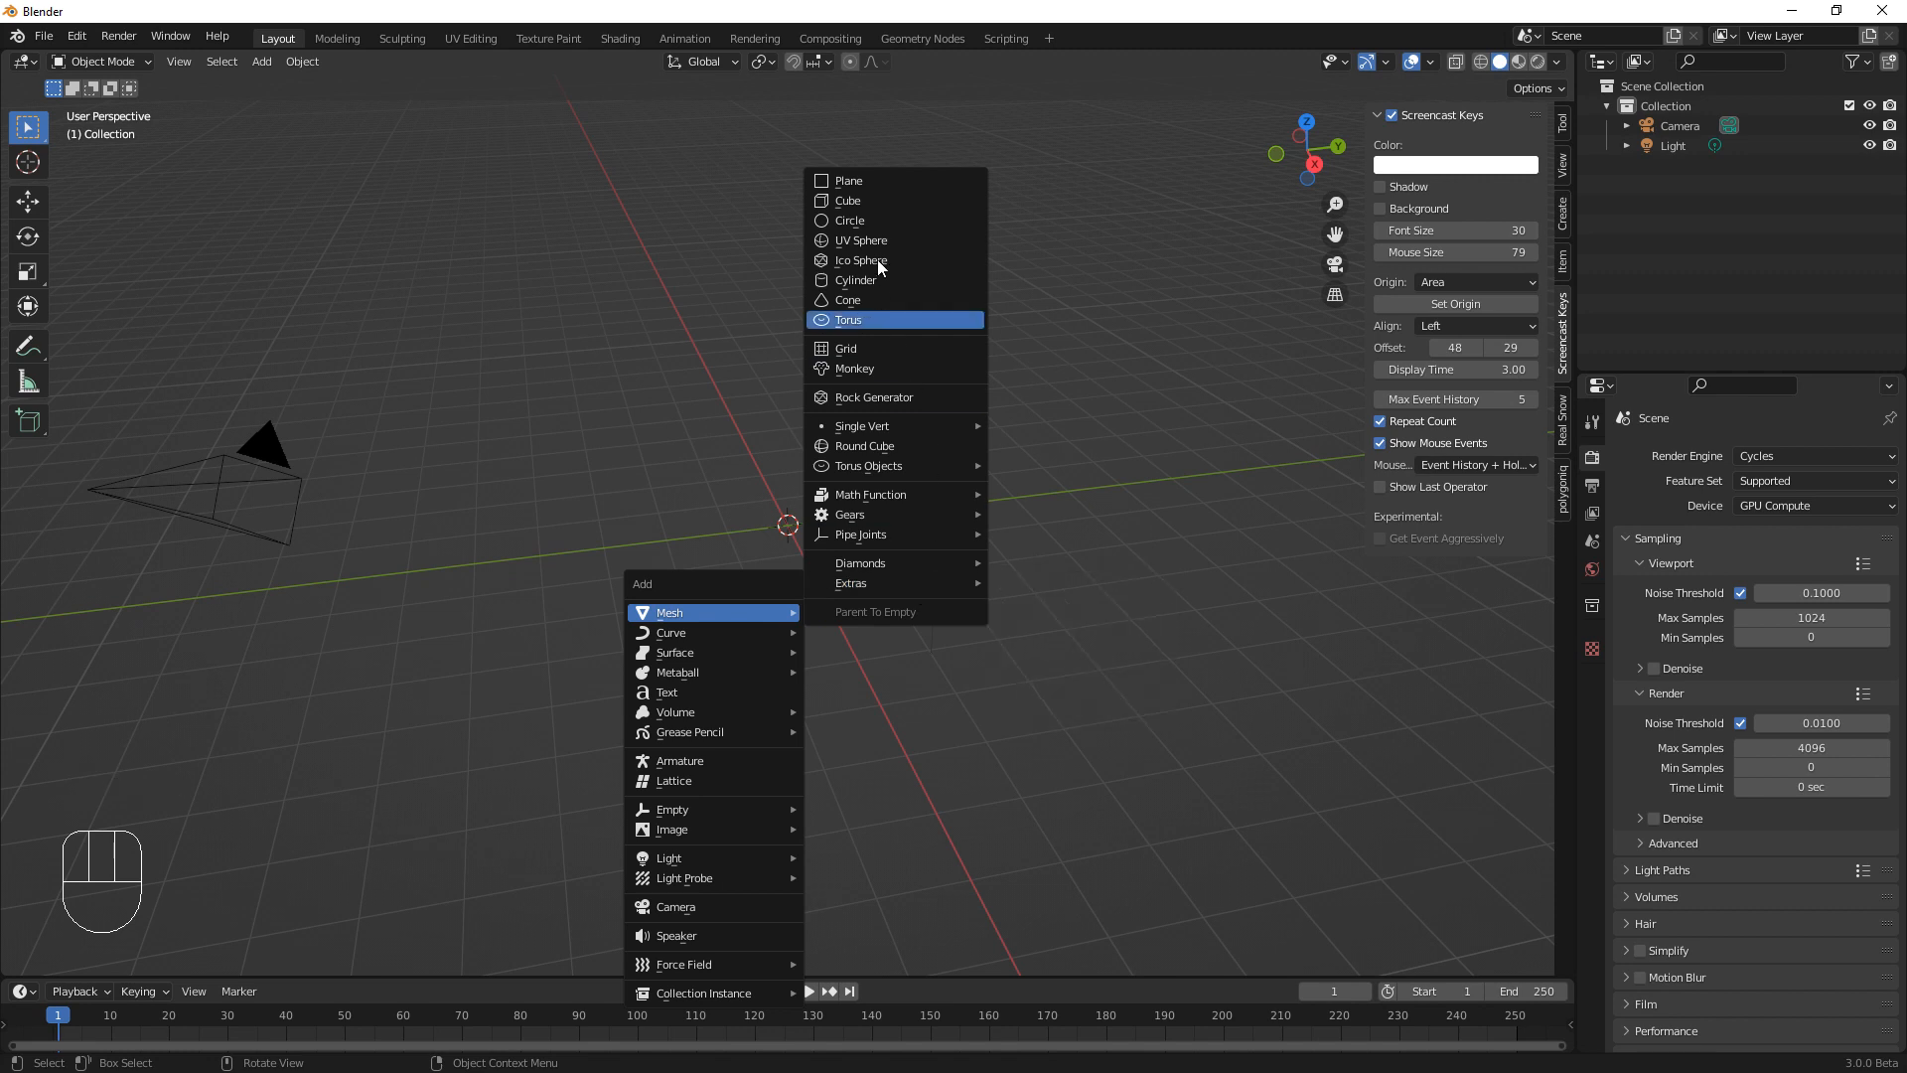
{"action": "left_click", "coordinate": [849, 201]}
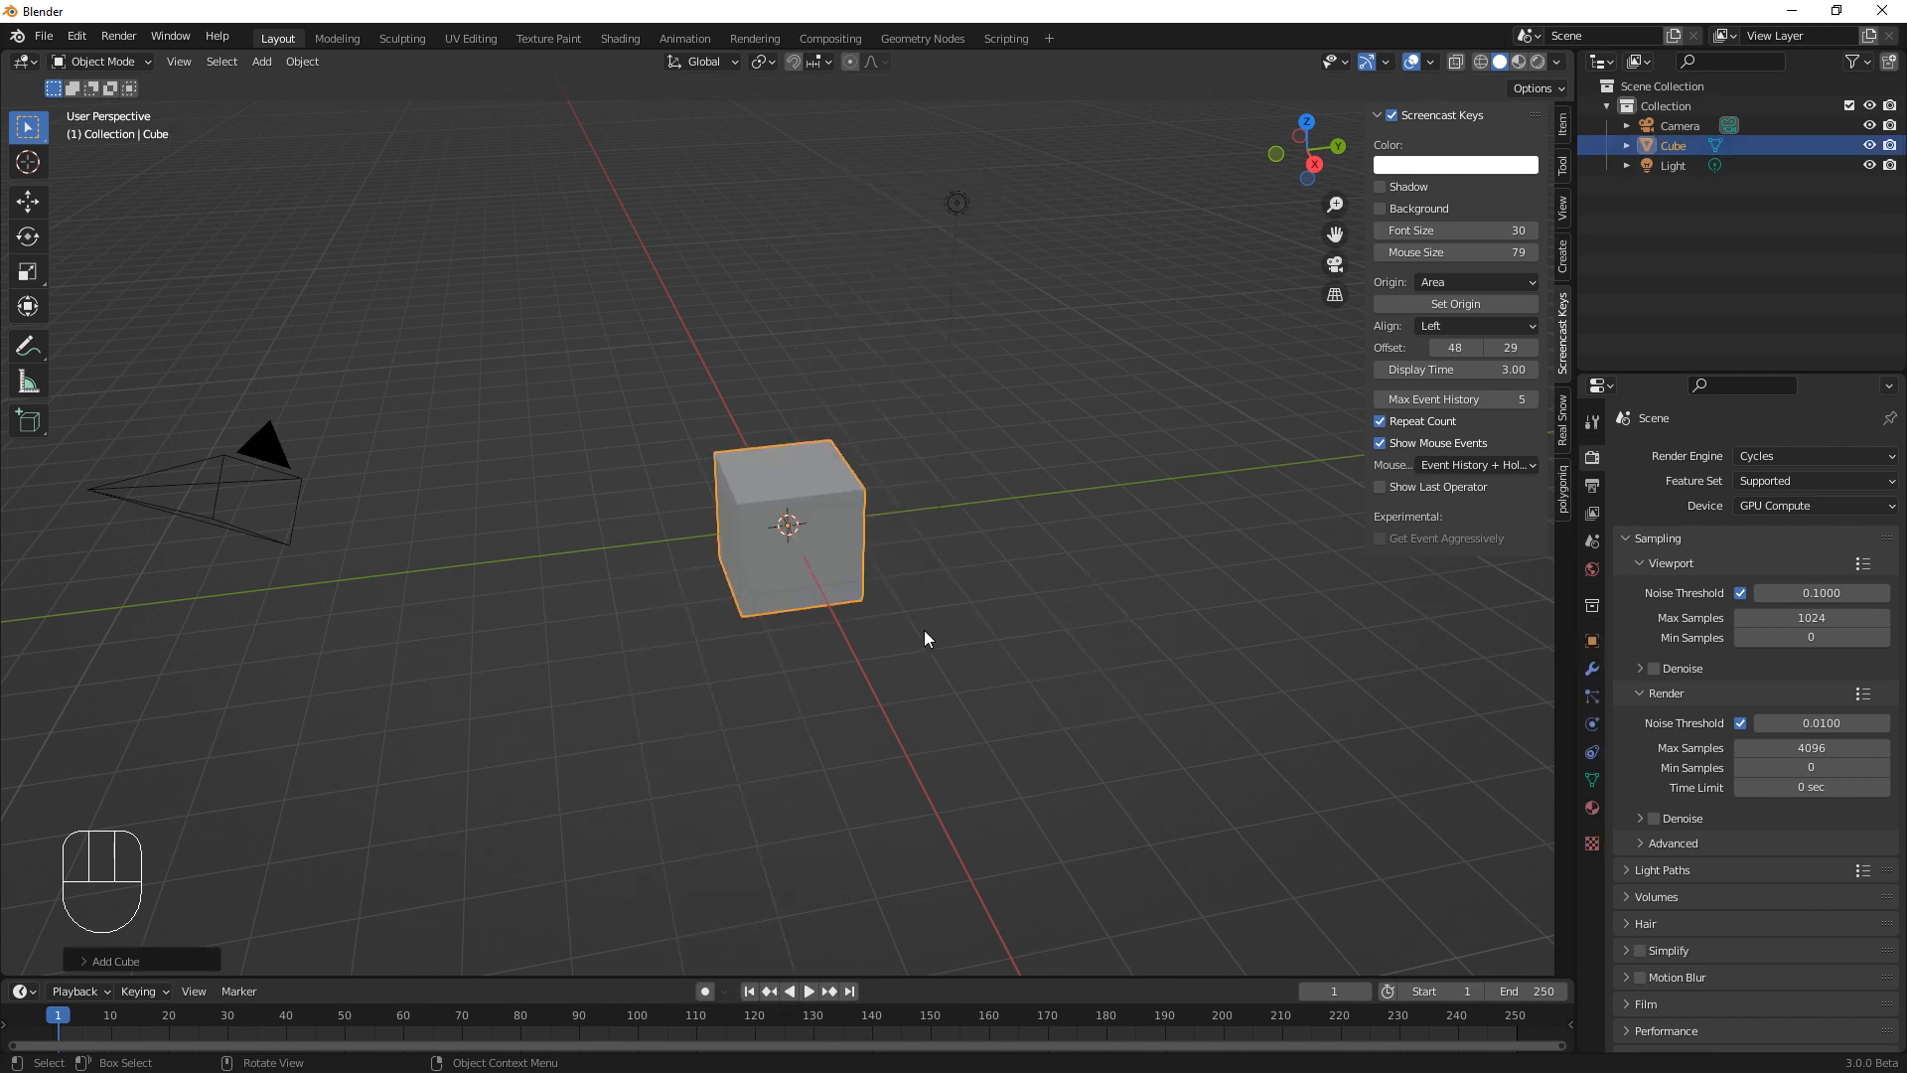
Scale the cube slightly taller along the Z axis and apply all transforms to it
{"action": "middle_click_drag", "start_coordinate": [923, 630], "coordinate": [941, 605]}
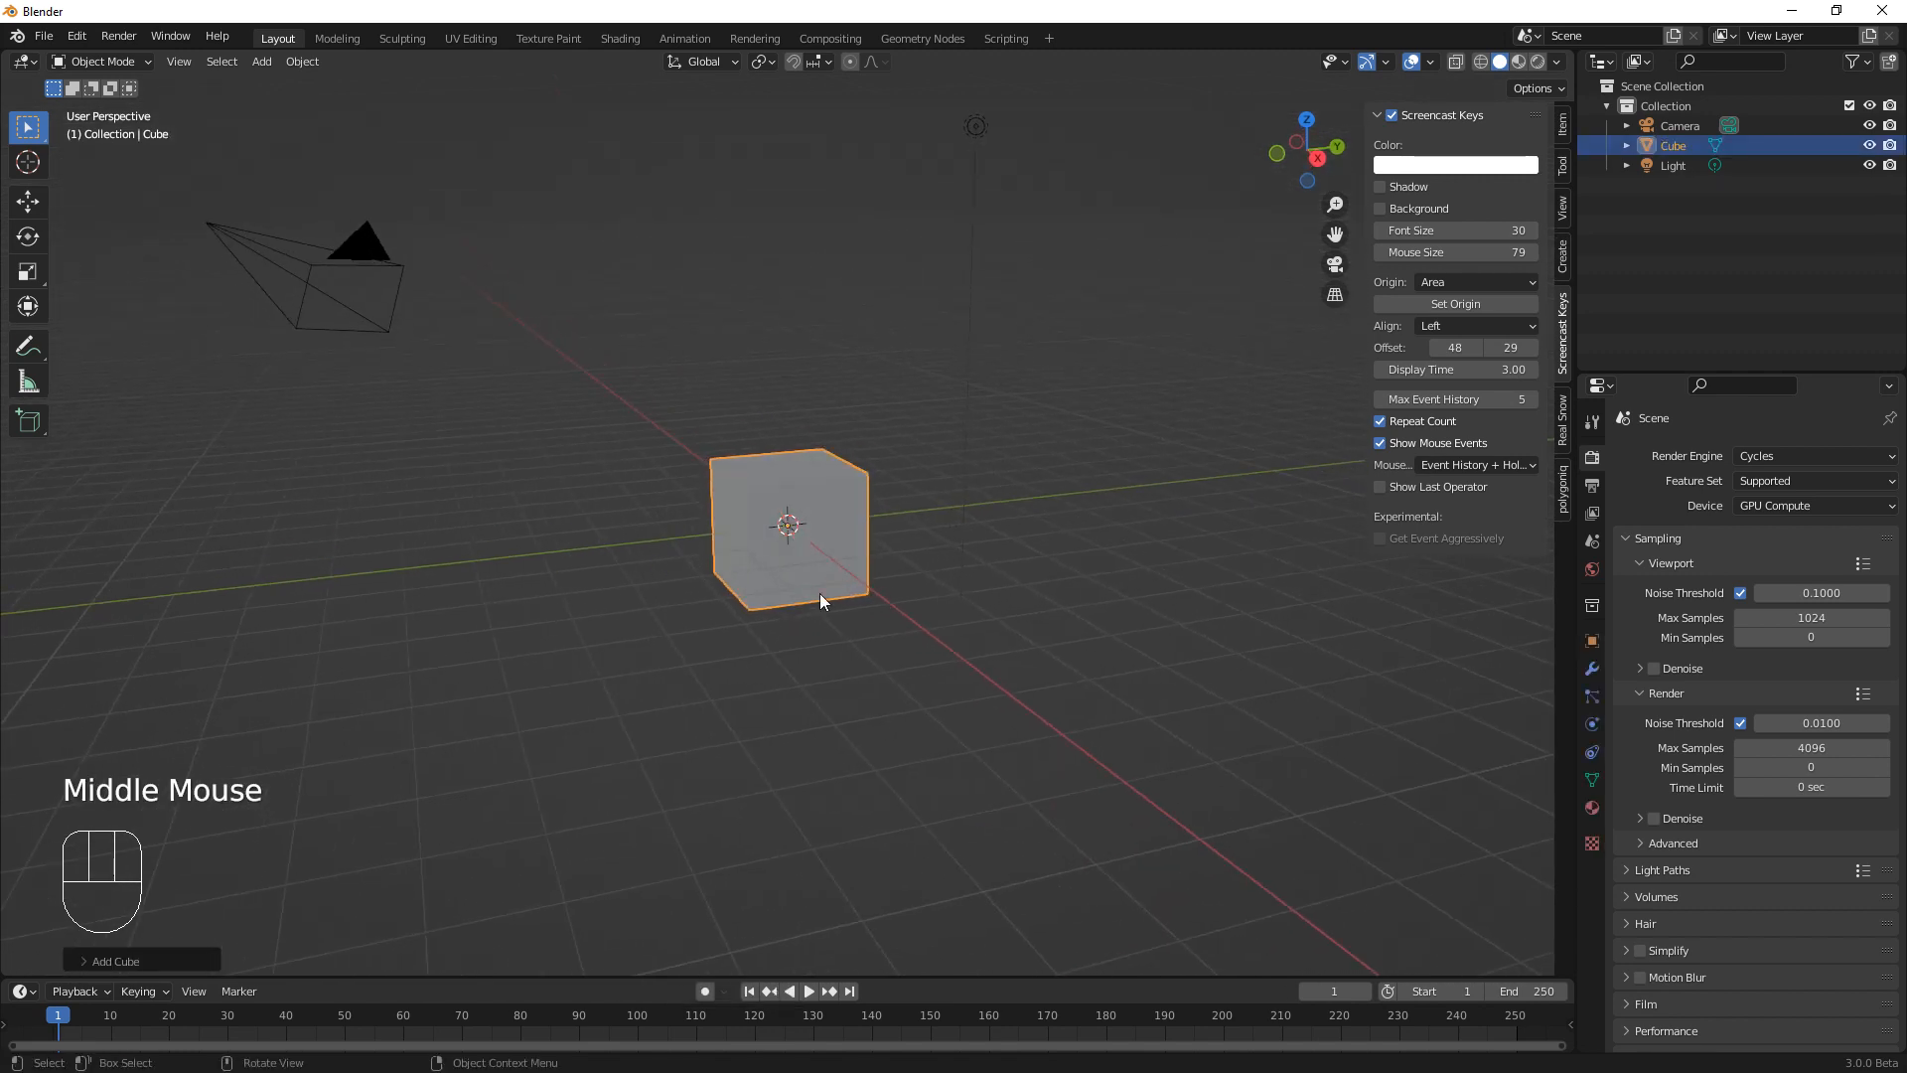
{"action": "left_click", "coordinate": [28, 306]}
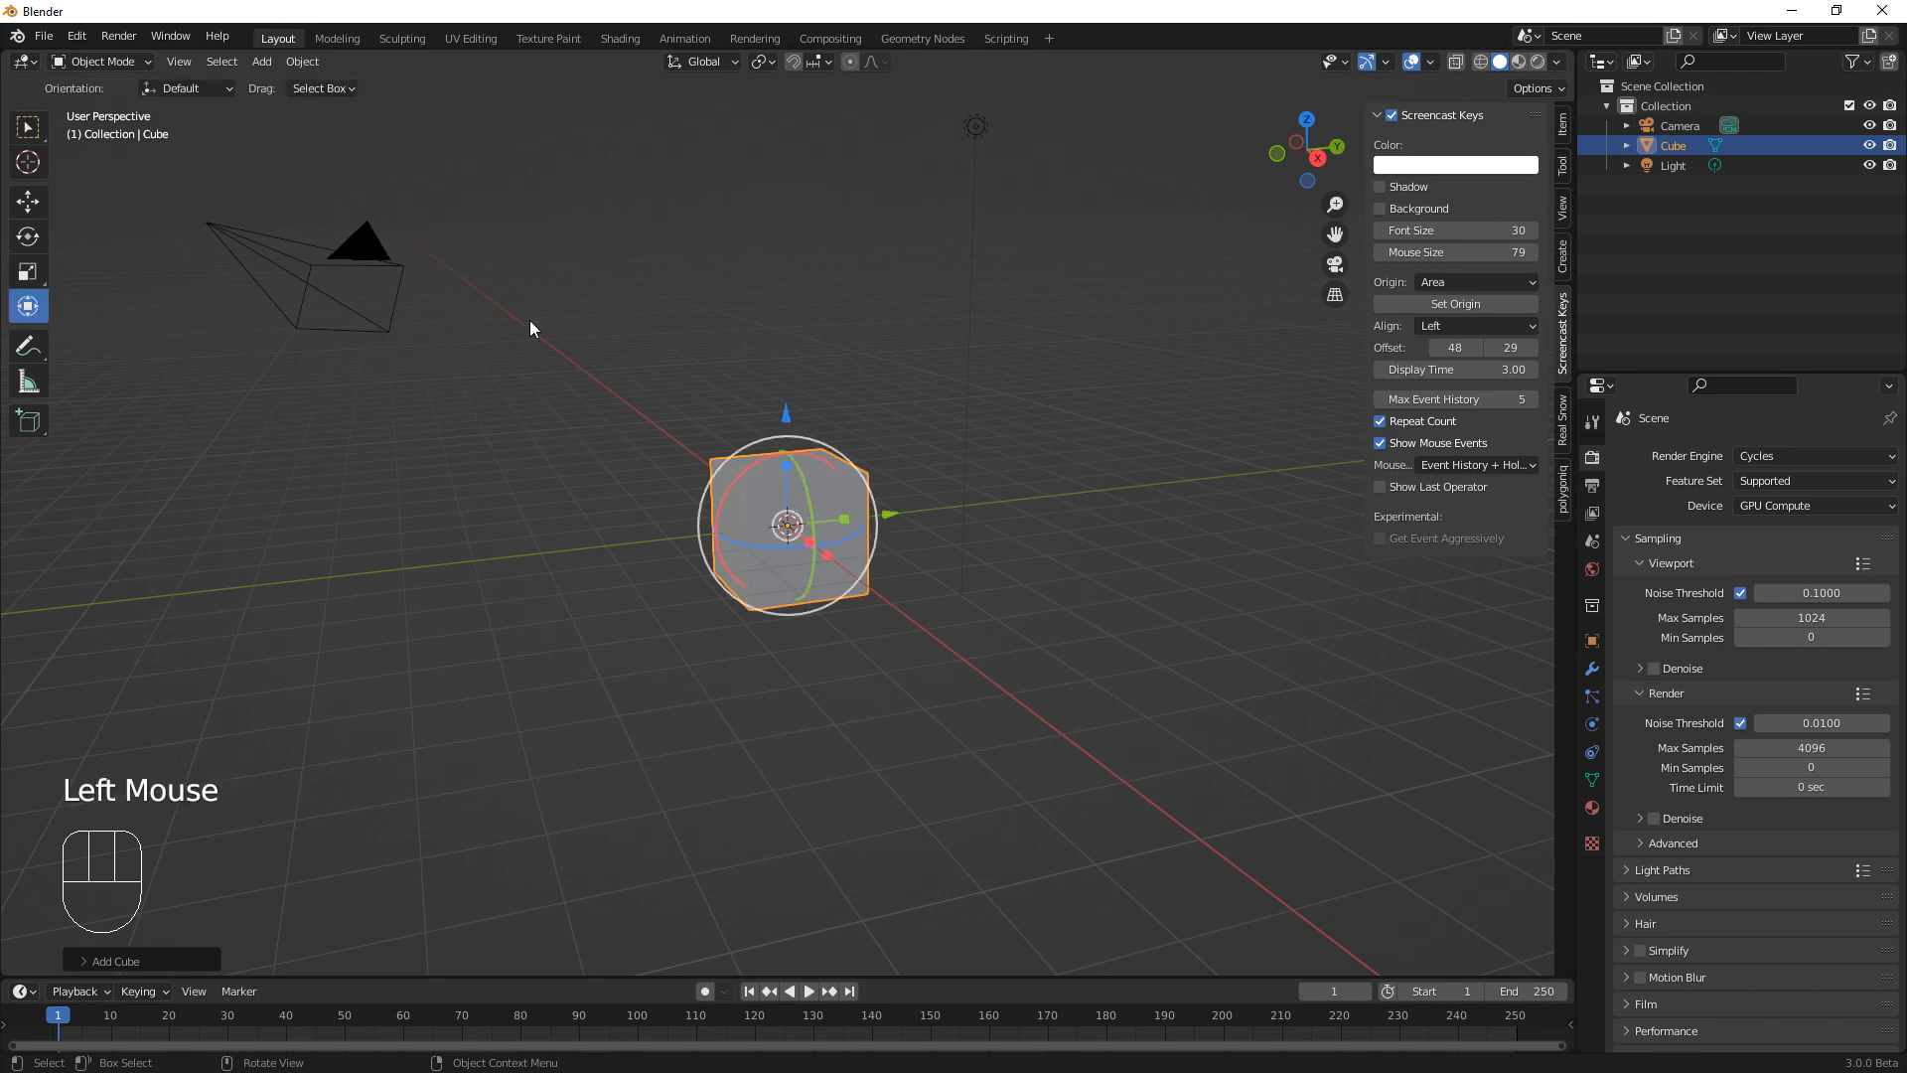
{"action": "left_click", "coordinate": [790, 467]}
{"action": "left_click_drag", "start_coordinate": [790, 467], "coordinate": [789, 431]}
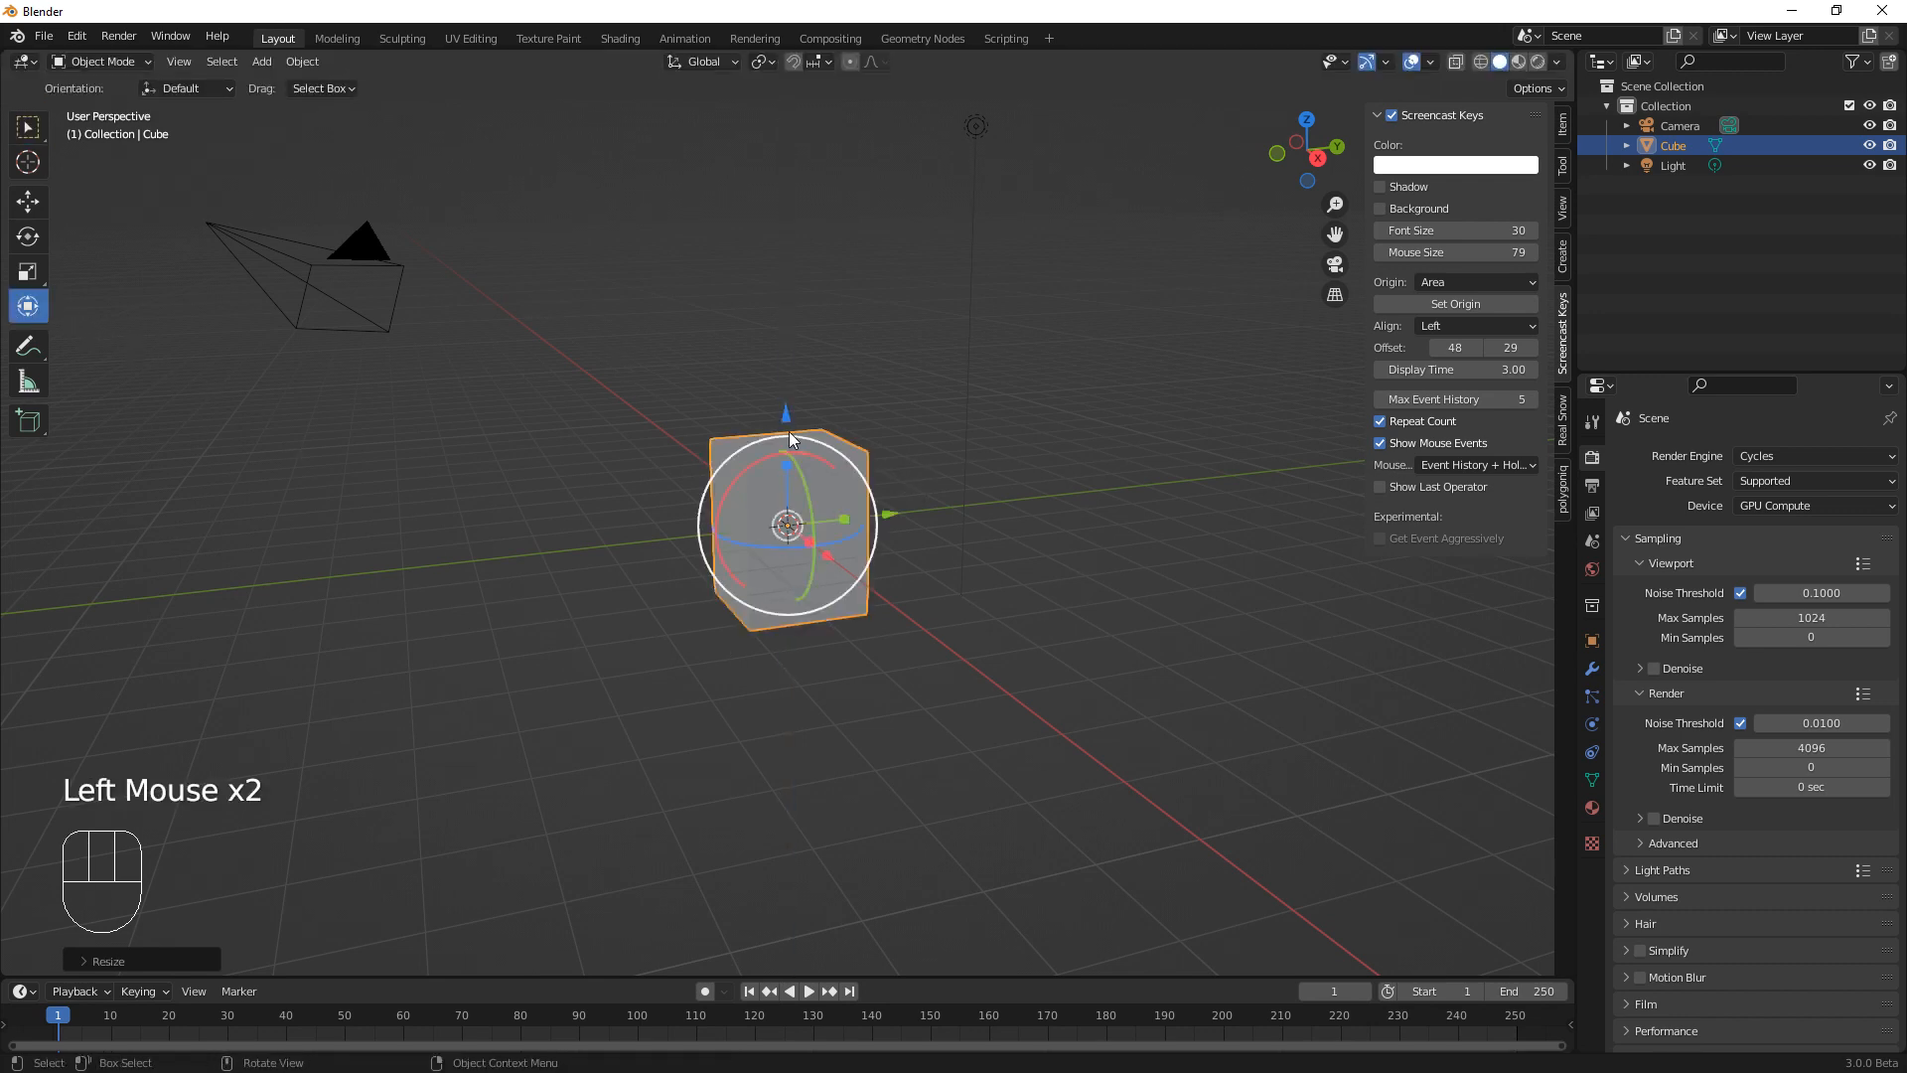
{"action": "middle_click_drag", "start_coordinate": [1068, 723], "coordinate": [1013, 717]}
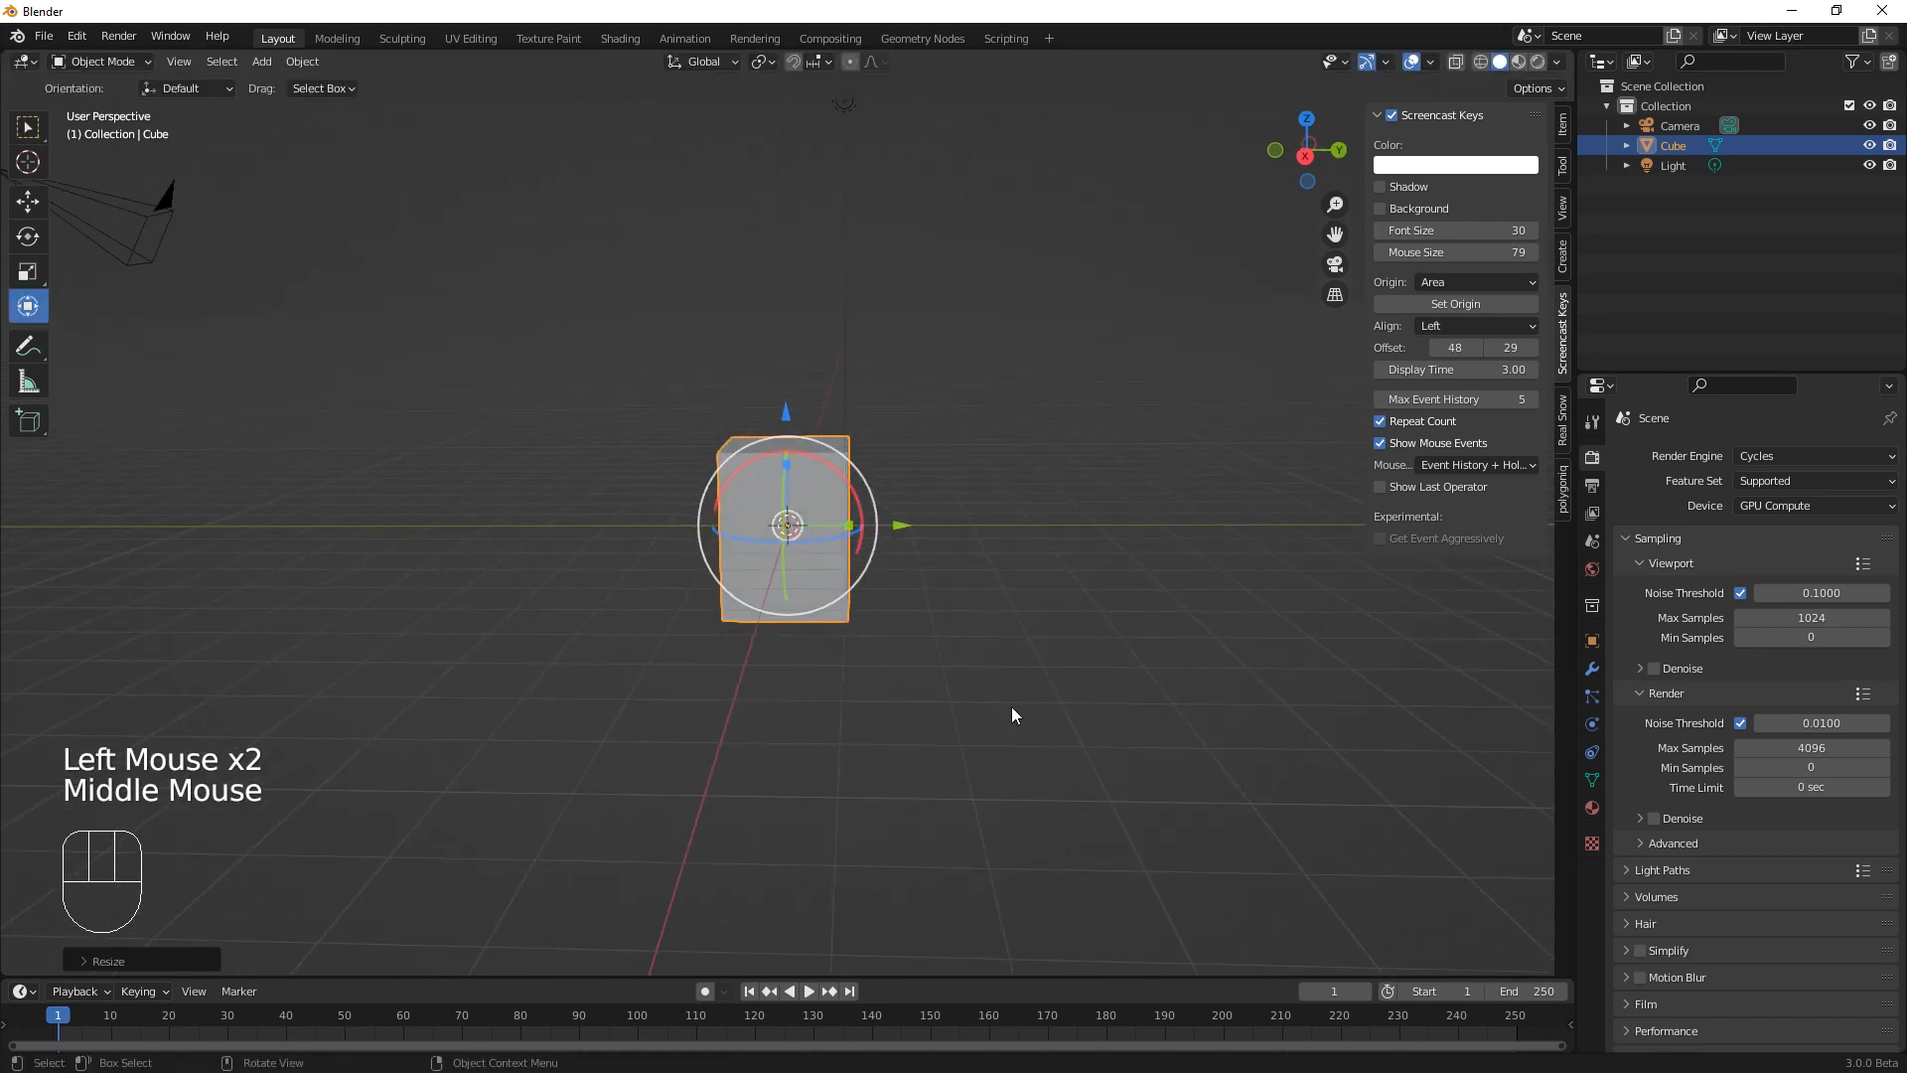
{"action": "key", "text": "ctrl+a"}
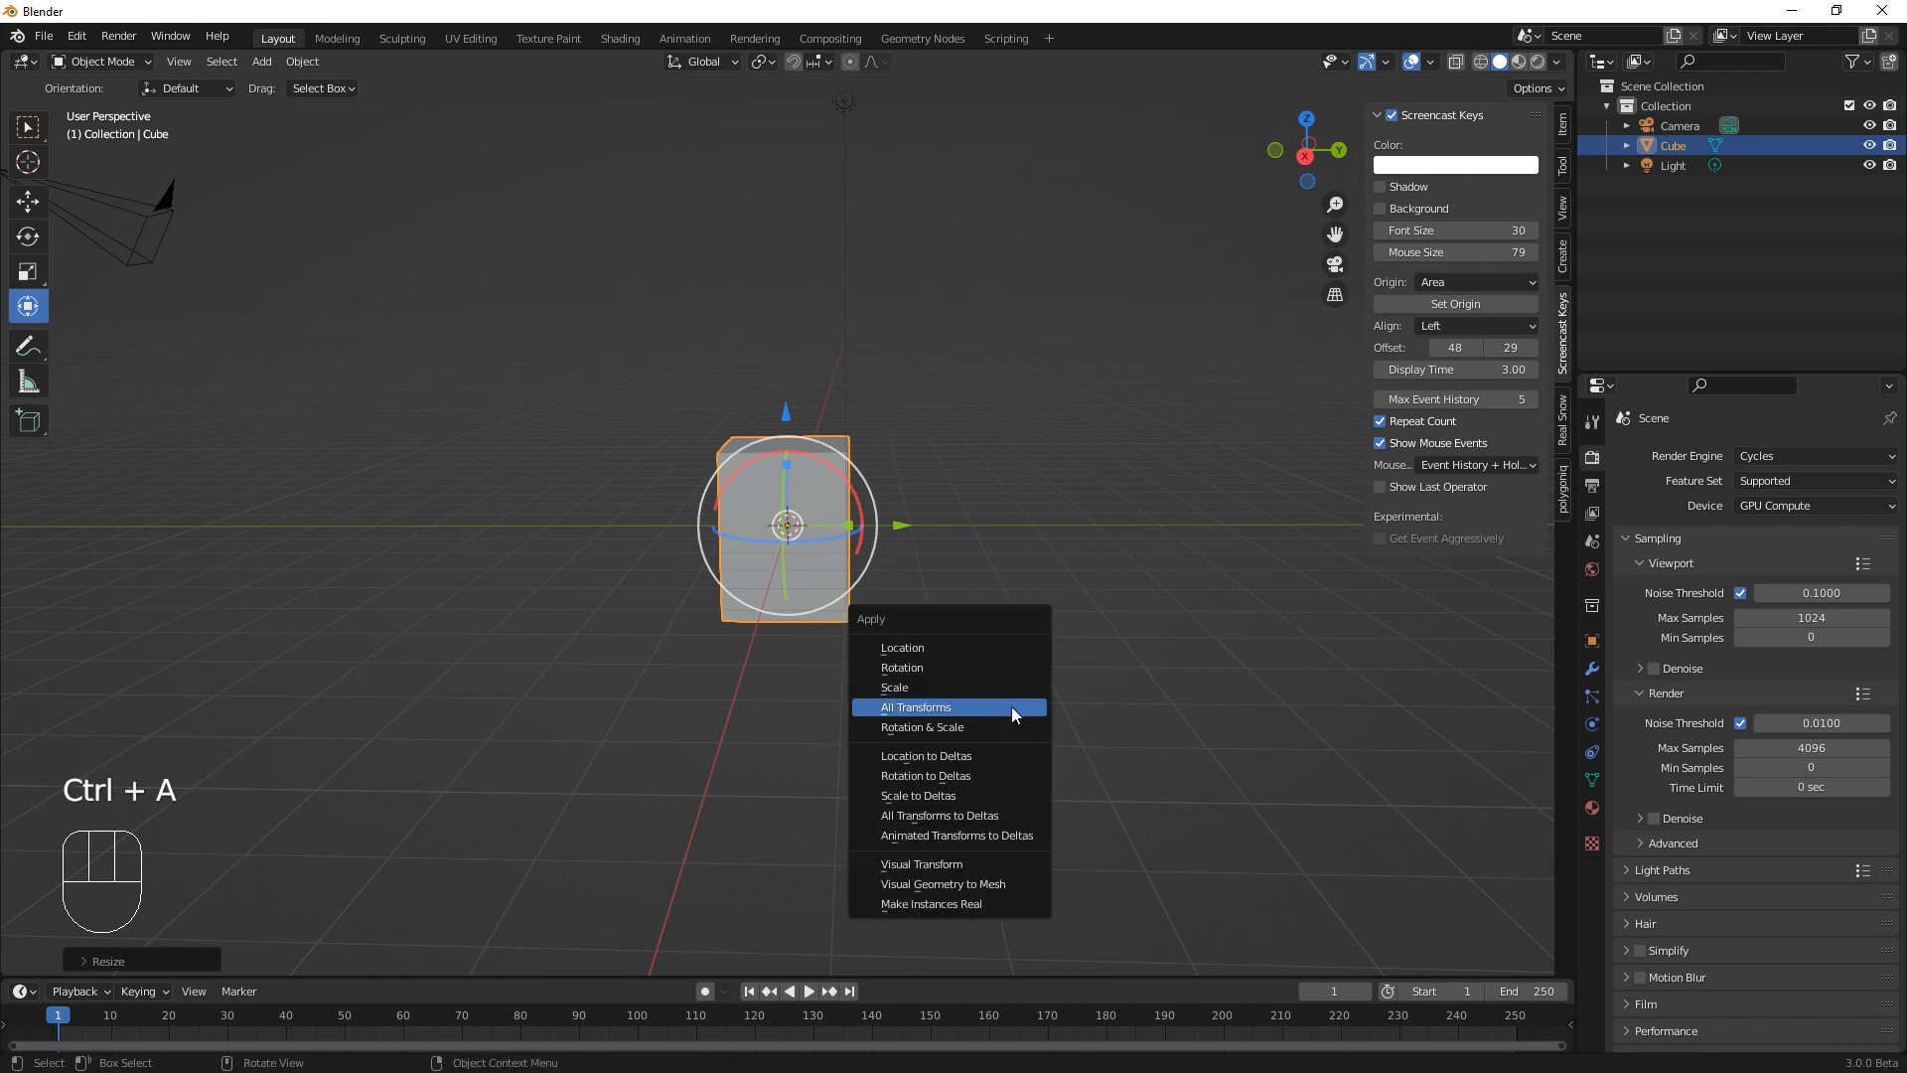
{"action": "left_click", "coordinate": [951, 707]}
In Edit Mode with face selection, scale the cube's bottom face down to about half size so the body tapers downward
{"action": "scroll", "coordinate": [1006, 811], "scroll_direction": "up", "scroll_amount": 2}
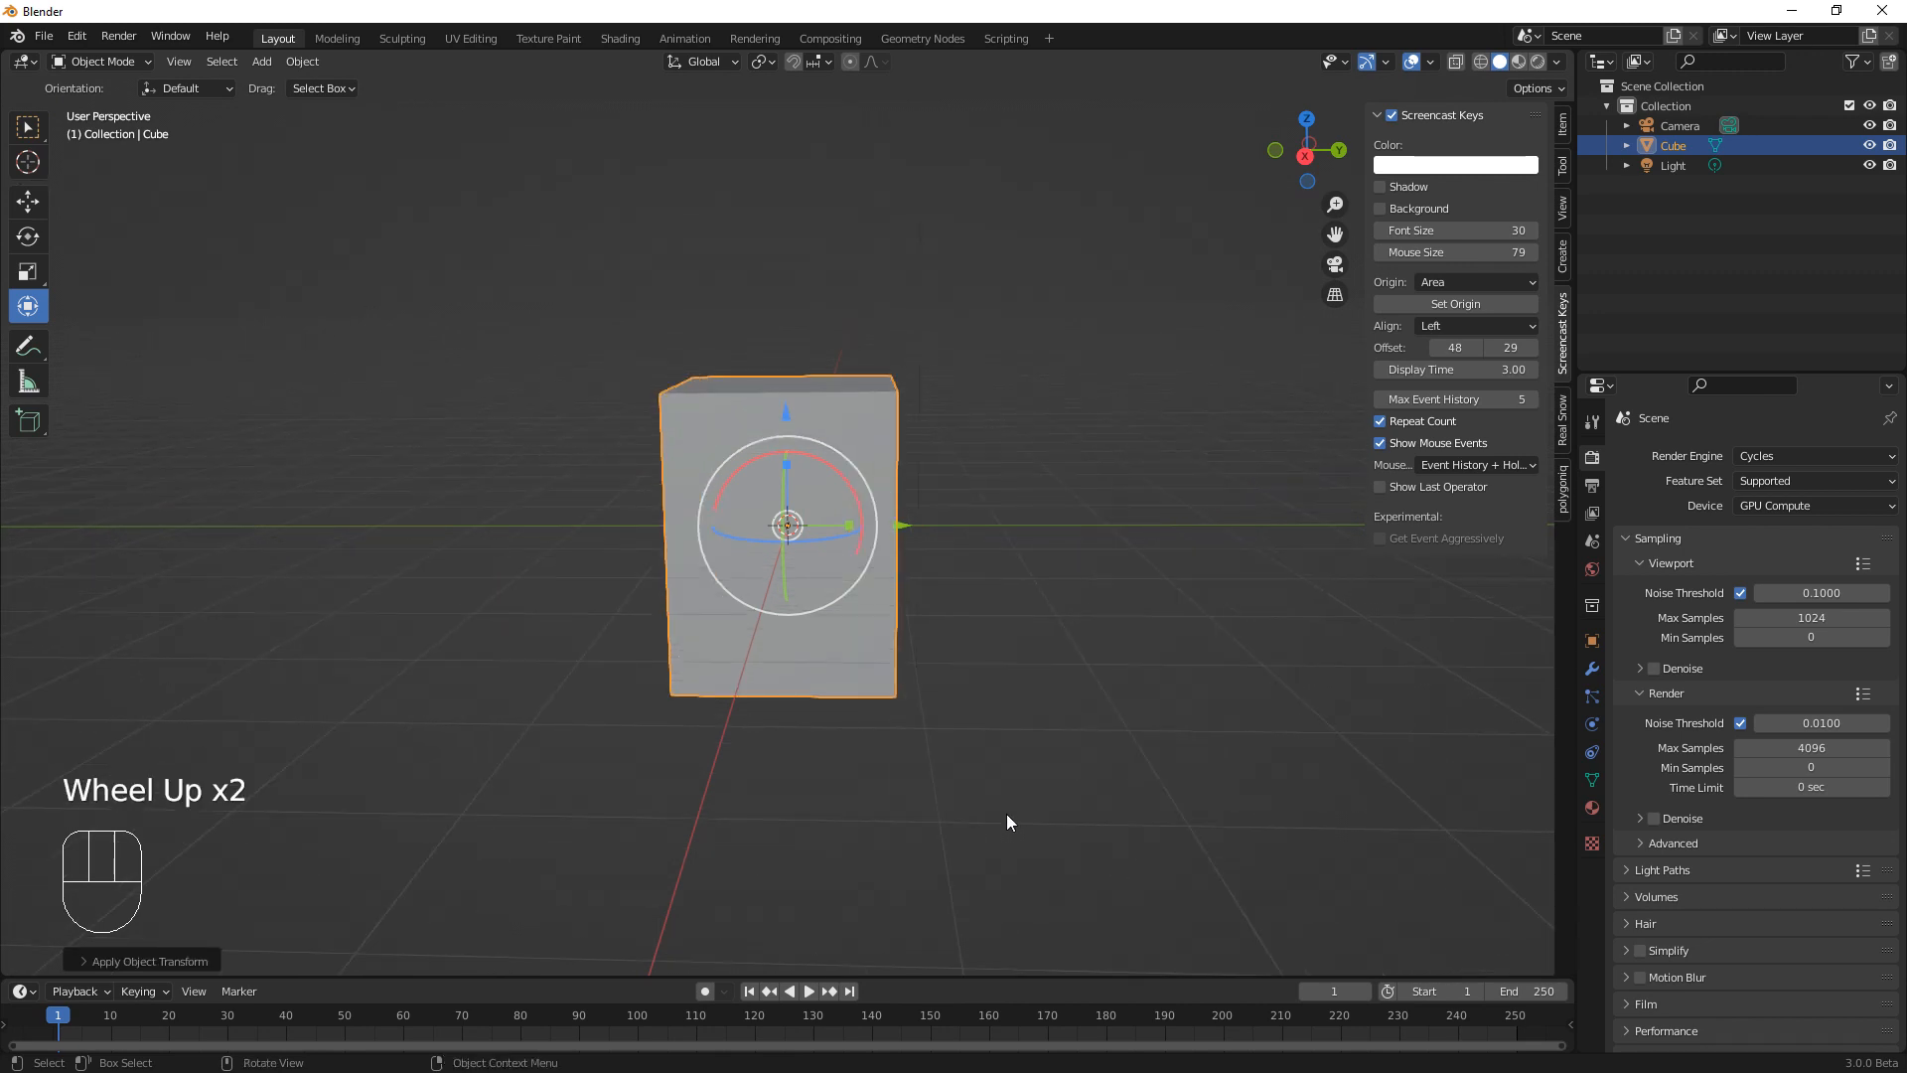
{"action": "middle_click_drag", "start_coordinate": [1012, 835], "coordinate": [1034, 695]}
{"action": "key", "text": "Tab"}
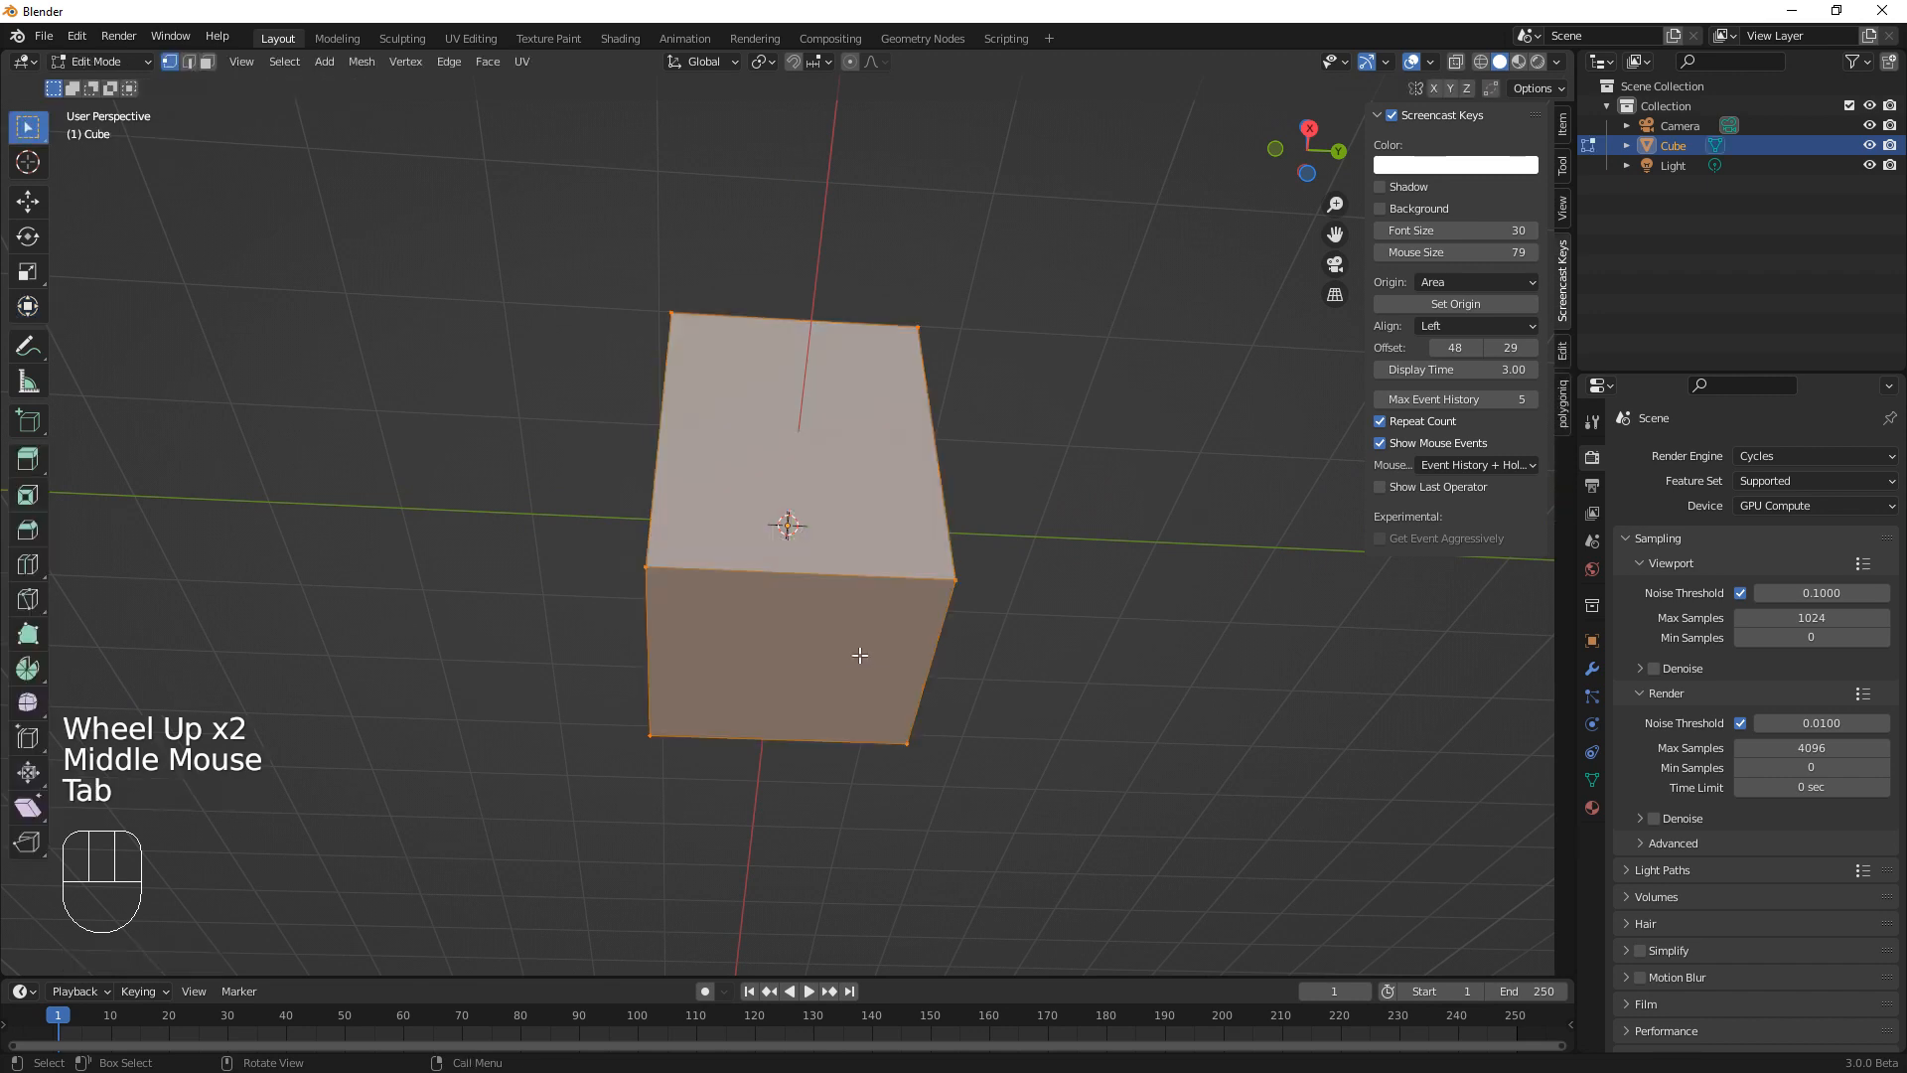
{"action": "key", "text": "3"}
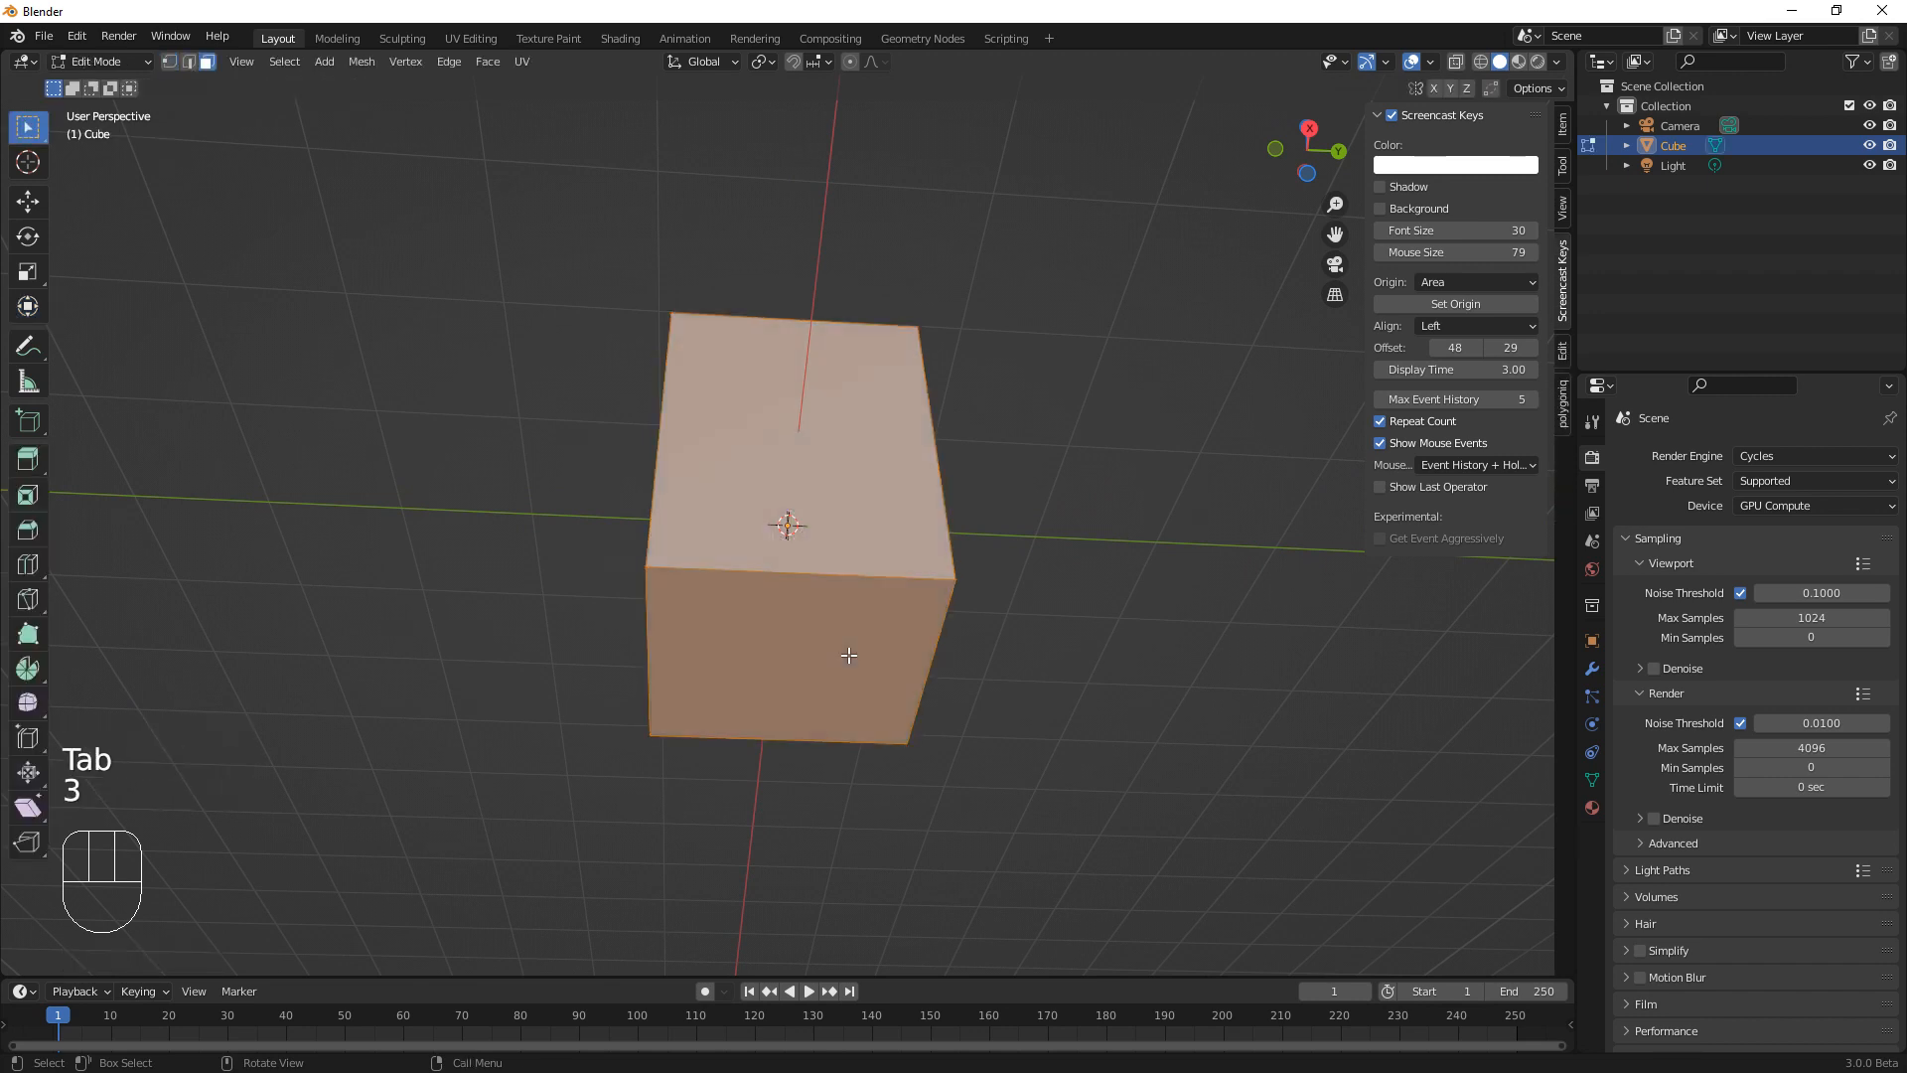
{"action": "left_click", "coordinate": [801, 653]}
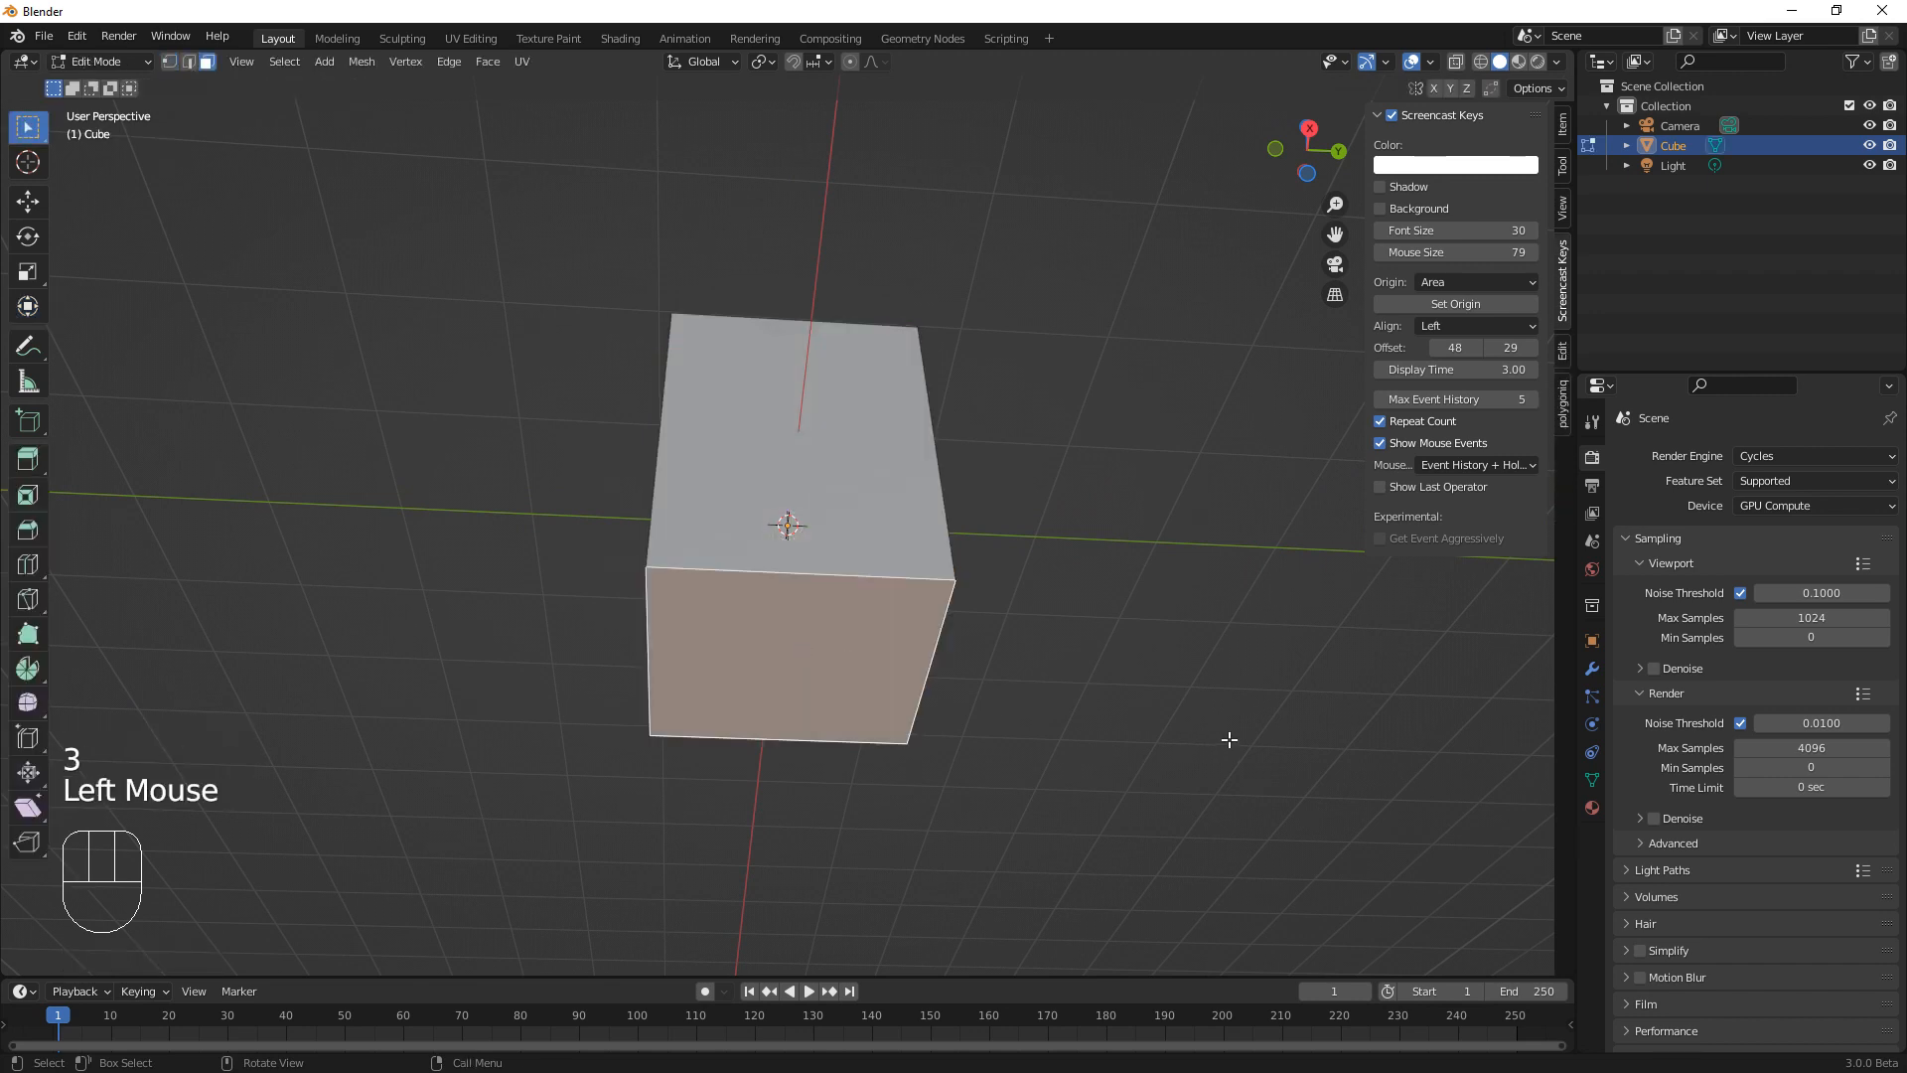
{"action": "key", "text": "s"}
{"action": "left_click", "coordinate": [1069, 712]}
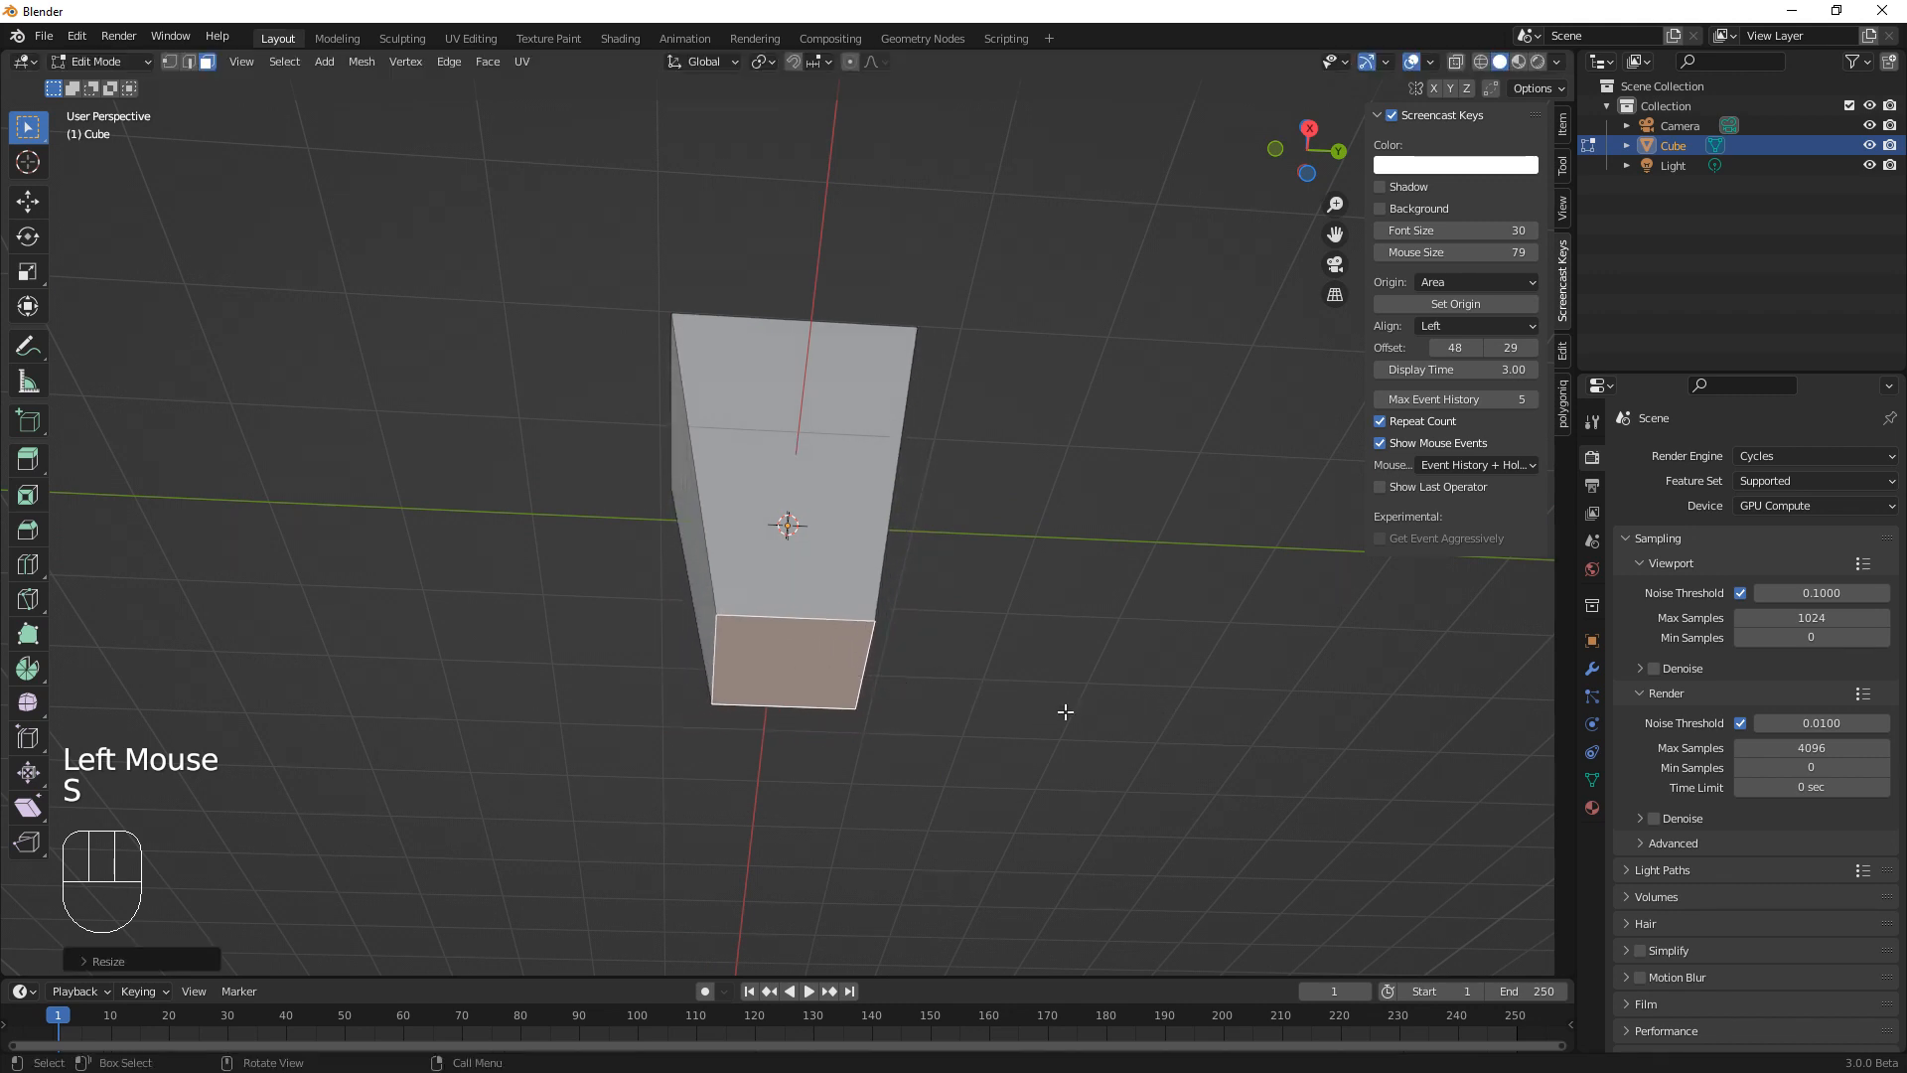
Select the top face of the tapered body and turn on proportional editing
{"action": "middle_click_drag", "start_coordinate": [1069, 711], "coordinate": [1047, 771]}
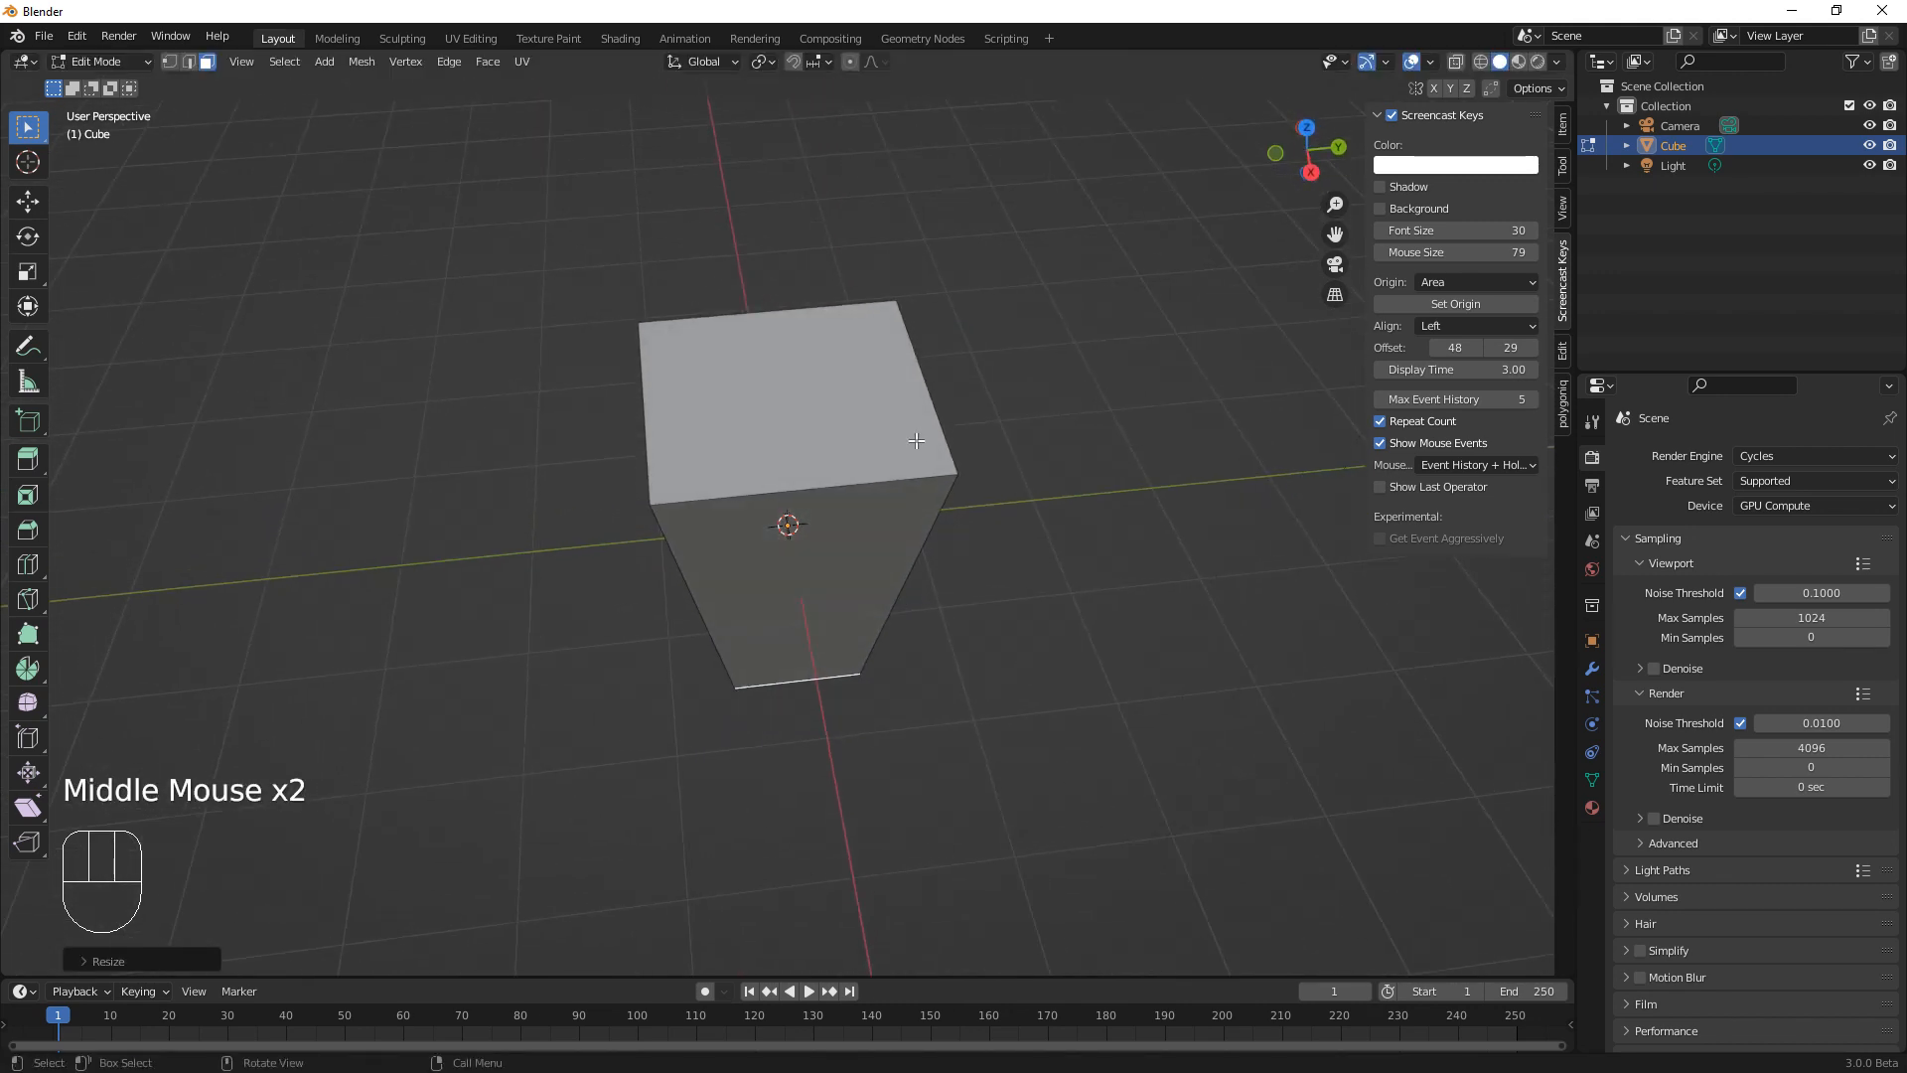
{"action": "left_click", "coordinate": [823, 394]}
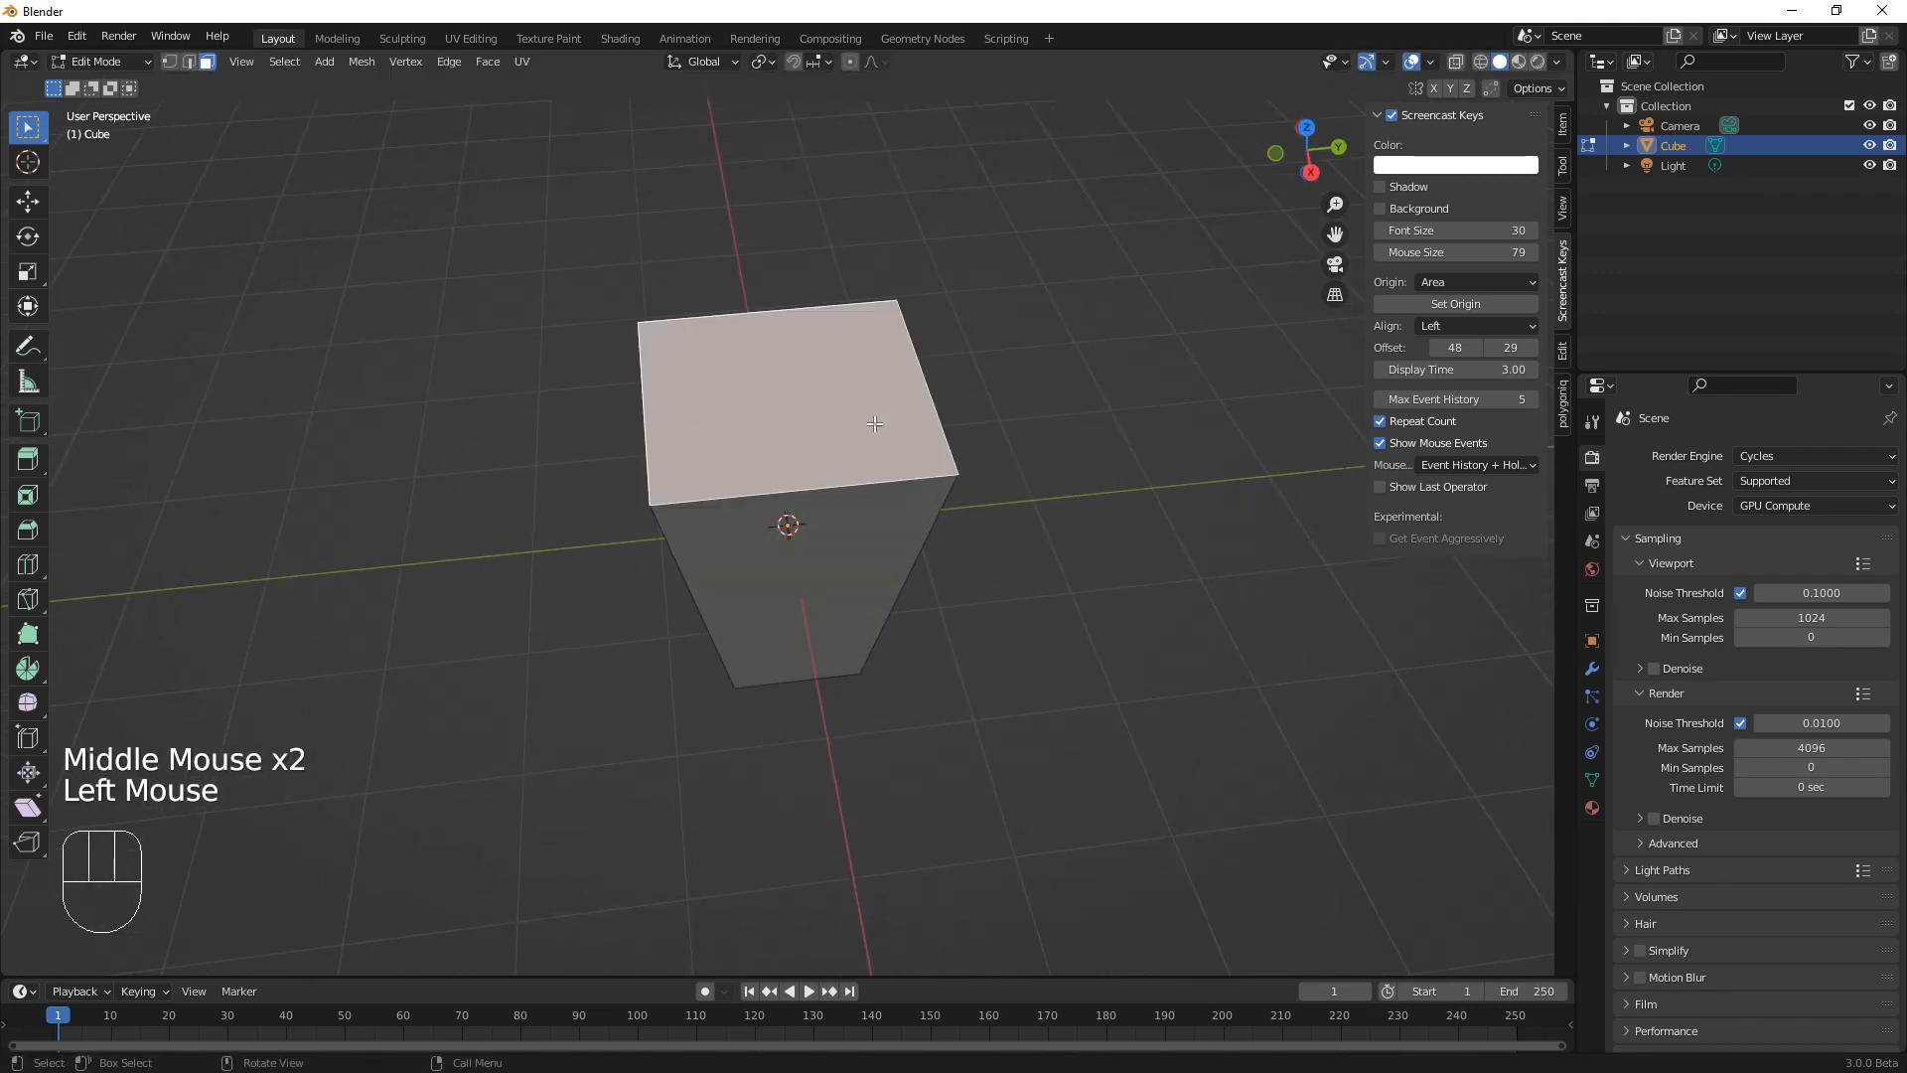
{"action": "key", "text": "o"}
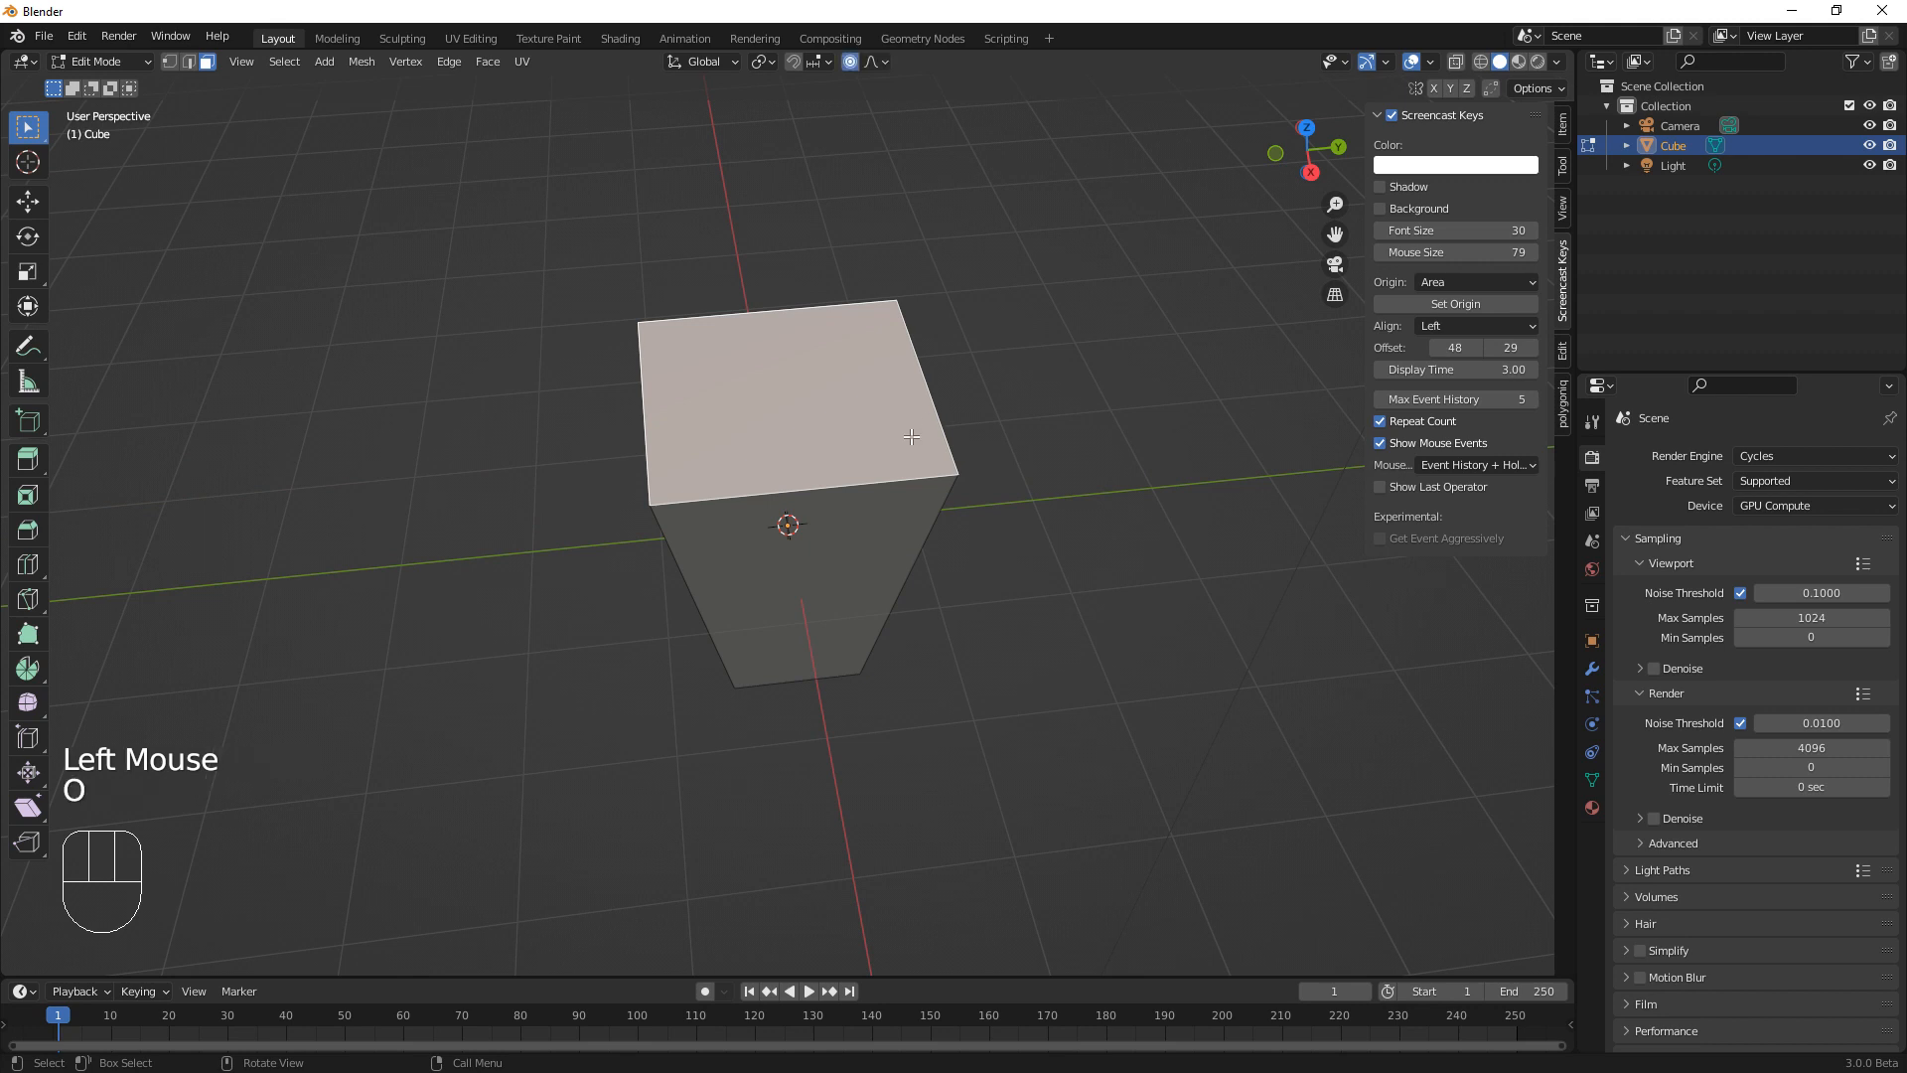
{"action": "left_click", "coordinate": [853, 434]}
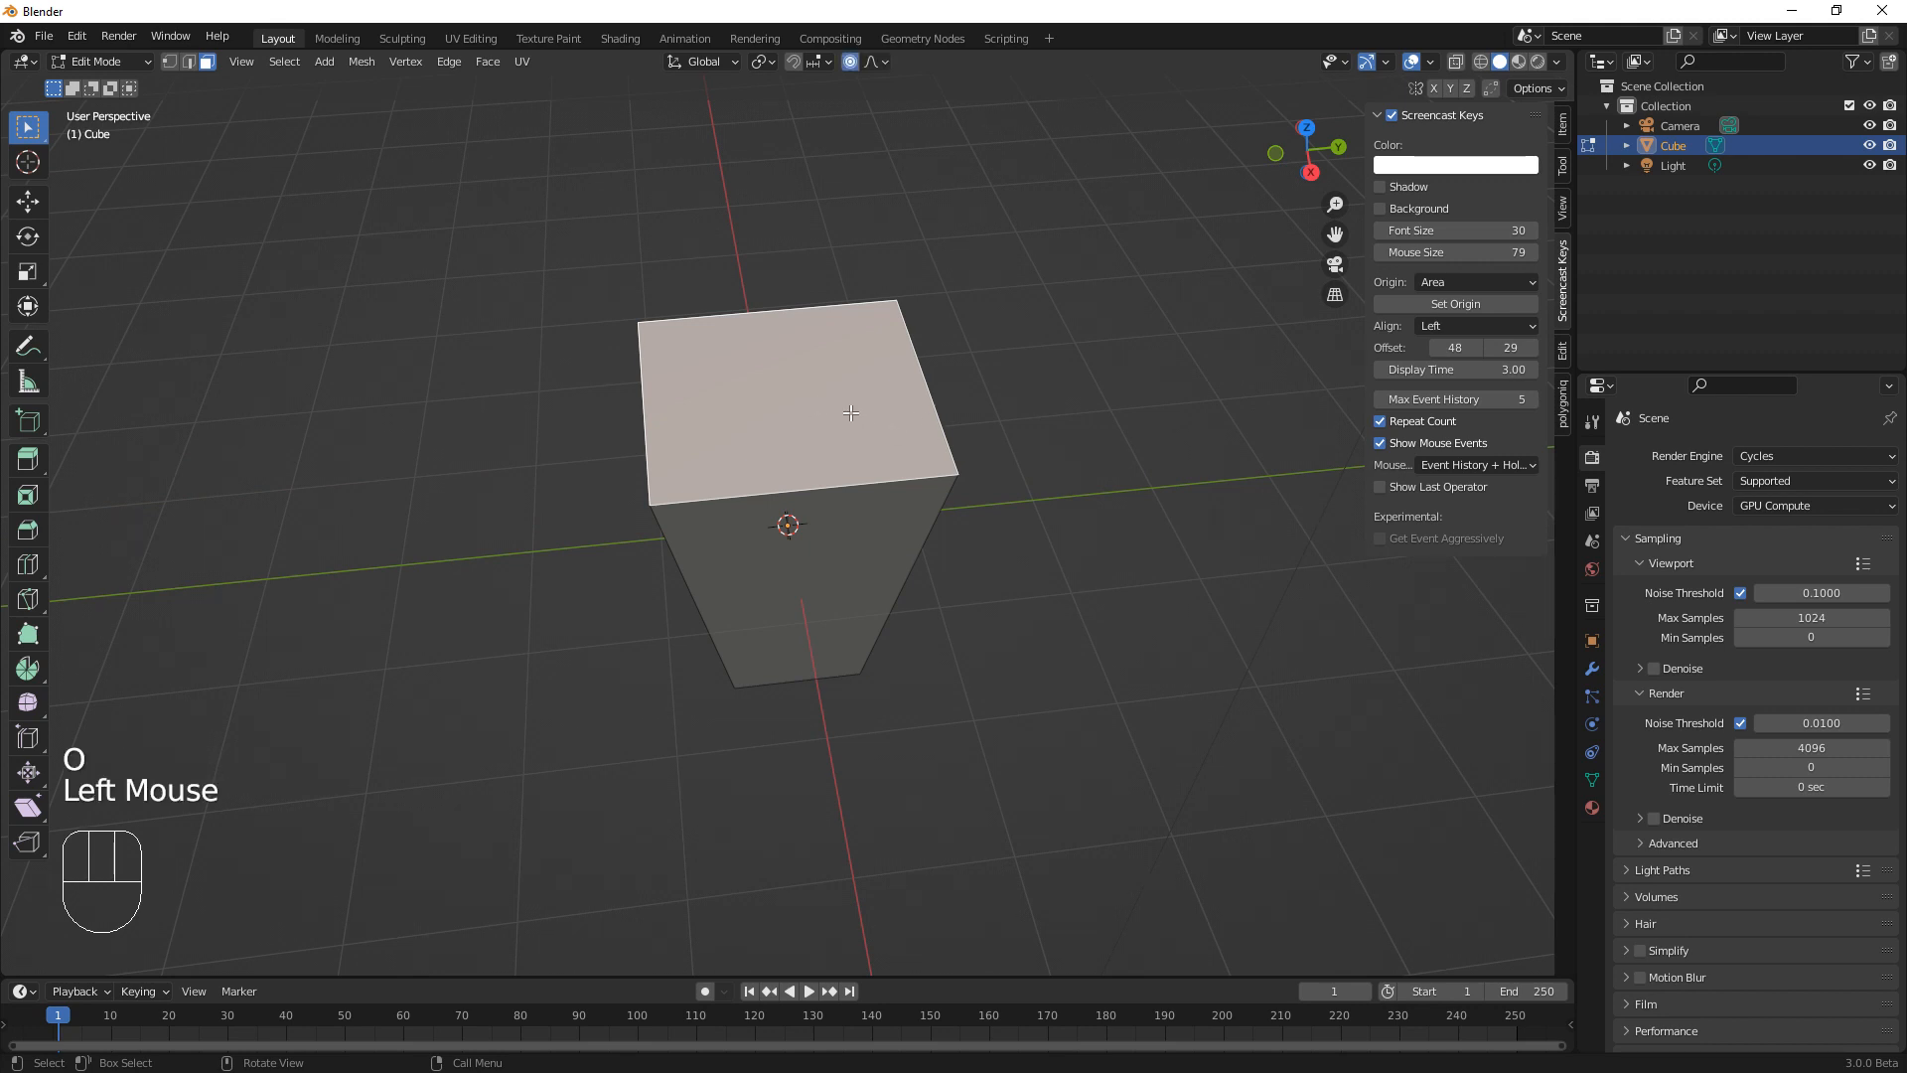
{"action": "key", "text": "i"}
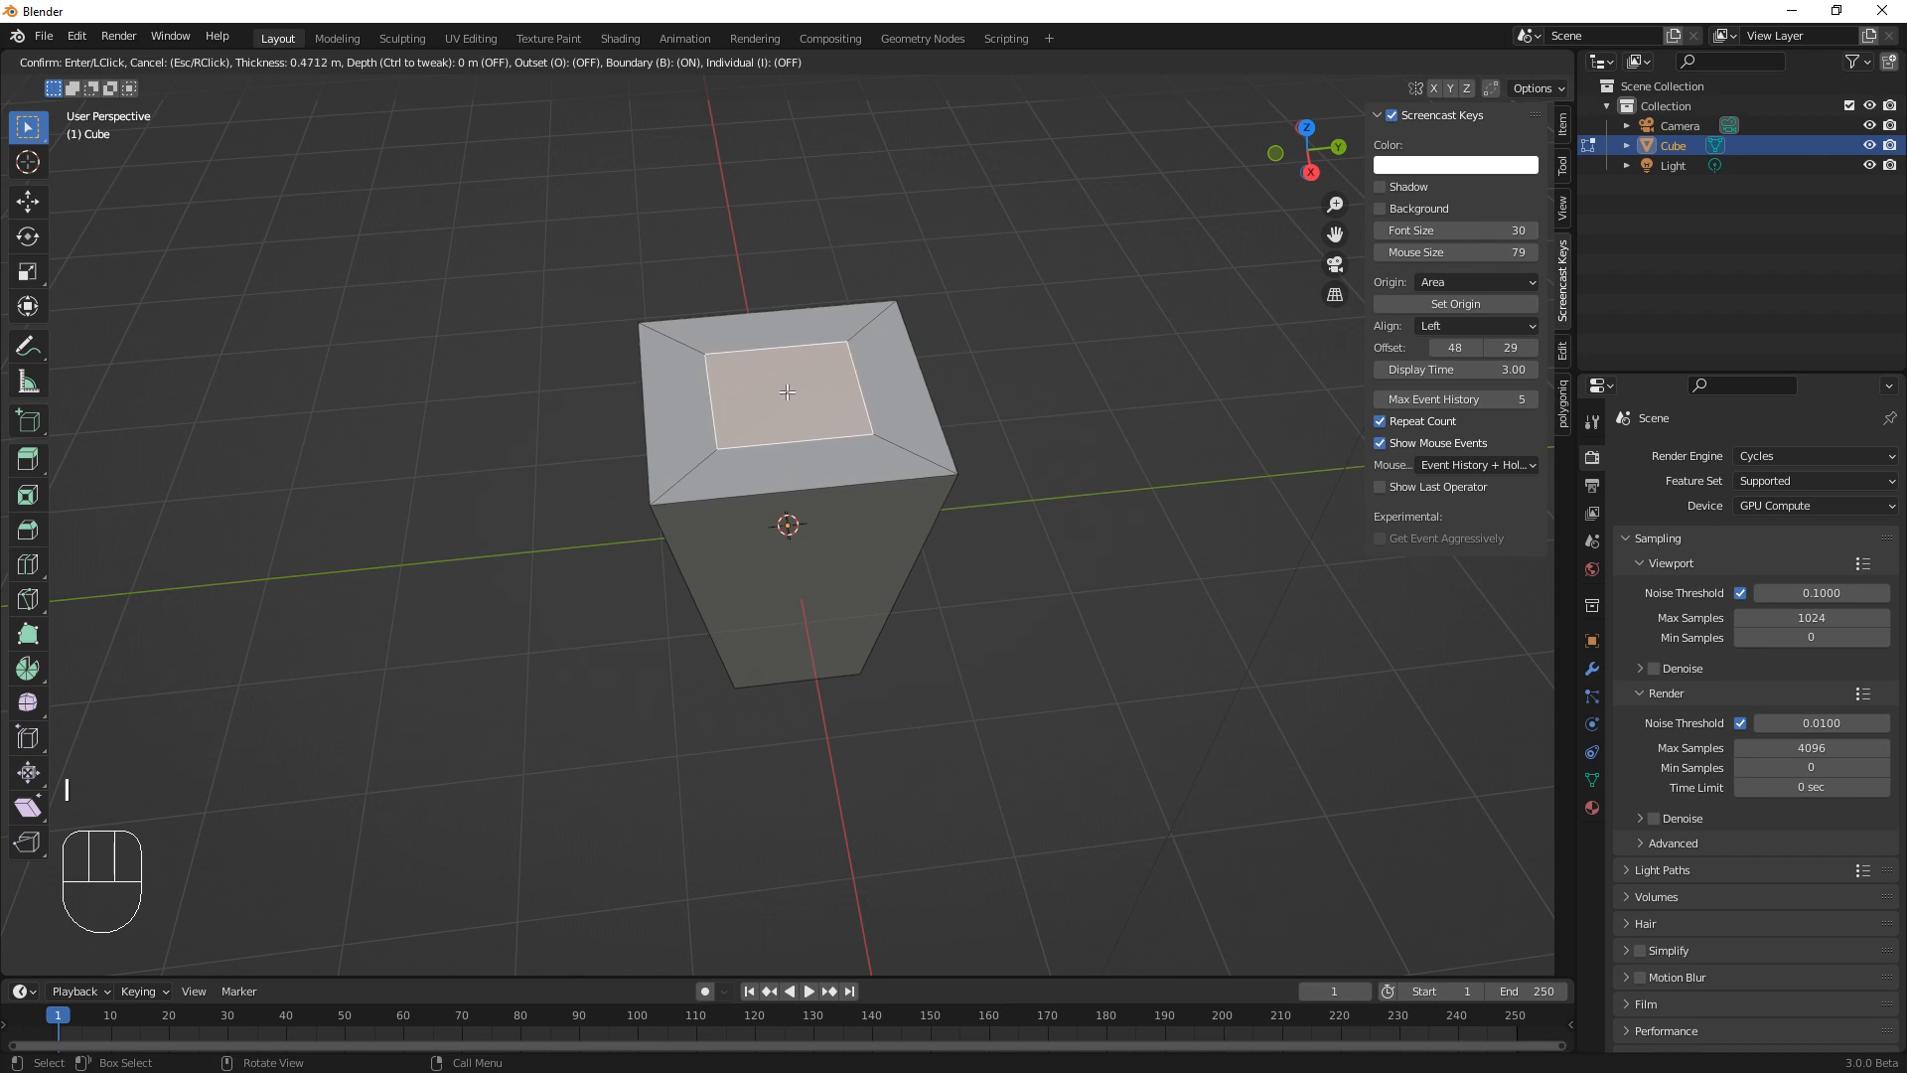
{"action": "left_click", "coordinate": [784, 386]}
{"action": "key", "text": "ctrl+z"}
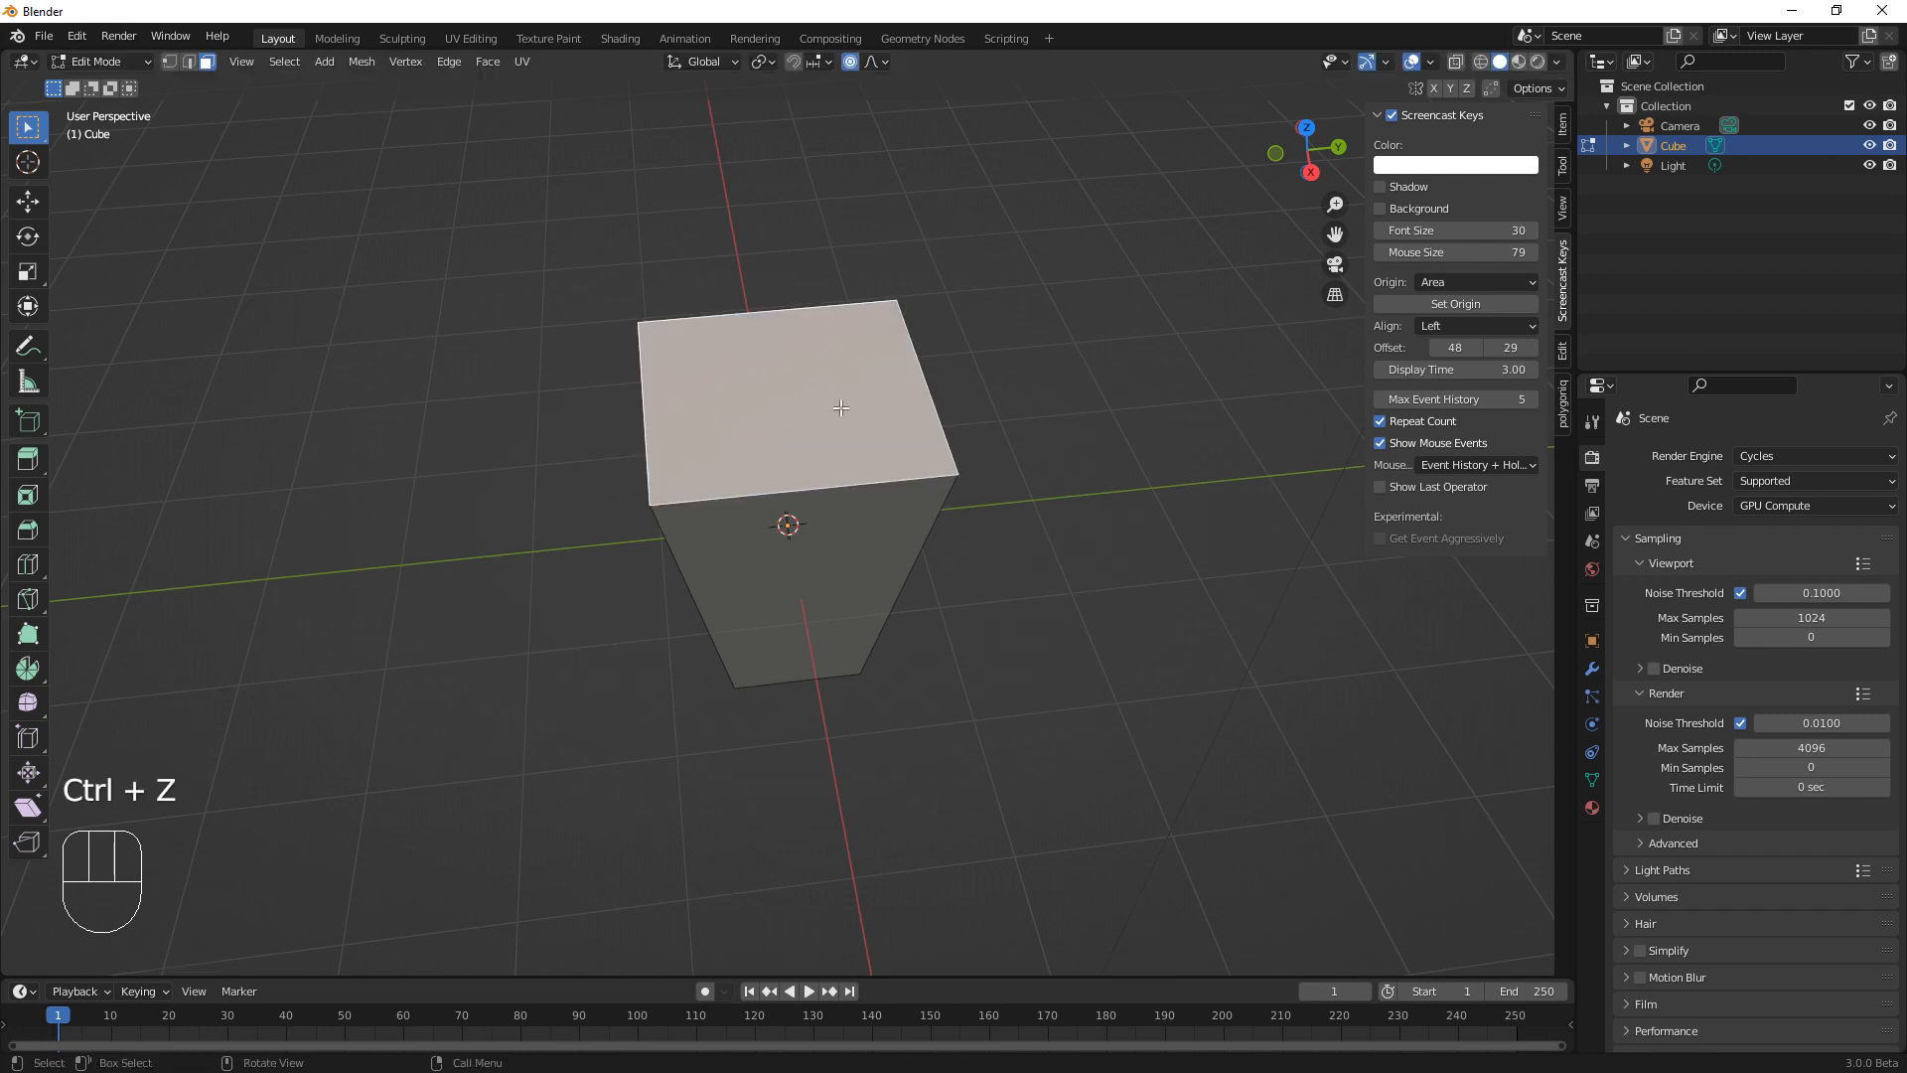
Inset the top face by about 0.86 m and raise the small inner face along Z to form a peaked roof
{"action": "key", "text": "i"}
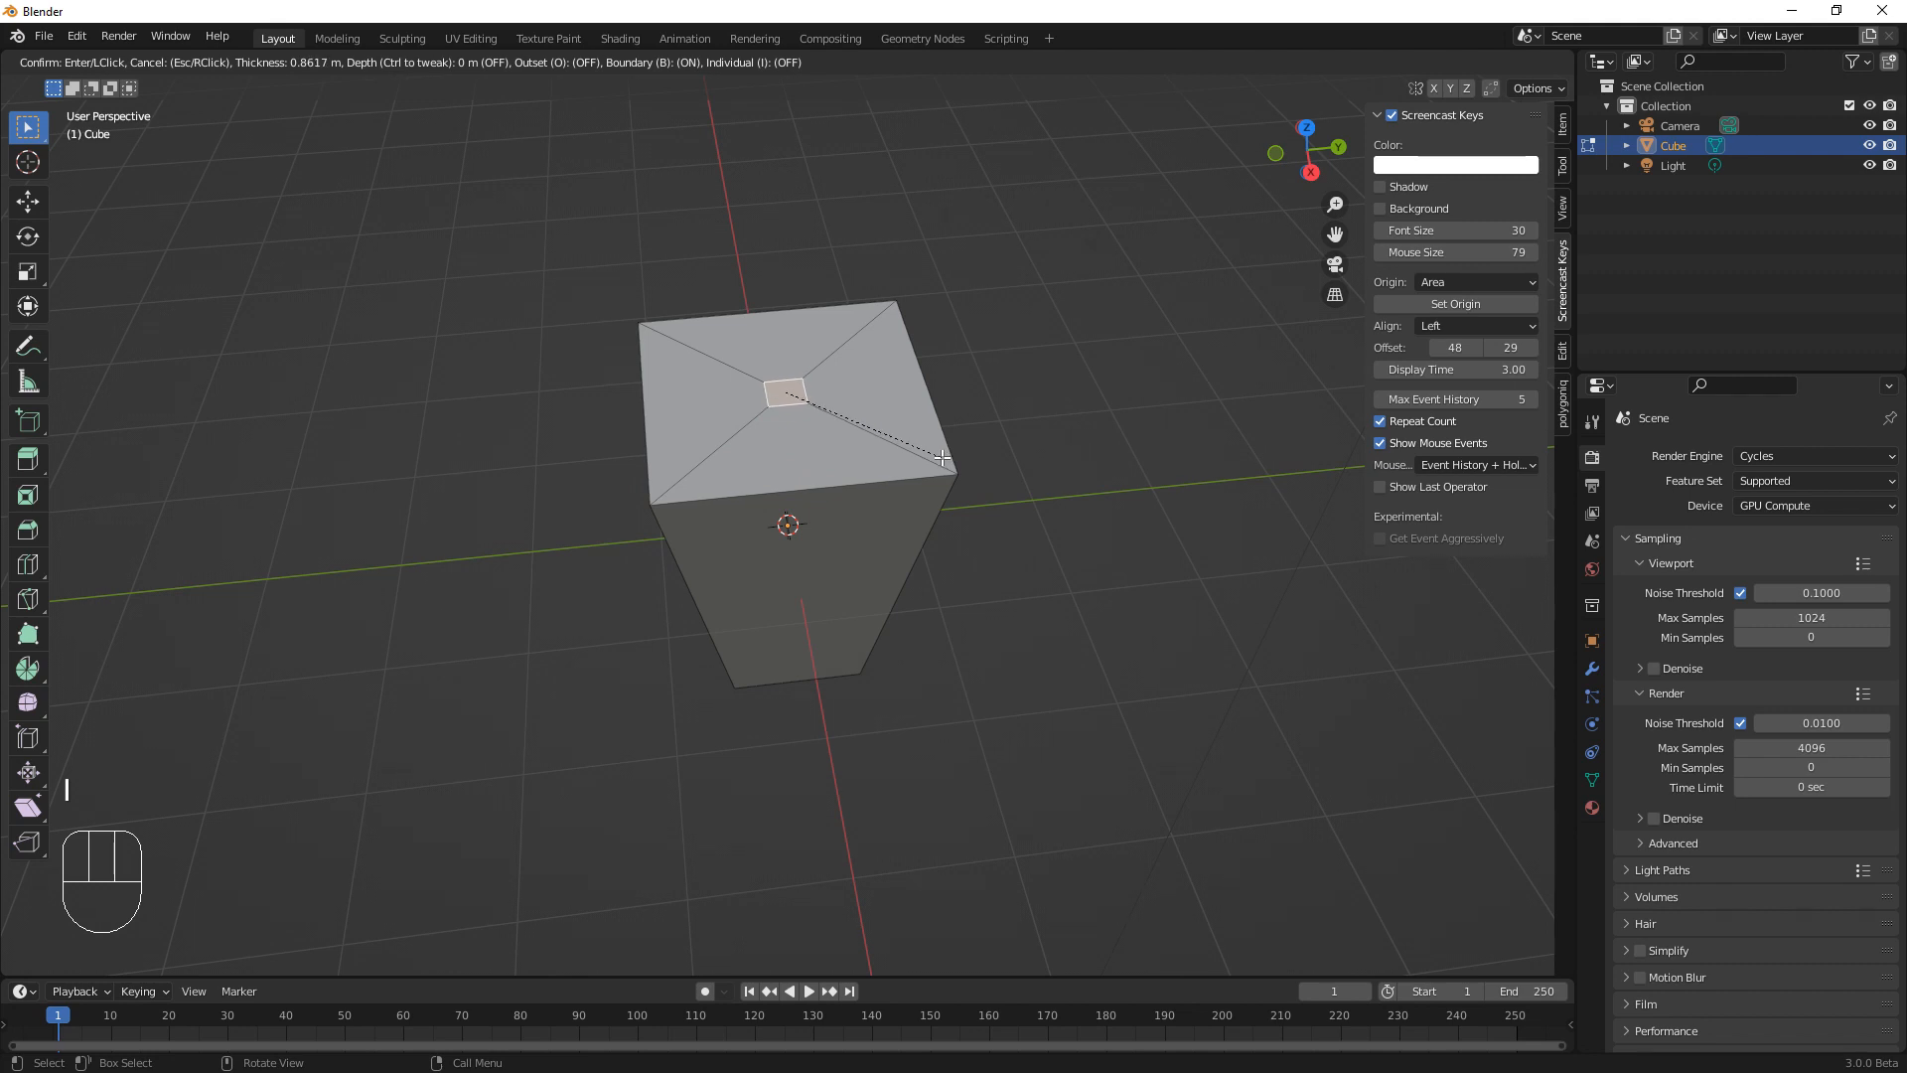
{"action": "left_click", "coordinate": [942, 458]}
{"action": "middle_click_drag", "start_coordinate": [1025, 539], "coordinate": [1061, 663]}
{"action": "left_click", "coordinate": [29, 307]}
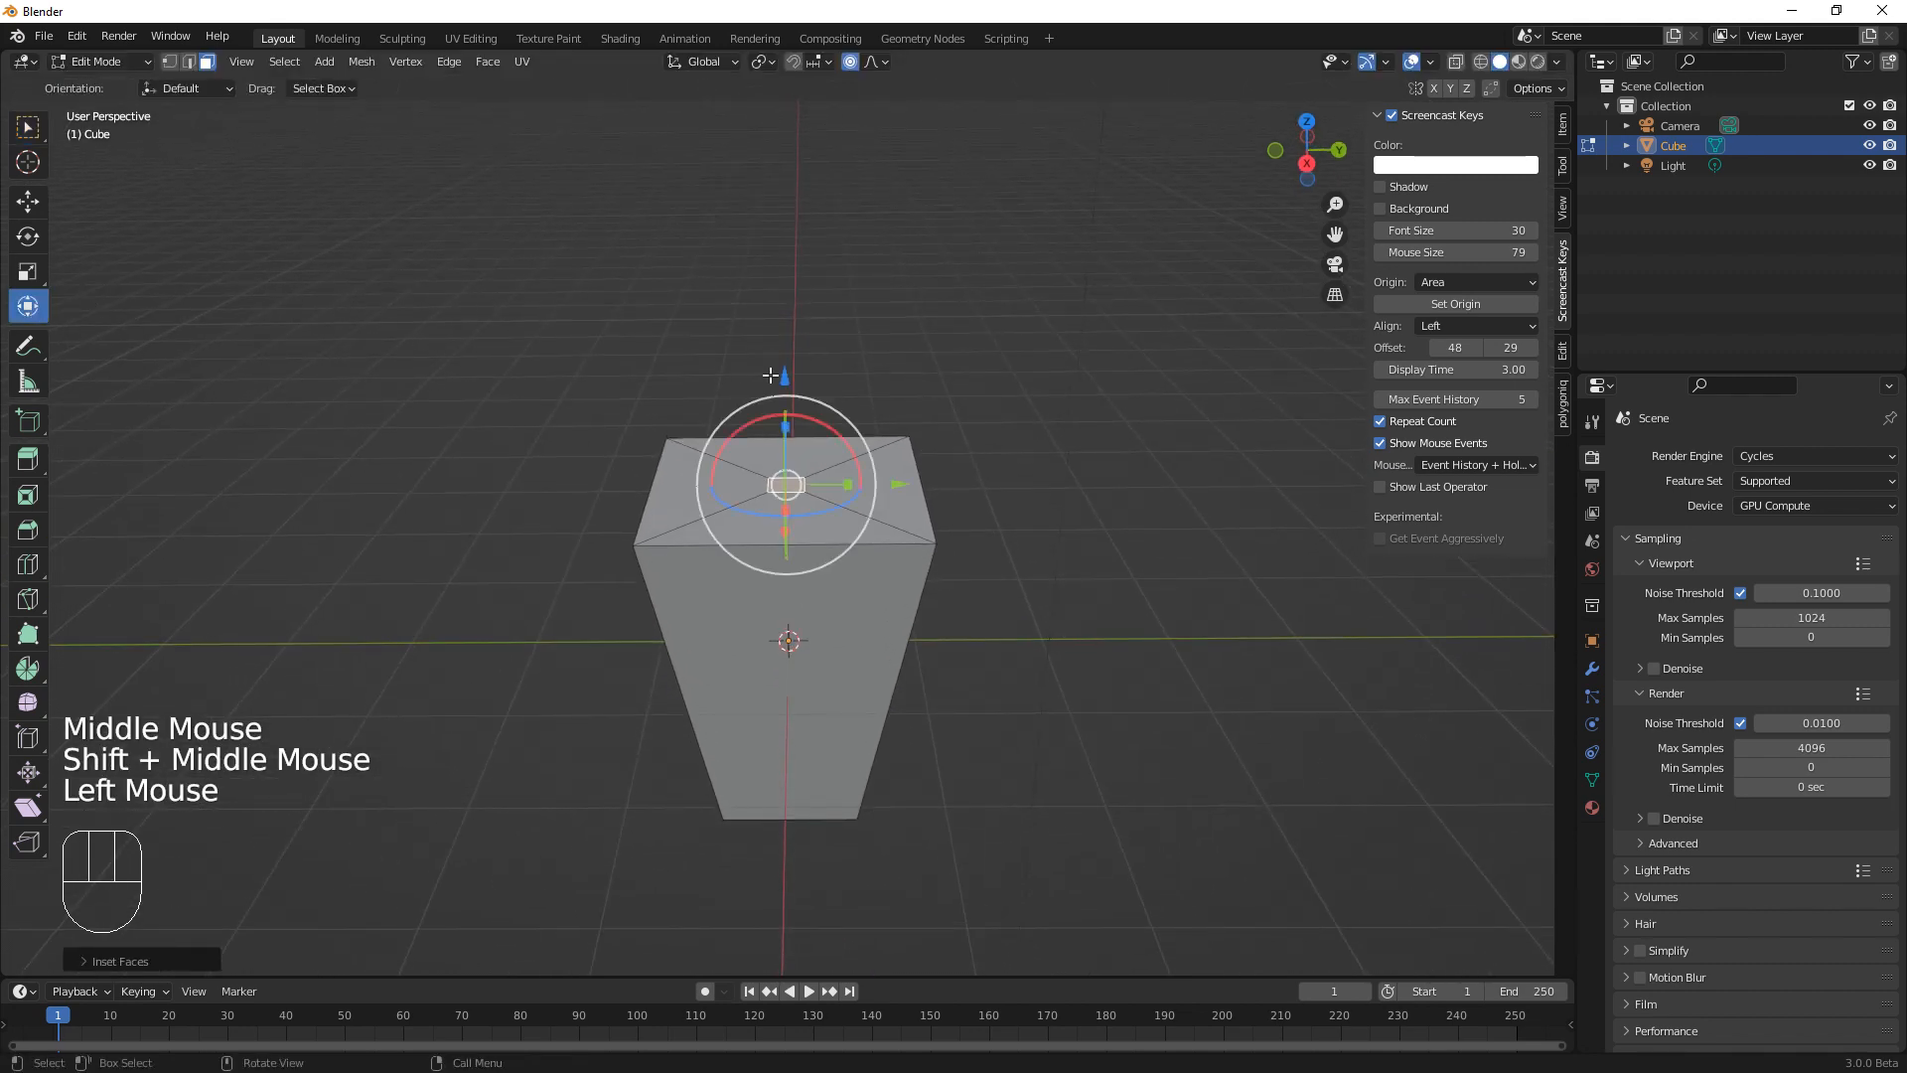
{"action": "left_click_drag", "start_coordinate": [771, 375], "coordinate": [778, 269]}
Move the bottom face up along Z to shorten the tapered body
{"action": "middle_click_drag", "start_coordinate": [1022, 651], "coordinate": [1090, 626]}
{"action": "left_click", "coordinate": [799, 737]}
{"action": "middle_click_drag", "start_coordinate": [991, 732], "coordinate": [955, 787]}
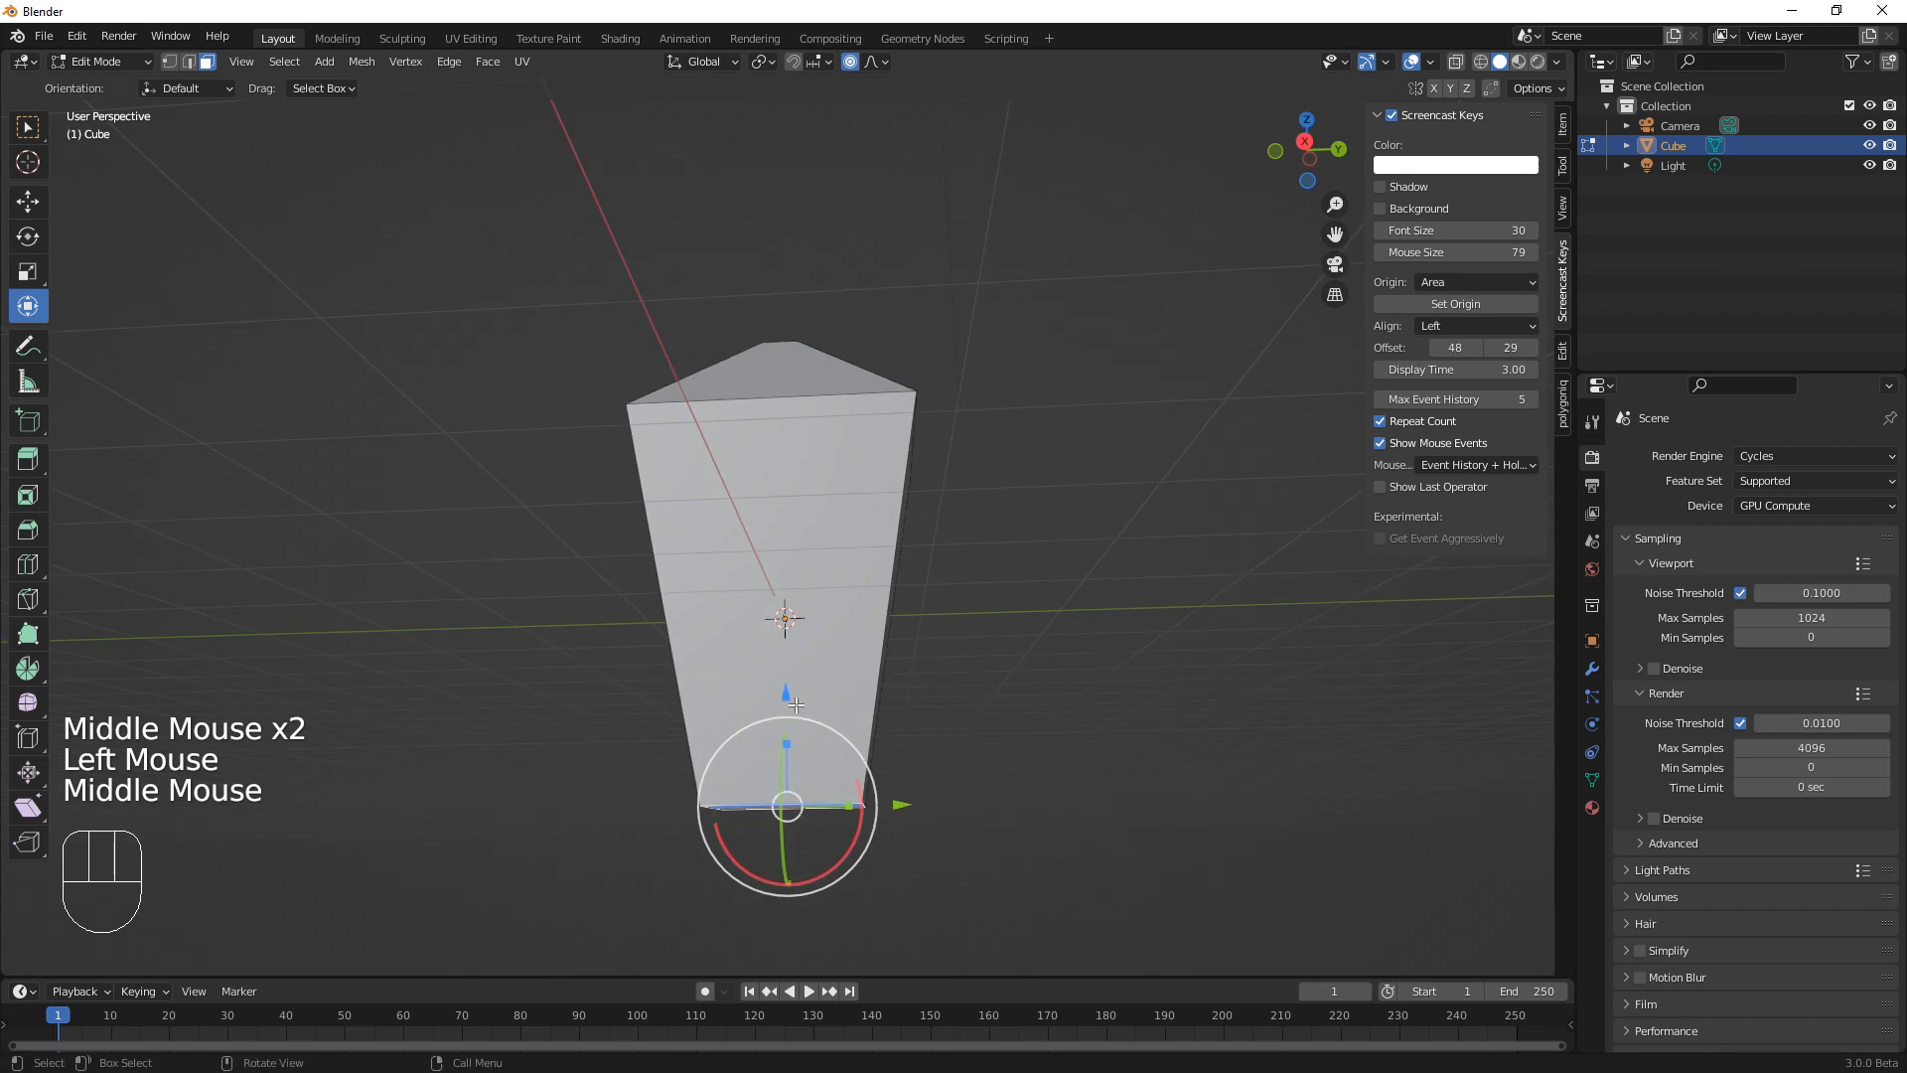
{"action": "left_click_drag", "start_coordinate": [788, 694], "coordinate": [785, 616]}
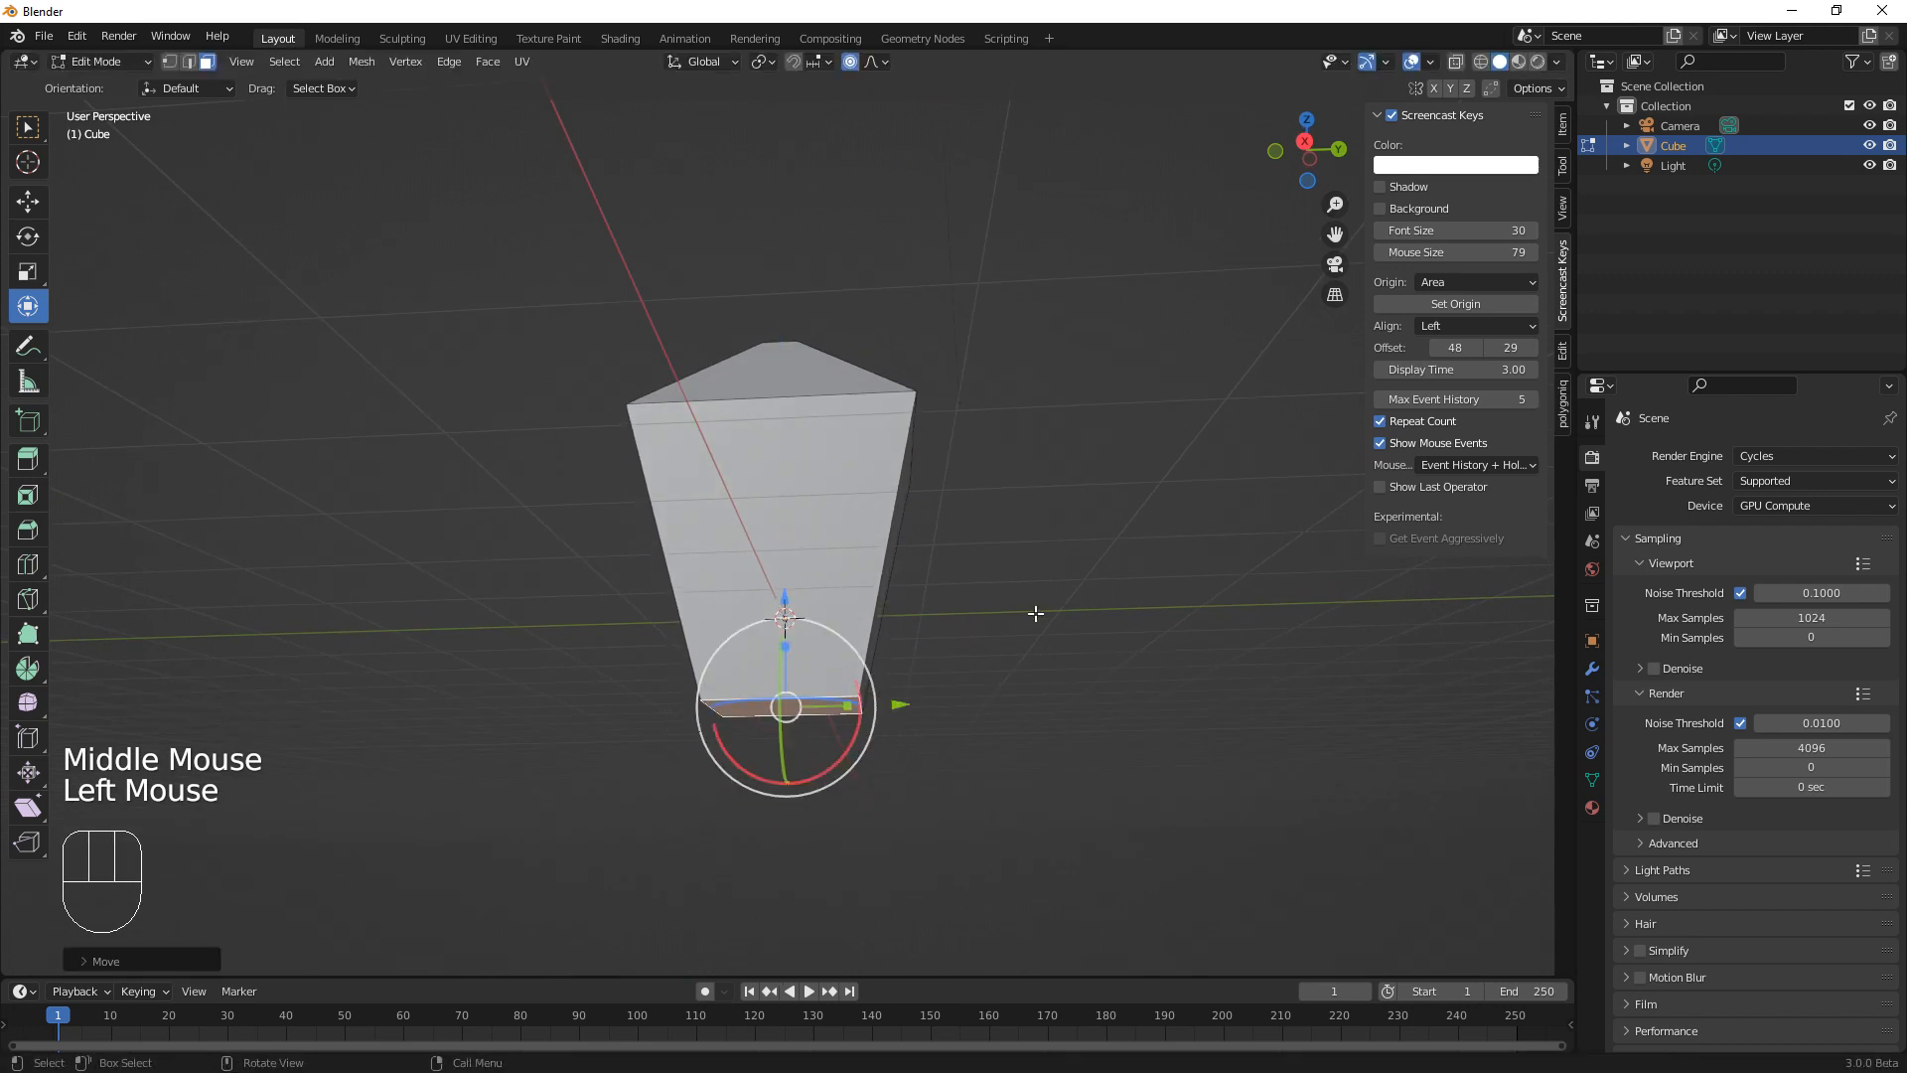
Inset the tapered side face on the +X side by about 0.08 m to form a thin frame
{"action": "middle_click_drag", "start_coordinate": [1034, 613], "coordinate": [1061, 706]}
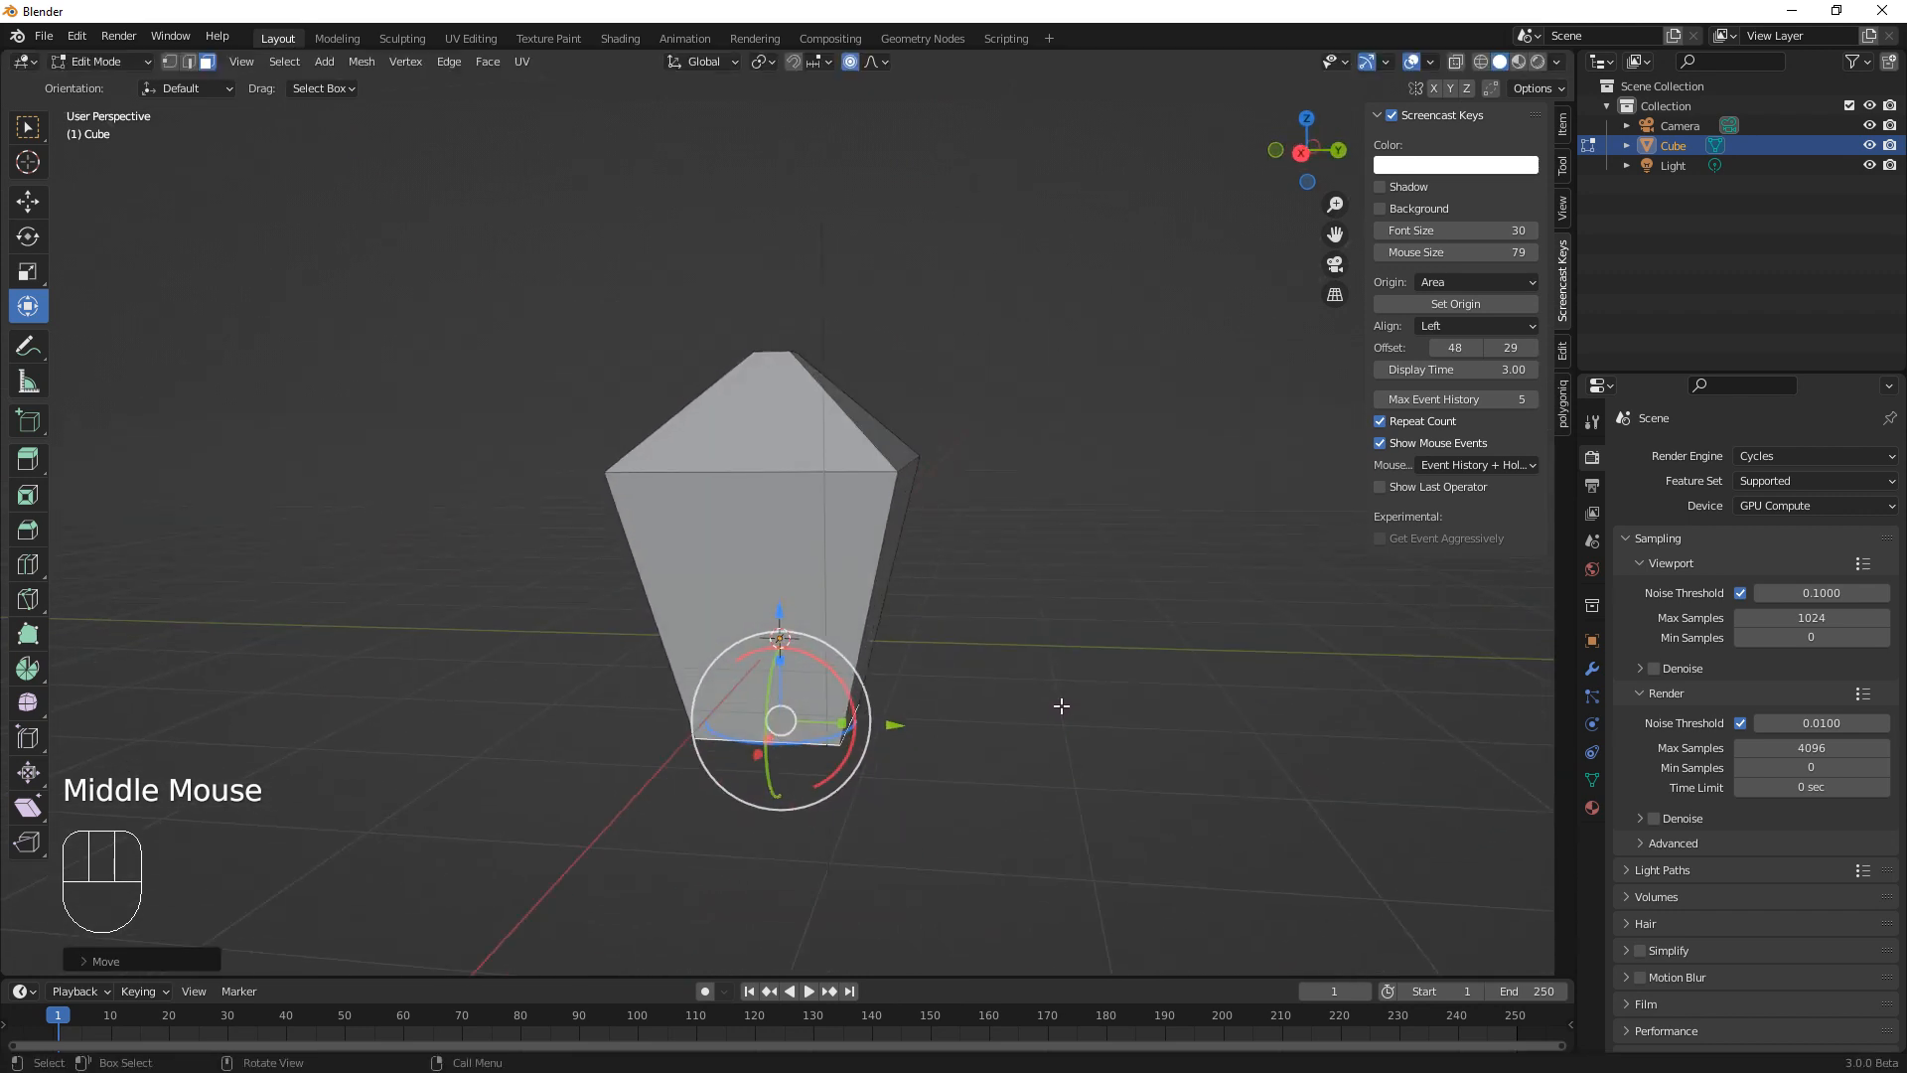
{"action": "left_click", "coordinate": [801, 565]}
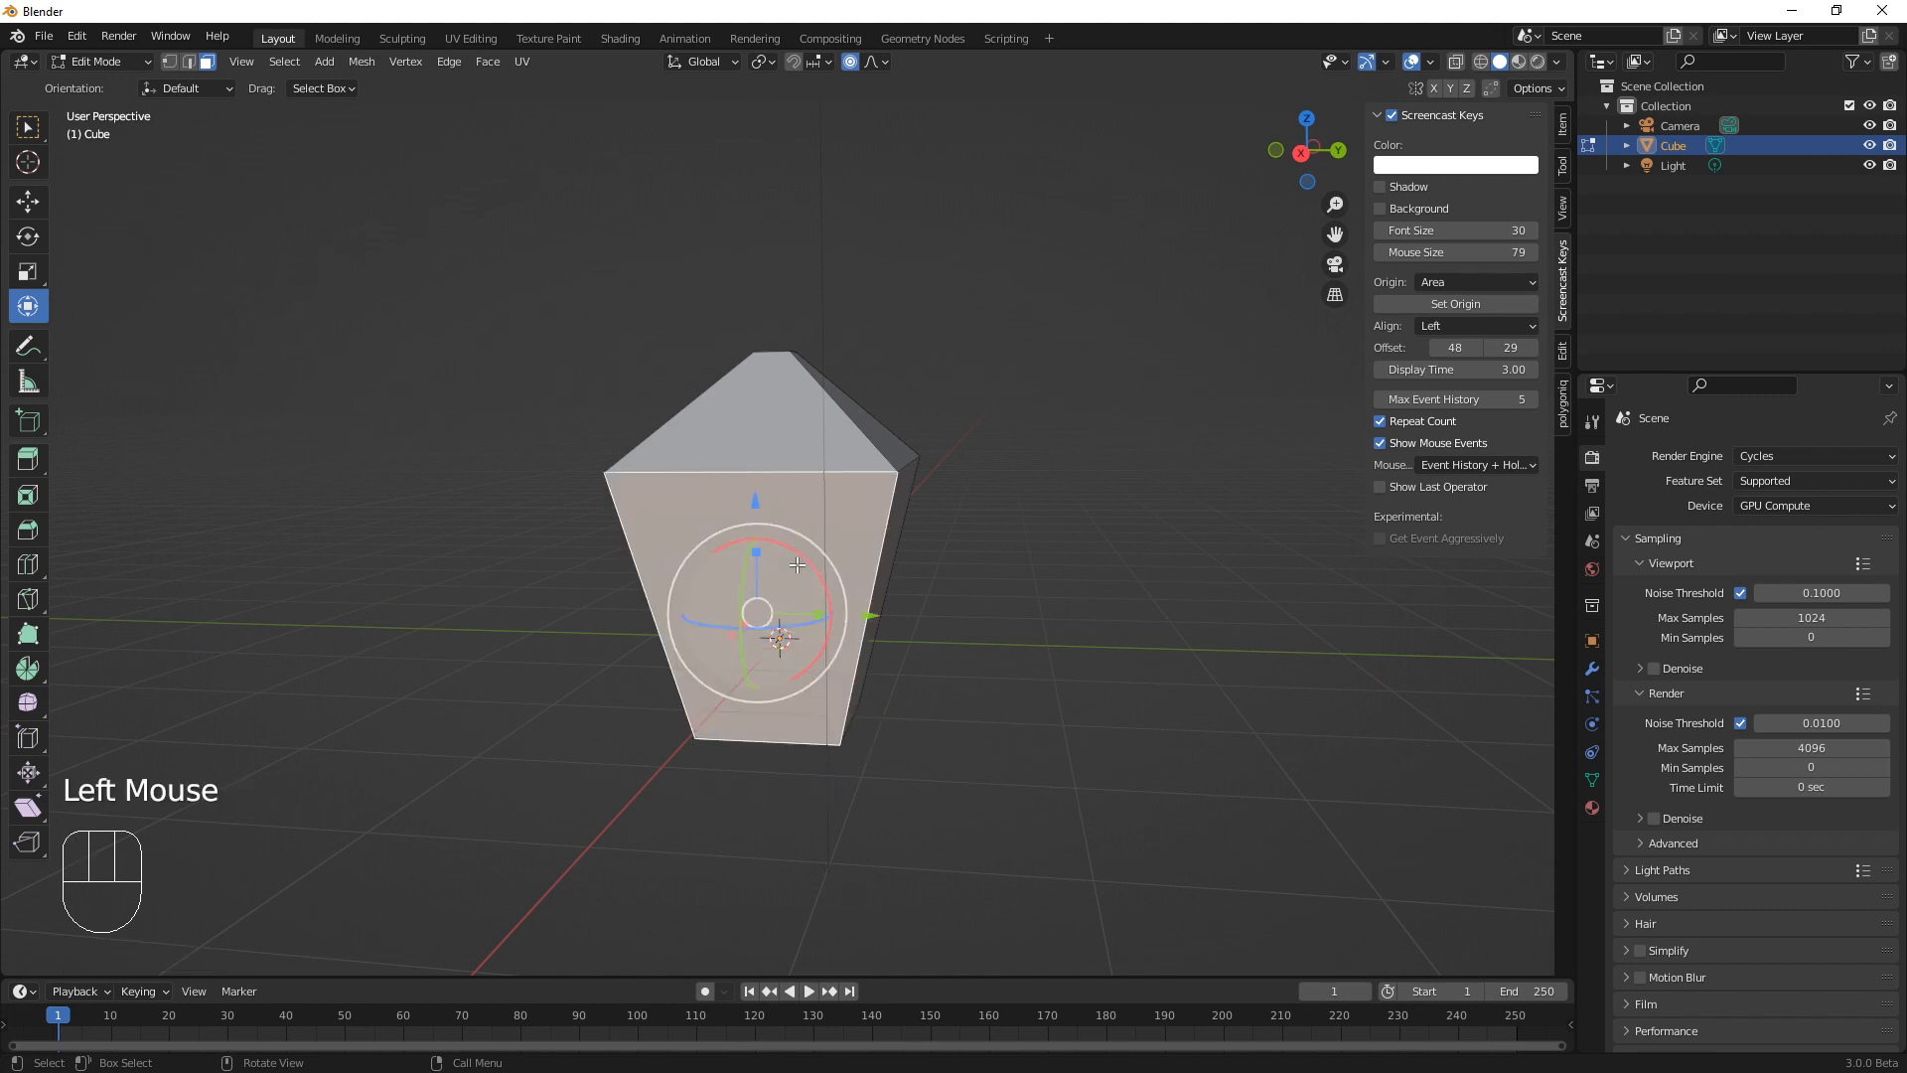
{"action": "middle_click_drag", "start_coordinate": [925, 610], "coordinate": [882, 536]}
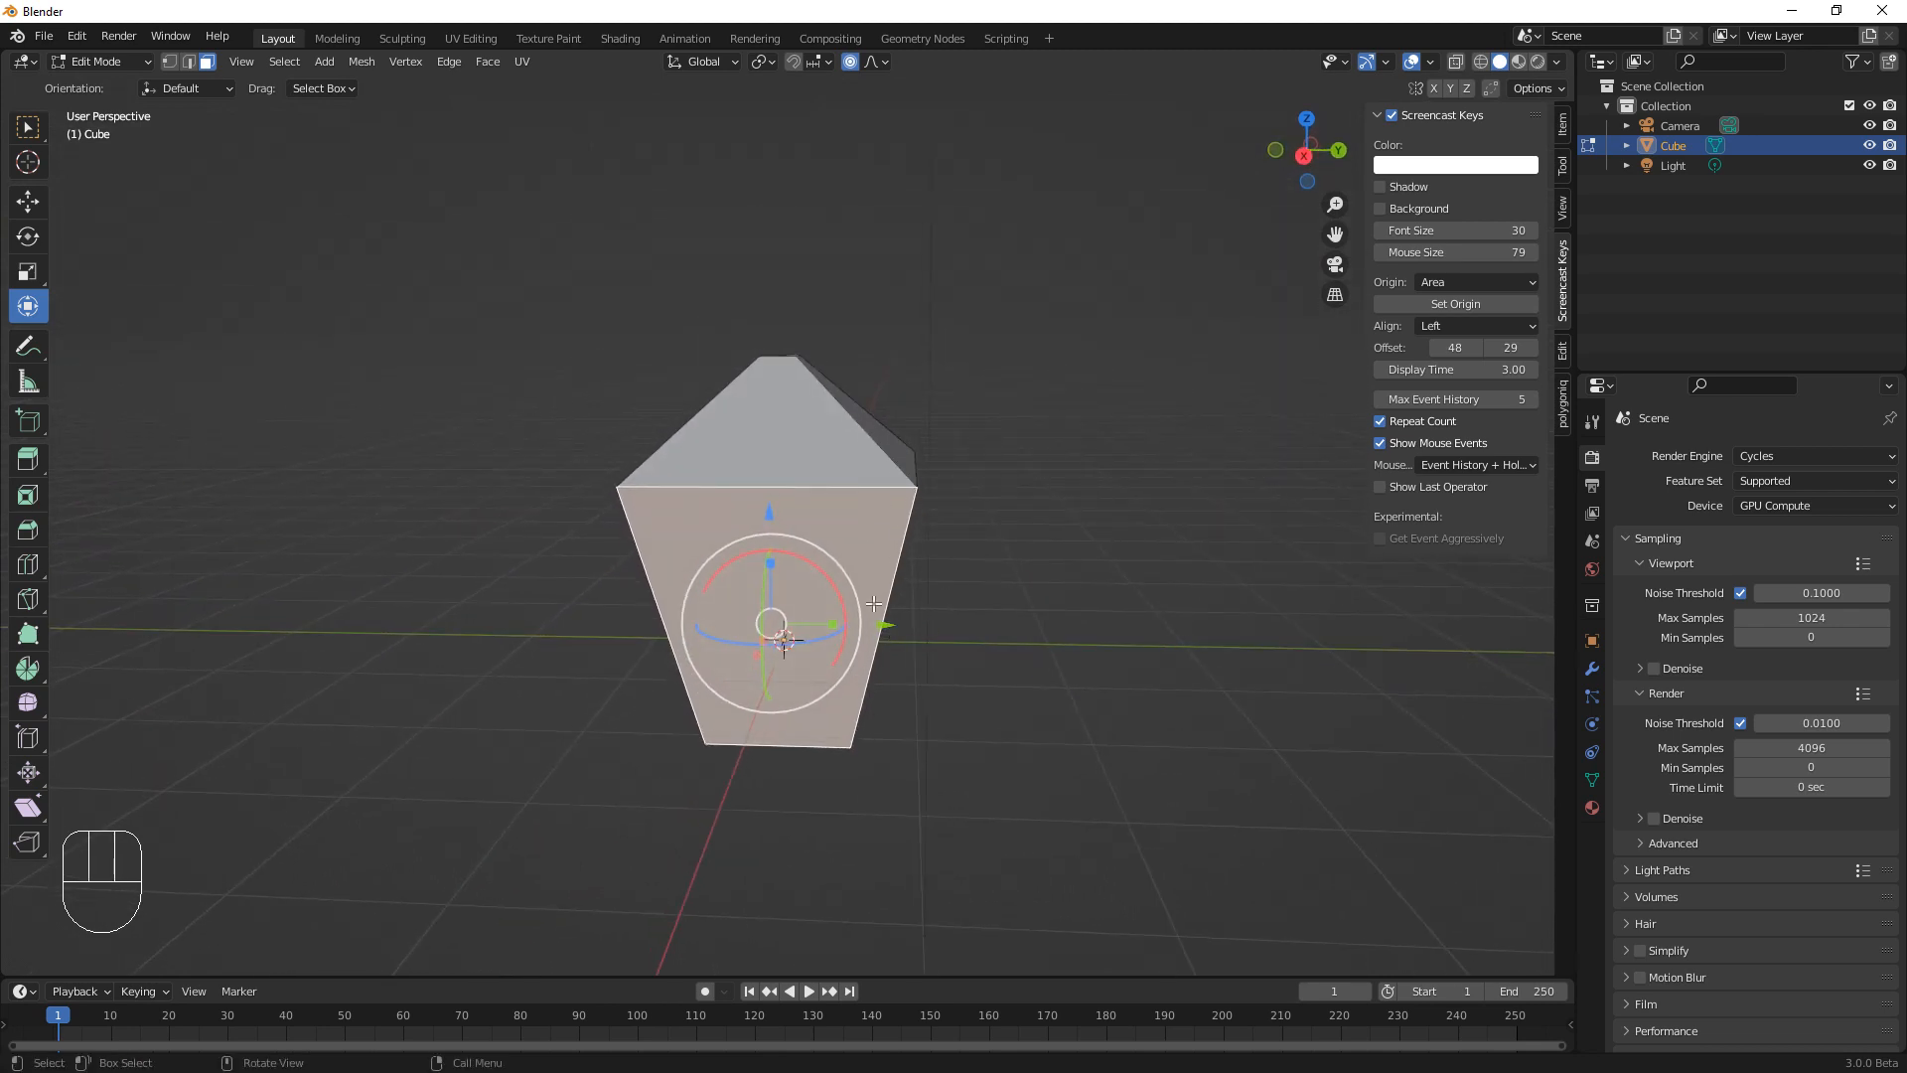
{"action": "key", "text": "i"}
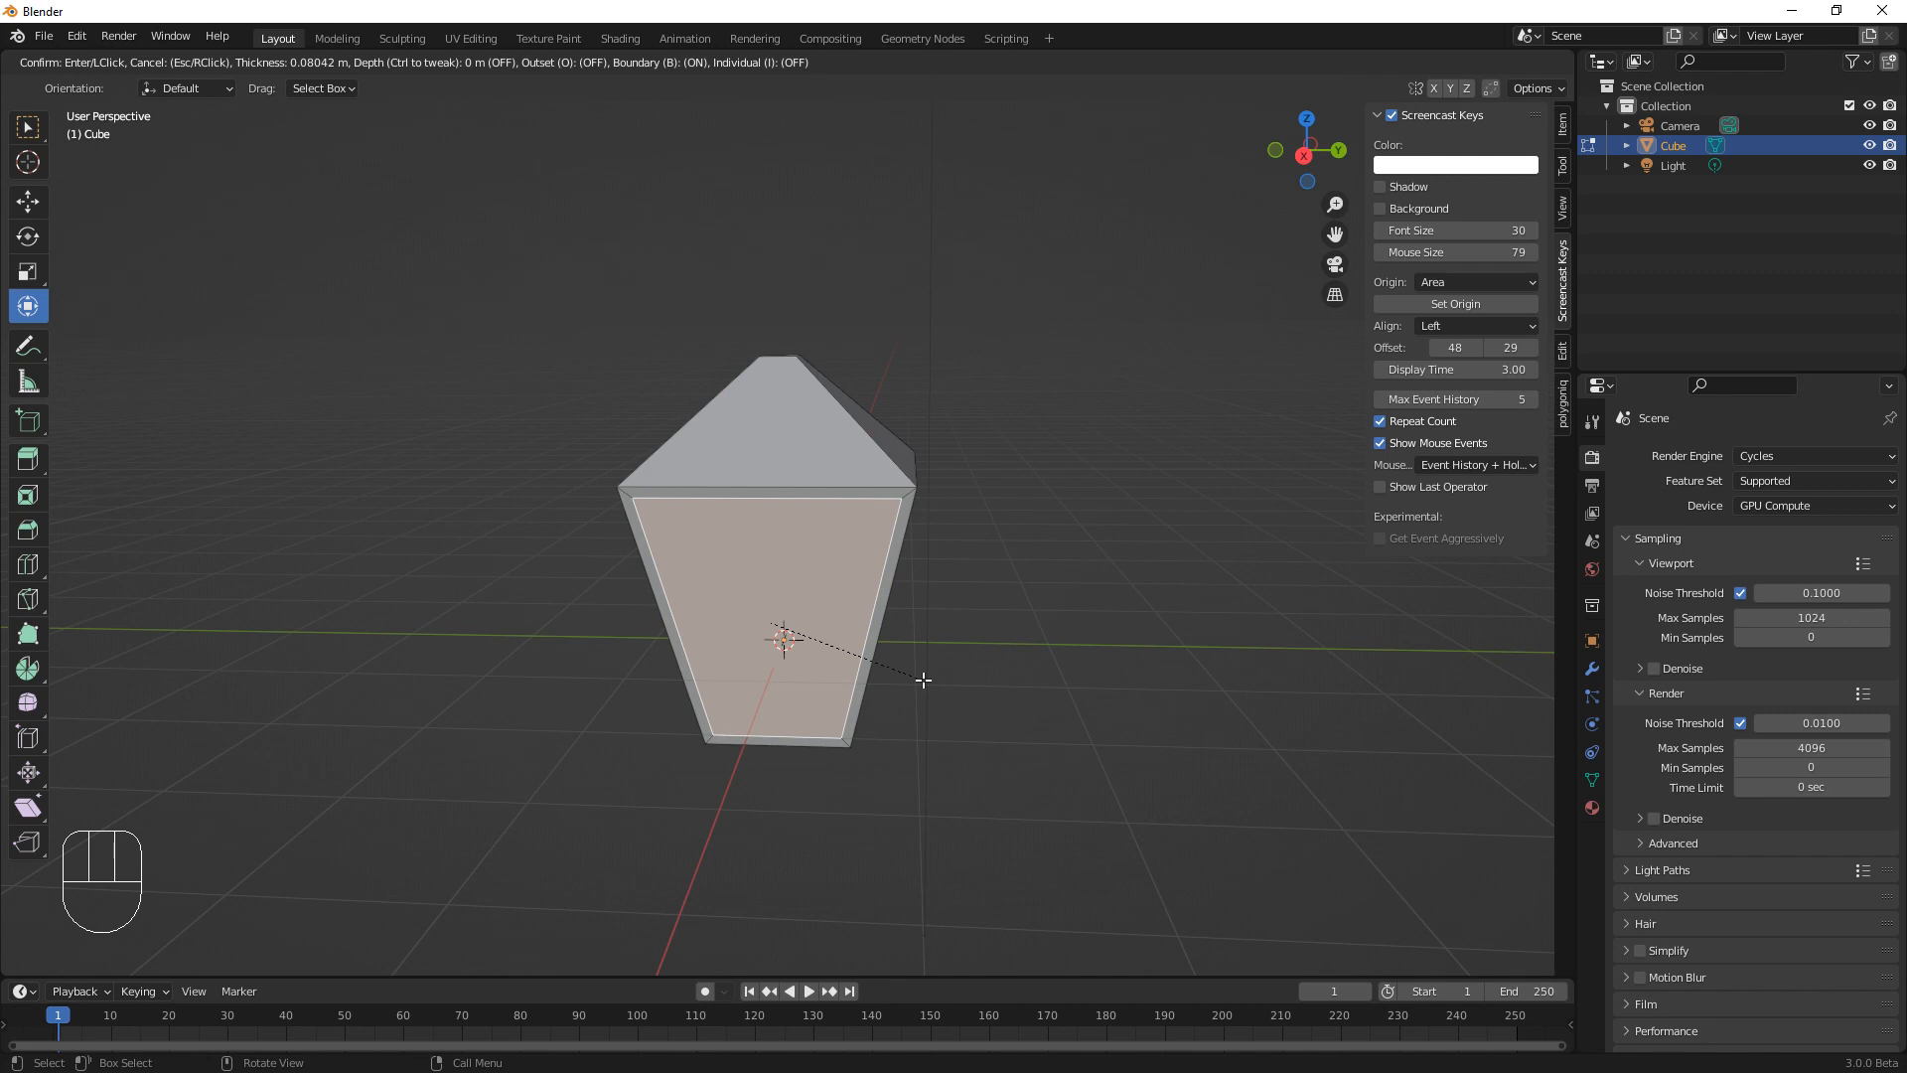
{"action": "left_click", "coordinate": [924, 680]}
Inset the tapered side face on the -Y side by exactly 0.08 m
{"action": "middle_click_drag", "start_coordinate": [928, 771], "coordinate": [889, 570]}
{"action": "left_click", "coordinate": [817, 554]}
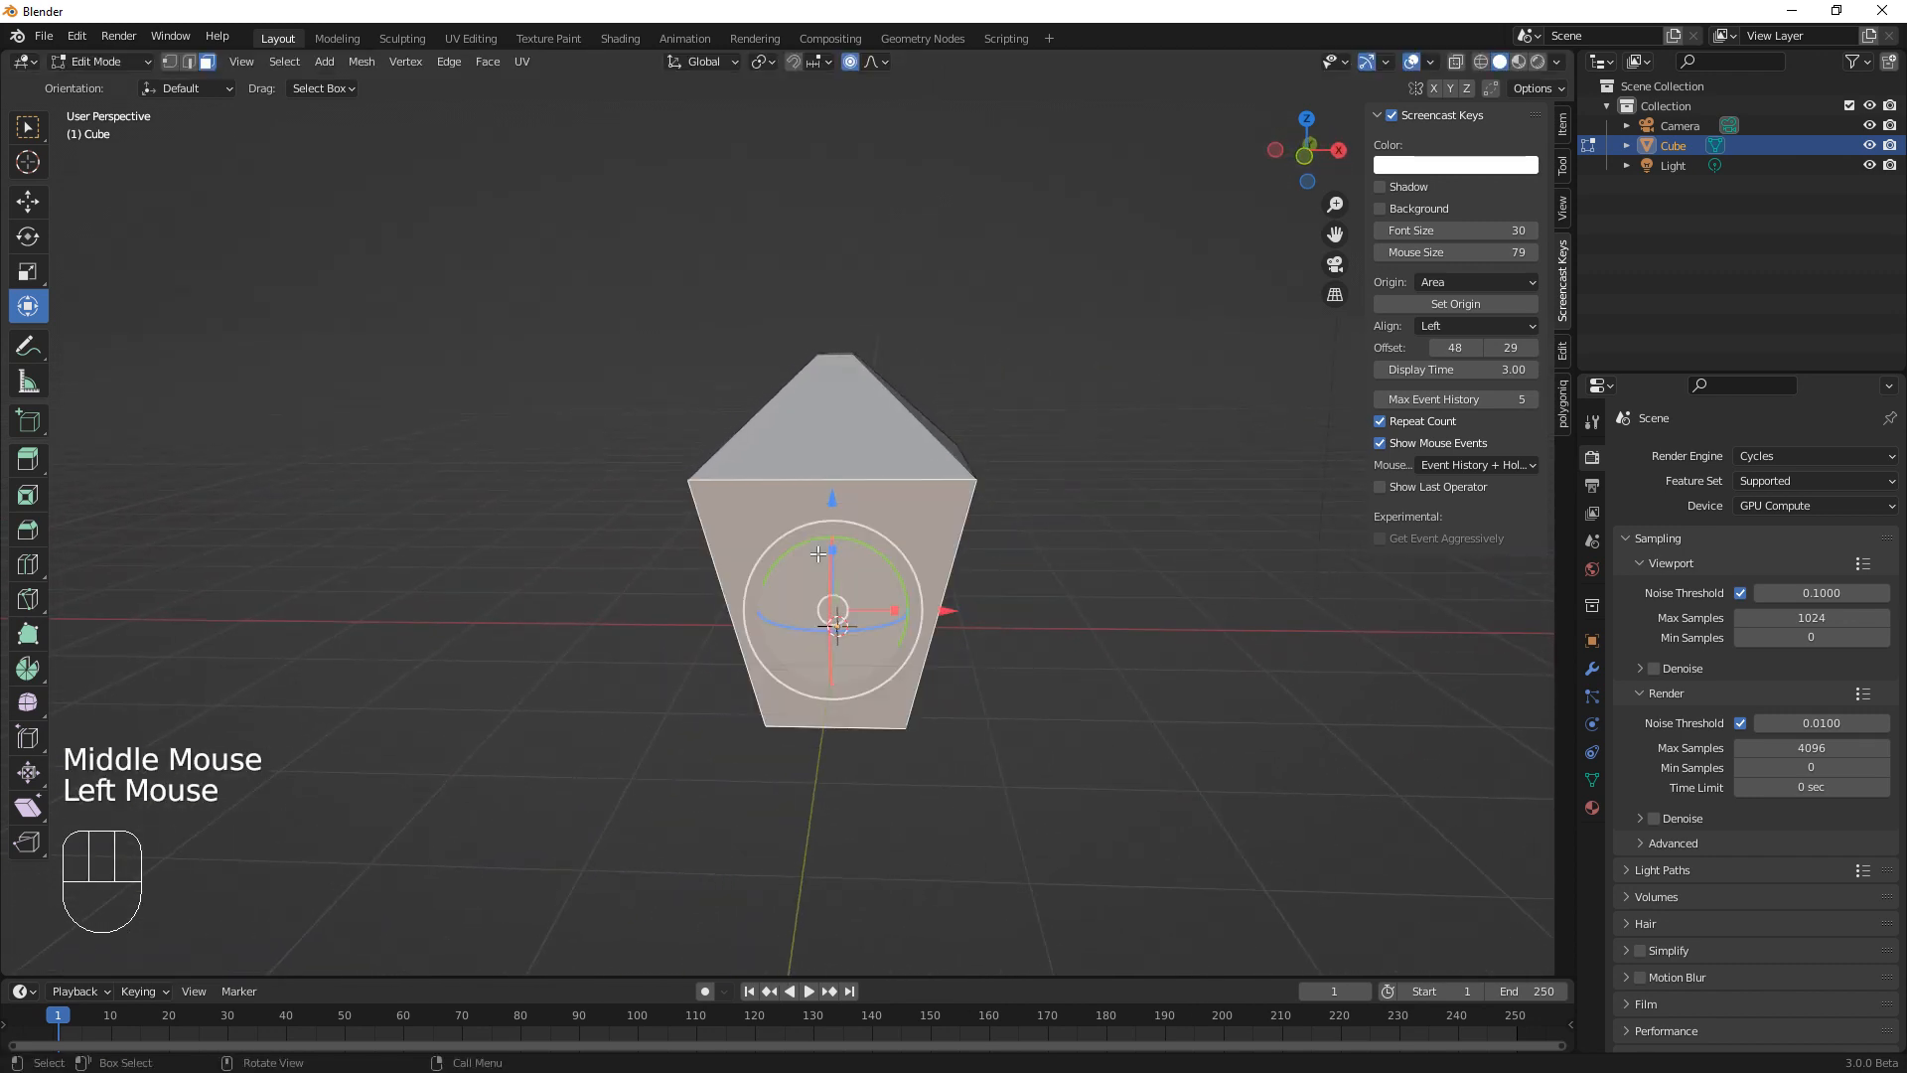
{"action": "type", "text": "i0.08"}
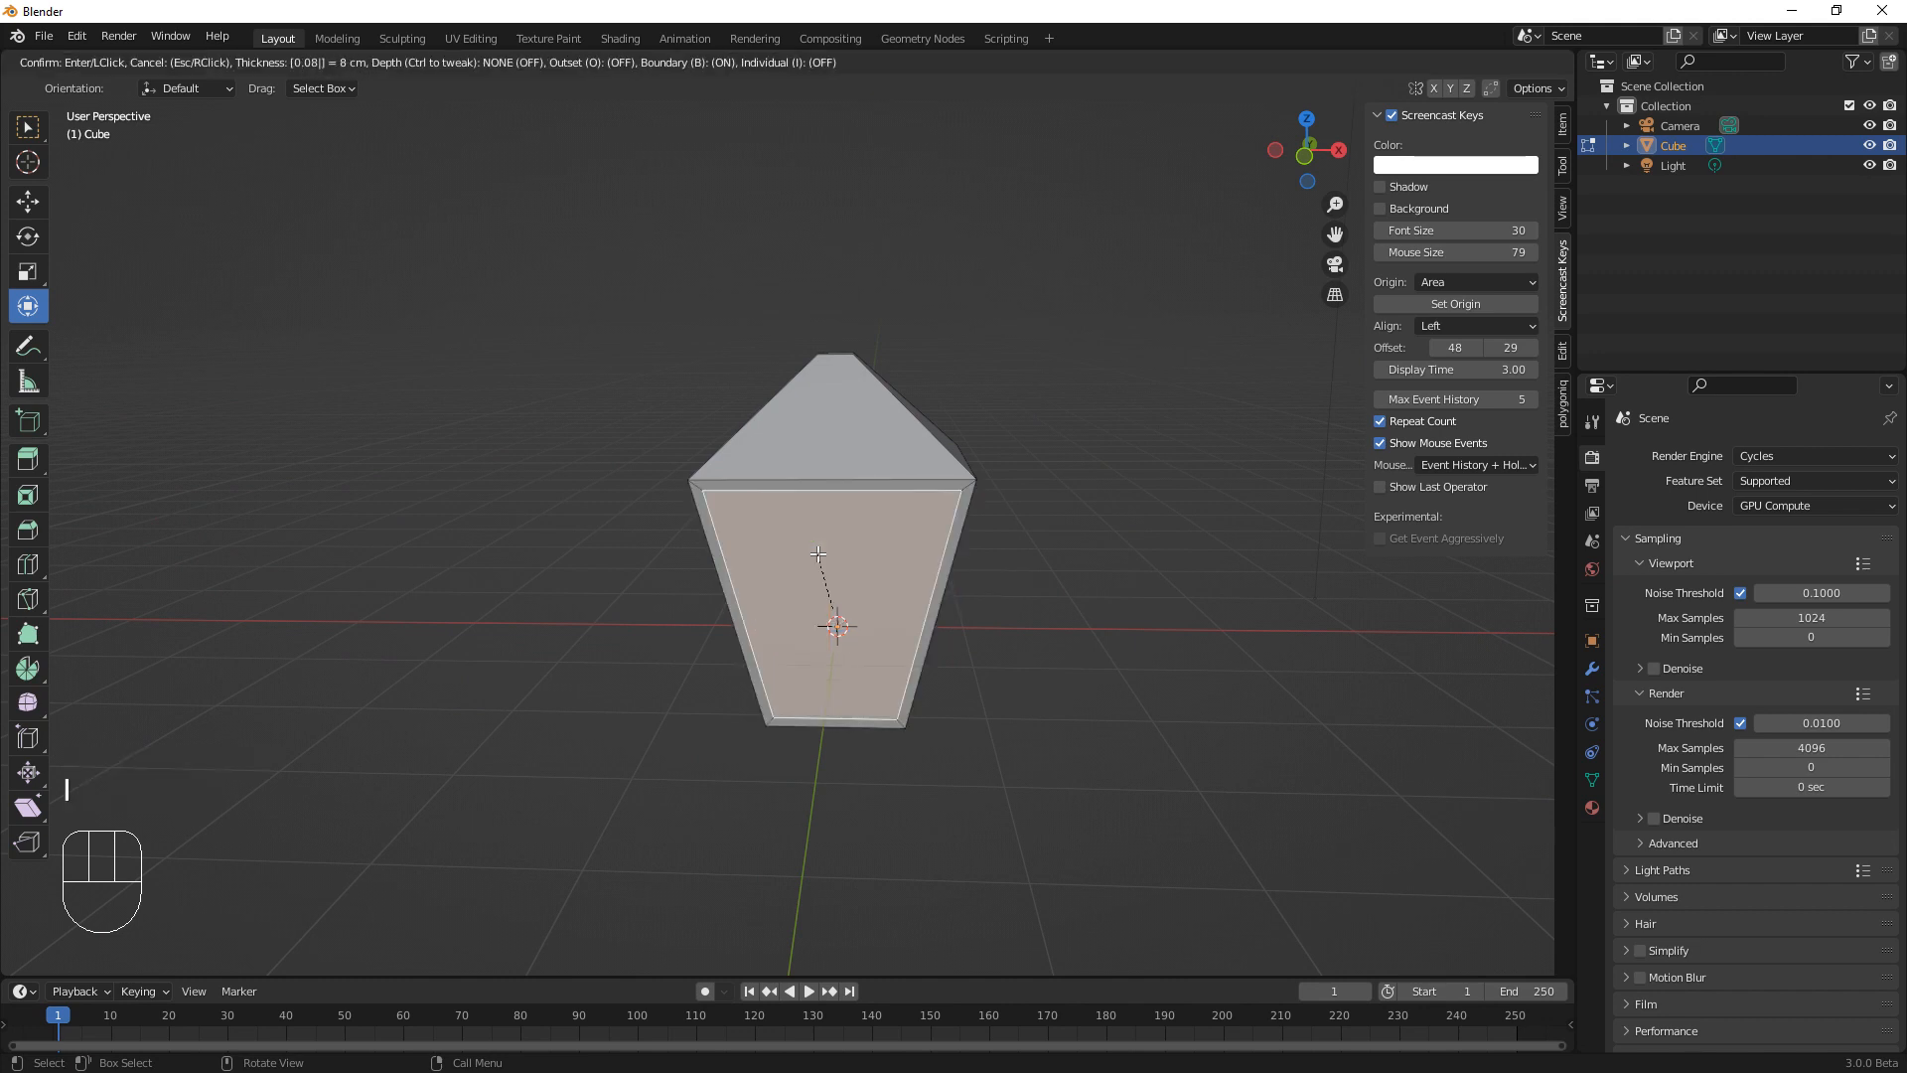
{"action": "key", "text": "Return"}
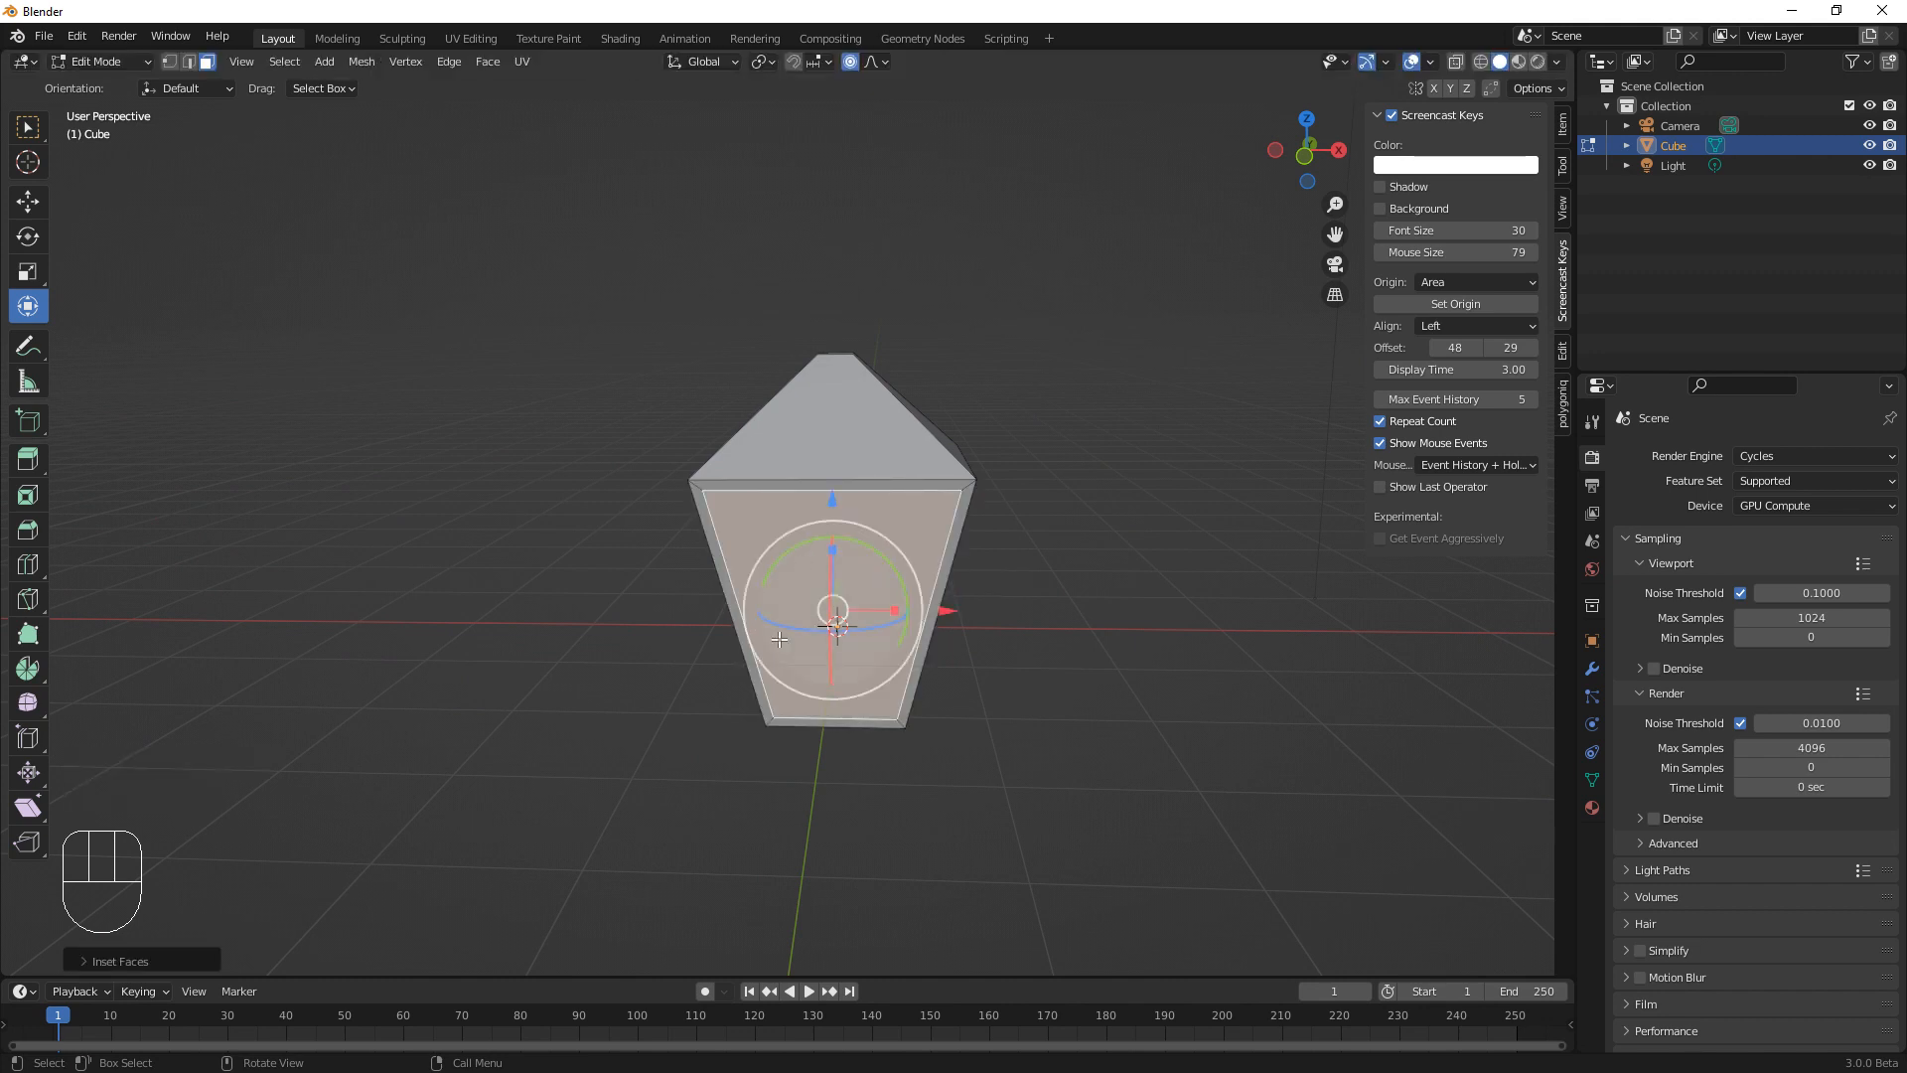
Inset the tapered side face on the -X side by 0.08 m
{"action": "middle_click_drag", "start_coordinate": [862, 767], "coordinate": [1078, 767]}
{"action": "left_click", "coordinate": [756, 558]}
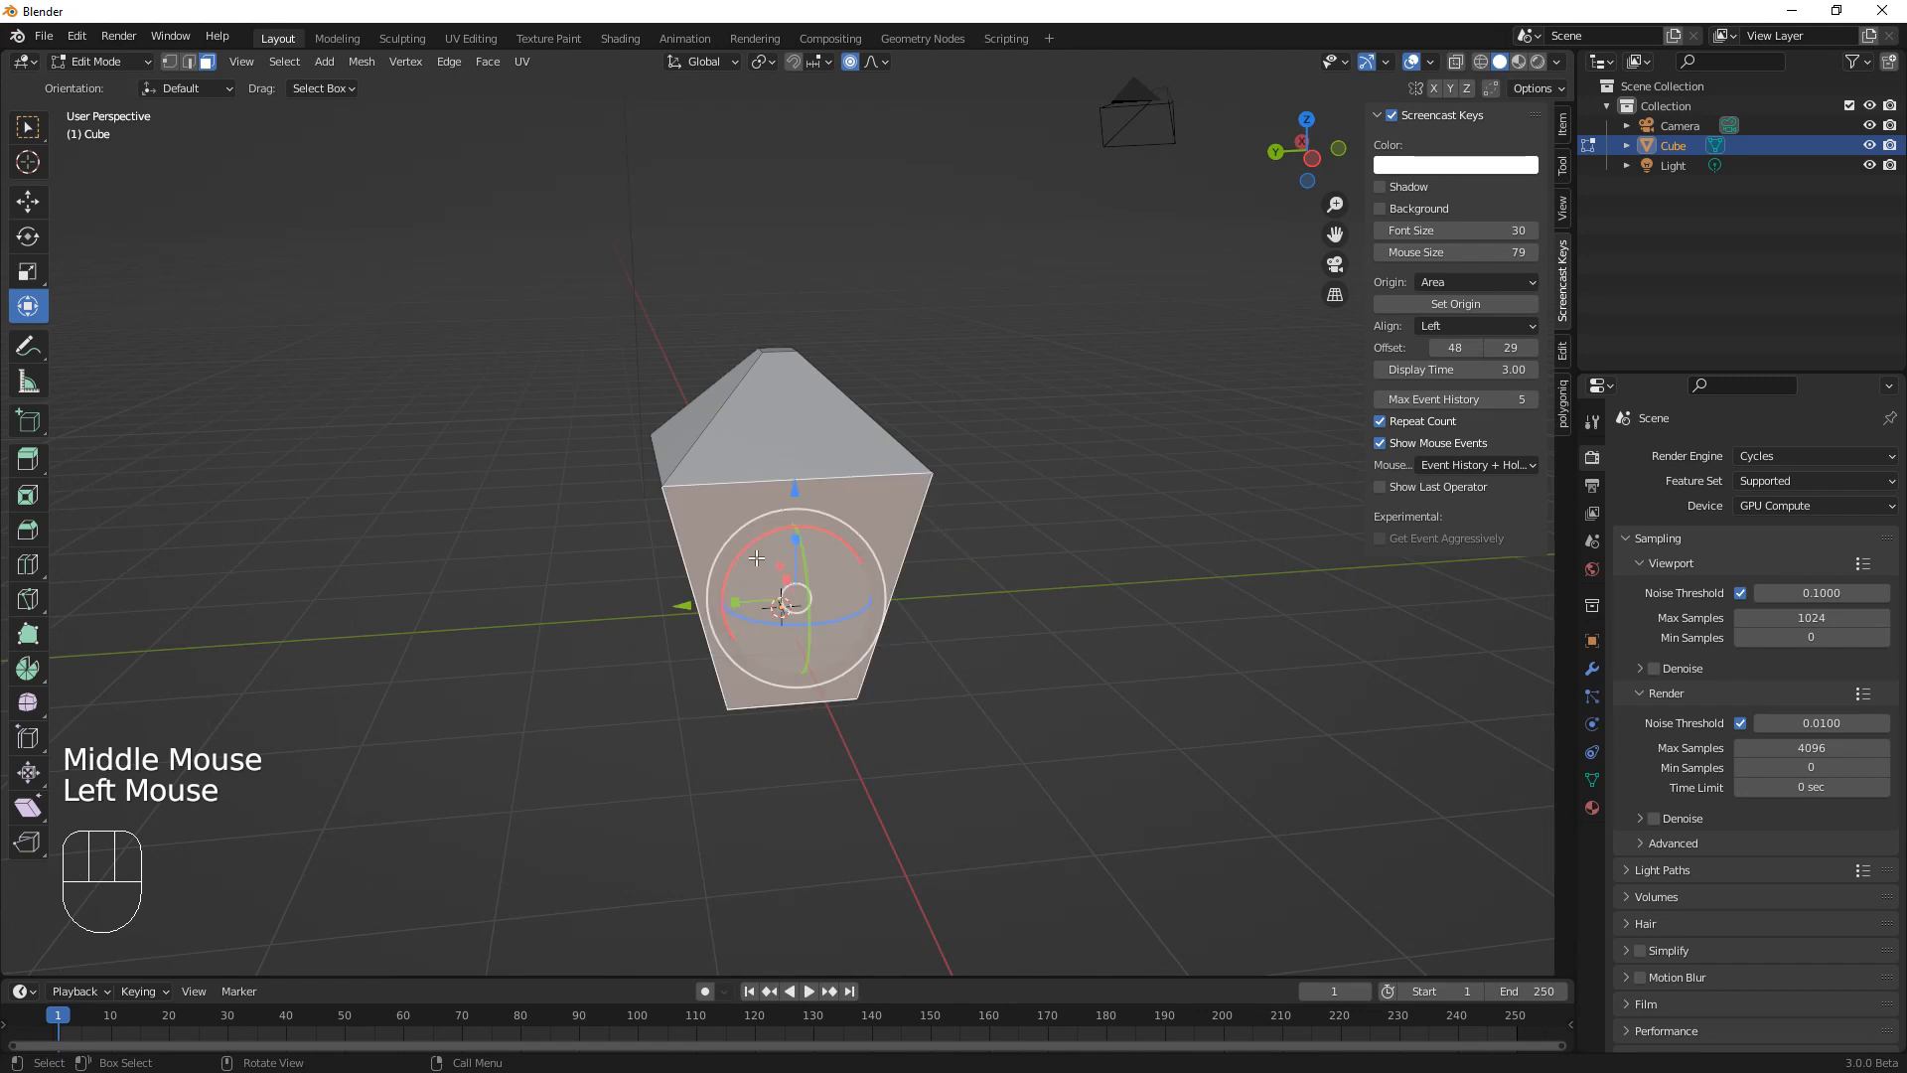
{"action": "type", "text": "i"}
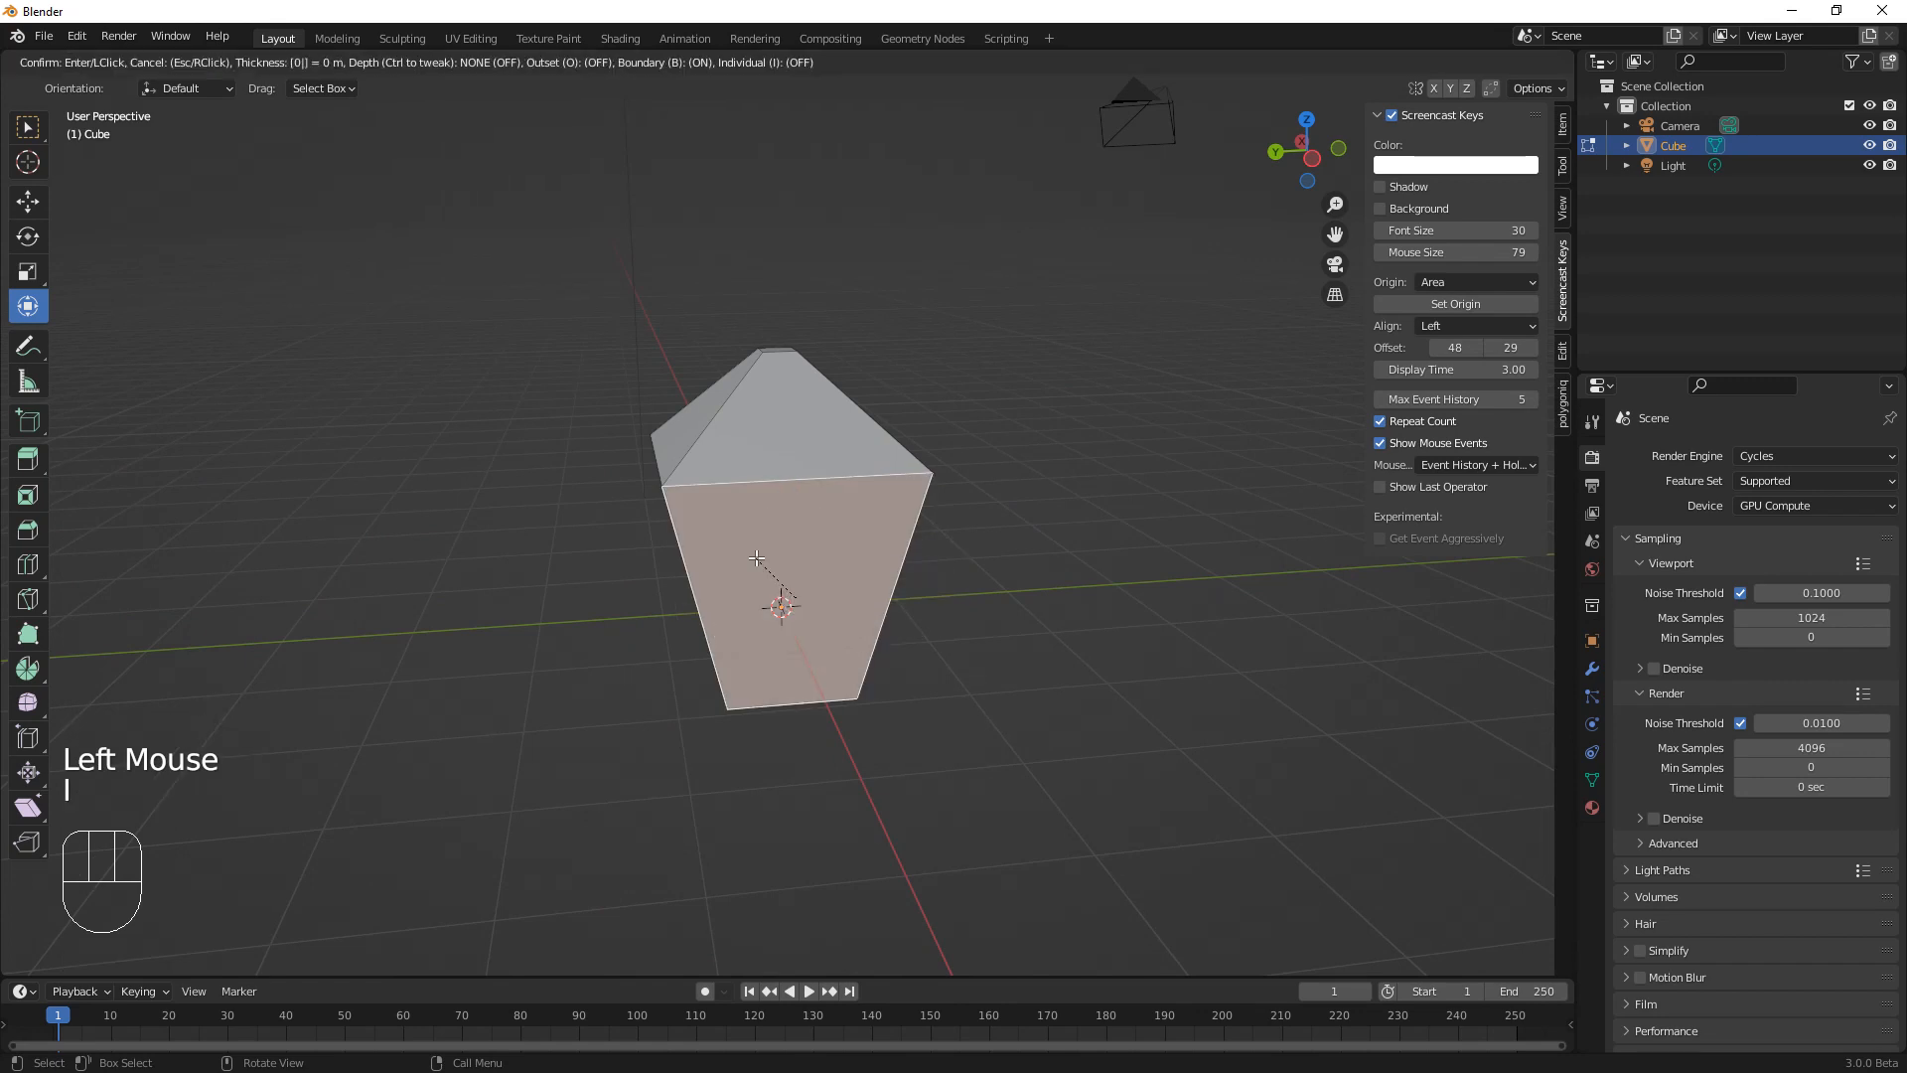
{"action": "type", "text": "0.08"}
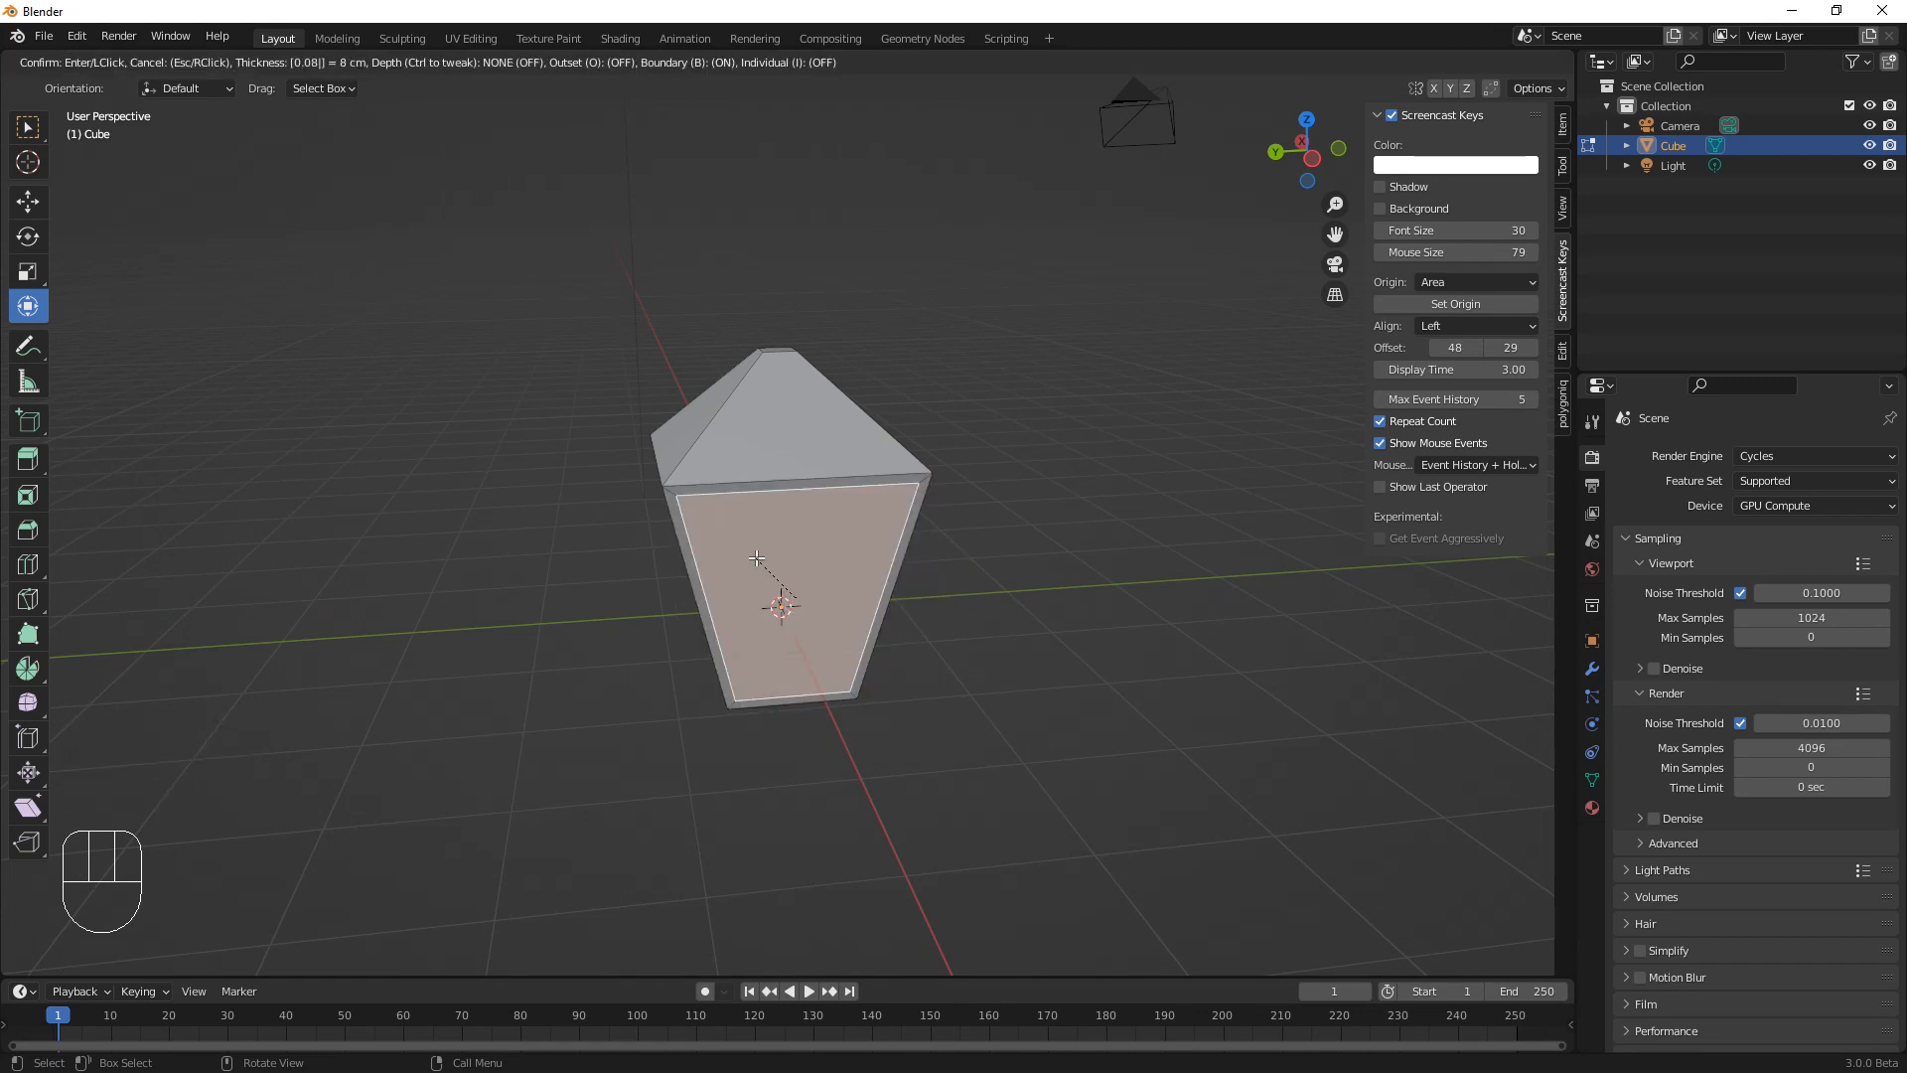
{"action": "key", "text": "Return"}
Inset the tapered side face on the +Y side by 0.08 m
{"action": "mouse_move", "coordinate": [756, 558]}
{"action": "middle_mouse_down"}
{"action": "mouse_move", "coordinate": [1035, 725]}
{"action": "mouse_move", "coordinate": [739, 564]}
{"action": "middle_mouse_up"}
{"action": "left_click", "coordinate": [688, 522]}
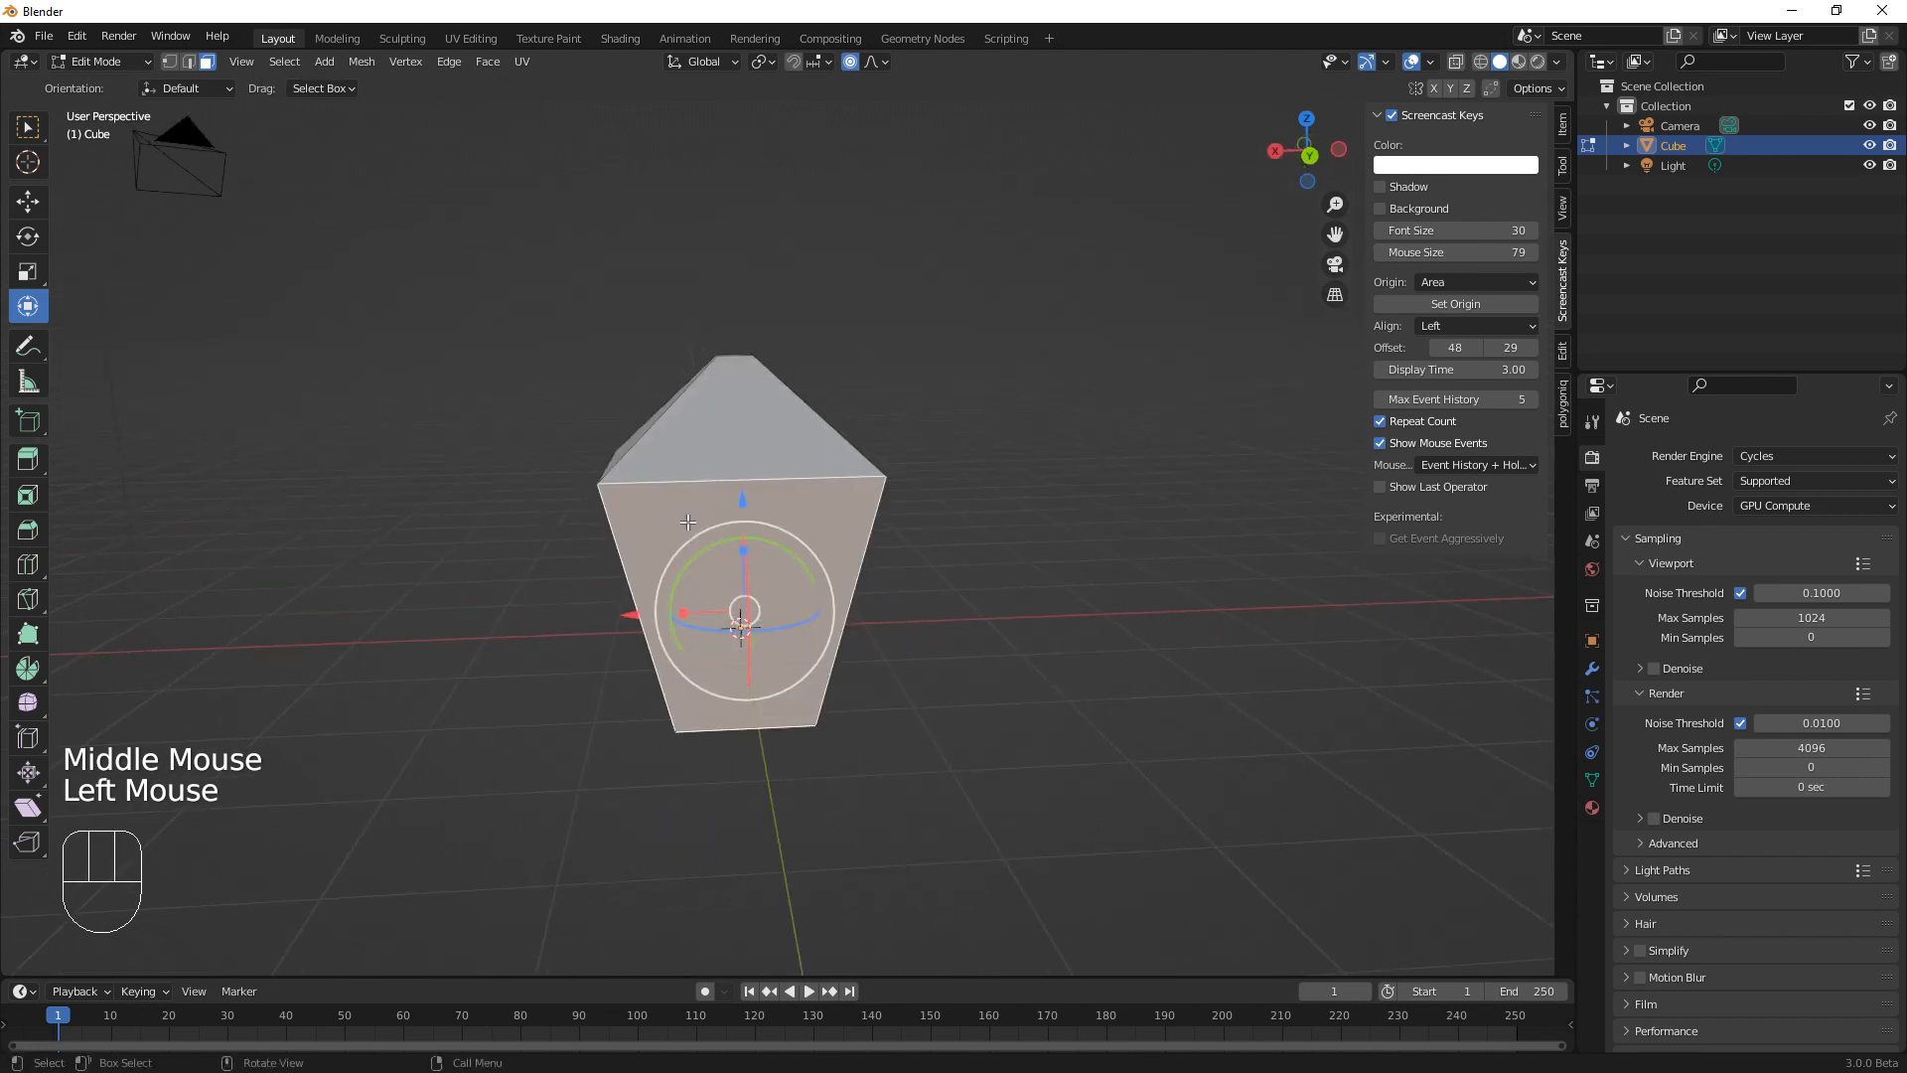
{"action": "key", "text": "i"}
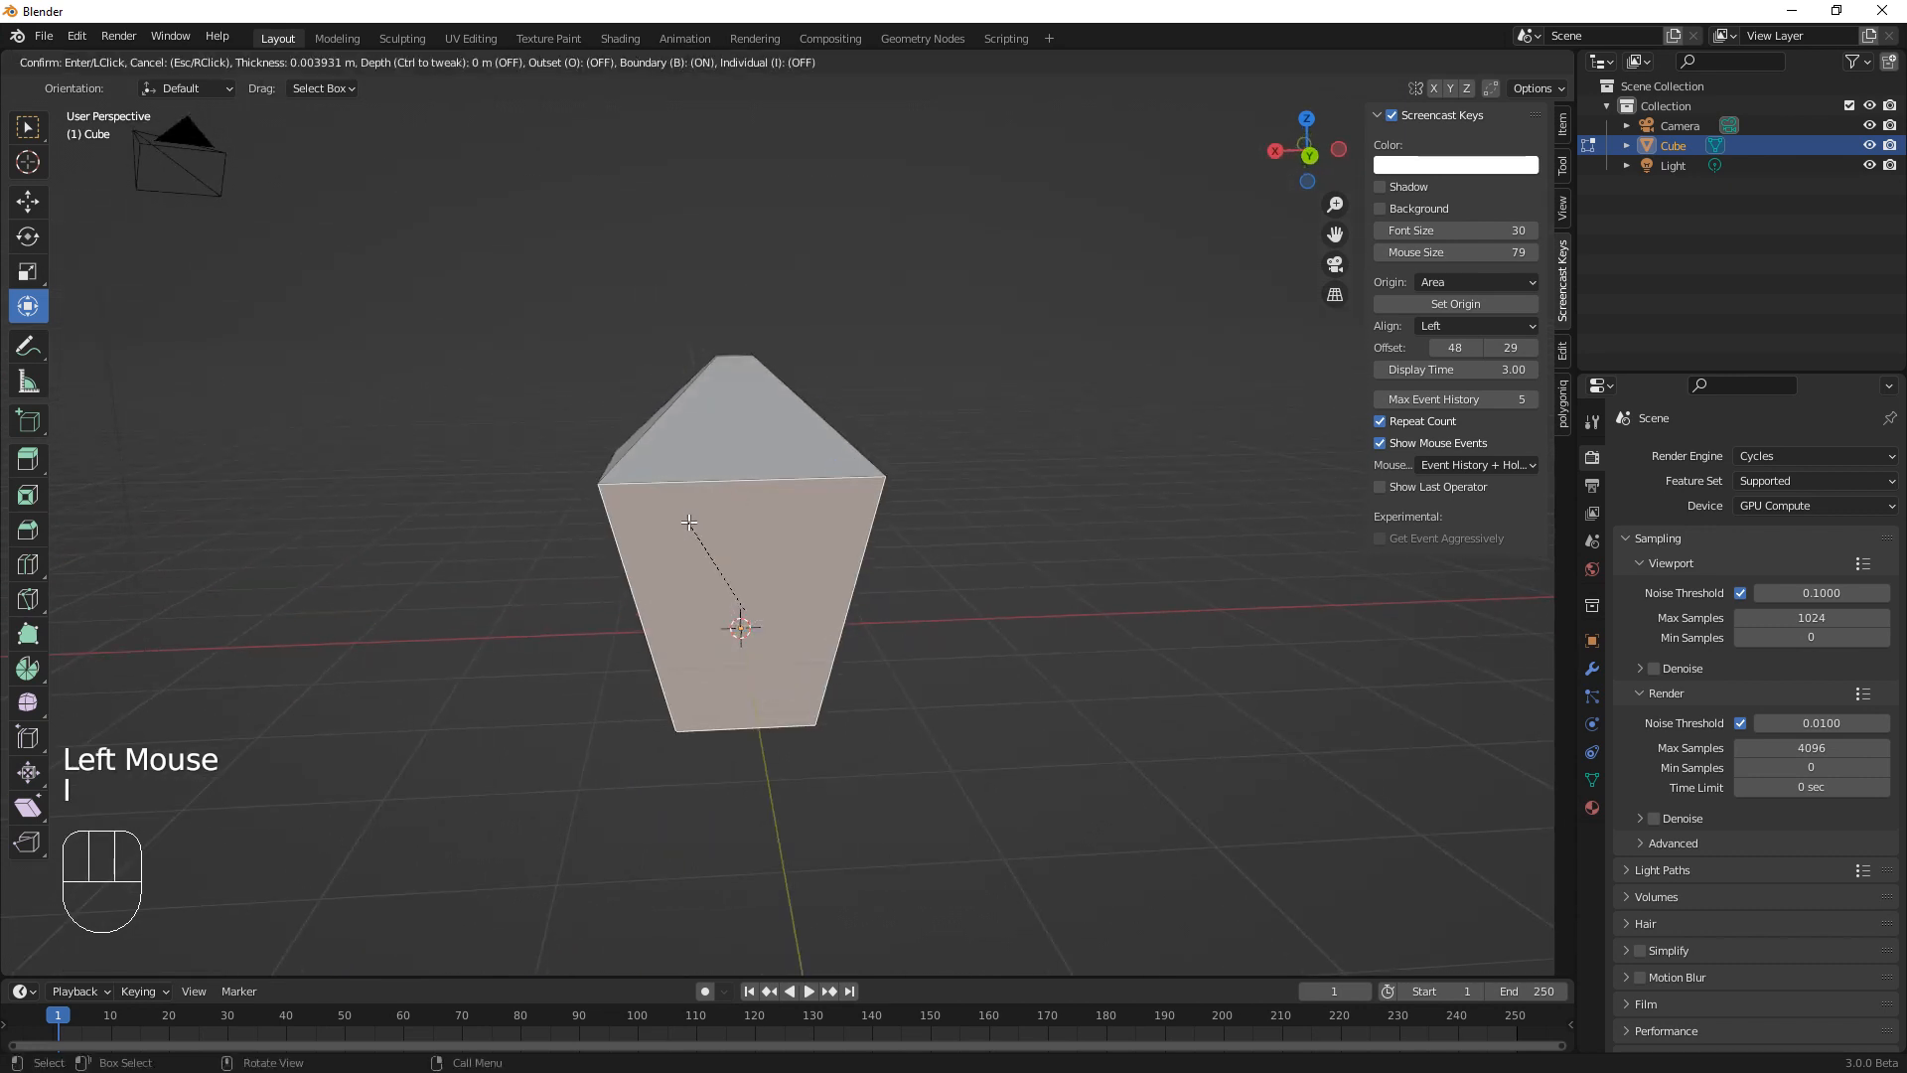
{"action": "type", "text": "0.0"}
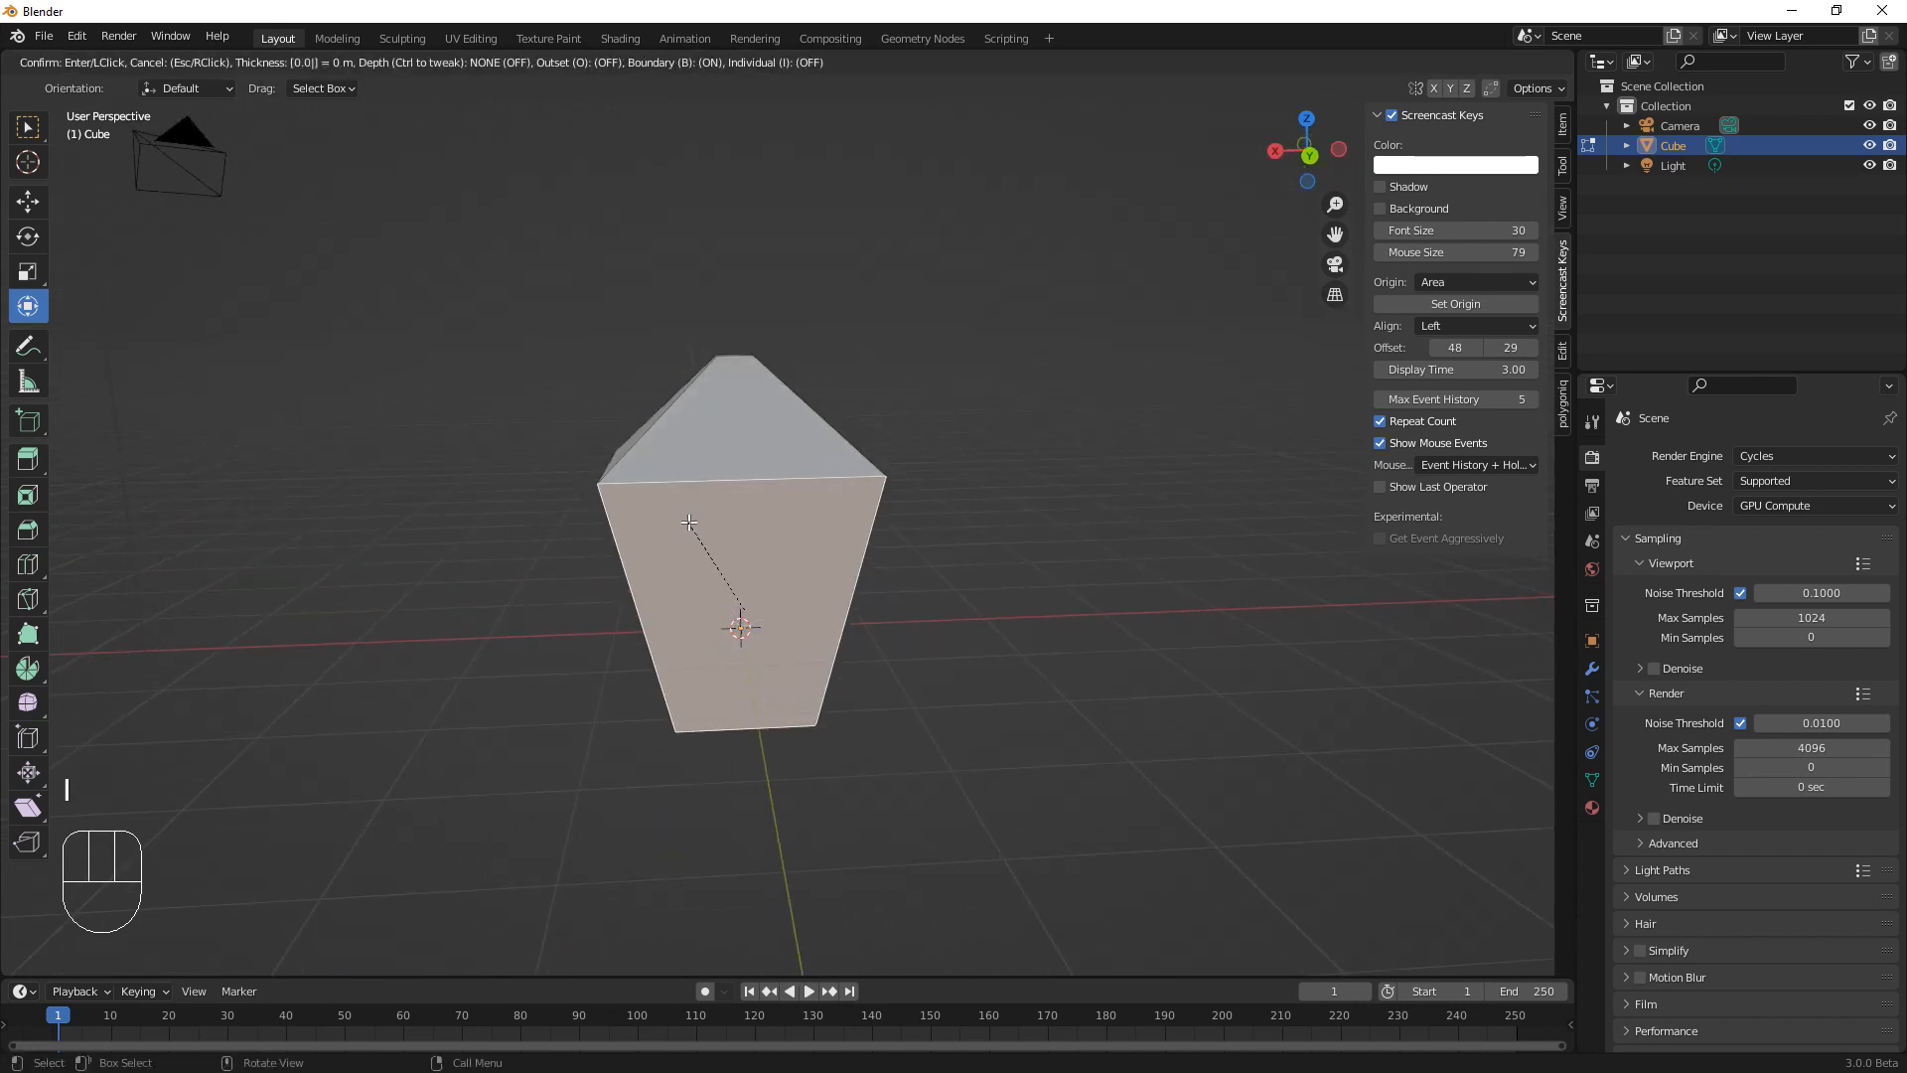
{"action": "type", "text": "8"}
{"action": "key", "text": "Return"}
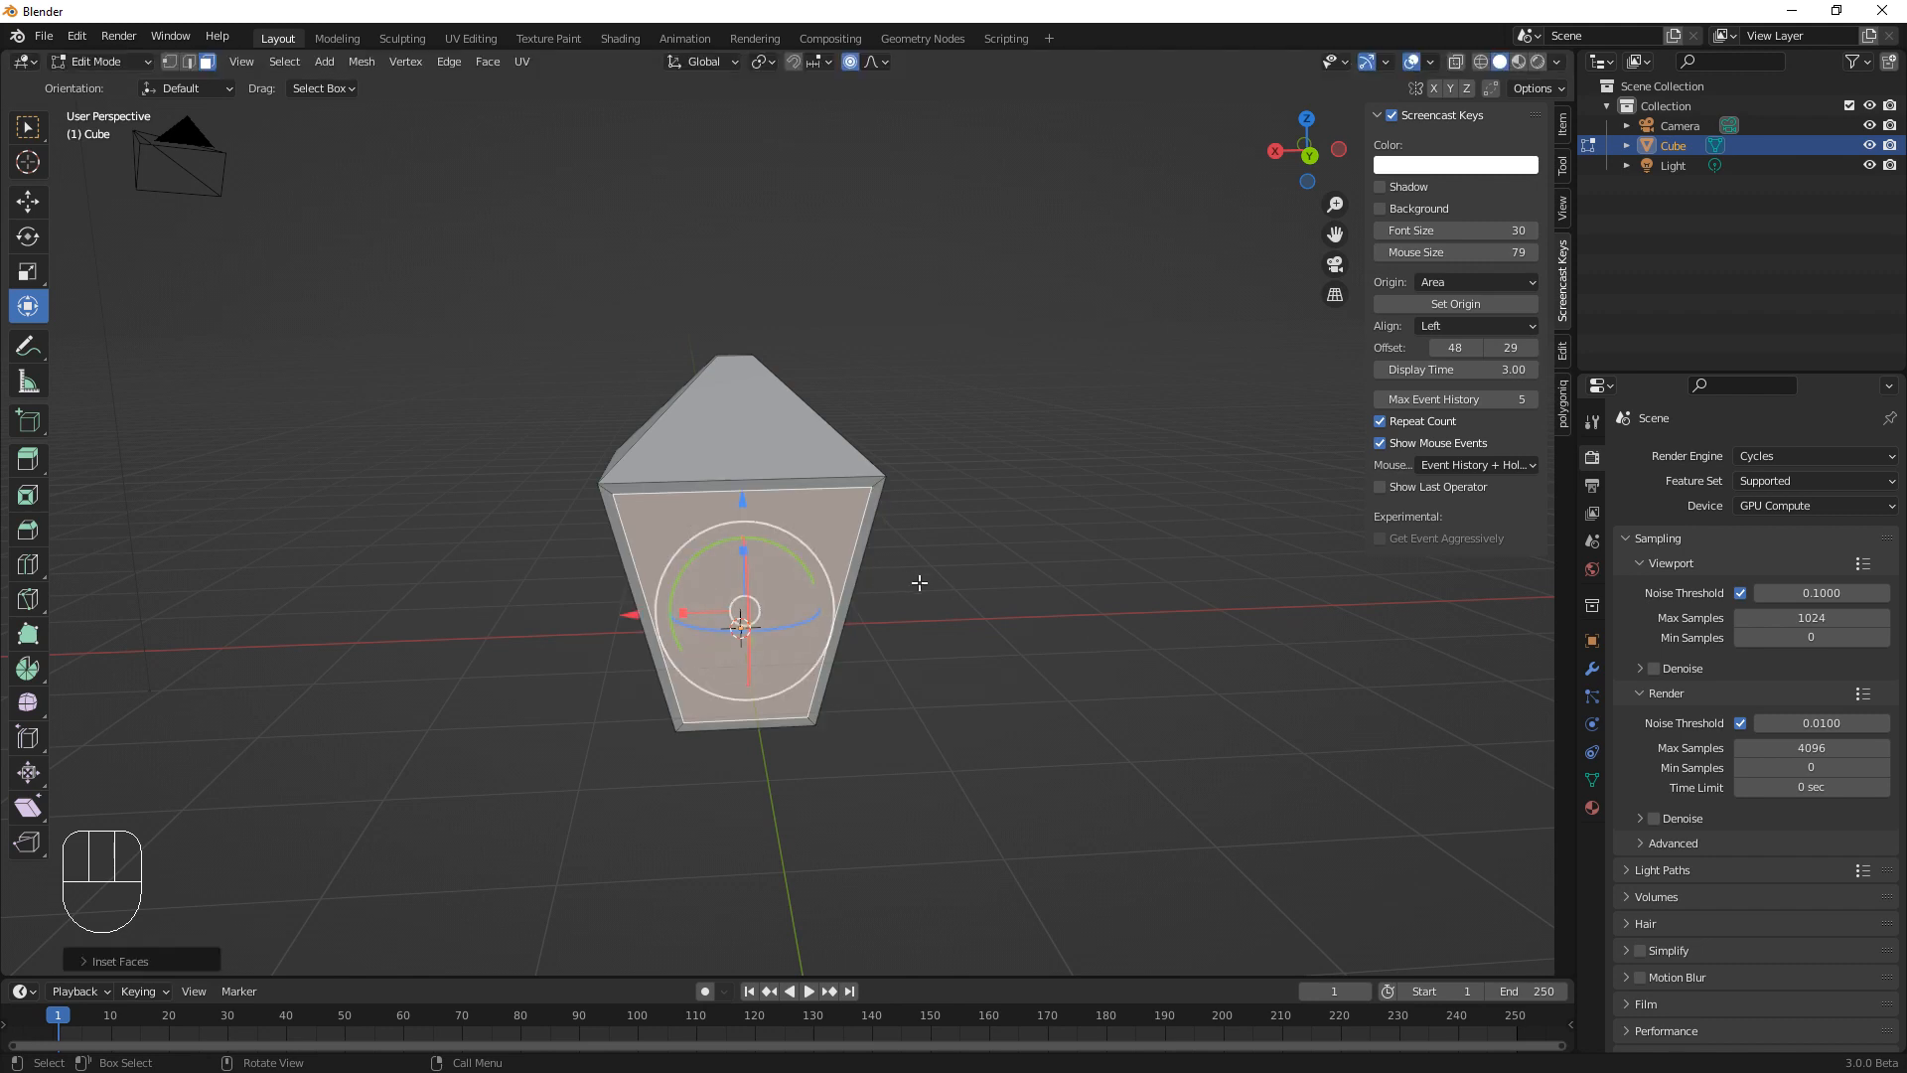
Extrude the inset +Y panel inward along Y by about 0.023 m to recess it within its frame
{"action": "middle_click_drag", "start_coordinate": [906, 673], "coordinate": [1117, 701]}
{"action": "scroll", "coordinate": [737, 724], "scroll_direction": "up", "scroll_amount": 2}
{"action": "key", "text": "e"}
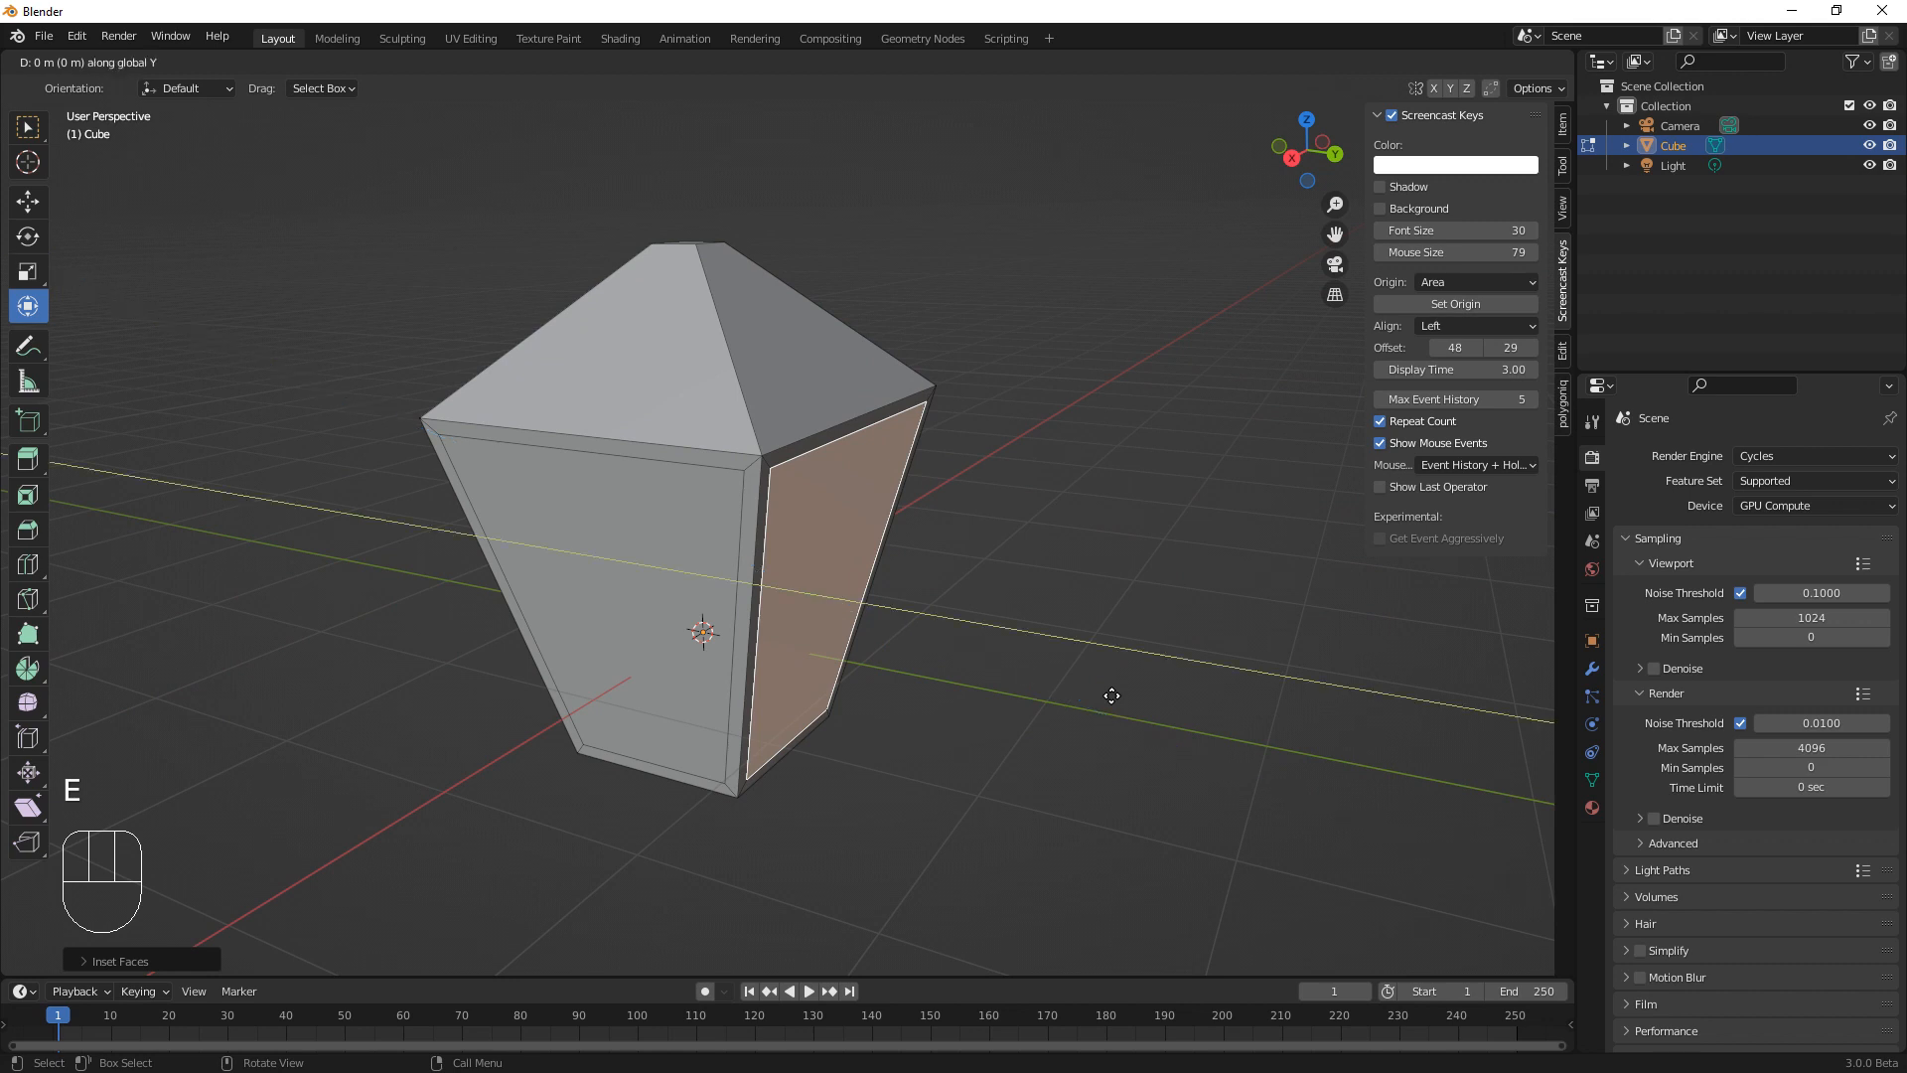
{"action": "key", "text": "y"}
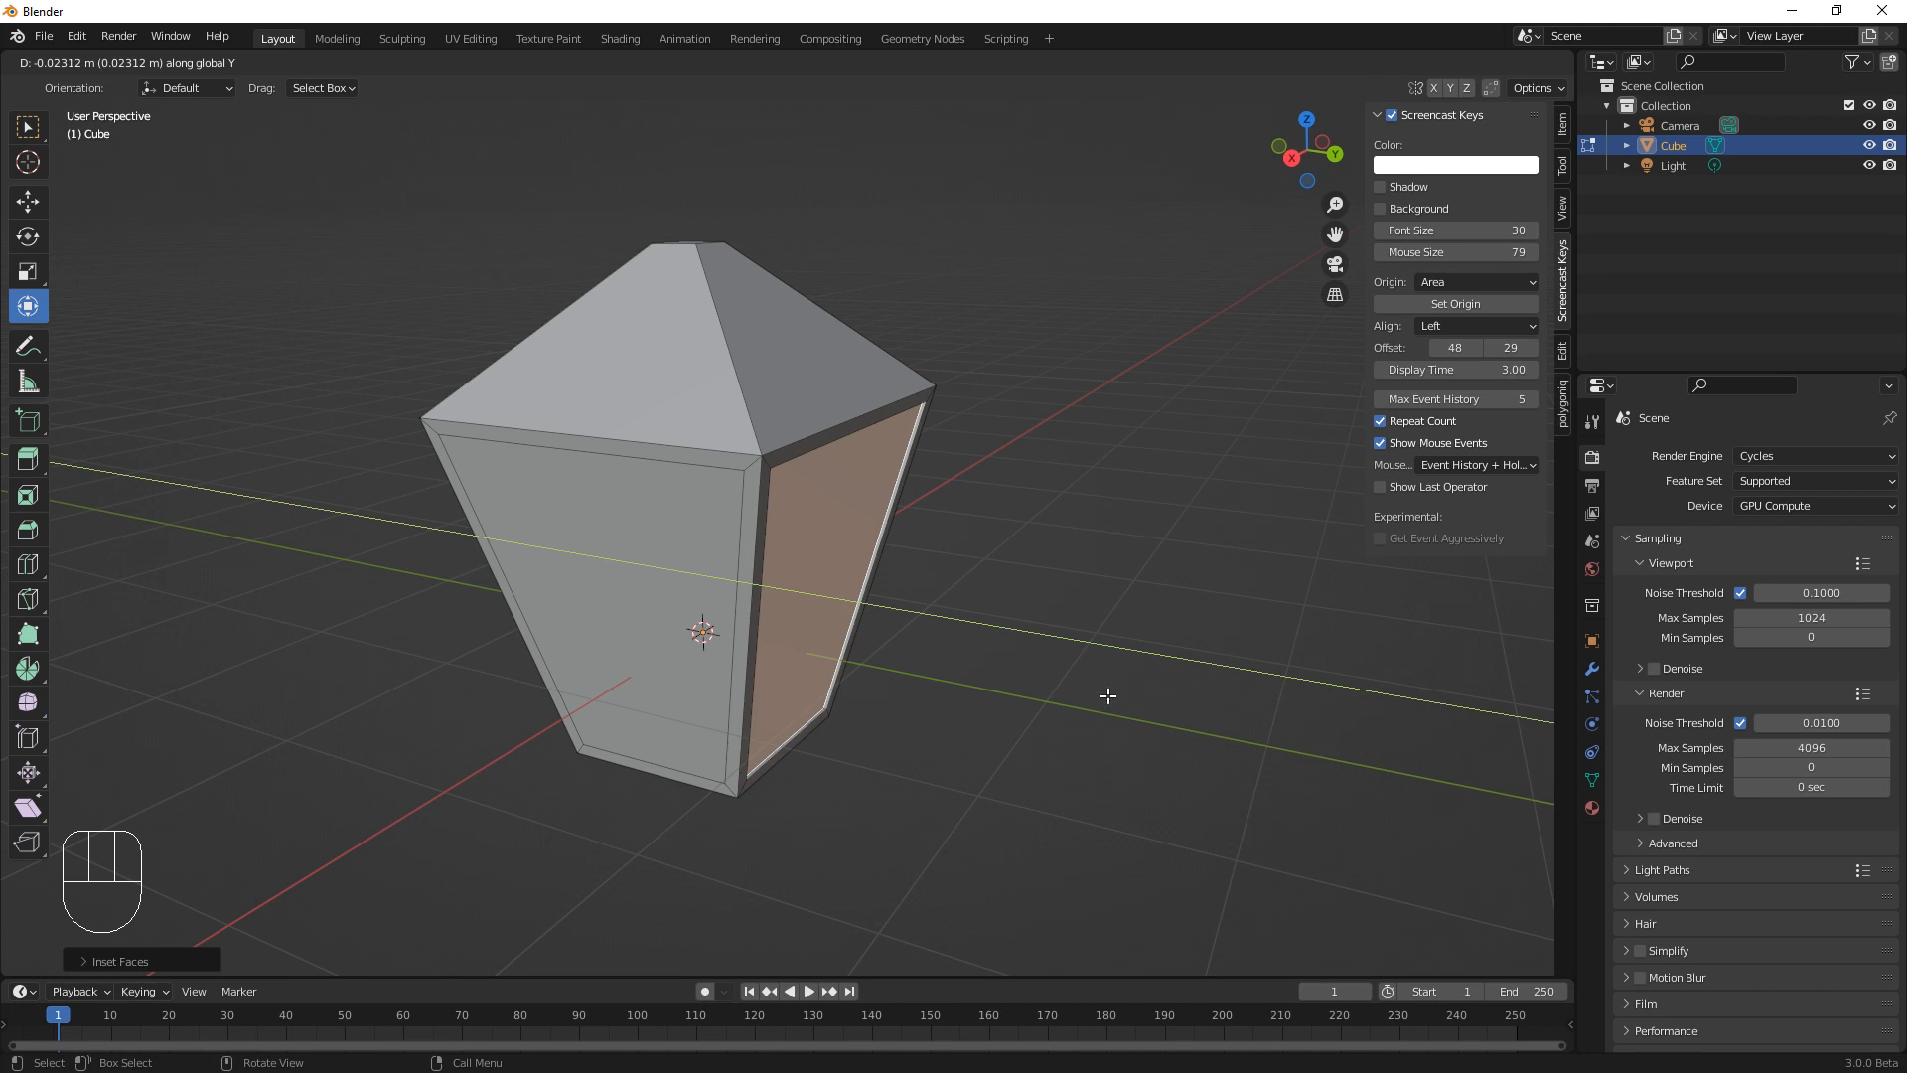
{"action": "left_click", "coordinate": [1109, 695]}
Extrude the inset +X panel inward along X by 0.023 m
{"action": "left_click", "coordinate": [671, 552]}
{"action": "middle_click_drag", "start_coordinate": [983, 713], "coordinate": [935, 710]}
{"action": "type", "text": "e"}
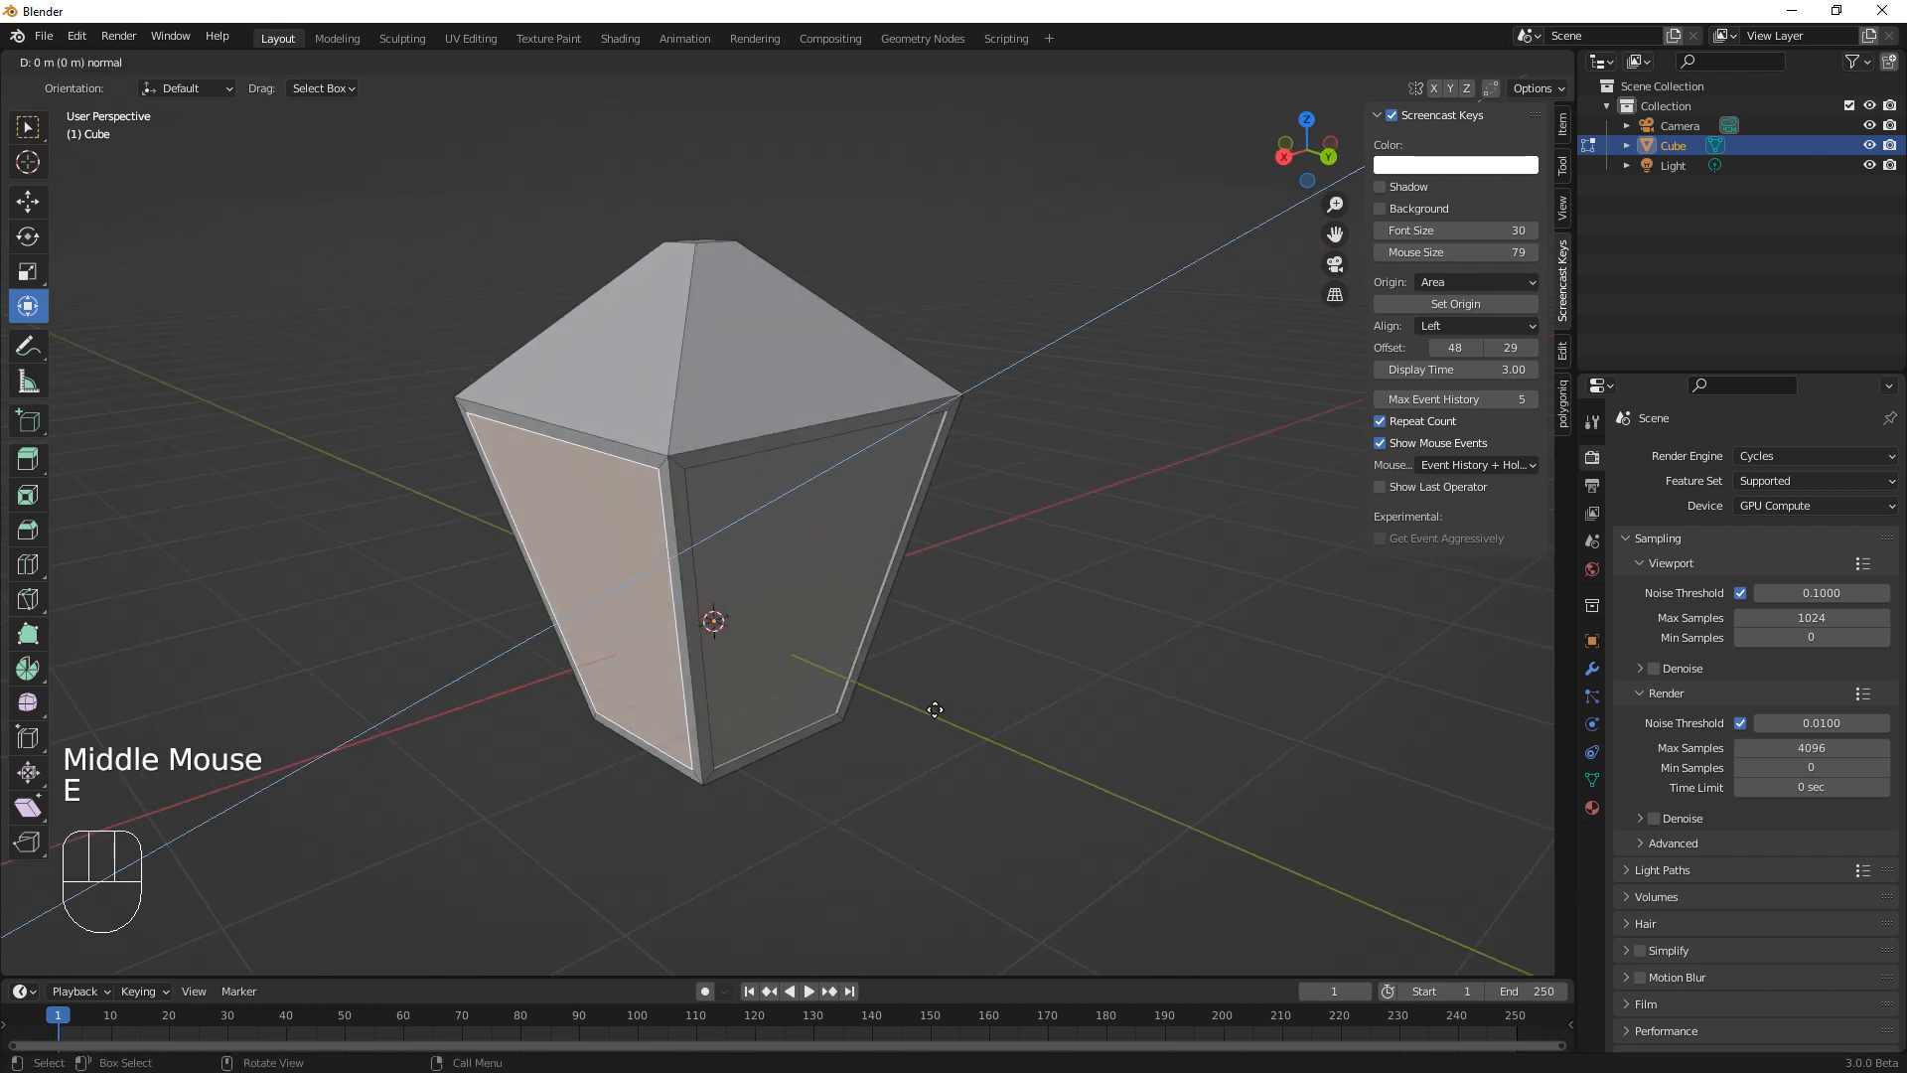
{"action": "type", "text": "x0.023"}
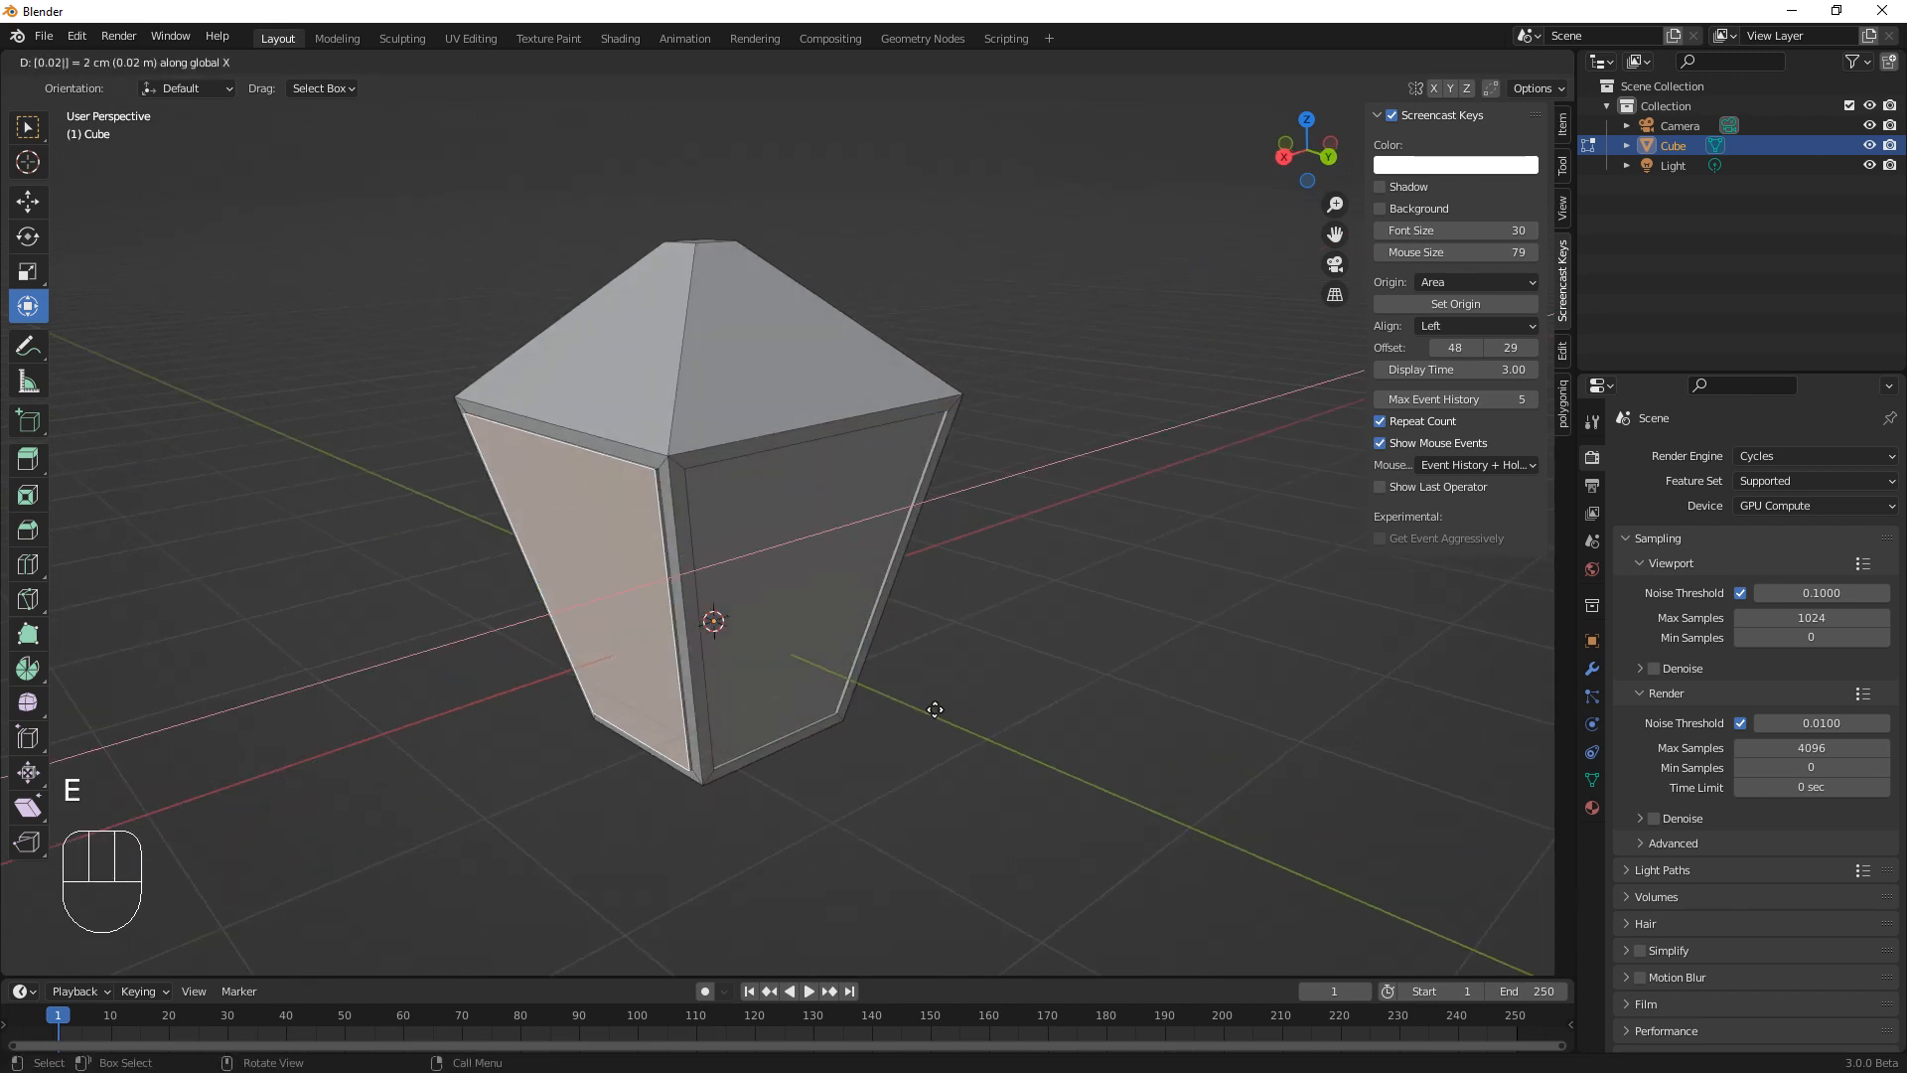
{"action": "key", "text": "Return"}
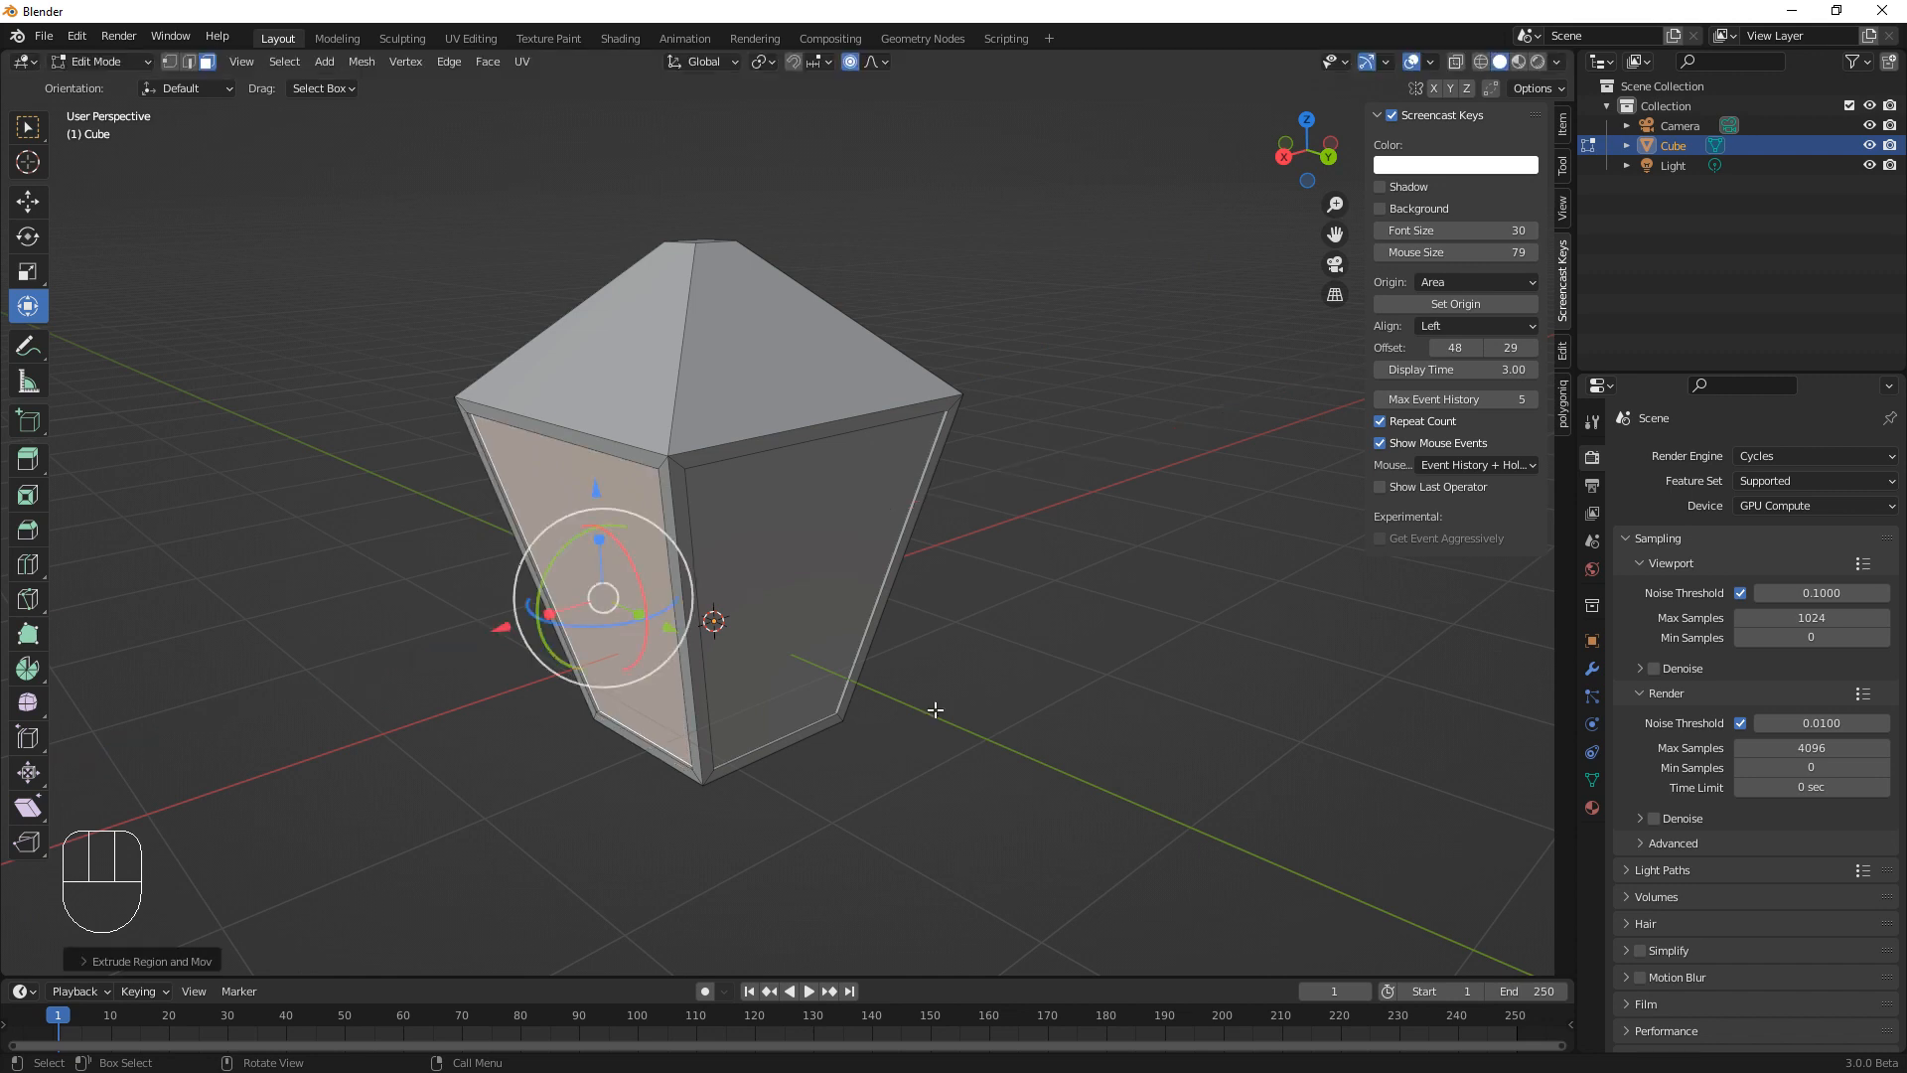
Extrude the inset -Y panel inward along Y by 0.025 m
{"action": "middle_click_drag", "start_coordinate": [747, 823], "coordinate": [1143, 825]}
{"action": "left_click", "coordinate": [733, 530]}
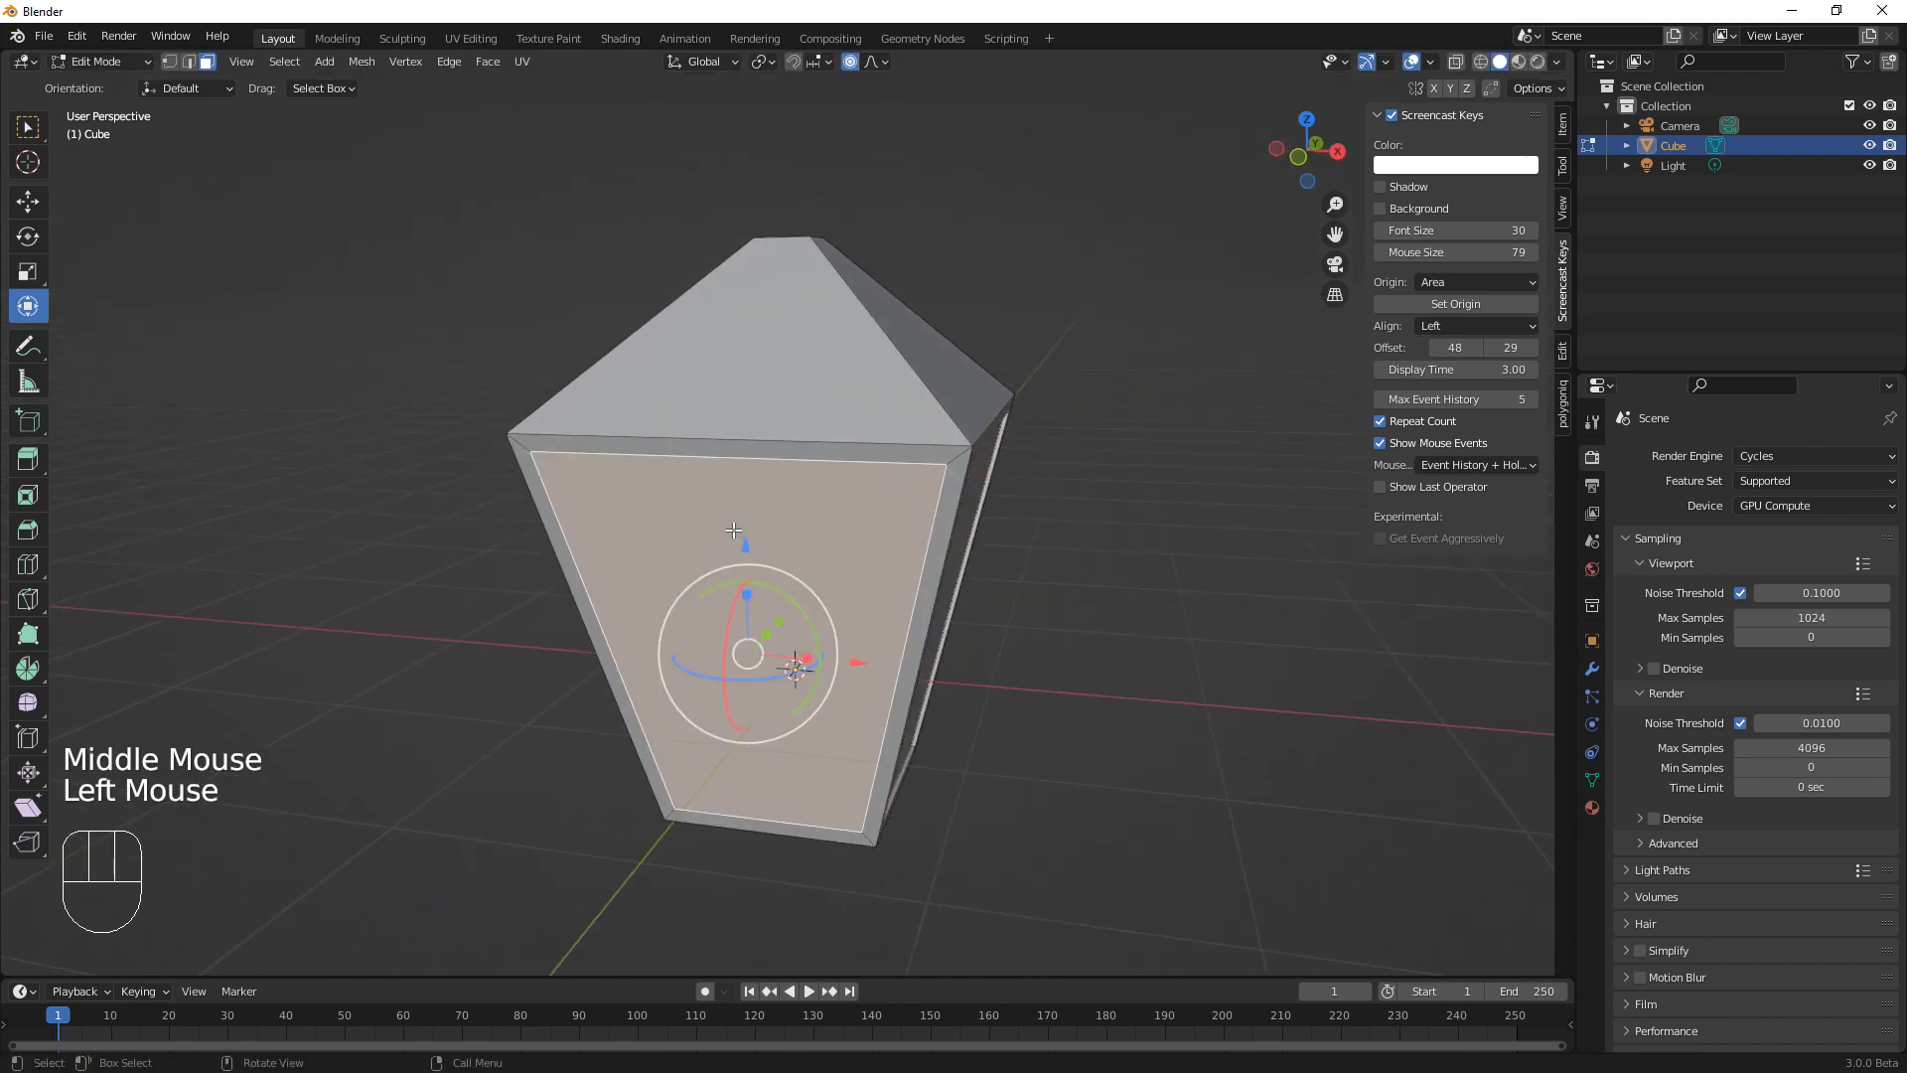
{"action": "key", "text": "e"}
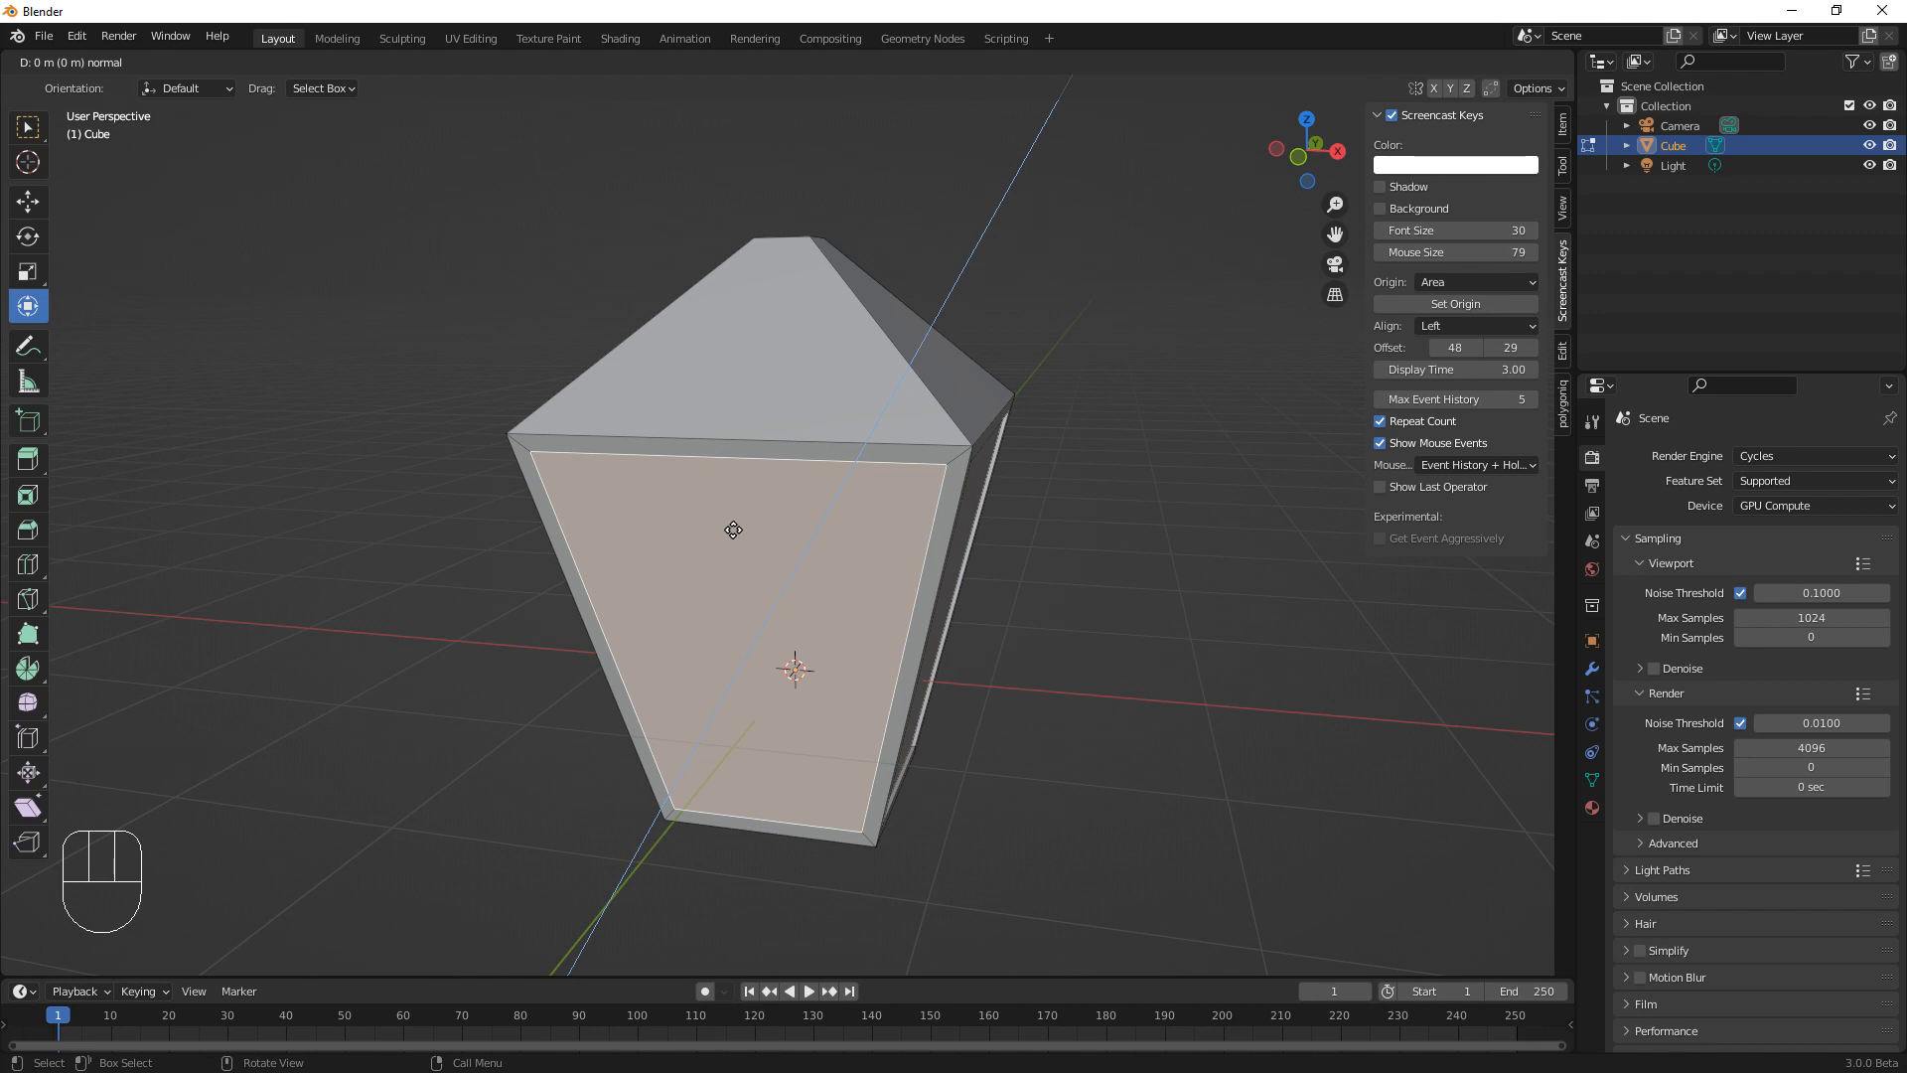
{"action": "type", "text": "y0.3"}
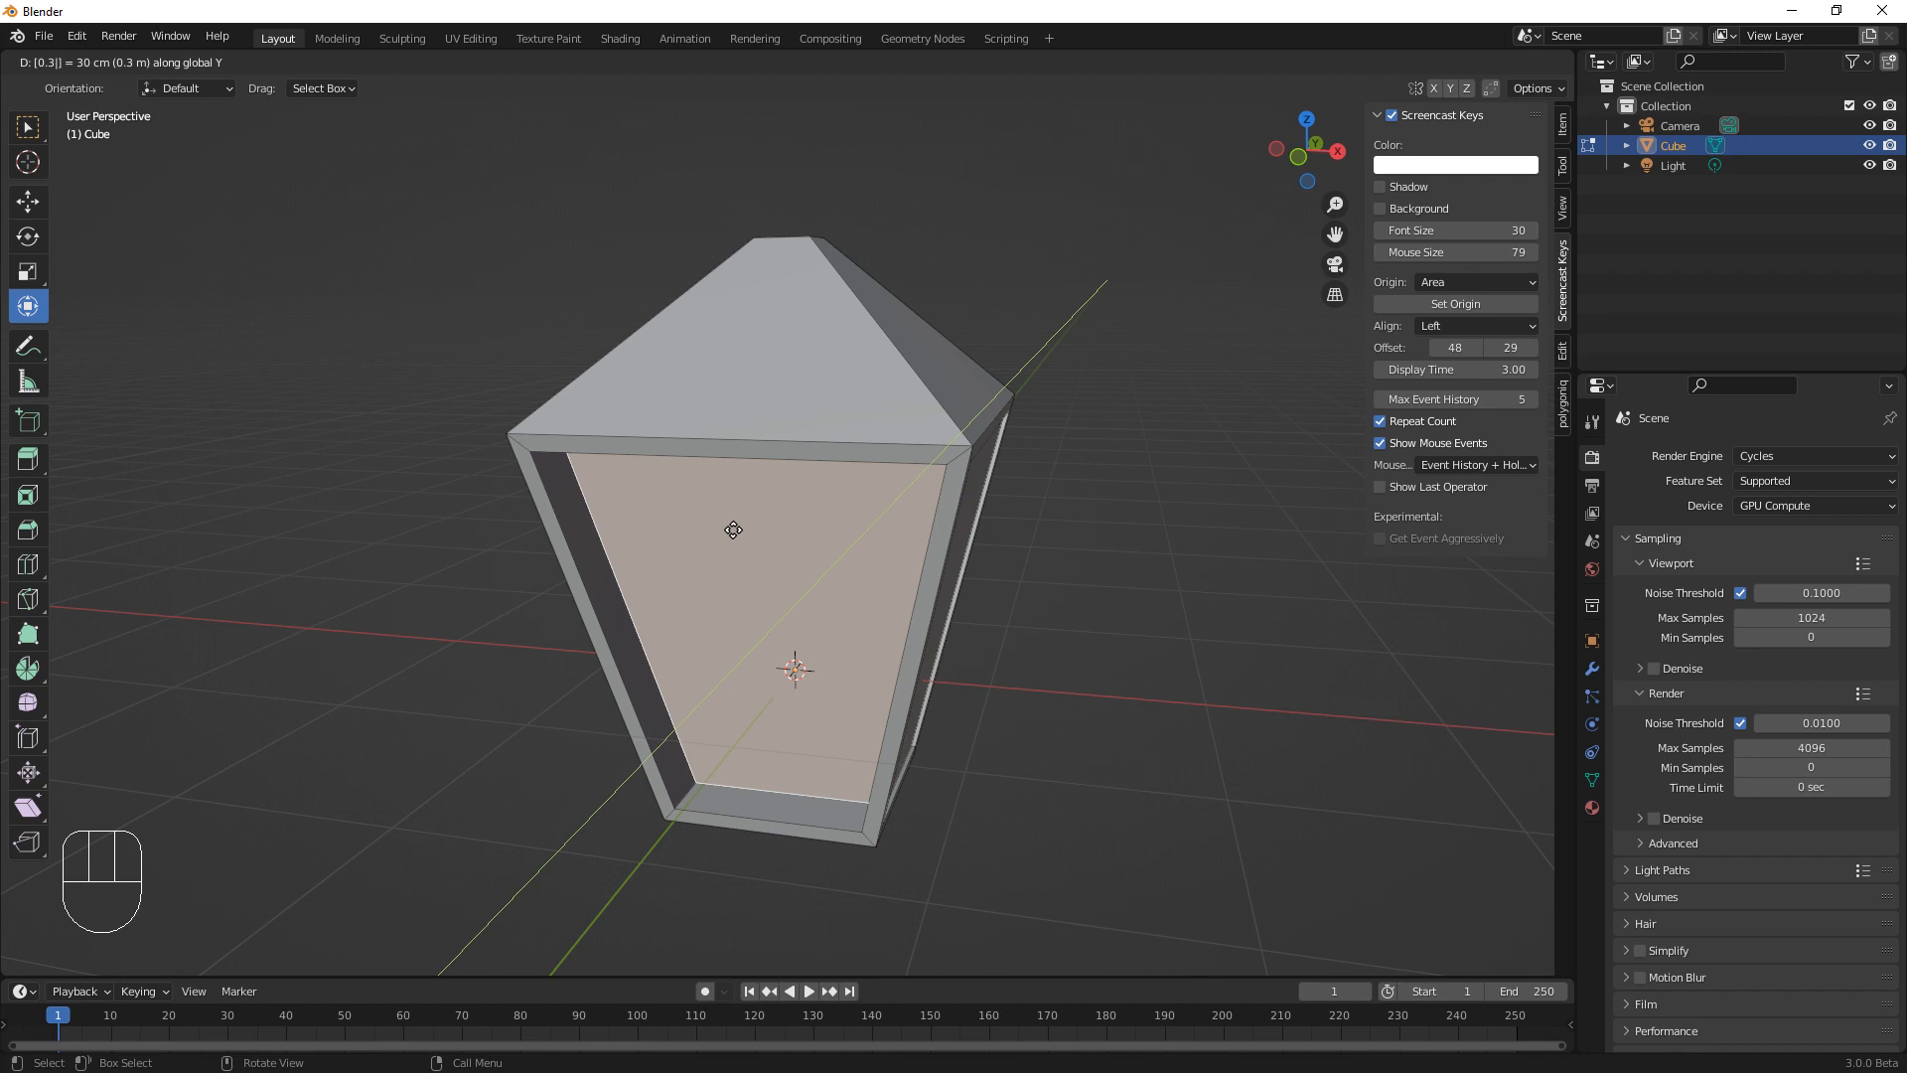
{"action": "key", "text": "BackSpace"}
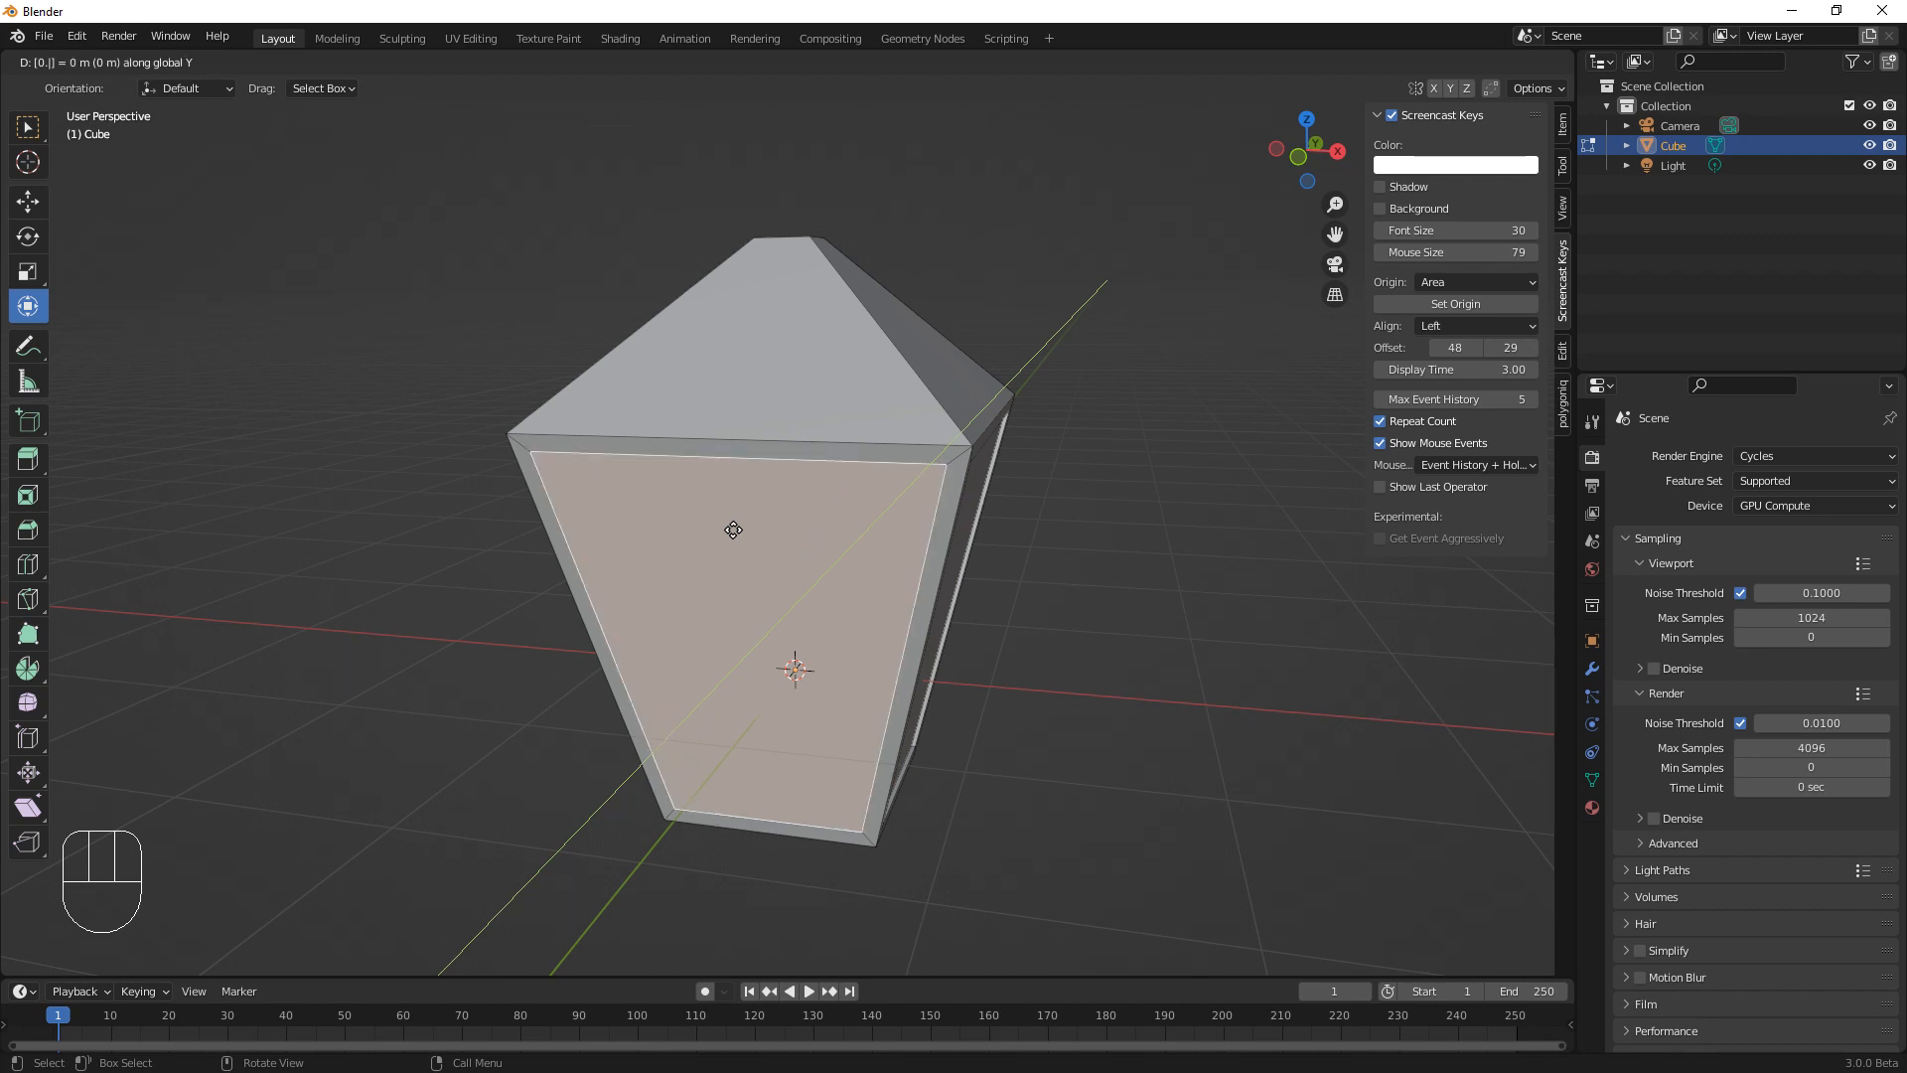
{"action": "type", "text": "025"}
{"action": "key", "text": "Return"}
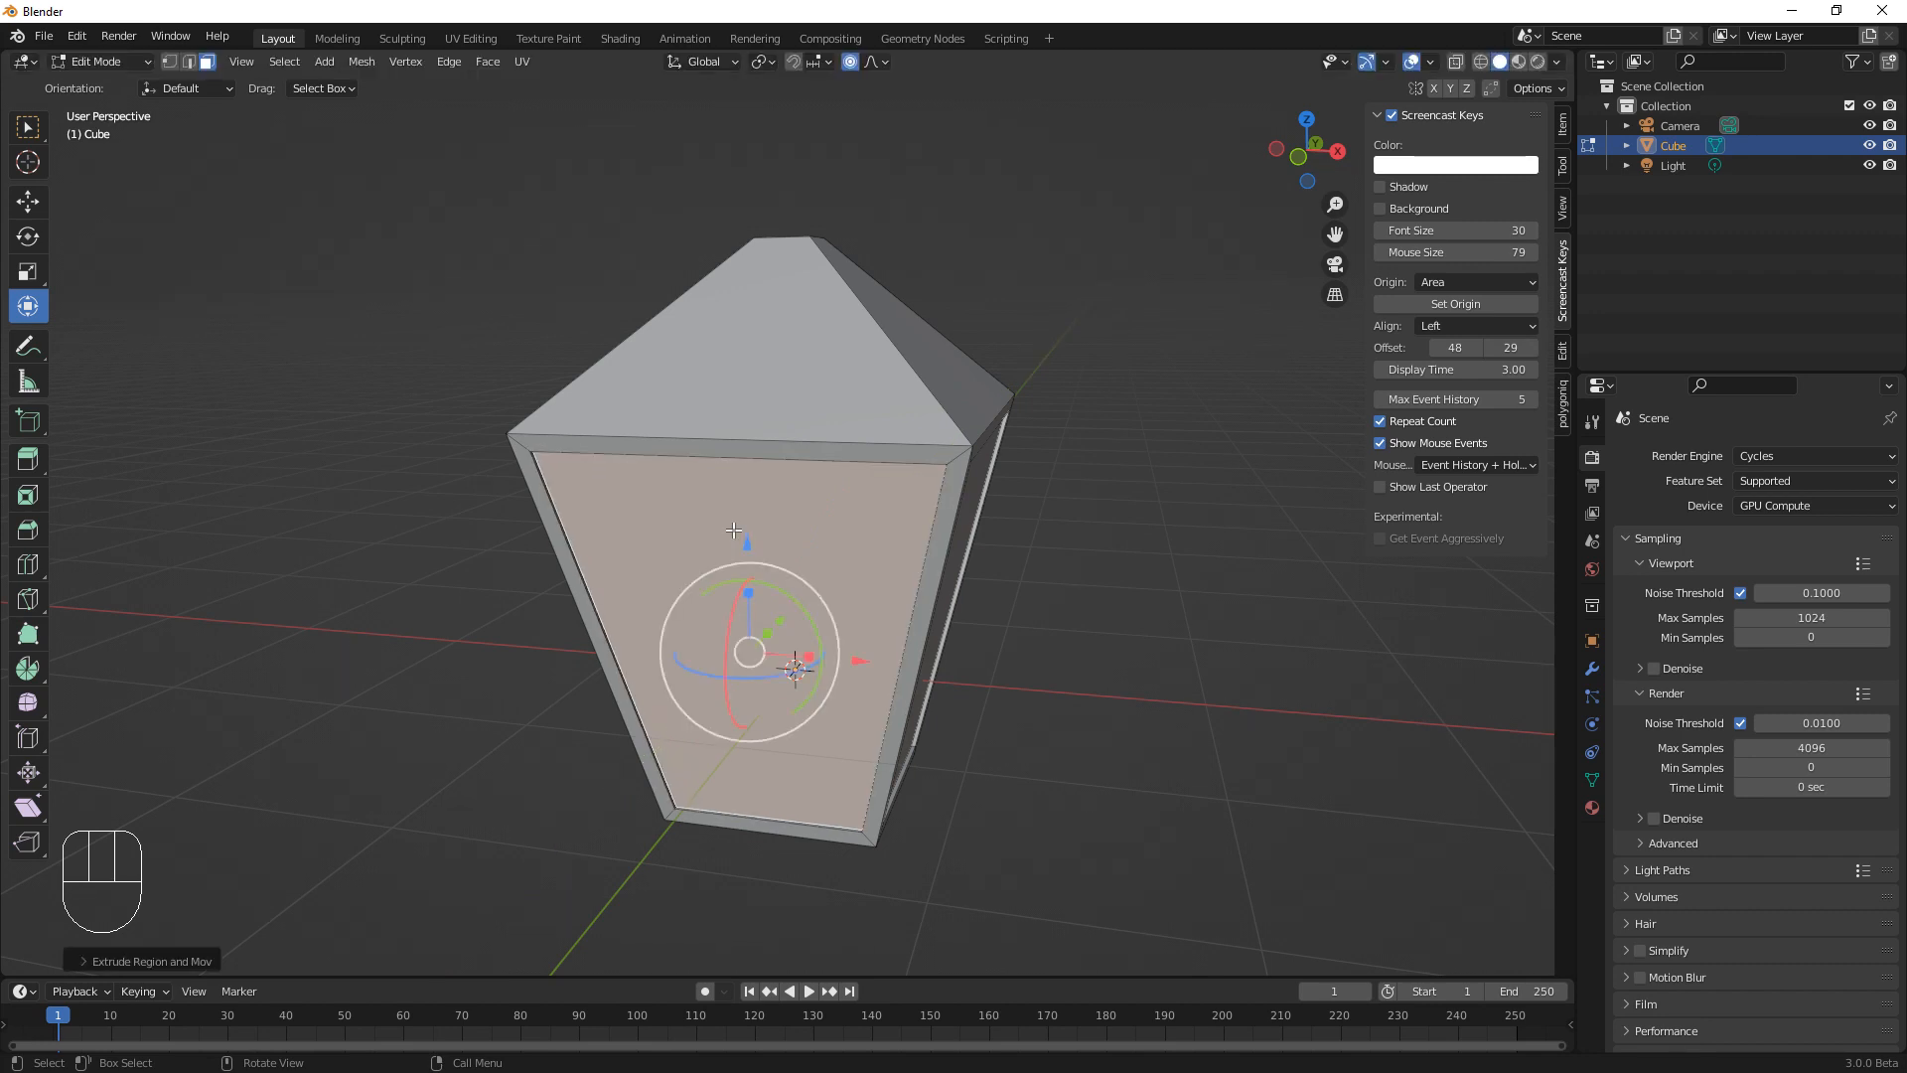
Extrude the inset -X panel inward along X by 0.023 m
{"action": "middle_click_drag", "start_coordinate": [766, 638], "coordinate": [973, 740]}
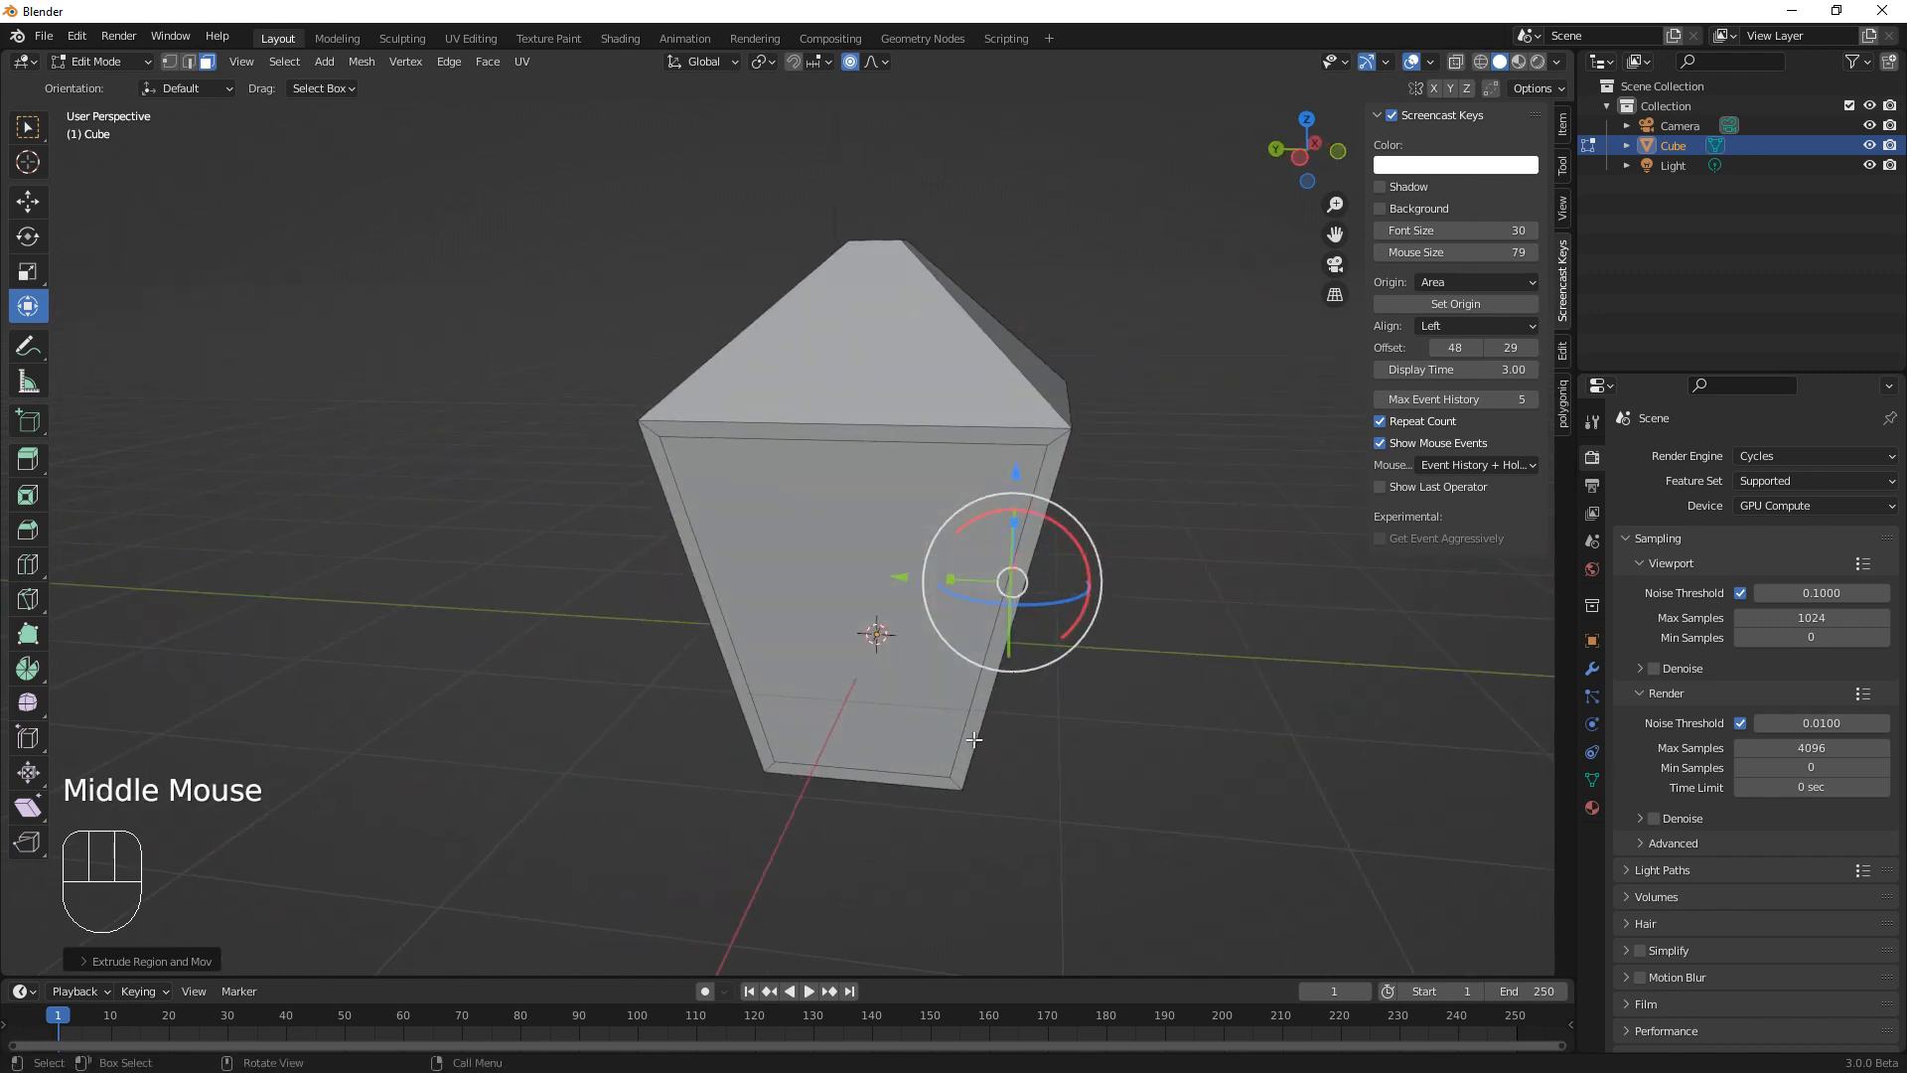
{"action": "left_click", "coordinate": [859, 556]}
{"action": "middle_click_drag", "start_coordinate": [860, 571], "coordinate": [867, 752]}
{"action": "type", "text": "e"}
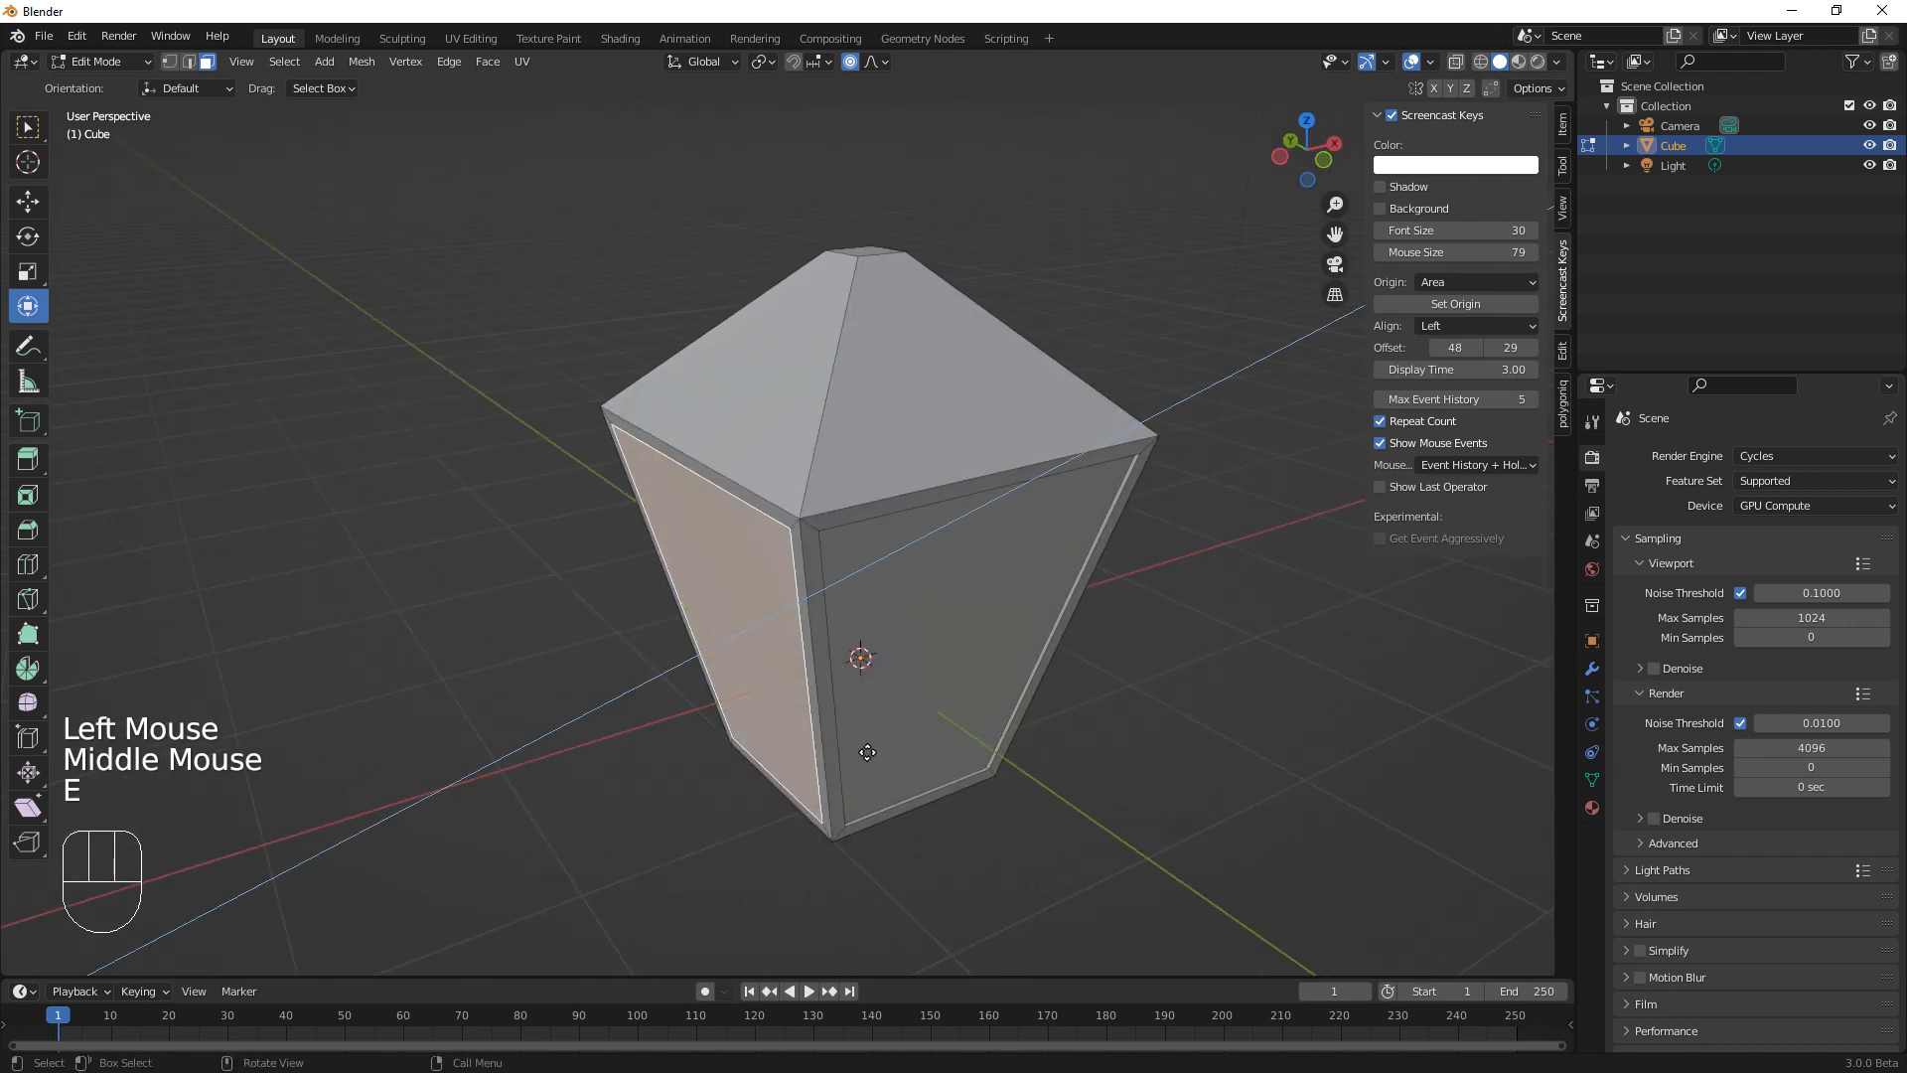
{"action": "type", "text": "0.02x"}
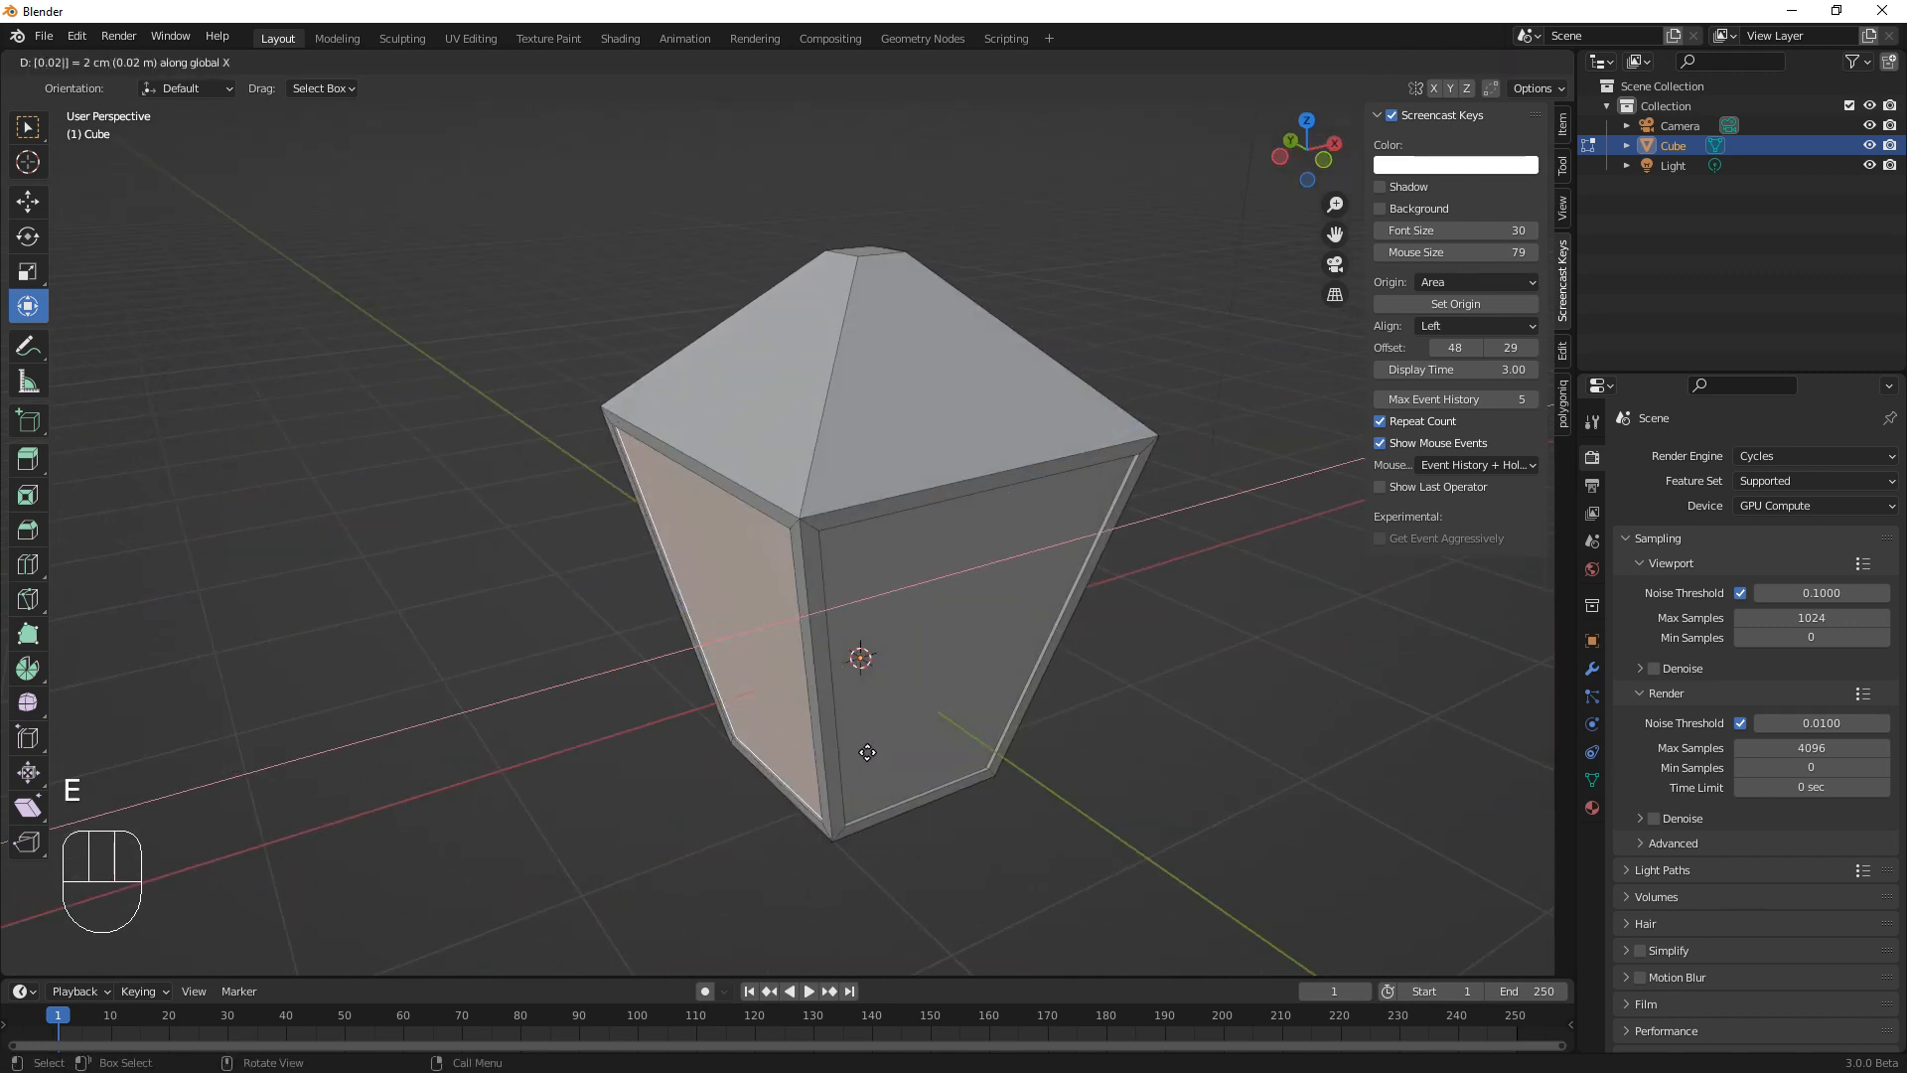
{"action": "type", "text": "3"}
{"action": "key", "text": "minus"}
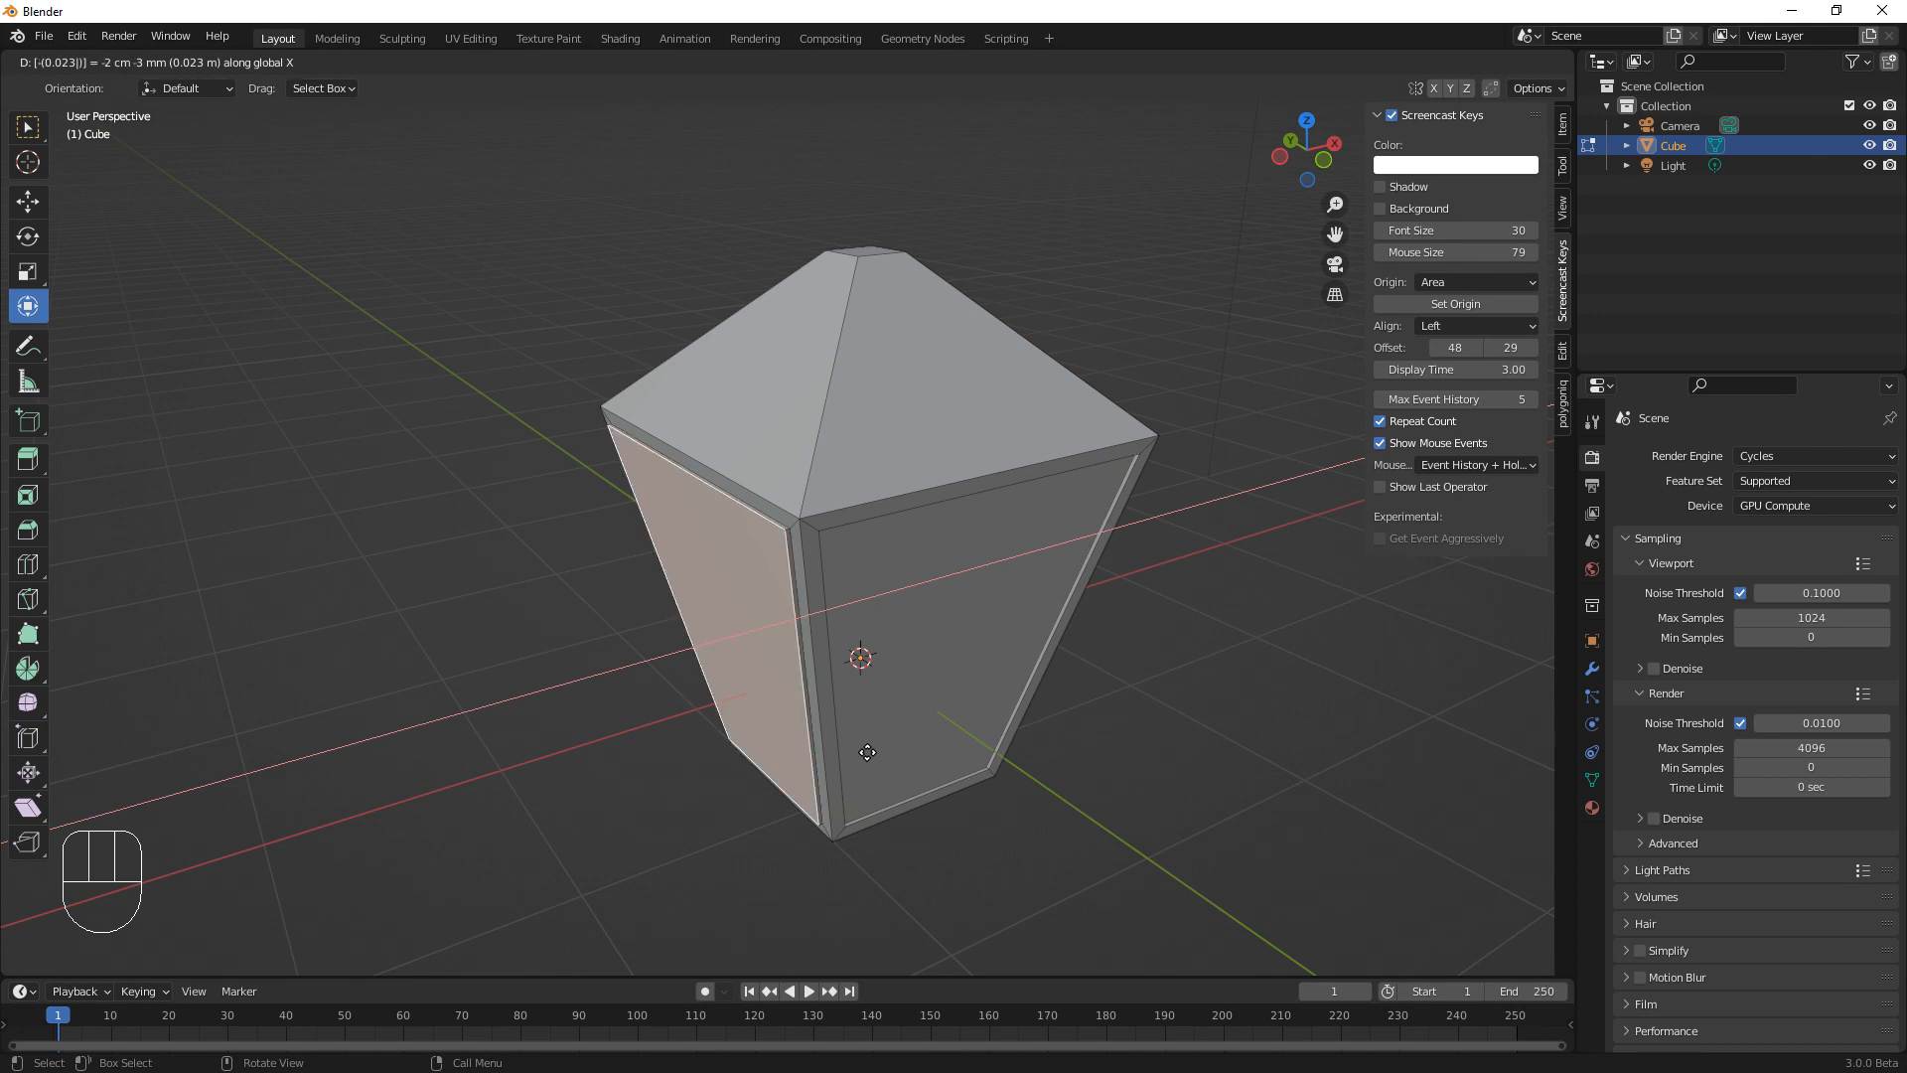
{"action": "key", "text": "BackSpace"}
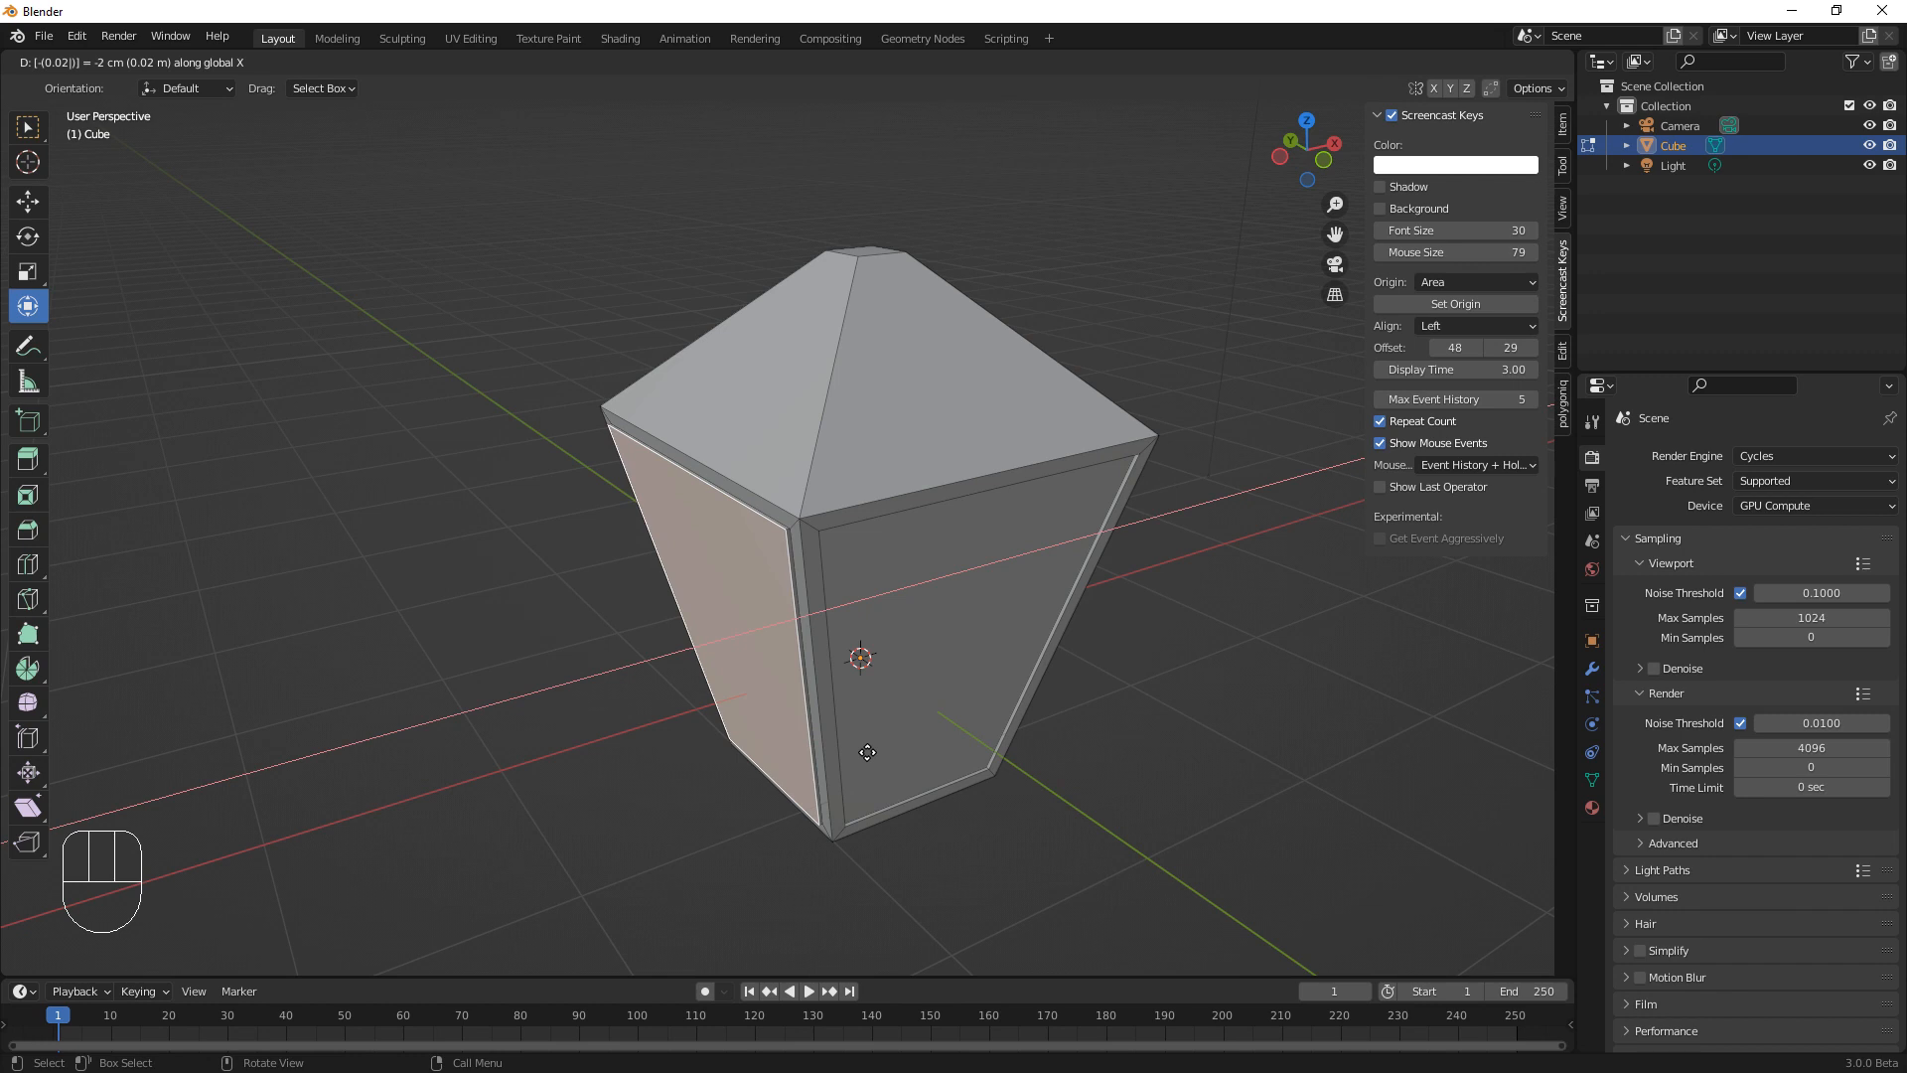
{"action": "type", "text": "3"}
{"action": "key", "text": "minus"}
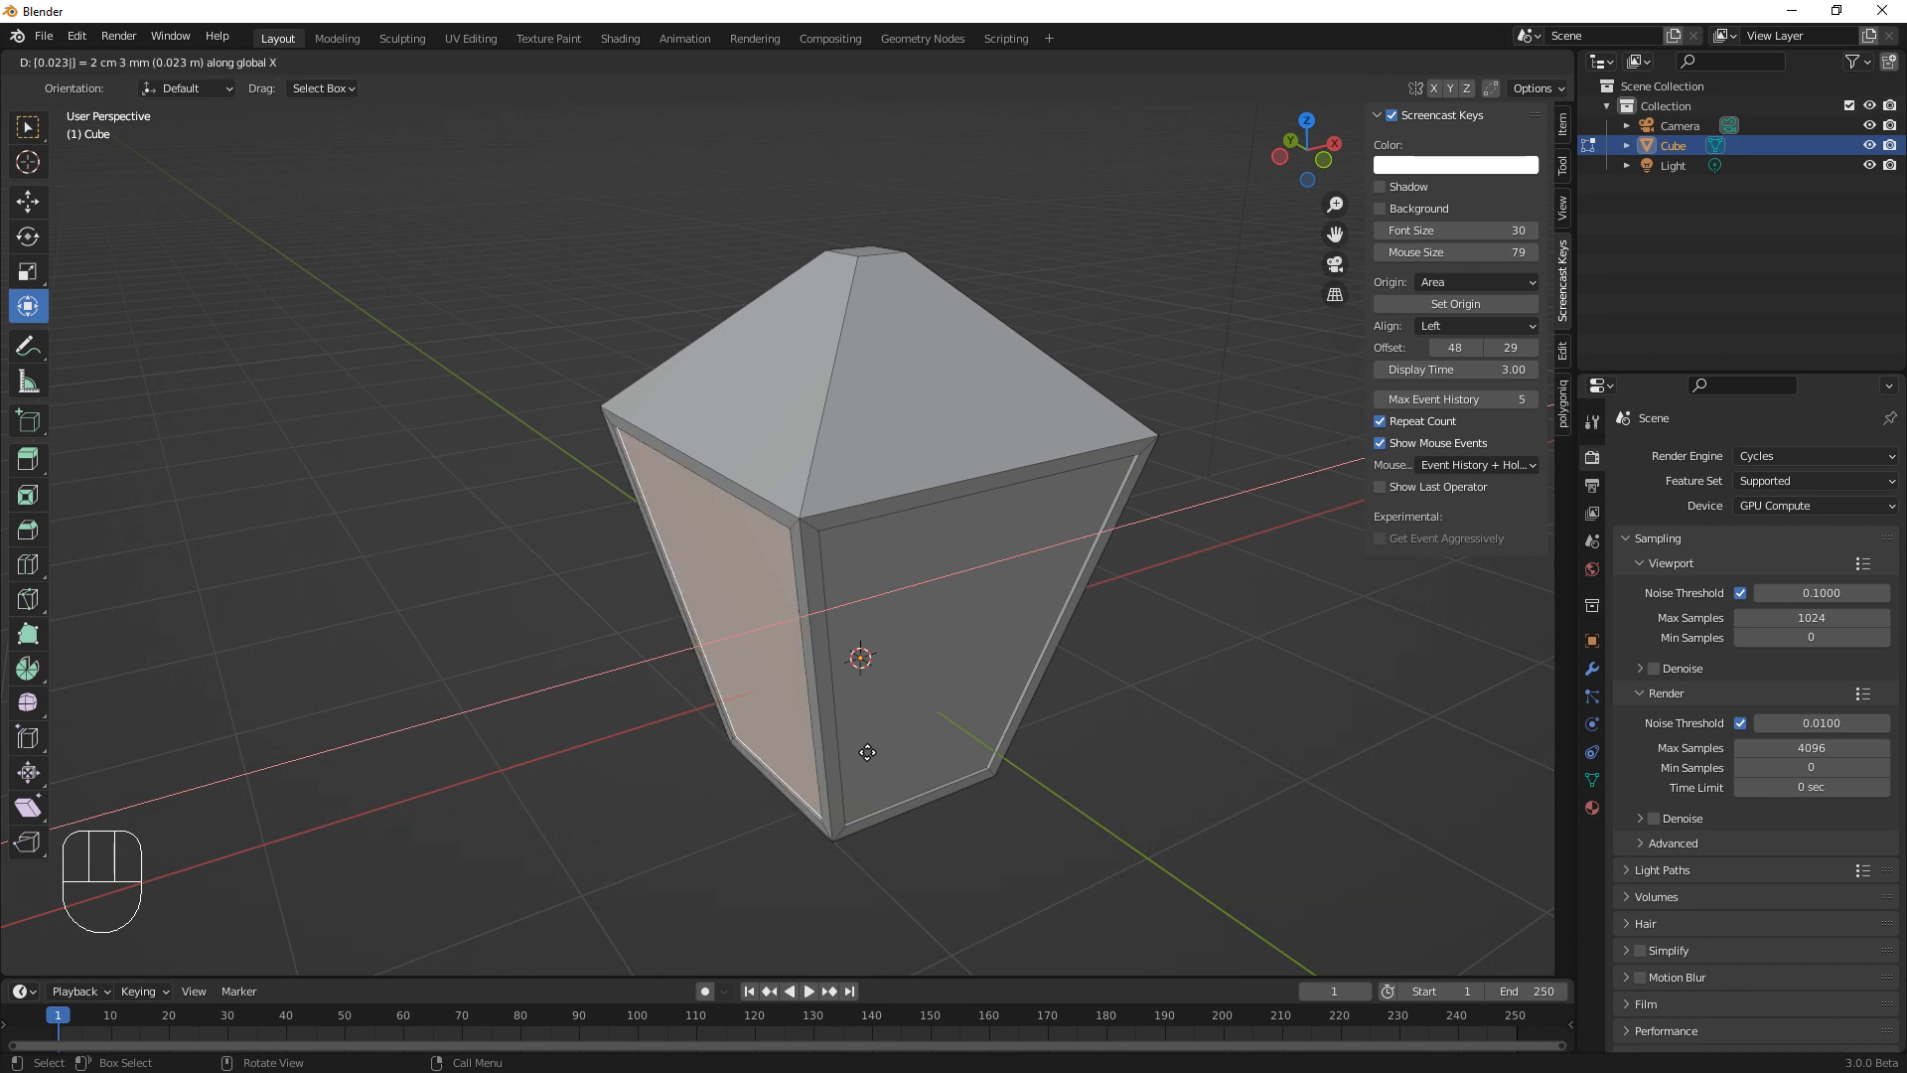
{"action": "key", "text": "Return"}
Add a cylinder mesh in Object Mode and scale it down uniformly until it is narrower than the lantern body
{"action": "scroll", "coordinate": [1051, 823], "scroll_direction": "up", "scroll_amount": 1}
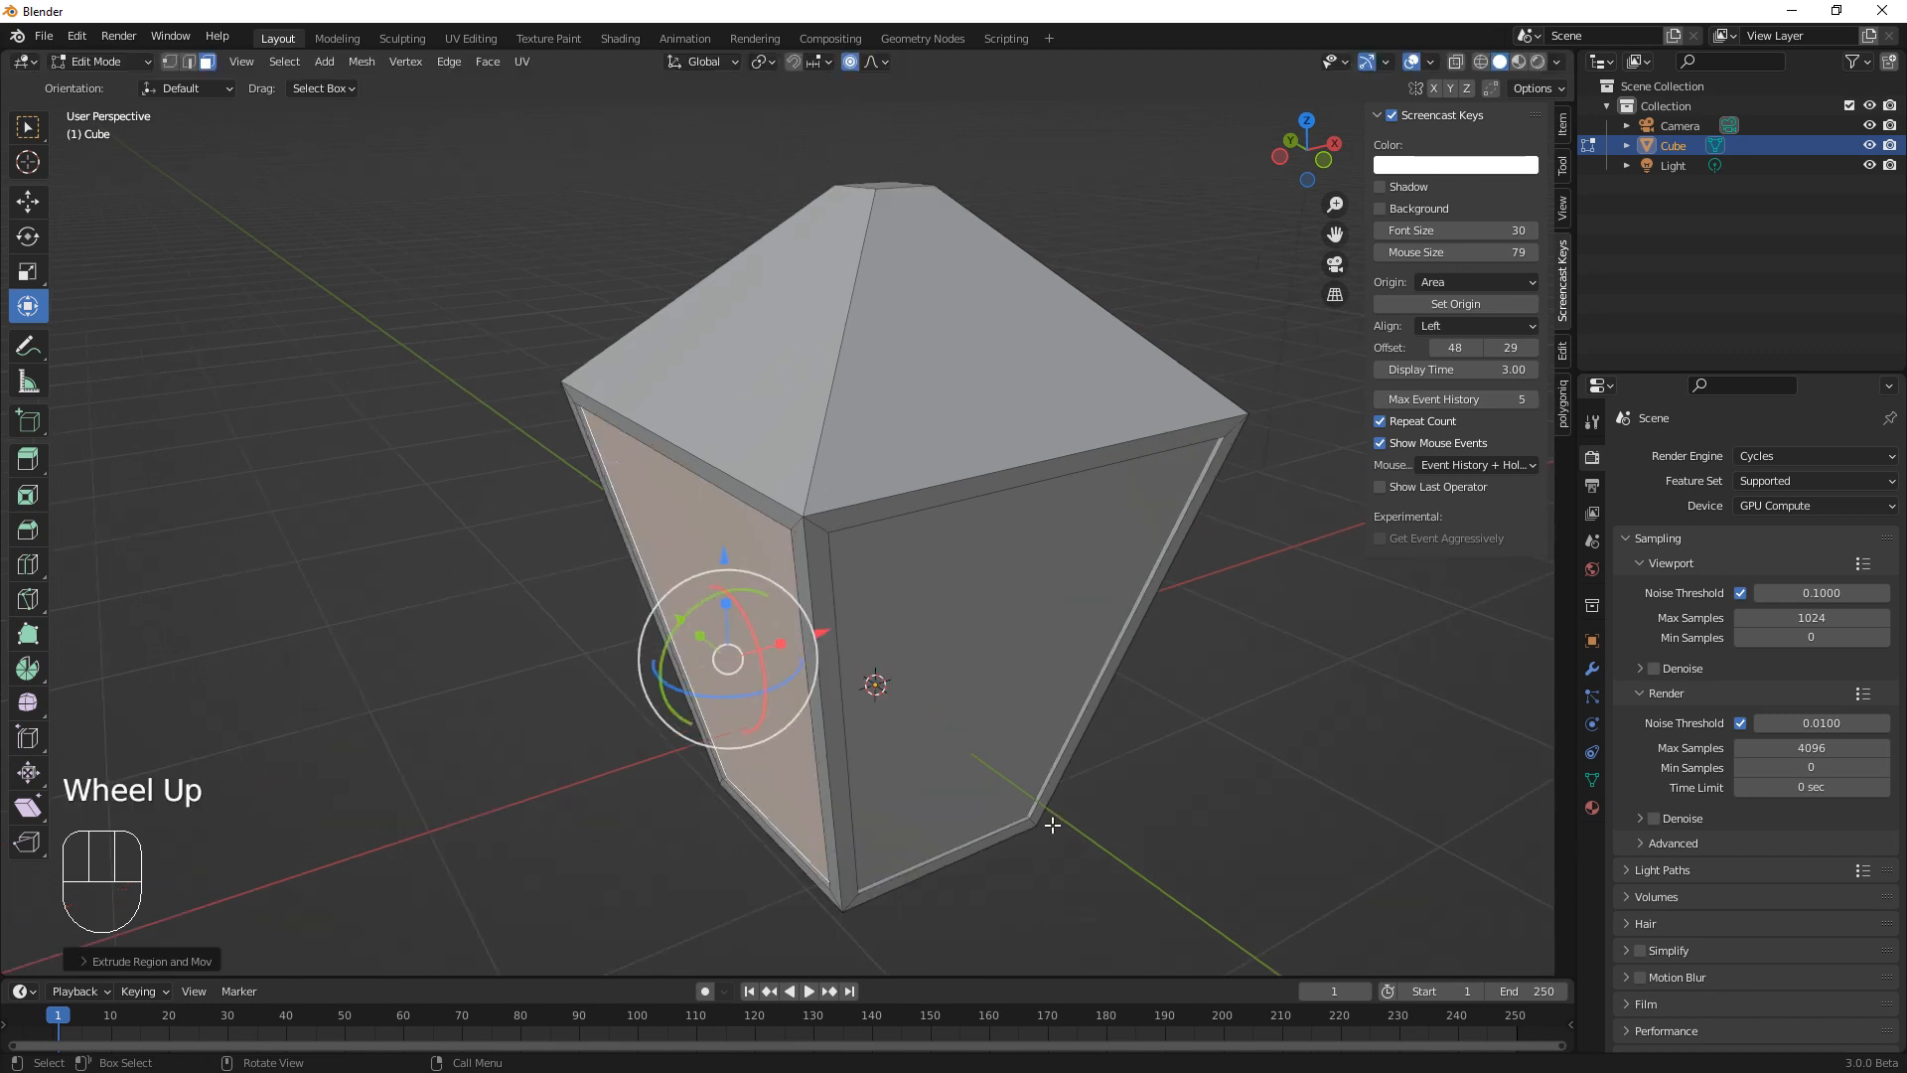
{"action": "middle_click_drag", "start_coordinate": [1050, 825], "coordinate": [824, 860]}
{"action": "scroll", "coordinate": [792, 821], "scroll_direction": "down", "scroll_amount": 1}
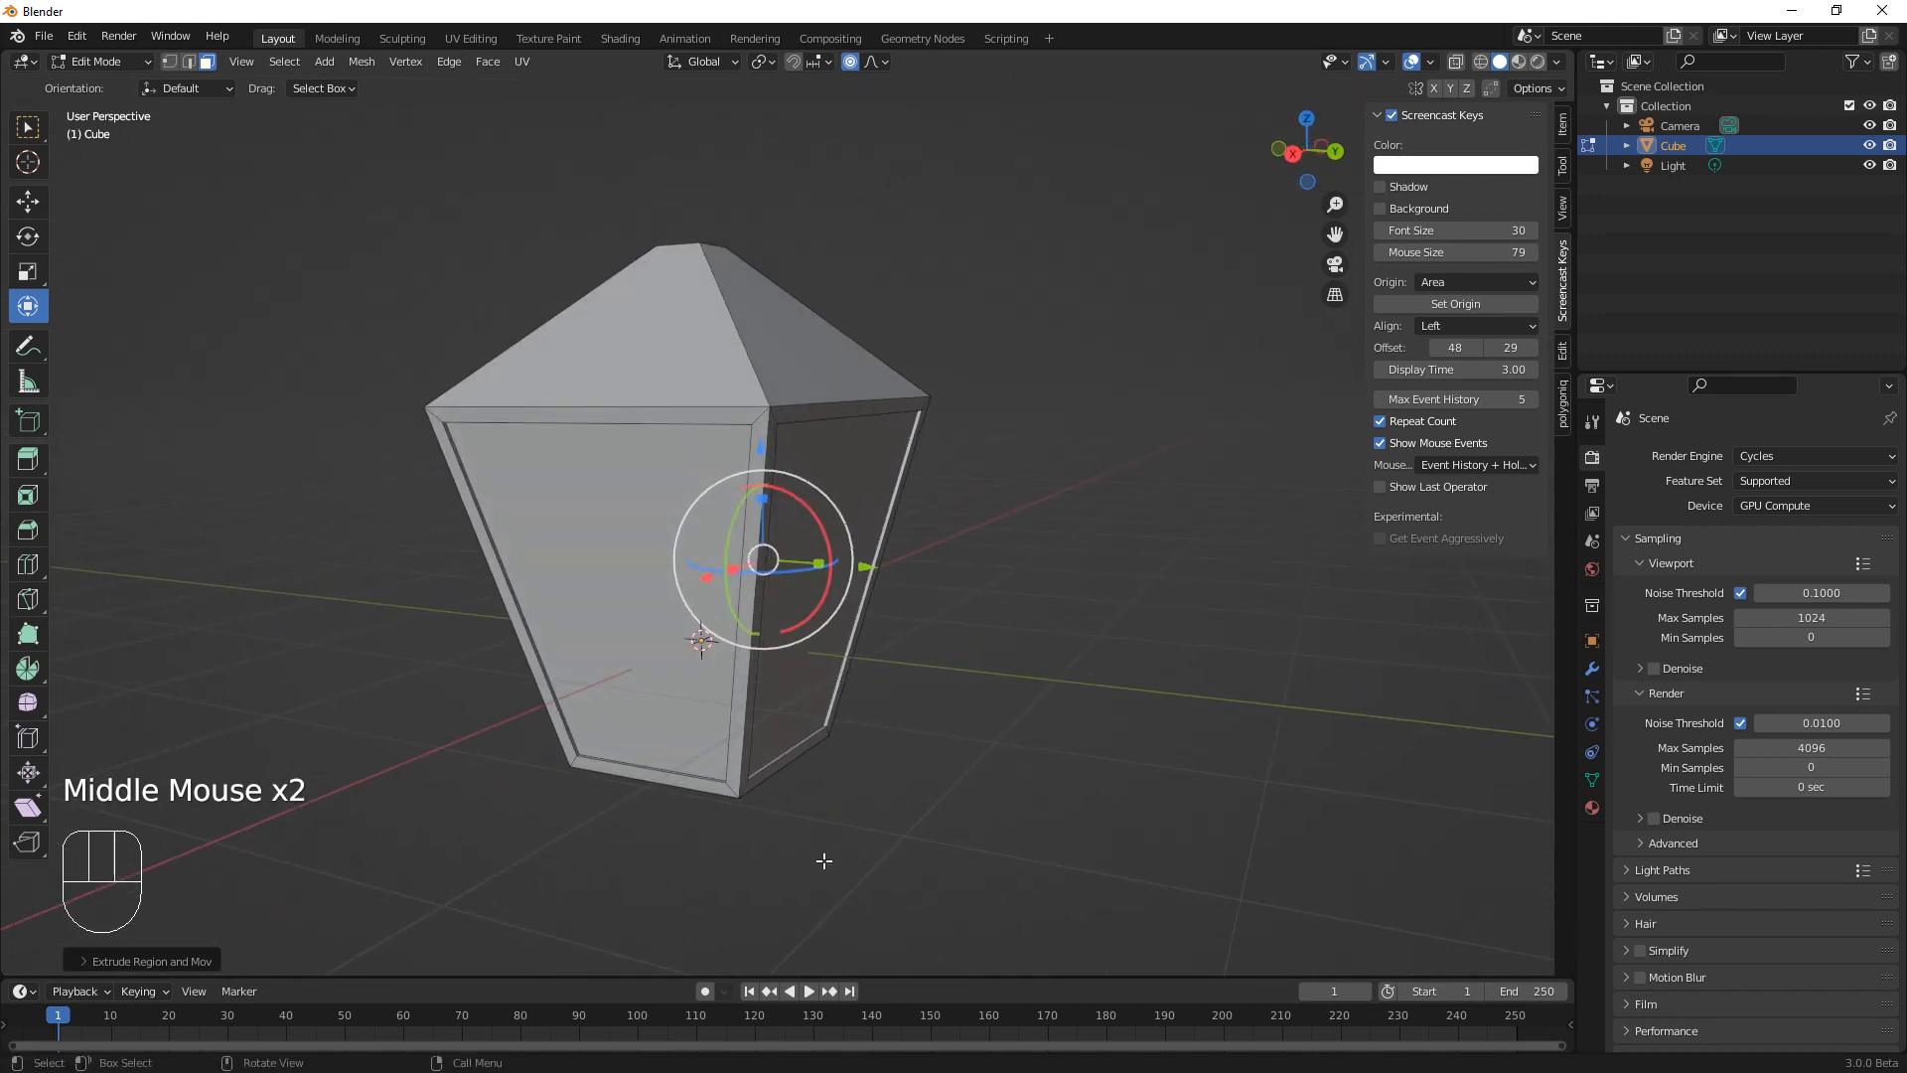
{"action": "middle_click_drag", "start_coordinate": [881, 712], "coordinate": [927, 774]}
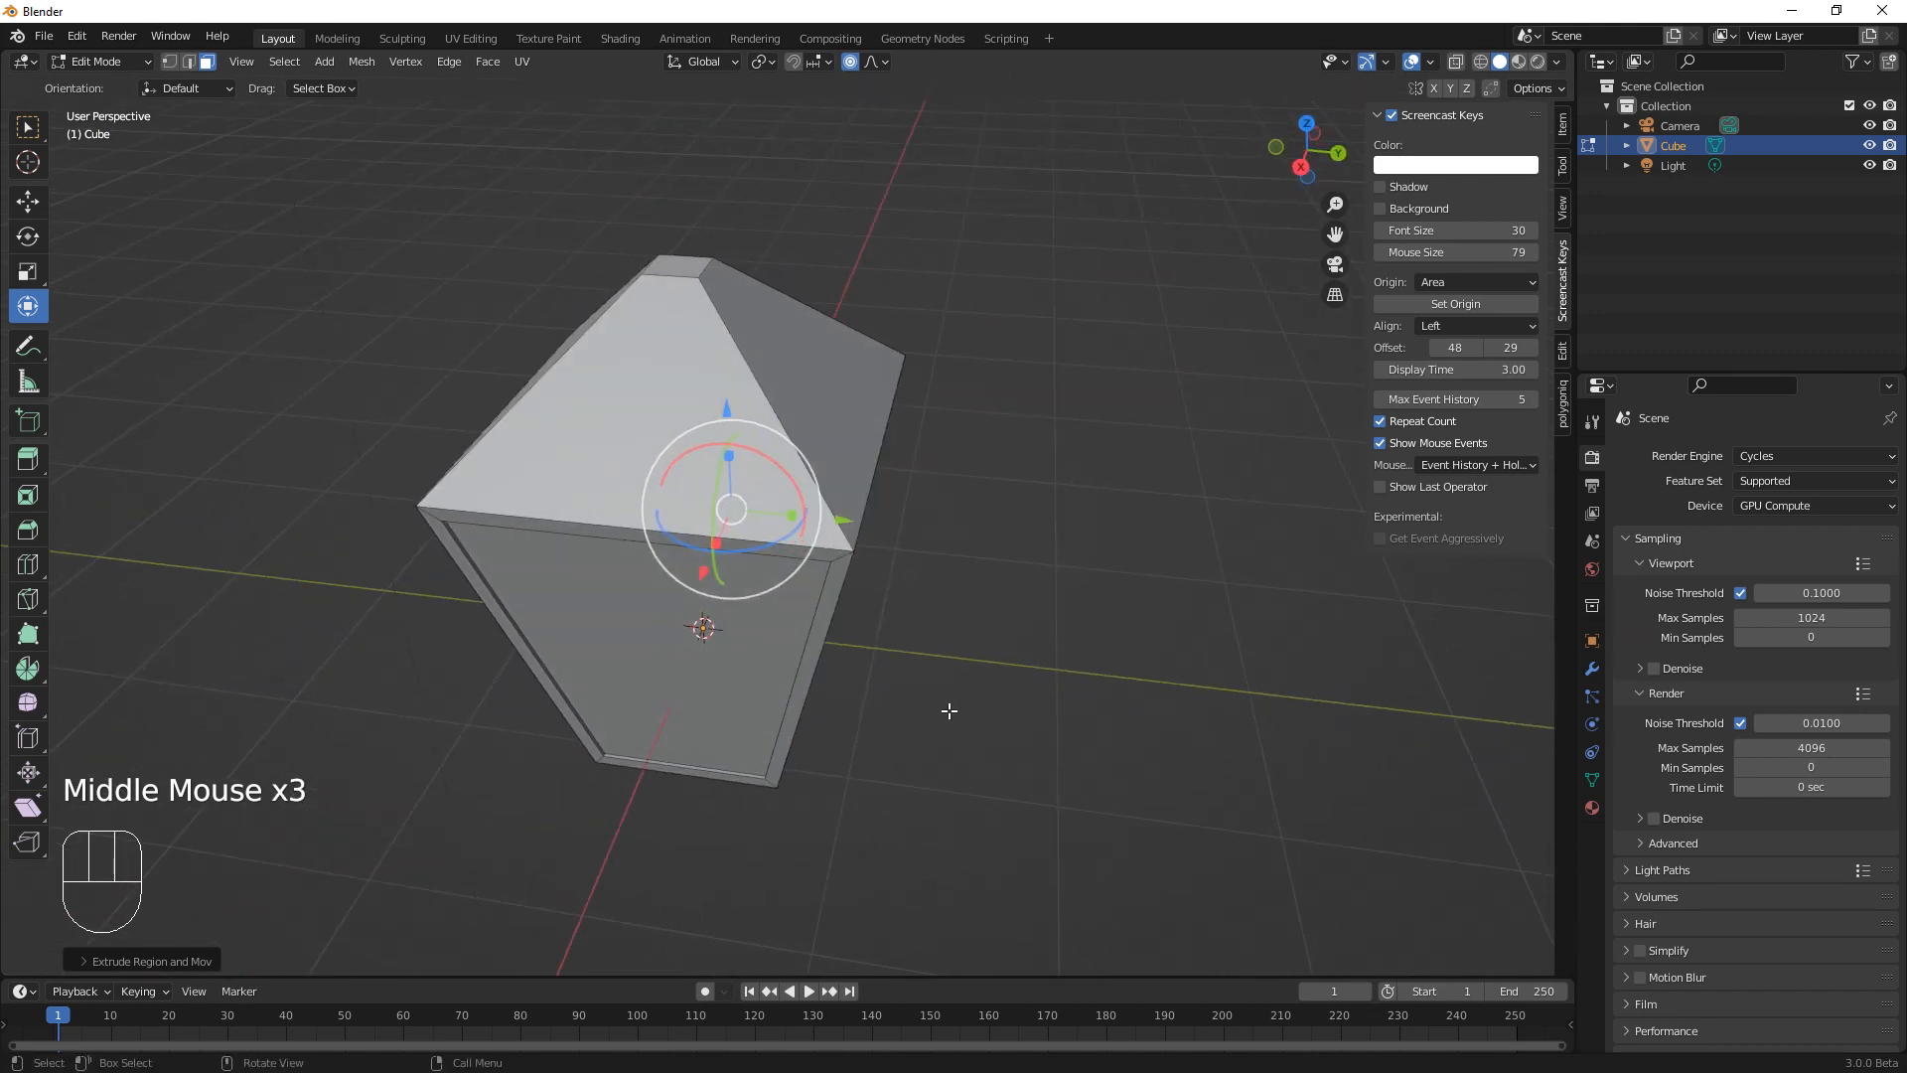
{"action": "key", "text": "Tab"}
{"action": "key", "text": "shift+a"}
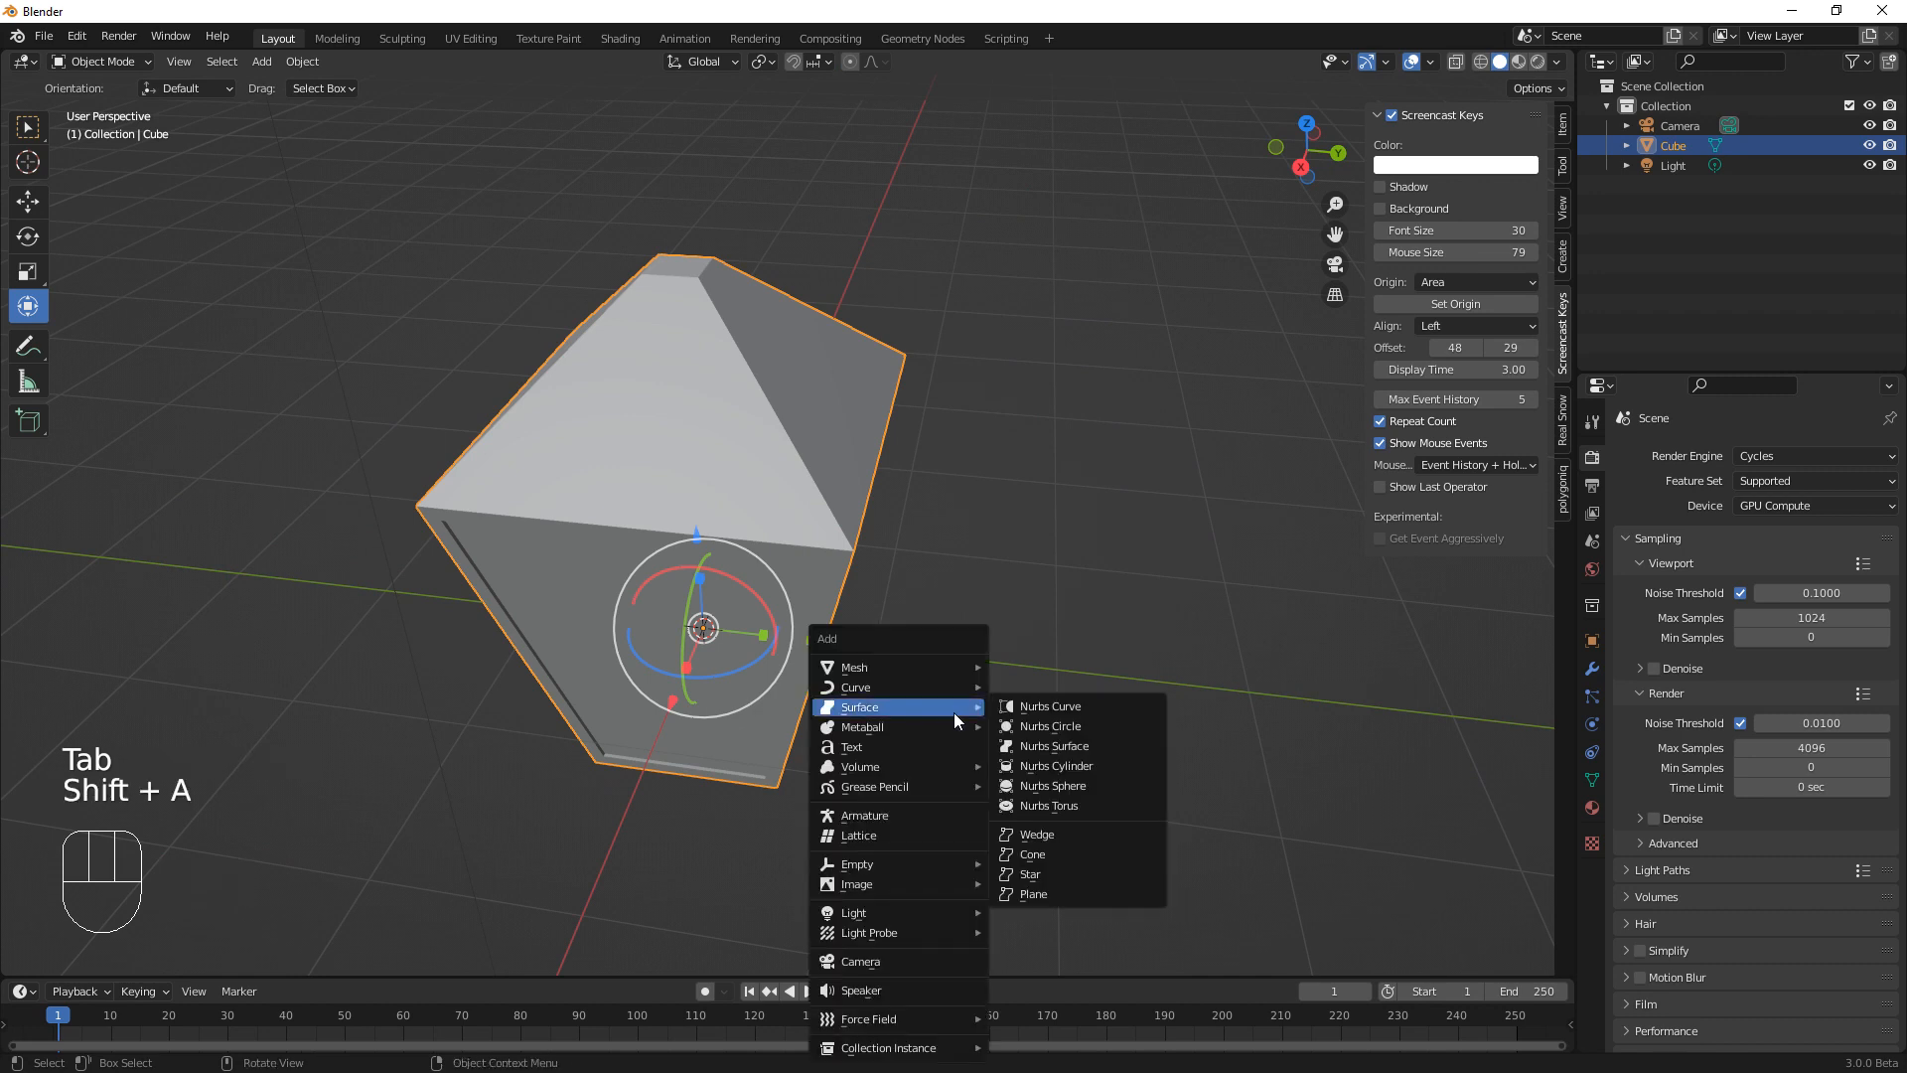
{"action": "mouse_move", "coordinate": [941, 673]}
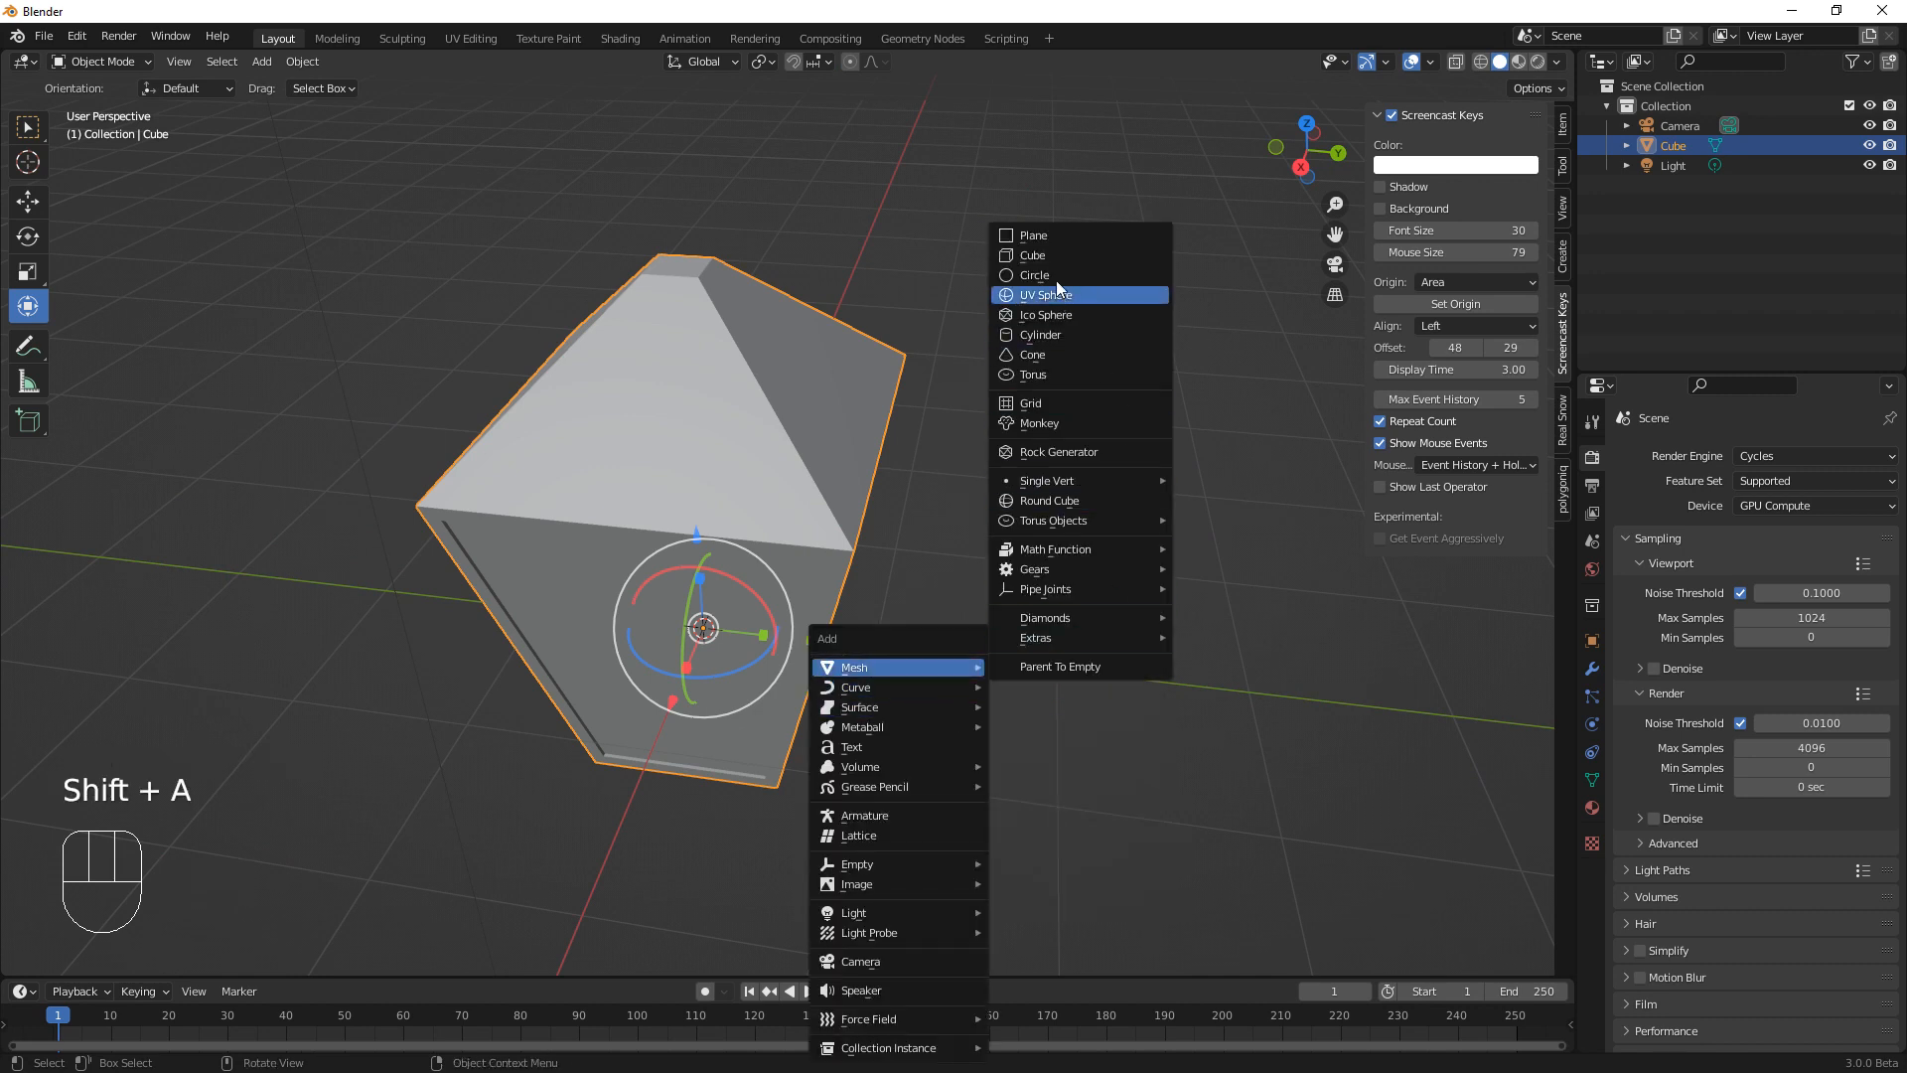
{"action": "left_click", "coordinate": [1057, 336]}
{"action": "key", "text": "s"}
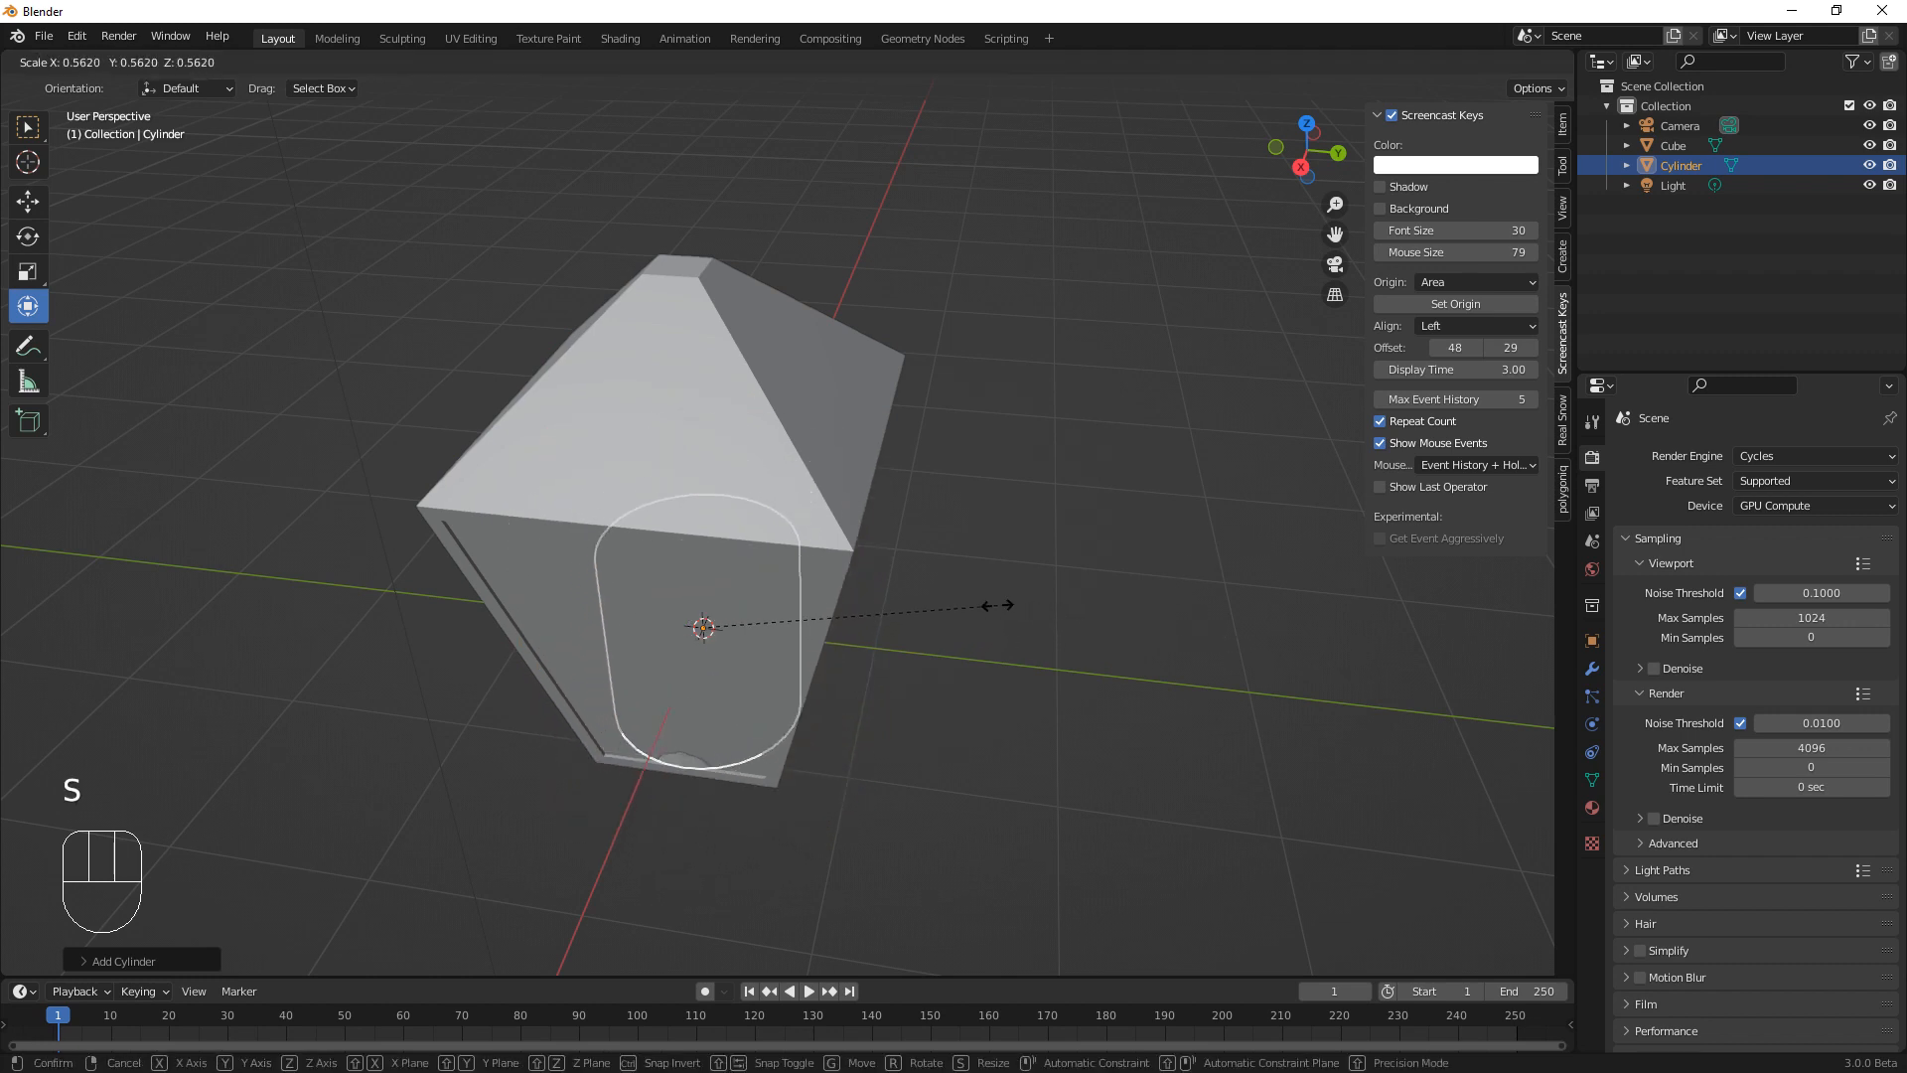
{"action": "left_click", "coordinate": [821, 557]}
Move the cylinder down along Z below the body and scale it up about 1.35 times to nearly fill the bottom face's width
{"action": "left_click_drag", "start_coordinate": [696, 539], "coordinate": [974, 737]}
{"action": "middle_click_drag", "start_coordinate": [974, 737], "coordinate": [1047, 429]}
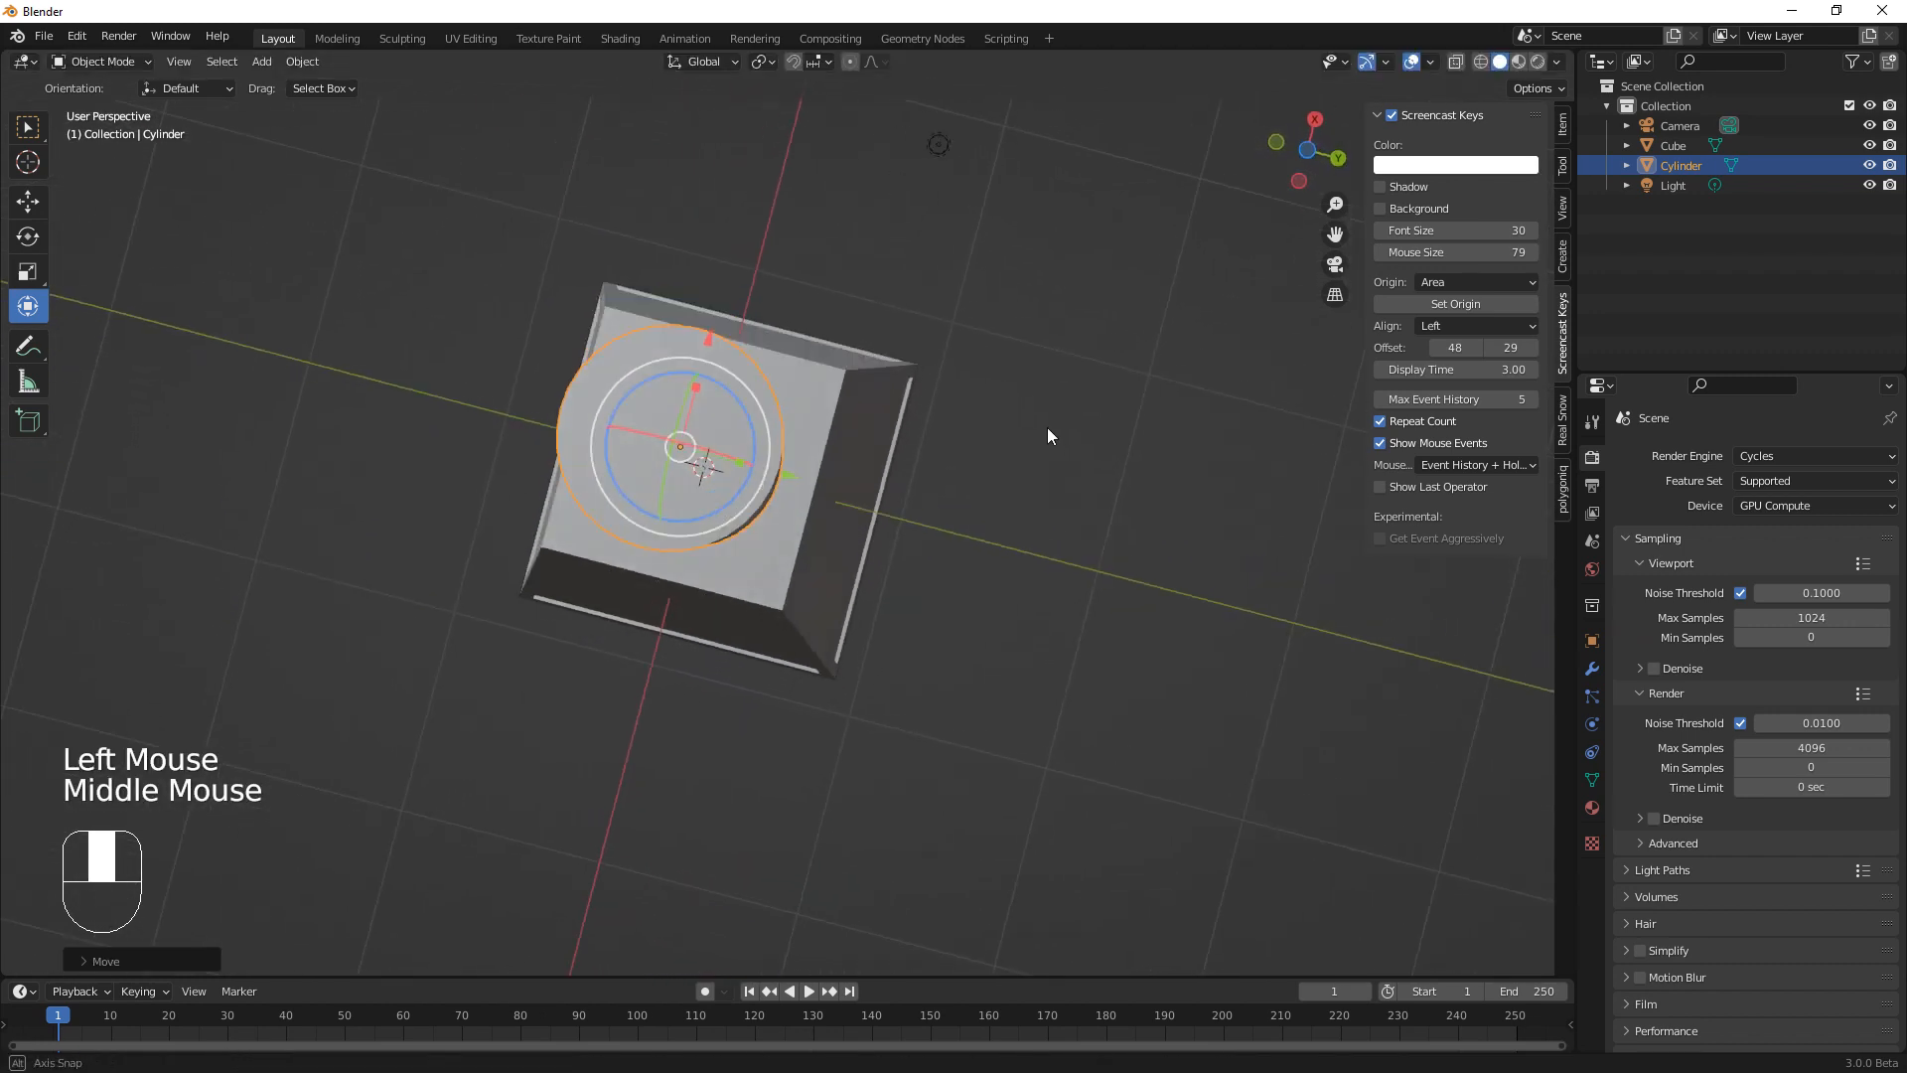
{"action": "left_click", "coordinate": [1303, 151]}
{"action": "left_click", "coordinate": [1308, 151]}
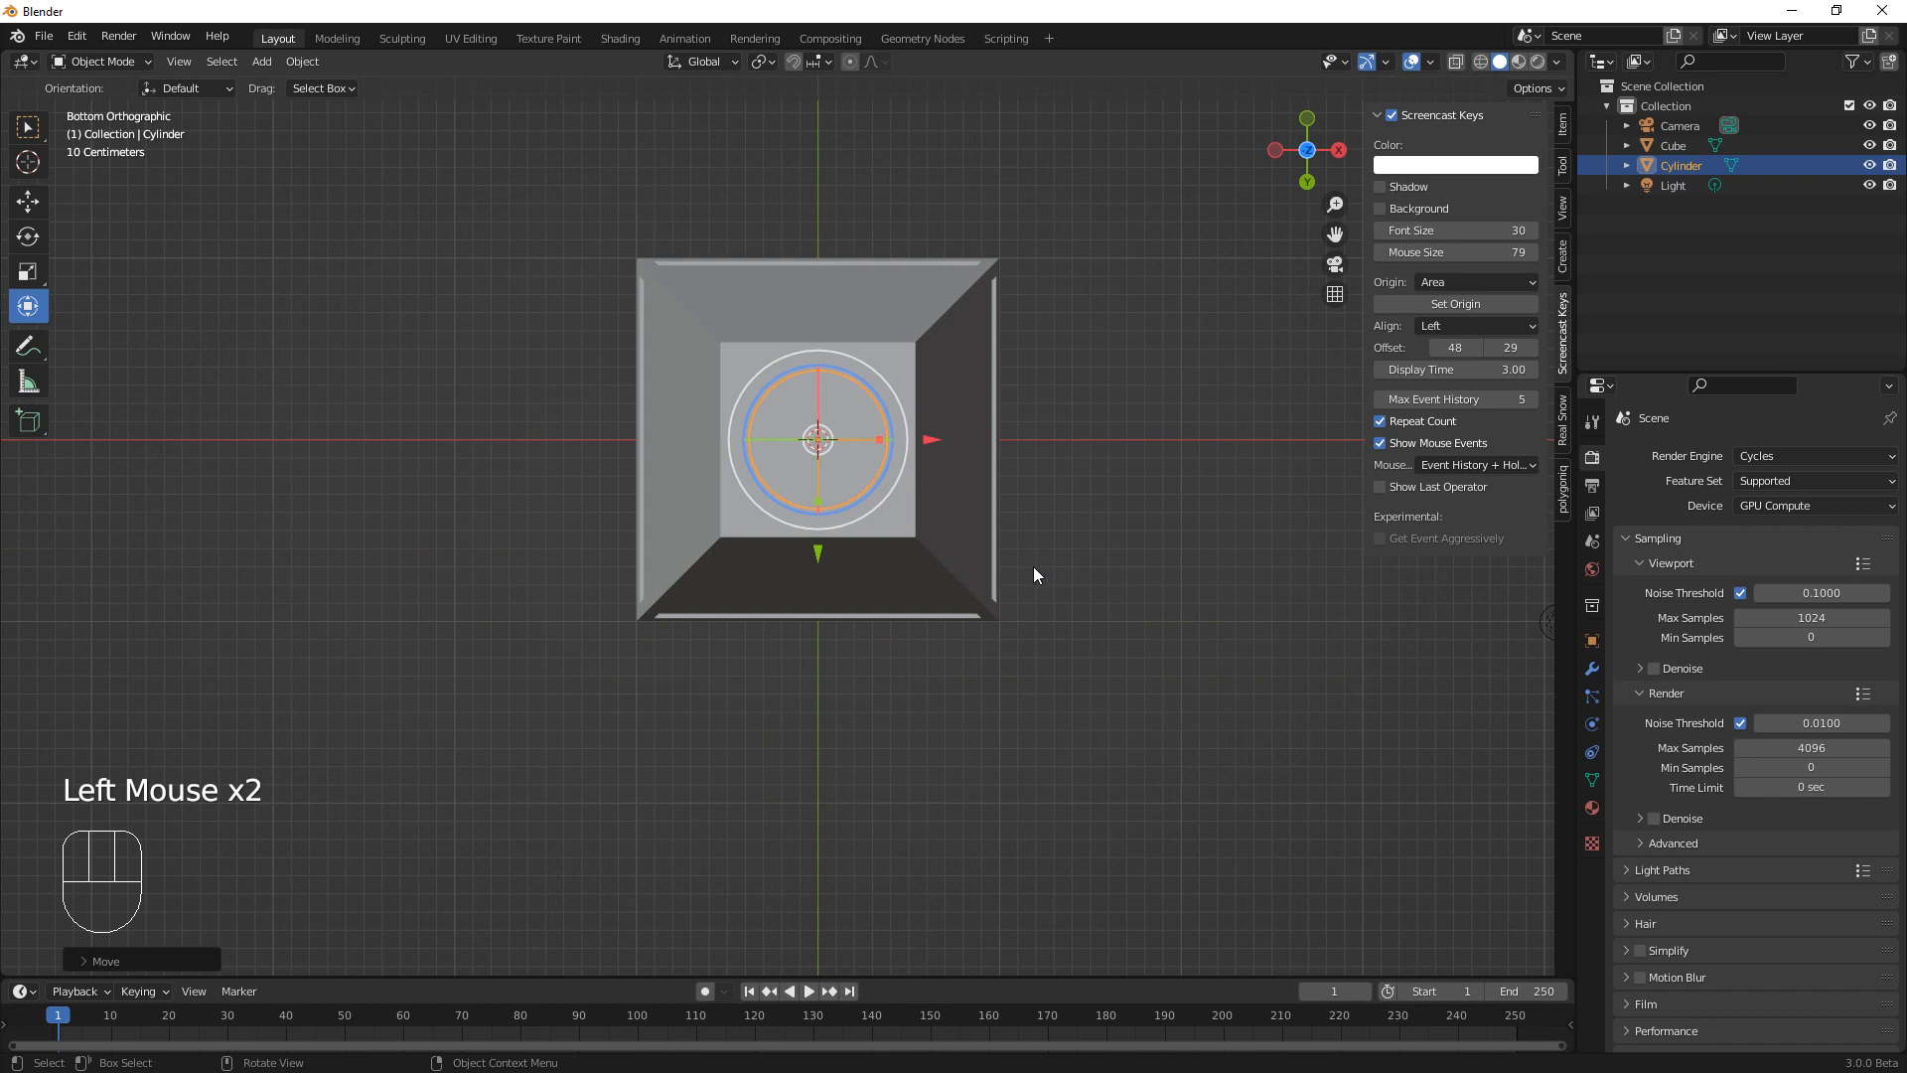
{"action": "key", "text": "s"}
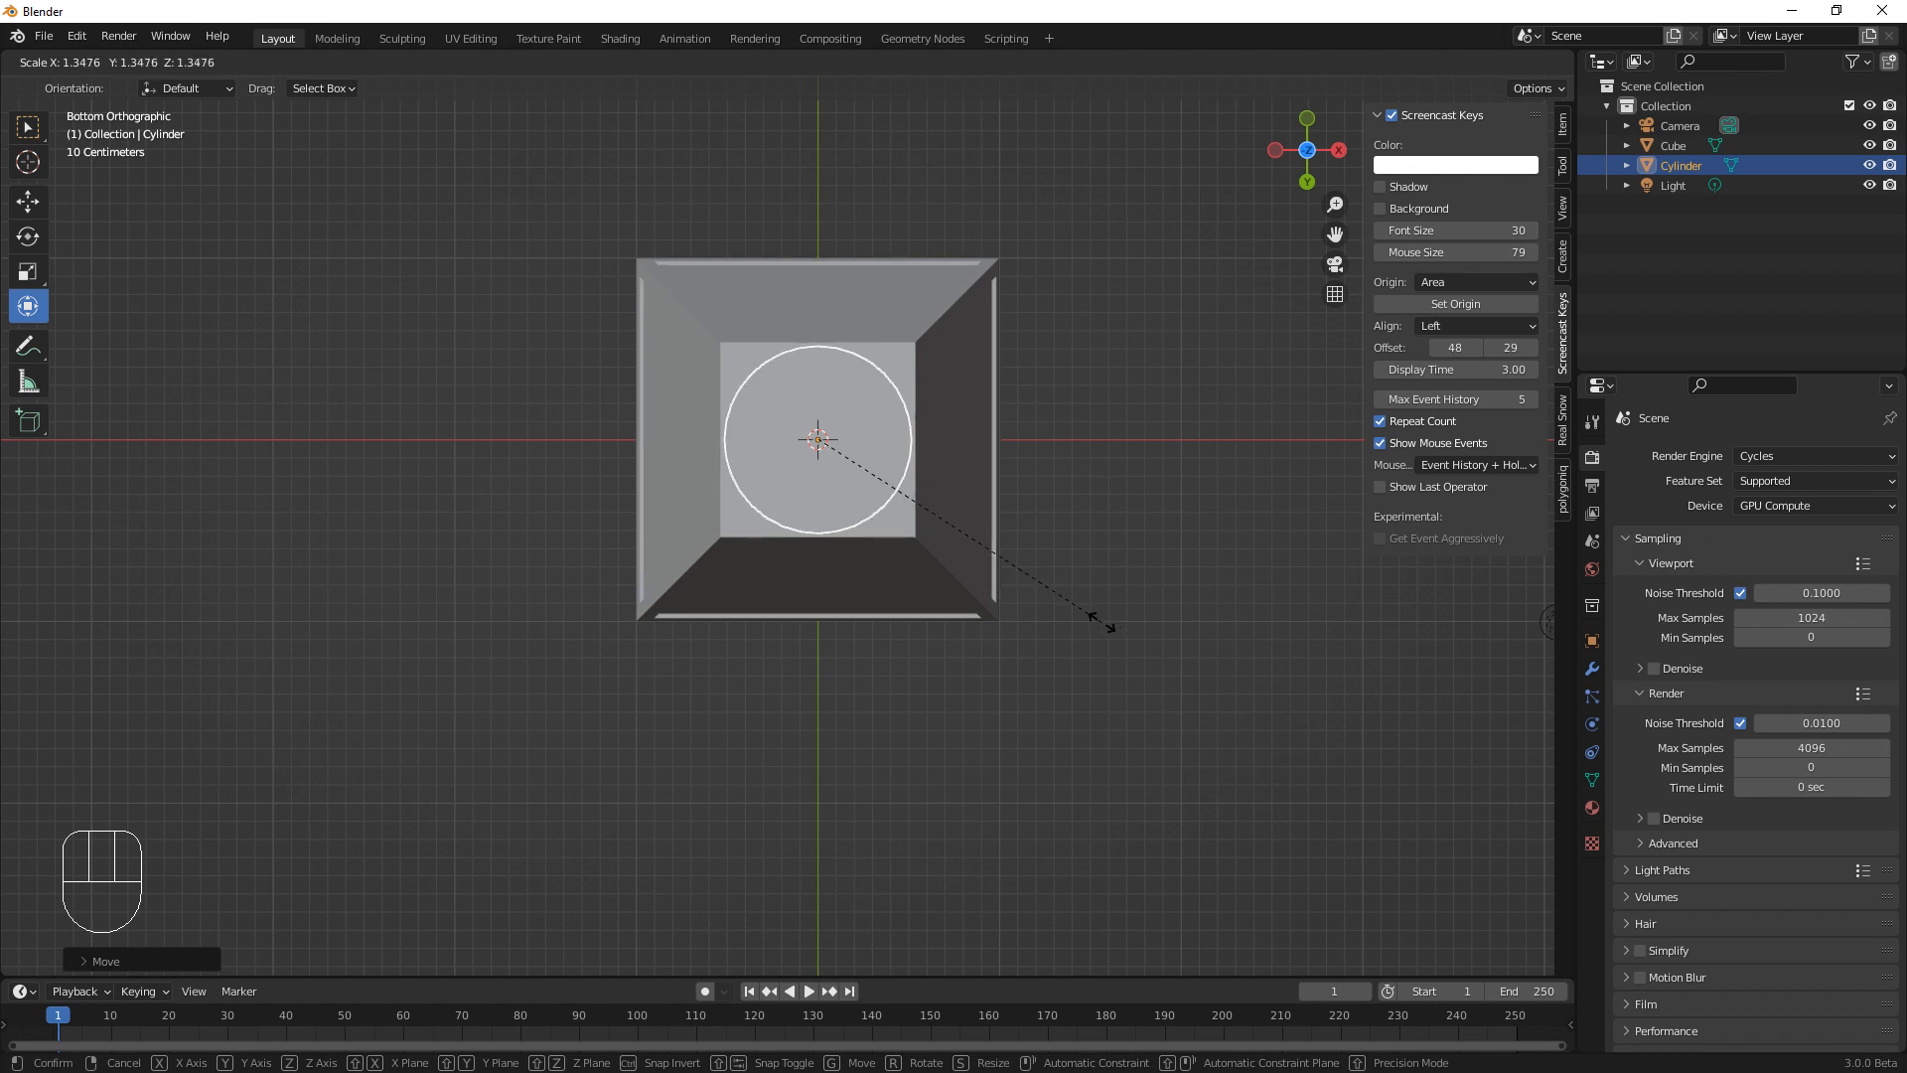
{"action": "left_click", "coordinate": [1100, 621]}
Flatten the cylinder along Z into a short disc and raise it by about 0.53 m against the body's underside
{"action": "middle_click_drag", "start_coordinate": [1146, 596], "coordinate": [995, 682]}
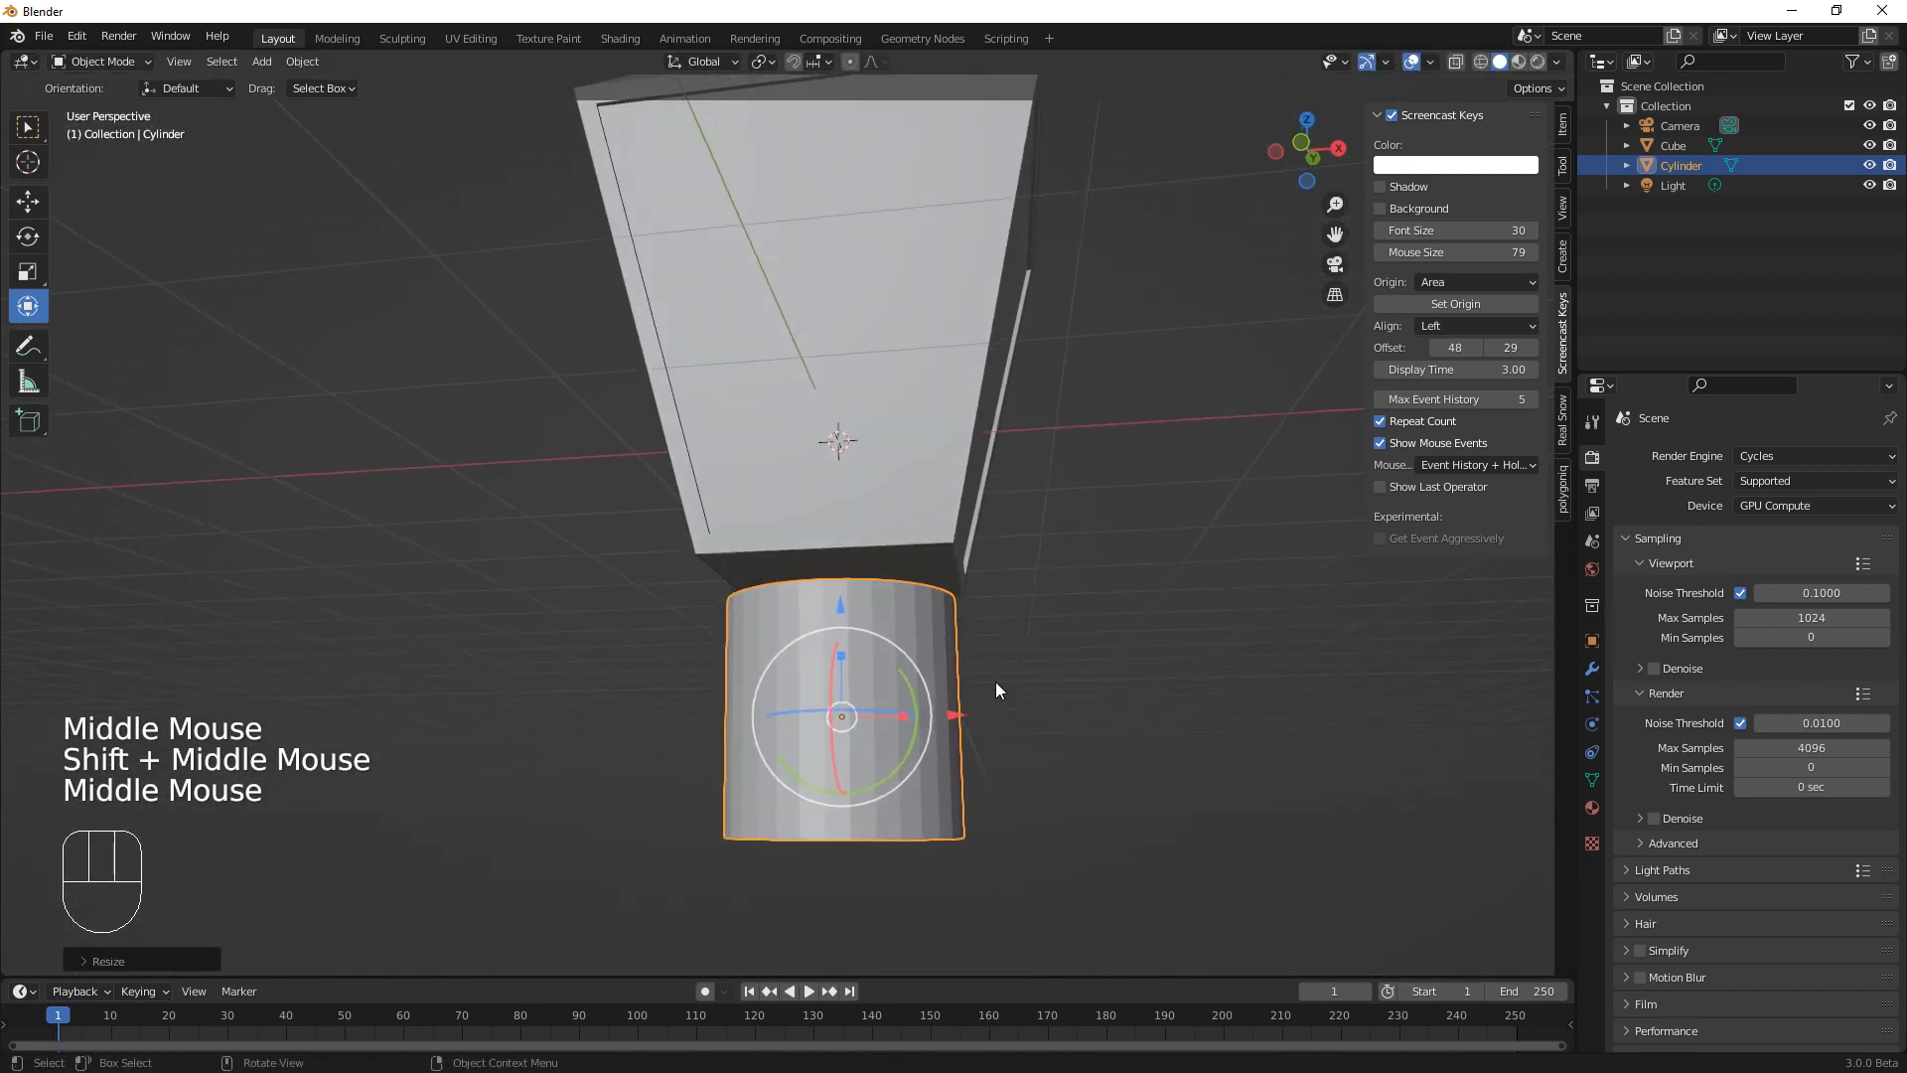
{"action": "left_click_drag", "start_coordinate": [846, 658], "coordinate": [847, 699]}
{"action": "left_click_drag", "start_coordinate": [840, 604], "coordinate": [842, 489]}
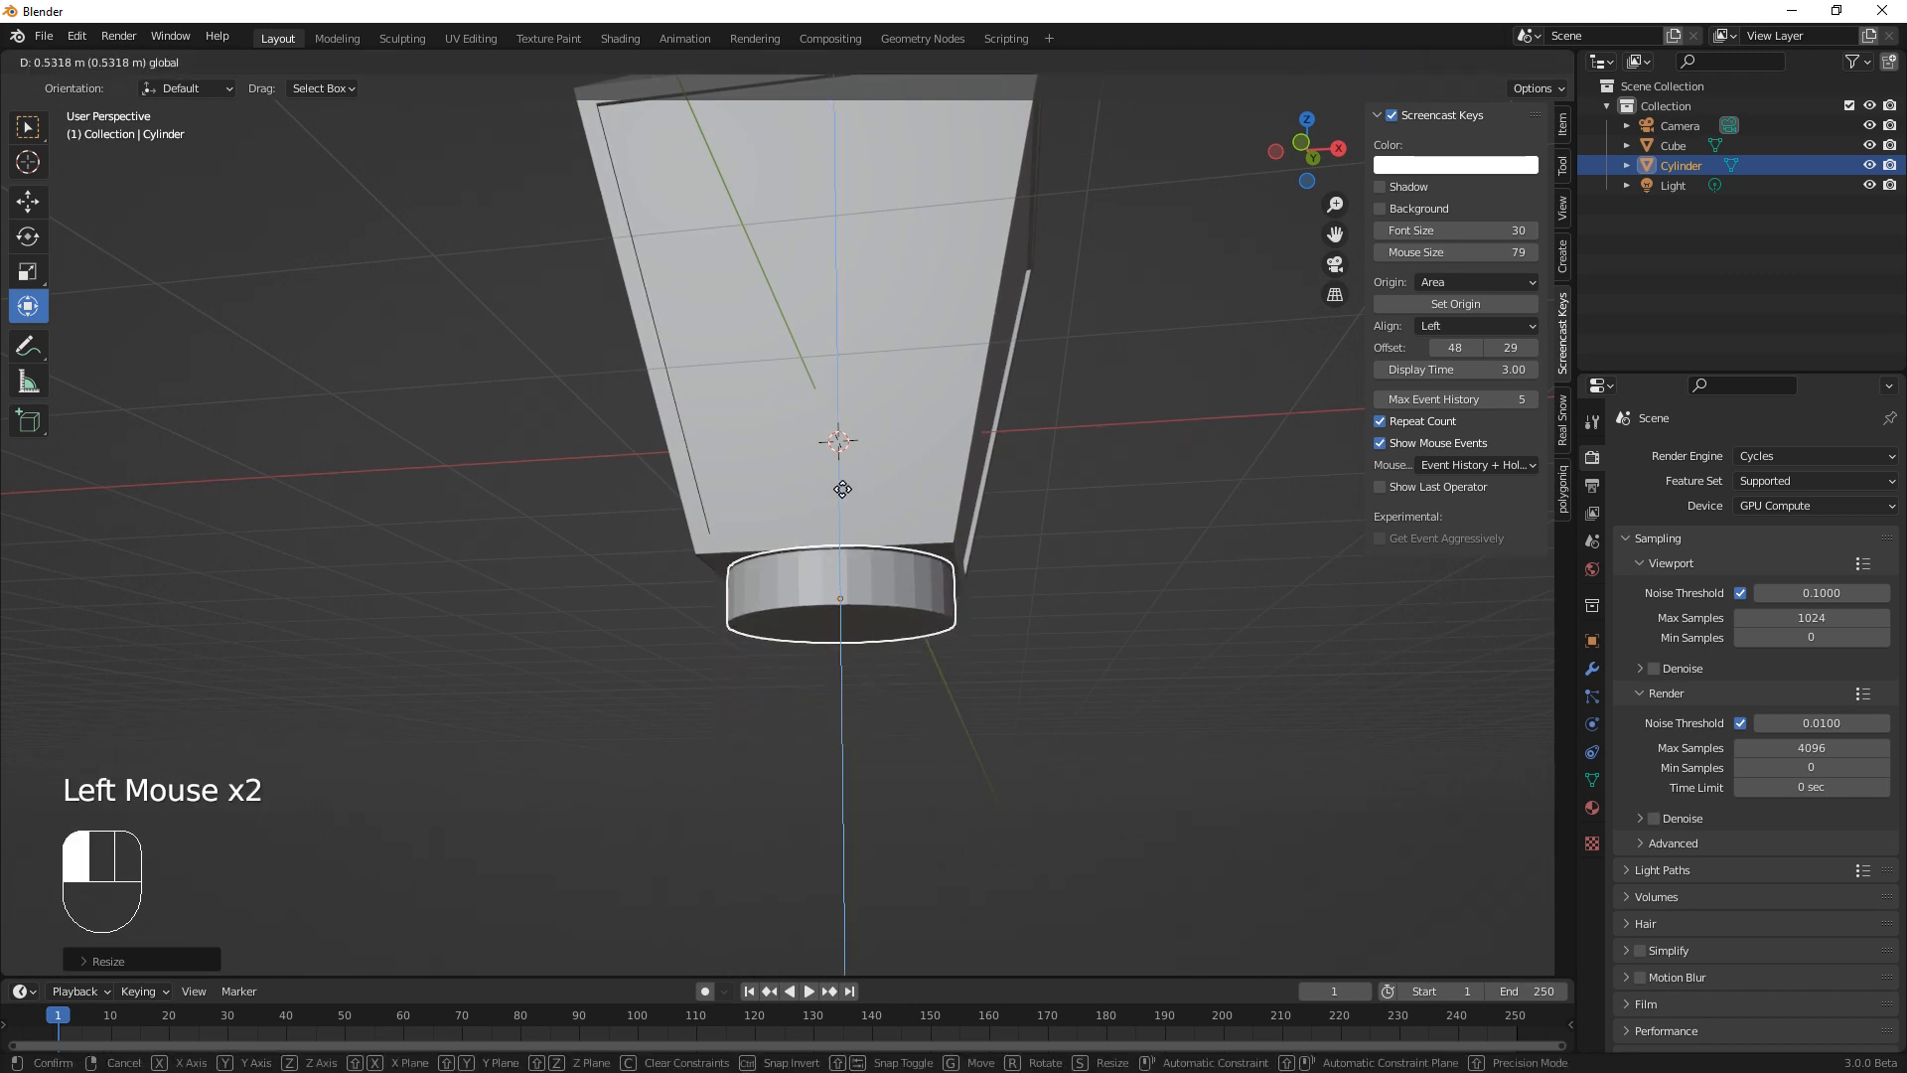
Apply the cylinder's transform and inset its bottom face to roughly half its diameter
{"action": "key", "text": "ctrl+a"}
{"action": "left_click", "coordinate": [981, 580]}
{"action": "middle_click_drag", "start_coordinate": [1022, 749], "coordinate": [958, 606]}
{"action": "key", "text": "Tab"}
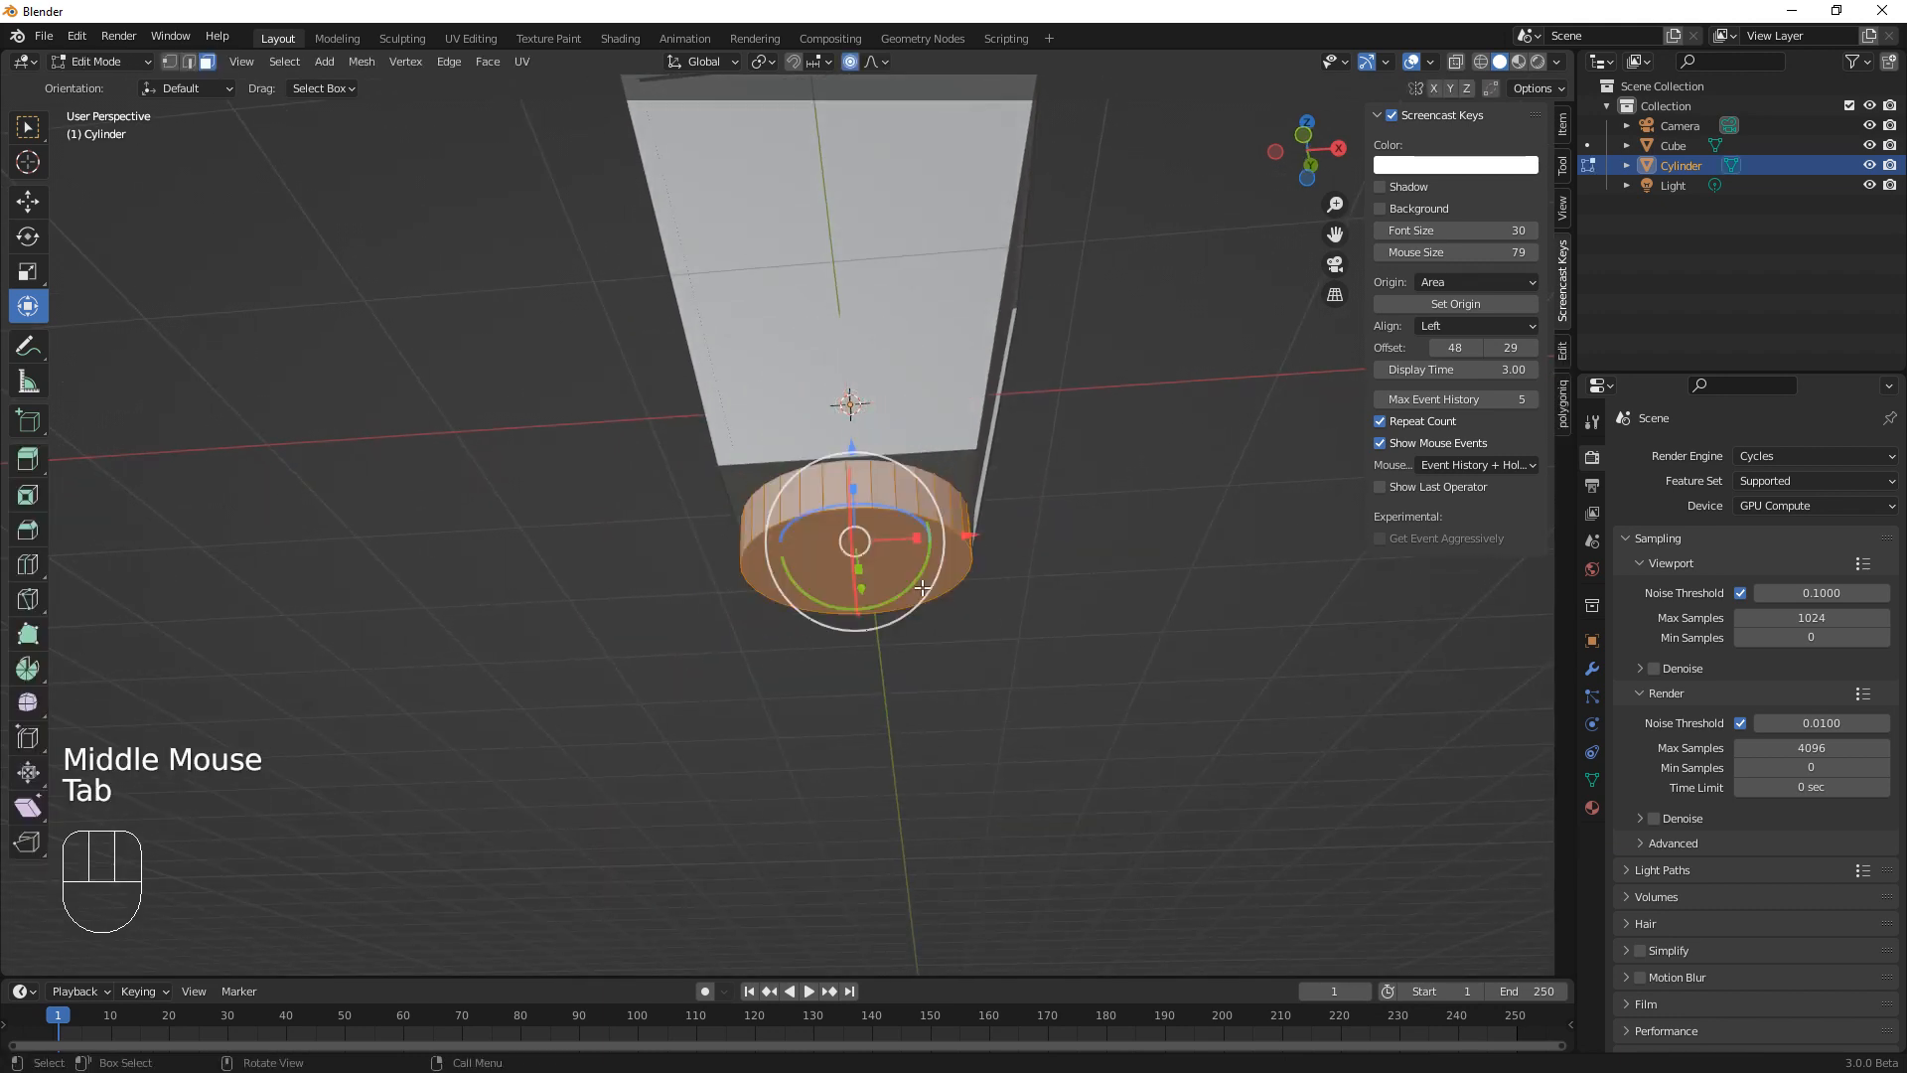
{"action": "left_click", "coordinate": [894, 560]}
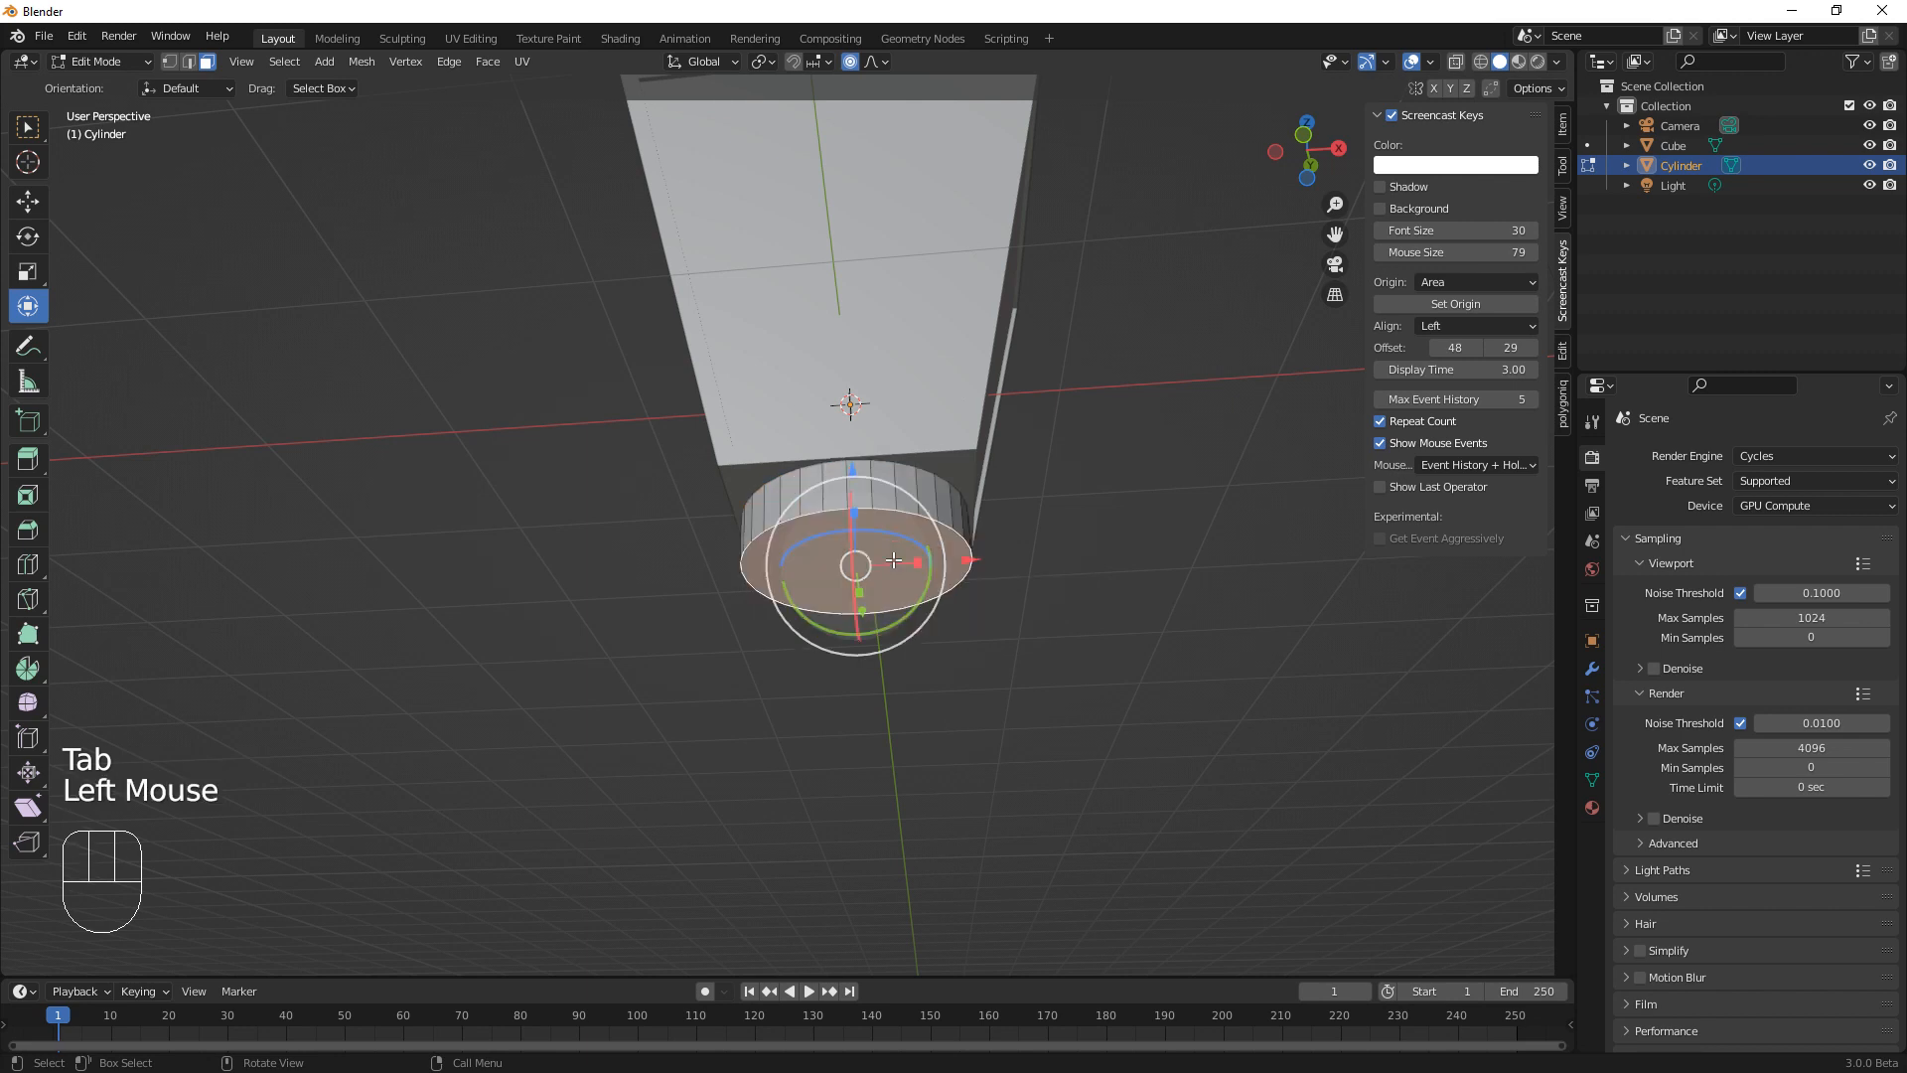
{"action": "key", "text": "i"}
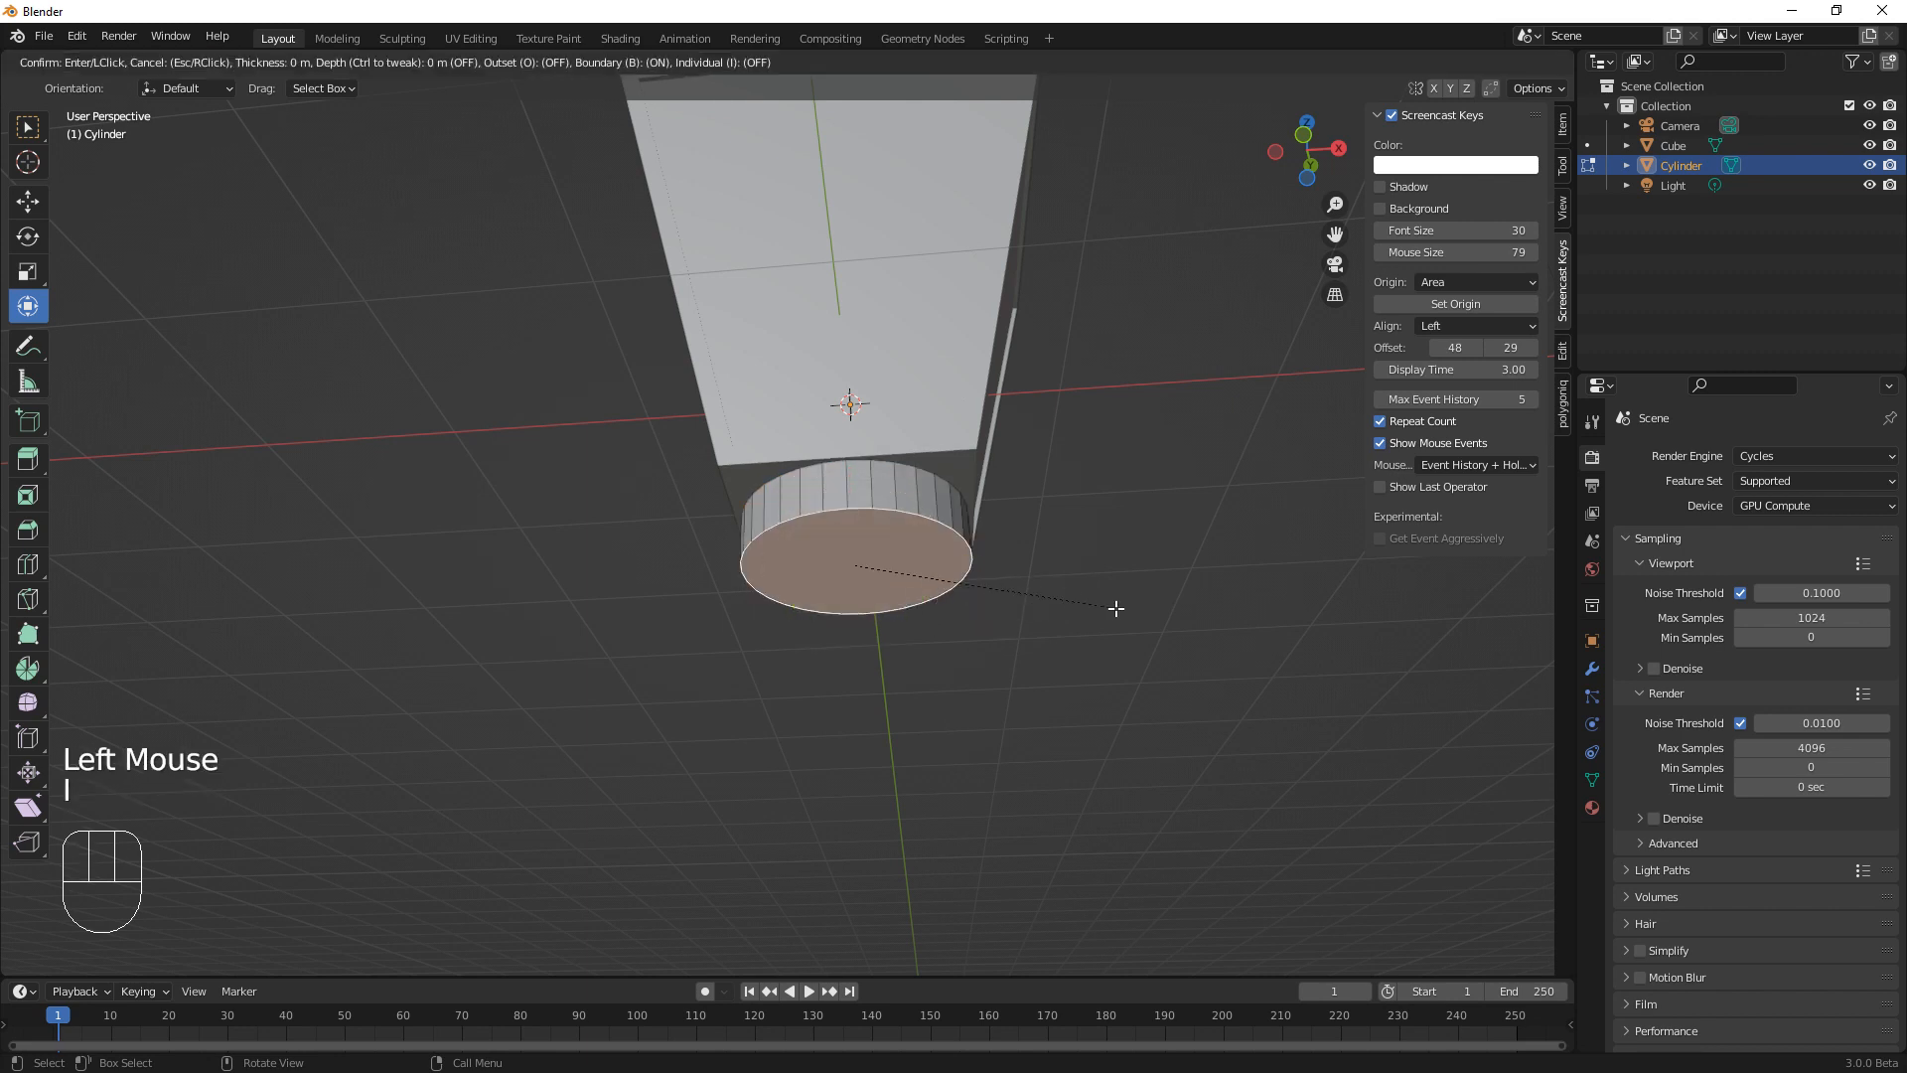
{"action": "left_click", "coordinate": [1064, 599]}
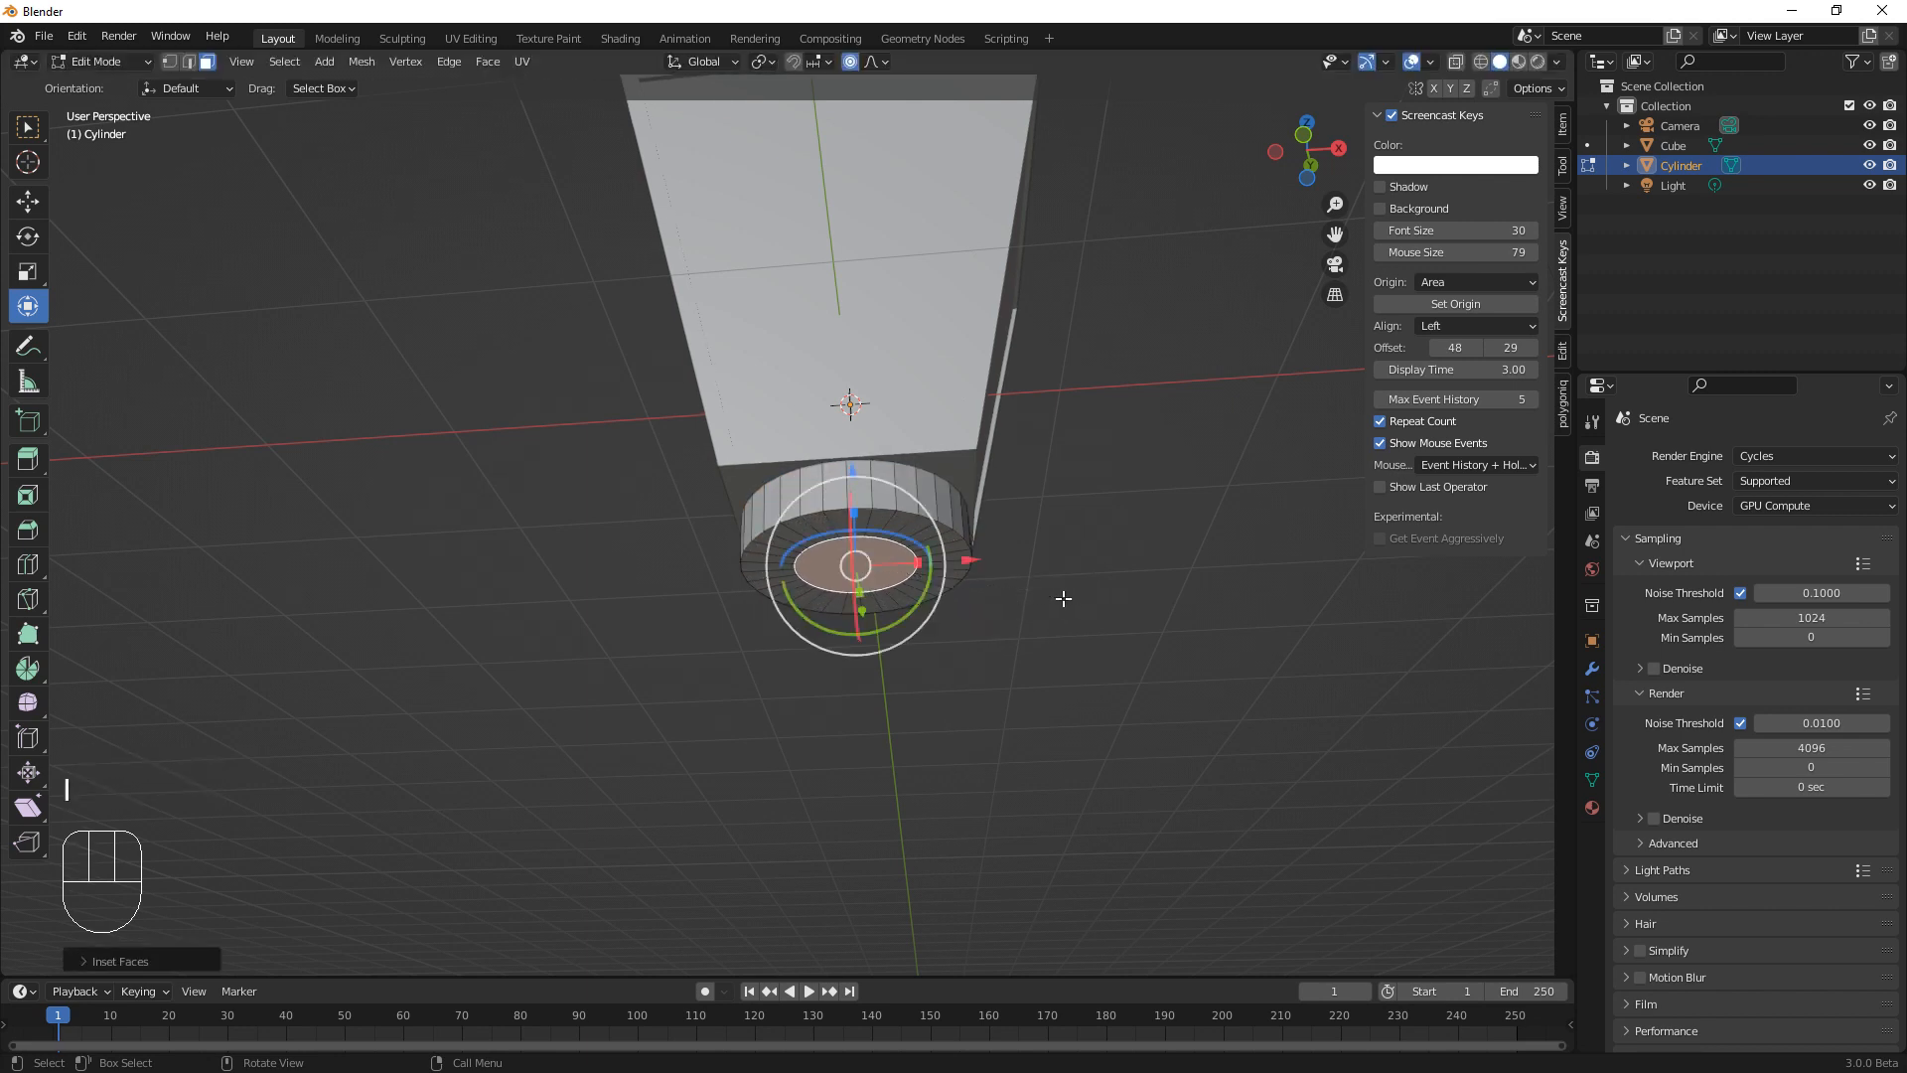
Extrude the cylinder's inset bottom face about 0.28 m downward to form a narrower neck
{"action": "middle_click_drag", "start_coordinate": [1047, 647], "coordinate": [1047, 690]}
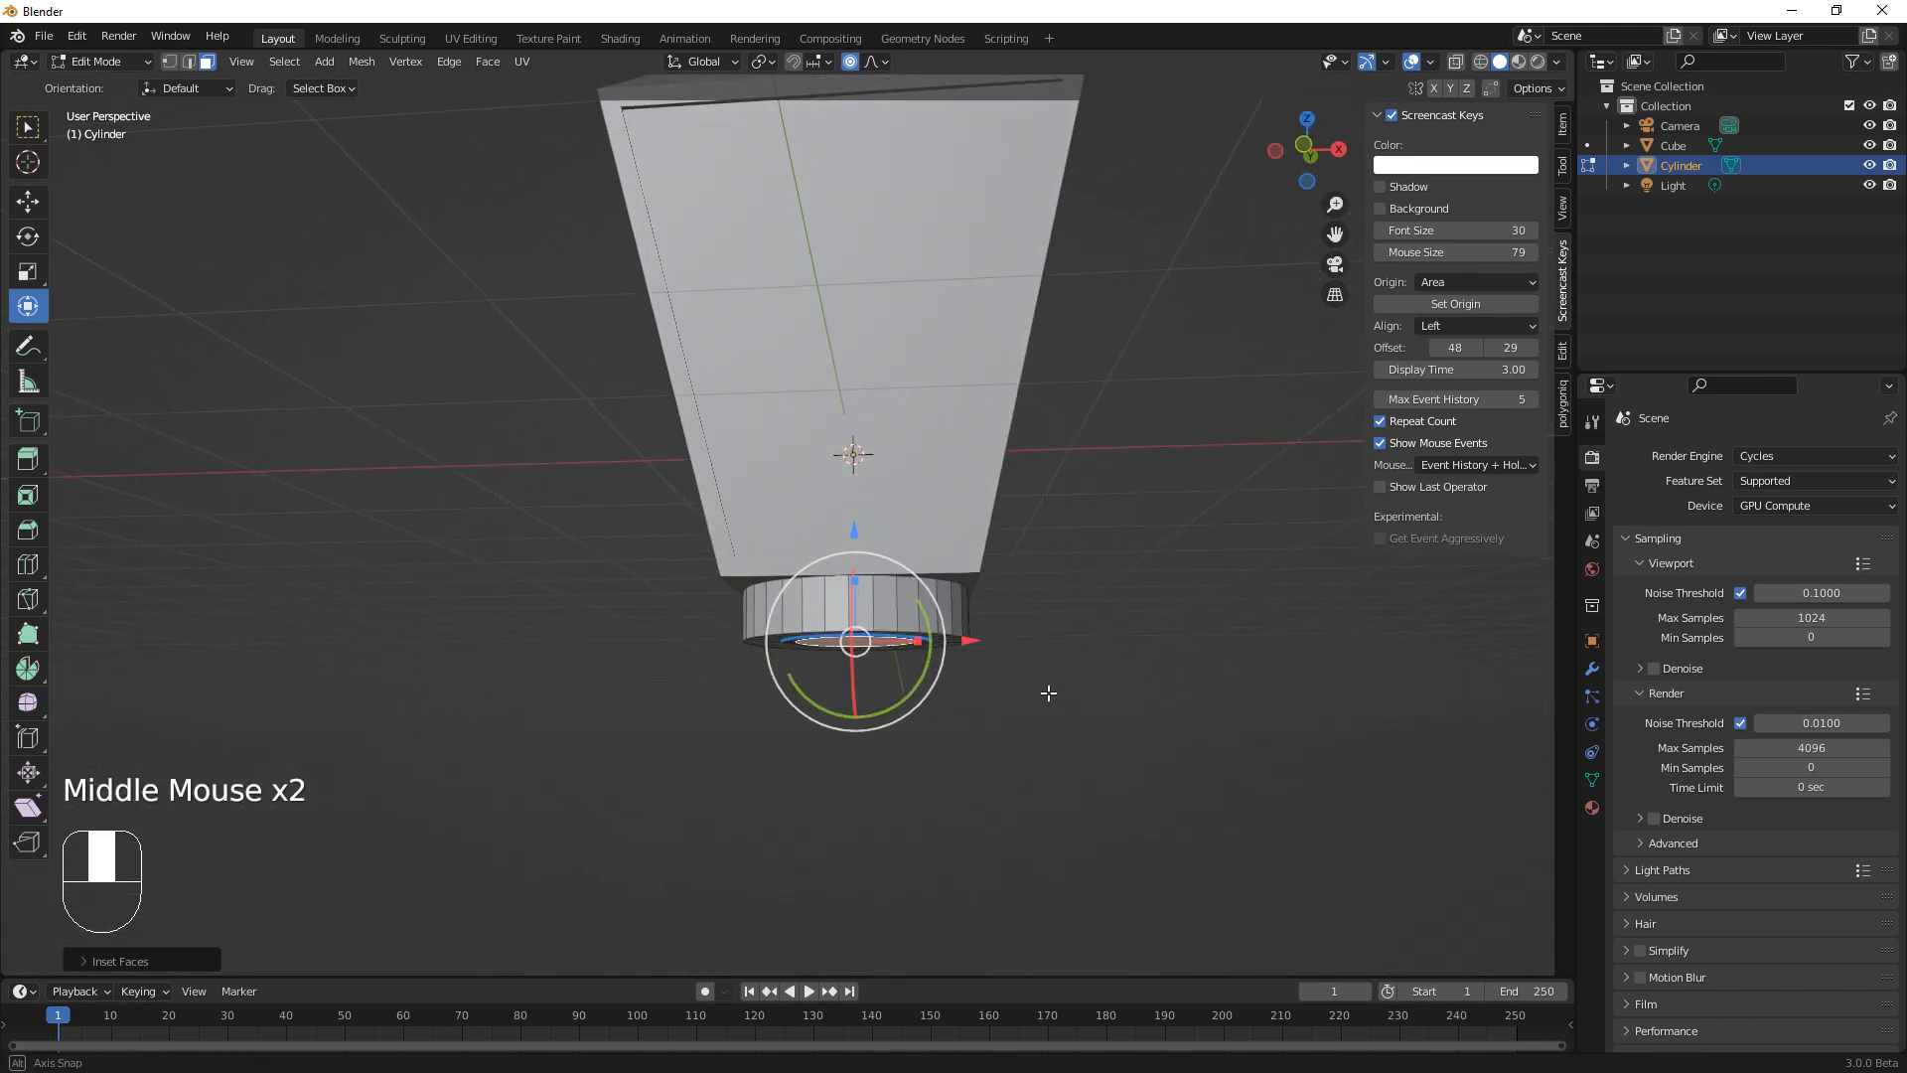
{"action": "key", "text": "e"}
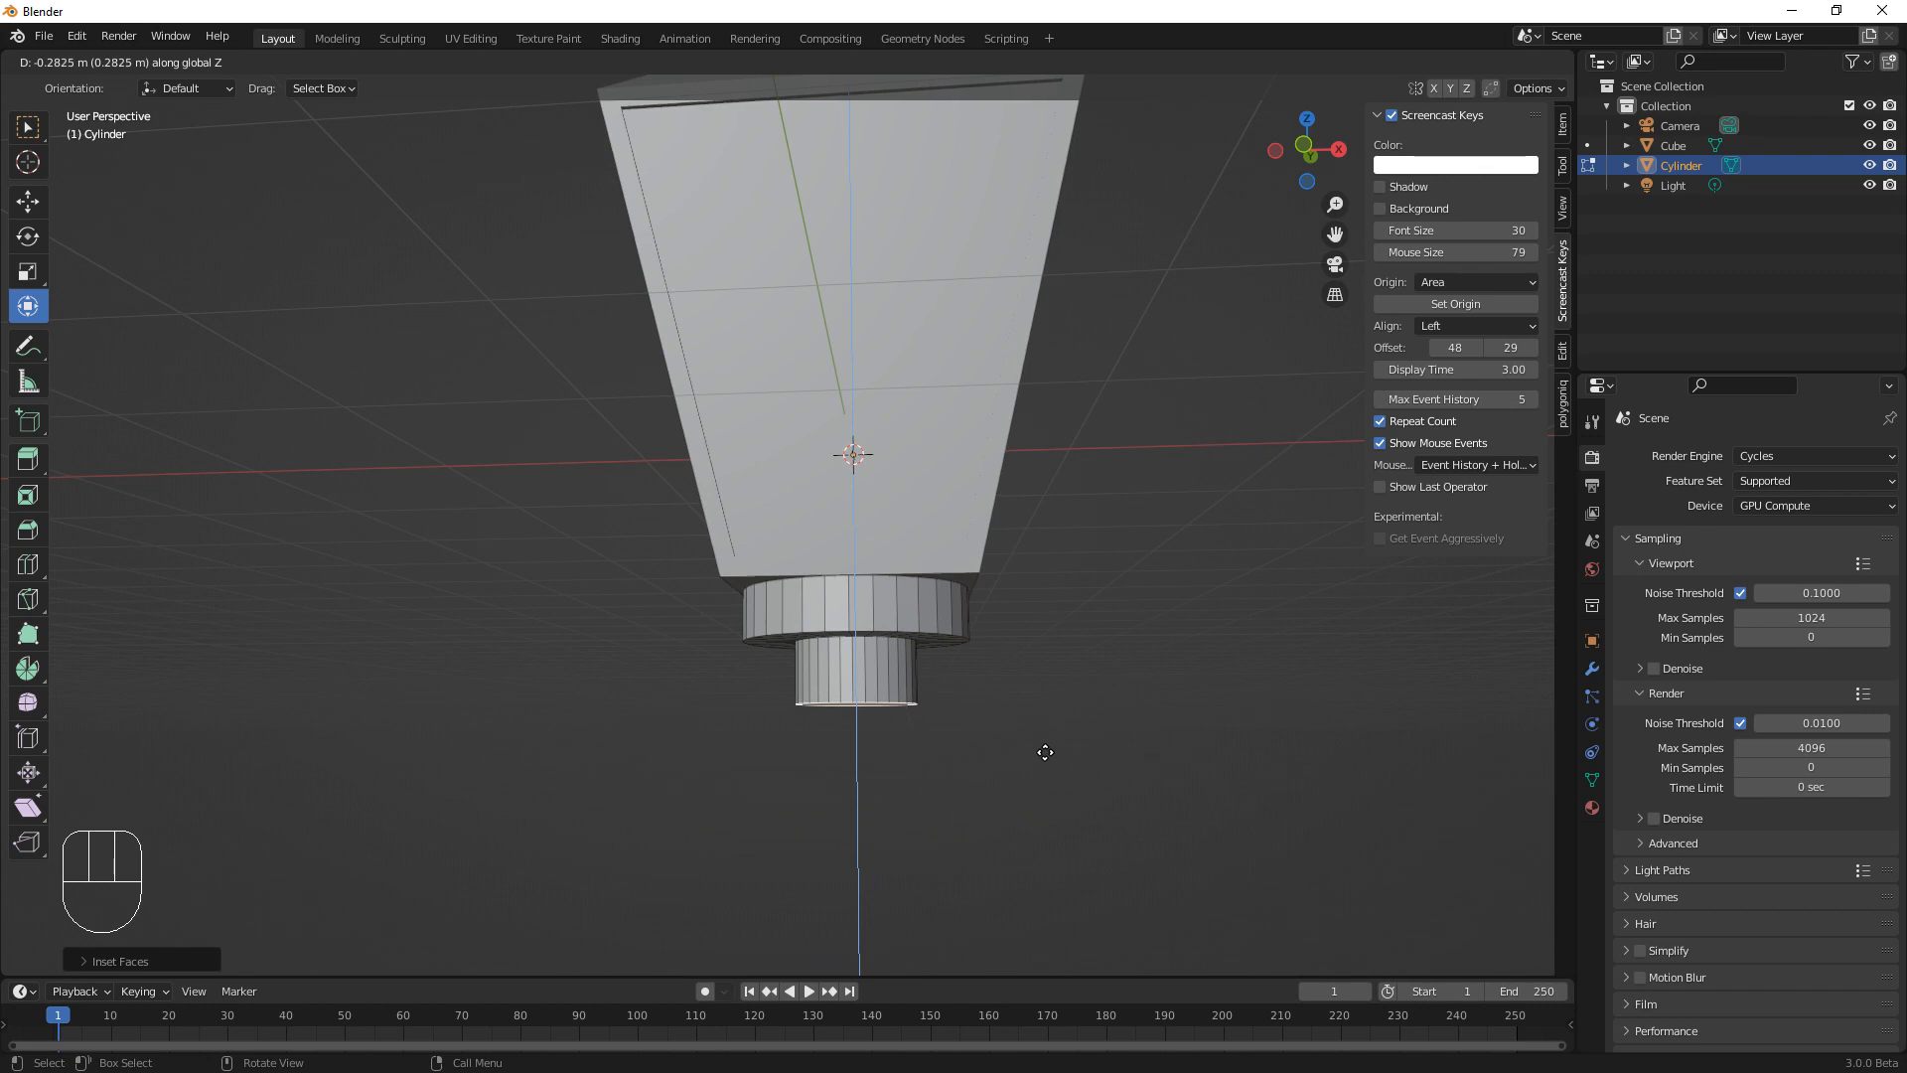
{"action": "left_click", "coordinate": [1043, 742]}
{"action": "middle_click_drag", "start_coordinate": [1039, 741], "coordinate": [1000, 732]}
{"action": "scroll", "coordinate": [954, 634], "scroll_direction": "up", "scroll_amount": 2}
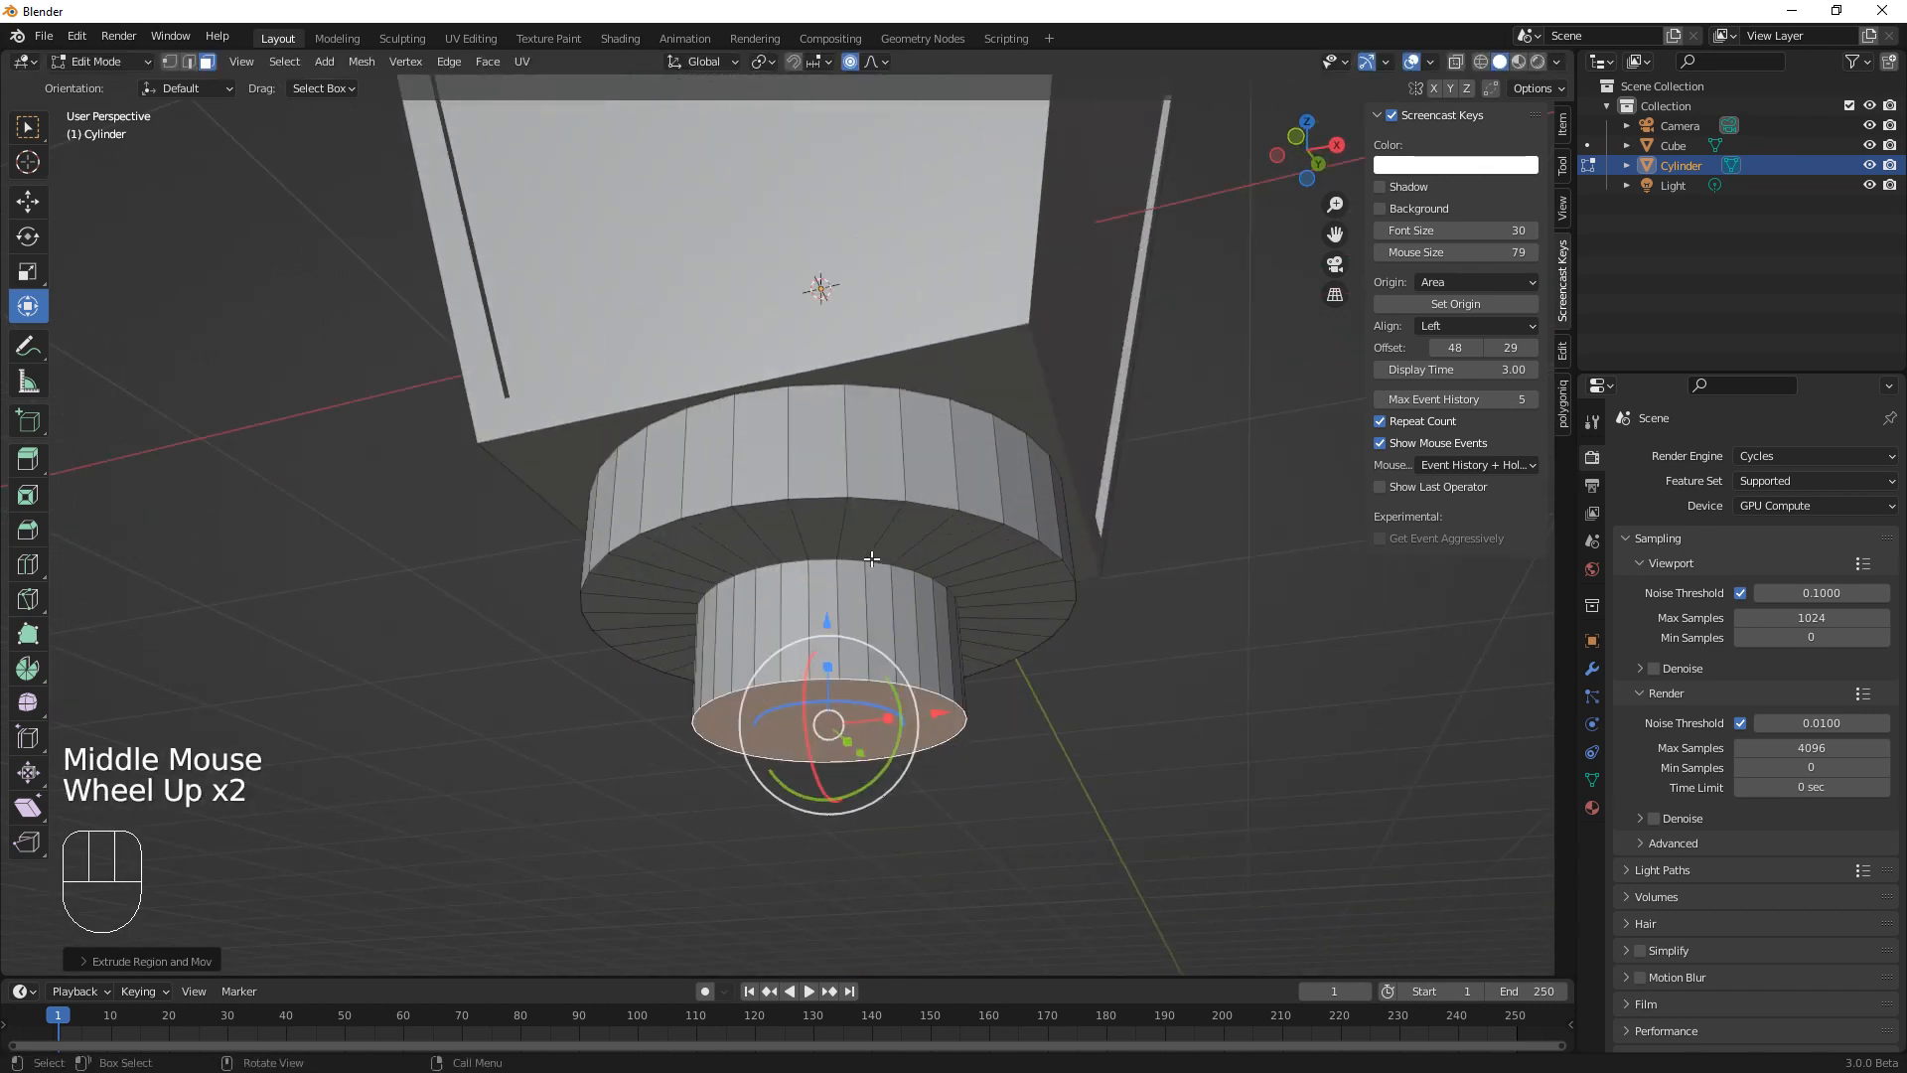
Select the edge loop where the neck meets the upper disc and bevel it by about 0.235 m
{"action": "key", "text": "2"}
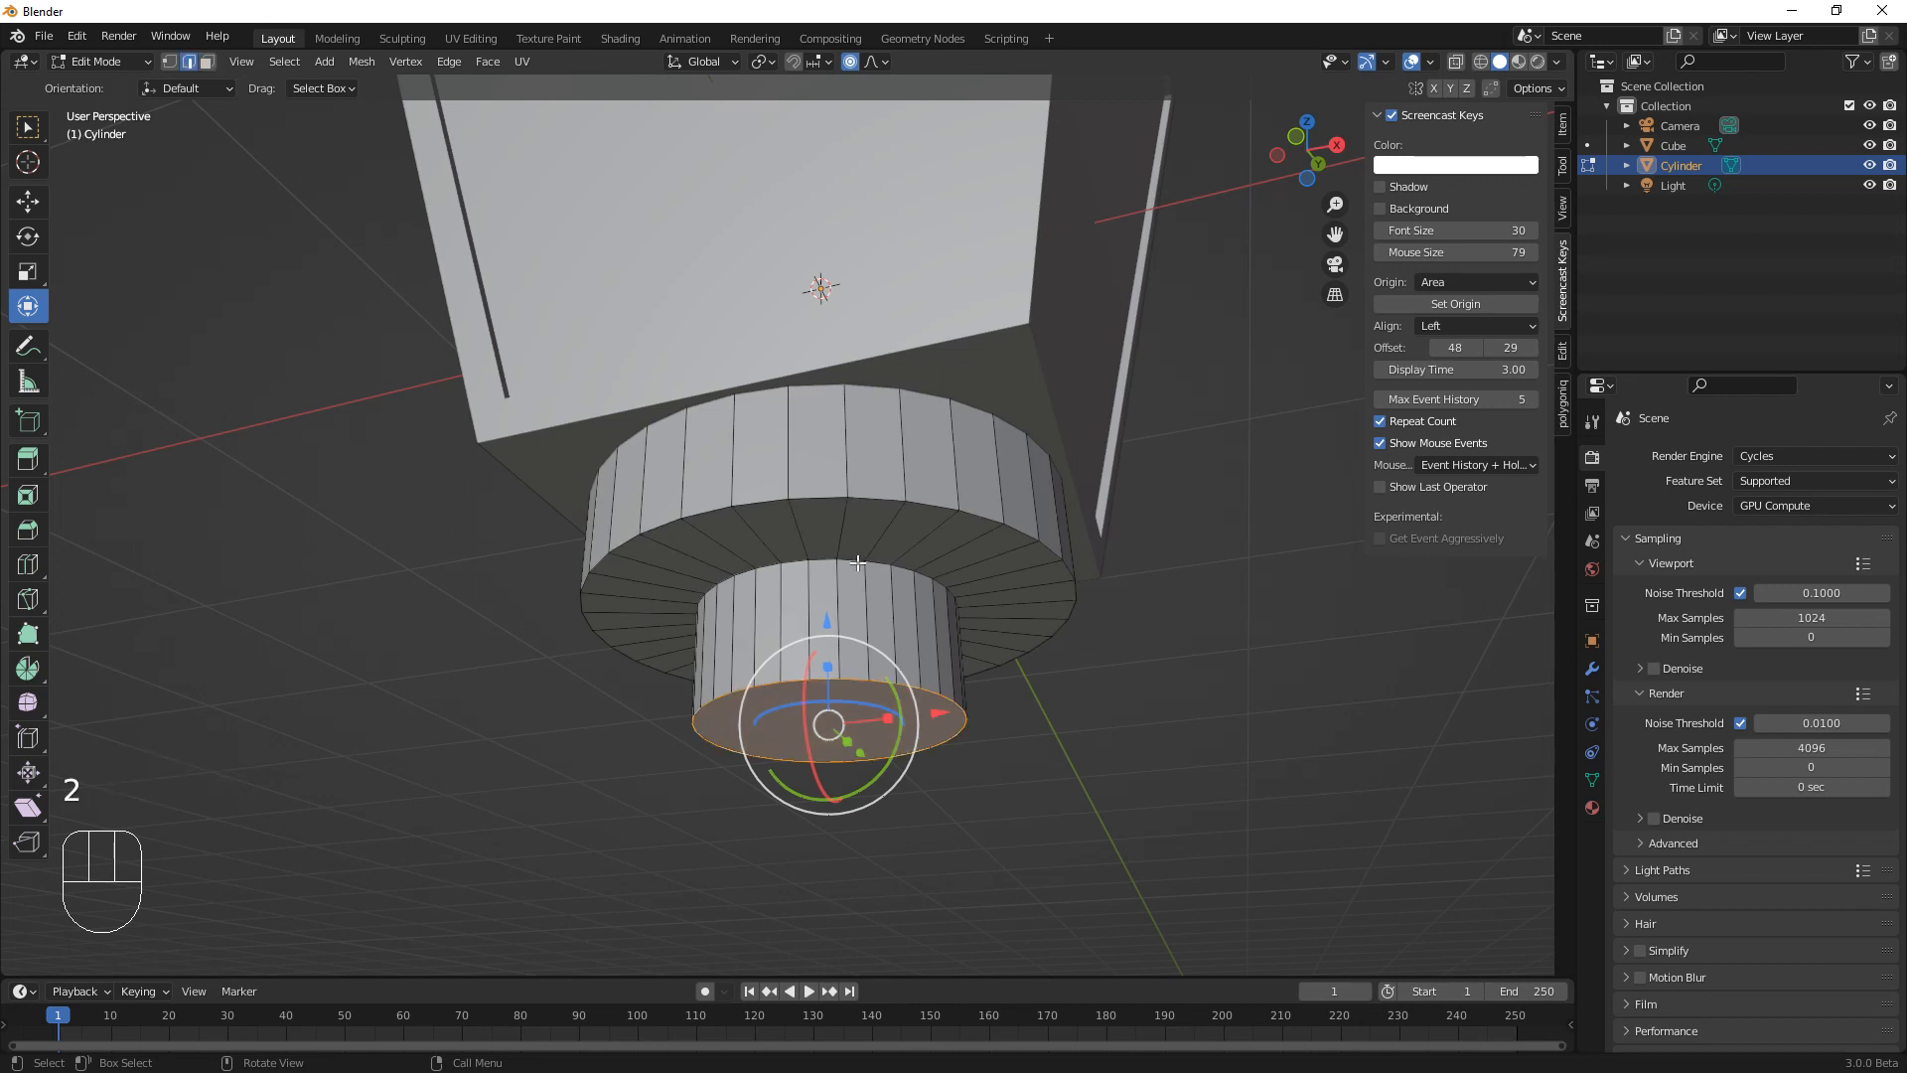
{"action": "key", "text": "alt"}
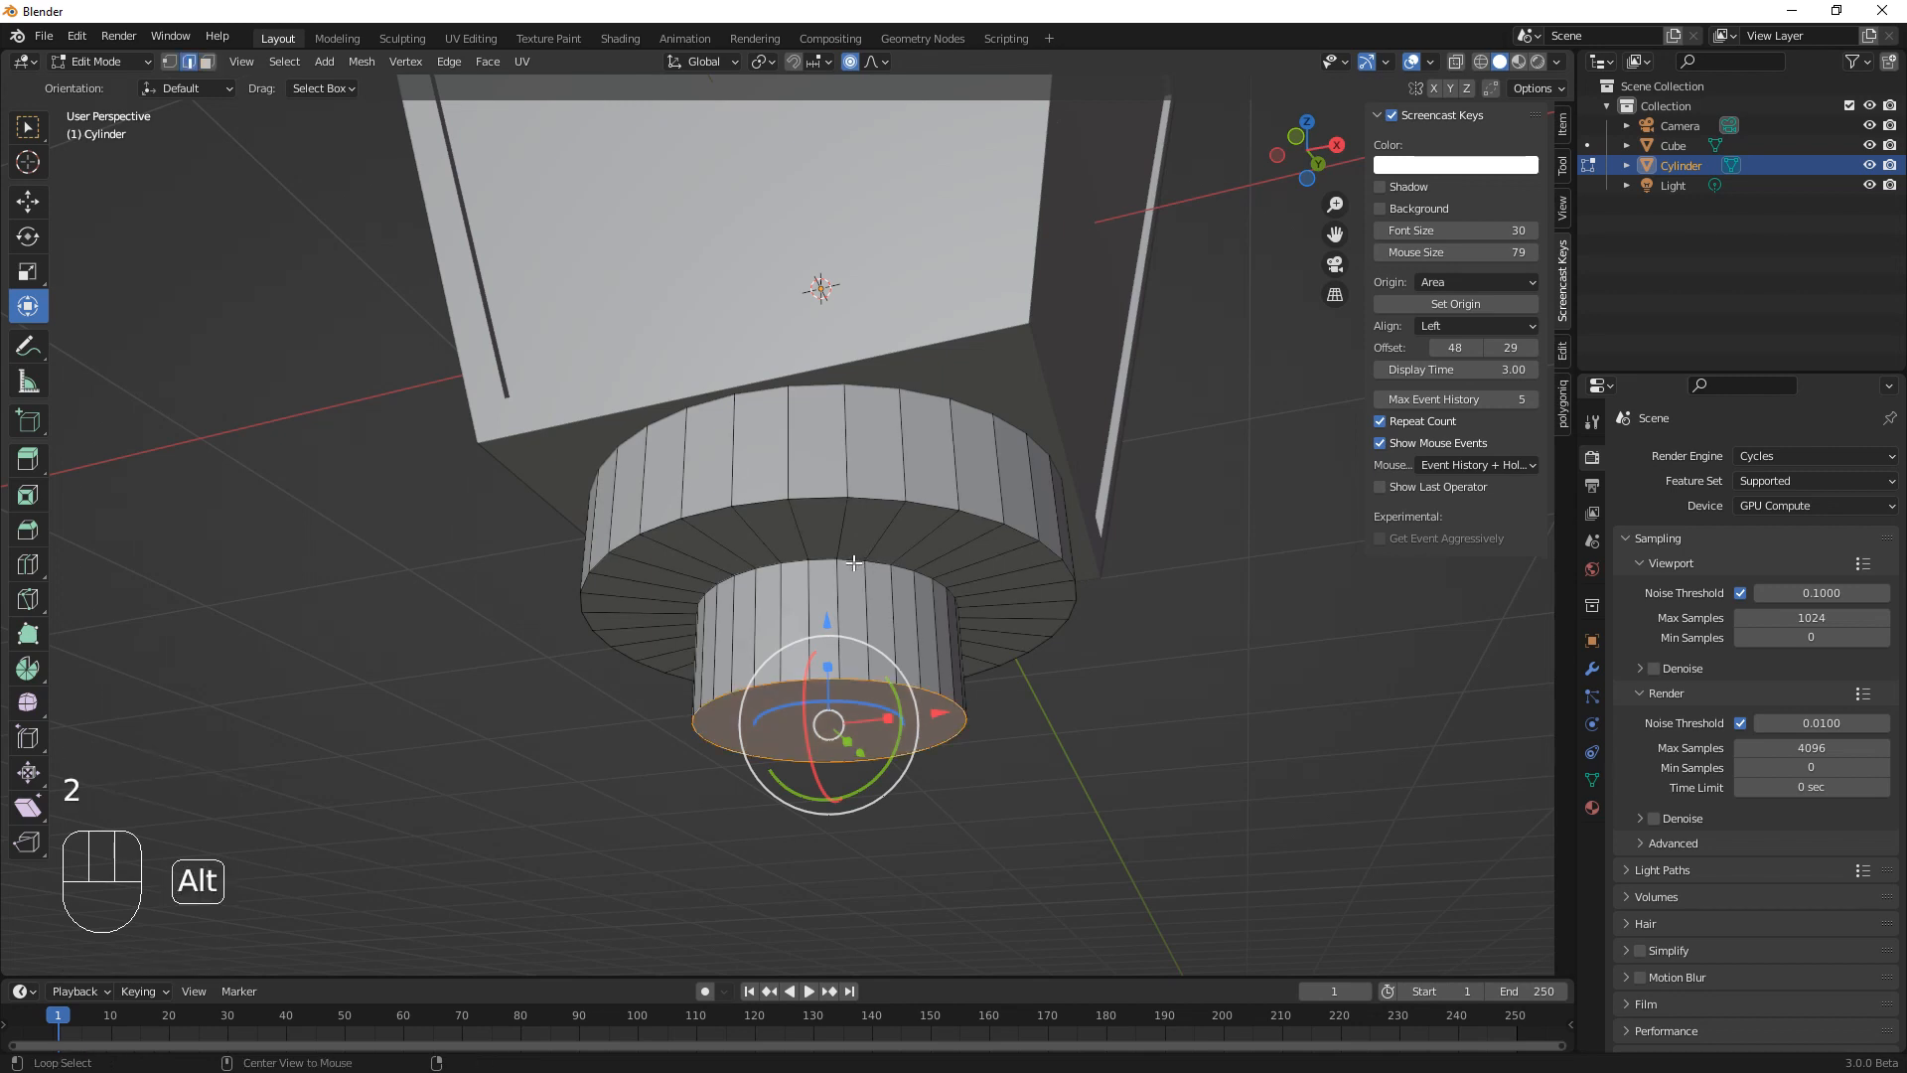
{"action": "left_click", "coordinate": [854, 563], "text": "alt"}
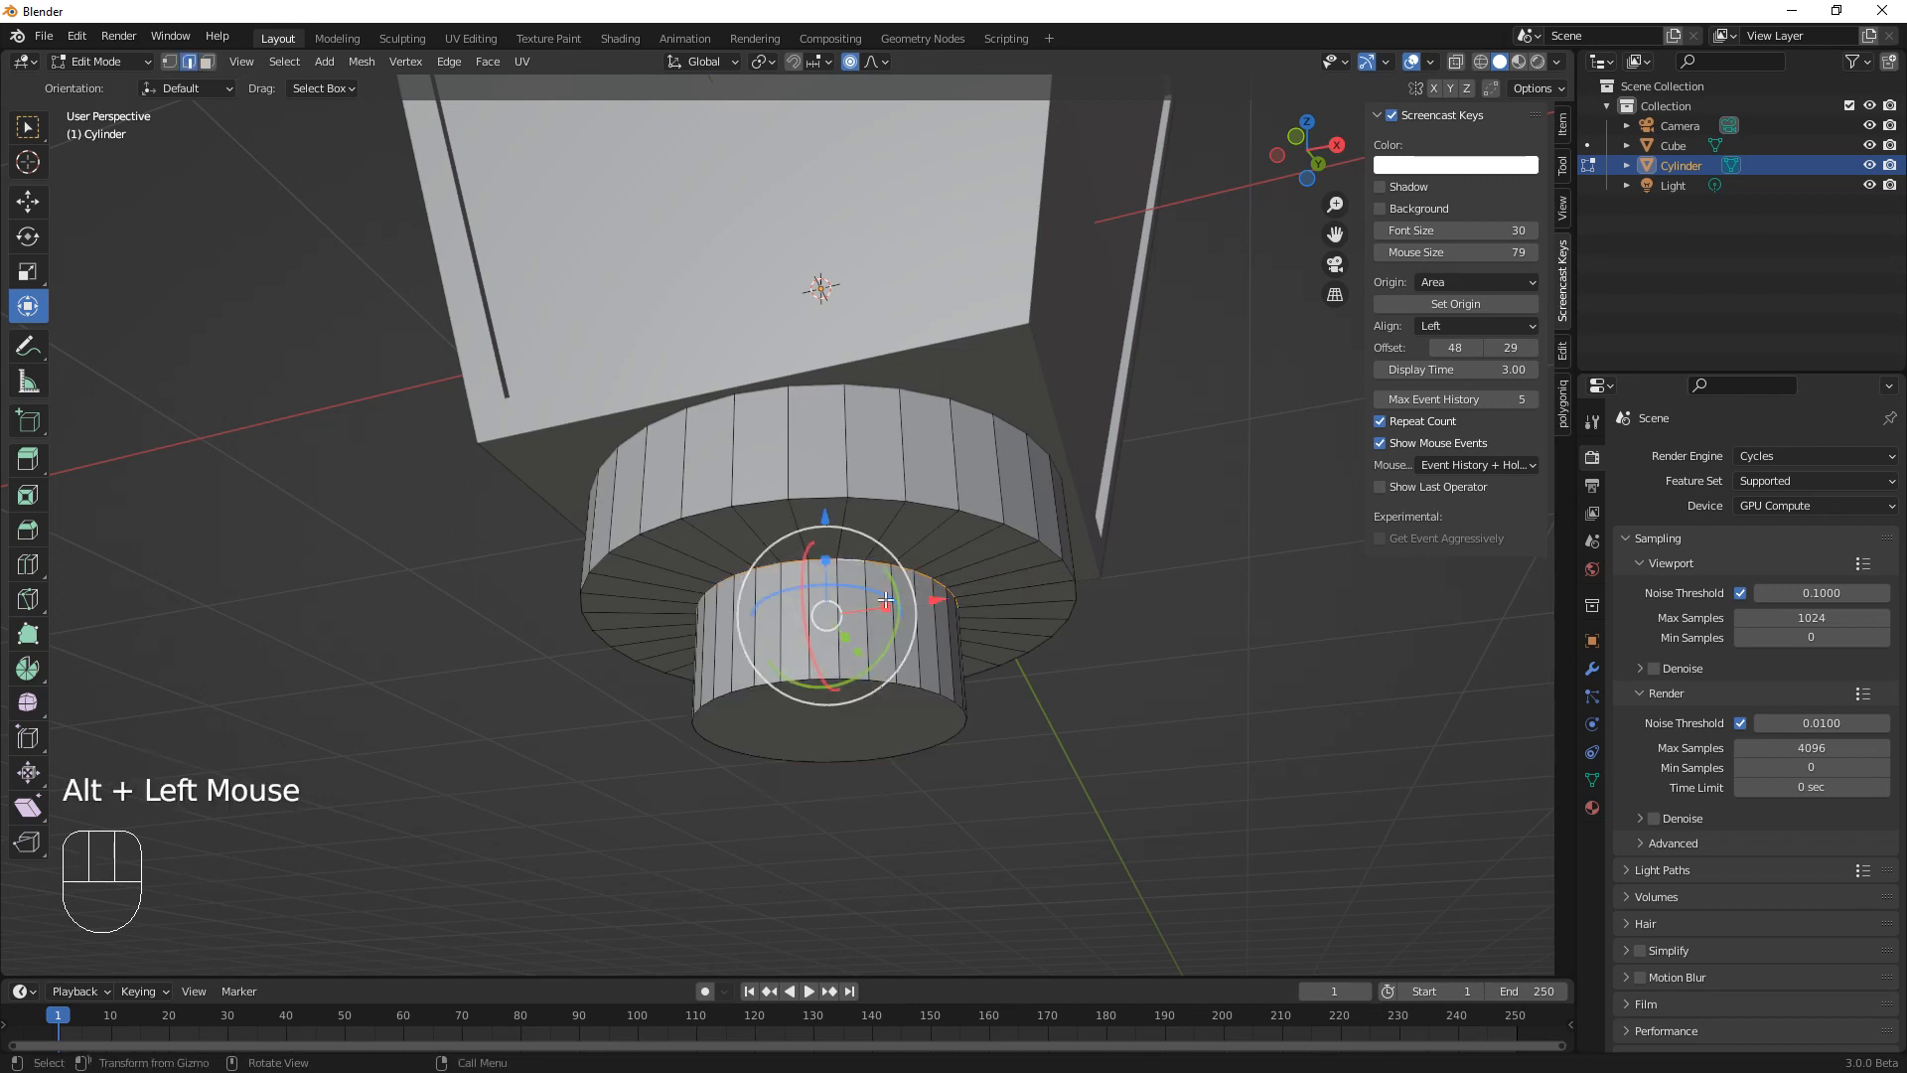
{"action": "middle_click_drag", "start_coordinate": [593, 609], "coordinate": [844, 738]}
{"action": "middle_click_drag", "start_coordinate": [1202, 944], "coordinate": [1025, 692], "text": "shift"}
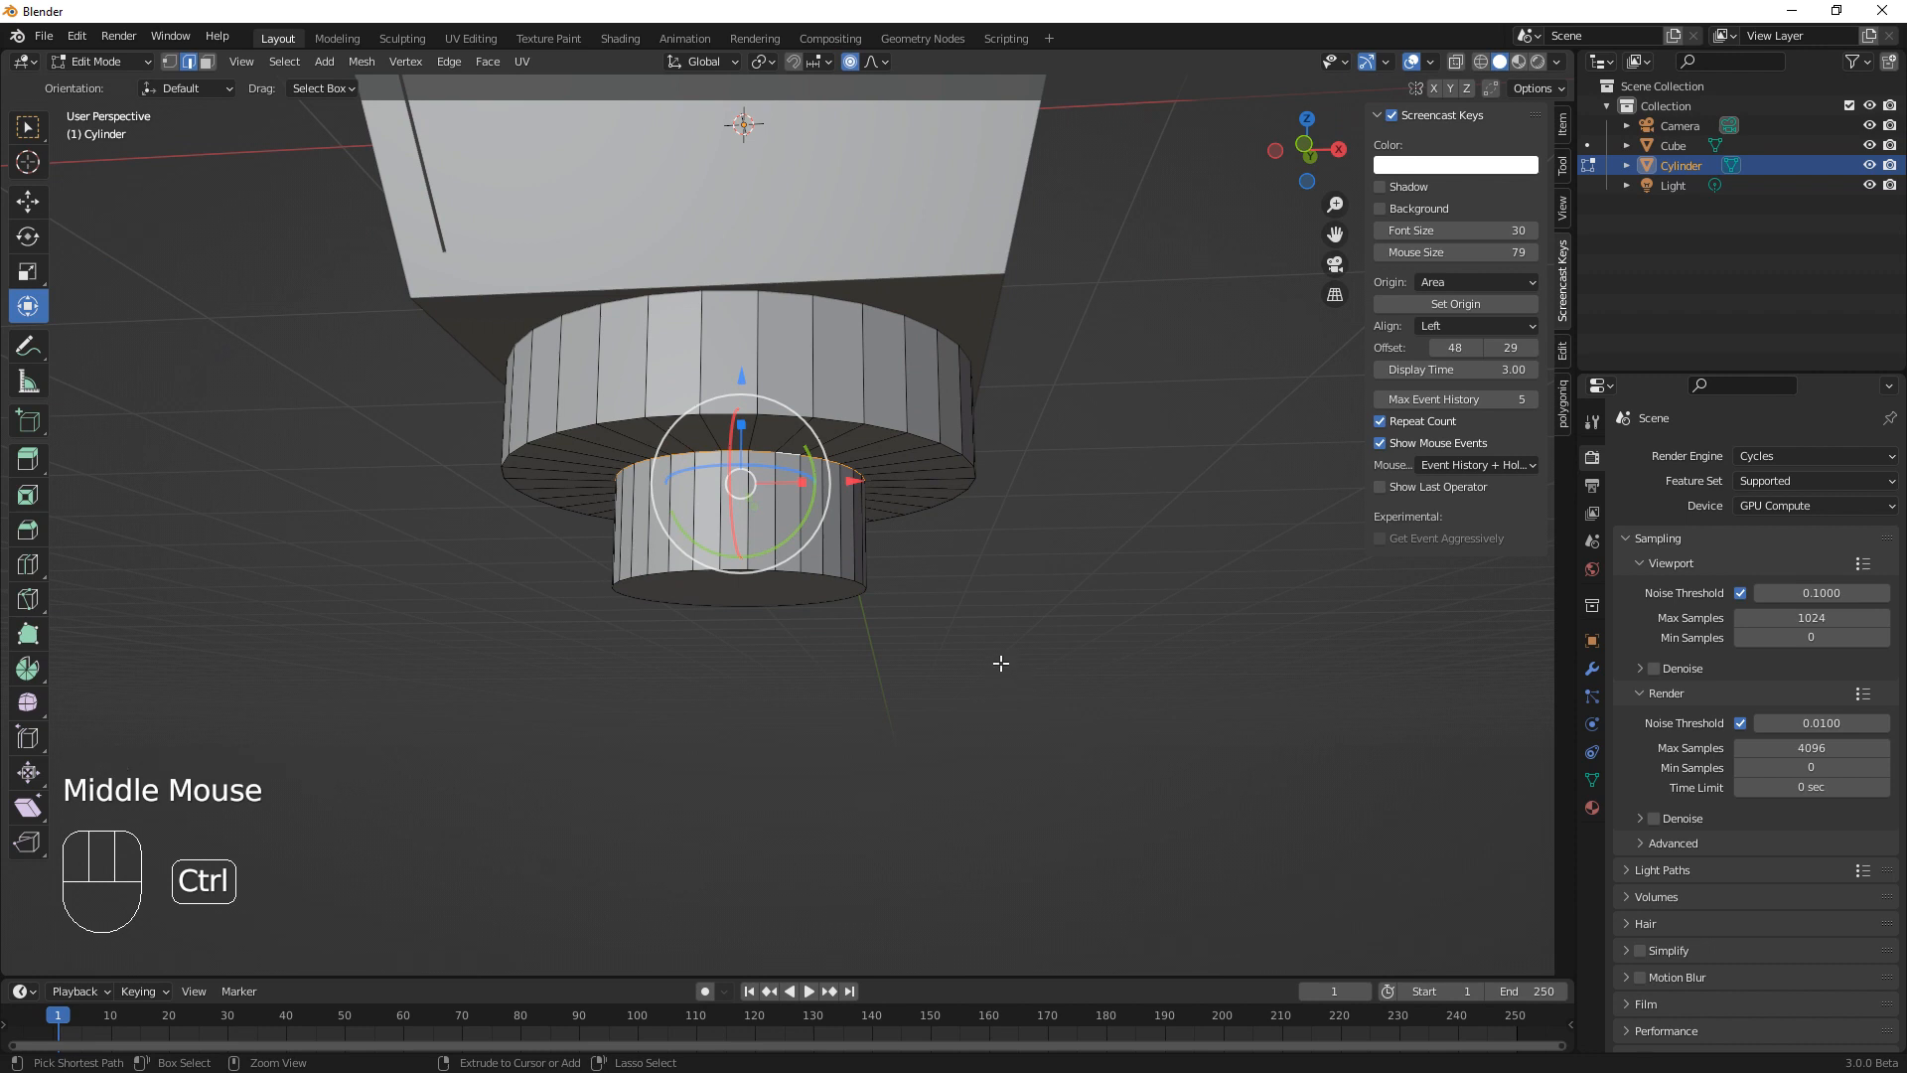
{"action": "key", "text": "ctrl+b"}
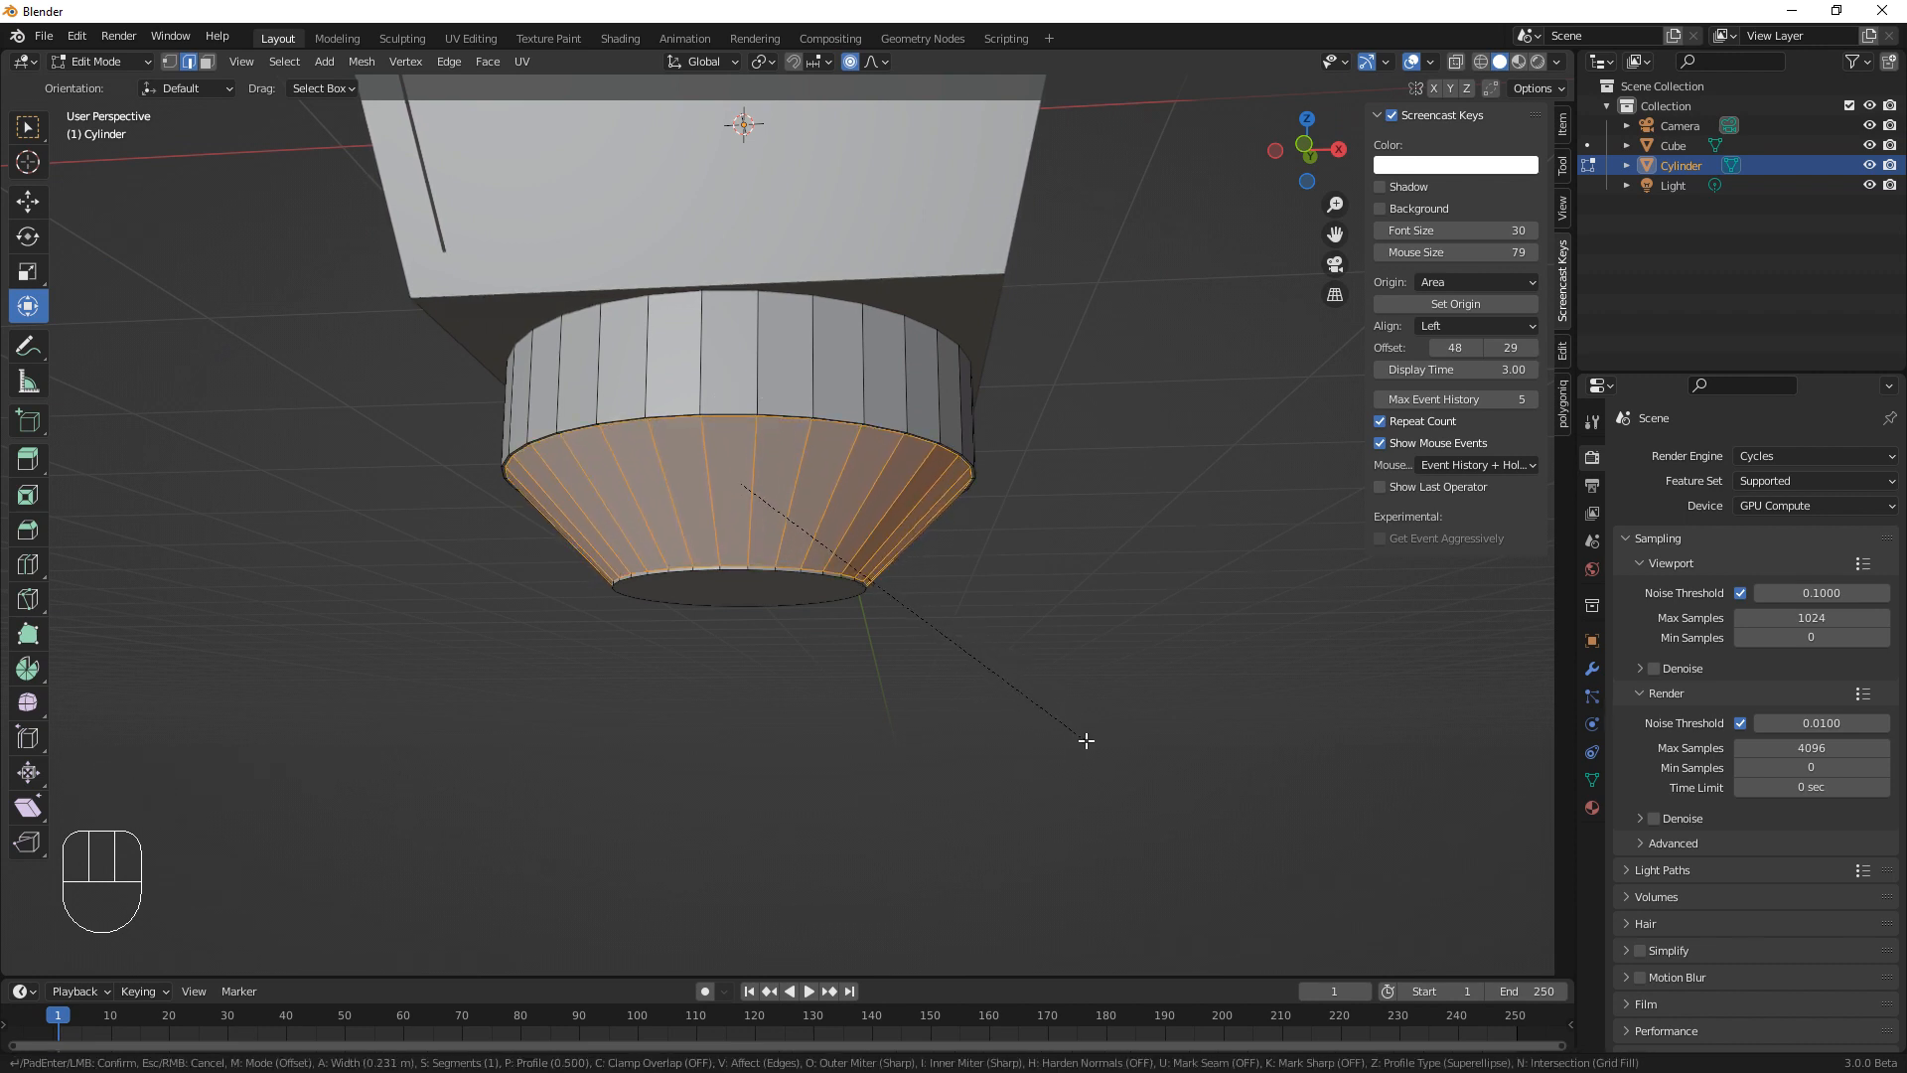
{"action": "left_click", "coordinate": [1085, 743]}
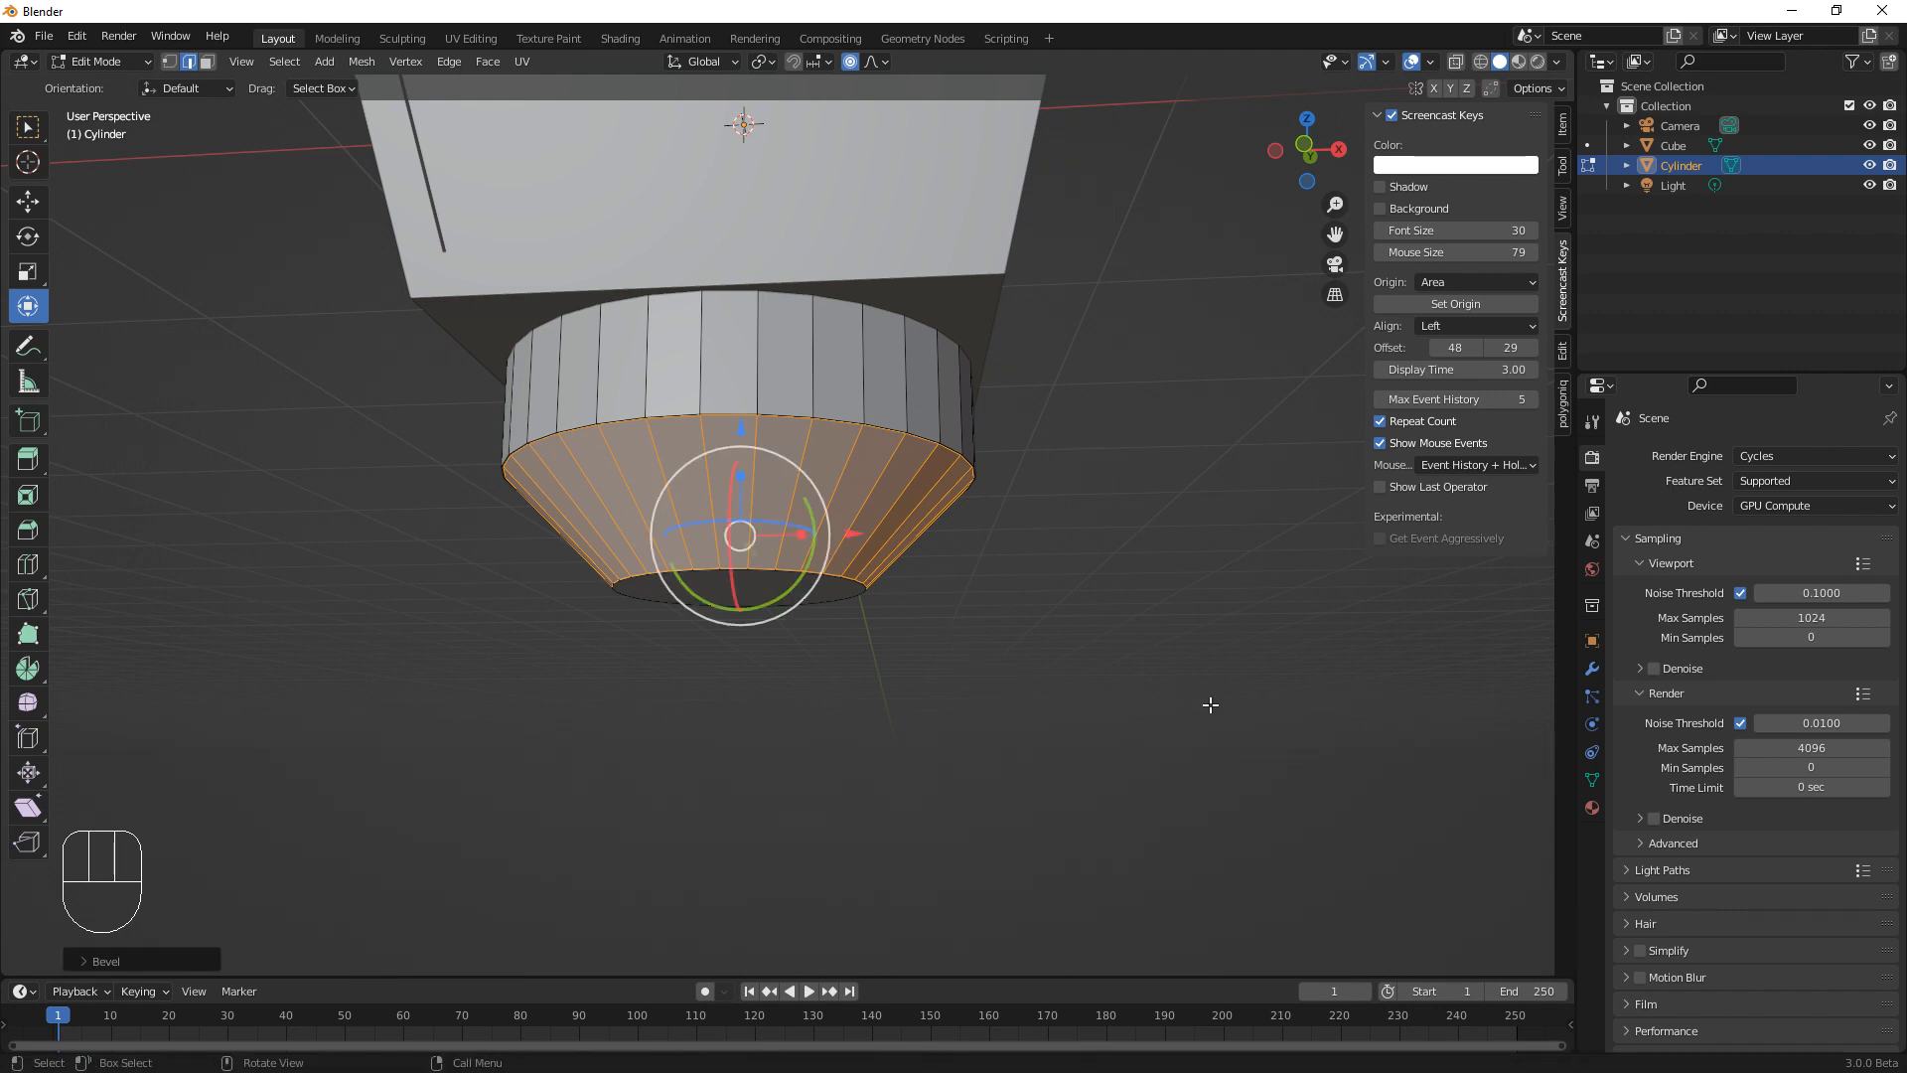
Raise the neck bevel's segment count to 10
{"action": "left_click", "coordinate": [85, 959]}
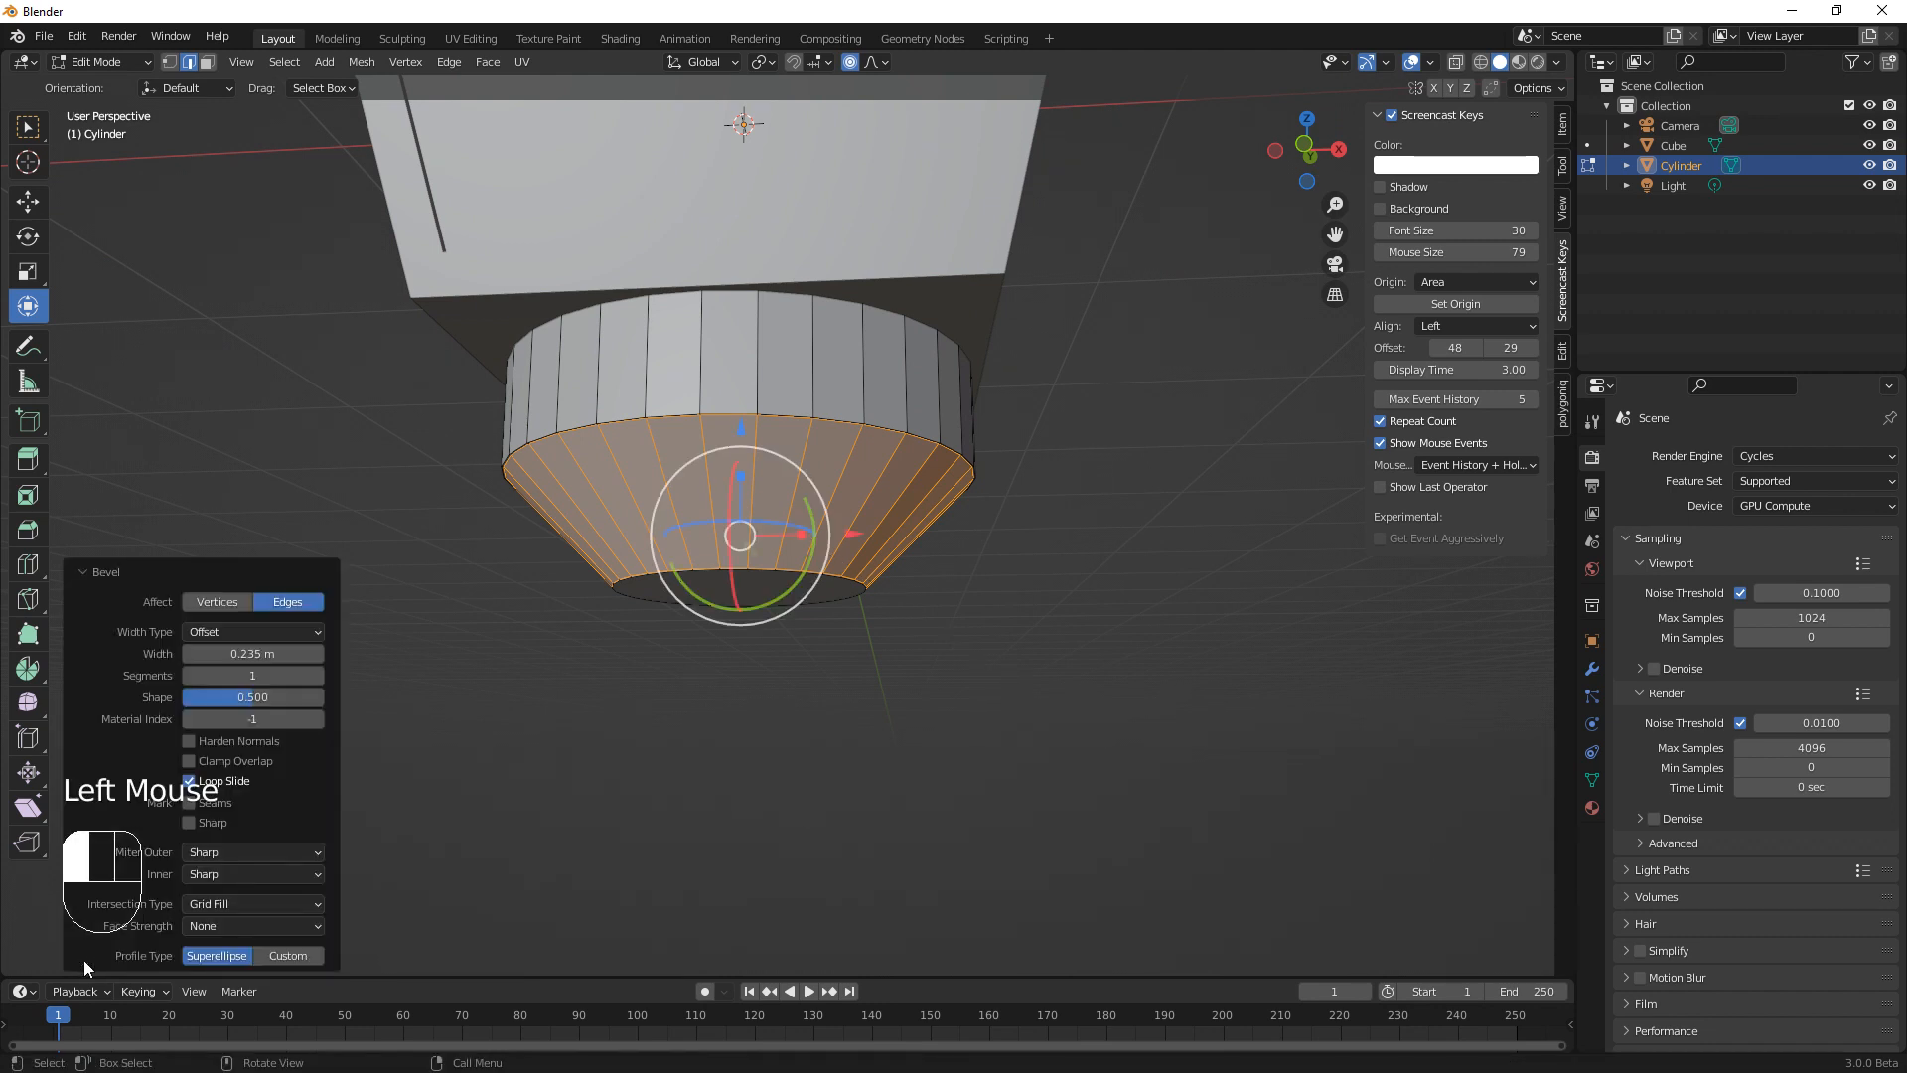
{"action": "scroll", "coordinate": [169, 920], "scroll_direction": "down", "scroll_amount": 2}
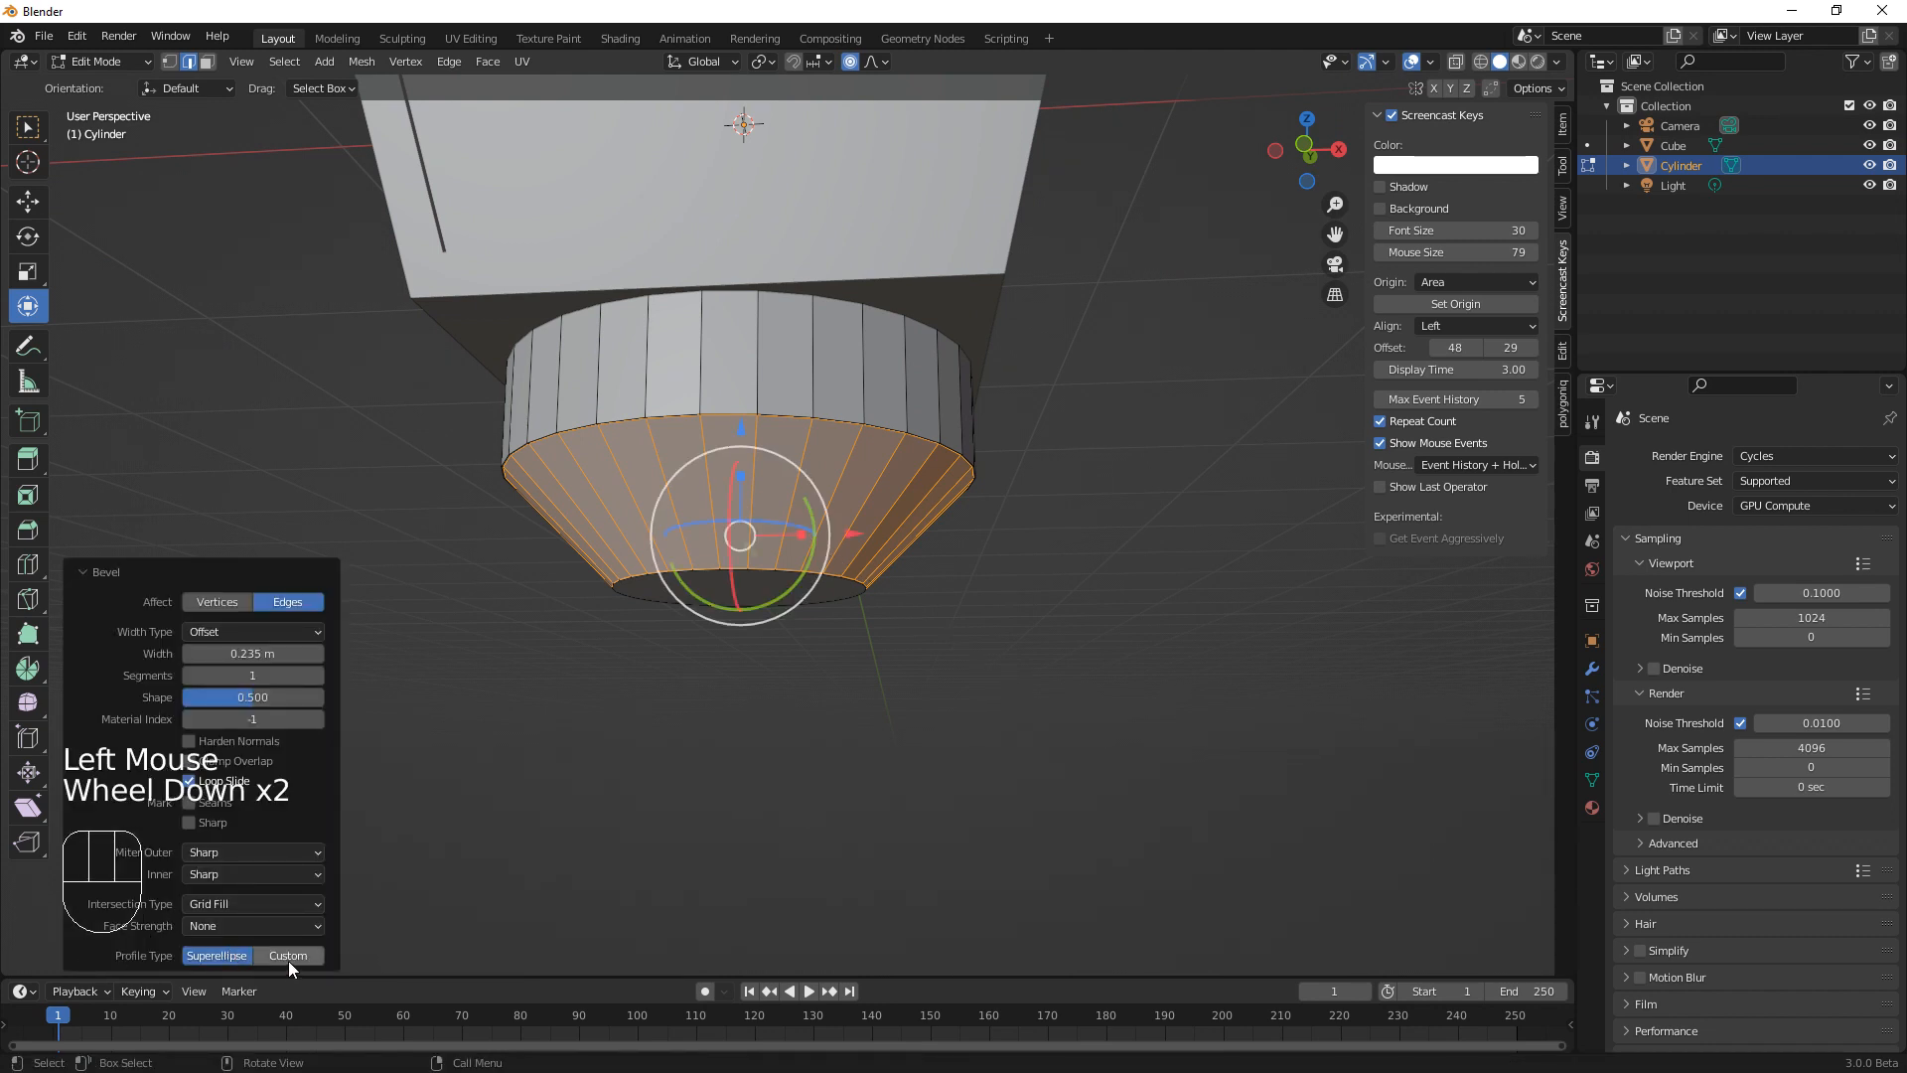
{"action": "left_click", "coordinate": [317, 676]}
{"action": "left_click", "coordinate": [318, 676]}
{"action": "left_click", "coordinate": [317, 676]}
{"action": "left_click", "coordinate": [318, 676]}
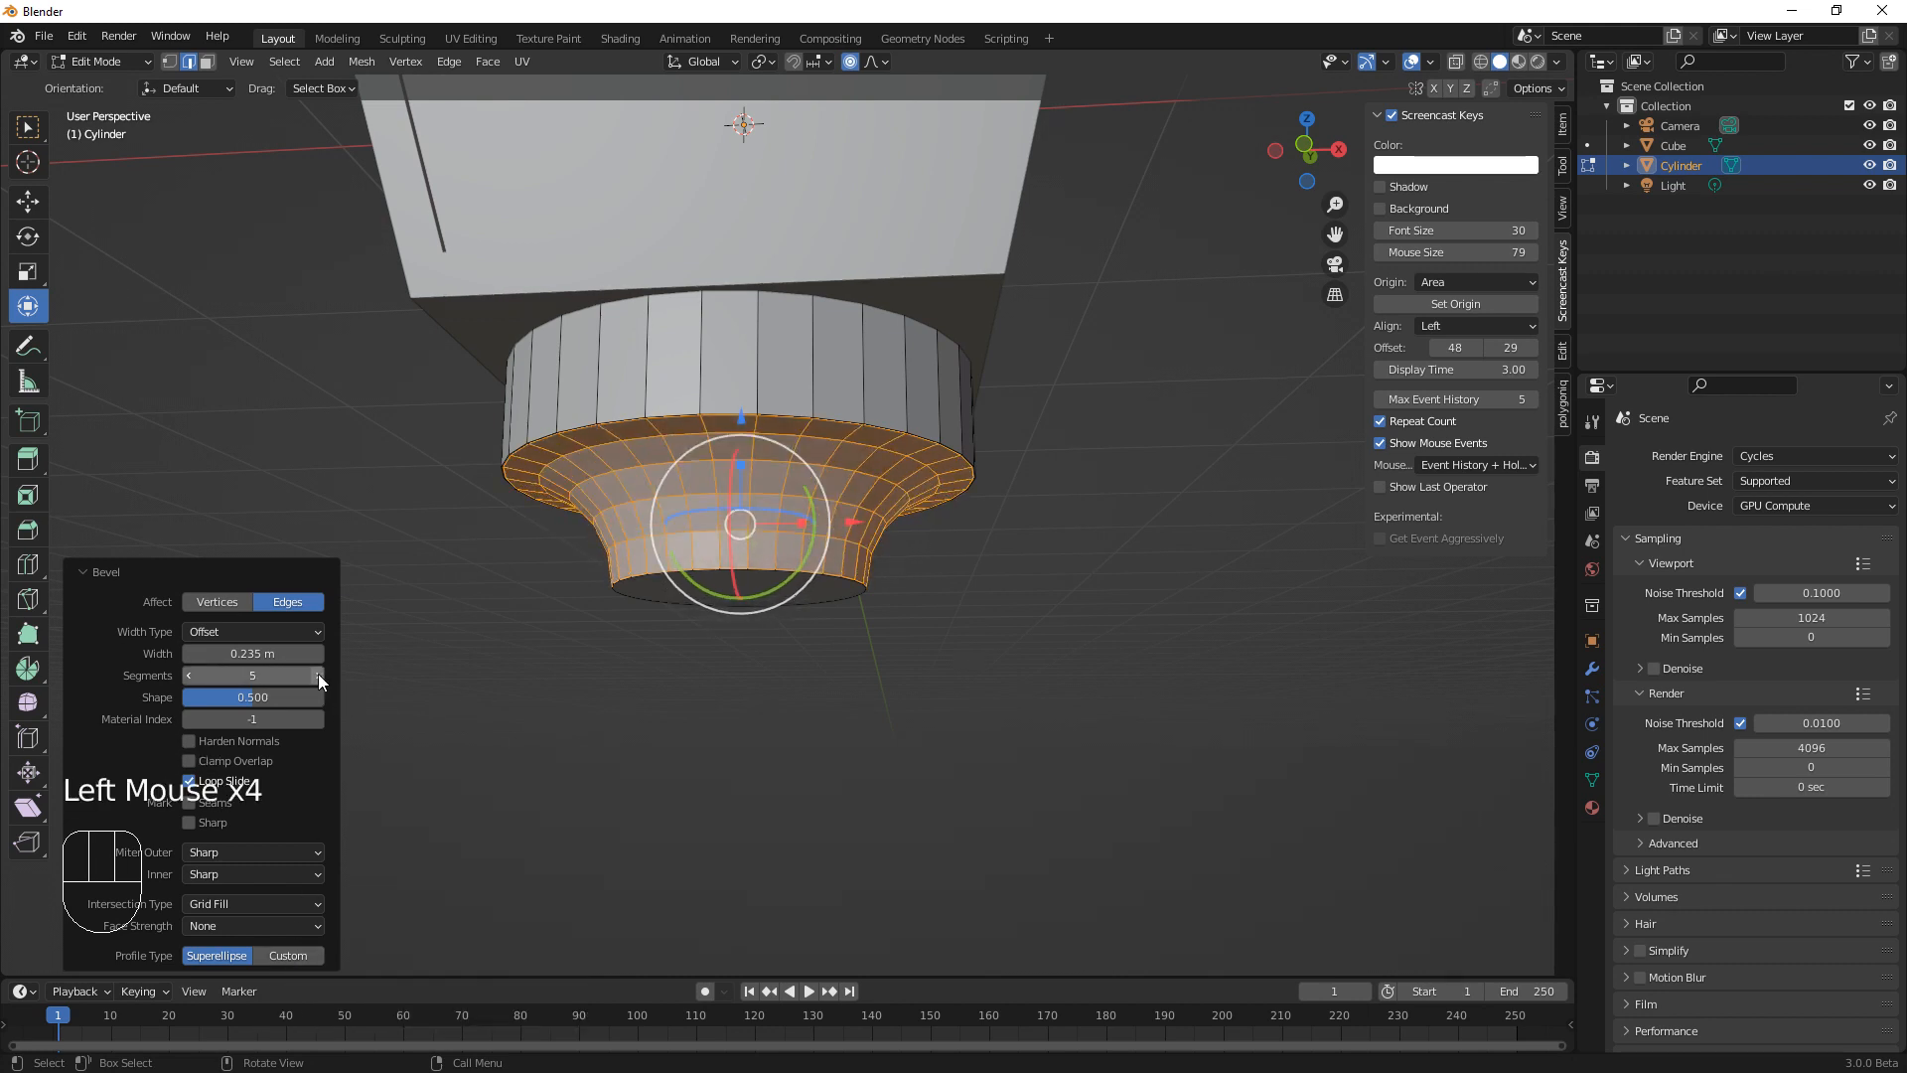
{"action": "left_click", "coordinate": [318, 675]}
{"action": "left_click", "coordinate": [318, 676]}
{"action": "left_click", "coordinate": [318, 676]}
{"action": "left_click", "coordinate": [318, 676]}
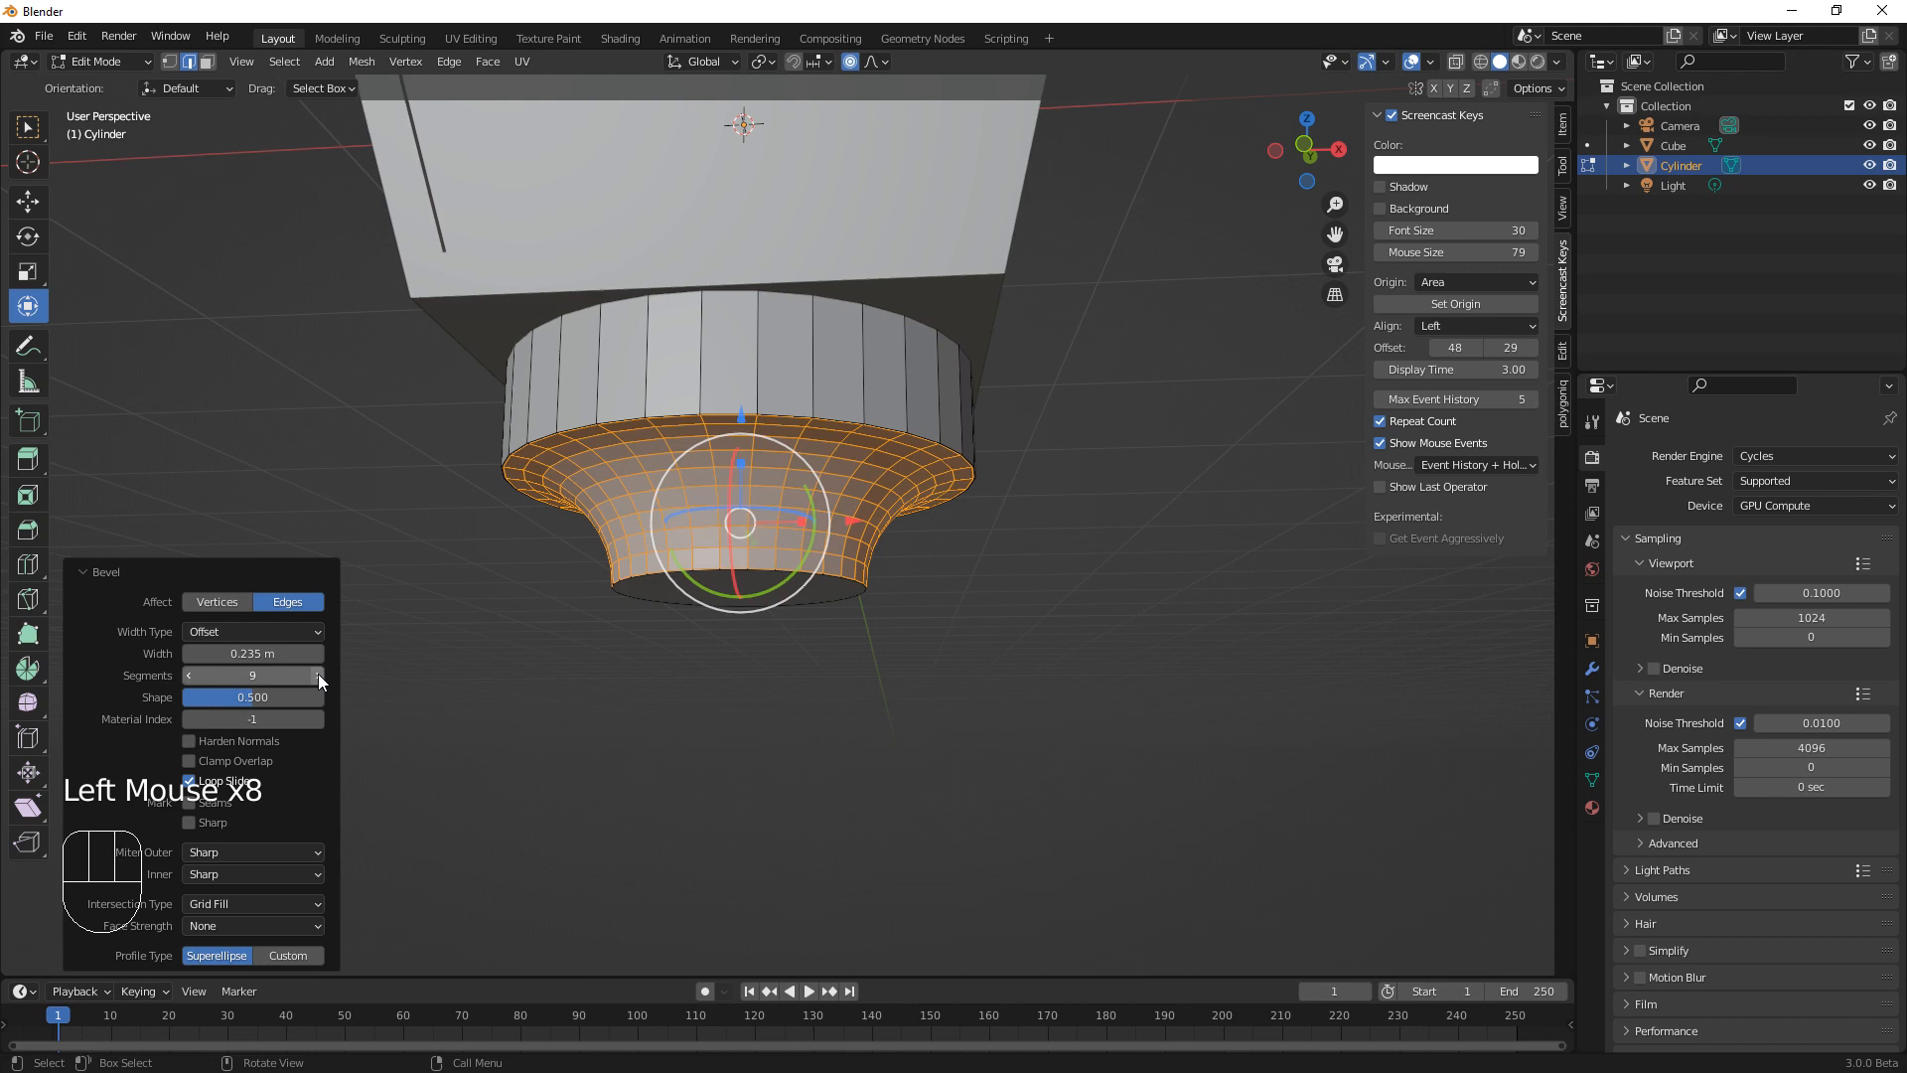
{"action": "left_click", "coordinate": [318, 676]}
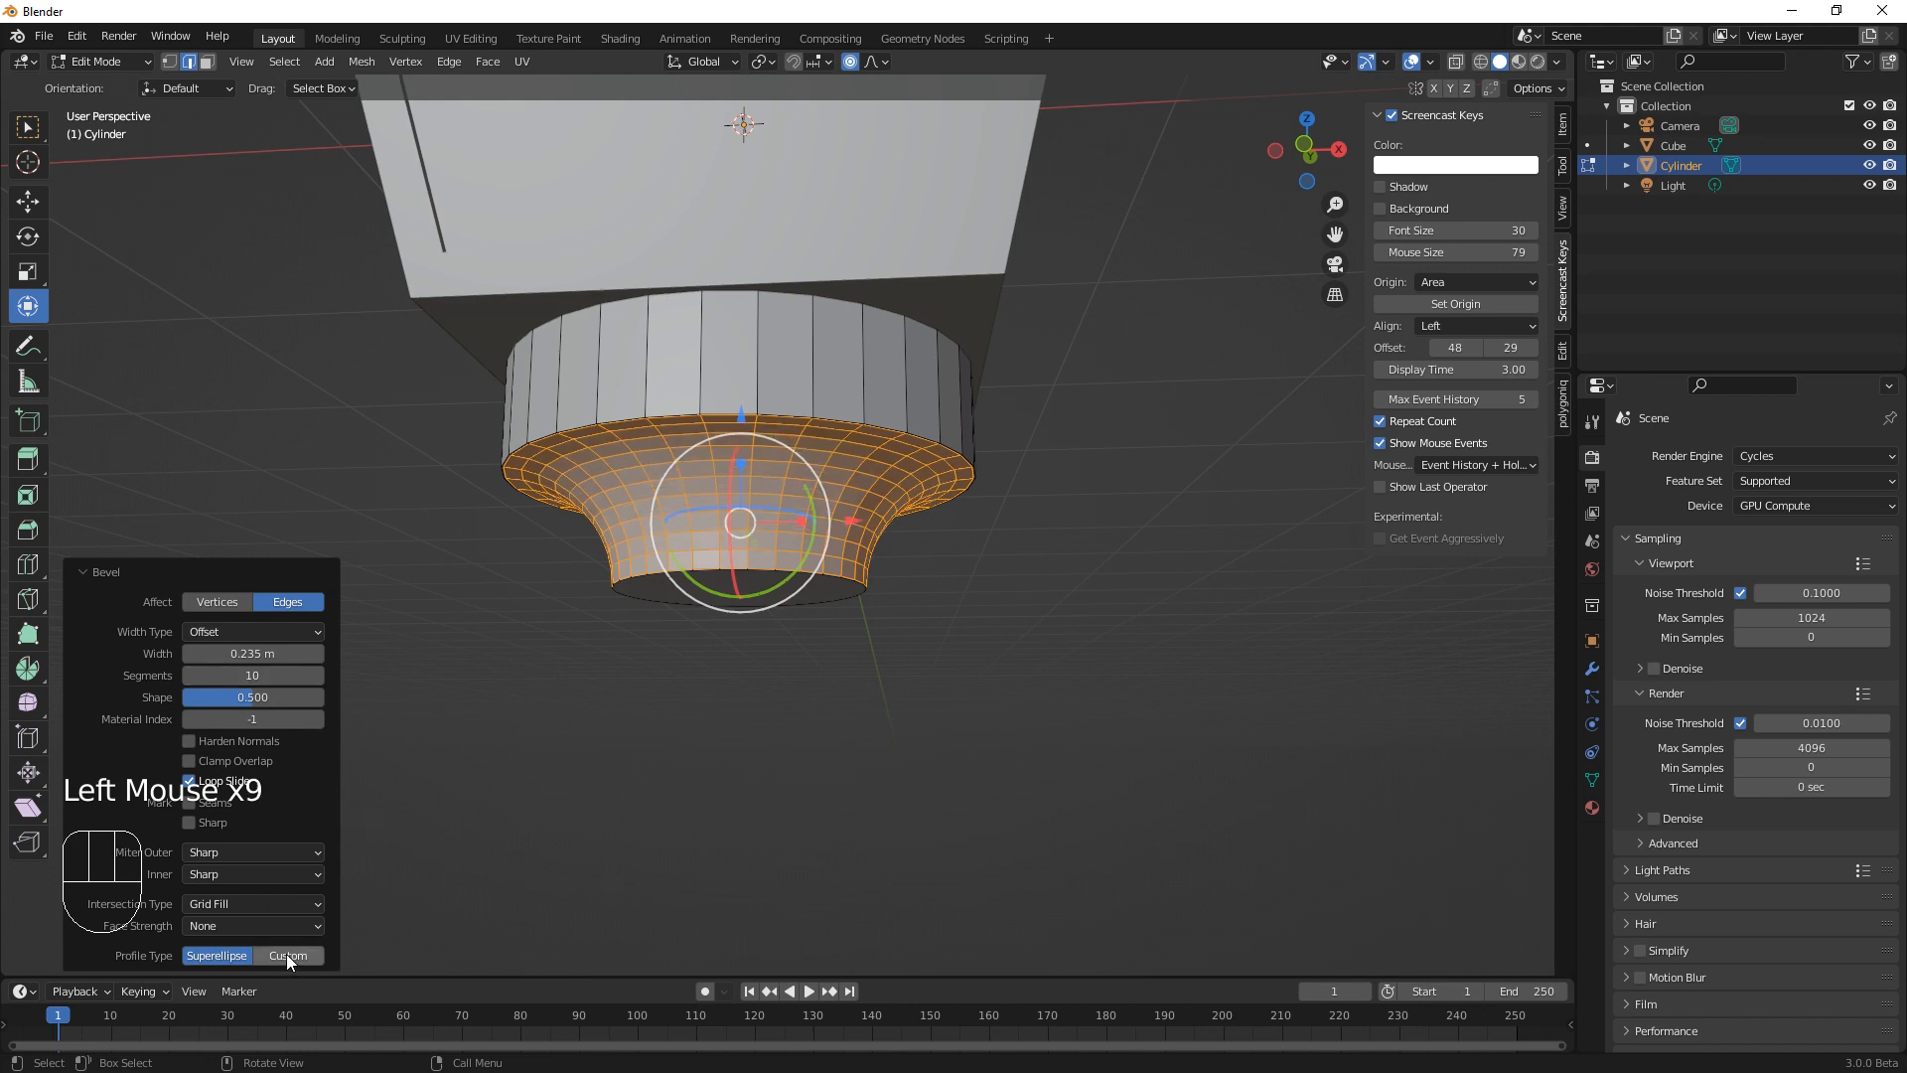
Switch the neck bevel to a custom profile using the Cornice Molding preset
{"action": "left_click", "coordinate": [286, 953]}
{"action": "left_click", "coordinate": [142, 643]}
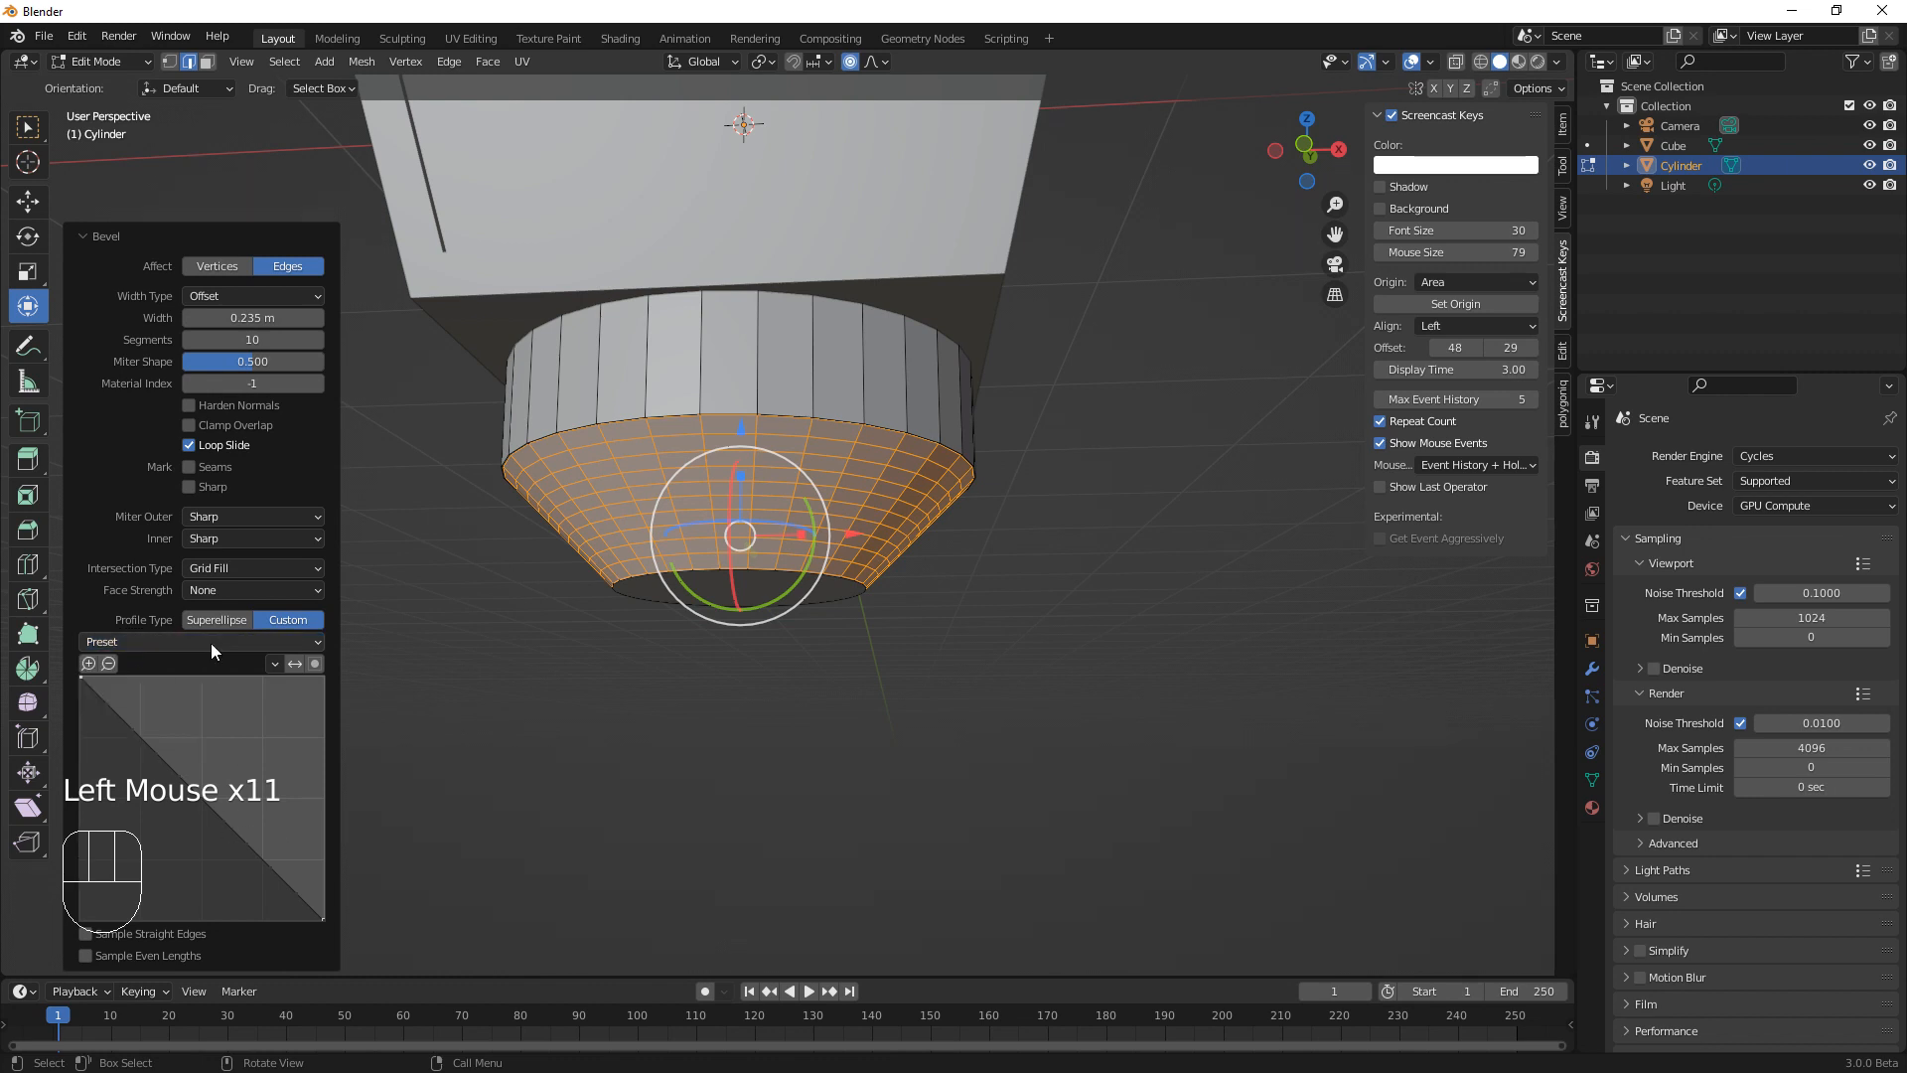
{"action": "left_click_drag", "start_coordinate": [194, 644], "coordinate": [184, 700]}
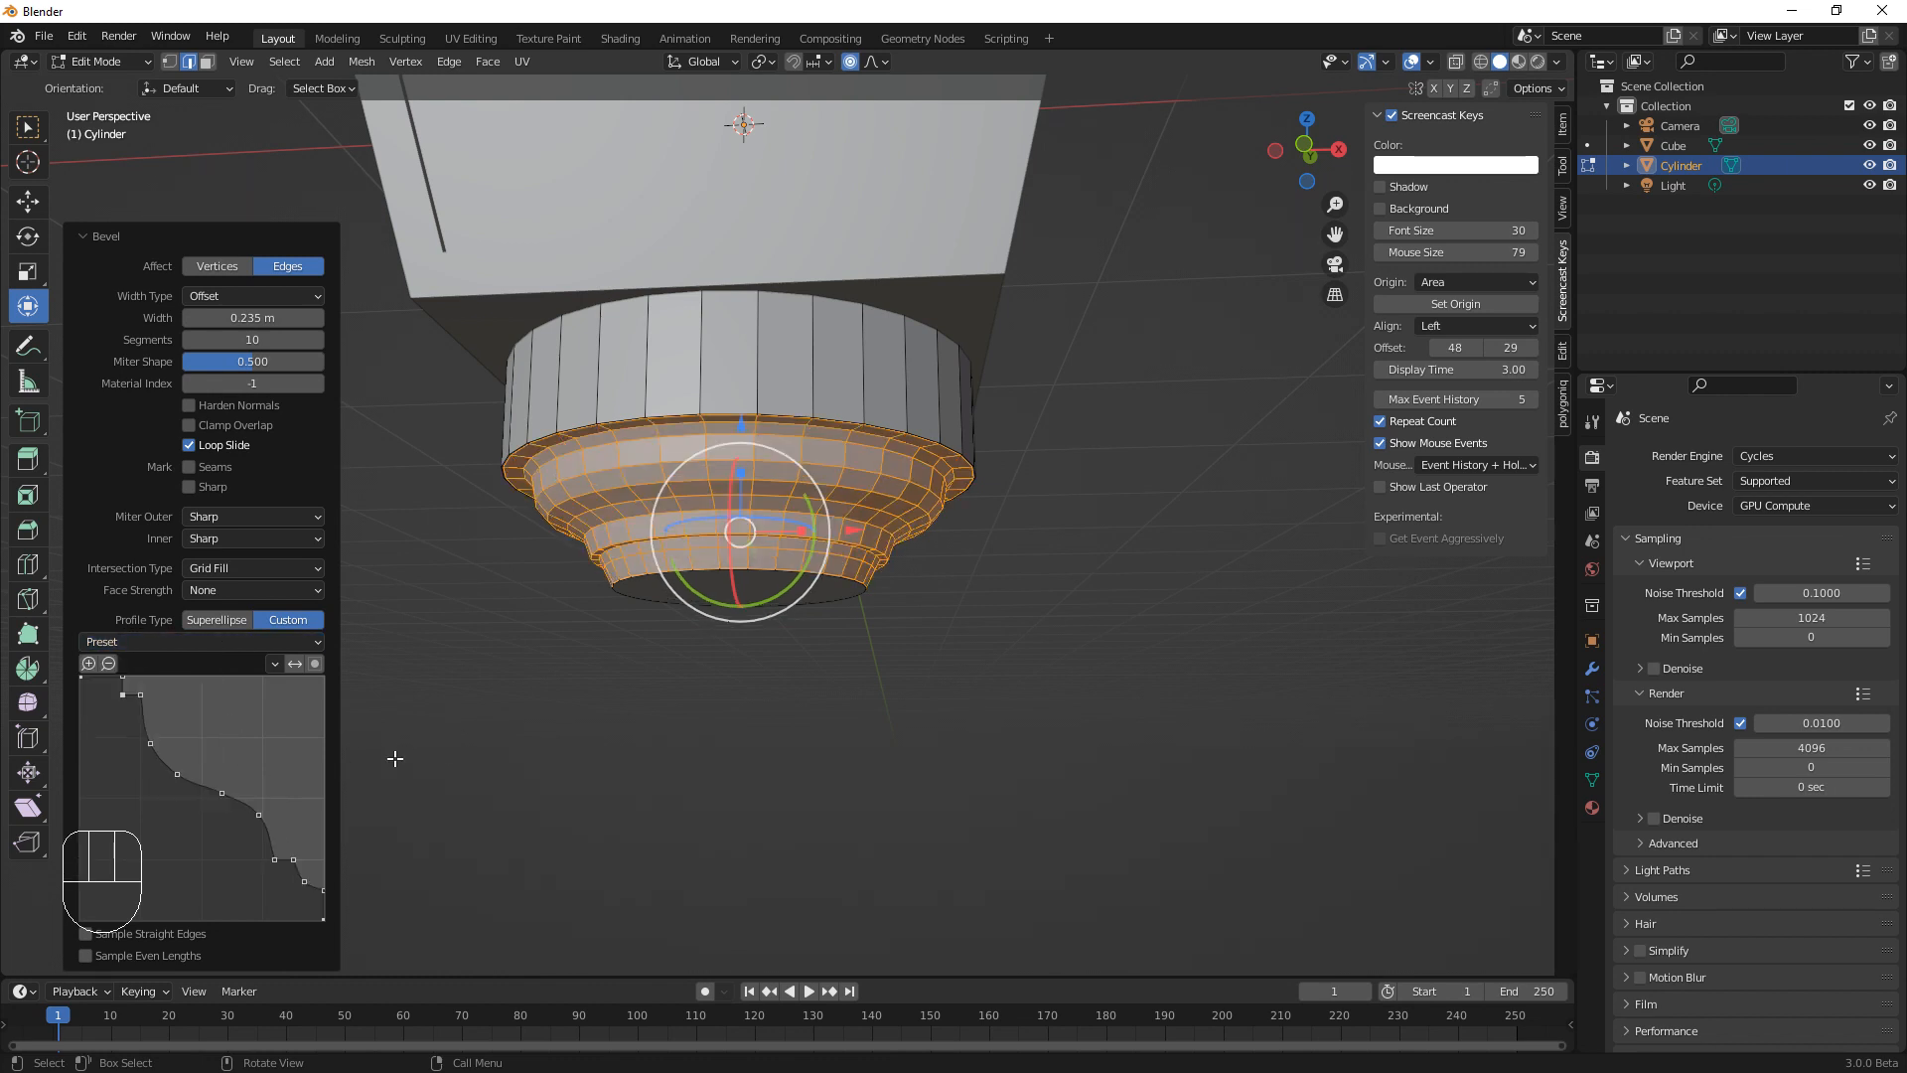
Try the Crown Molding and Support Loops presets on the neck bevel's custom profile
{"action": "left_click", "coordinate": [163, 640]}
{"action": "left_click", "coordinate": [175, 718]}
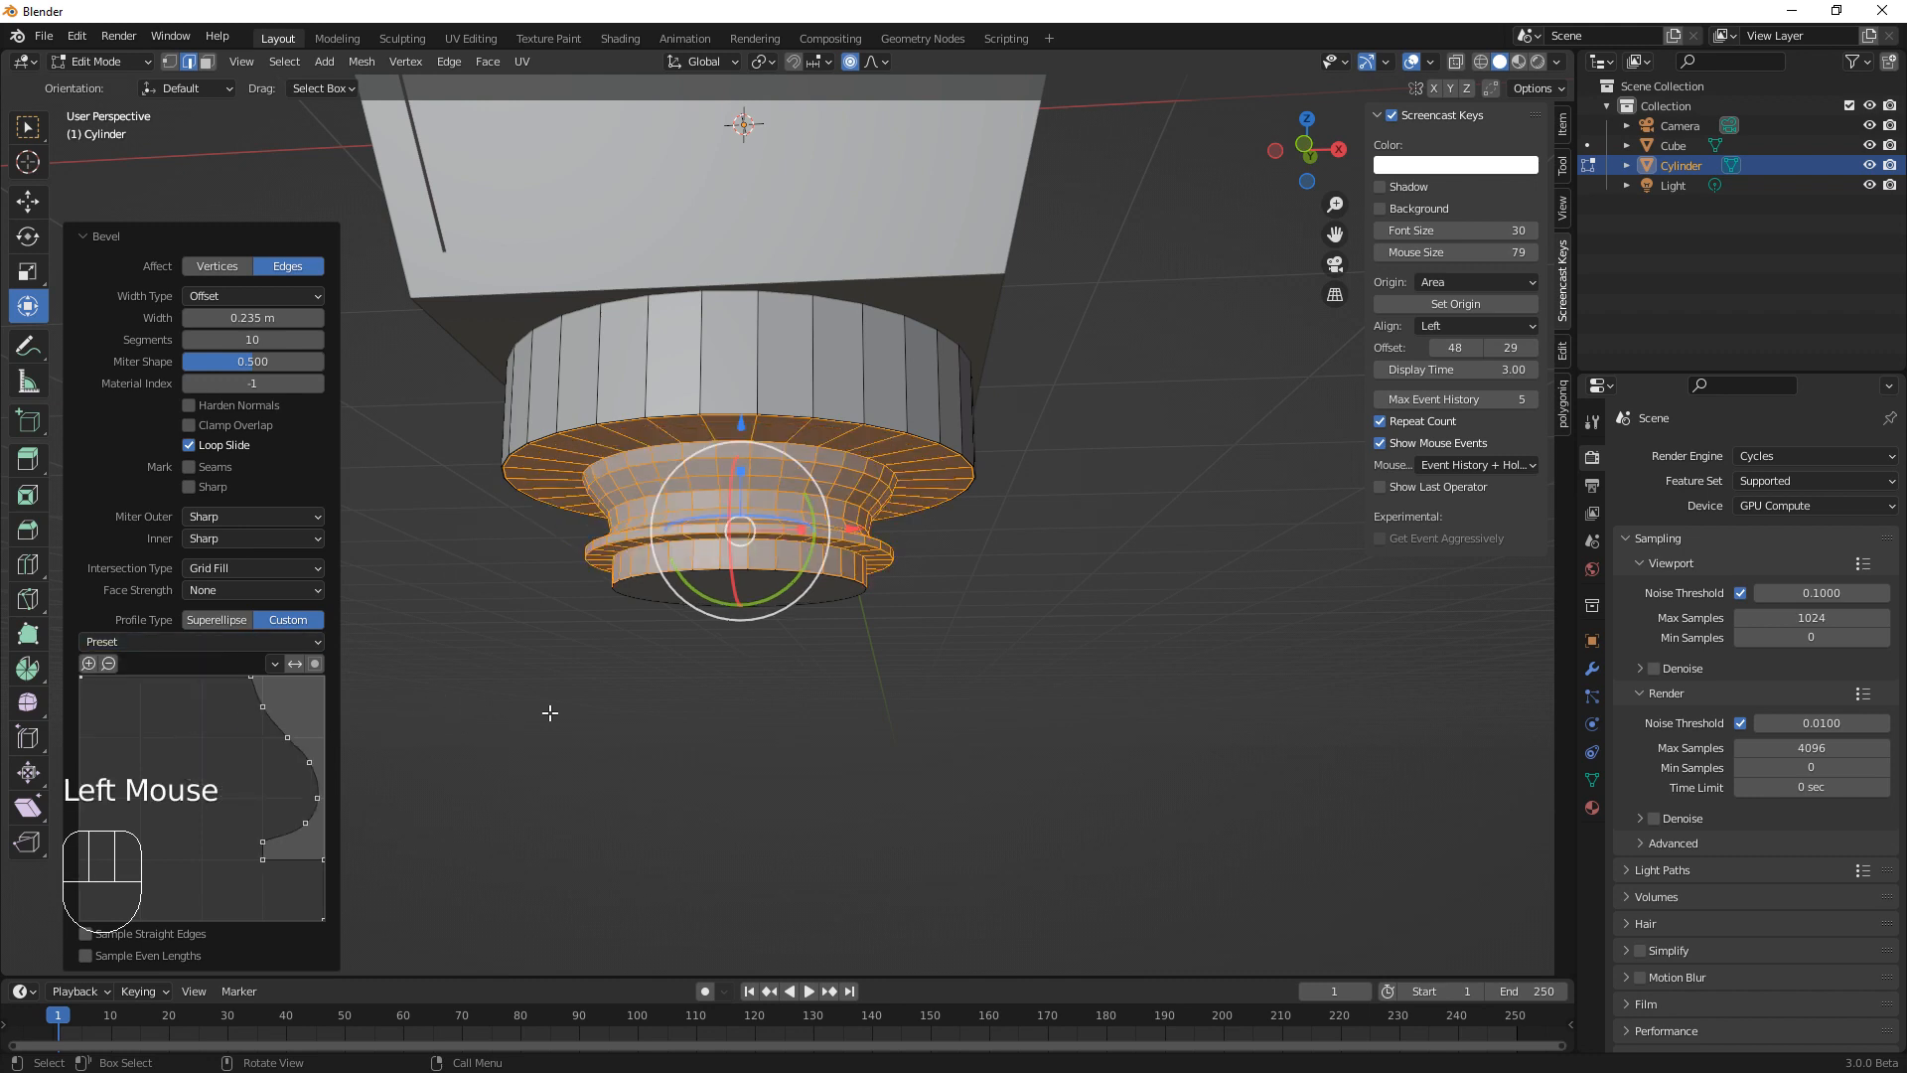
{"action": "left_click", "coordinate": [193, 643]}
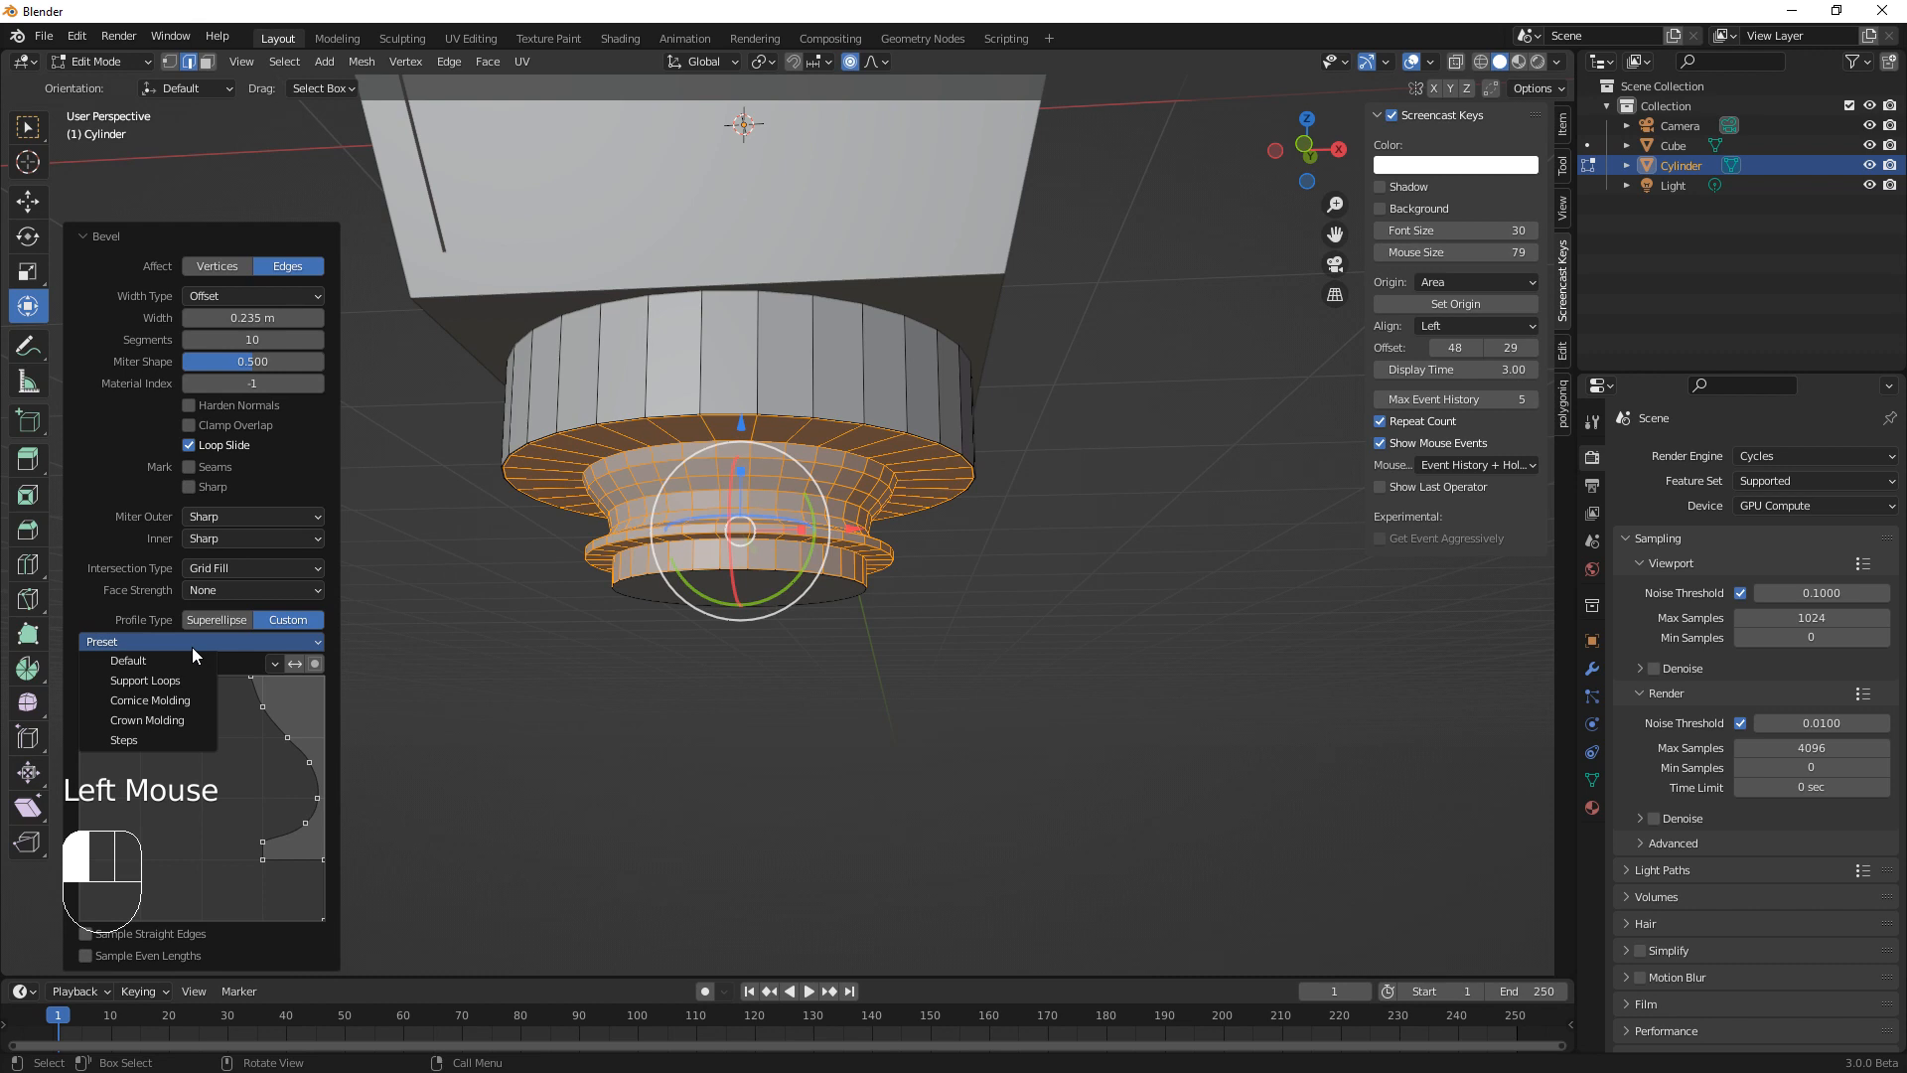
{"action": "left_click", "coordinate": [164, 664]}
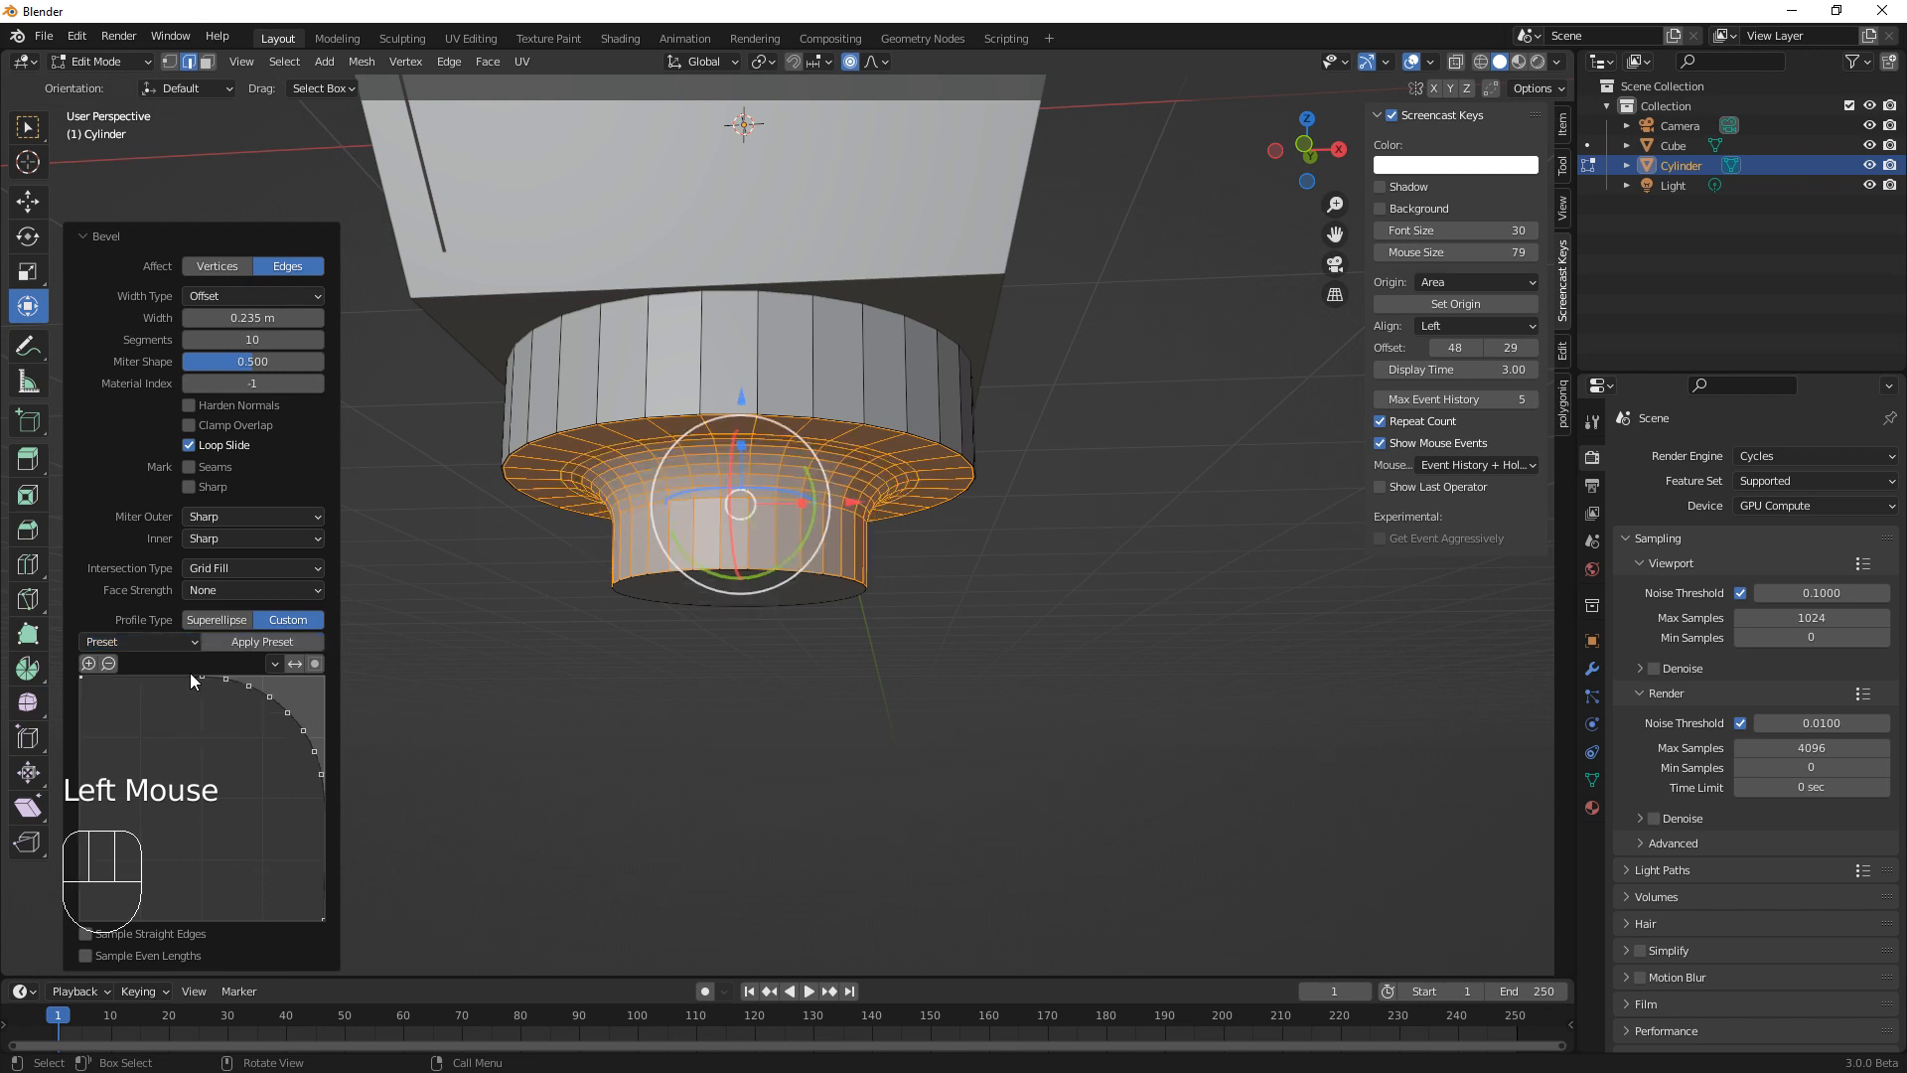
Set the neck bevel's profile preset back to Cornice Molding
{"action": "left_click", "coordinate": [174, 644]}
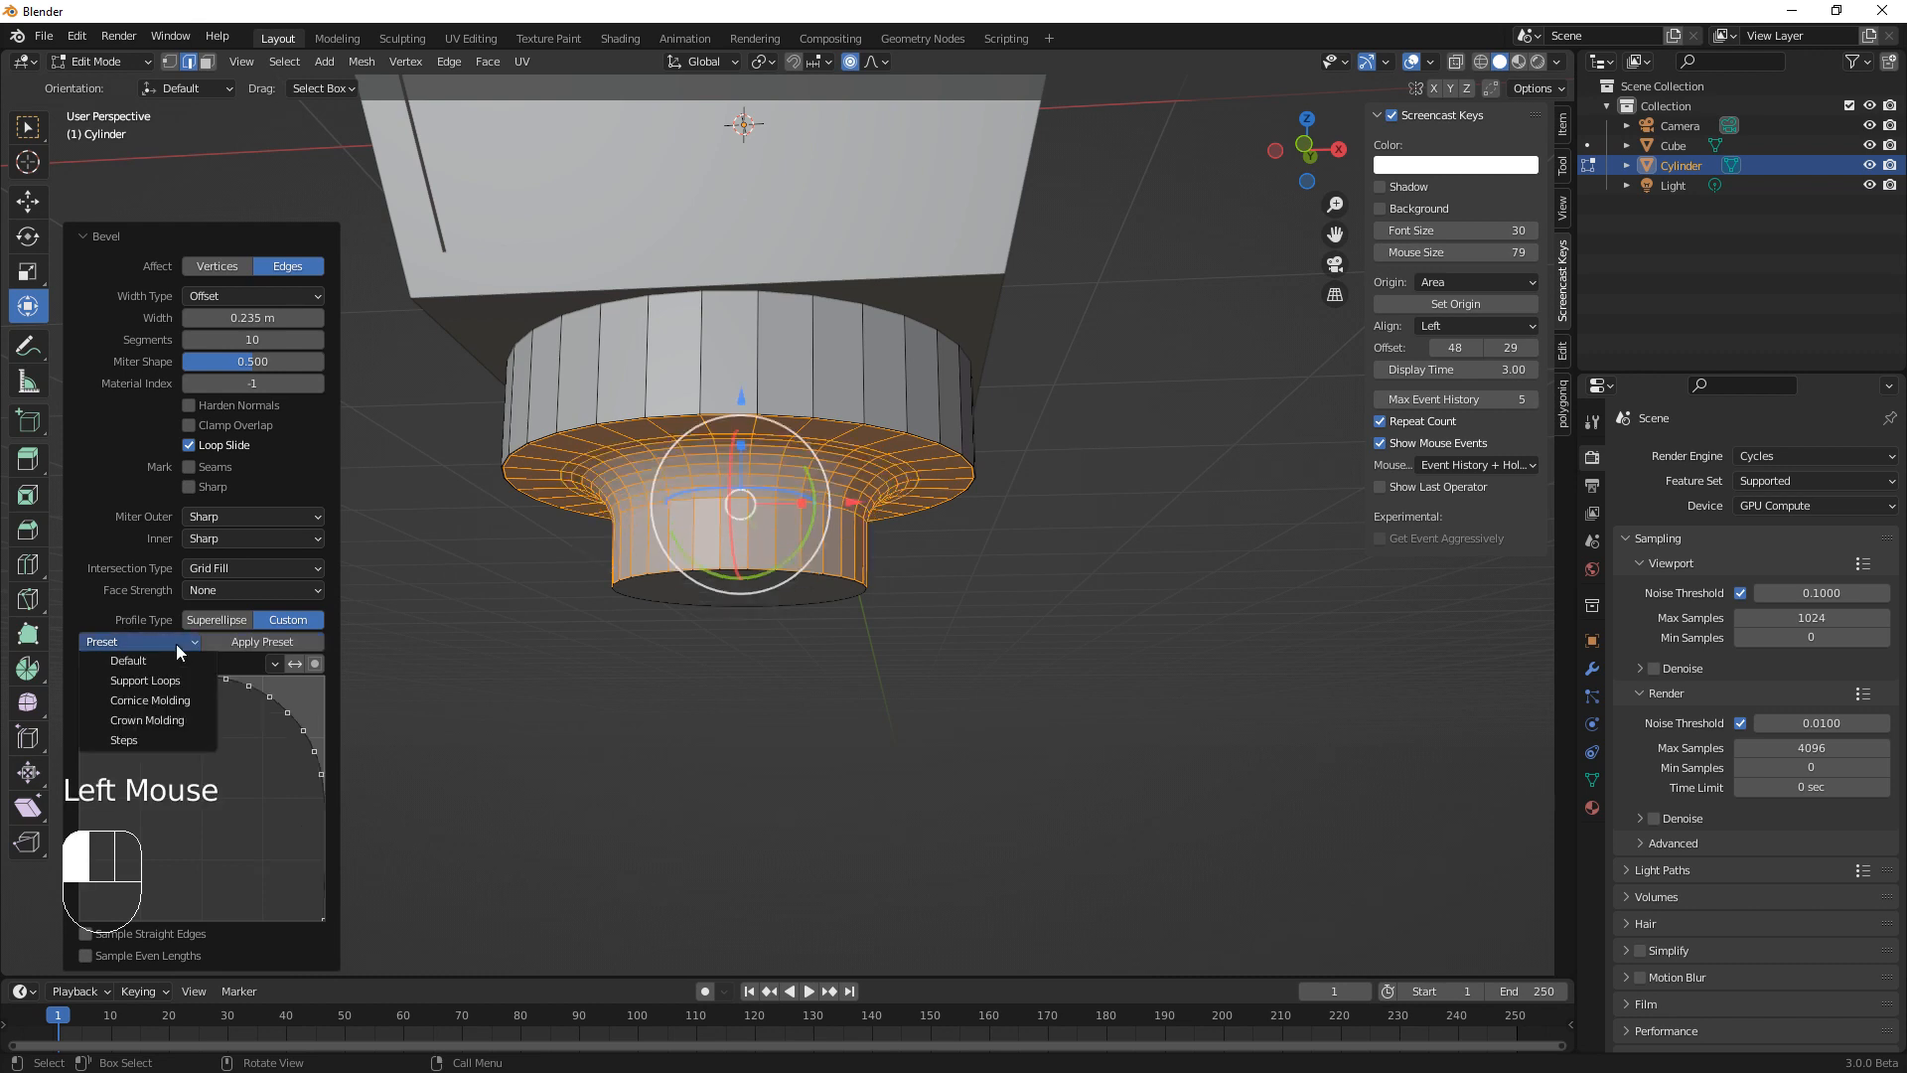
{"action": "left_click", "coordinate": [174, 706]}
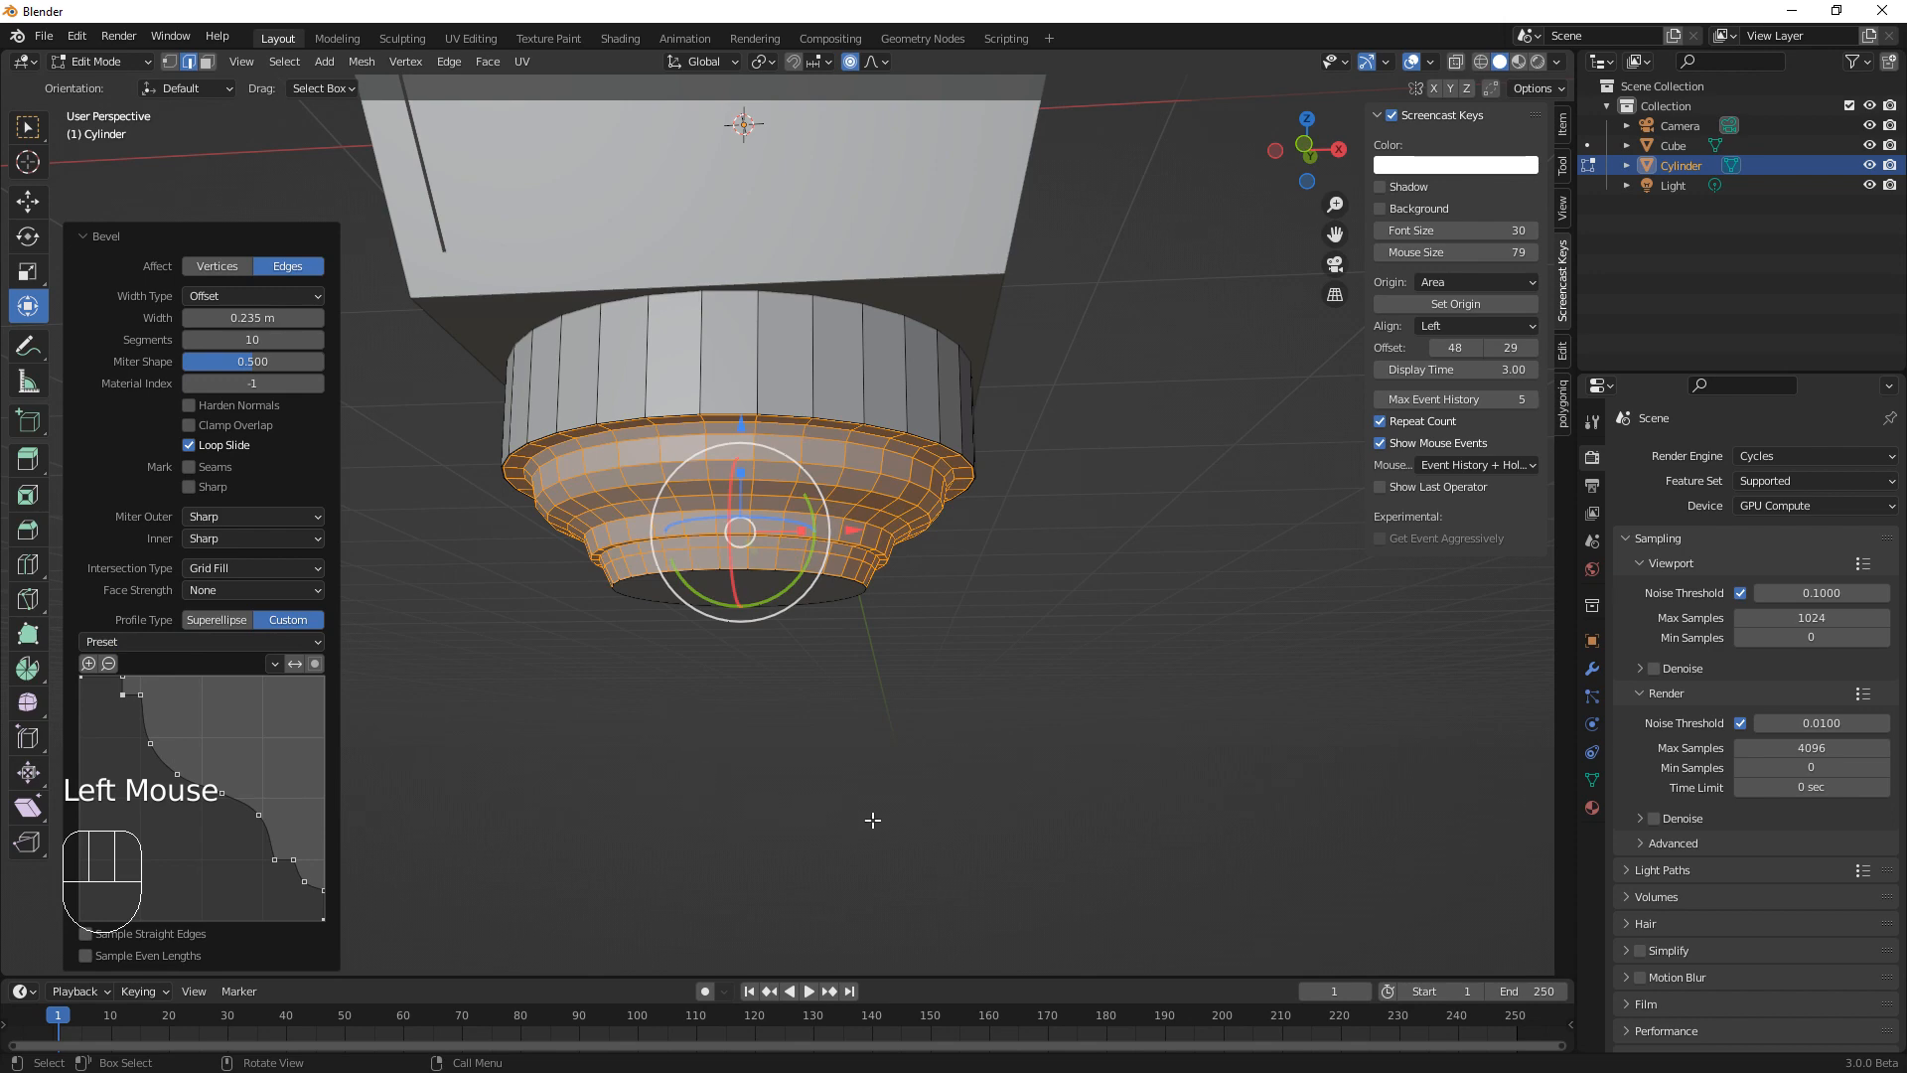
{"action": "middle_click_drag", "start_coordinate": [930, 793], "coordinate": [978, 701]}
{"action": "middle_click_drag", "start_coordinate": [959, 699], "coordinate": [820, 733]}
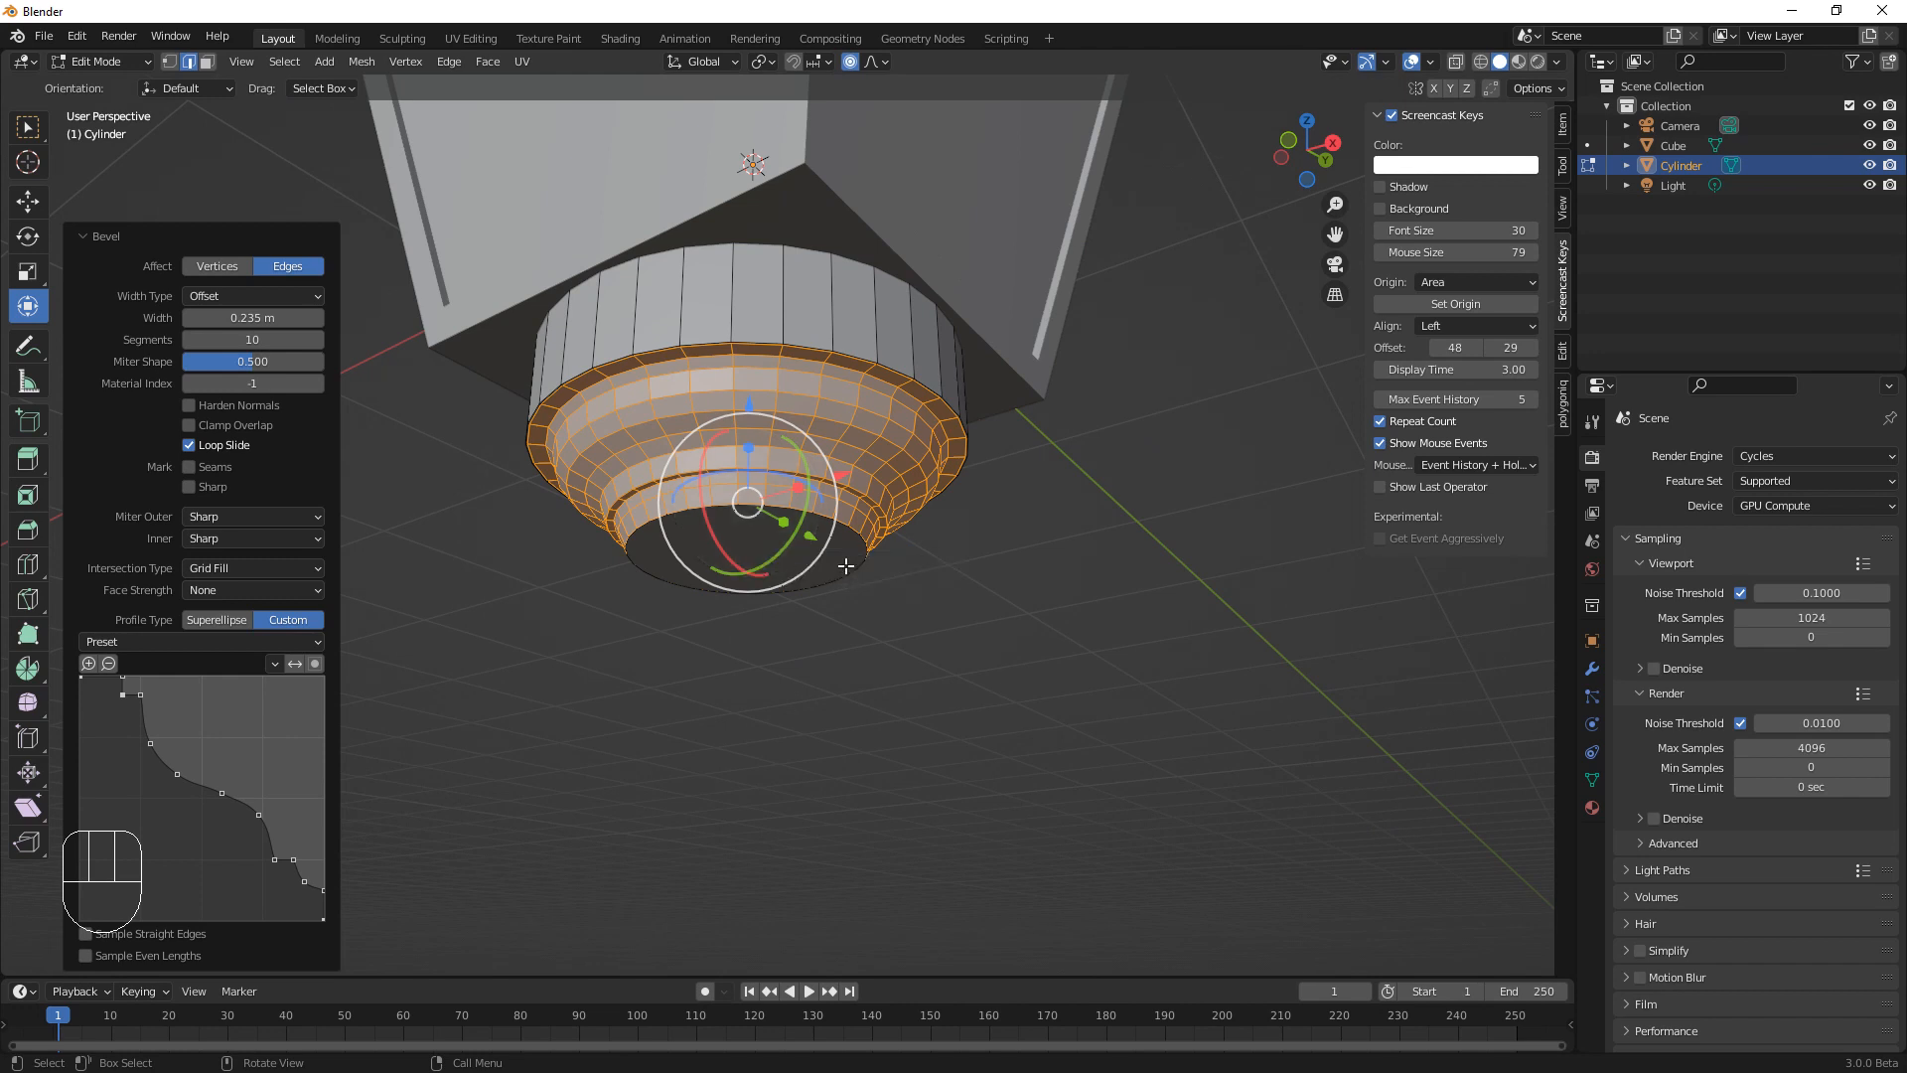
Select the base's bottom face and lower it about 0.048 m along Z with proportional editing off
{"action": "left_click", "coordinate": [779, 550]}
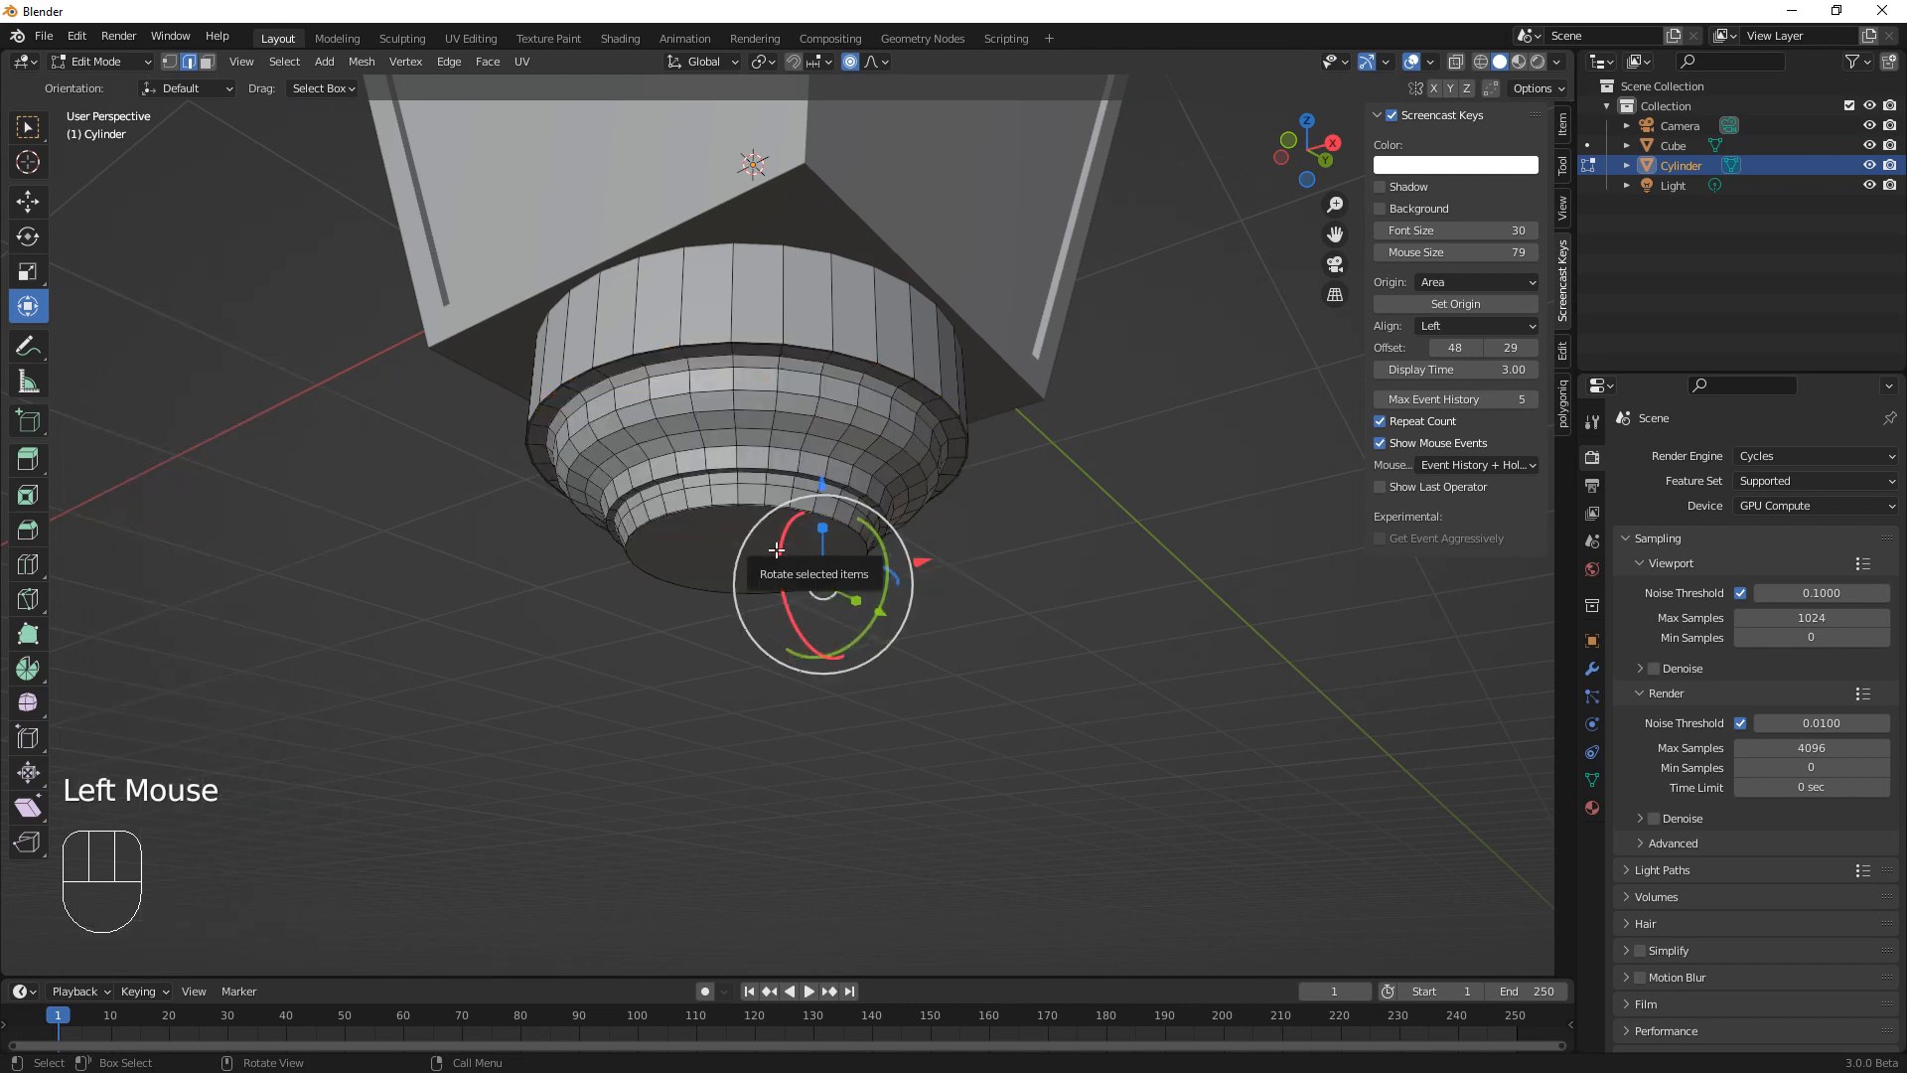
{"action": "key", "text": "3"}
{"action": "left_click", "coordinate": [760, 554]}
{"action": "middle_click", "coordinate": [845, 690]}
{"action": "middle_click_drag", "start_coordinate": [846, 691], "coordinate": [851, 681]}
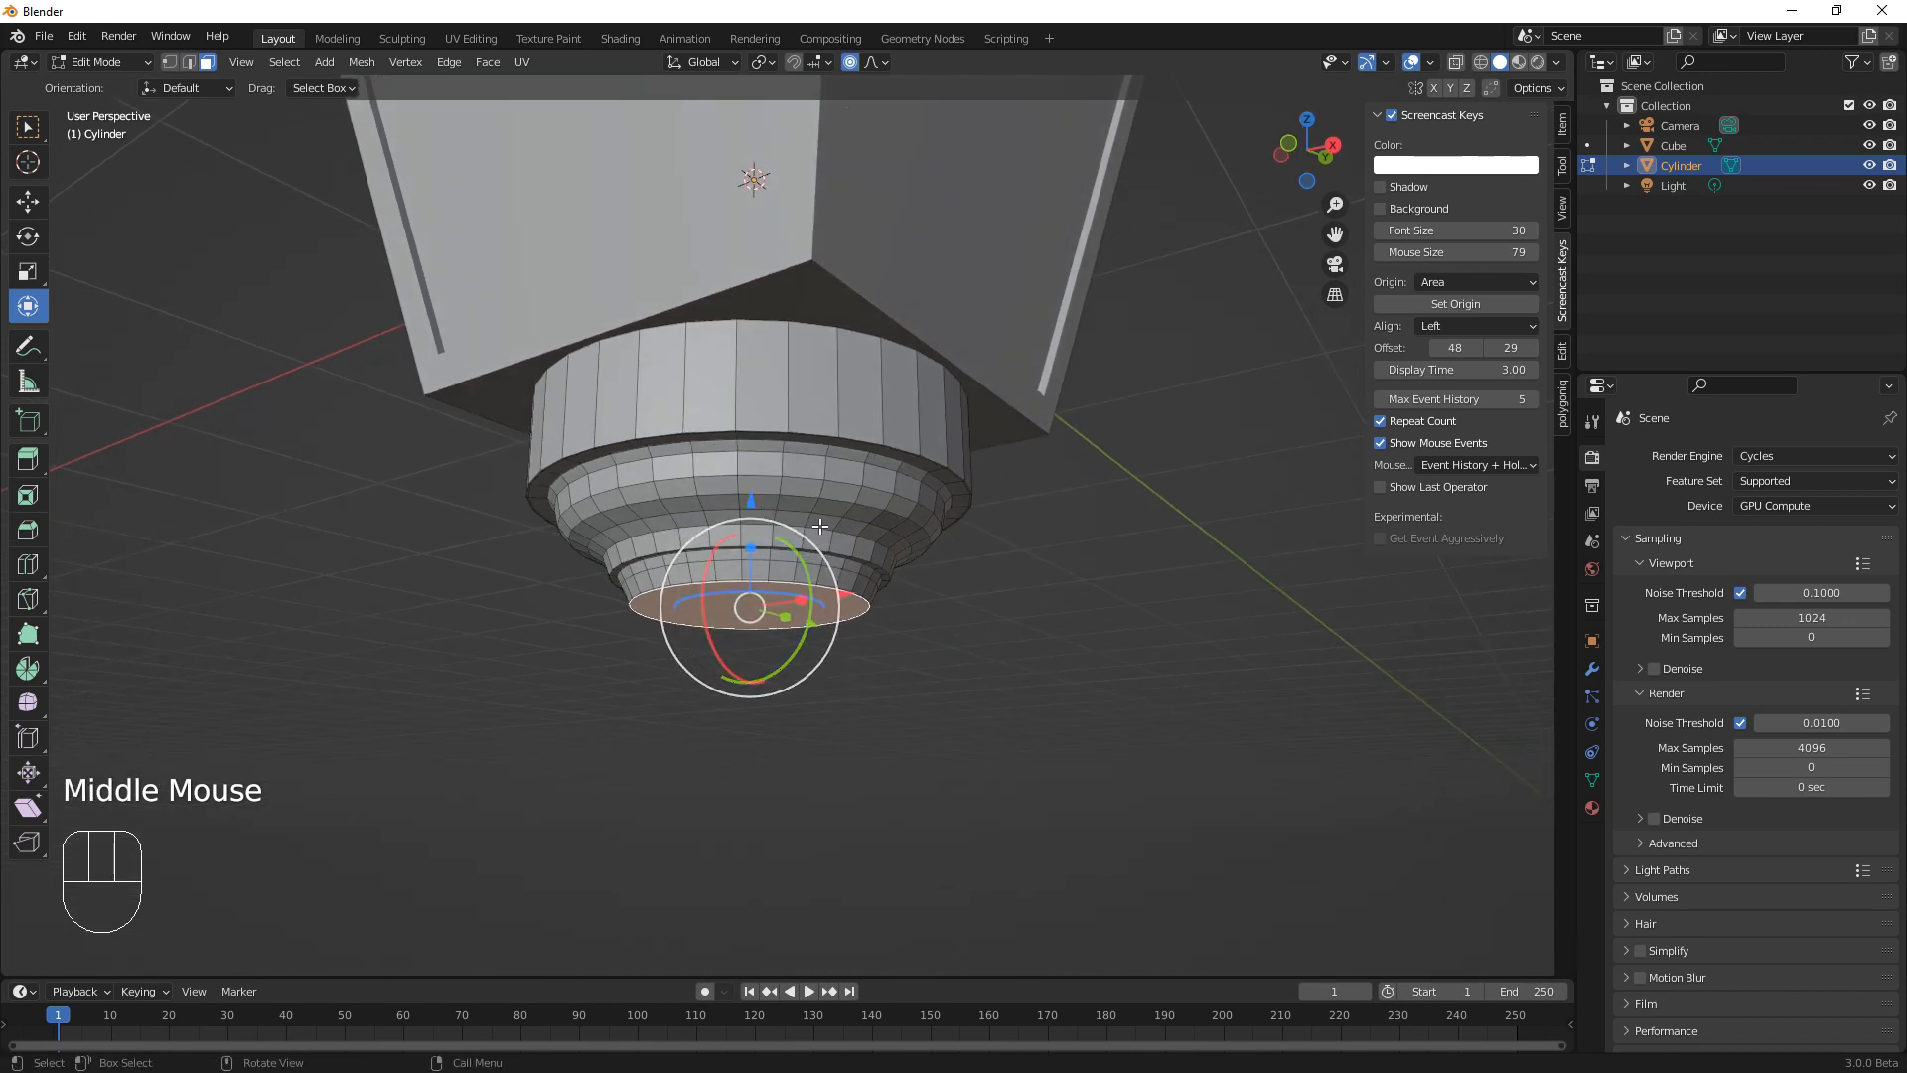
{"action": "left_click_drag", "start_coordinate": [766, 507], "coordinate": [751, 507]}
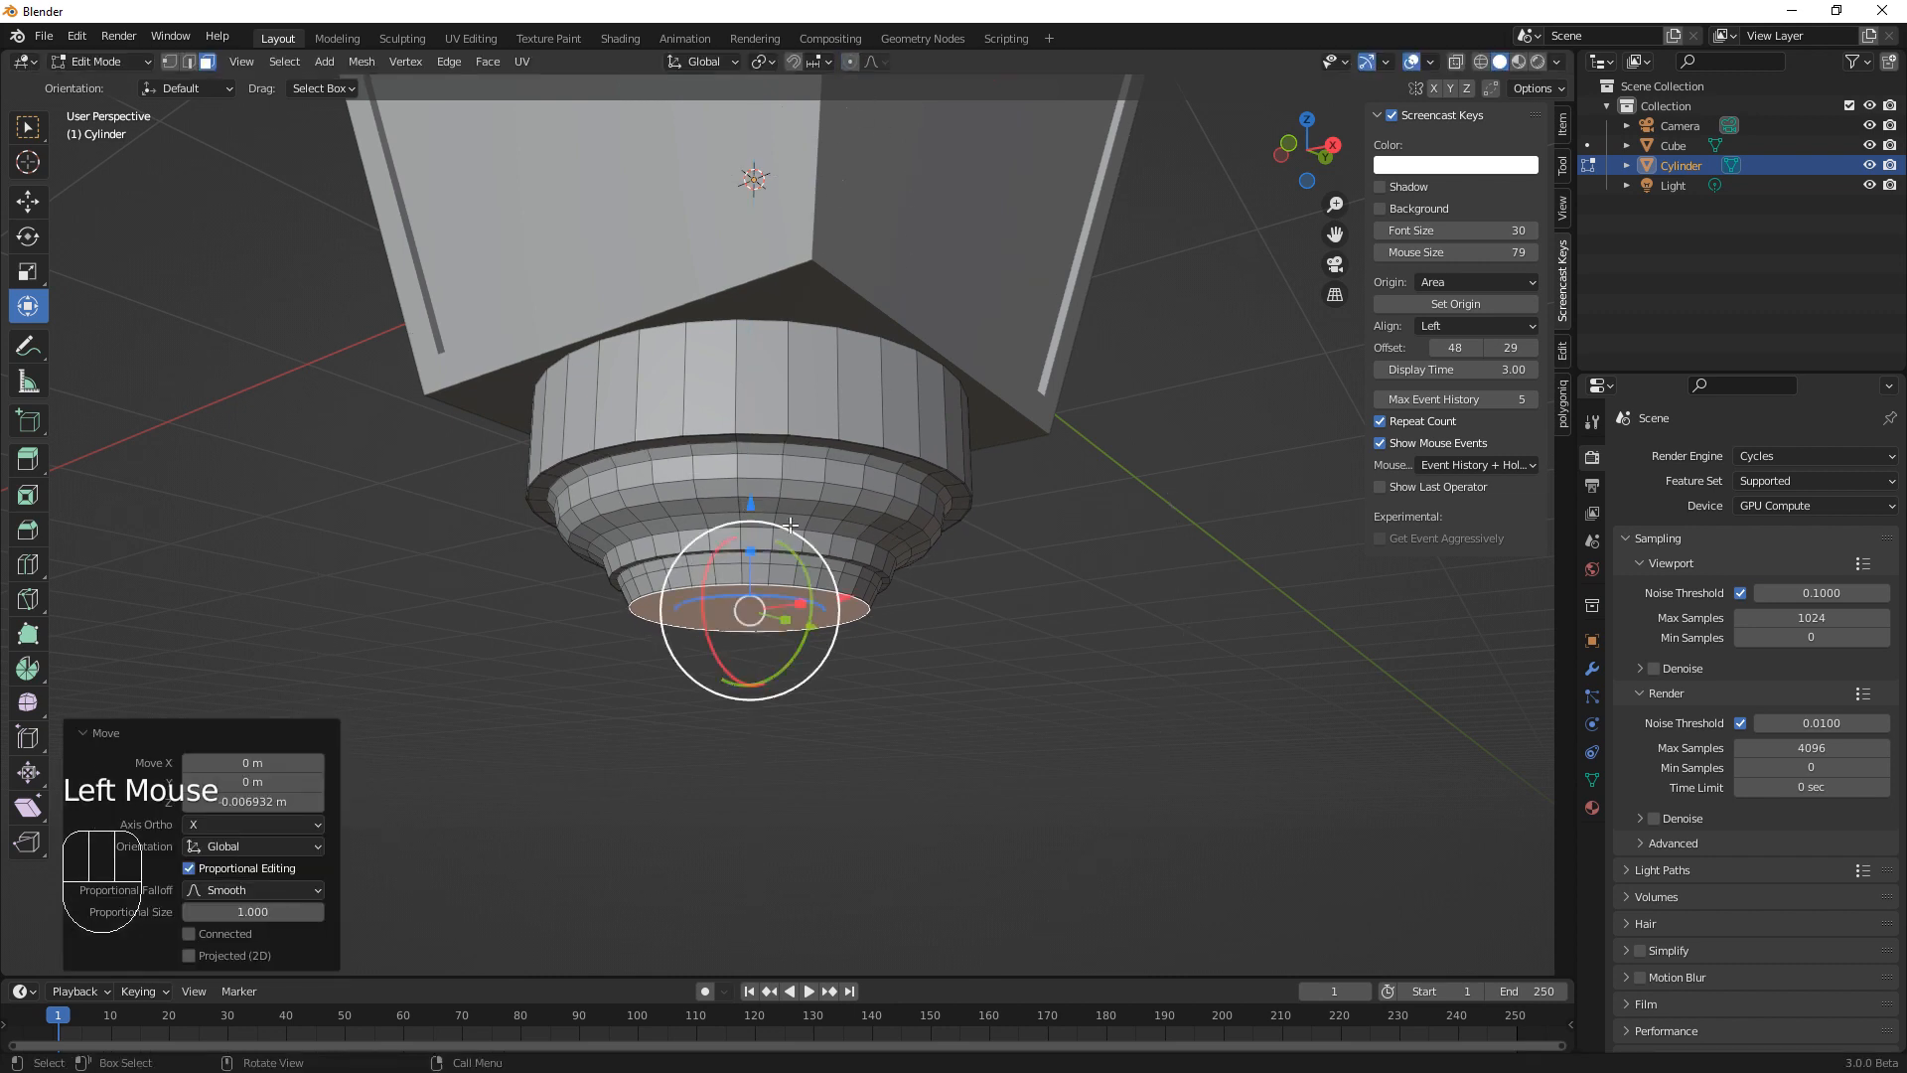
{"action": "left_click_drag", "start_coordinate": [752, 507], "coordinate": [745, 529]}
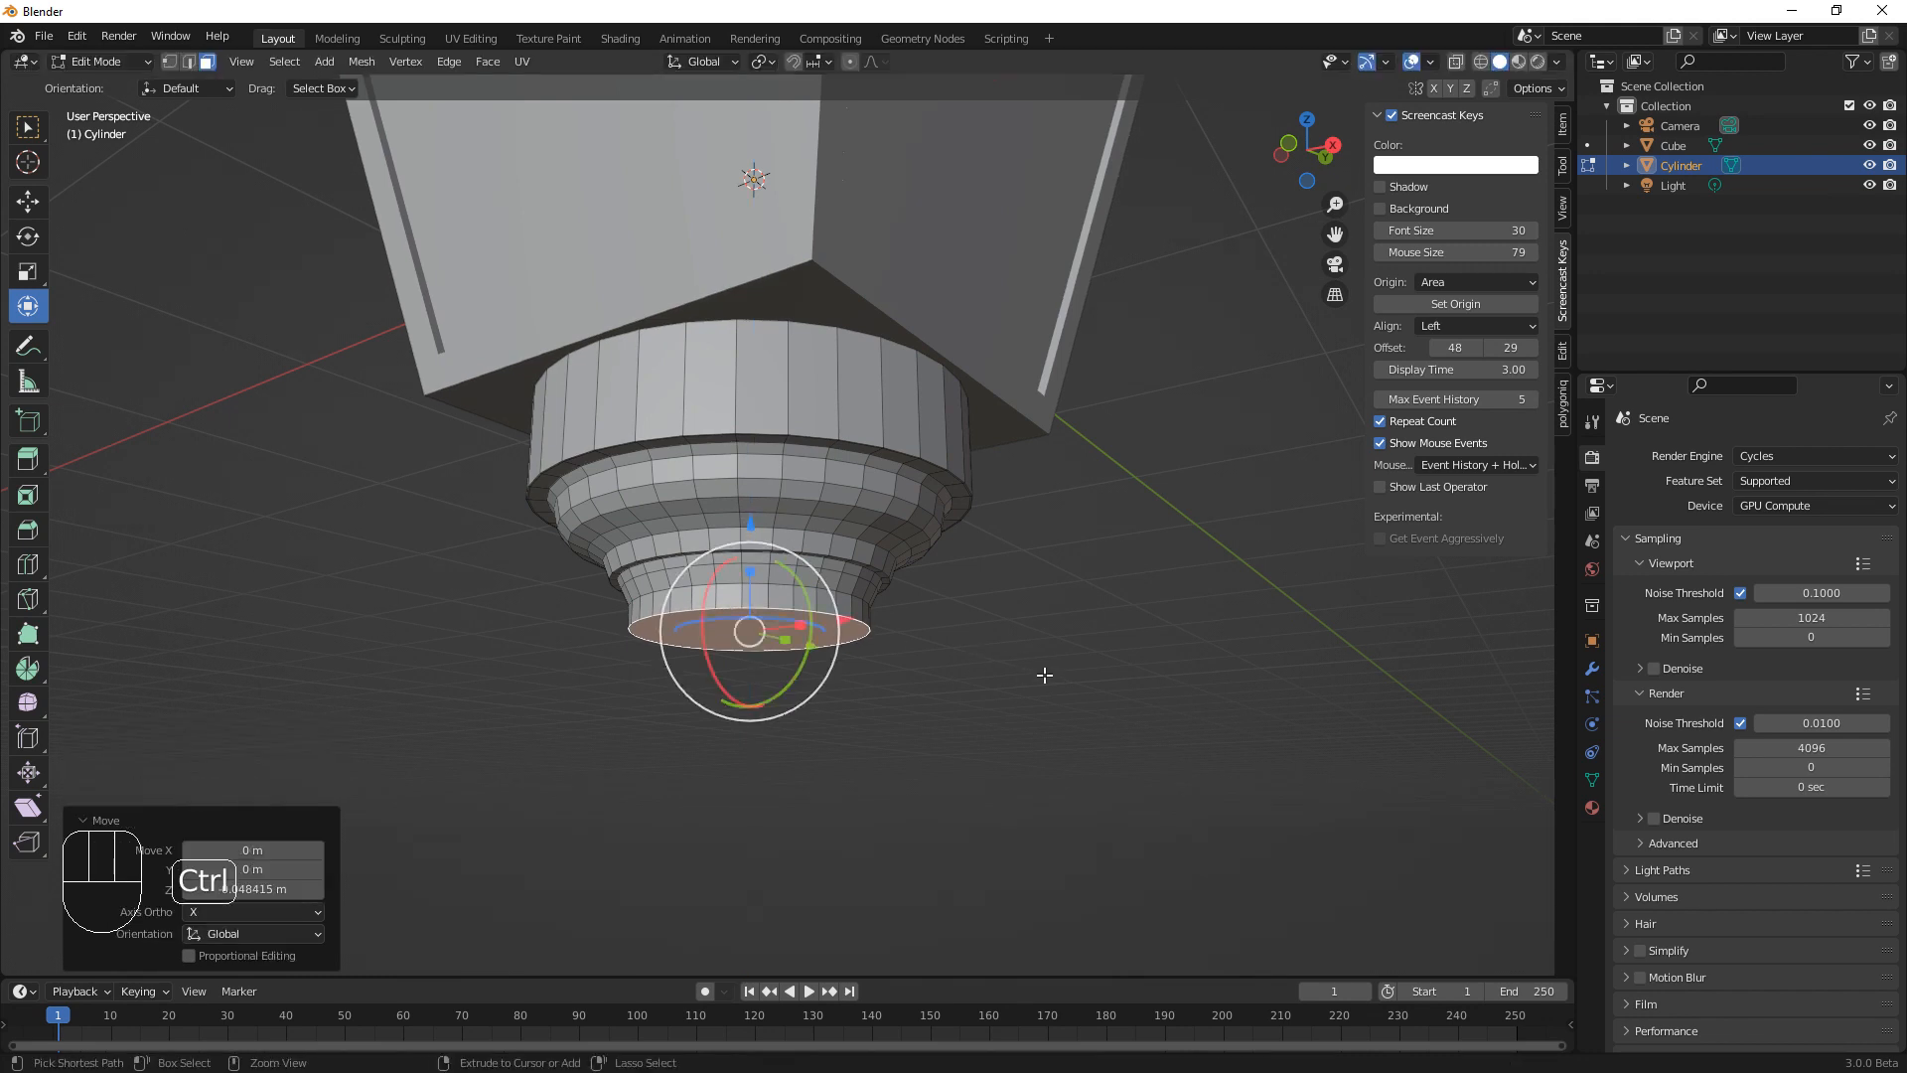
Bevel the bottom rim of the base by about 0.037 m with a Superellipse profile
{"action": "key", "text": "ctrl+b"}
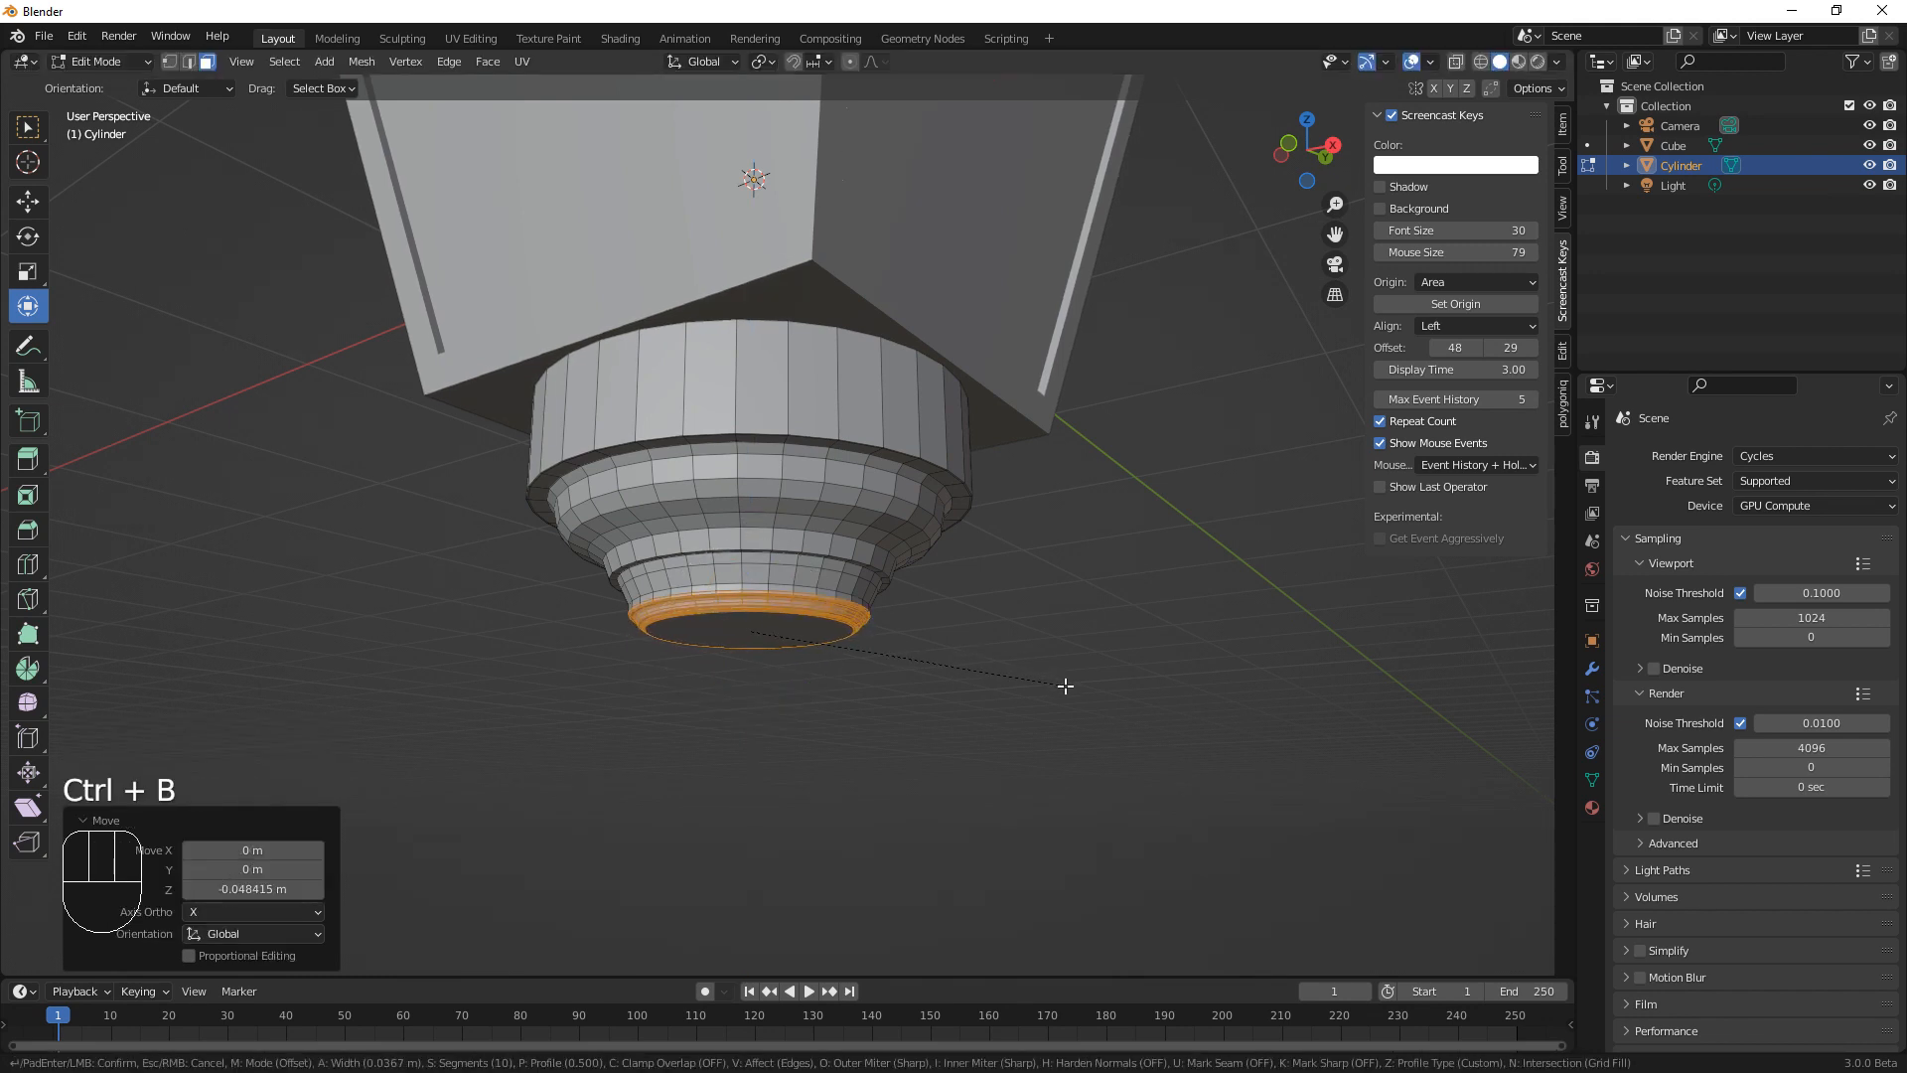
{"action": "left_click", "coordinate": [1066, 685]}
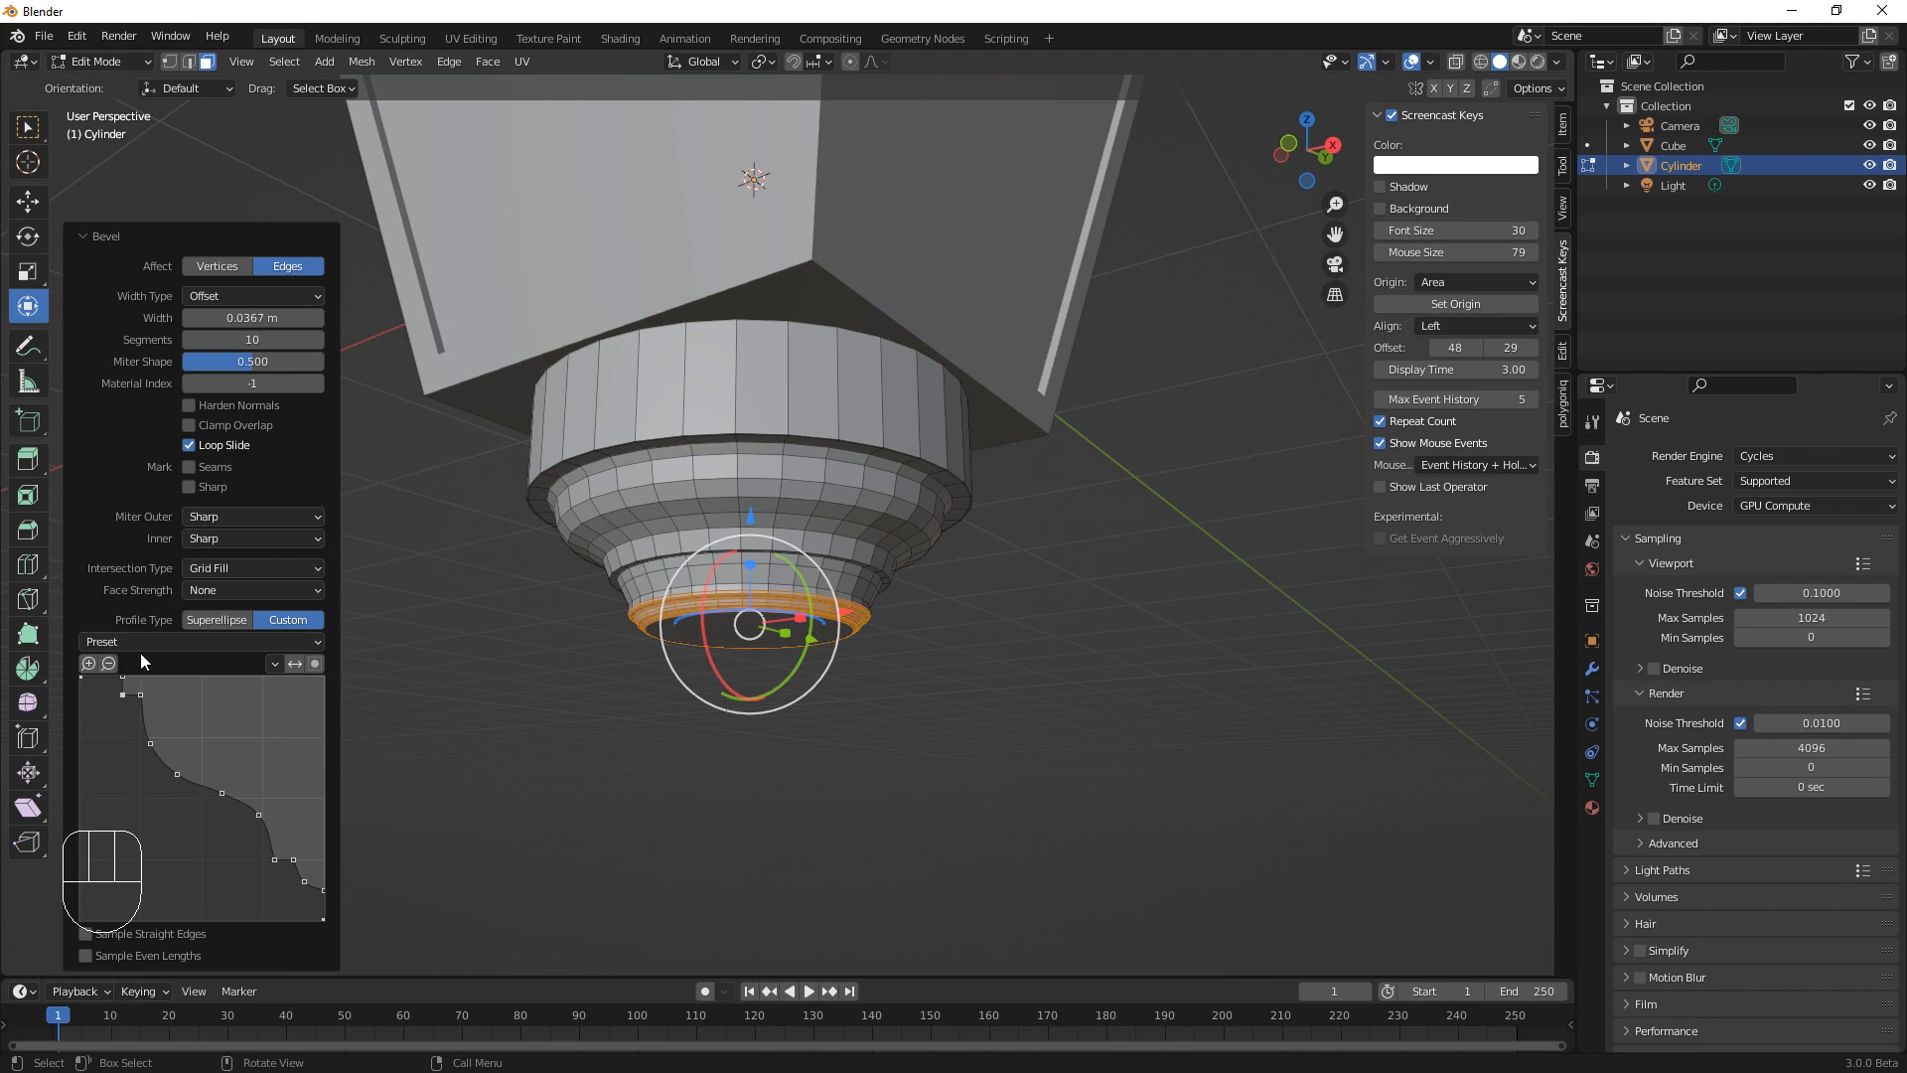
{"action": "left_click", "coordinate": [219, 622]}
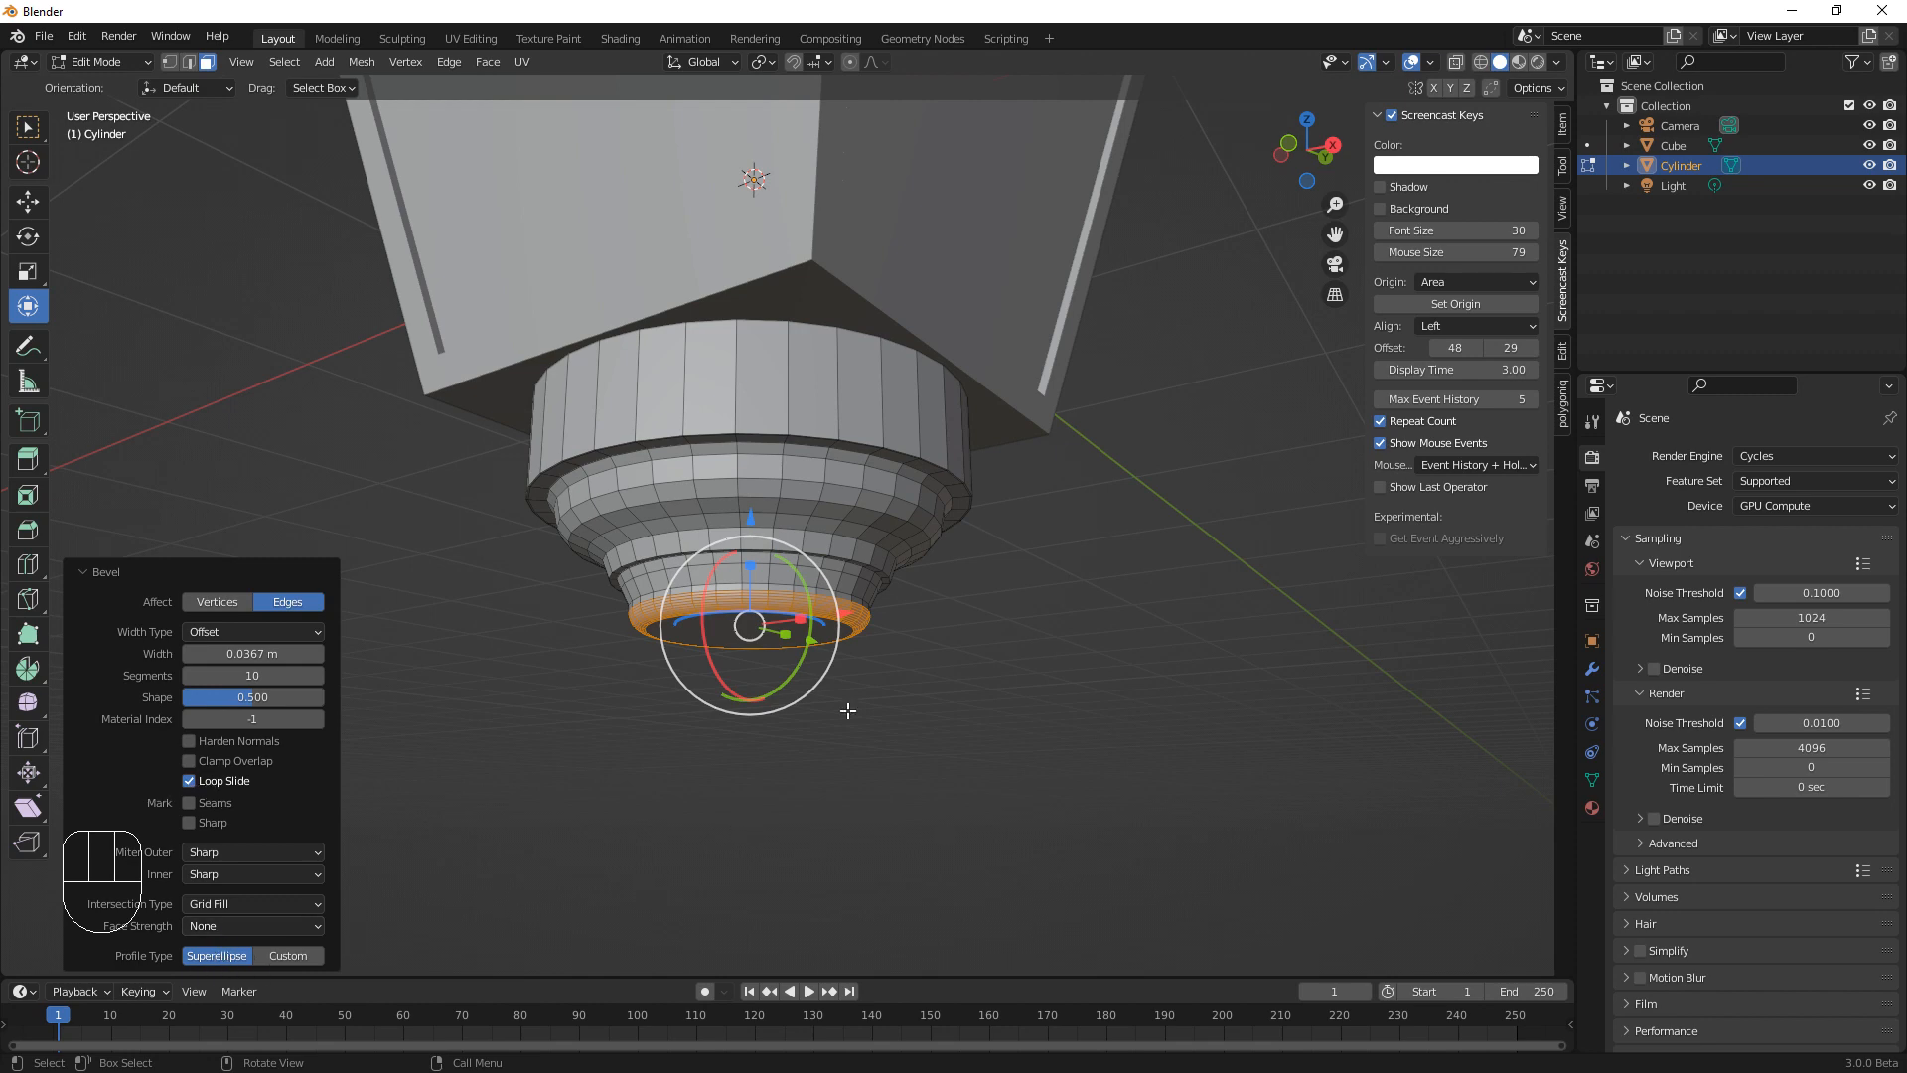
Select the cylinder's top face and lower it along Z to make the upper disc thinner
{"action": "scroll", "coordinate": [831, 781], "scroll_direction": "down", "scroll_amount": 2}
{"action": "scroll", "coordinate": [830, 781], "scroll_direction": "up", "scroll_amount": 4}
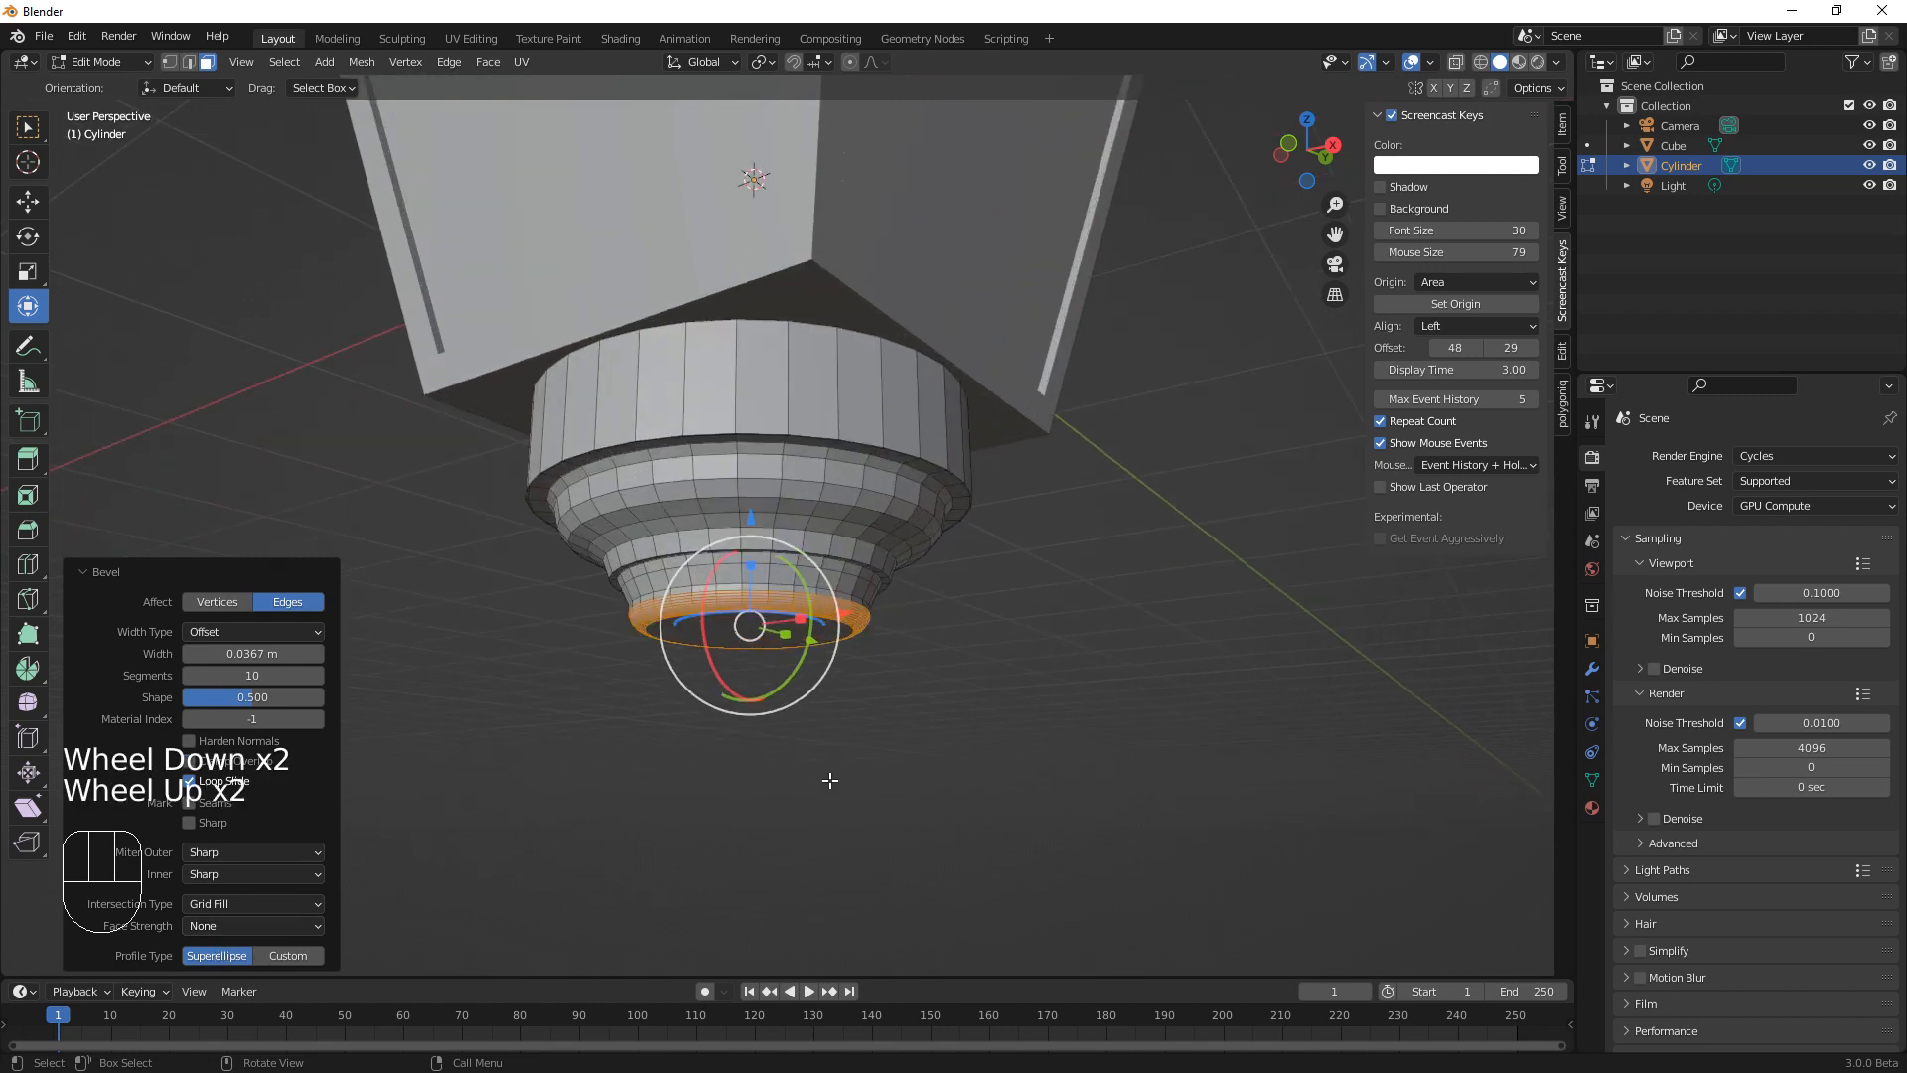
{"action": "middle_click_drag", "start_coordinate": [830, 781], "coordinate": [875, 793]}
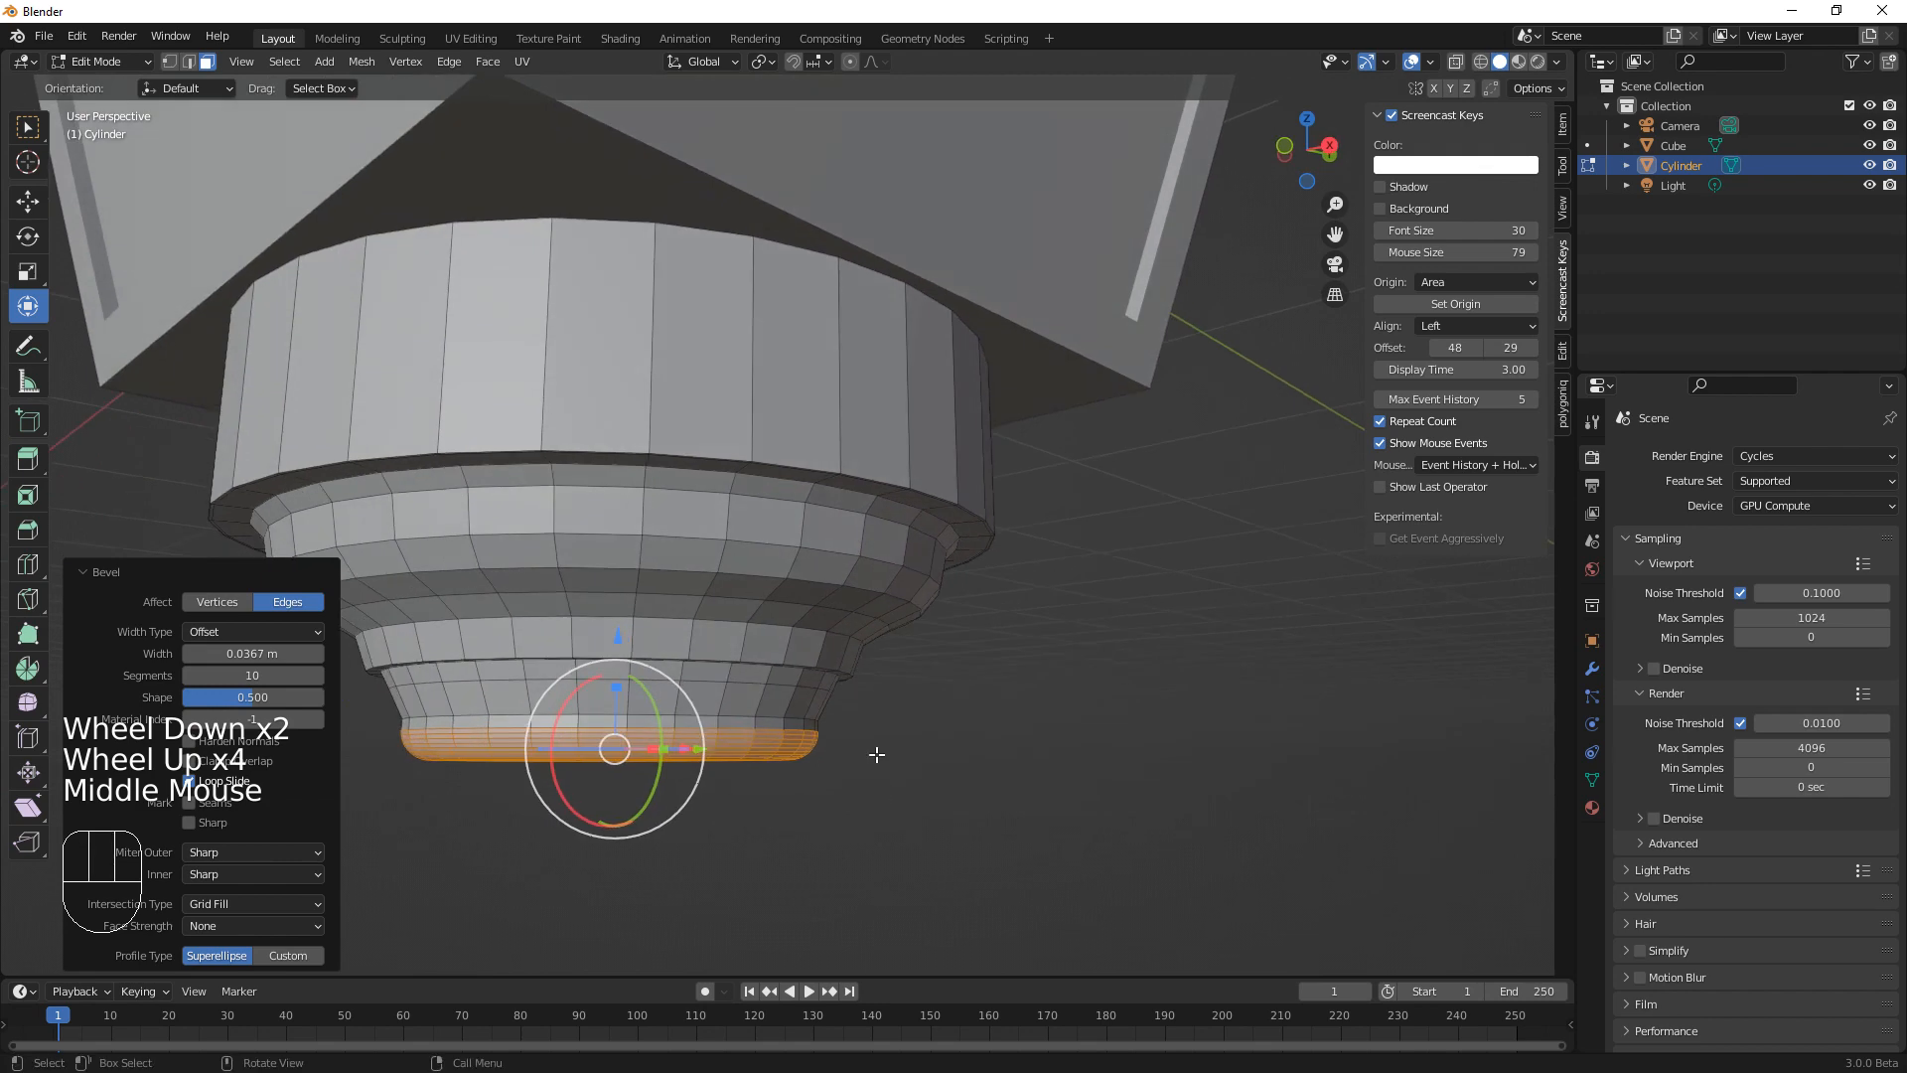
{"action": "middle_click_drag", "start_coordinate": [784, 569], "coordinate": [774, 622]}
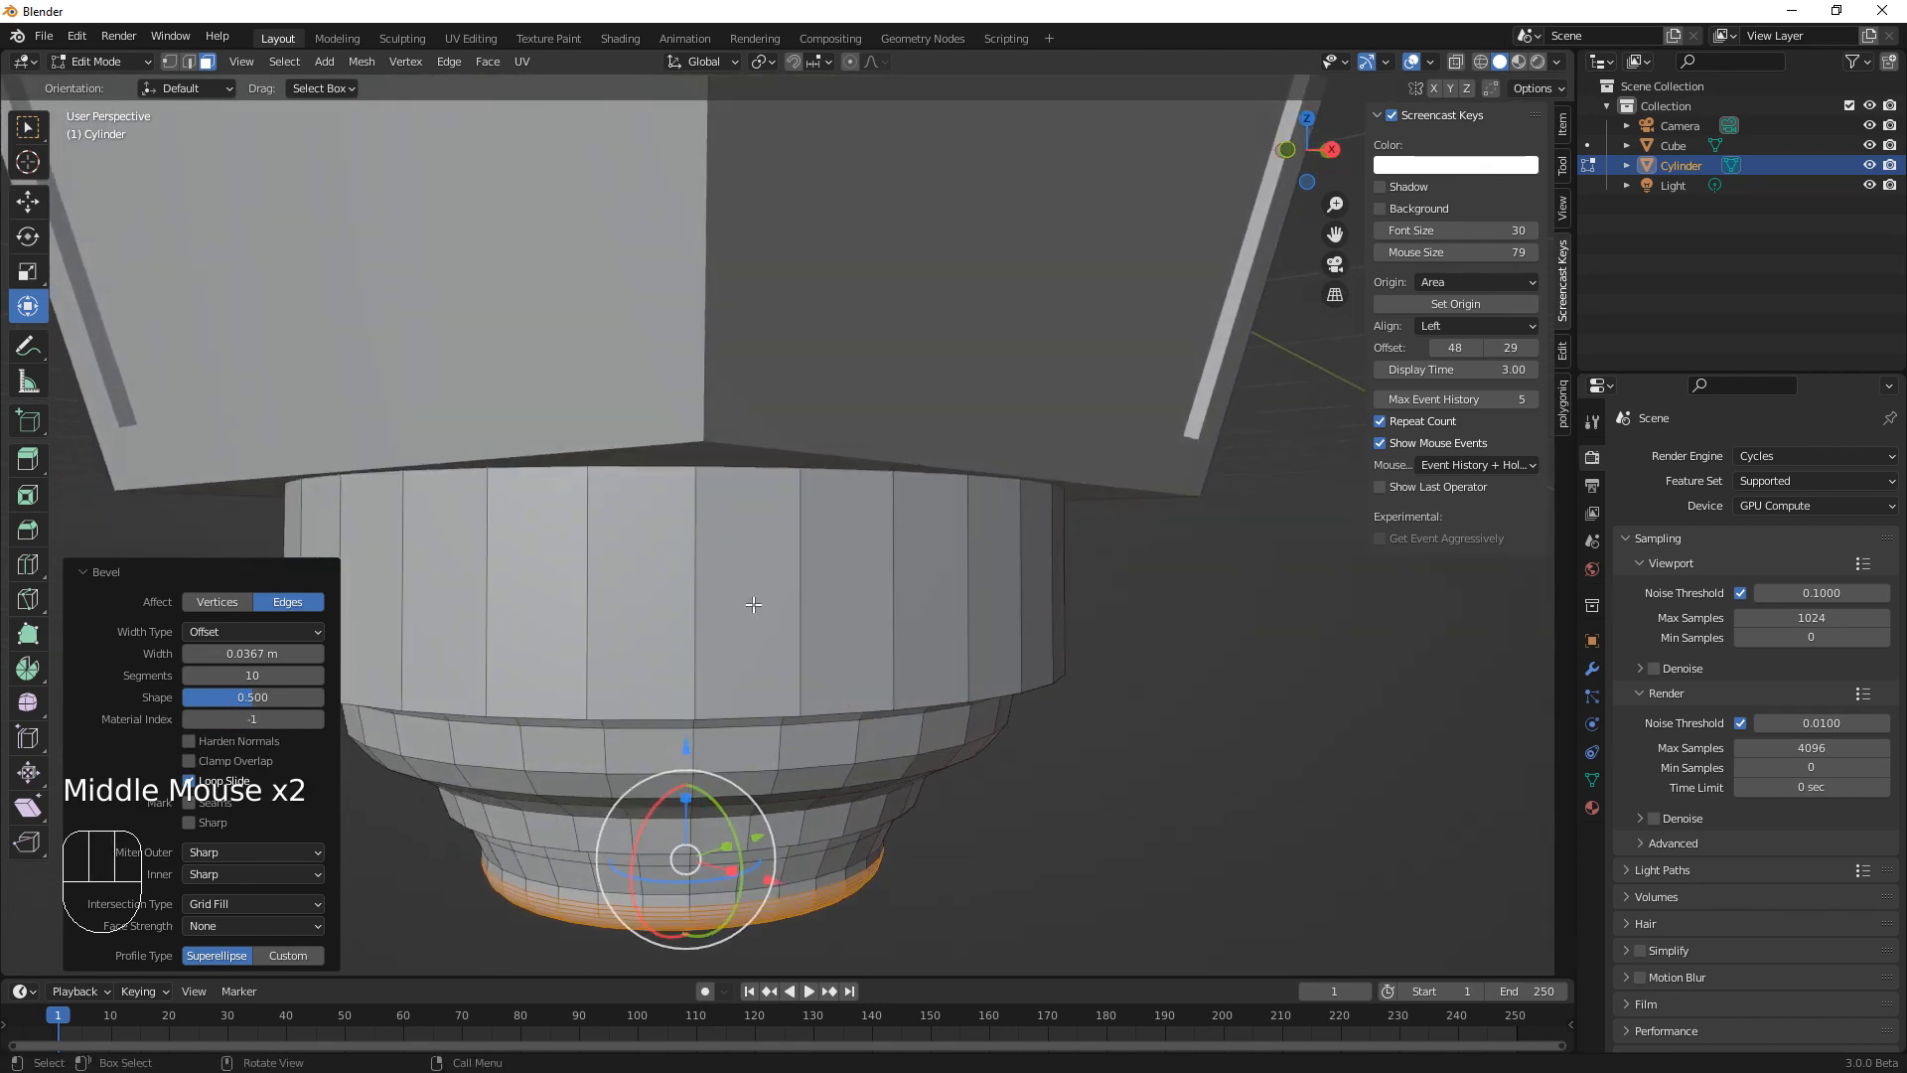
{"action": "left_click", "coordinate": [687, 464]}
{"action": "middle_click_drag", "start_coordinate": [688, 464], "coordinate": [803, 646]}
{"action": "left_click", "coordinate": [732, 689]}
{"action": "middle_click_drag", "start_coordinate": [802, 646], "coordinate": [784, 253], "text": "shift"}
{"action": "left_click_drag", "start_coordinate": [762, 164], "coordinate": [762, 212]}
Leave mesh editing on the stepped base cylinder and set its origin to its geometry
{"action": "key", "text": "Tab"}
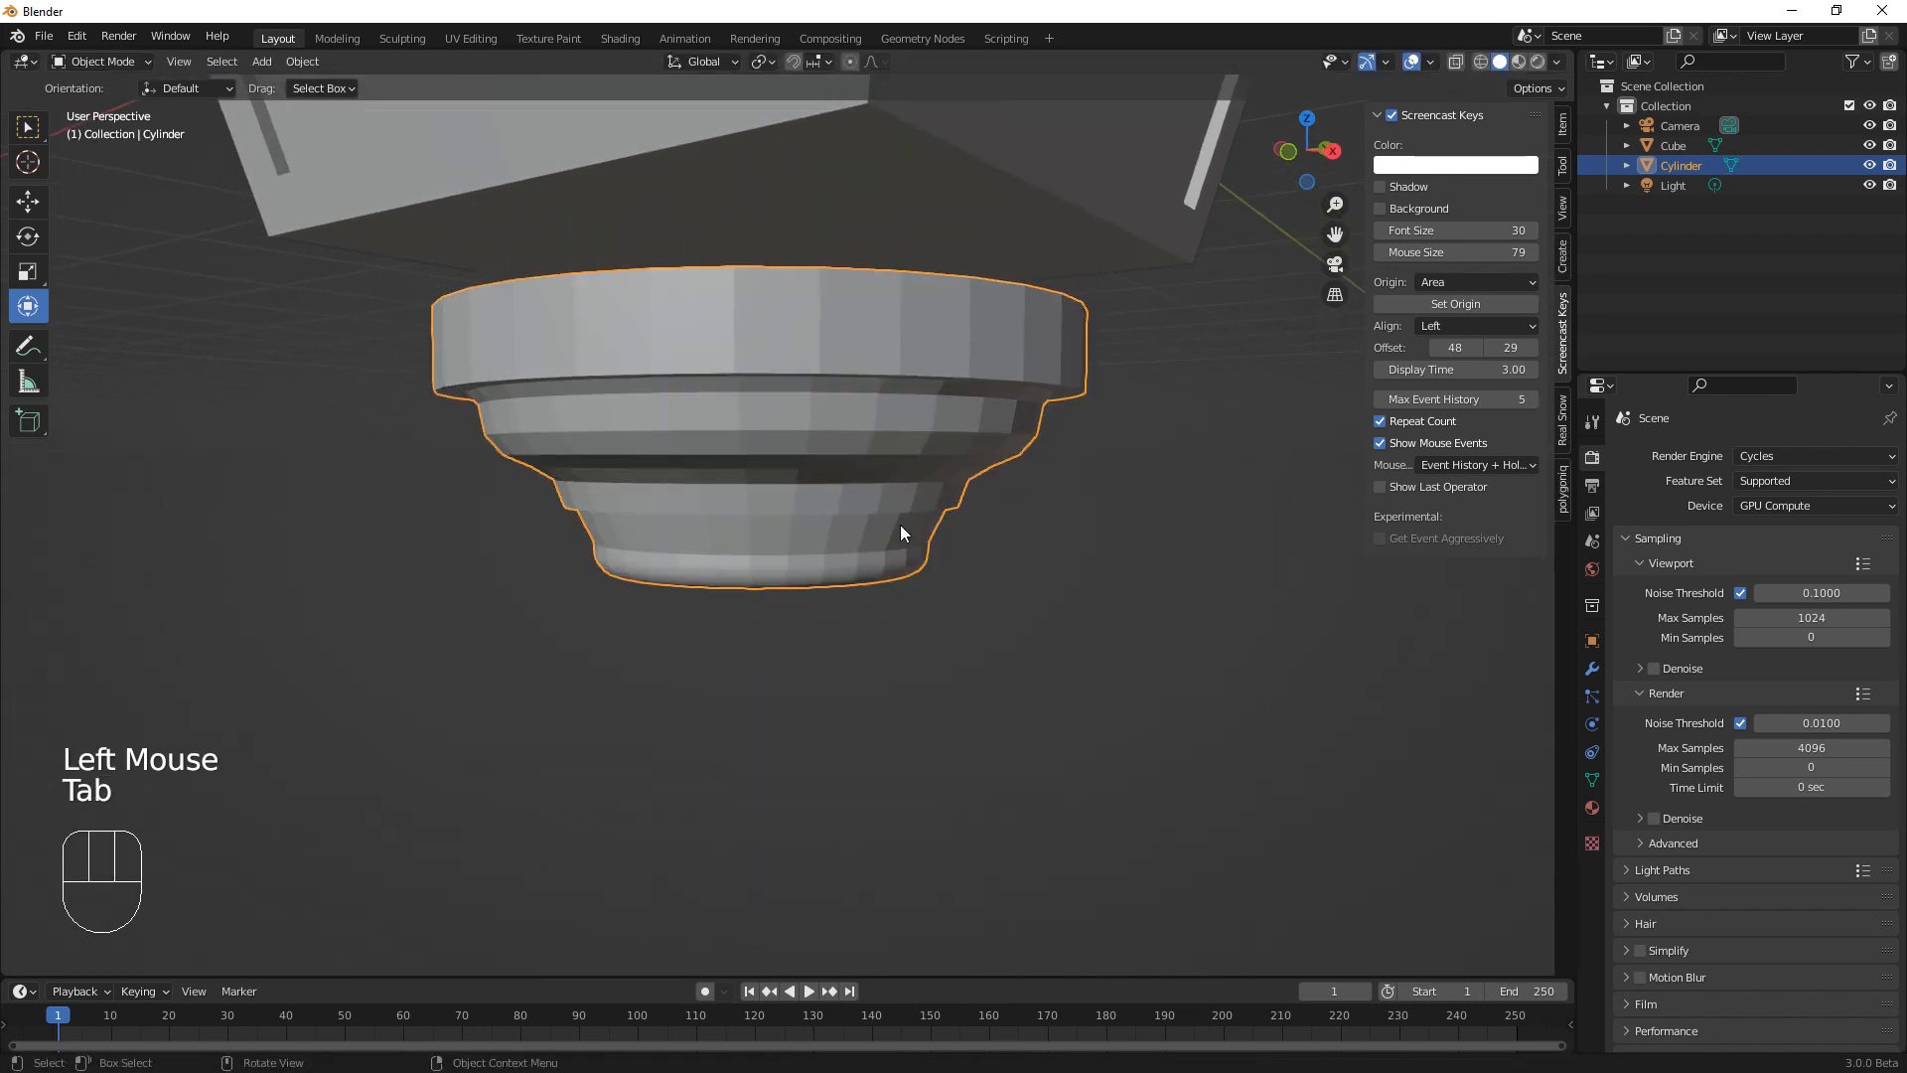
{"action": "scroll", "coordinate": [902, 588], "scroll_direction": "down", "scroll_amount": 2}
{"action": "middle_click_drag", "start_coordinate": [878, 581], "coordinate": [884, 586]}
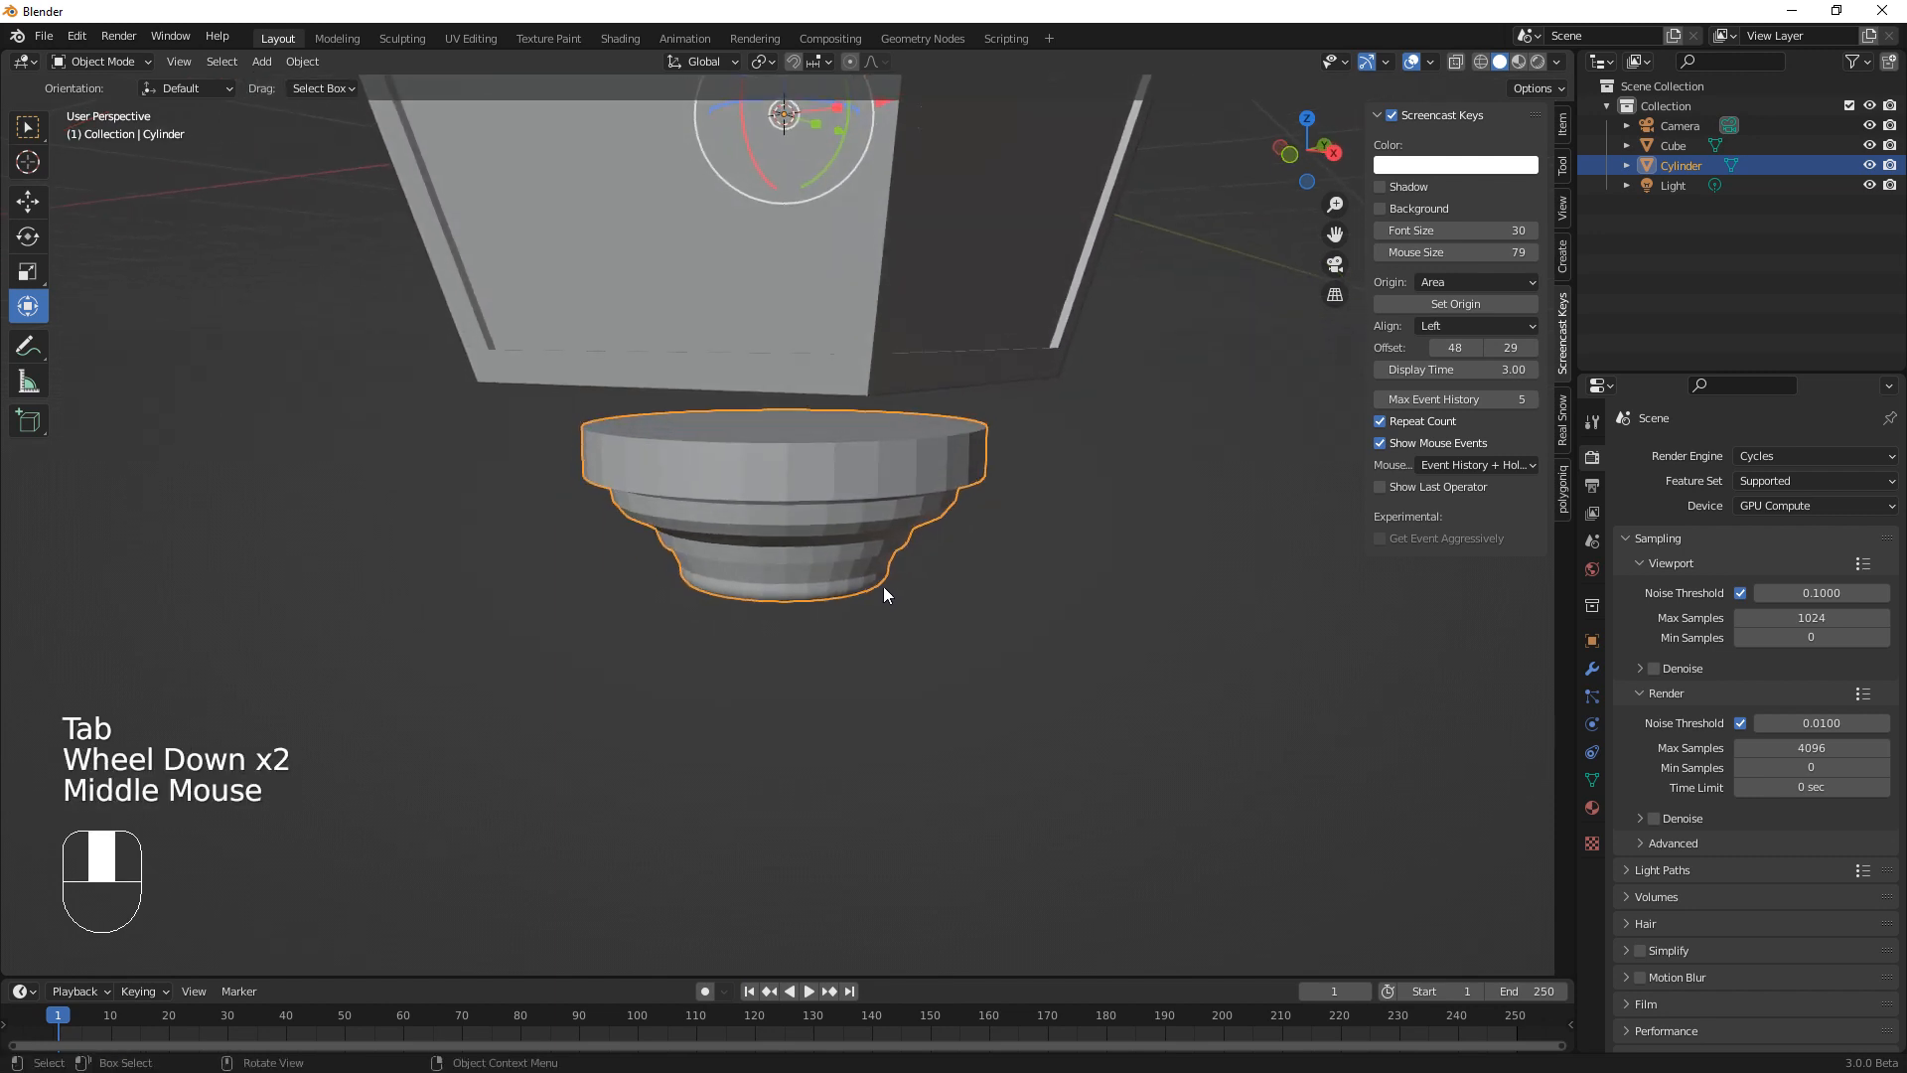
{"action": "left_click", "coordinate": [809, 489]}
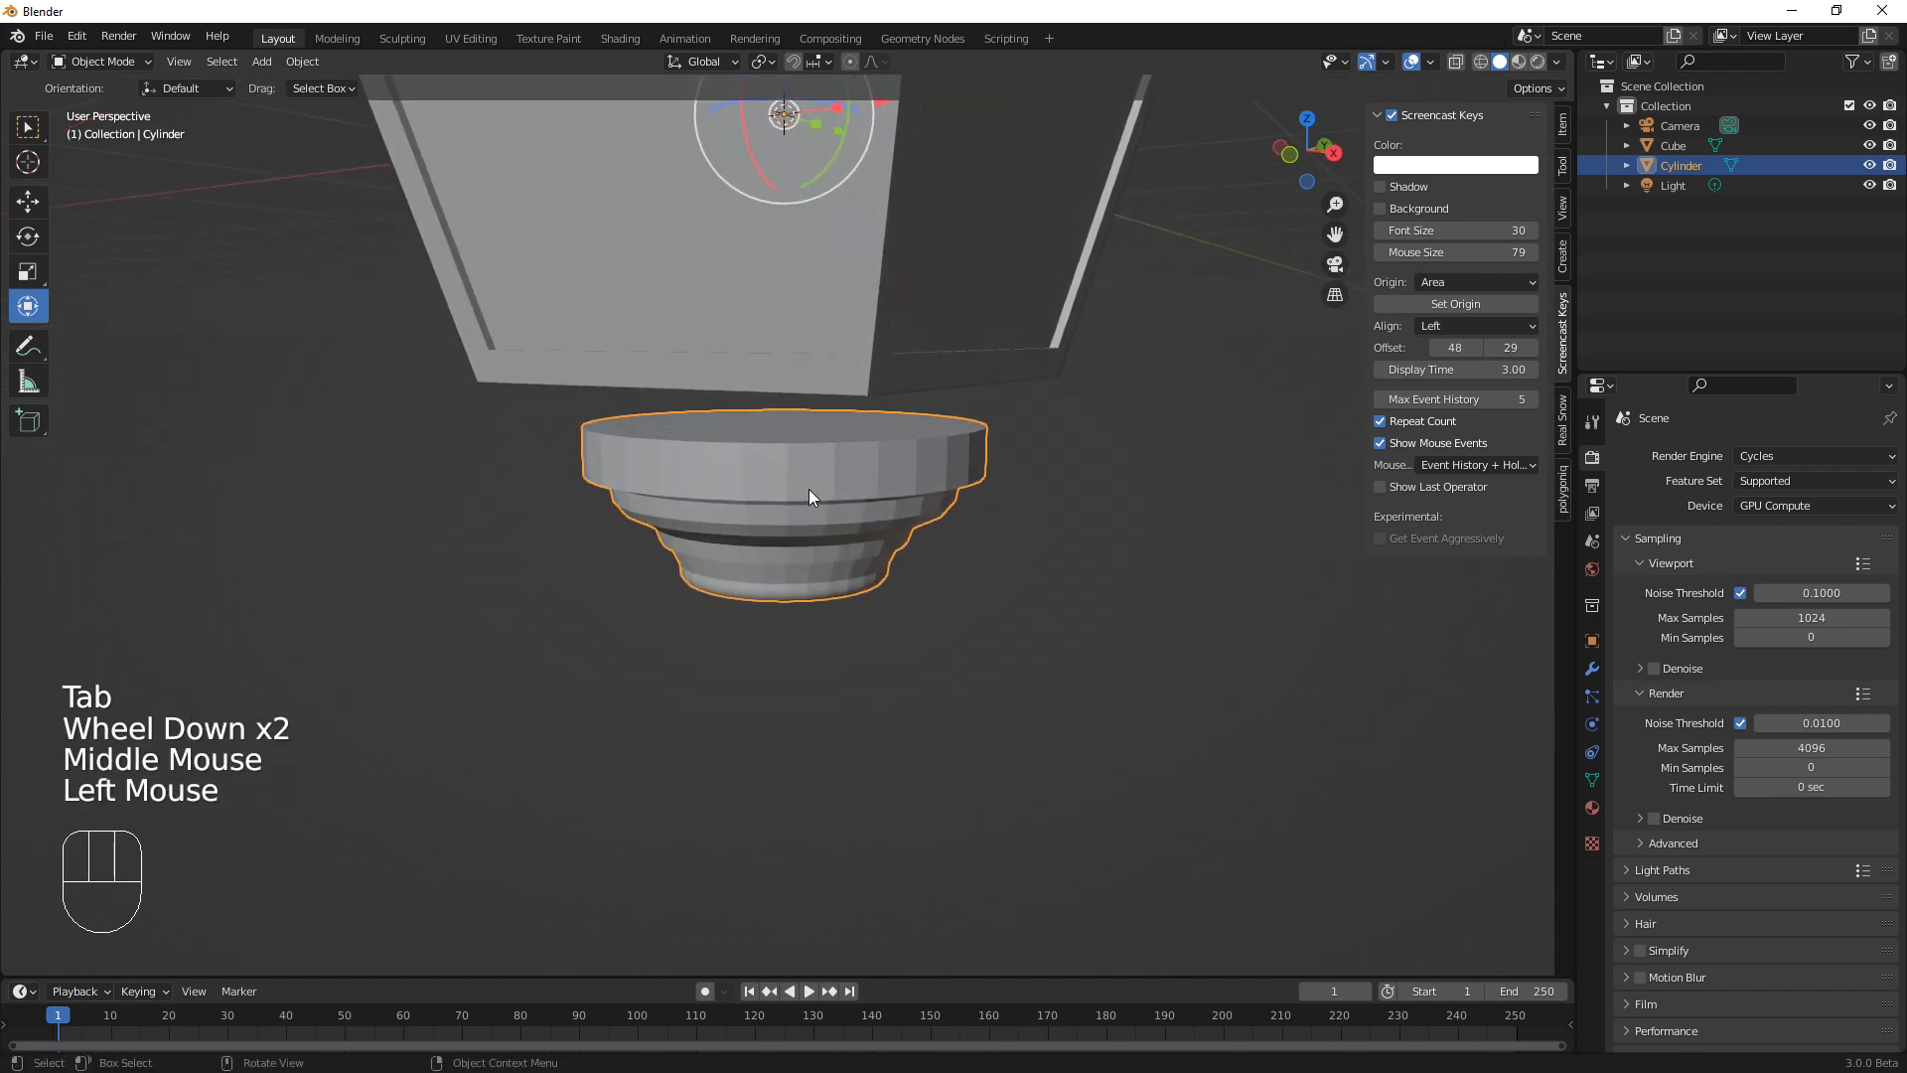
{"action": "left_click", "coordinate": [310, 63]}
{"action": "mouse_move", "coordinate": [349, 104]}
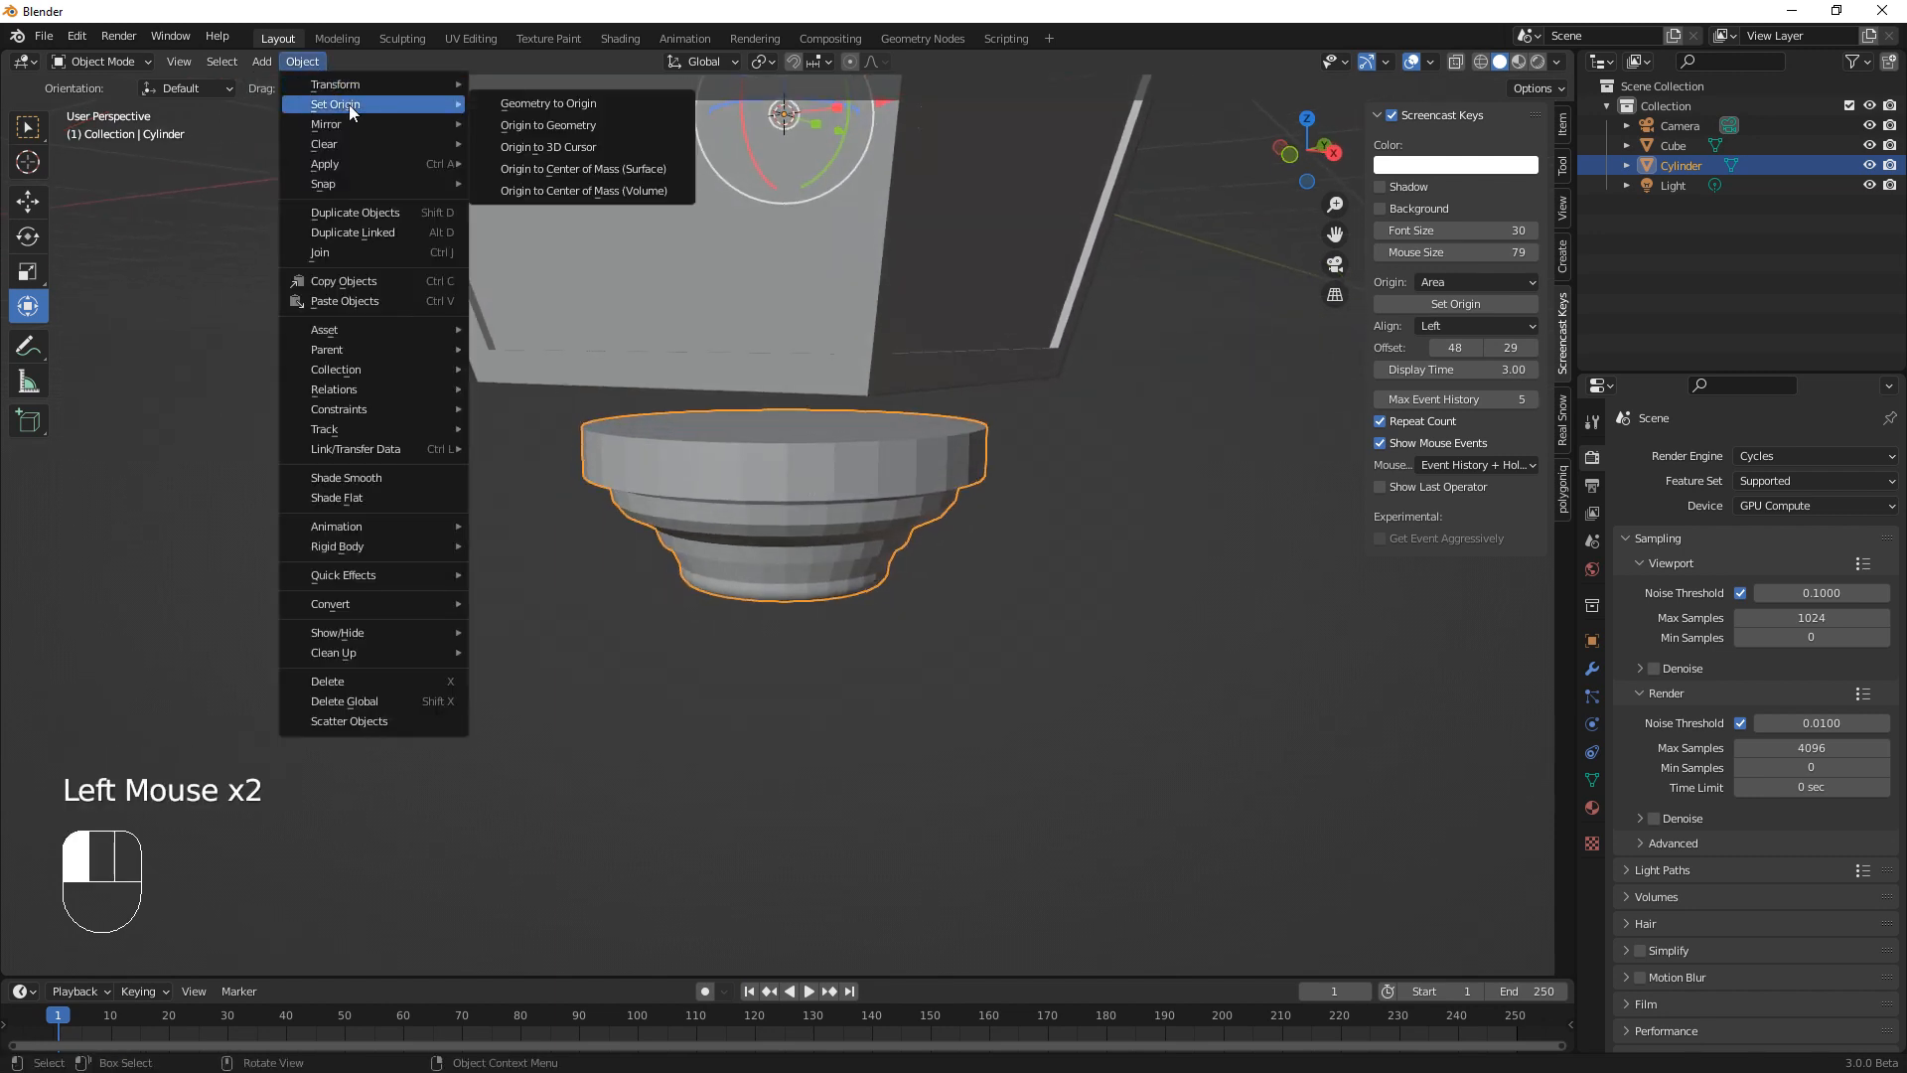
{"action": "left_click", "coordinate": [533, 127]}
Raise the base about 0.14 m in total along Z to meet the underside of the lantern body
{"action": "left_click_drag", "start_coordinate": [800, 435], "coordinate": [801, 366]}
{"action": "middle_click_drag", "start_coordinate": [848, 495], "coordinate": [880, 469]}
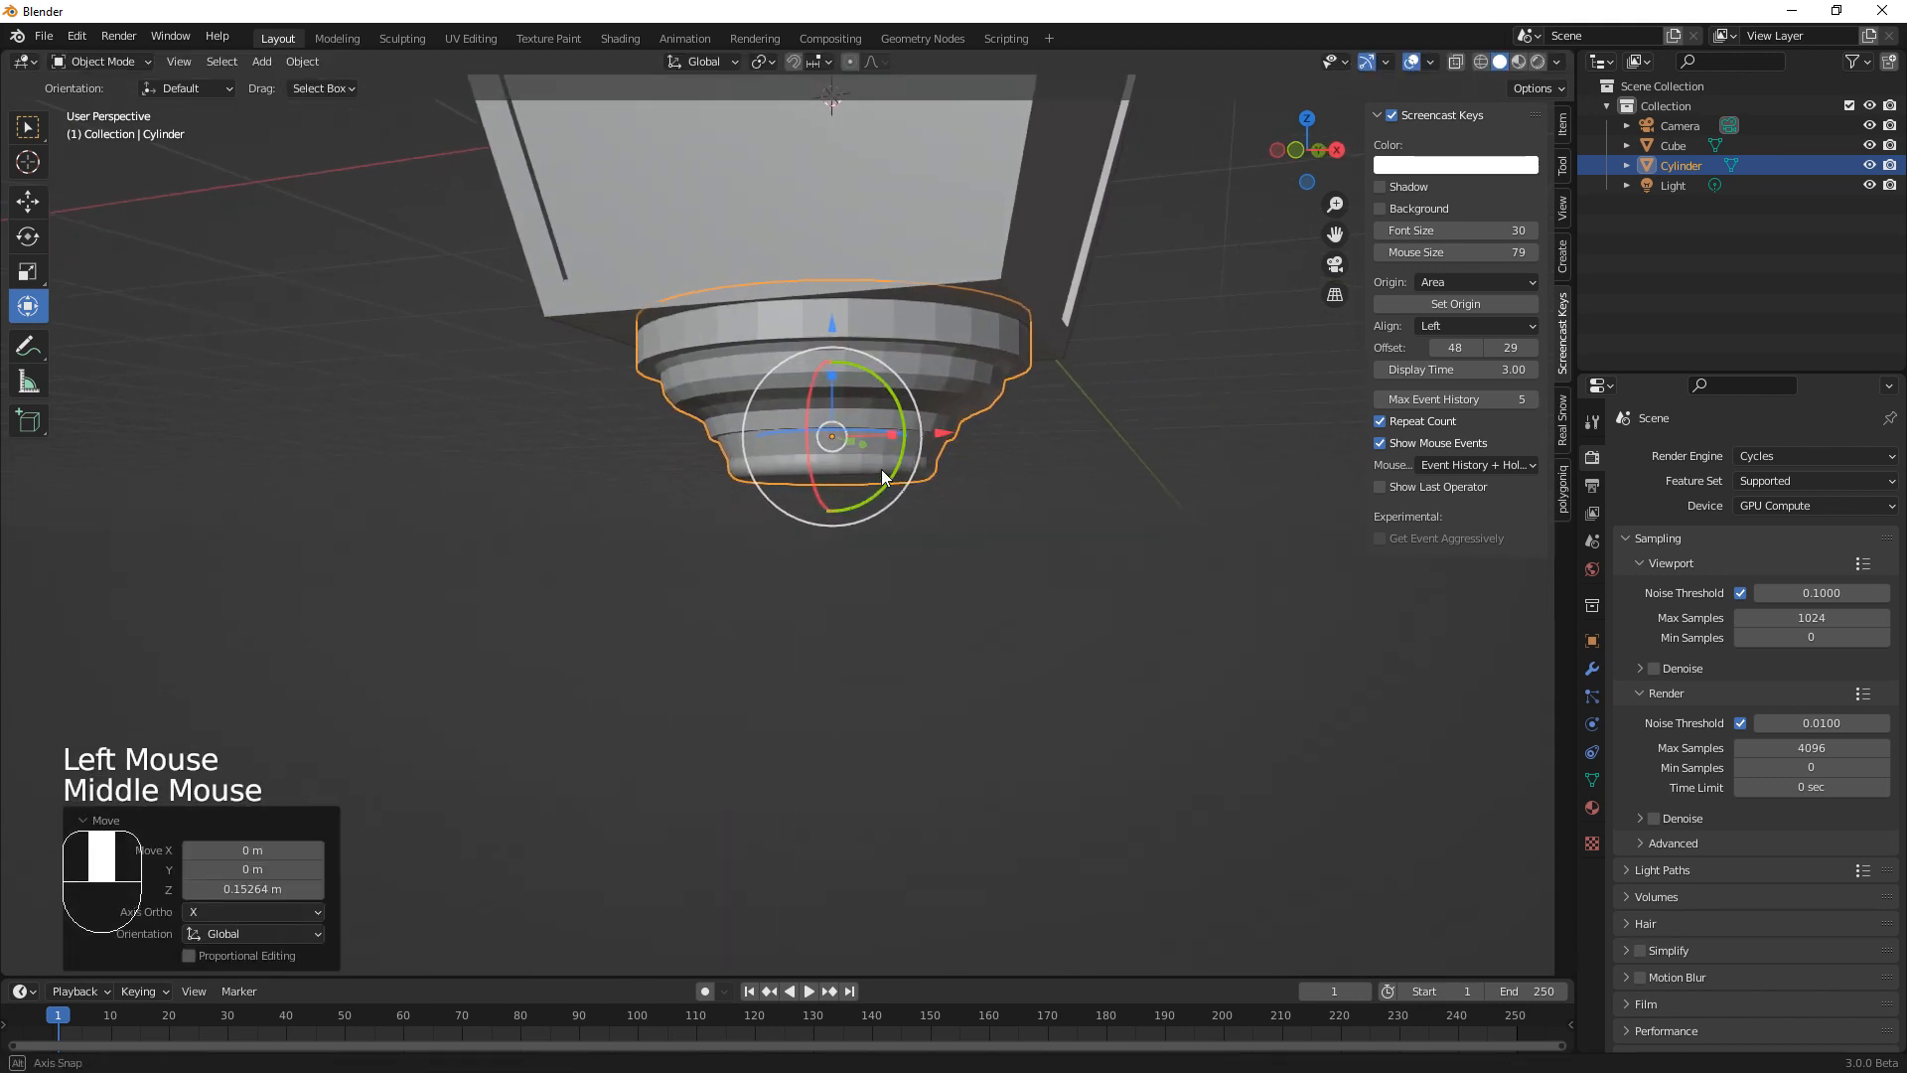
{"action": "left_click_drag", "start_coordinate": [833, 314], "coordinate": [830, 327]}
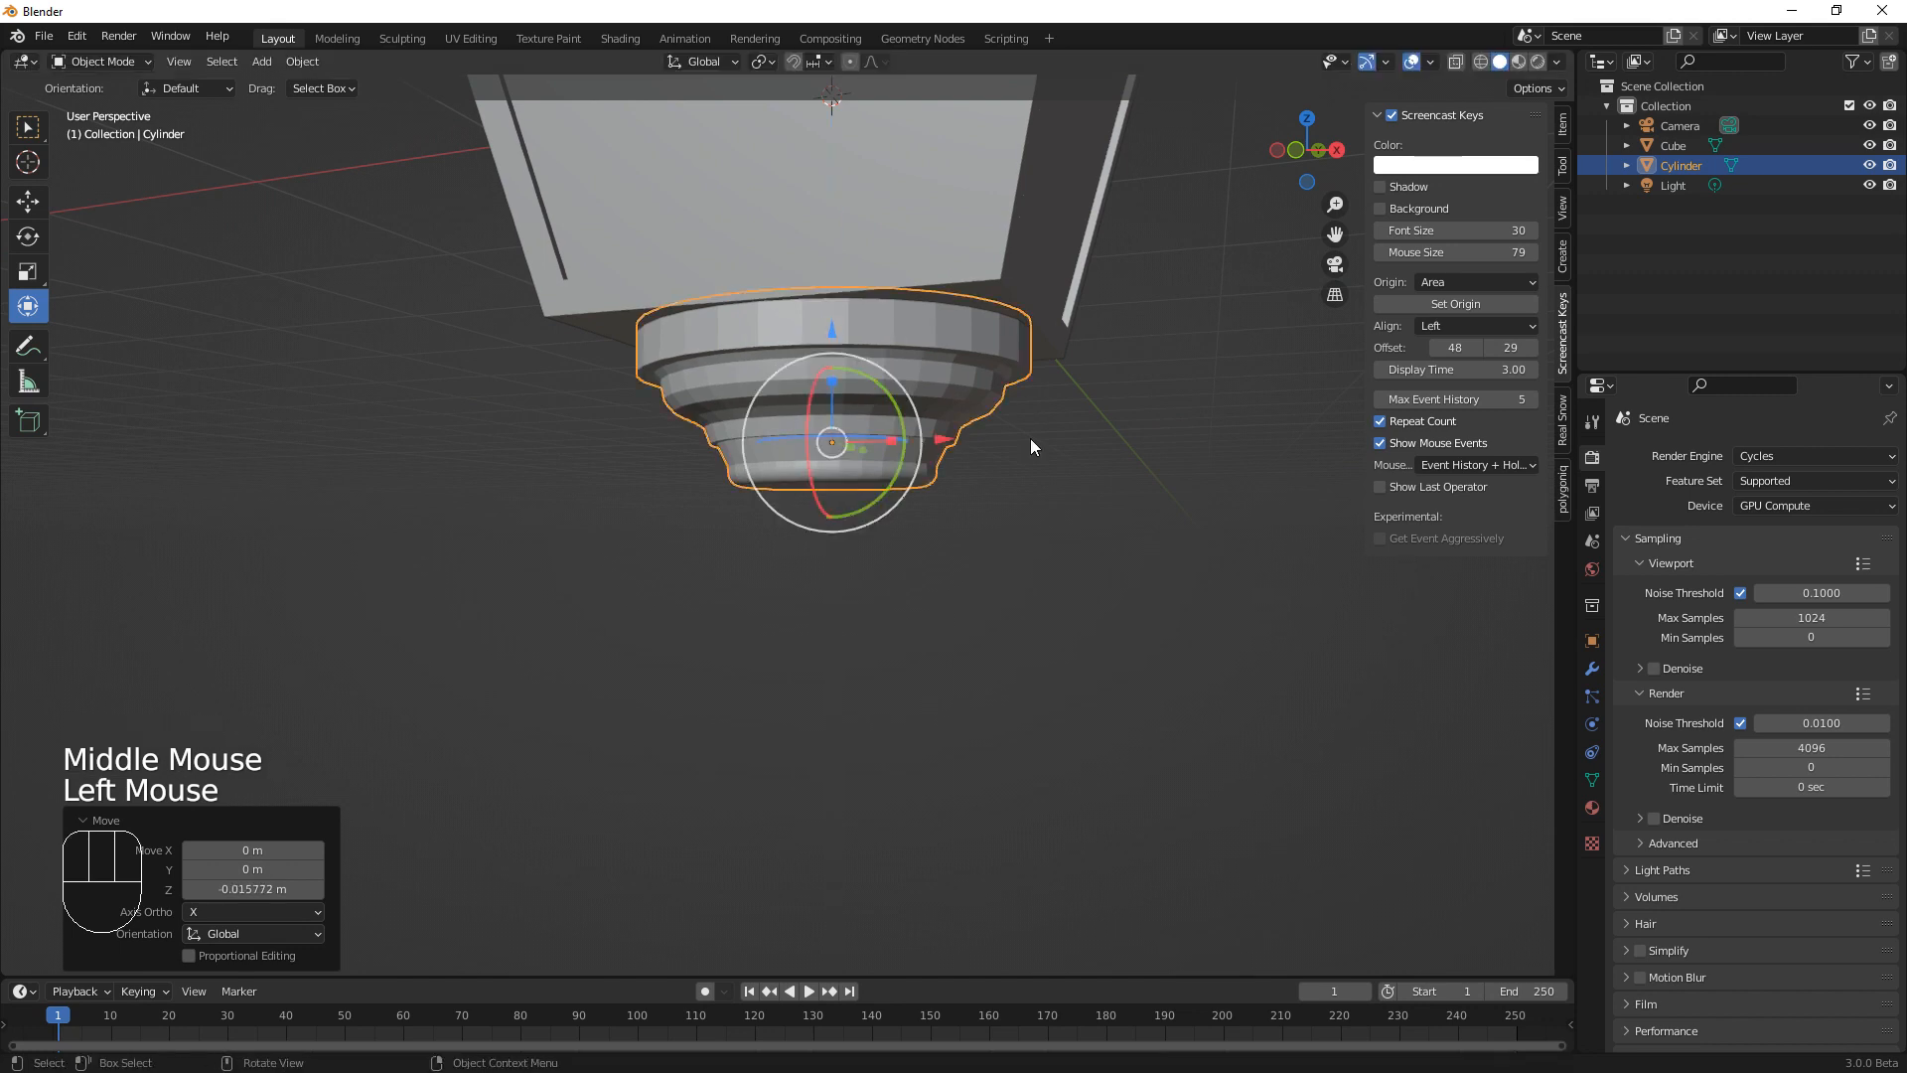
Shade the base smooth and enable Auto Smooth at 30° in its normals settings
{"action": "right_click", "coordinate": [878, 337]}
{"action": "left_click", "coordinate": [878, 337]}
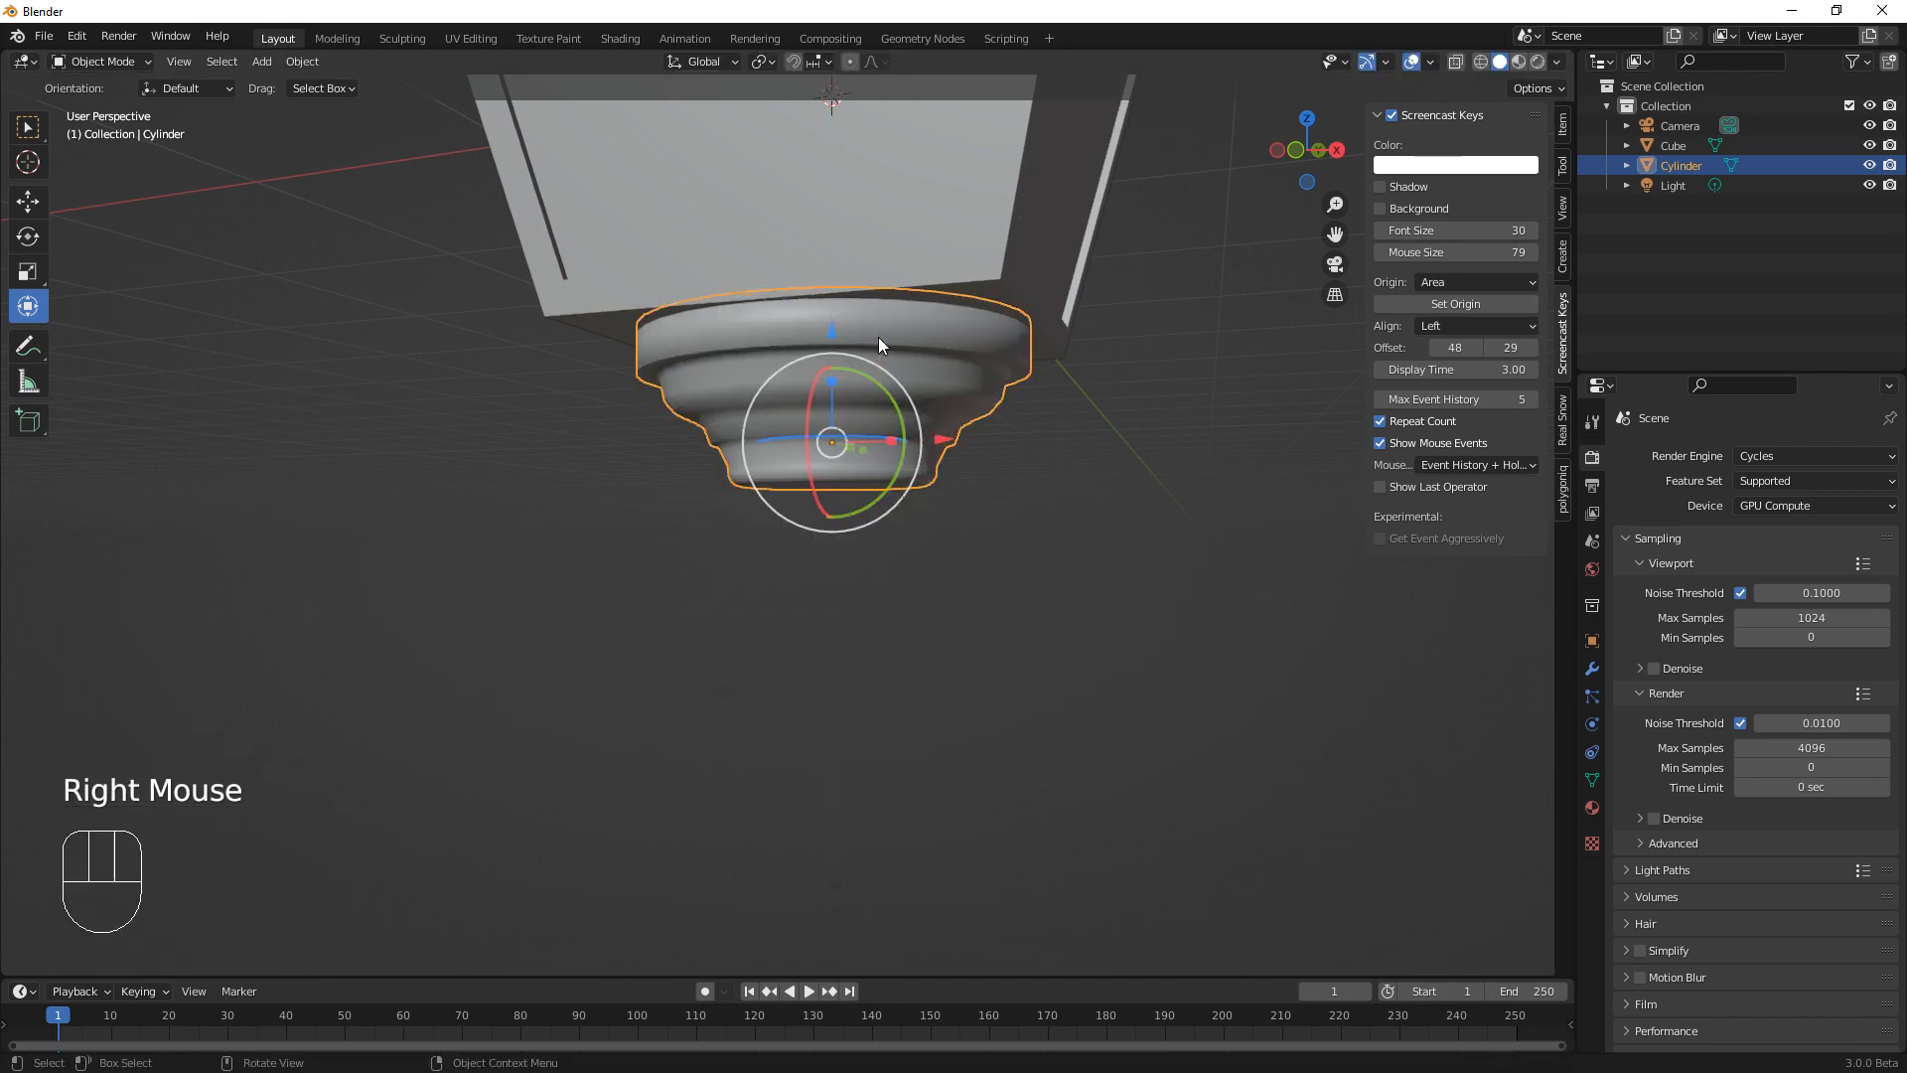
{"action": "left_click", "coordinate": [1592, 785]}
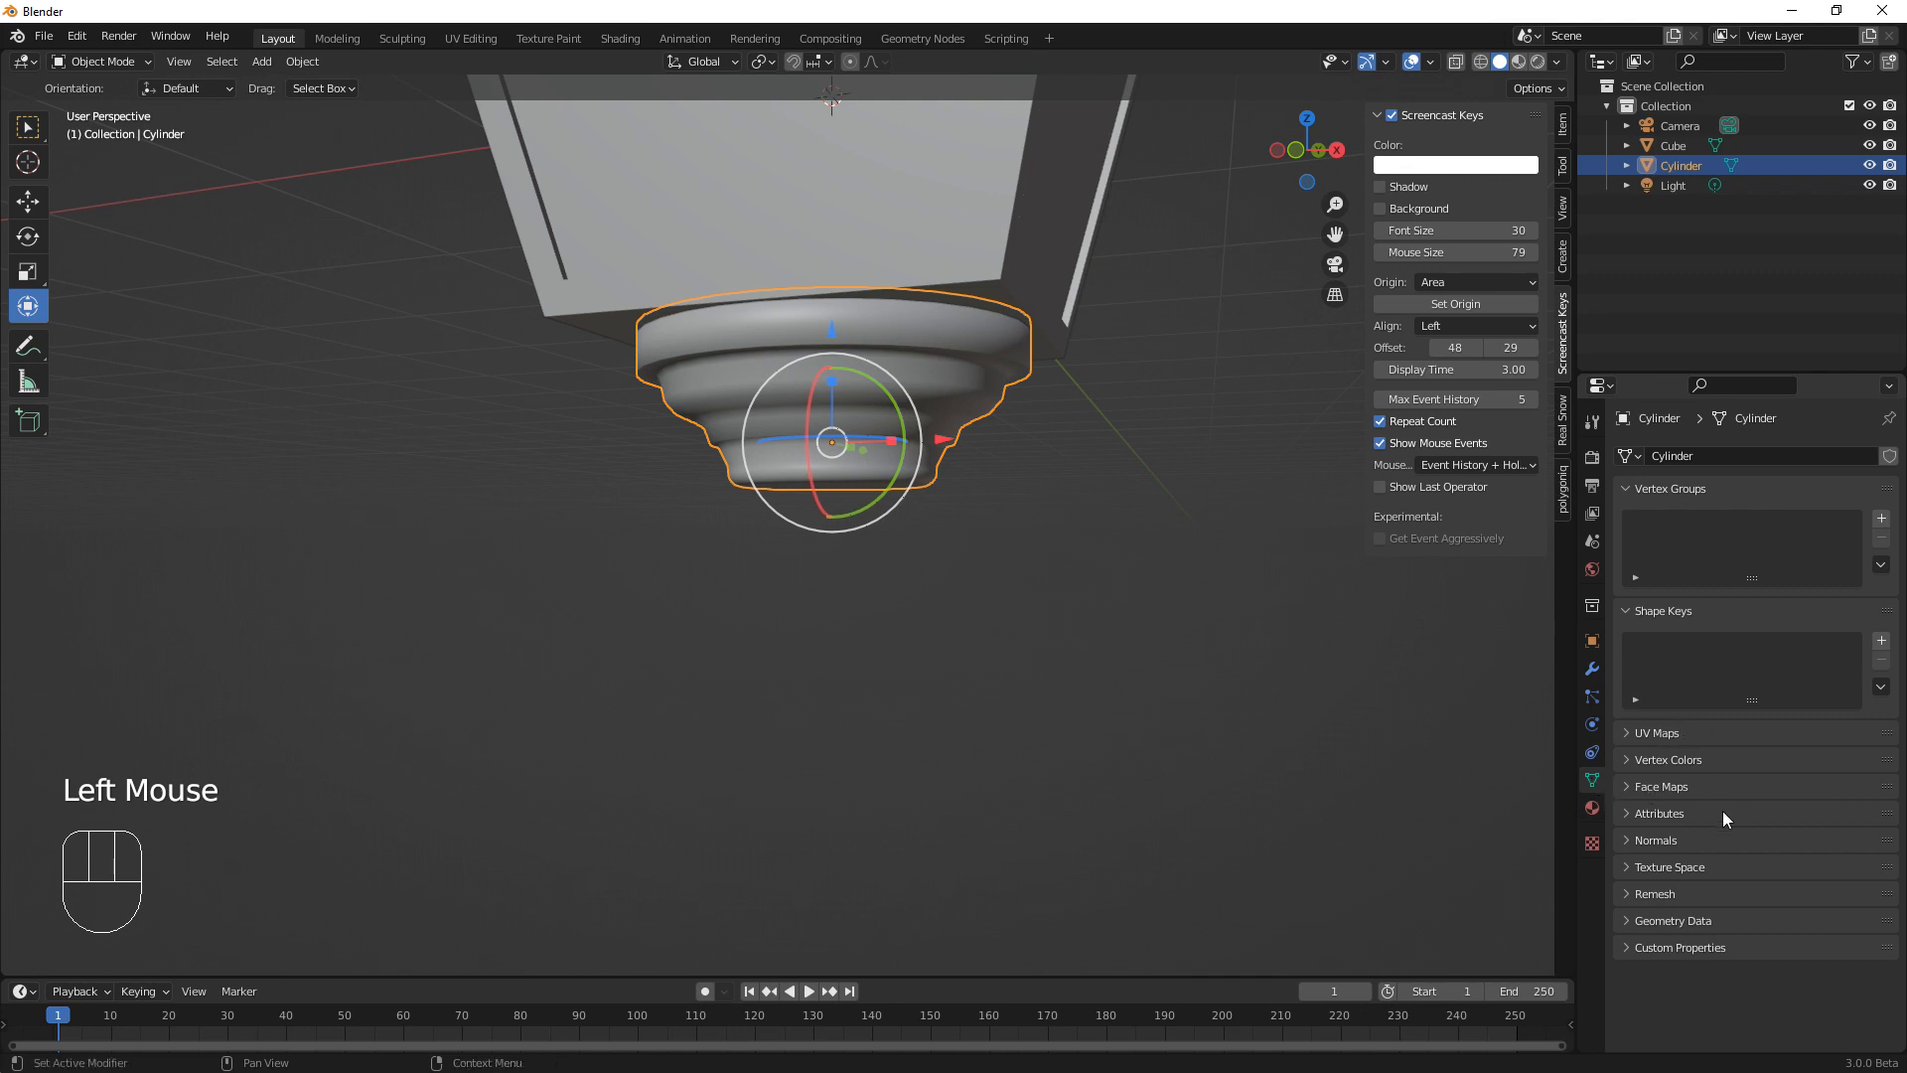
{"action": "left_click", "coordinate": [1625, 841]}
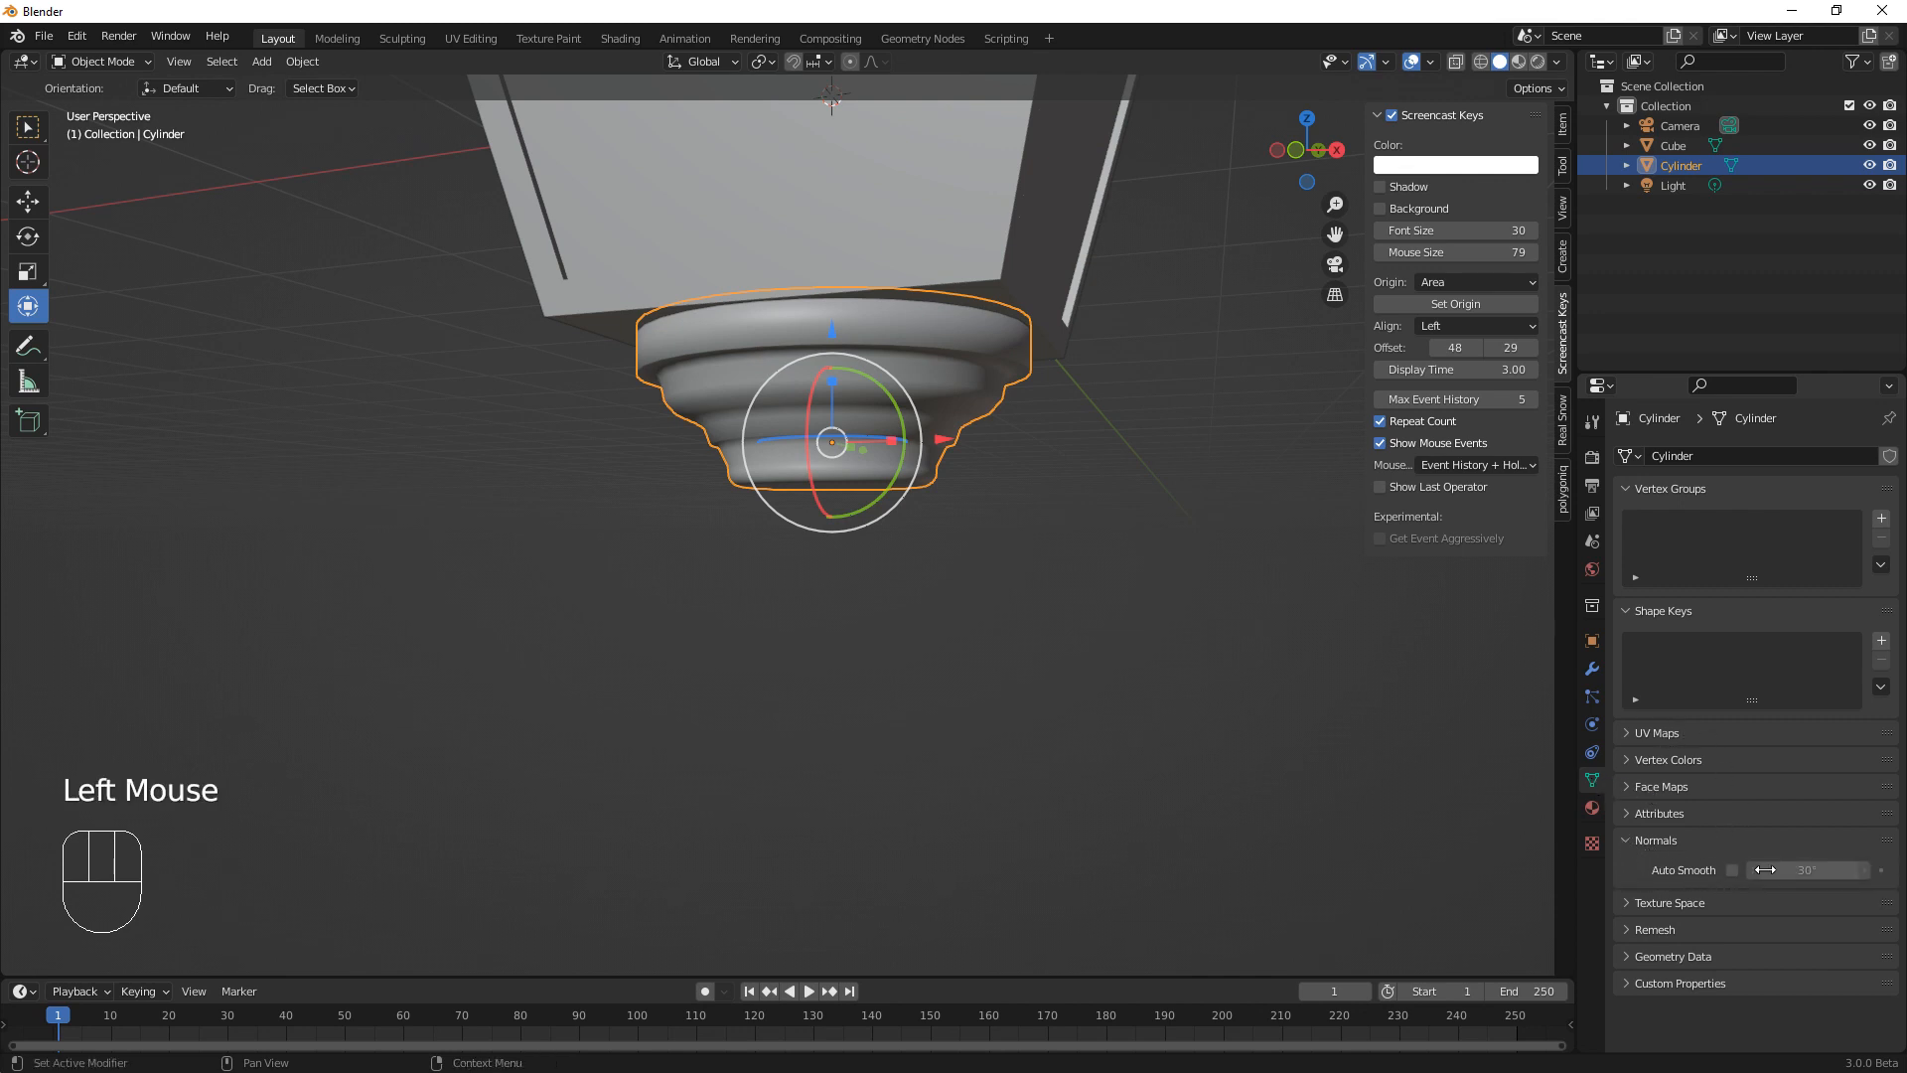
{"action": "left_click", "coordinate": [1731, 872]}
Duplicate the base and place the copy about 3.07 m higher along Z, at the roof's peak
{"action": "middle_click_drag", "start_coordinate": [1064, 686], "coordinate": [1117, 753]}
{"action": "scroll", "coordinate": [952, 715], "scroll_direction": "down", "scroll_amount": 2}
{"action": "scroll", "coordinate": [951, 707], "scroll_direction": "down", "scroll_amount": 1}
{"action": "middle_click_drag", "start_coordinate": [1077, 685], "coordinate": [1070, 765], "text": "shift"}
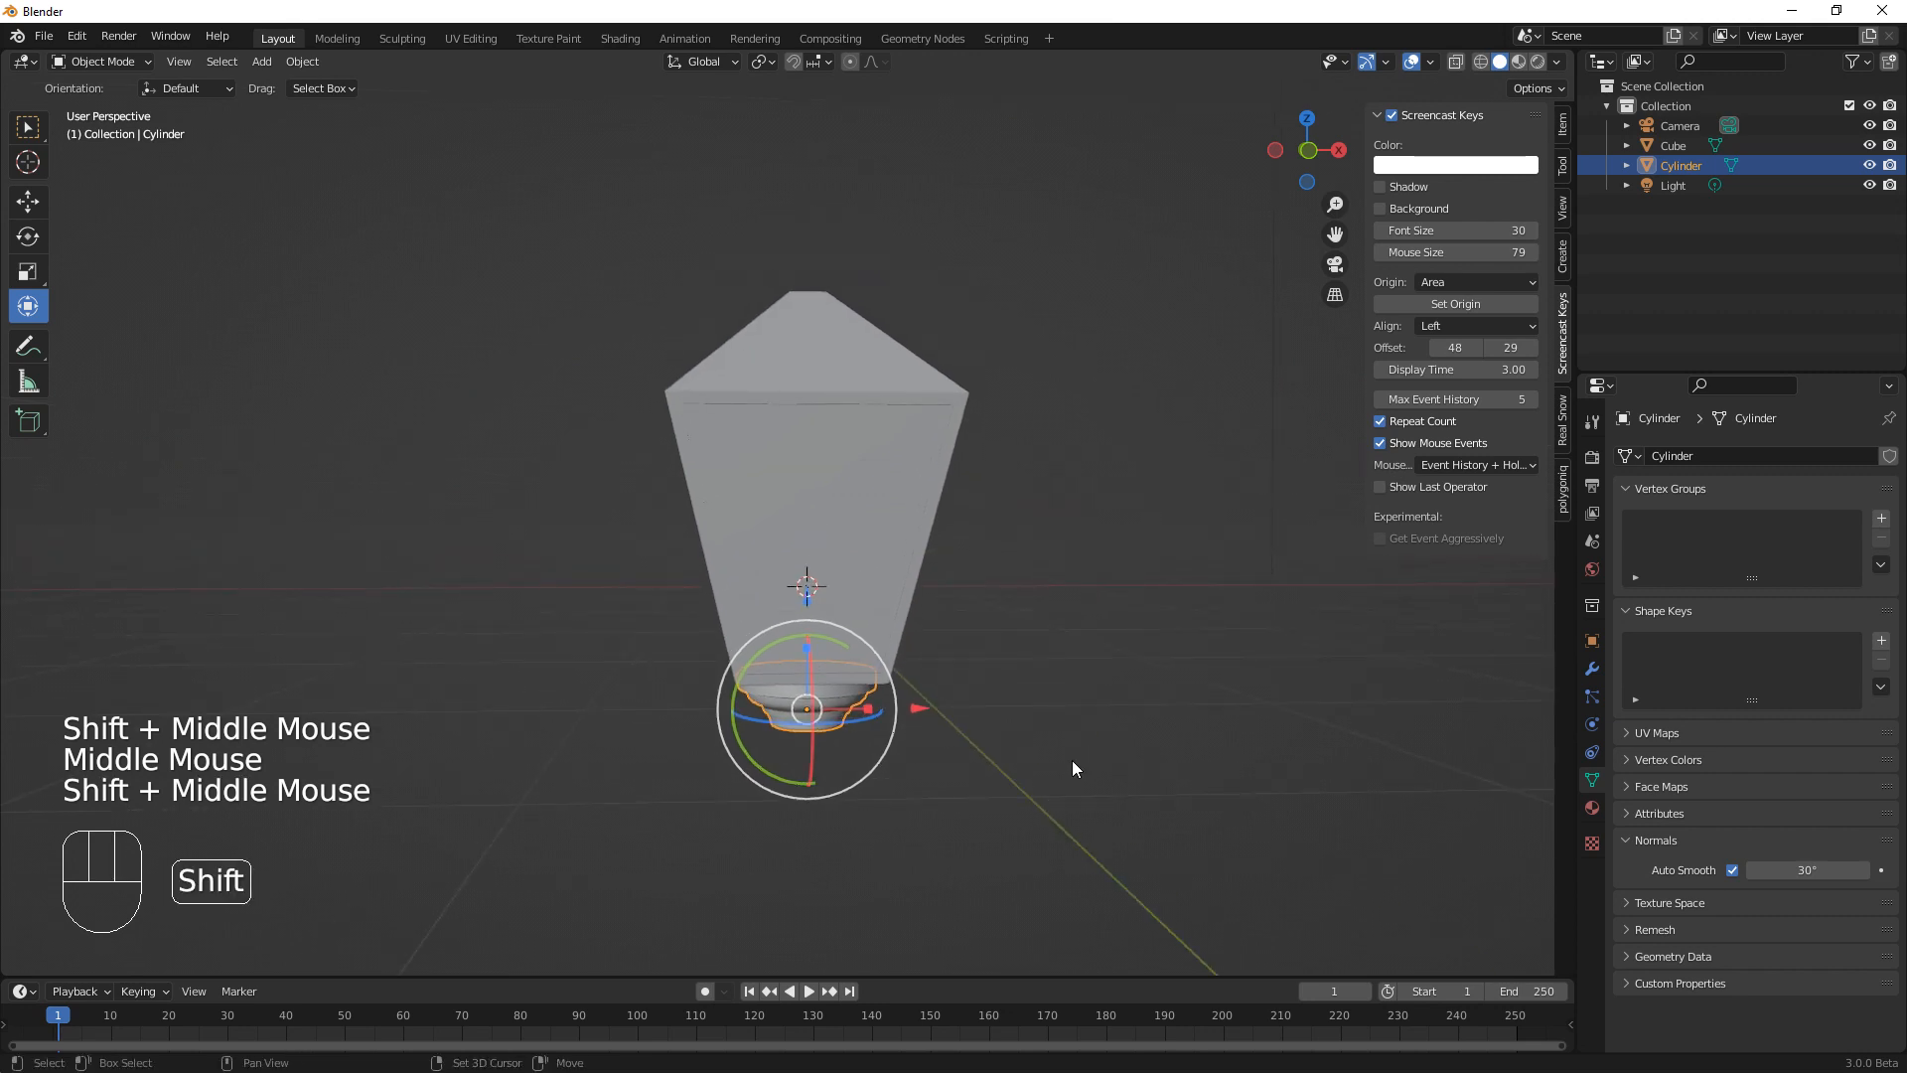
{"action": "key", "text": "shift+d"}
{"action": "key", "text": "z"}
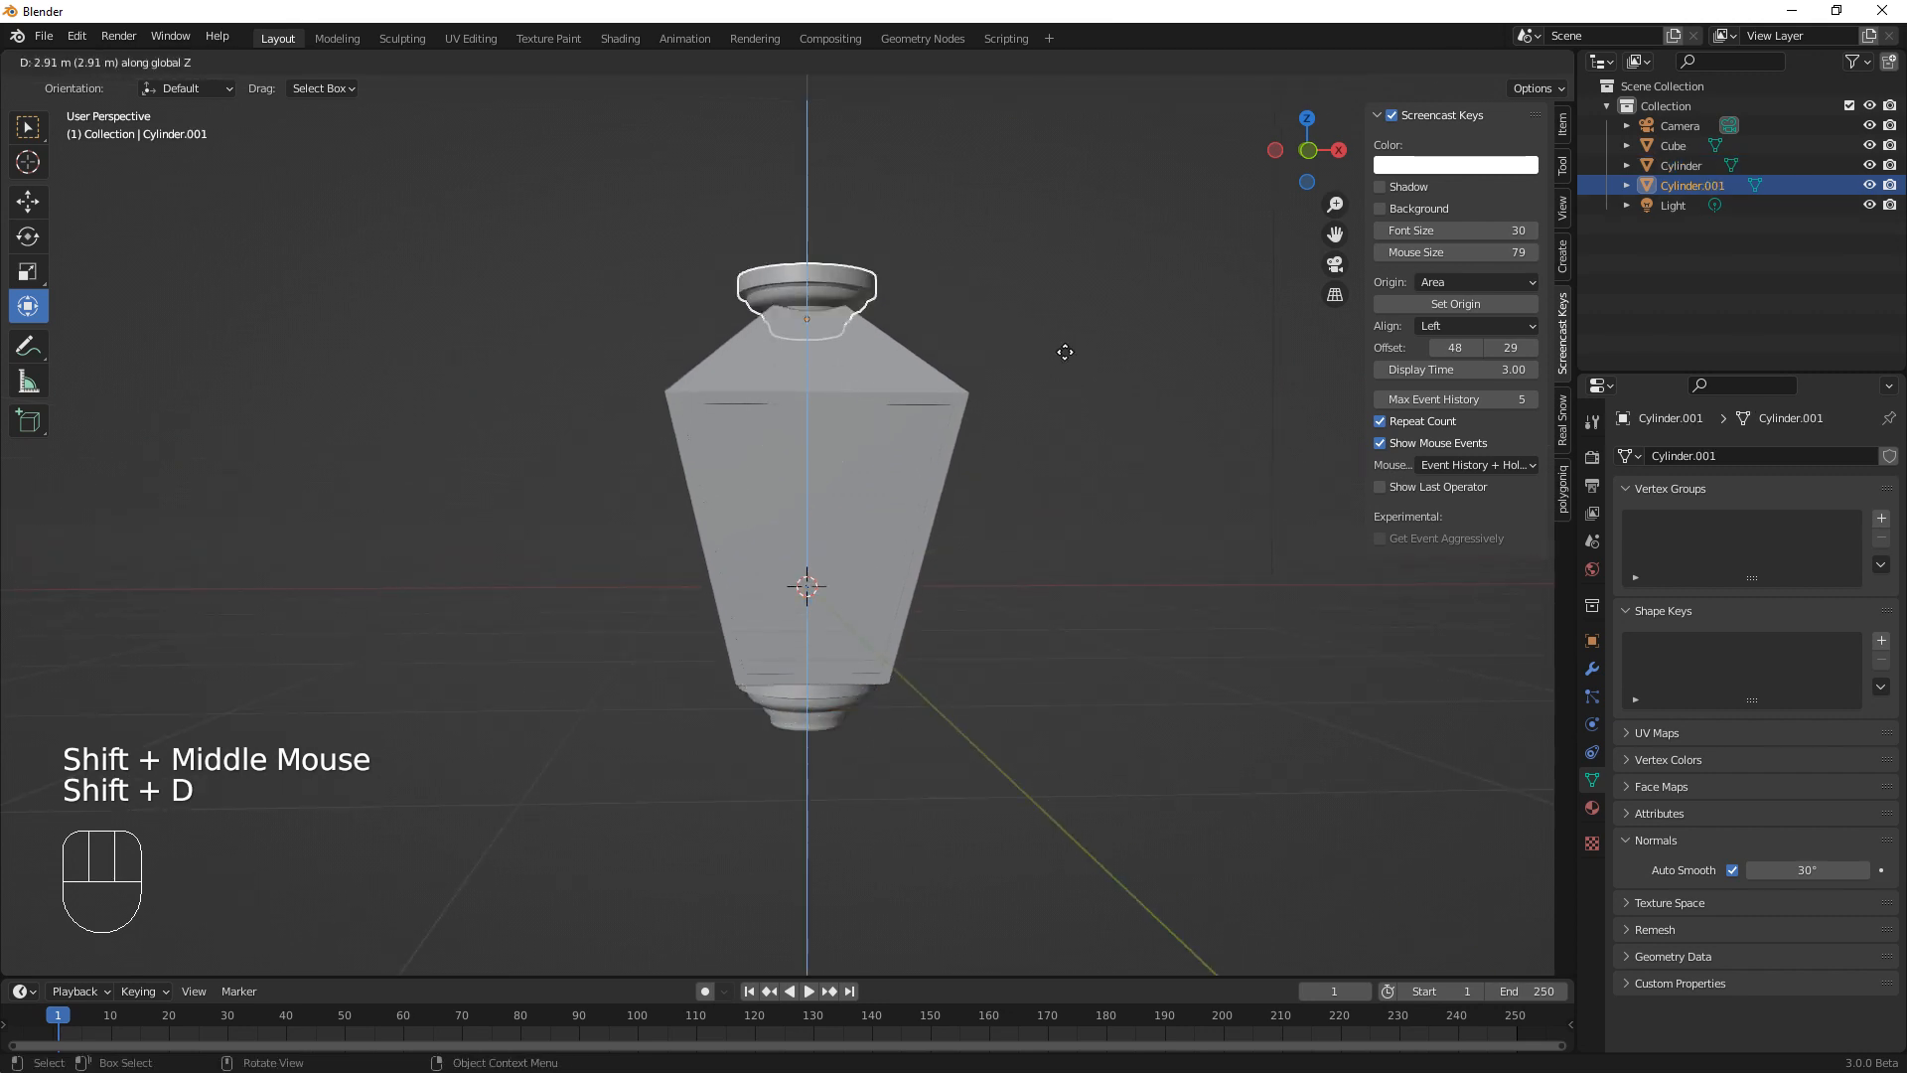
{"action": "left_click", "coordinate": [1064, 335]}
{"action": "middle_click_drag", "start_coordinate": [1075, 610], "coordinate": [1045, 799], "text": "shift"}
{"action": "scroll", "coordinate": [1043, 808], "scroll_direction": "down", "scroll_amount": 1}
{"action": "scroll", "coordinate": [1043, 807], "scroll_direction": "up", "scroll_amount": 2}
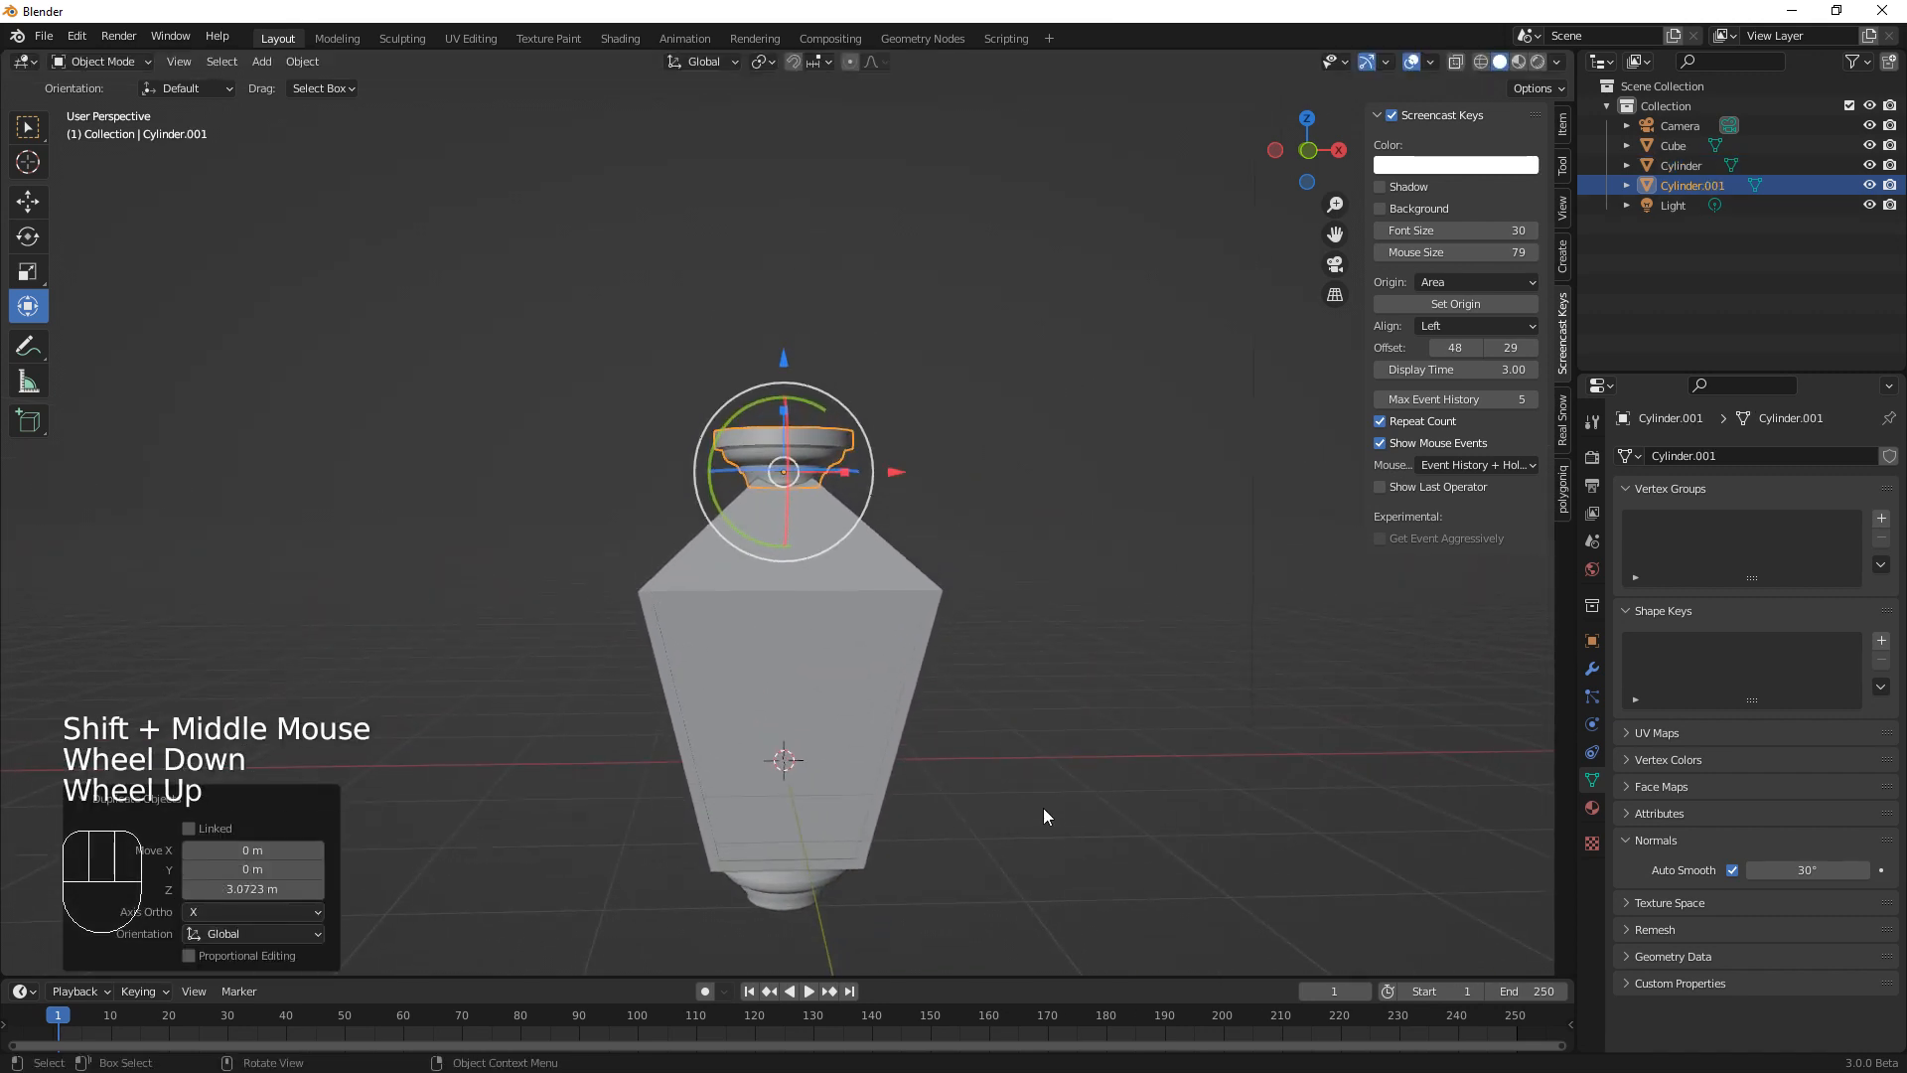
Flip the duplicated base upside down by rotating it 180° about the X axis
{"action": "type", "text": "rx"}
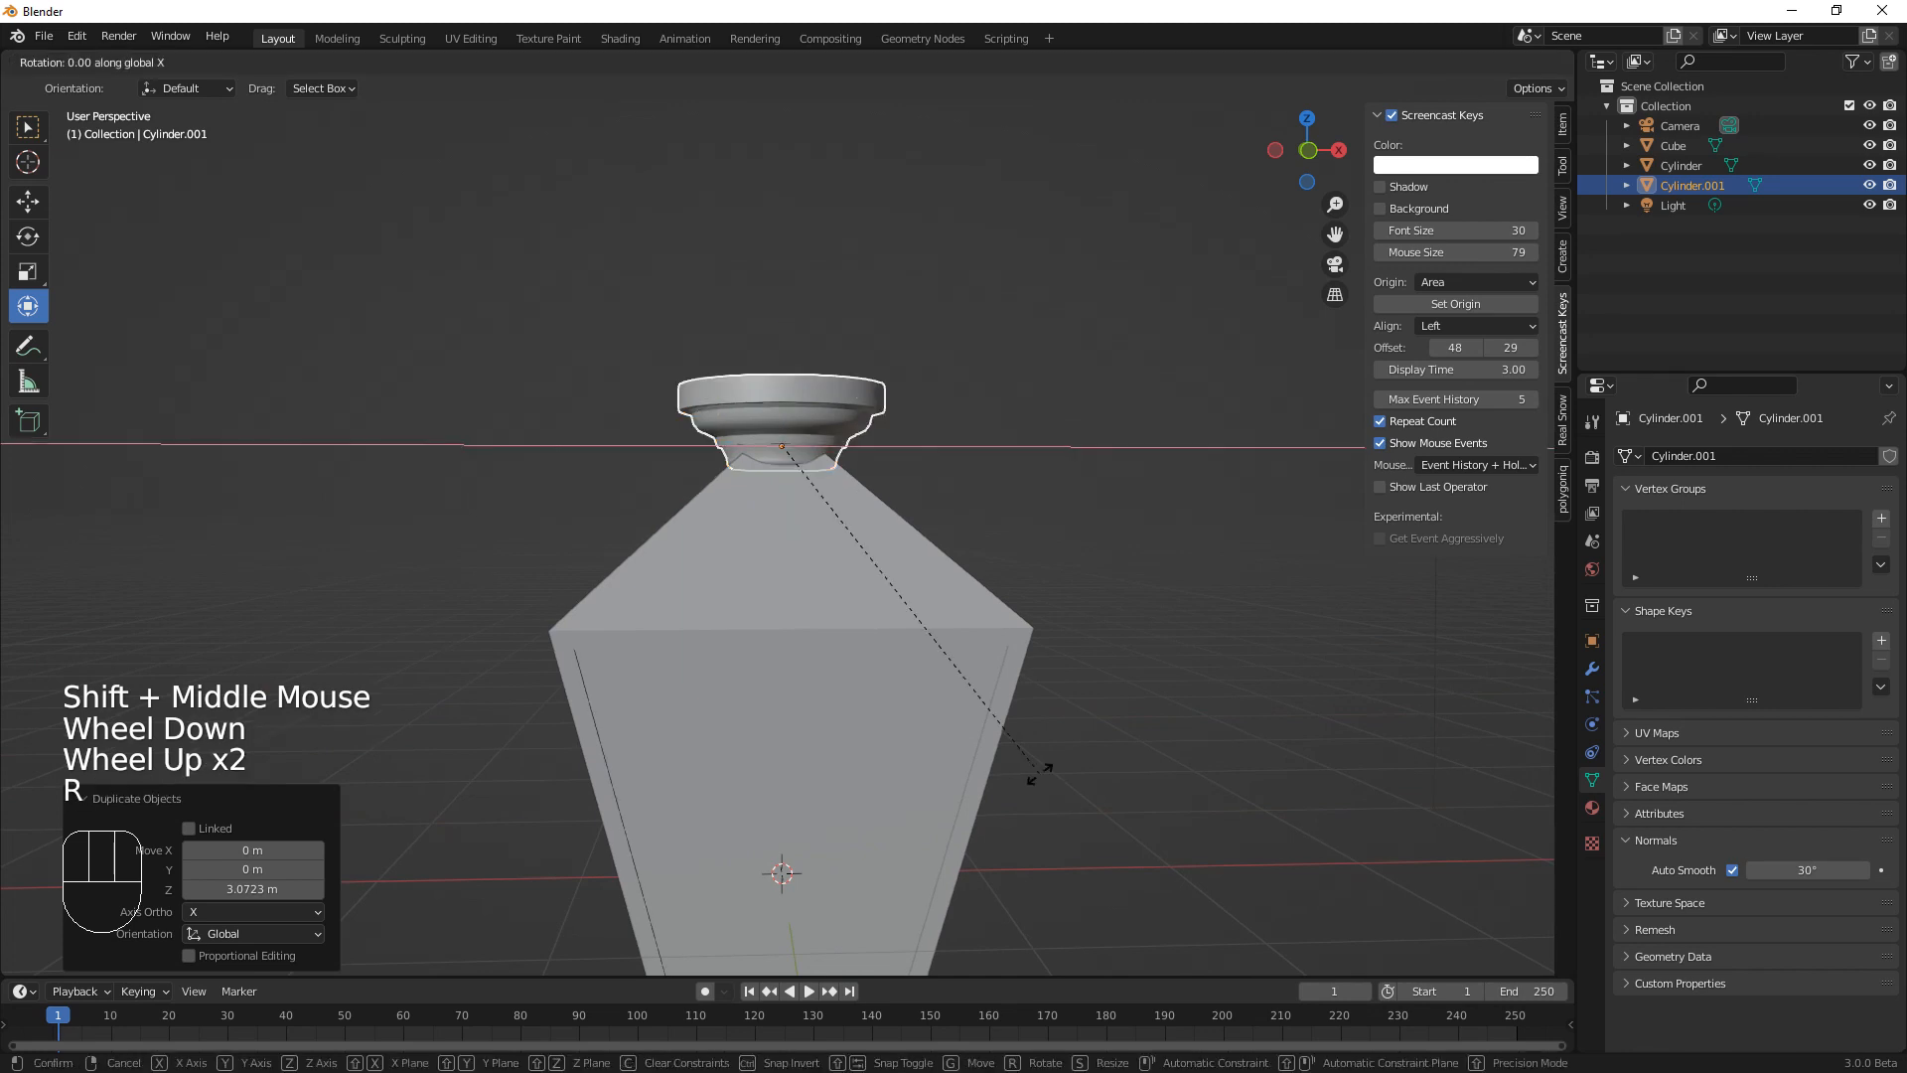
{"action": "type", "text": "180"}
{"action": "key", "text": "Return"}
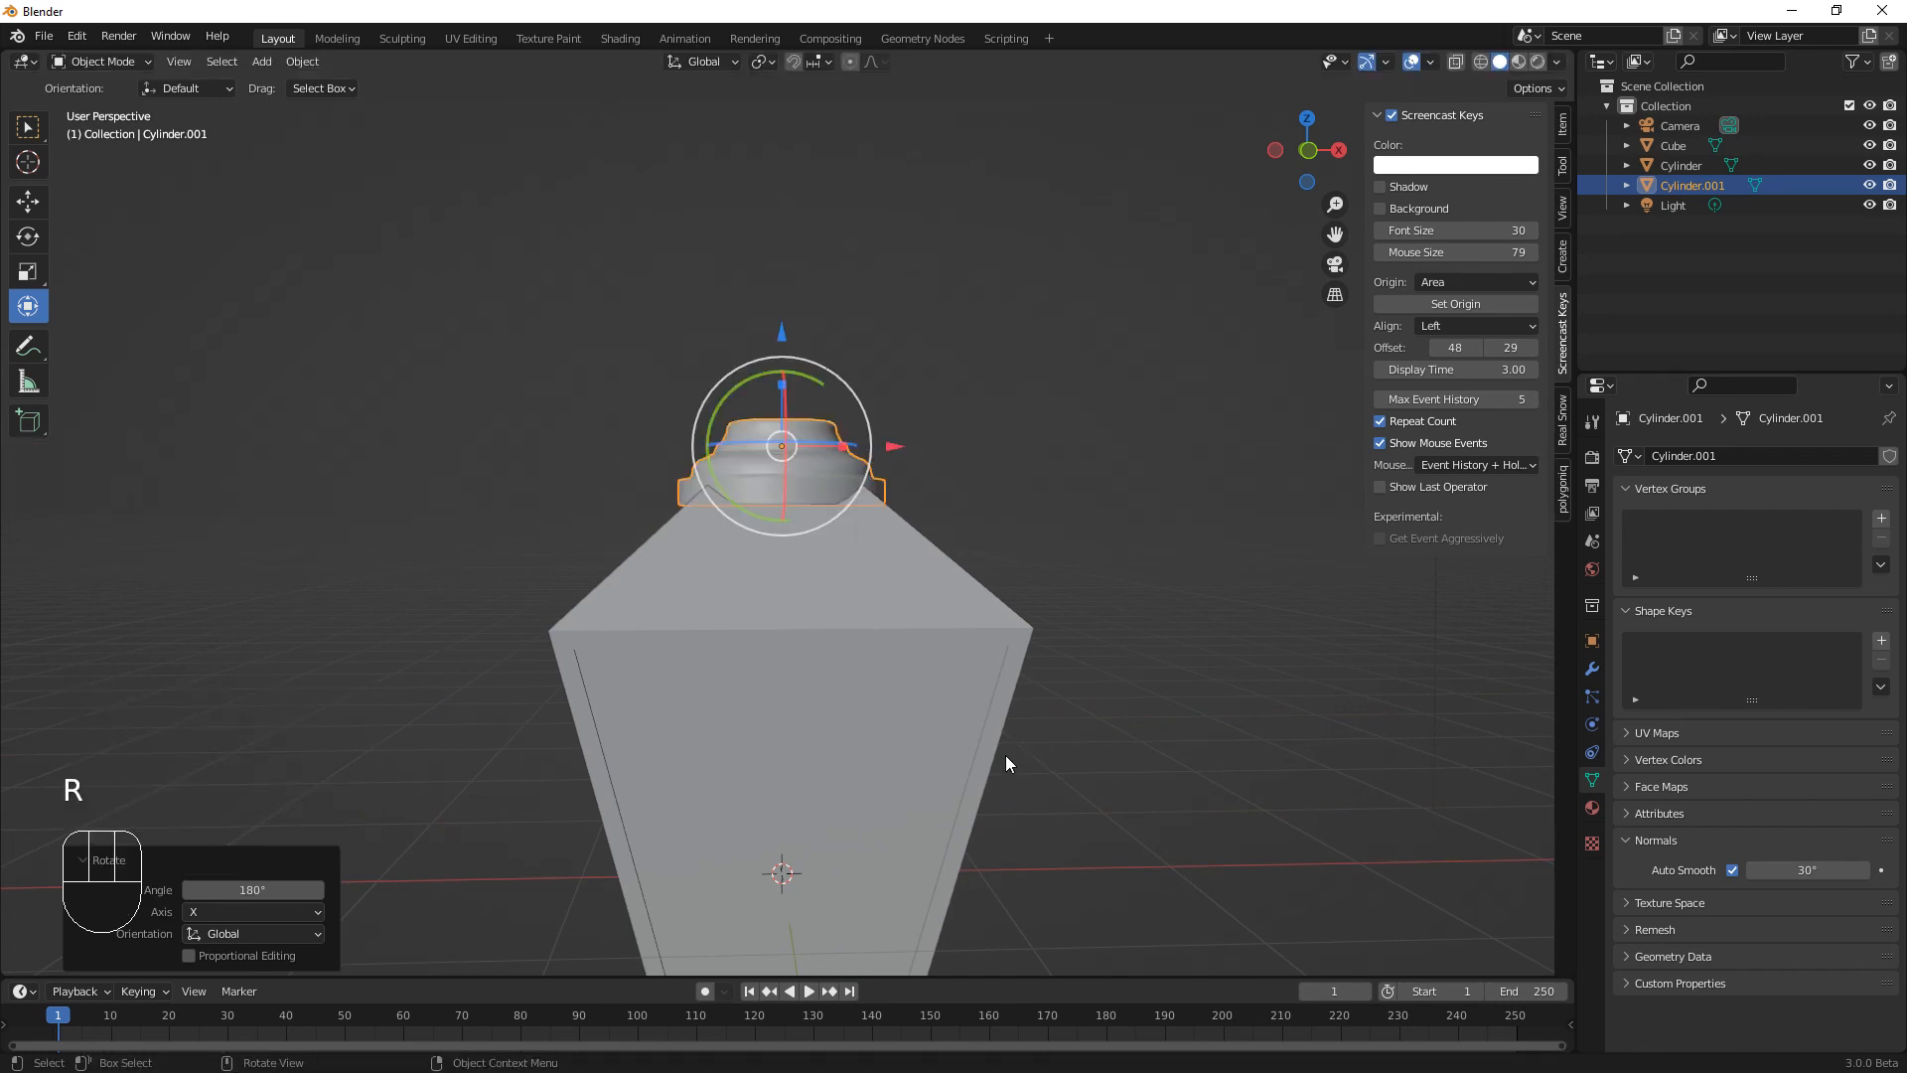
Raise the flipped copy about 0.38 m along Z and scale it down uniformly to about 0.234
{"action": "scroll", "coordinate": [1077, 707], "scroll_direction": "down", "scroll_amount": 1}
{"action": "scroll", "coordinate": [1065, 714], "scroll_direction": "up", "scroll_amount": 2}
{"action": "middle_click_drag", "start_coordinate": [1066, 720], "coordinate": [914, 366]}
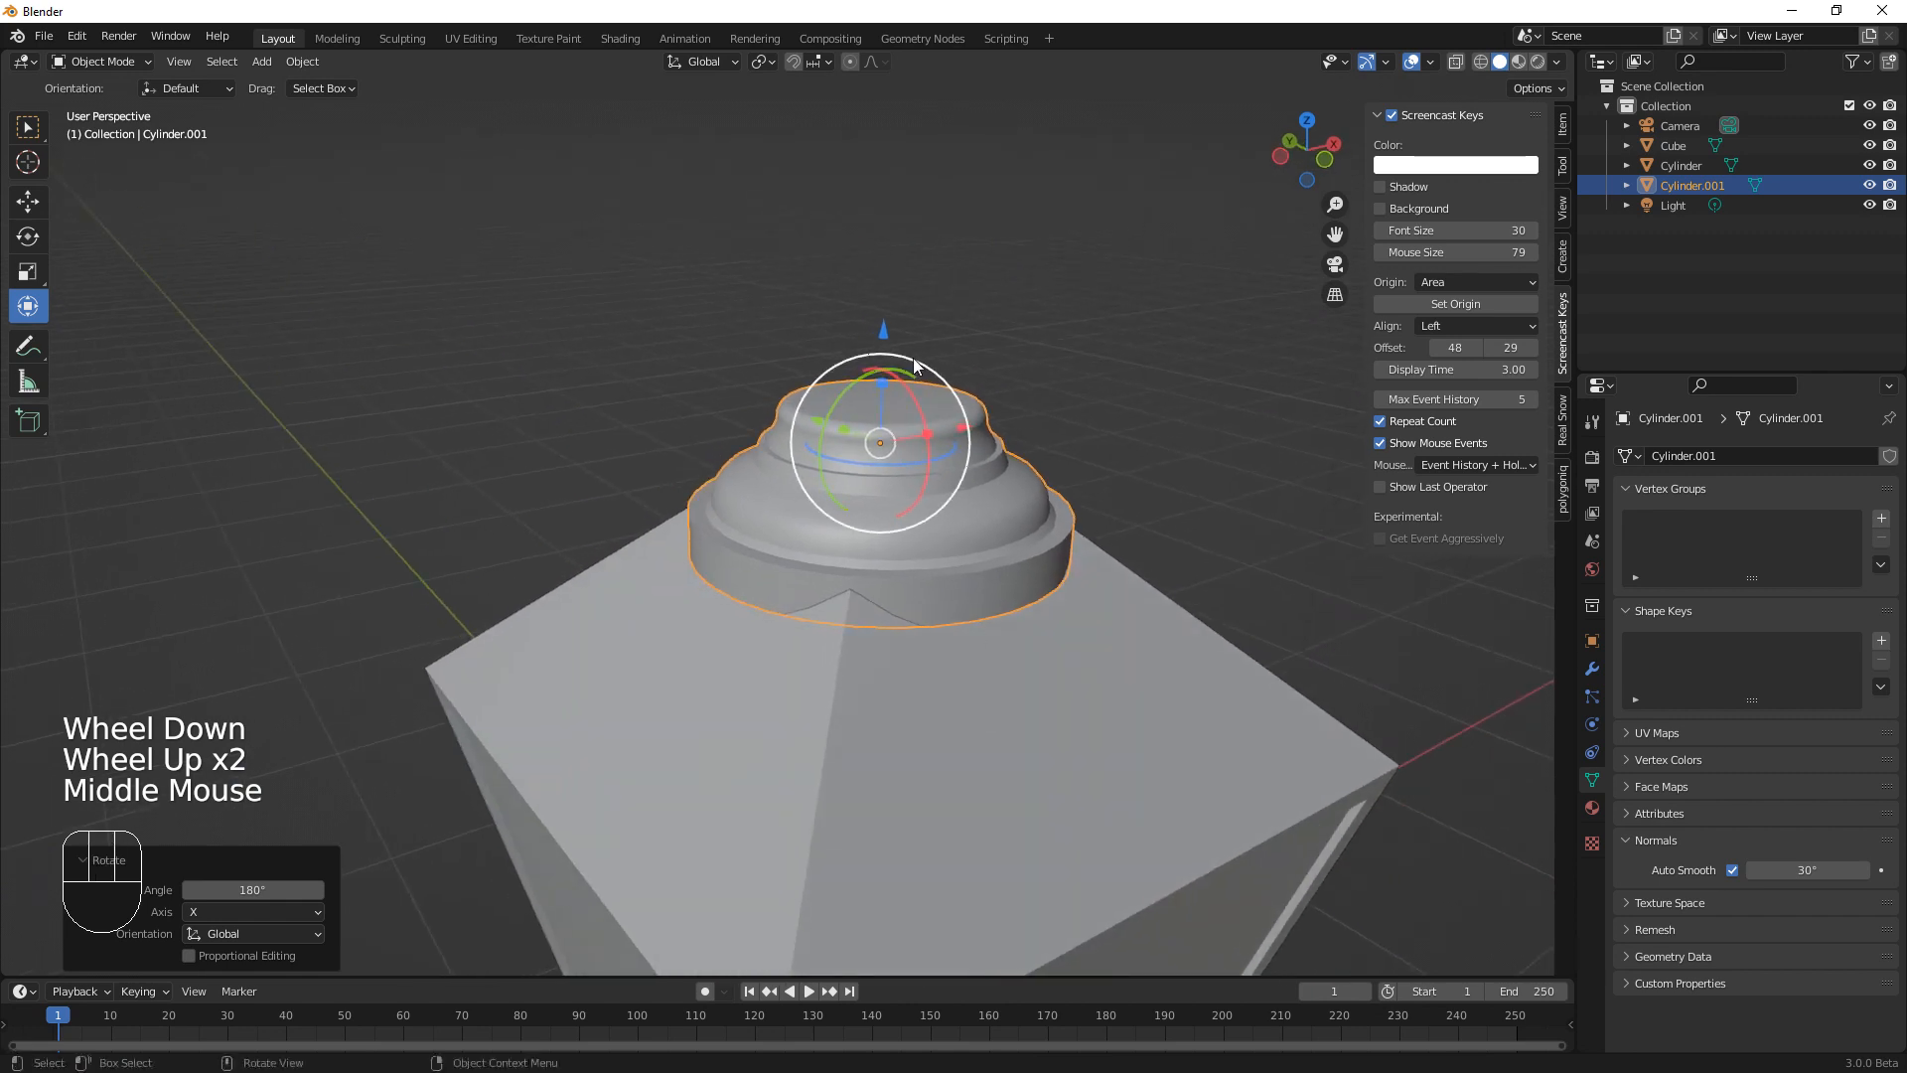
{"action": "left_click_drag", "start_coordinate": [883, 334], "coordinate": [886, 177]}
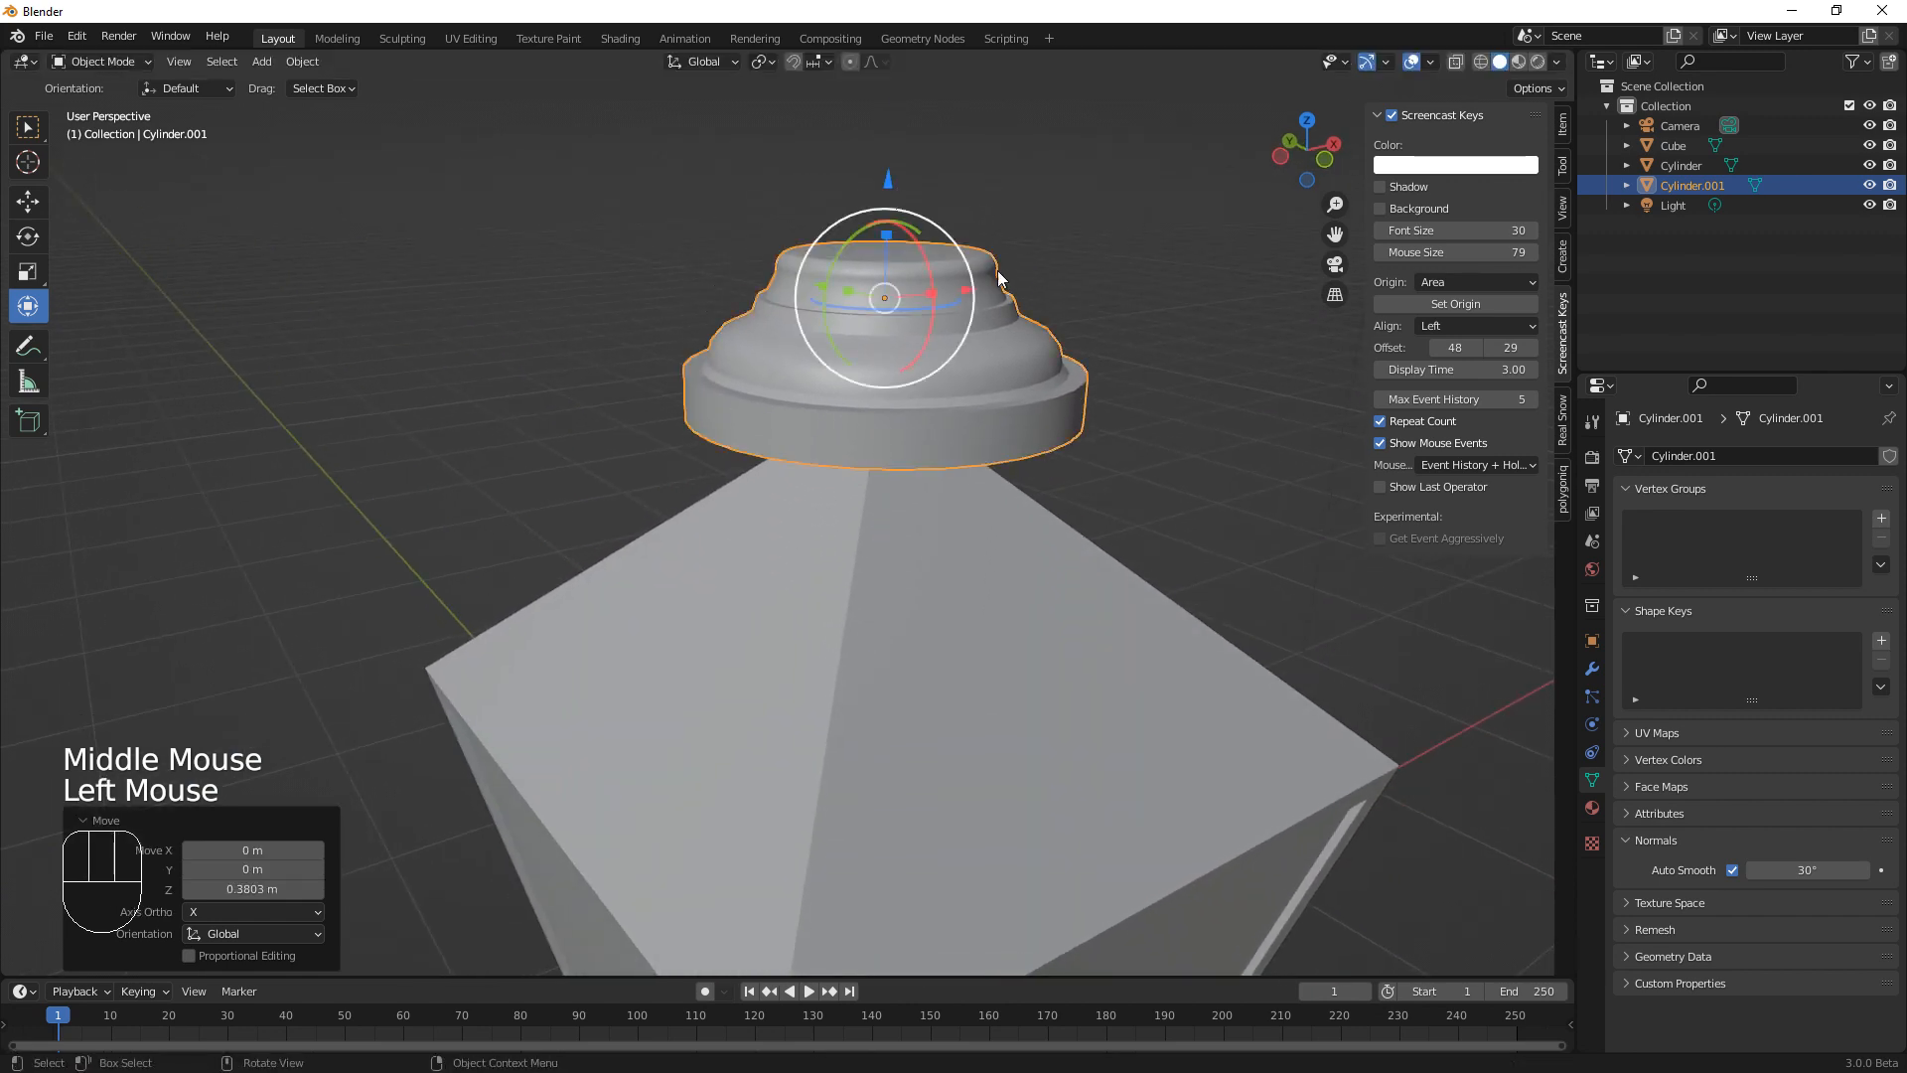
{"action": "key", "text": "s"}
{"action": "left_click", "coordinate": [942, 379]}
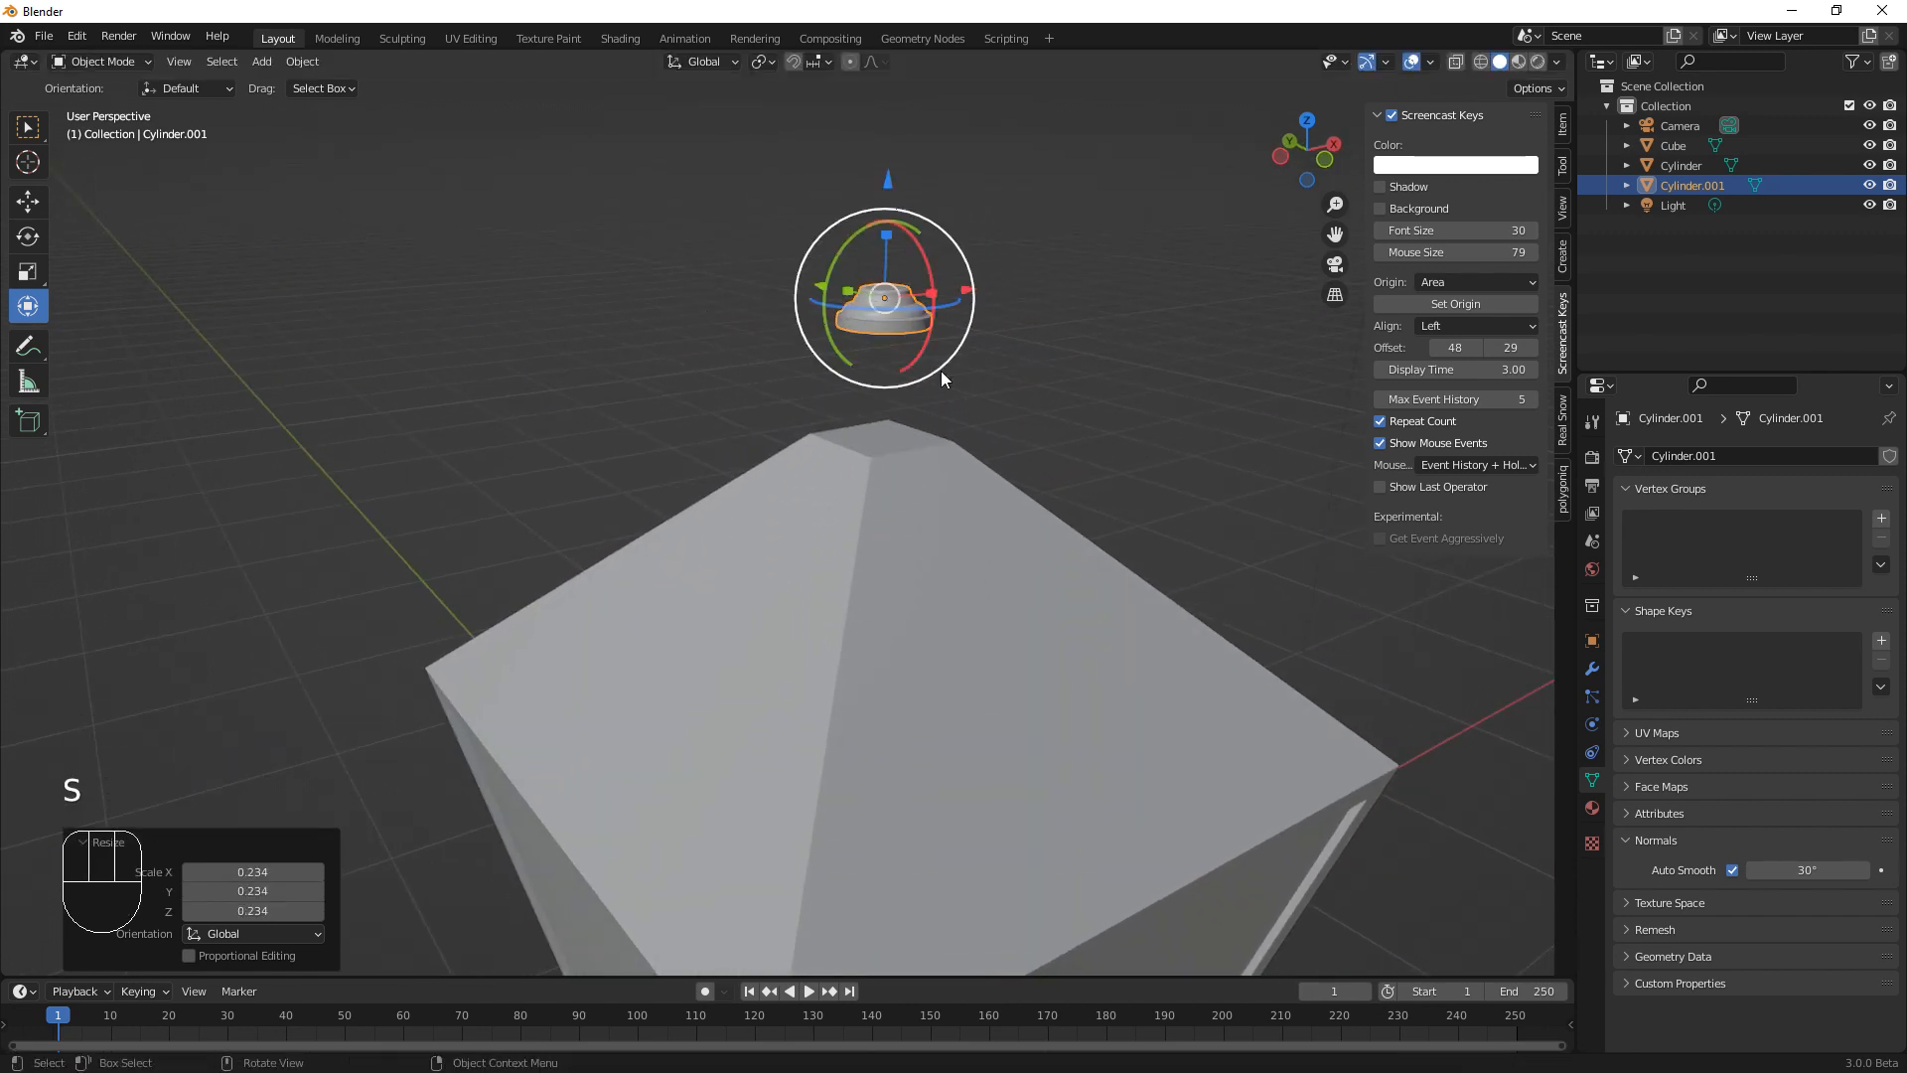
Select the flat top face of the lantern's roof and scale it up uniformly to widen the peak
{"action": "middle_click_drag", "start_coordinate": [942, 380], "coordinate": [995, 552]}
{"action": "left_click", "coordinate": [789, 471]}
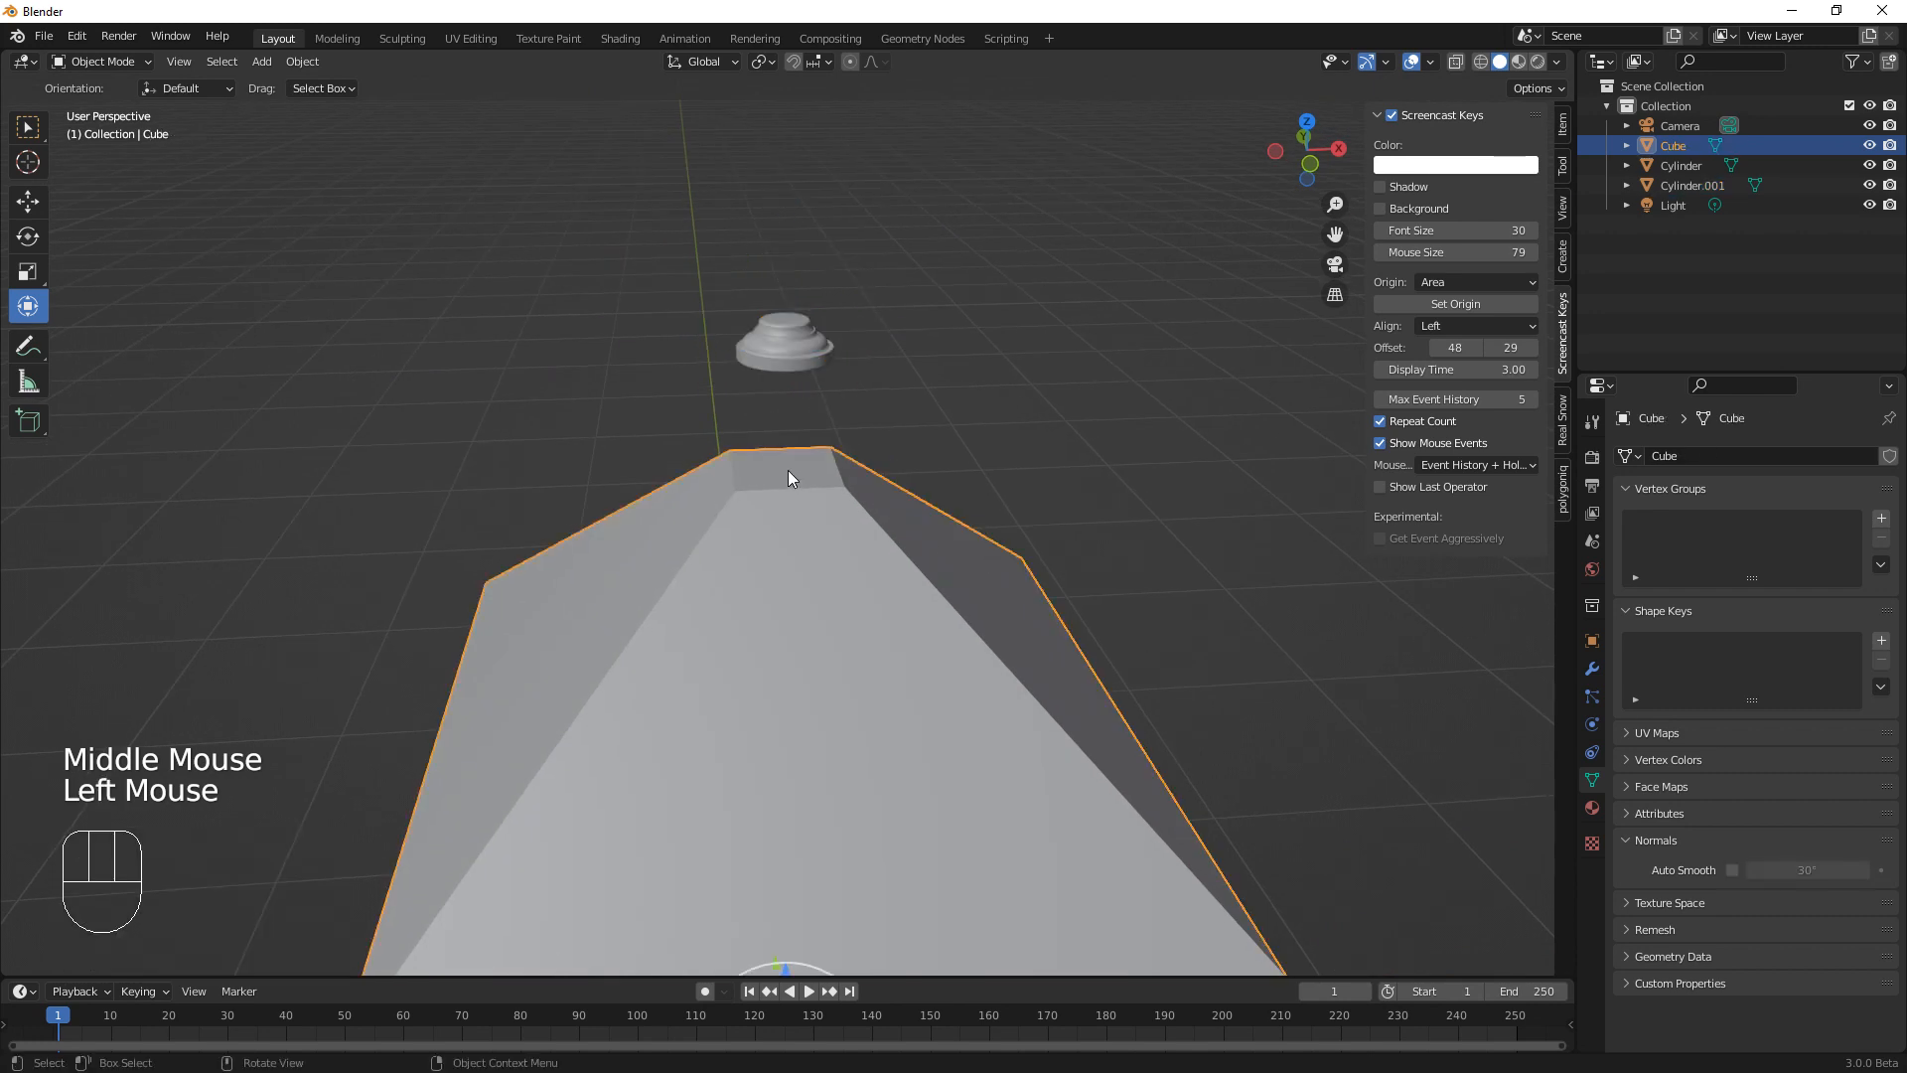
{"action": "key", "text": "Tab"}
{"action": "left_click", "coordinate": [789, 469]}
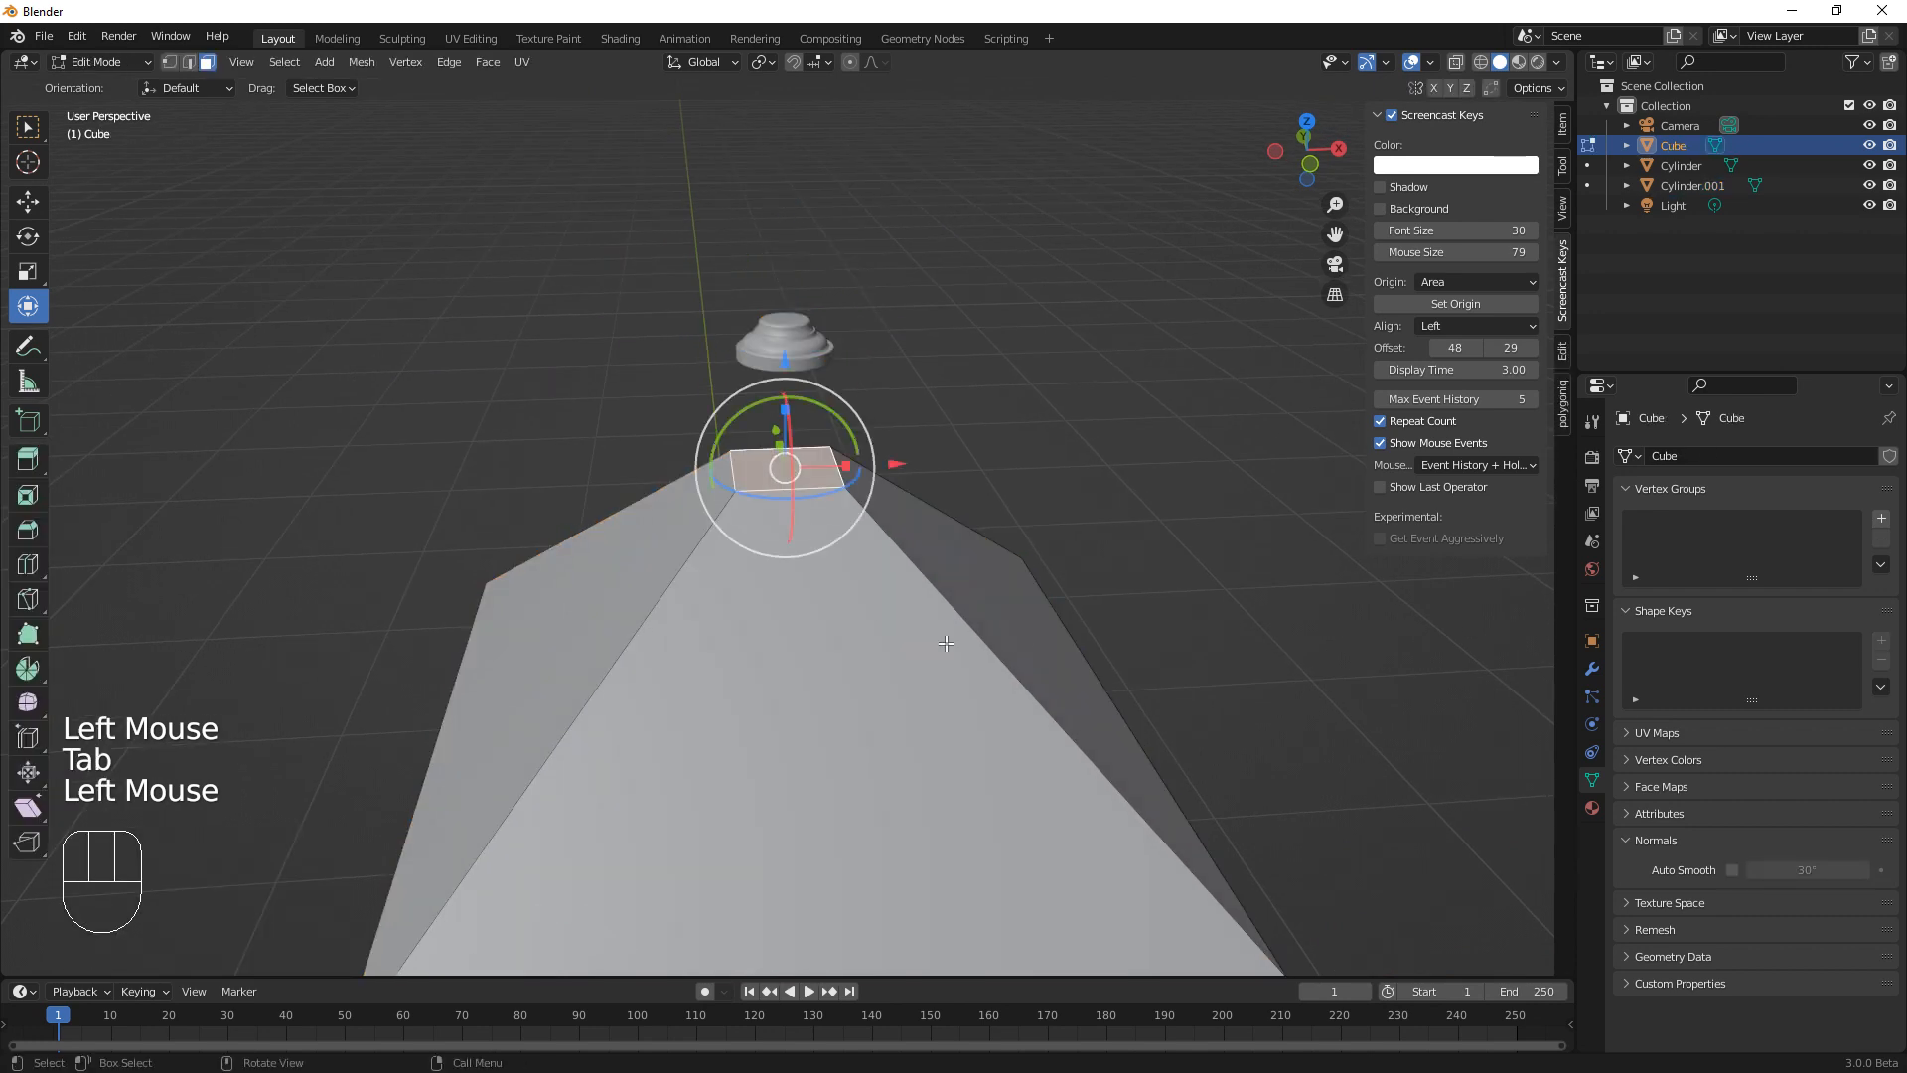
{"action": "key", "text": "s"}
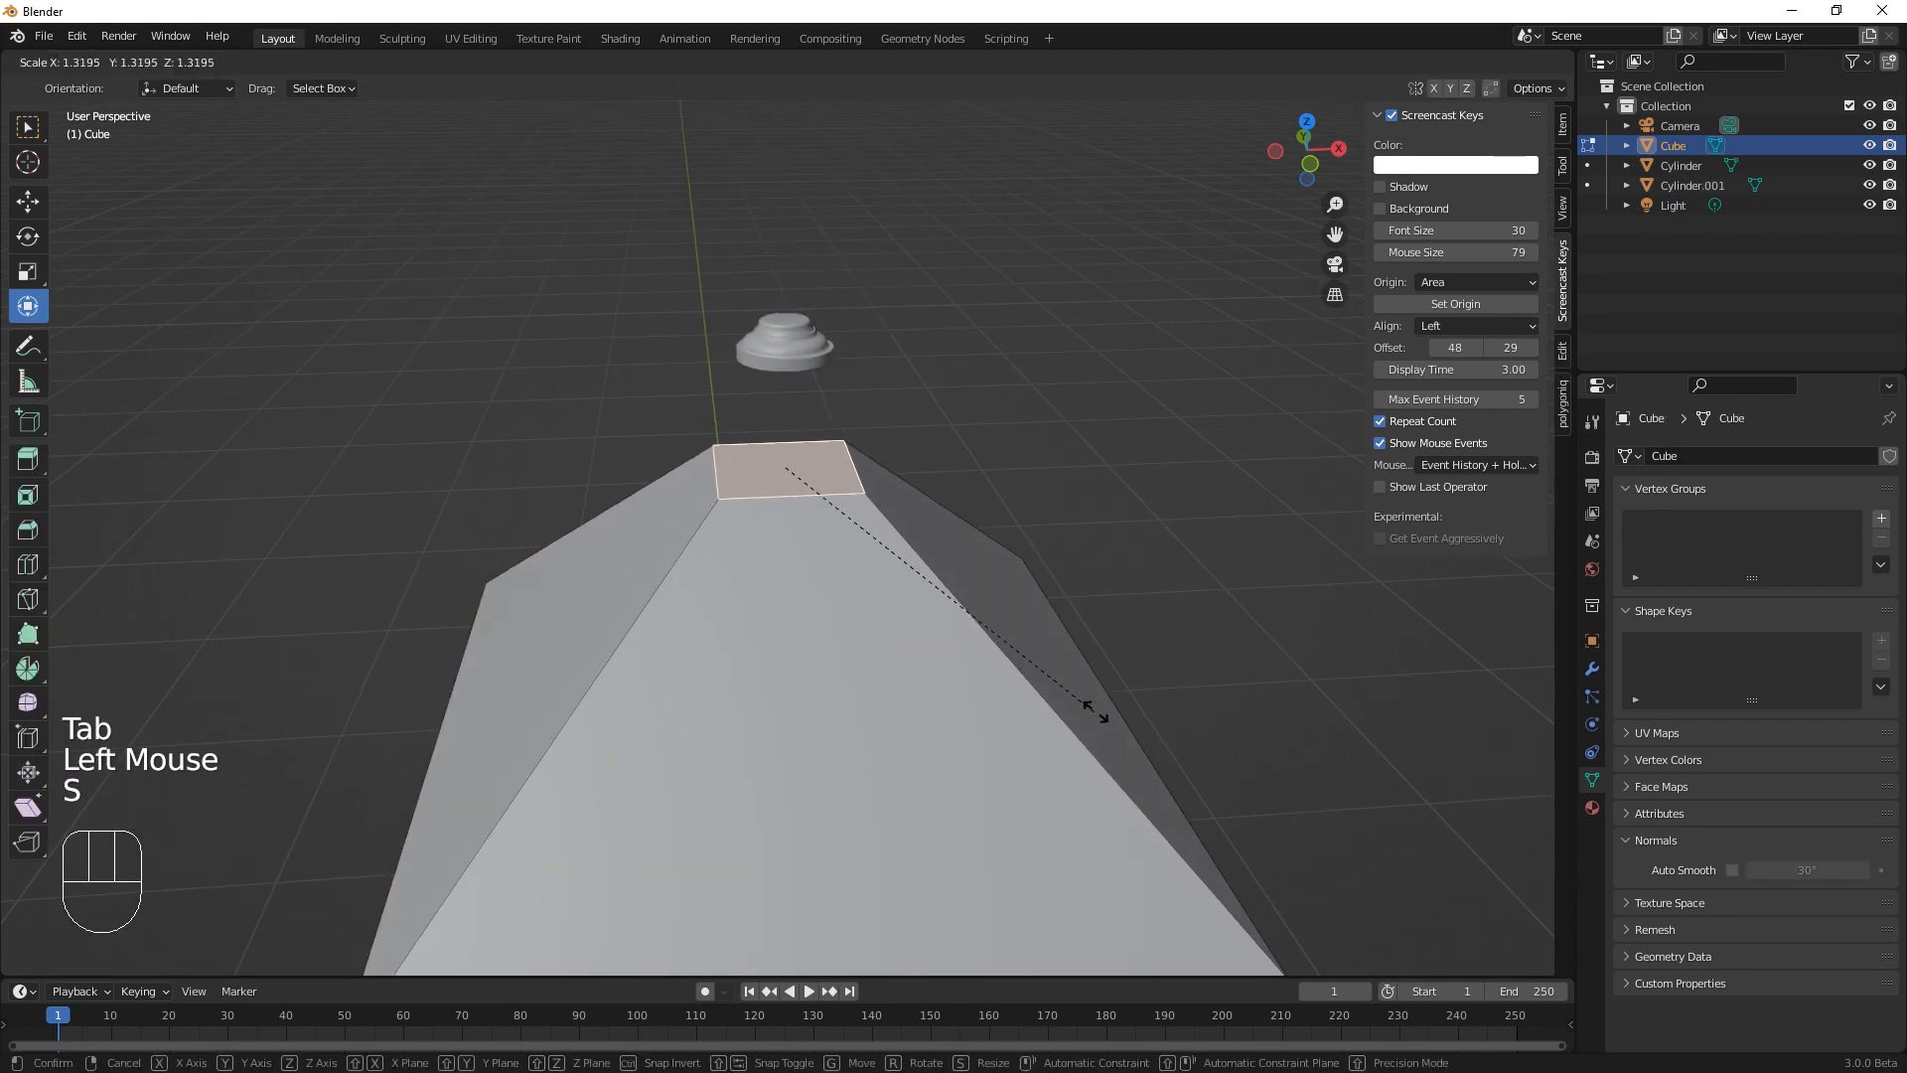
{"action": "left_click", "coordinate": [1188, 754]}
Select the small molded cap above the roof and lower it about 0.377 m along Z onto the roof's flat top
{"action": "middle_click_drag", "start_coordinate": [1188, 754], "coordinate": [1123, 723]}
{"action": "scroll", "coordinate": [1122, 723], "scroll_direction": "down", "scroll_amount": 2}
{"action": "left_click_drag", "start_coordinate": [771, 340], "coordinate": [775, 345]}
{"action": "left_click", "coordinate": [790, 355]}
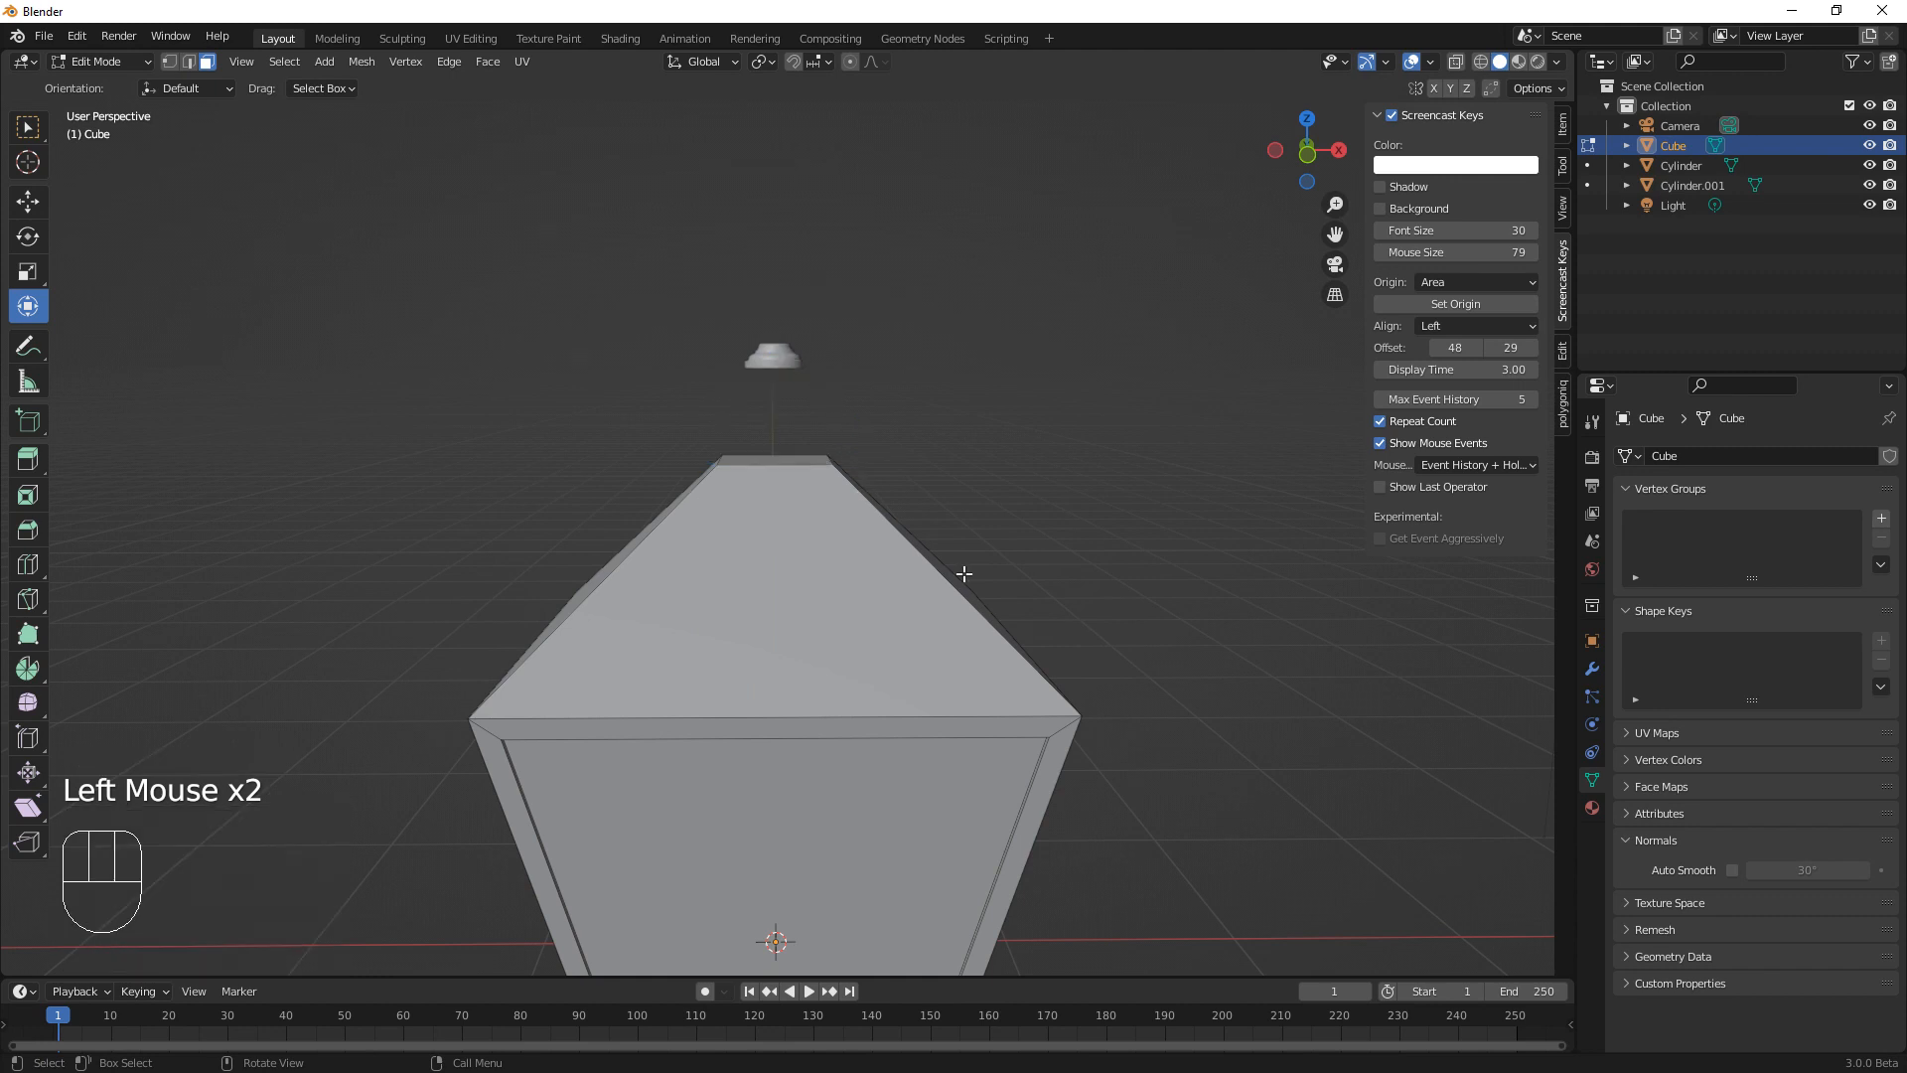
{"action": "key", "text": "Tab"}
{"action": "left_click", "coordinate": [778, 355]}
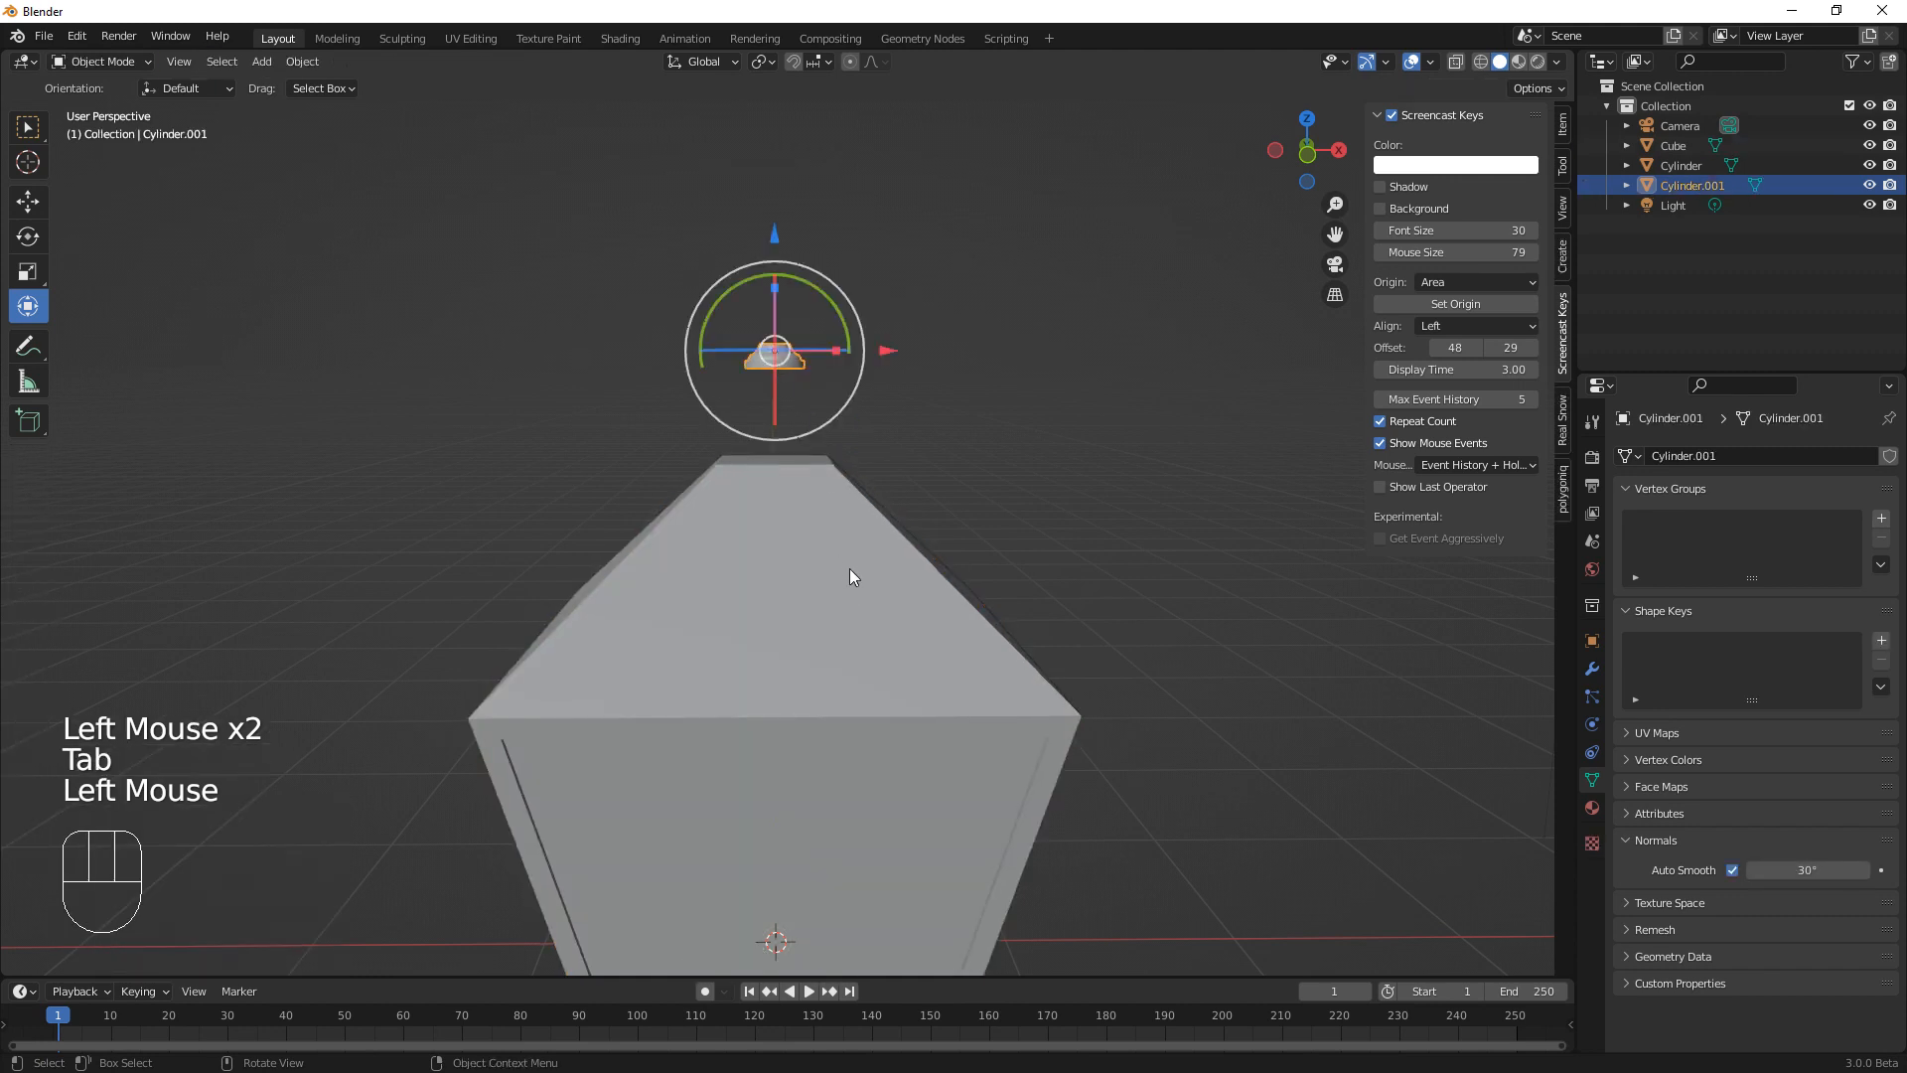
{"action": "middle_click_drag", "start_coordinate": [850, 569], "coordinate": [943, 696]}
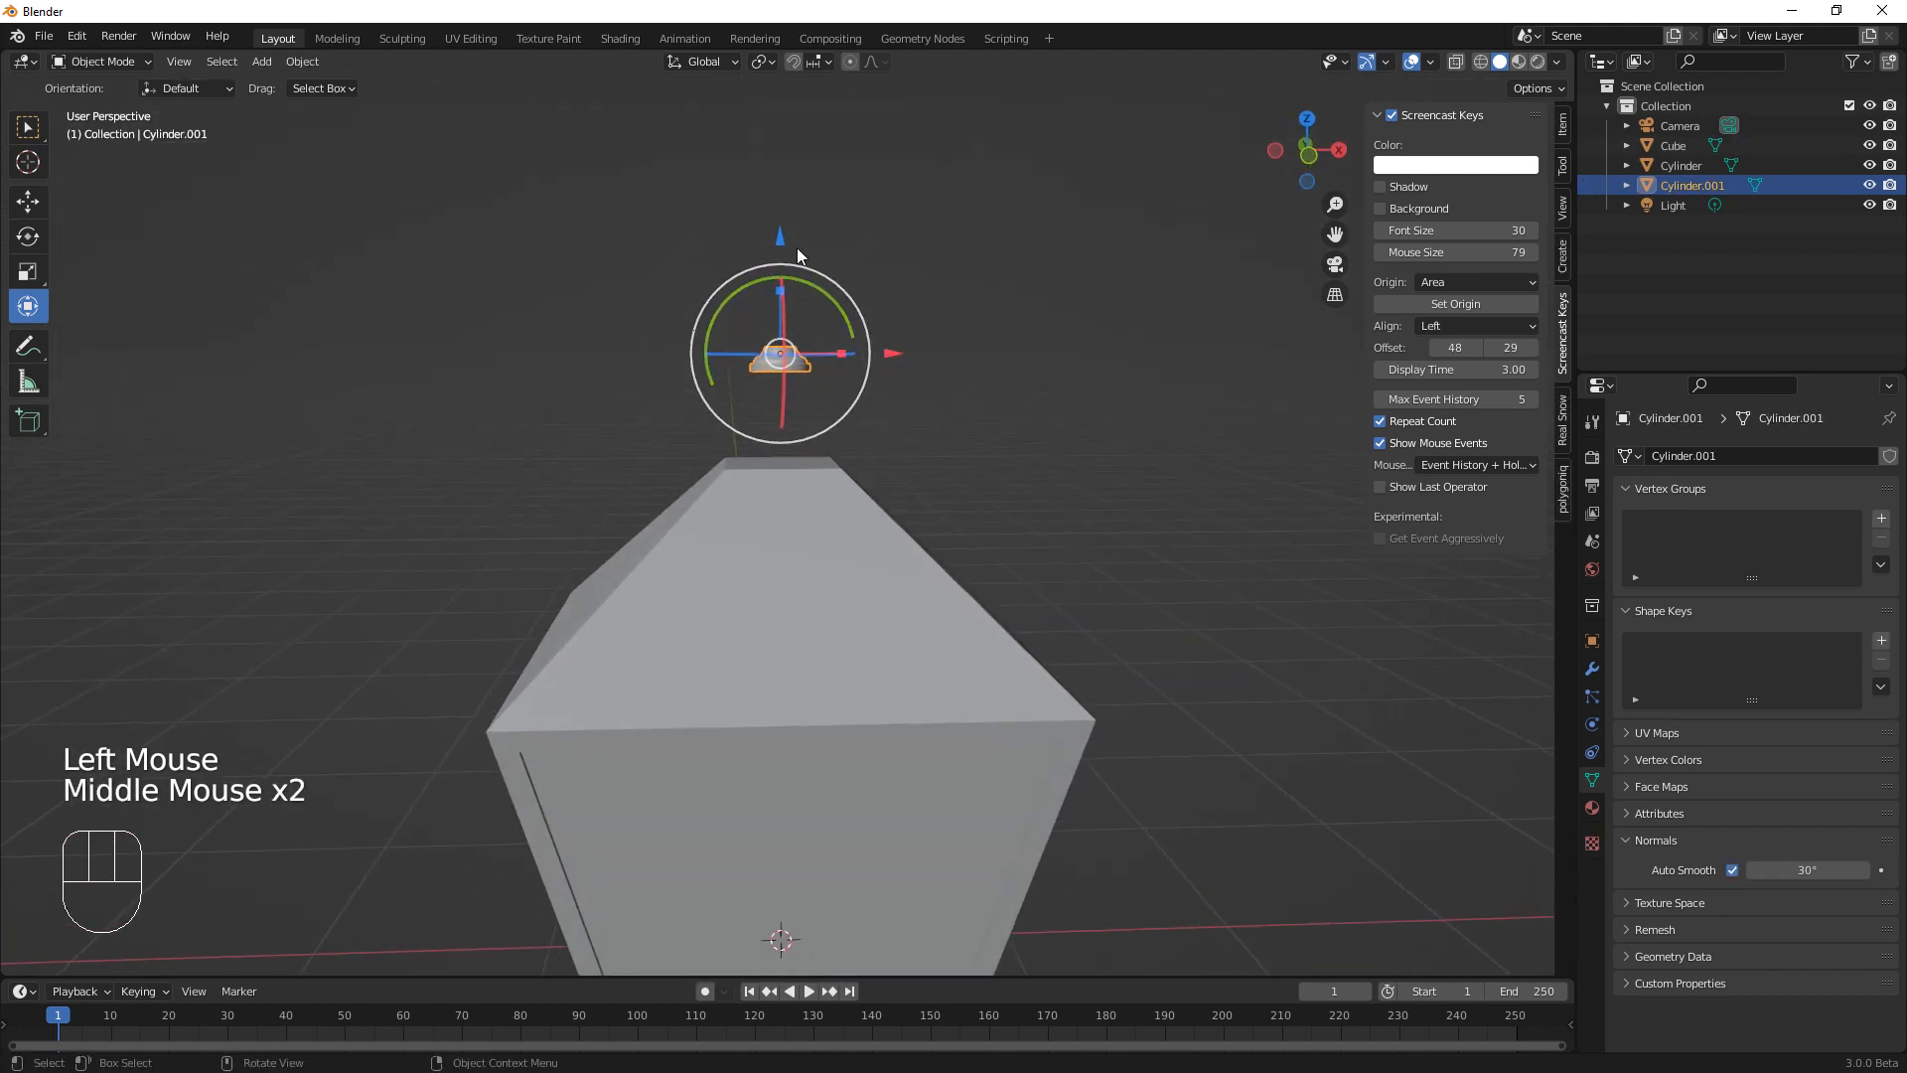
{"action": "left_click_drag", "start_coordinate": [780, 235], "coordinate": [771, 329]}
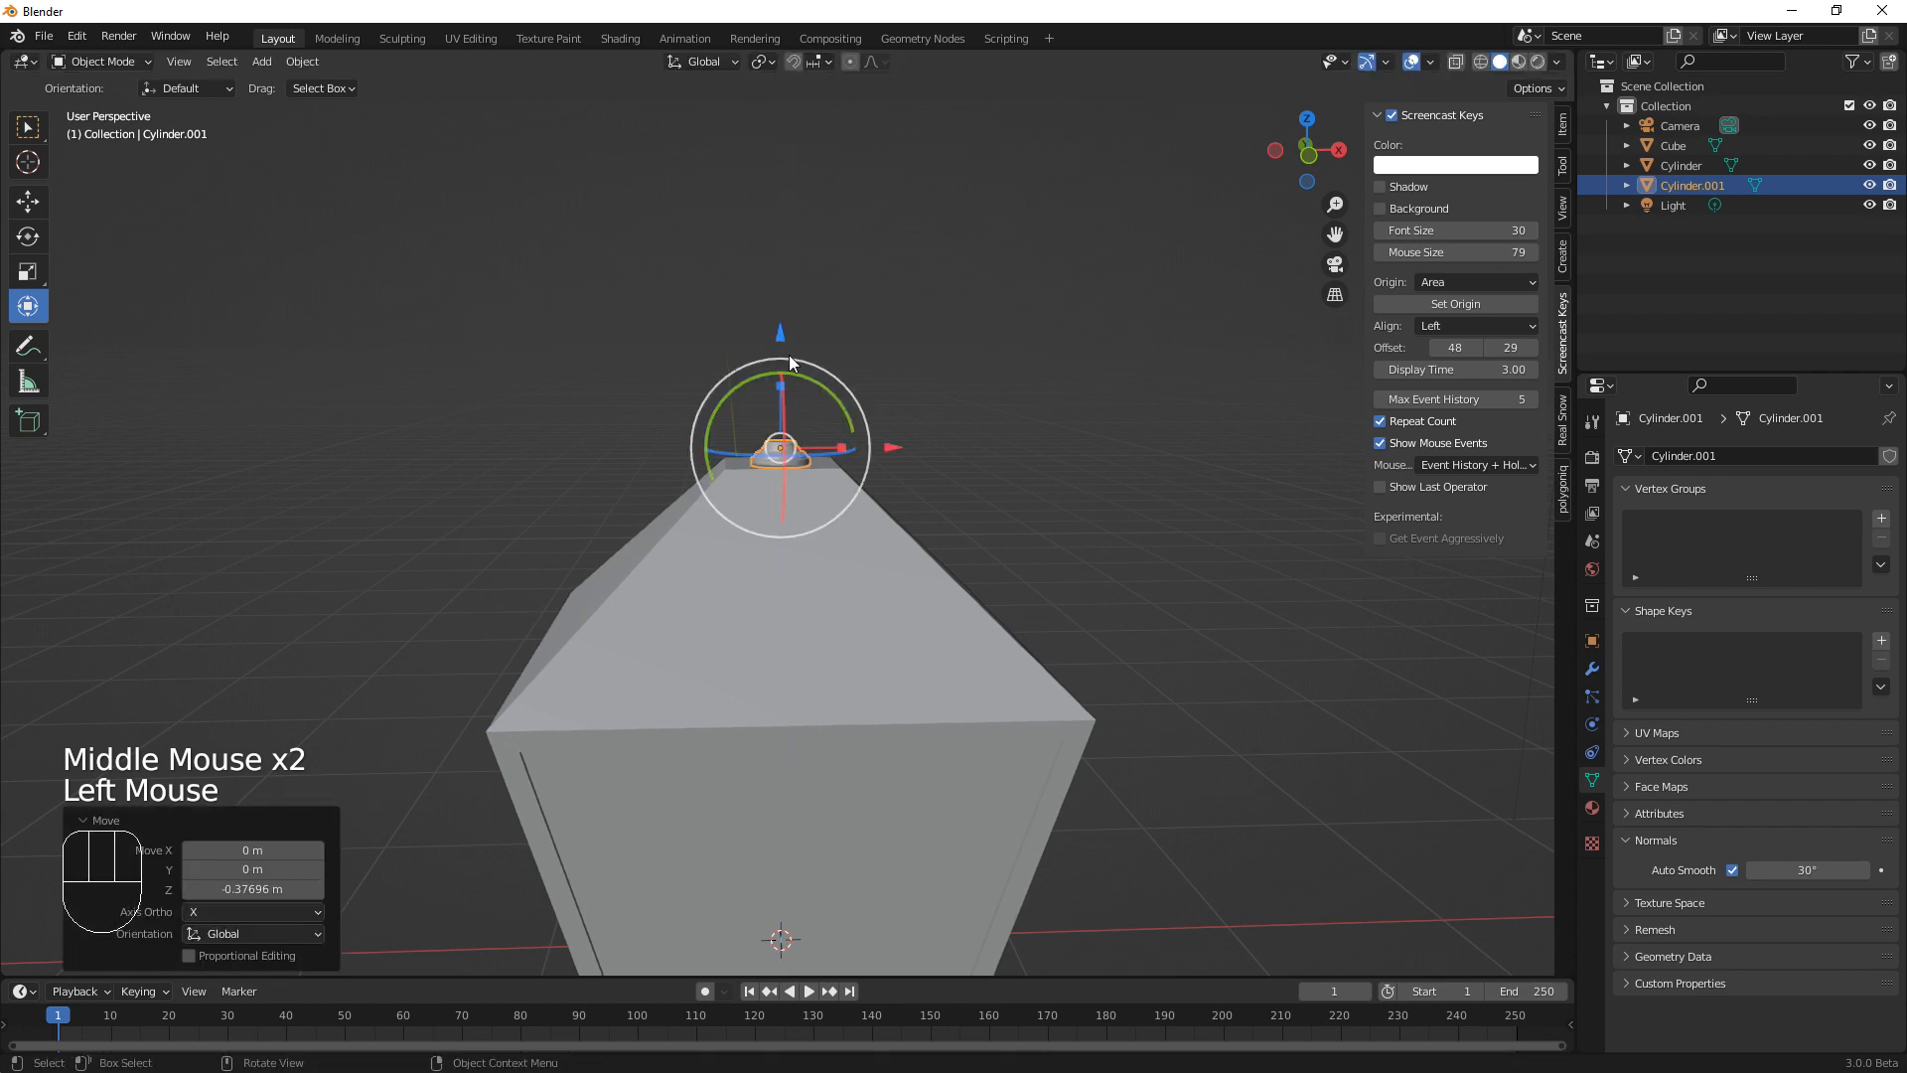
From the top view, scale the cap up about 1.9 times to span the roof's flat top, and raise it about 0.033 m
{"action": "middle_click_drag", "start_coordinate": [852, 596], "coordinate": [854, 775]}
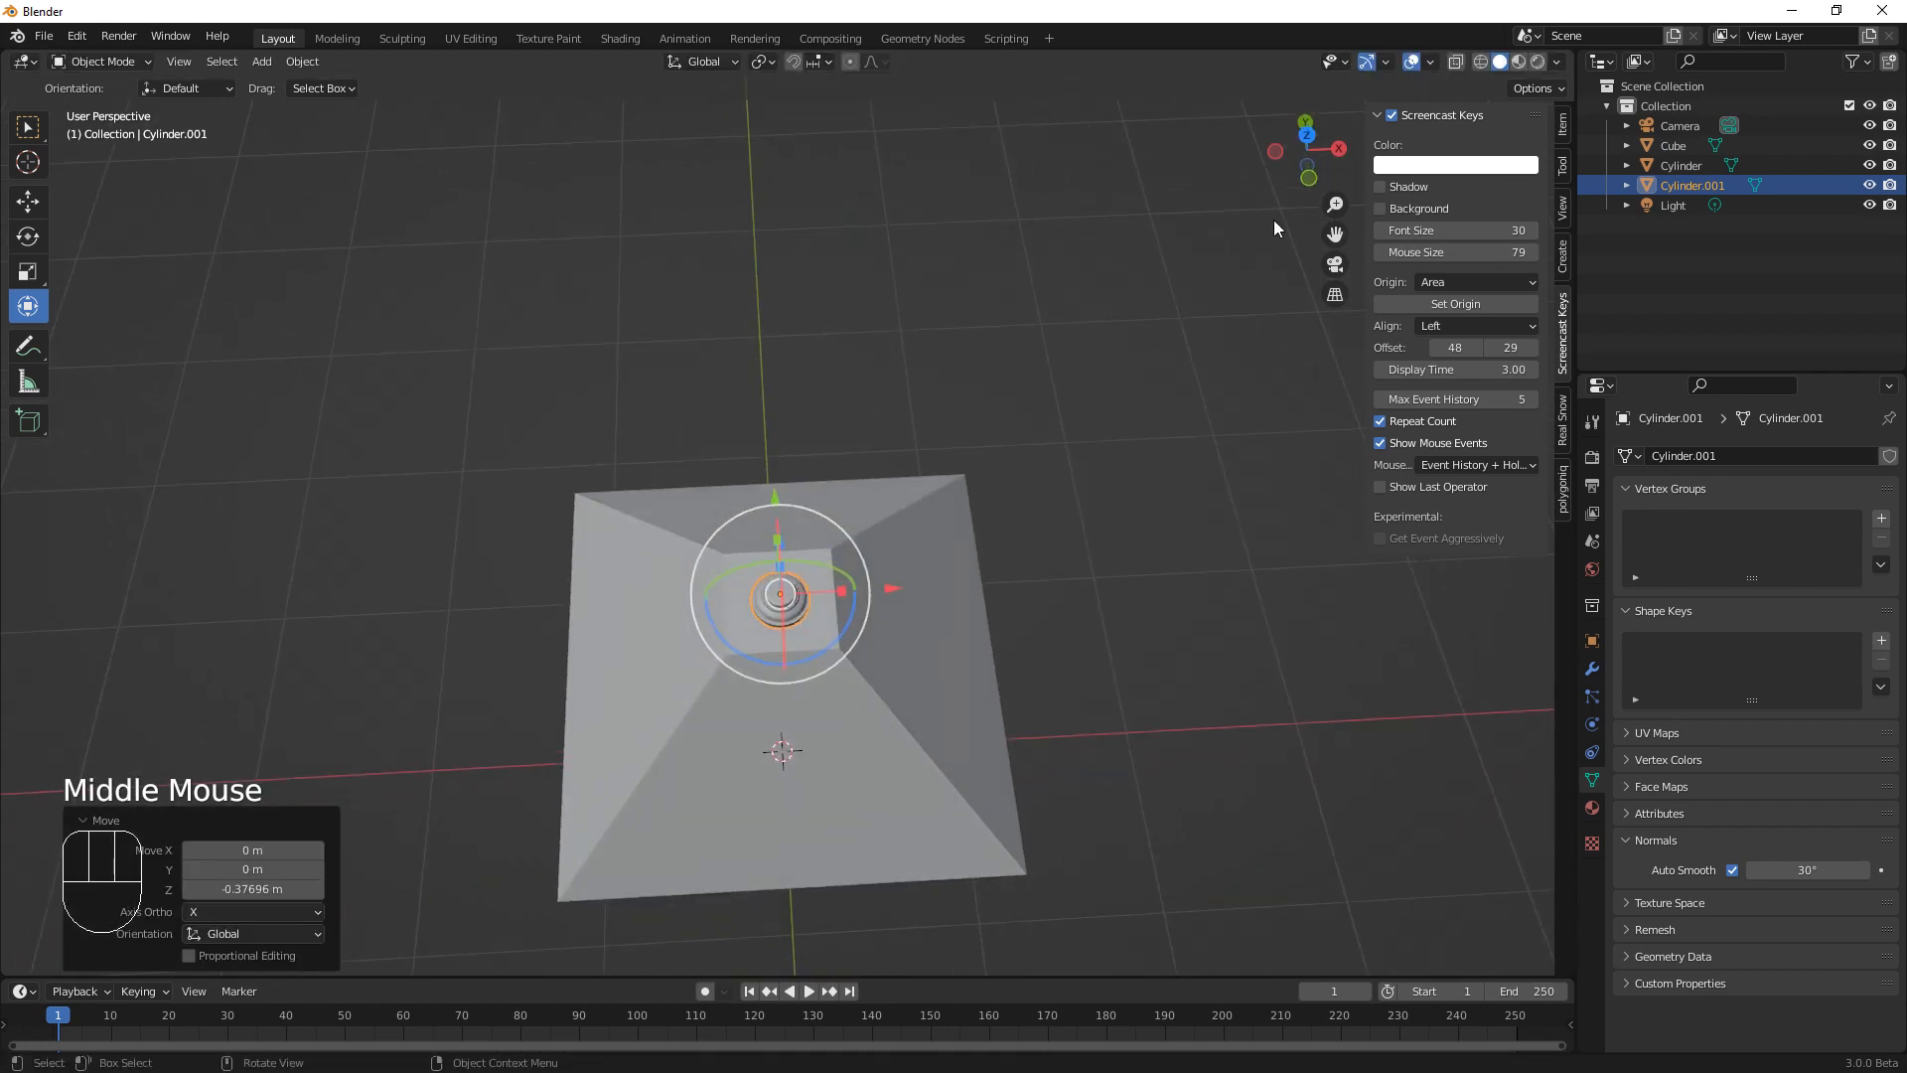
{"action": "left_click", "coordinate": [1308, 135]}
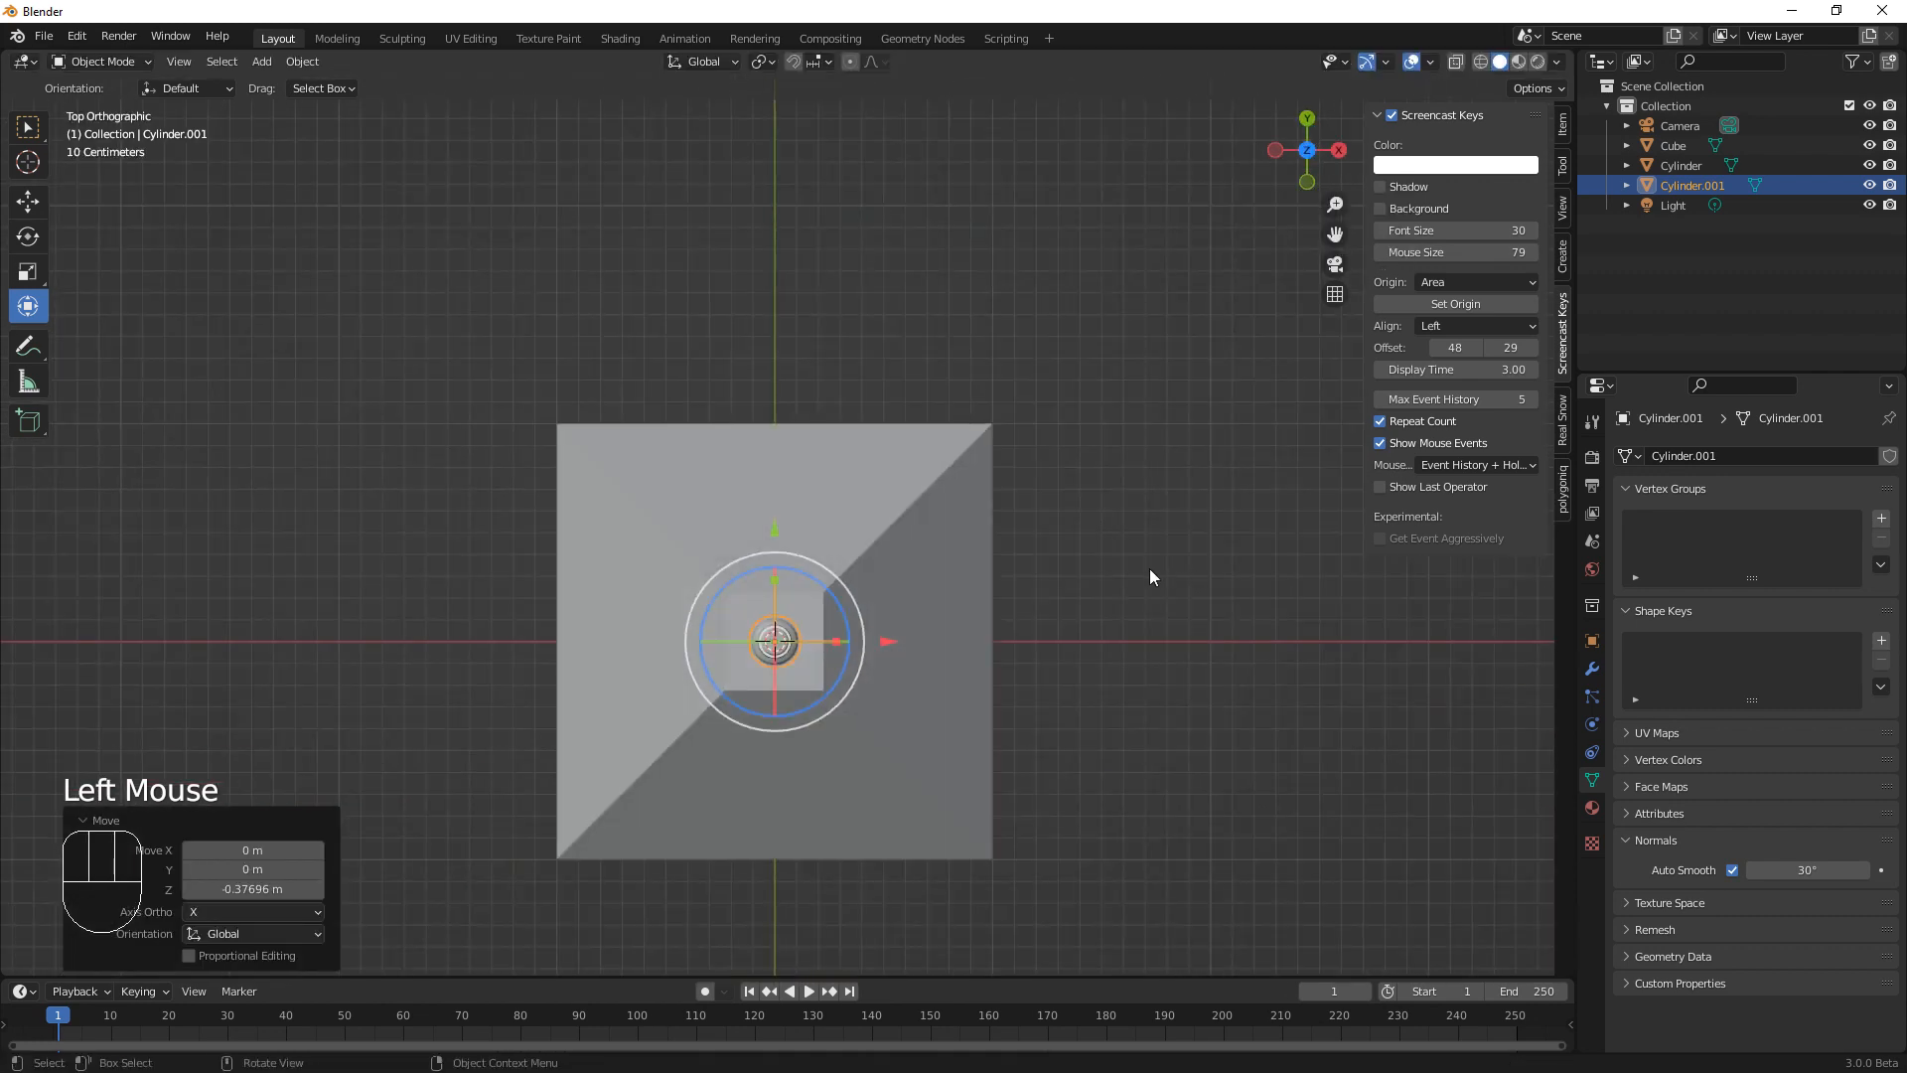
{"action": "key", "text": "s"}
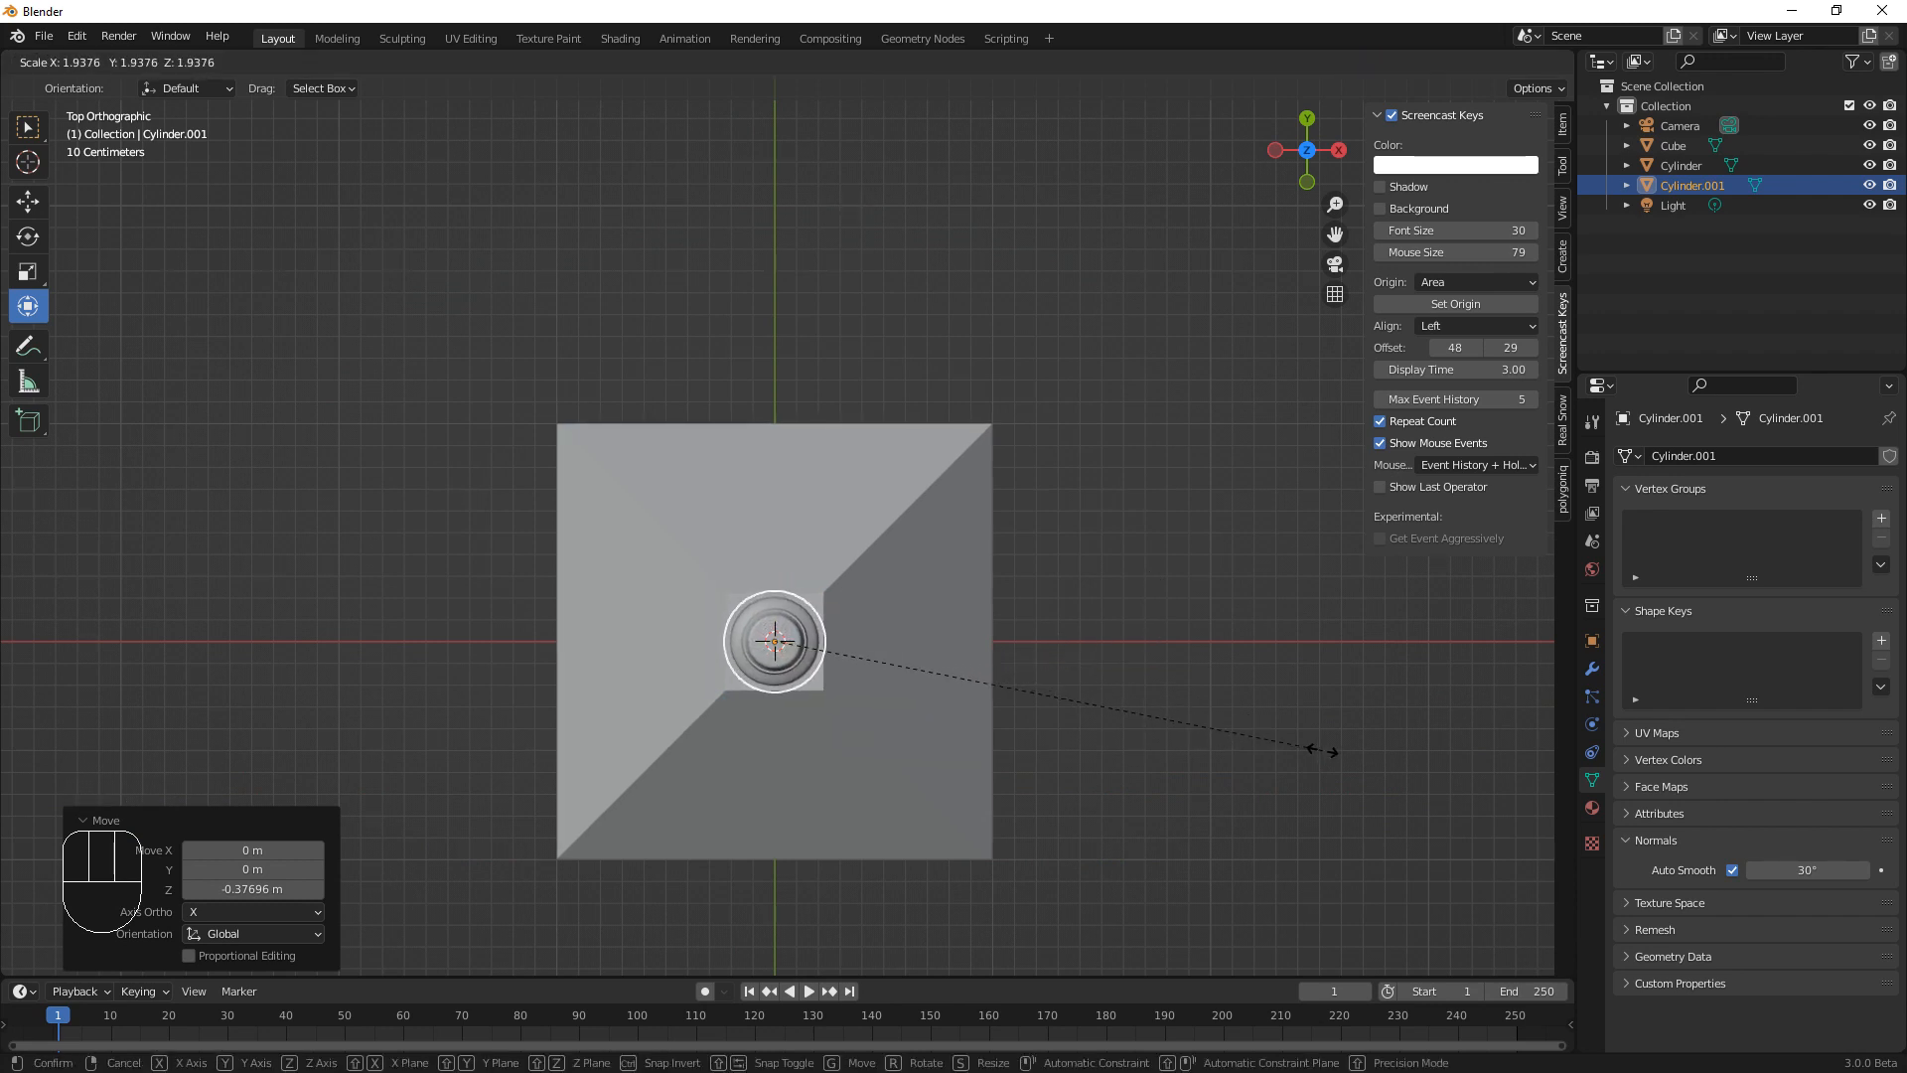
{"action": "middle_click_drag", "start_coordinate": [1285, 737], "coordinate": [1322, 617]}
{"action": "left_click", "coordinate": [785, 353]}
{"action": "left_click_drag", "start_coordinate": [785, 354], "coordinate": [790, 342]}
Extrude the cap's top face straight up along Z into a tall cylindrical post
{"action": "middle_click_drag", "start_coordinate": [1045, 696], "coordinate": [981, 659]}
{"action": "middle_click_drag", "start_coordinate": [806, 604], "coordinate": [825, 656]}
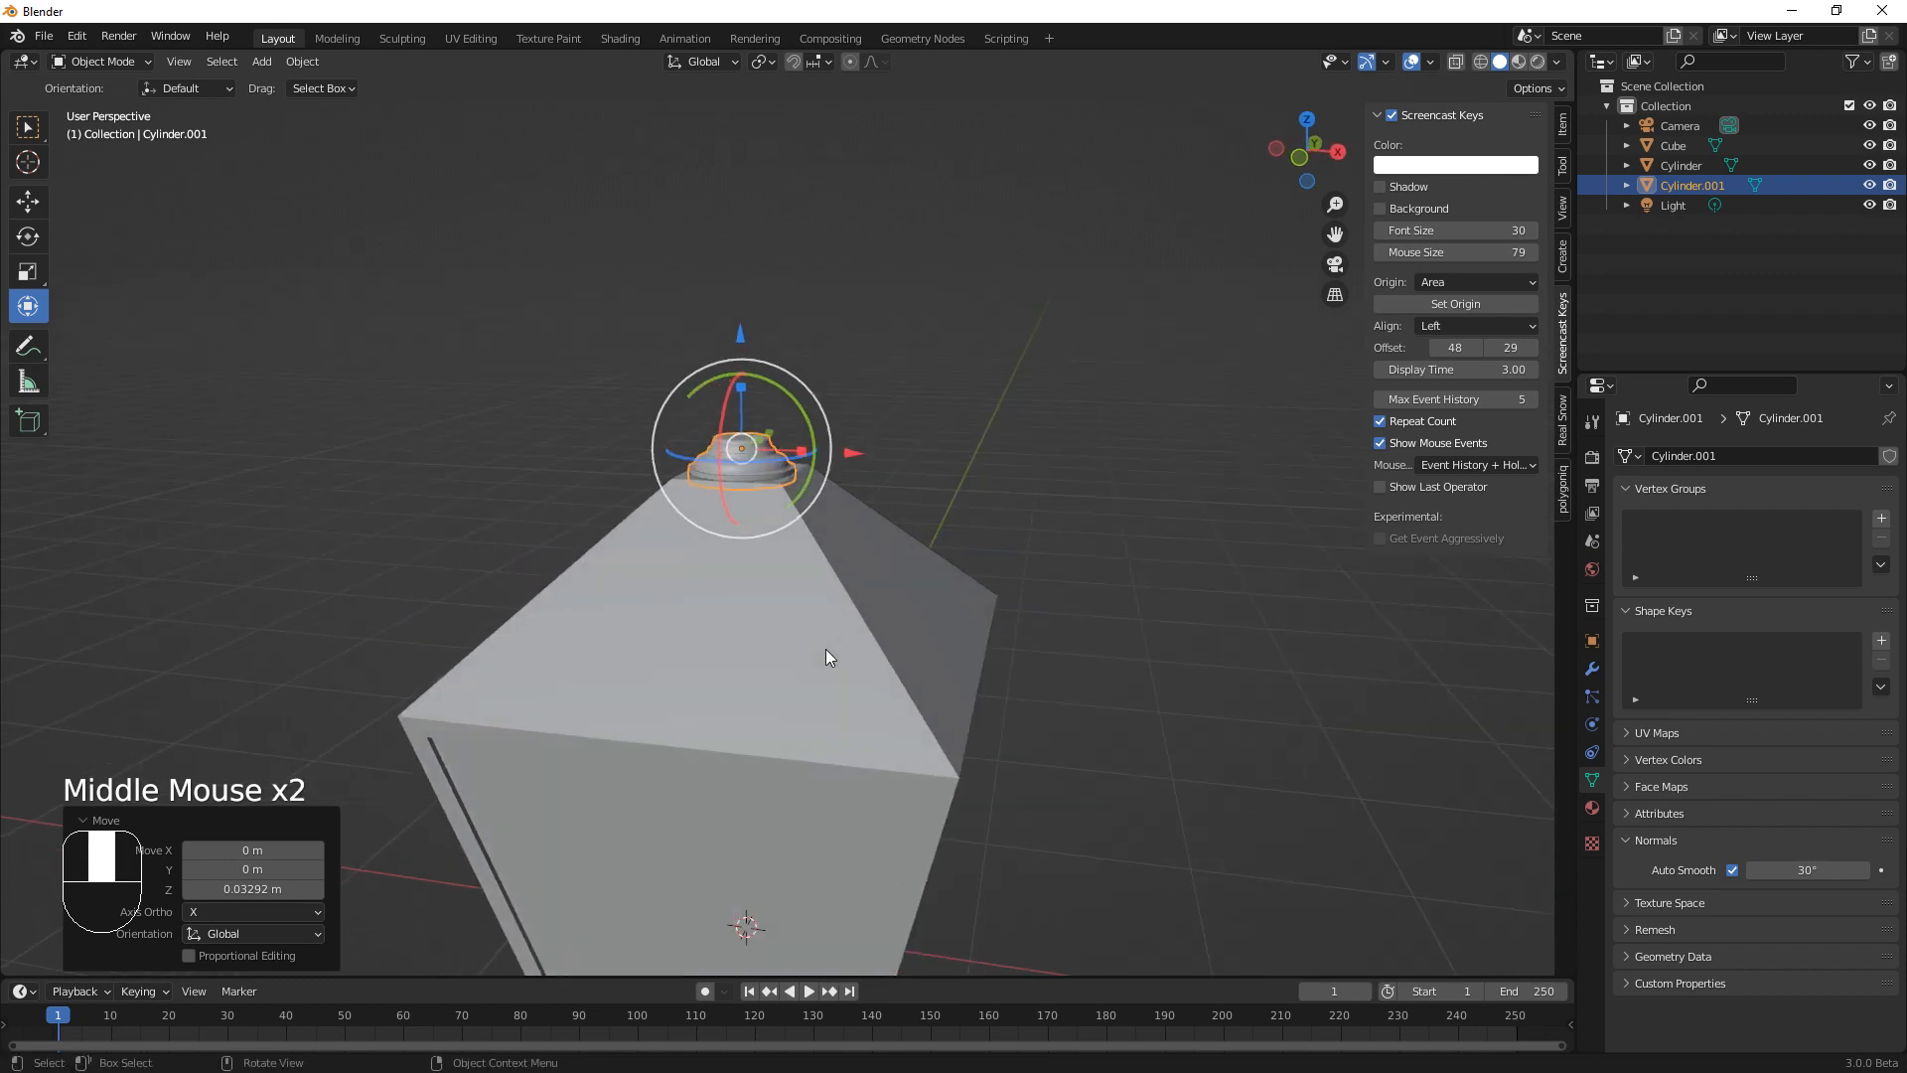
{"action": "scroll", "coordinate": [820, 647], "scroll_direction": "up", "scroll_amount": 1}
{"action": "key", "text": "Tab"}
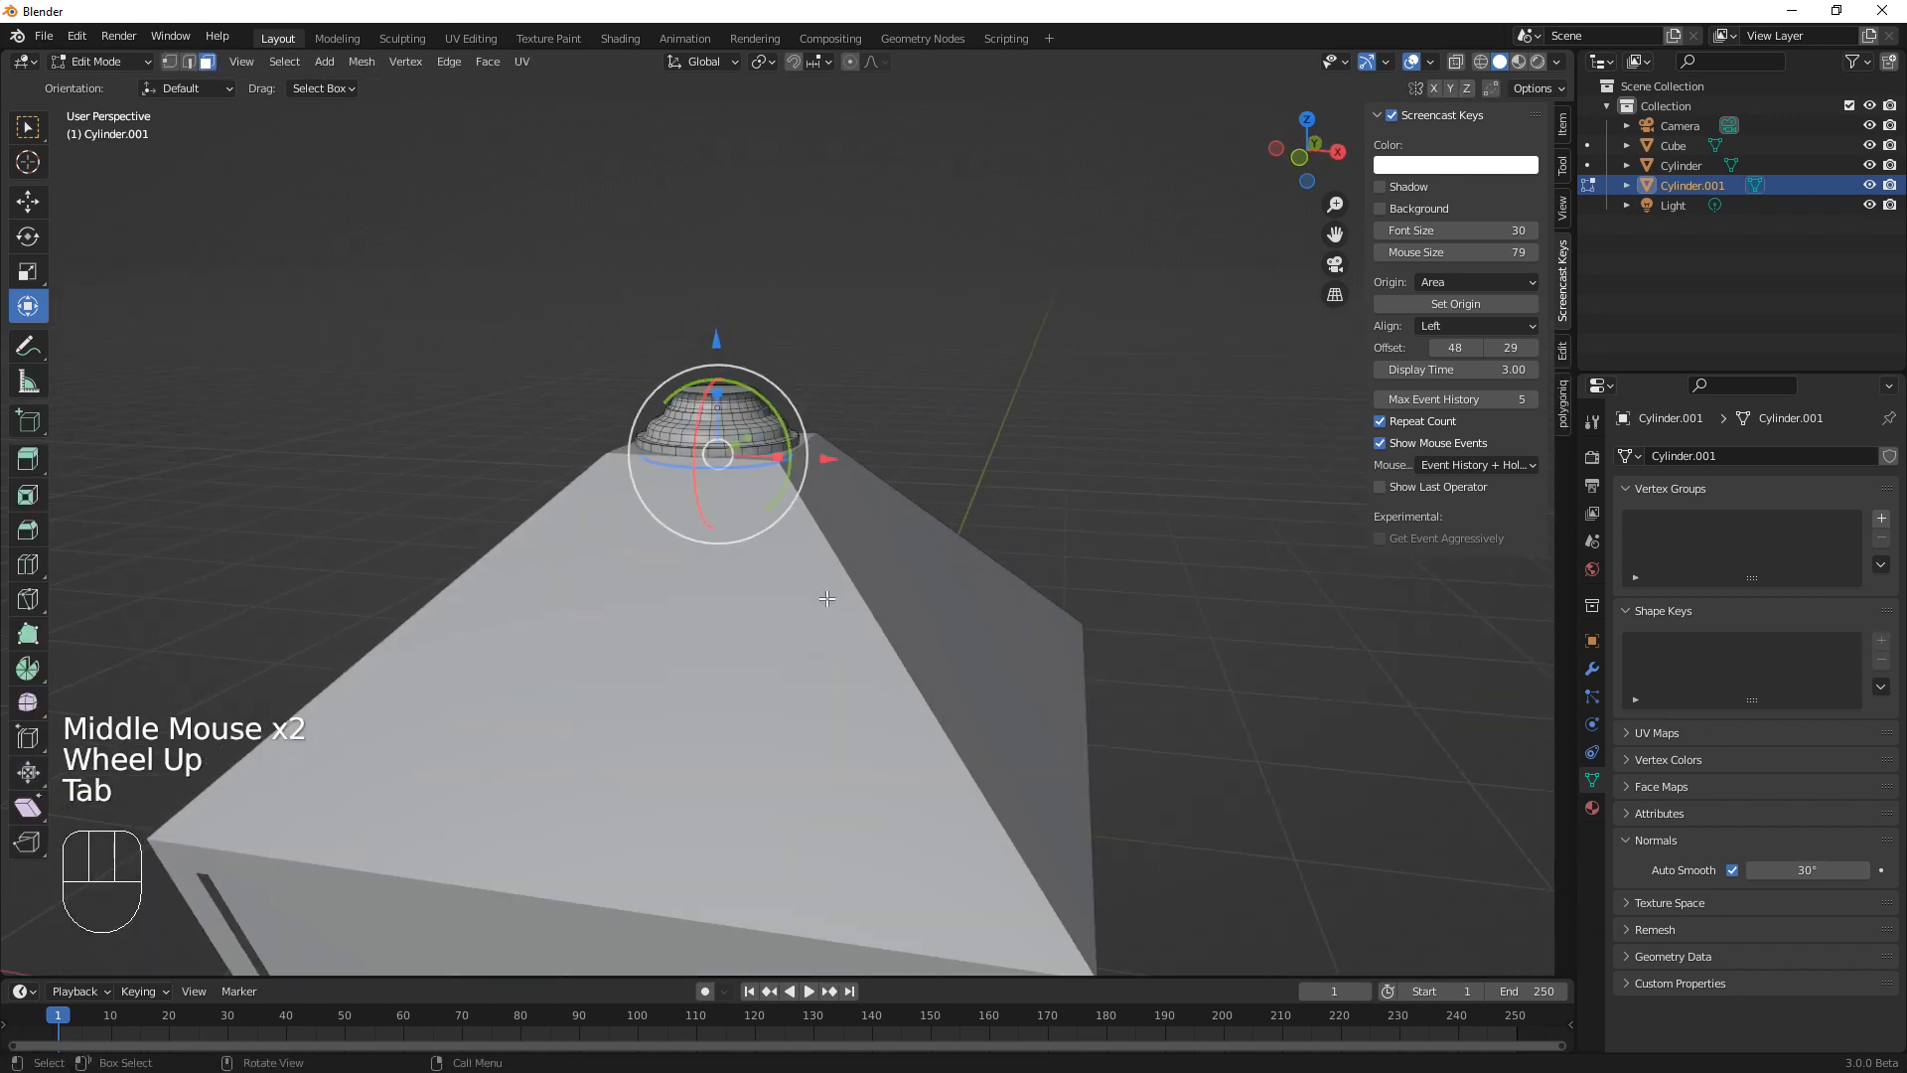
{"action": "middle_click_drag", "start_coordinate": [878, 601], "coordinate": [889, 645], "text": "shift"}
{"action": "middle_click_drag", "start_coordinate": [889, 645], "coordinate": [805, 620]}
{"action": "left_click", "coordinate": [754, 565]}
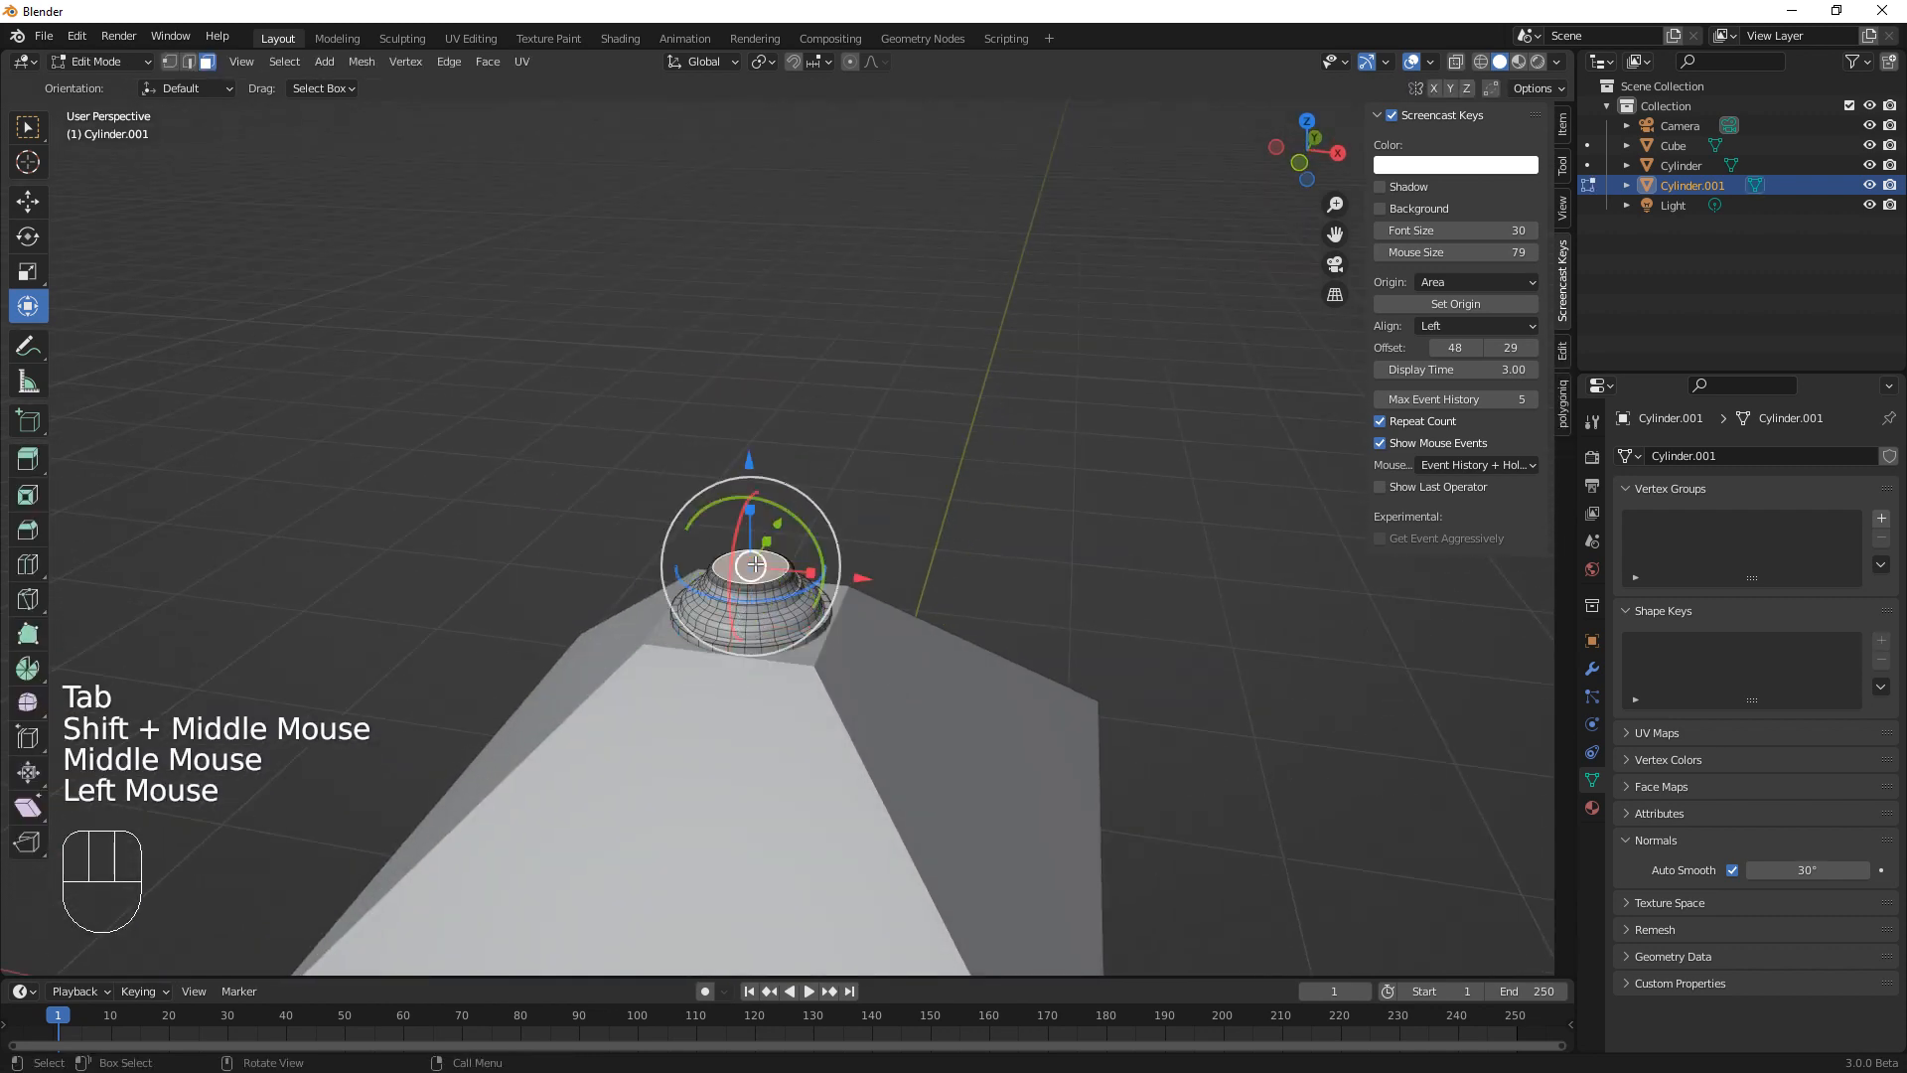
{"action": "key", "text": "e"}
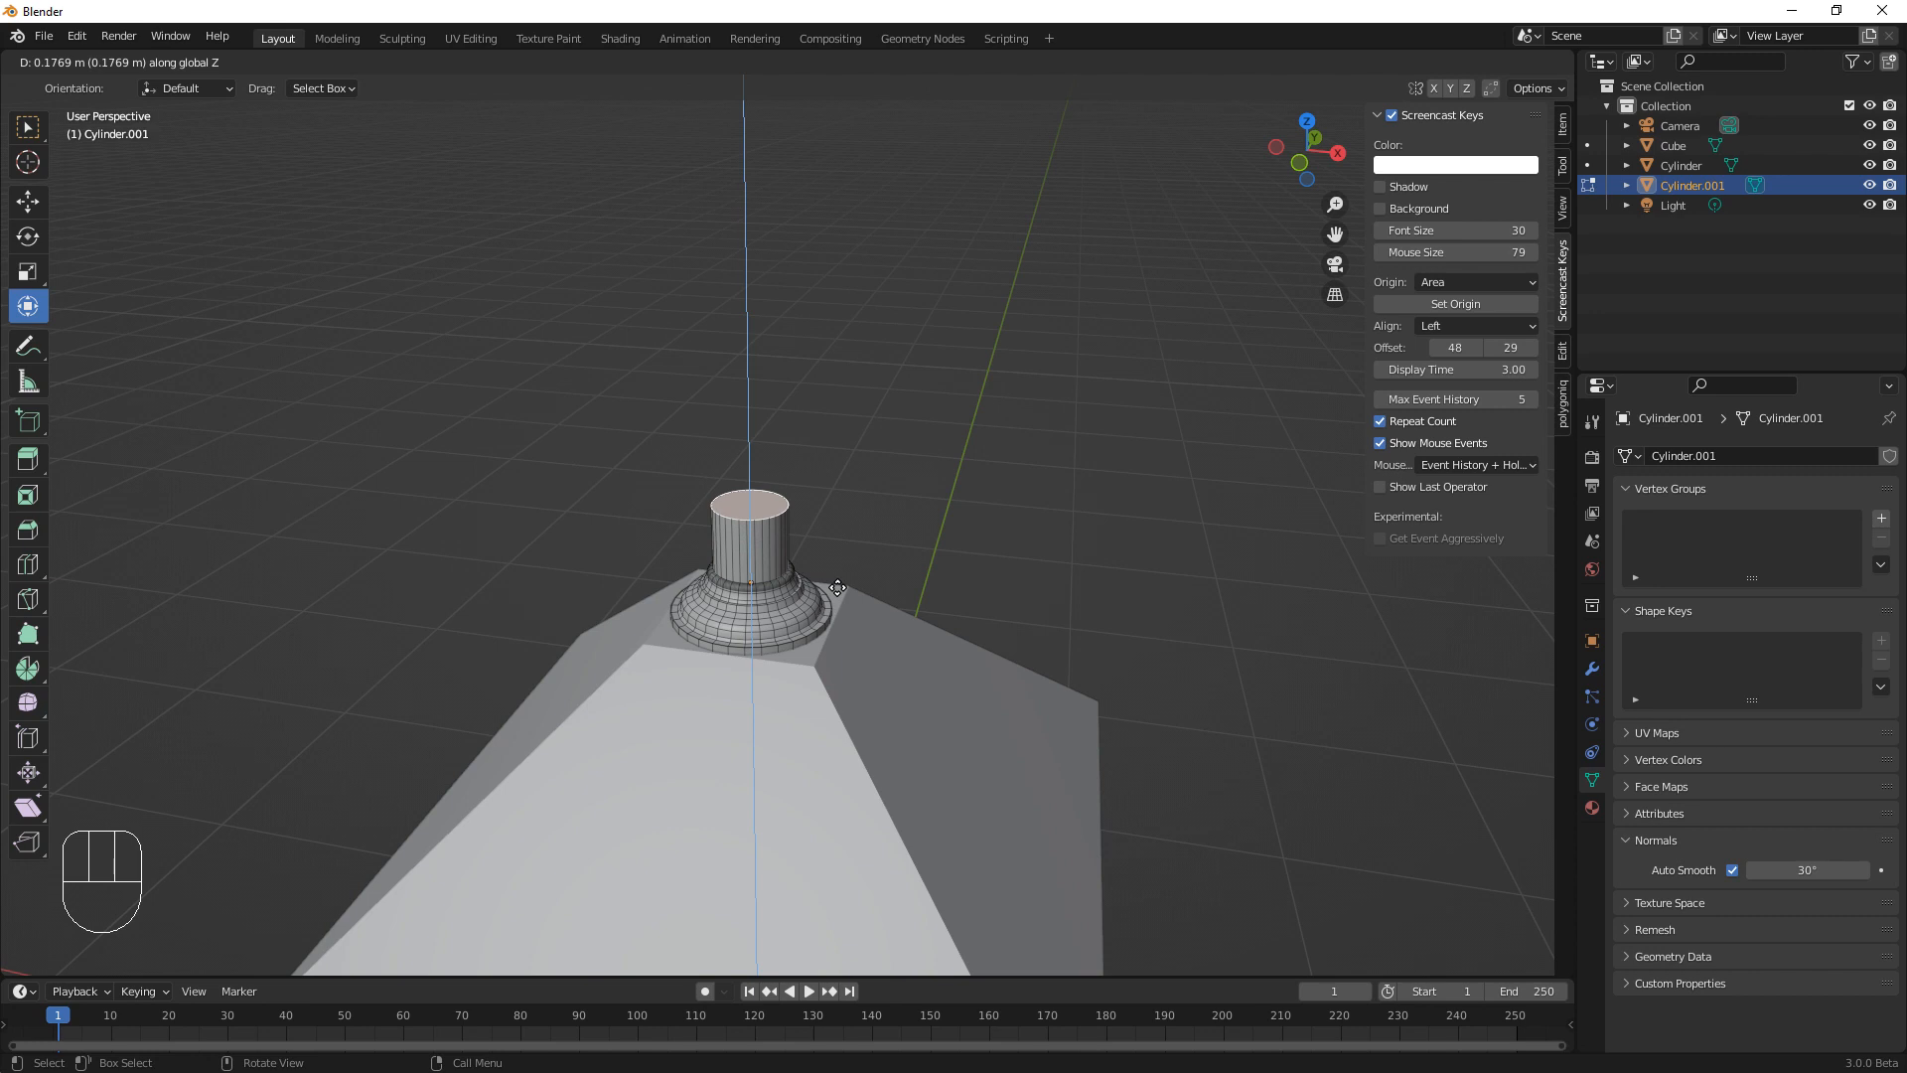
{"action": "left_click", "coordinate": [826, 487]}
{"action": "key", "text": "Tab"}
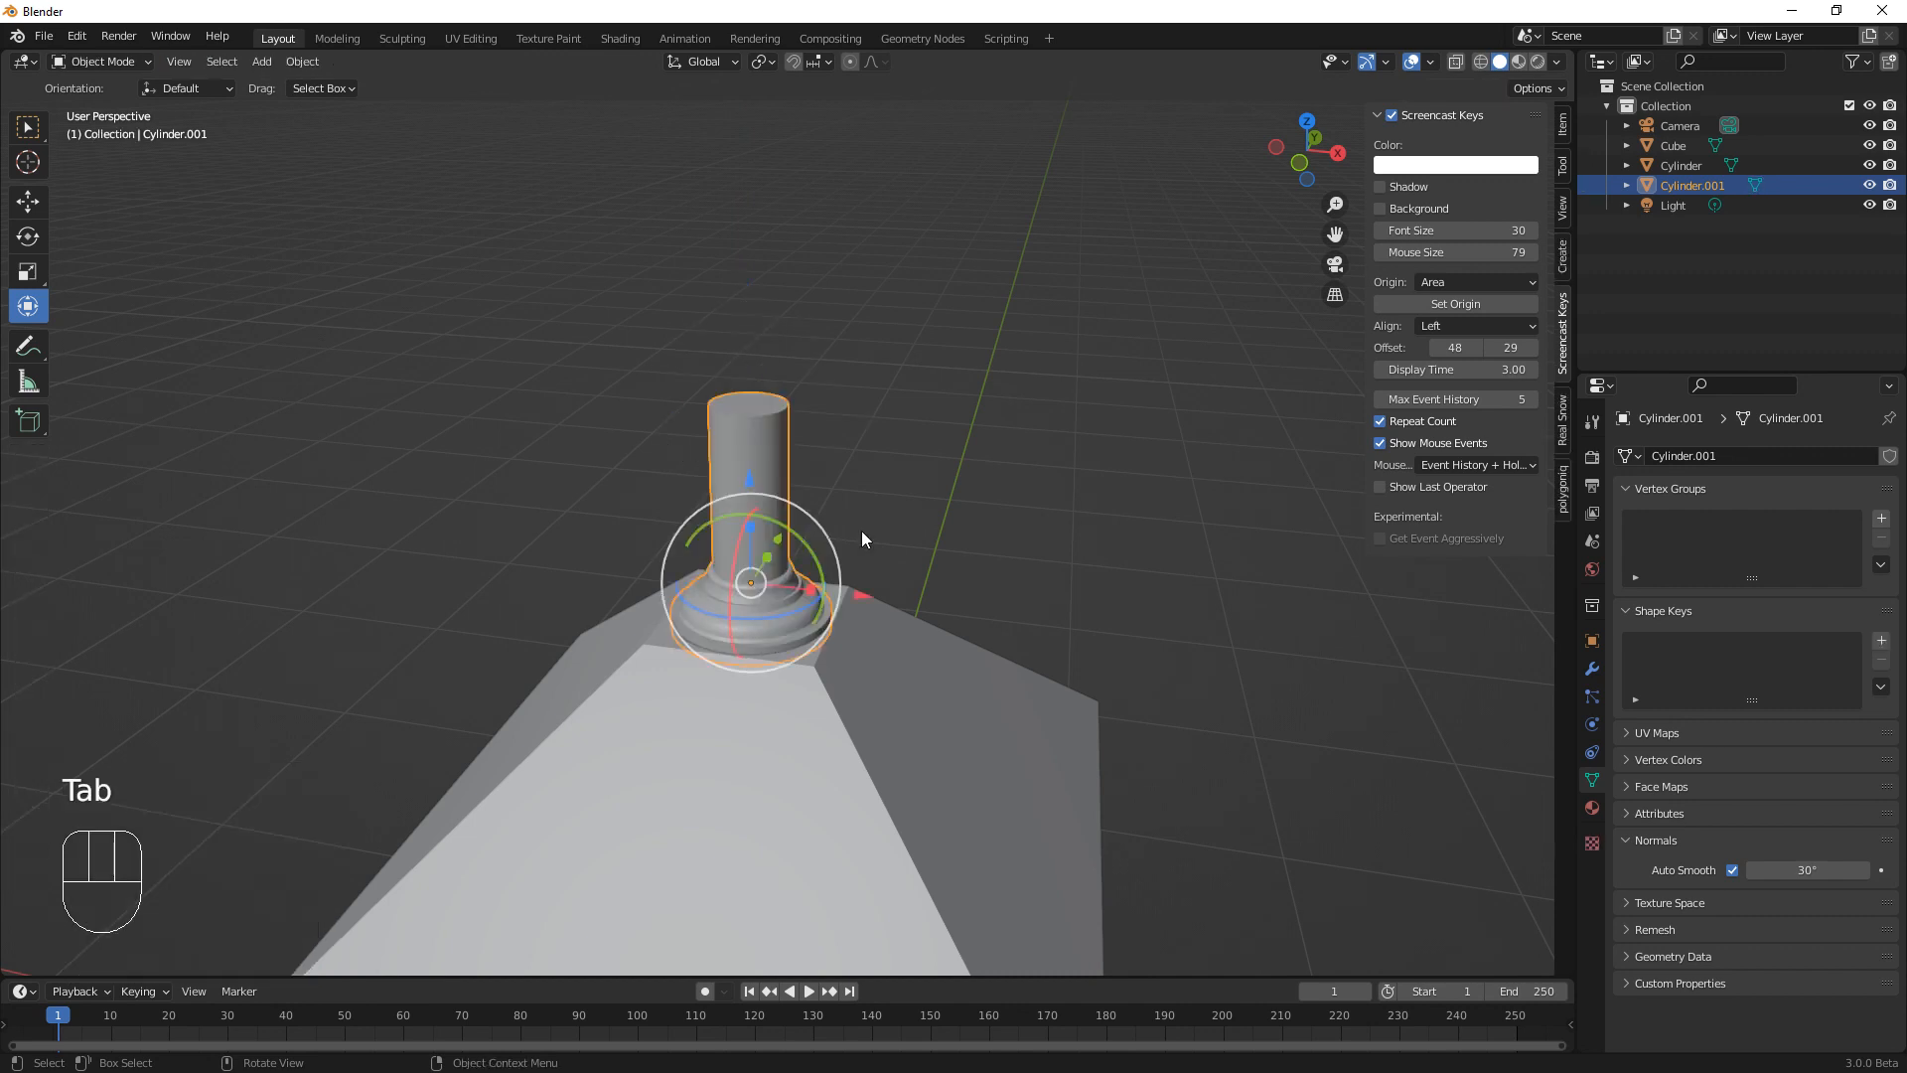
Place the 3D cursor on the post's top face and add a UV sphere there with 32 segments, 16 rings and 1 m radius
{"action": "left_click", "coordinate": [28, 167]}
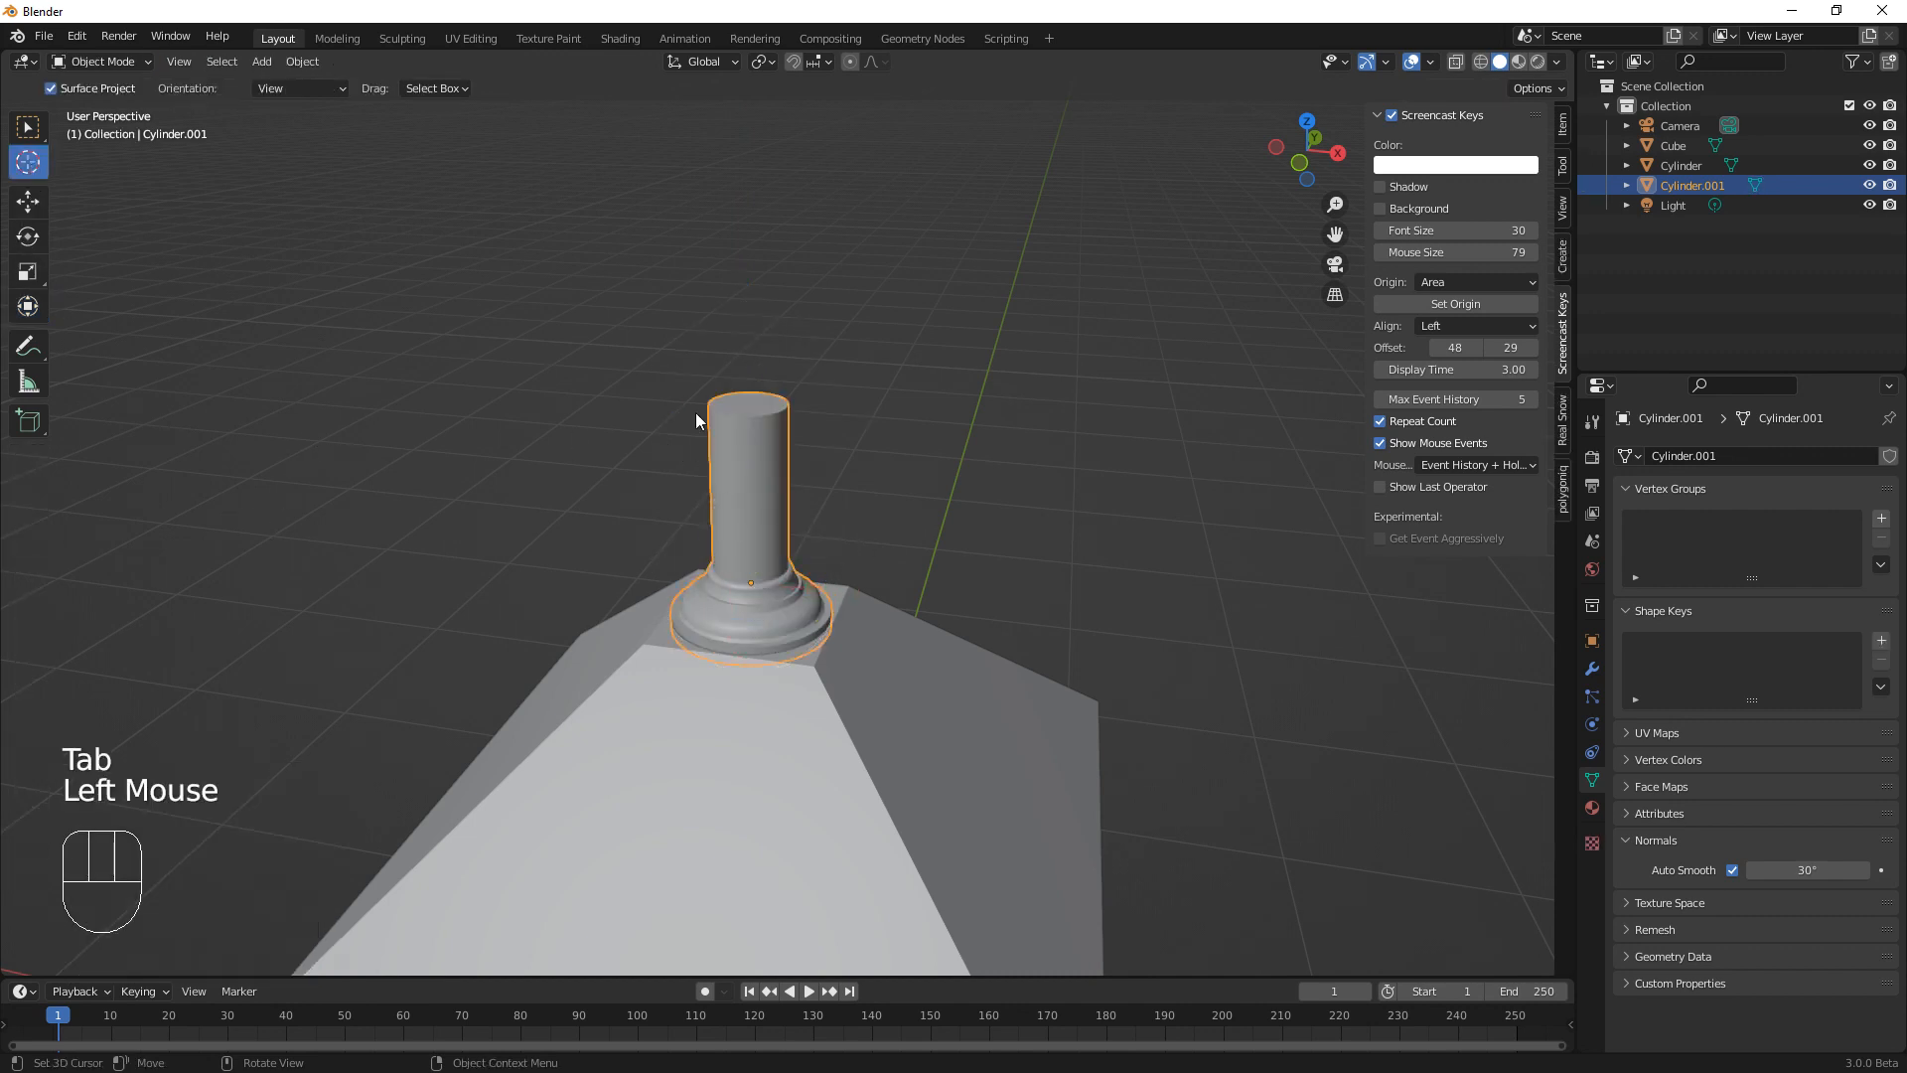
{"action": "left_click", "coordinate": [760, 412]}
{"action": "key", "text": "shift+a"}
{"action": "mouse_move", "coordinate": [760, 412]}
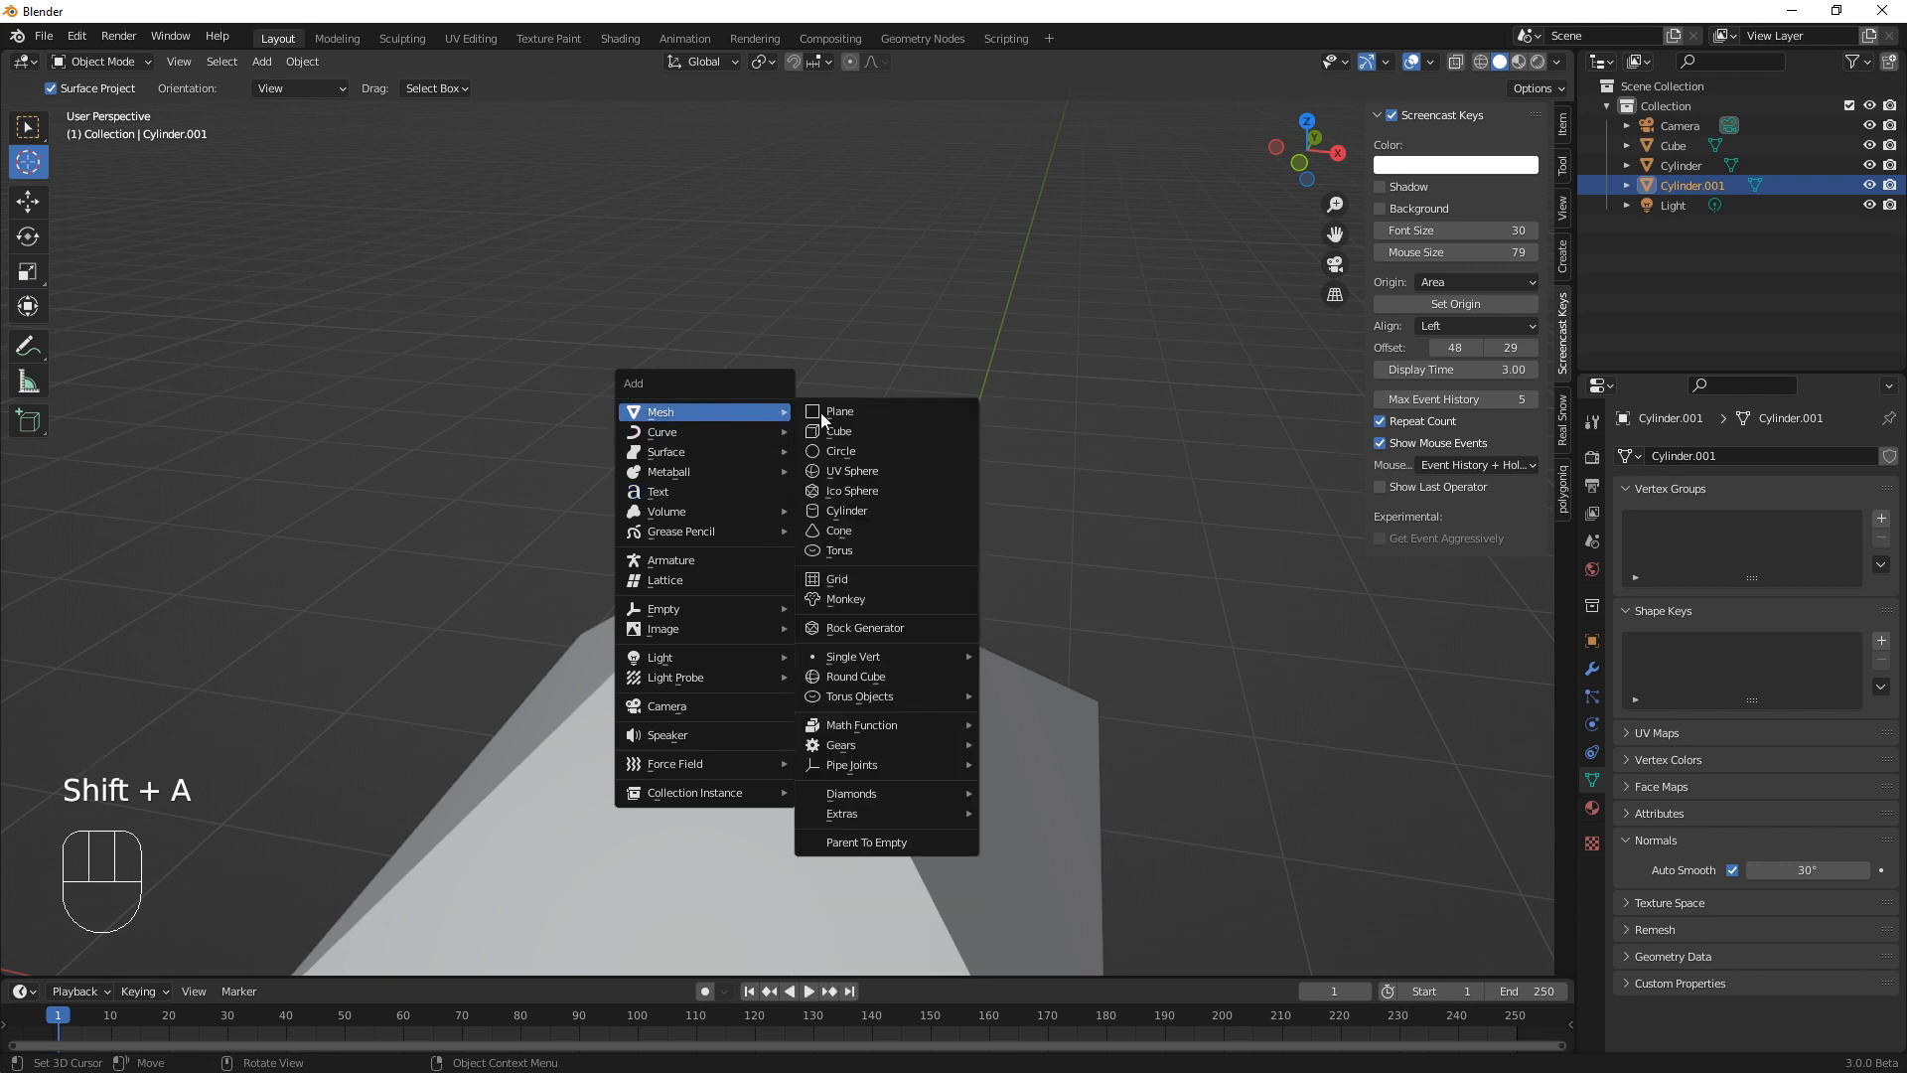
{"action": "left_click", "coordinate": [873, 475]}
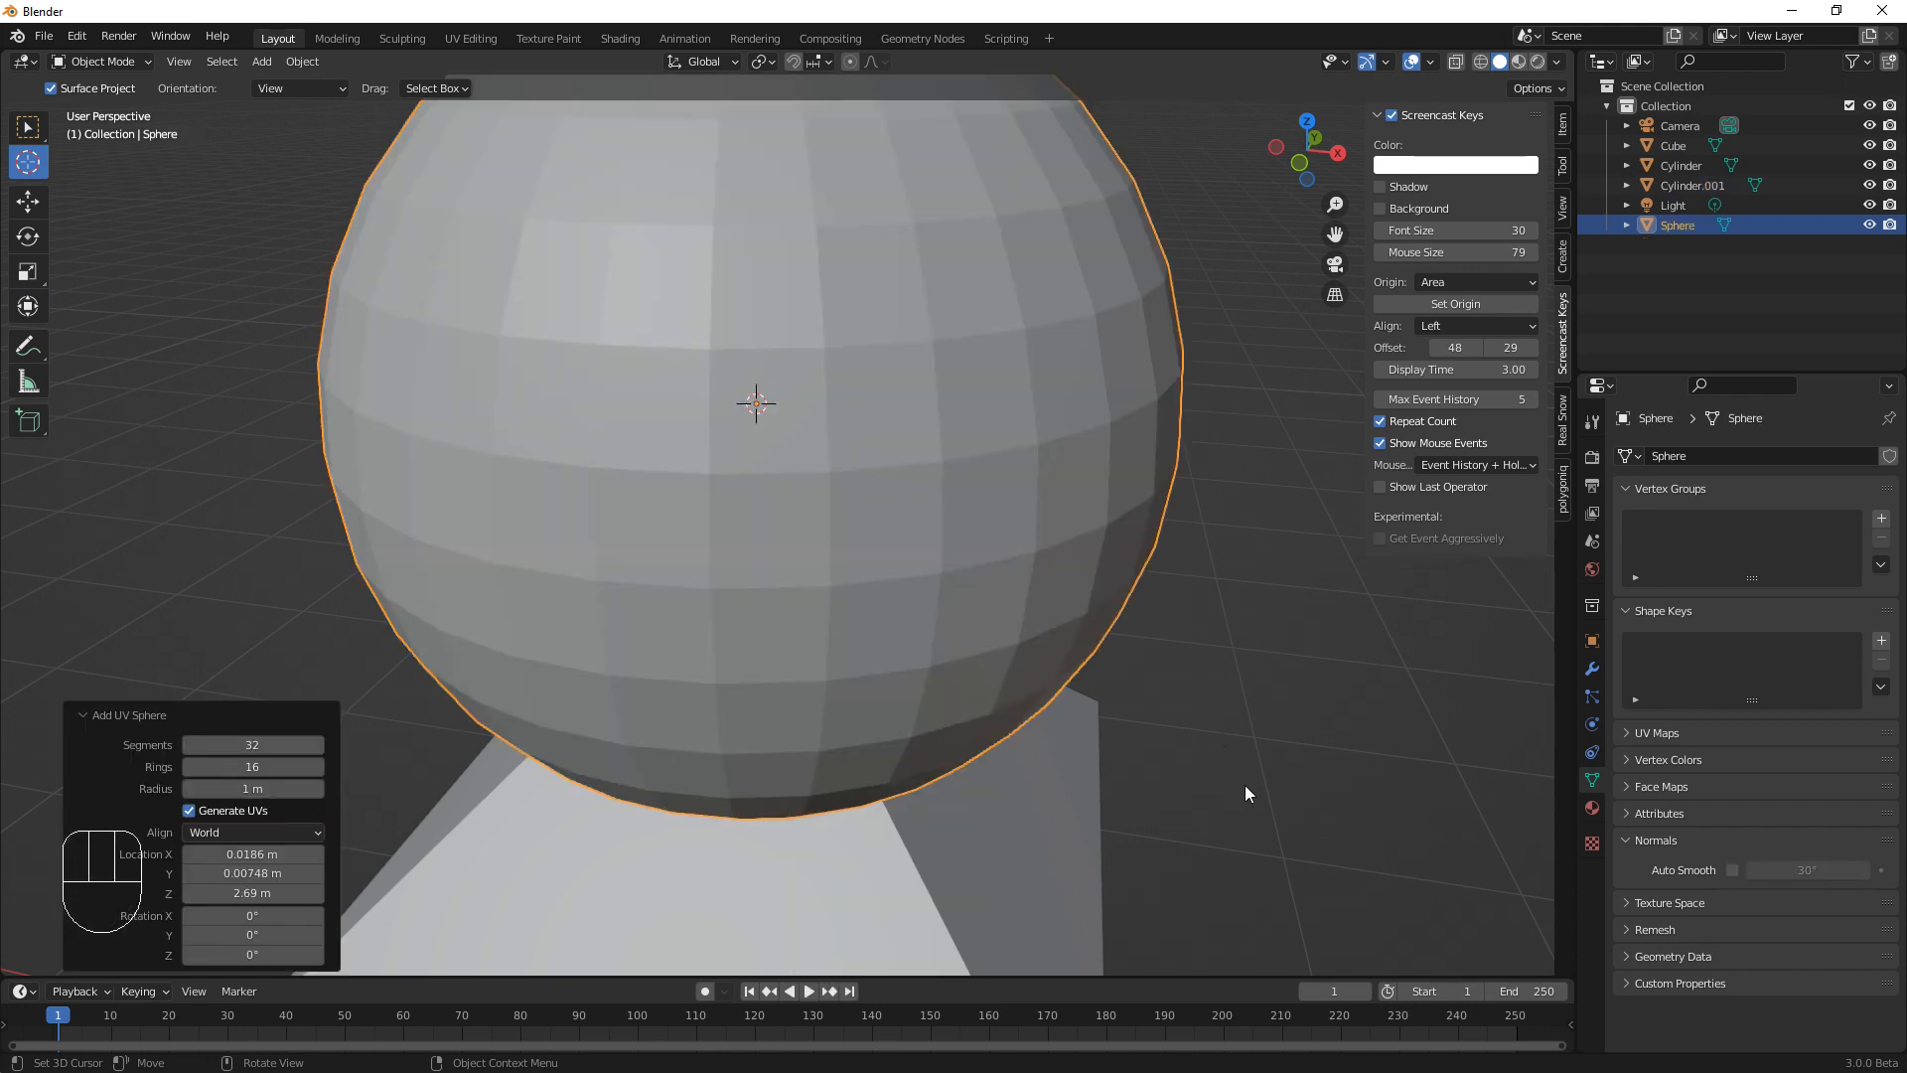
Scale the sphere down to about 0.193 and nudge it along X and about -0.003 m along Y to centre it on the post
{"action": "key", "text": "s"}
{"action": "left_click", "coordinate": [914, 623]}
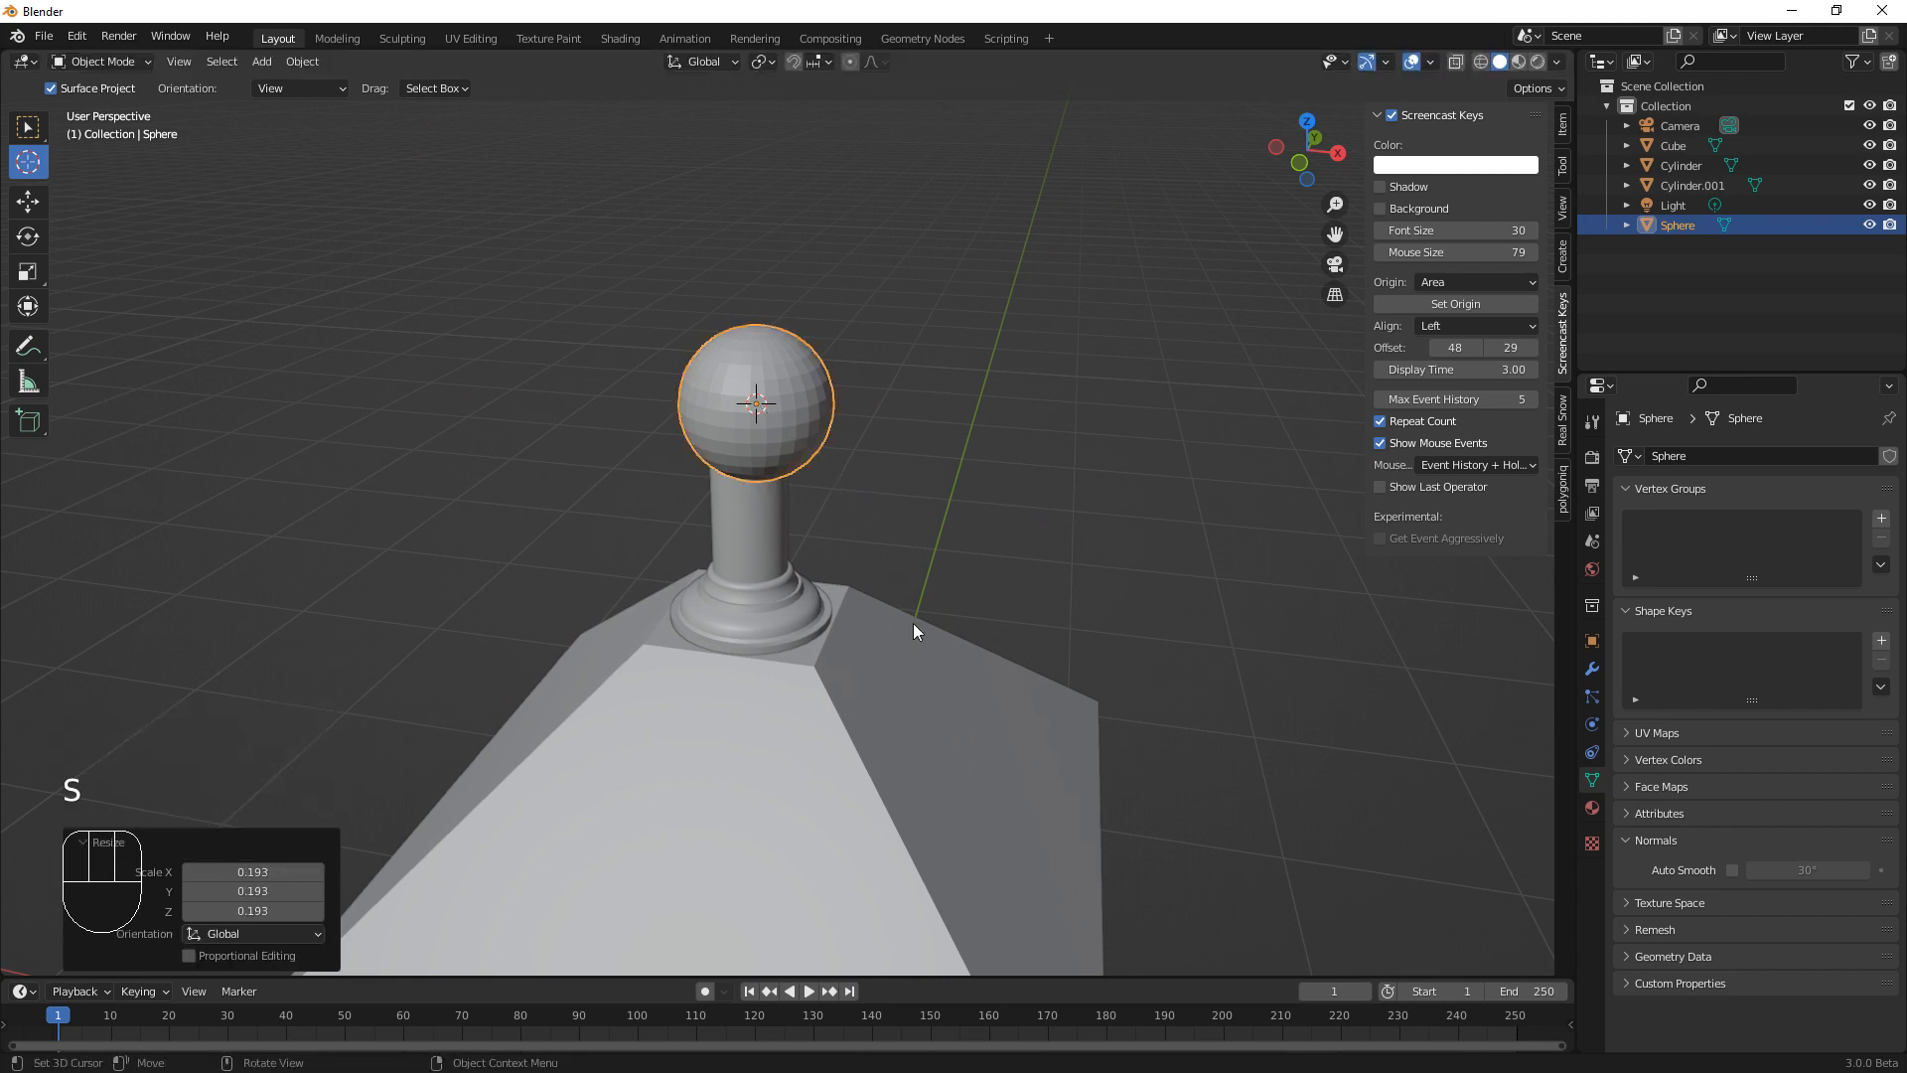
{"action": "middle_click_drag", "start_coordinate": [914, 623], "coordinate": [939, 669]}
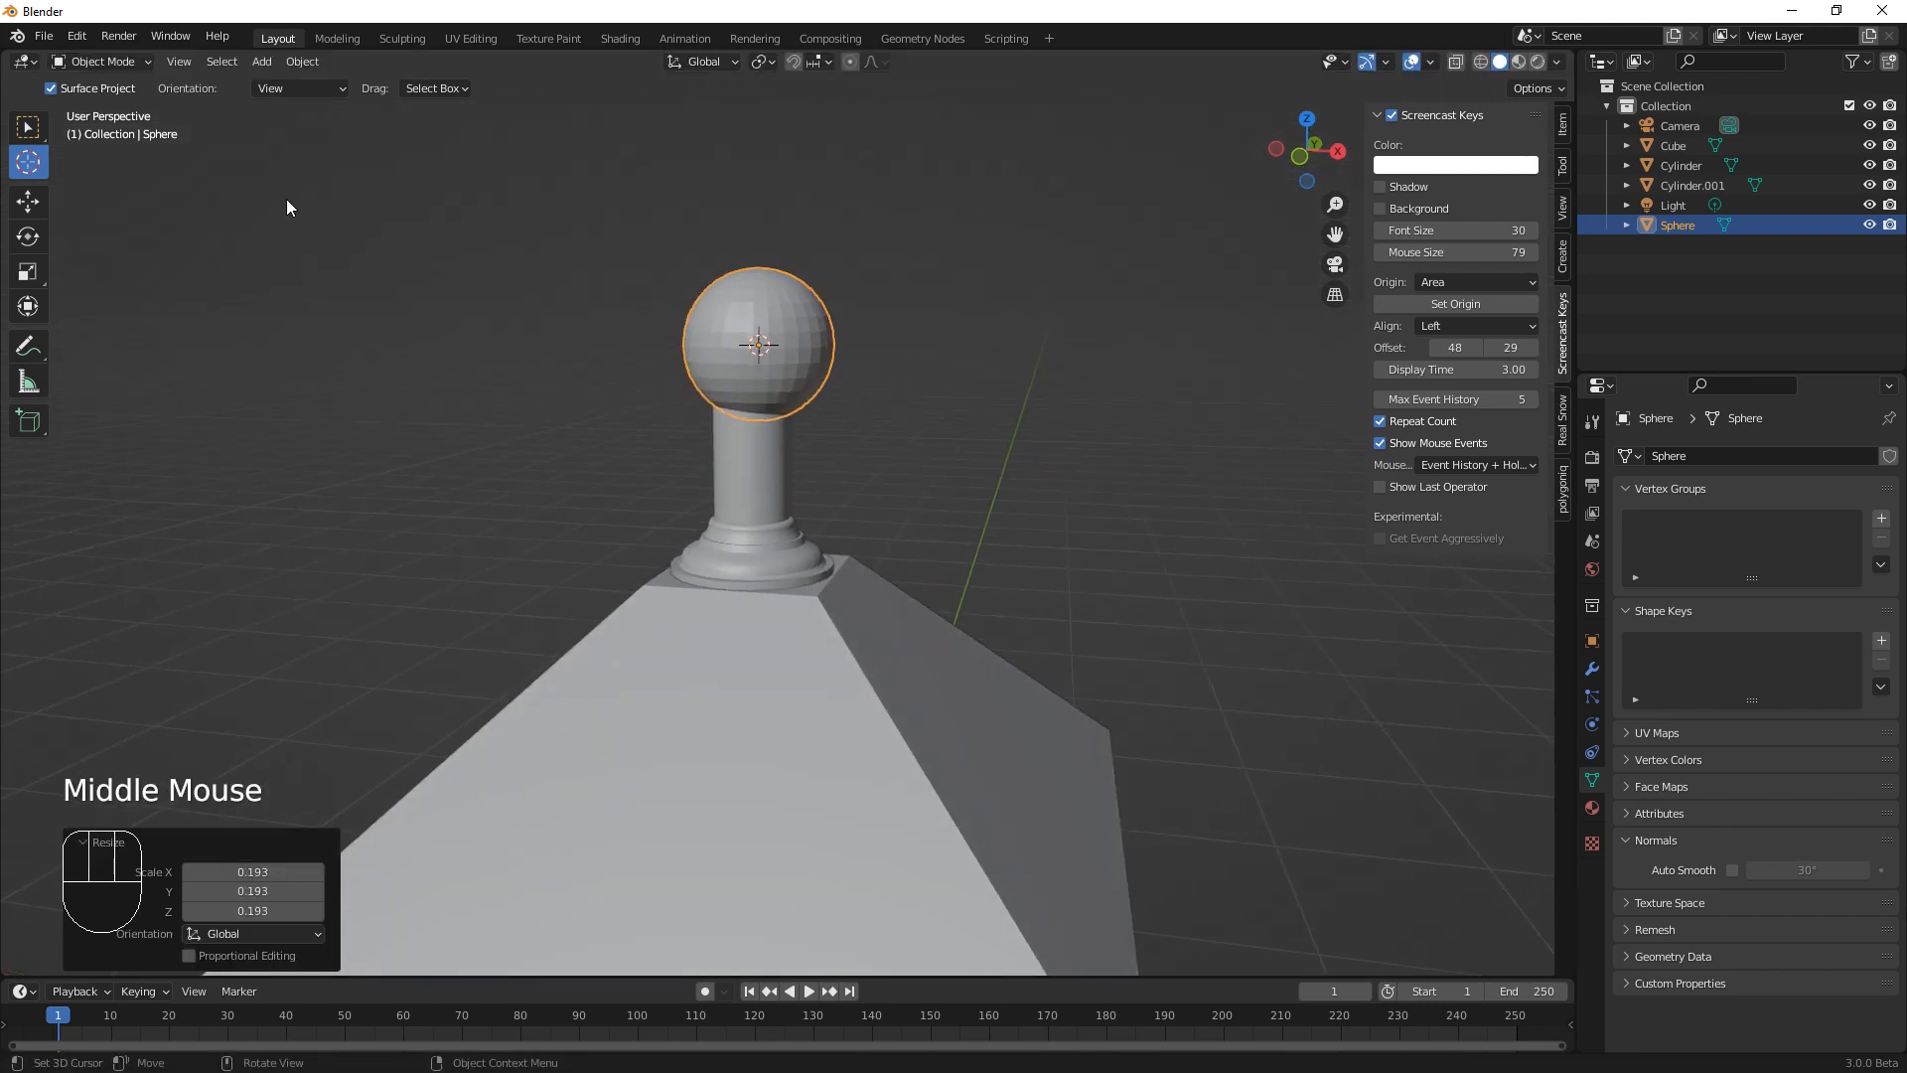
{"action": "left_click", "coordinate": [29, 307]}
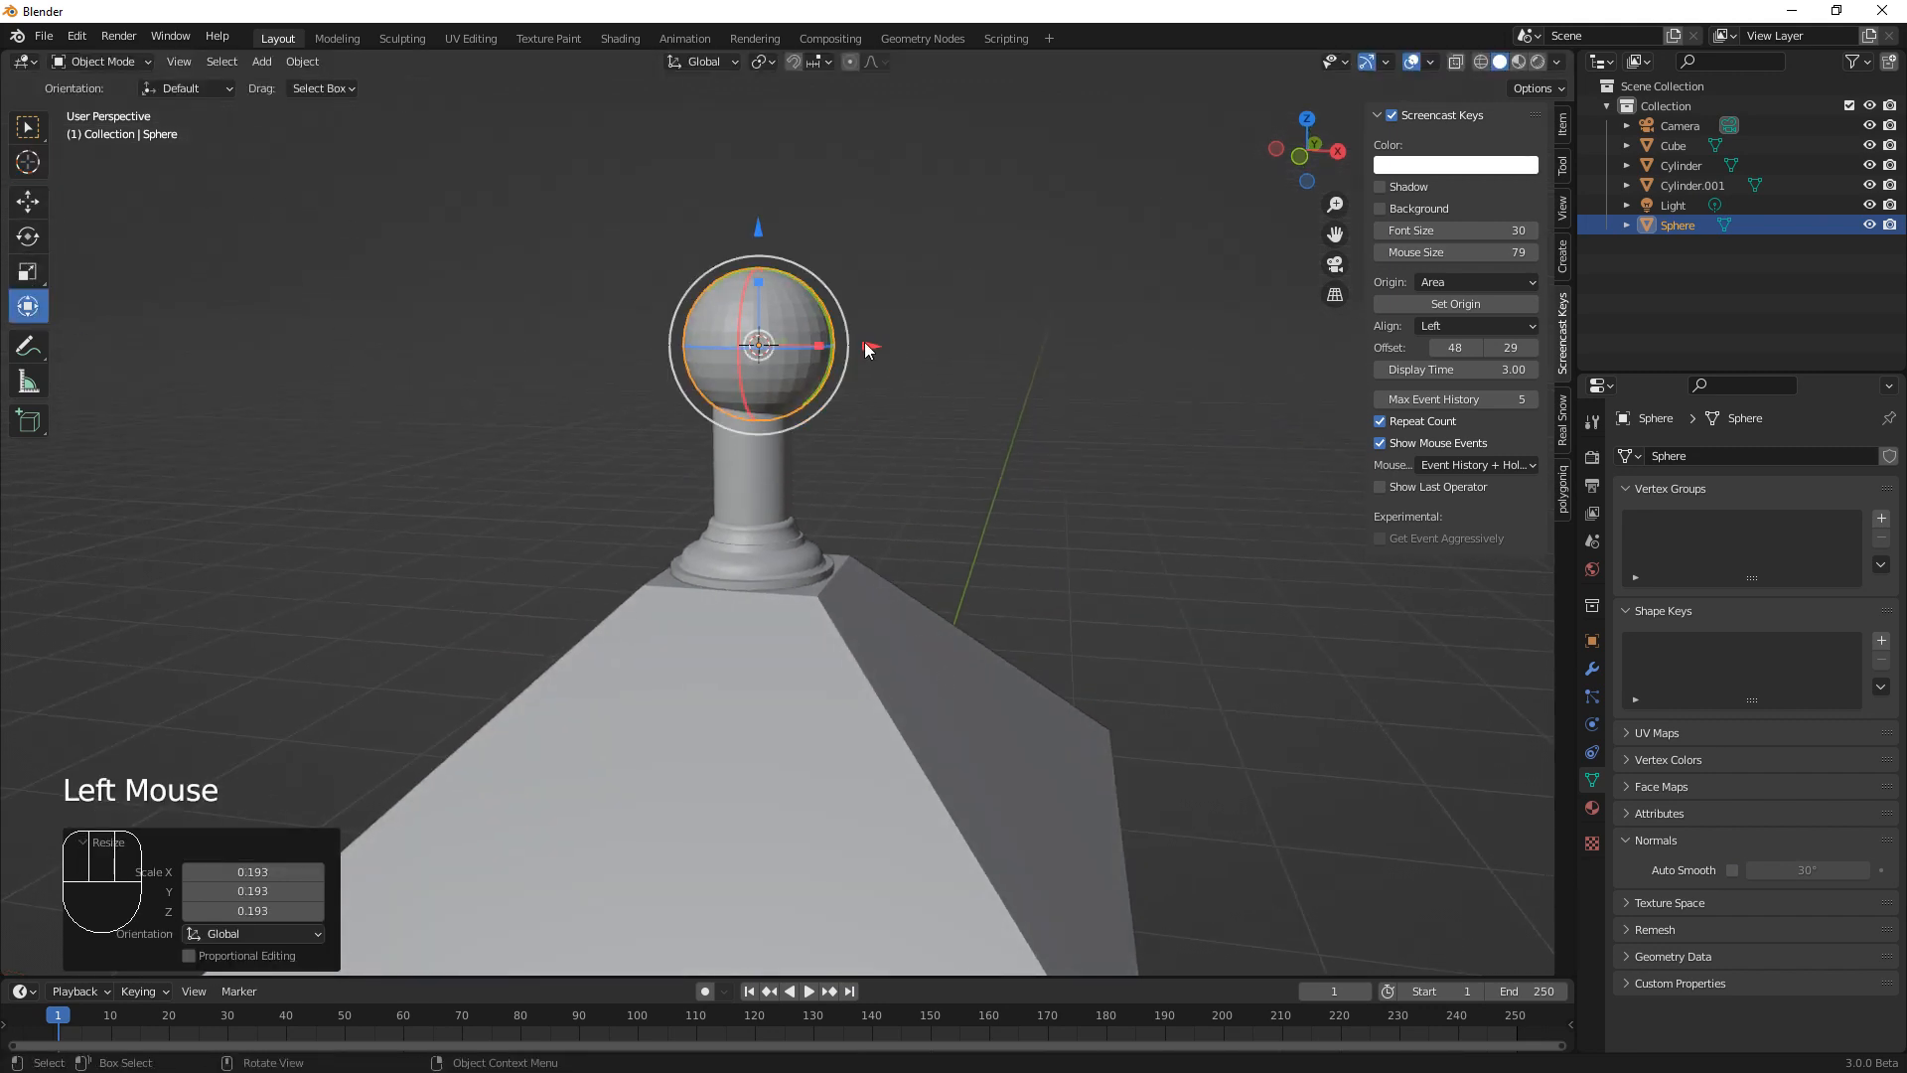
{"action": "left_click_drag", "start_coordinate": [864, 345], "coordinate": [860, 346]}
{"action": "middle_click_drag", "start_coordinate": [914, 425], "coordinate": [820, 552]}
{"action": "left_click_drag", "start_coordinate": [707, 340], "coordinate": [702, 342]}
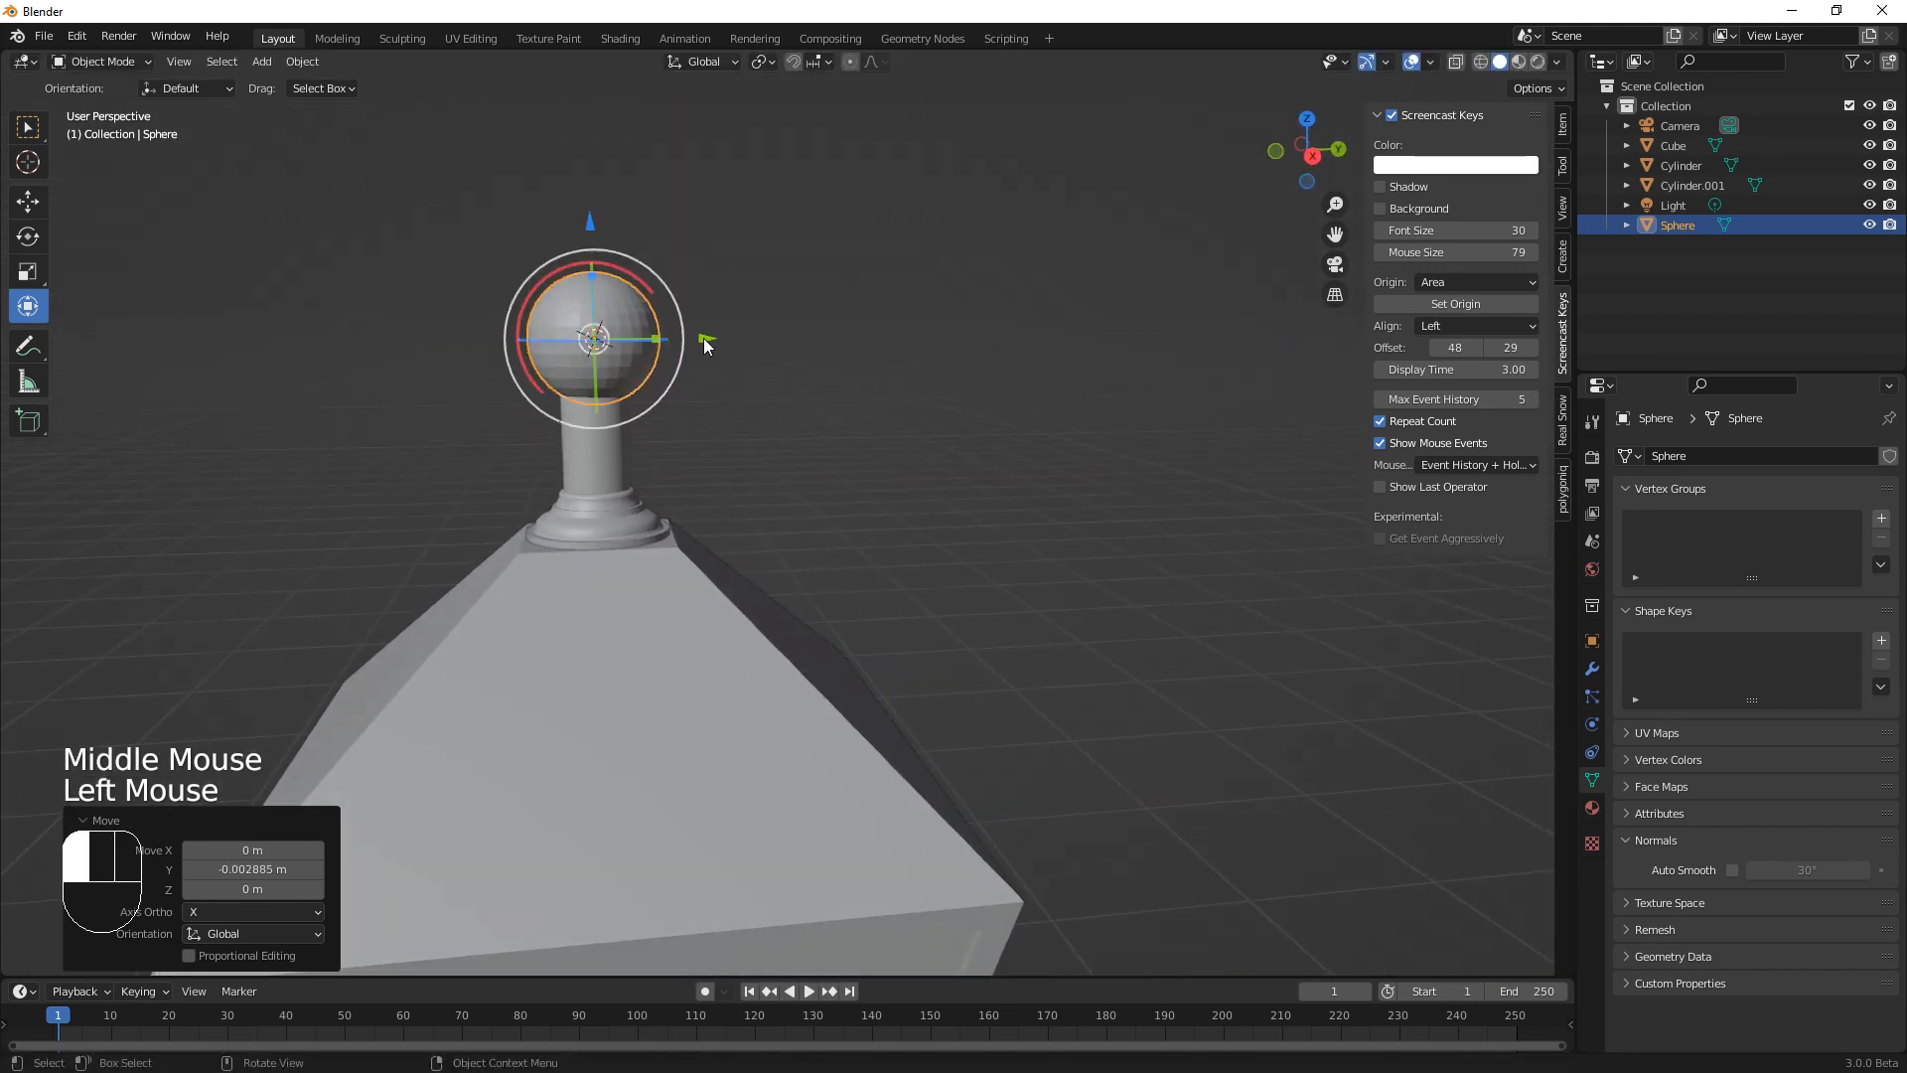
Apply smooth shading to the sphere on top of the post
{"action": "middle_click_drag", "start_coordinate": [755, 557], "coordinate": [839, 583]}
{"action": "right_click", "coordinate": [805, 449]}
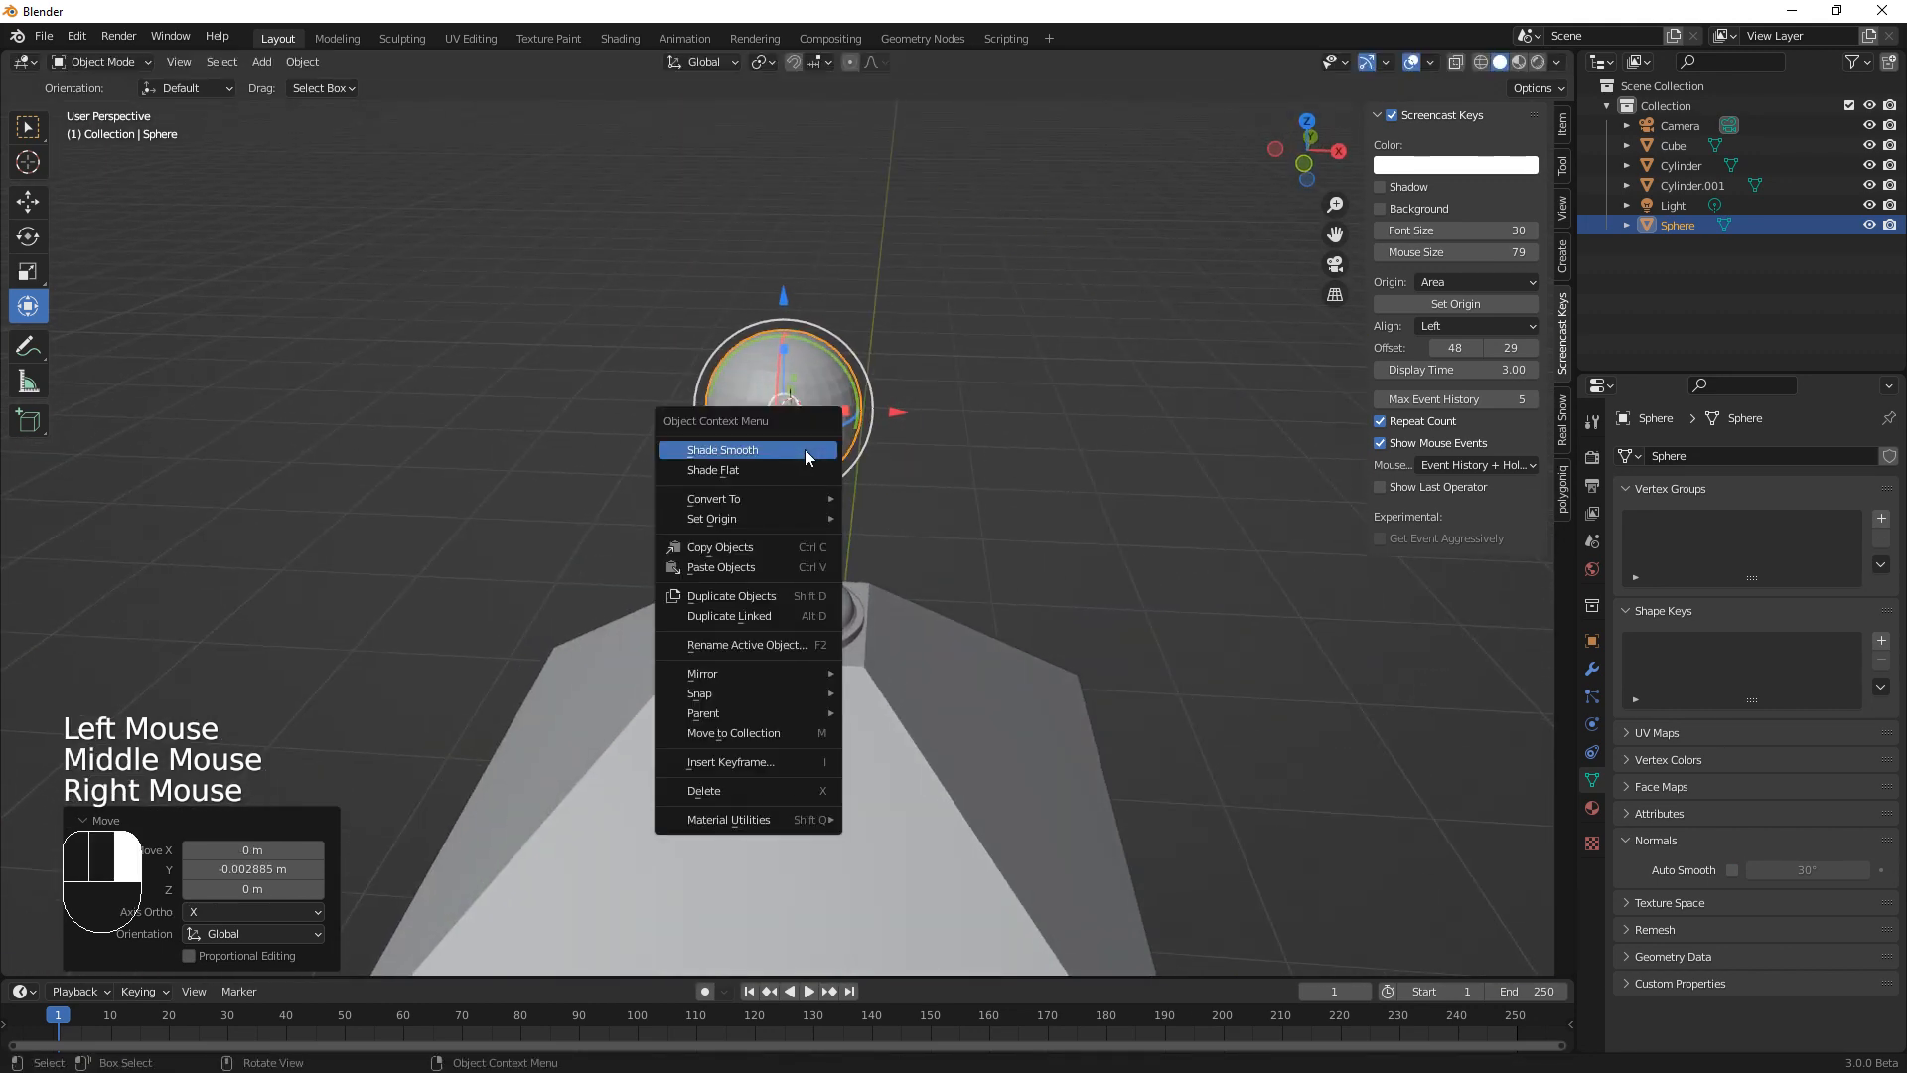
{"action": "left_click", "coordinate": [805, 449]}
Add a cylinder at the 3D cursor with 32 vertices, 1 m radius and 2 m depth, and rotate it 90° about Y
{"action": "scroll", "coordinate": [884, 661], "scroll_direction": "down", "scroll_amount": 3}
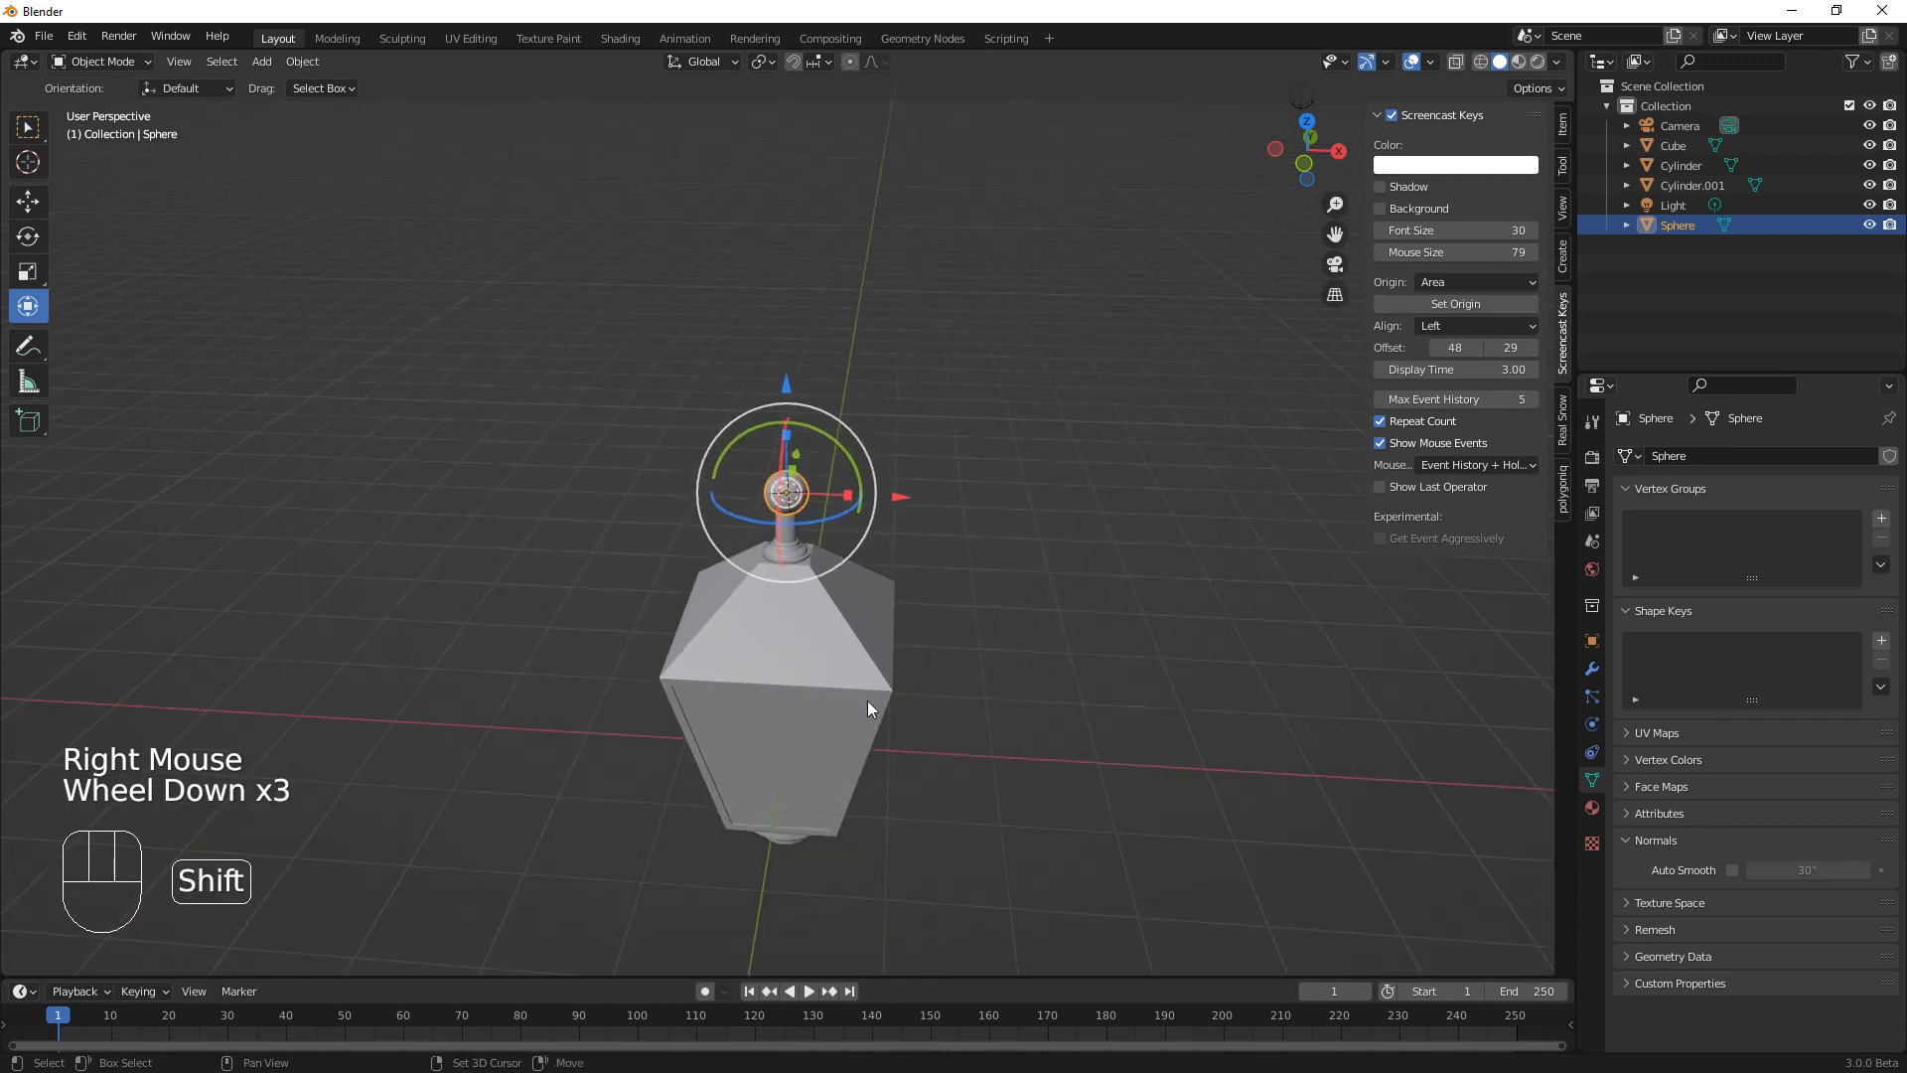
{"action": "mouse_move", "coordinate": [867, 701]}
{"action": "middle_mouse_down", "text": "shift"}
{"action": "mouse_move", "coordinate": [902, 739]}
{"action": "mouse_move", "coordinate": [890, 680]}
{"action": "middle_mouse_up", "text": "shift"}
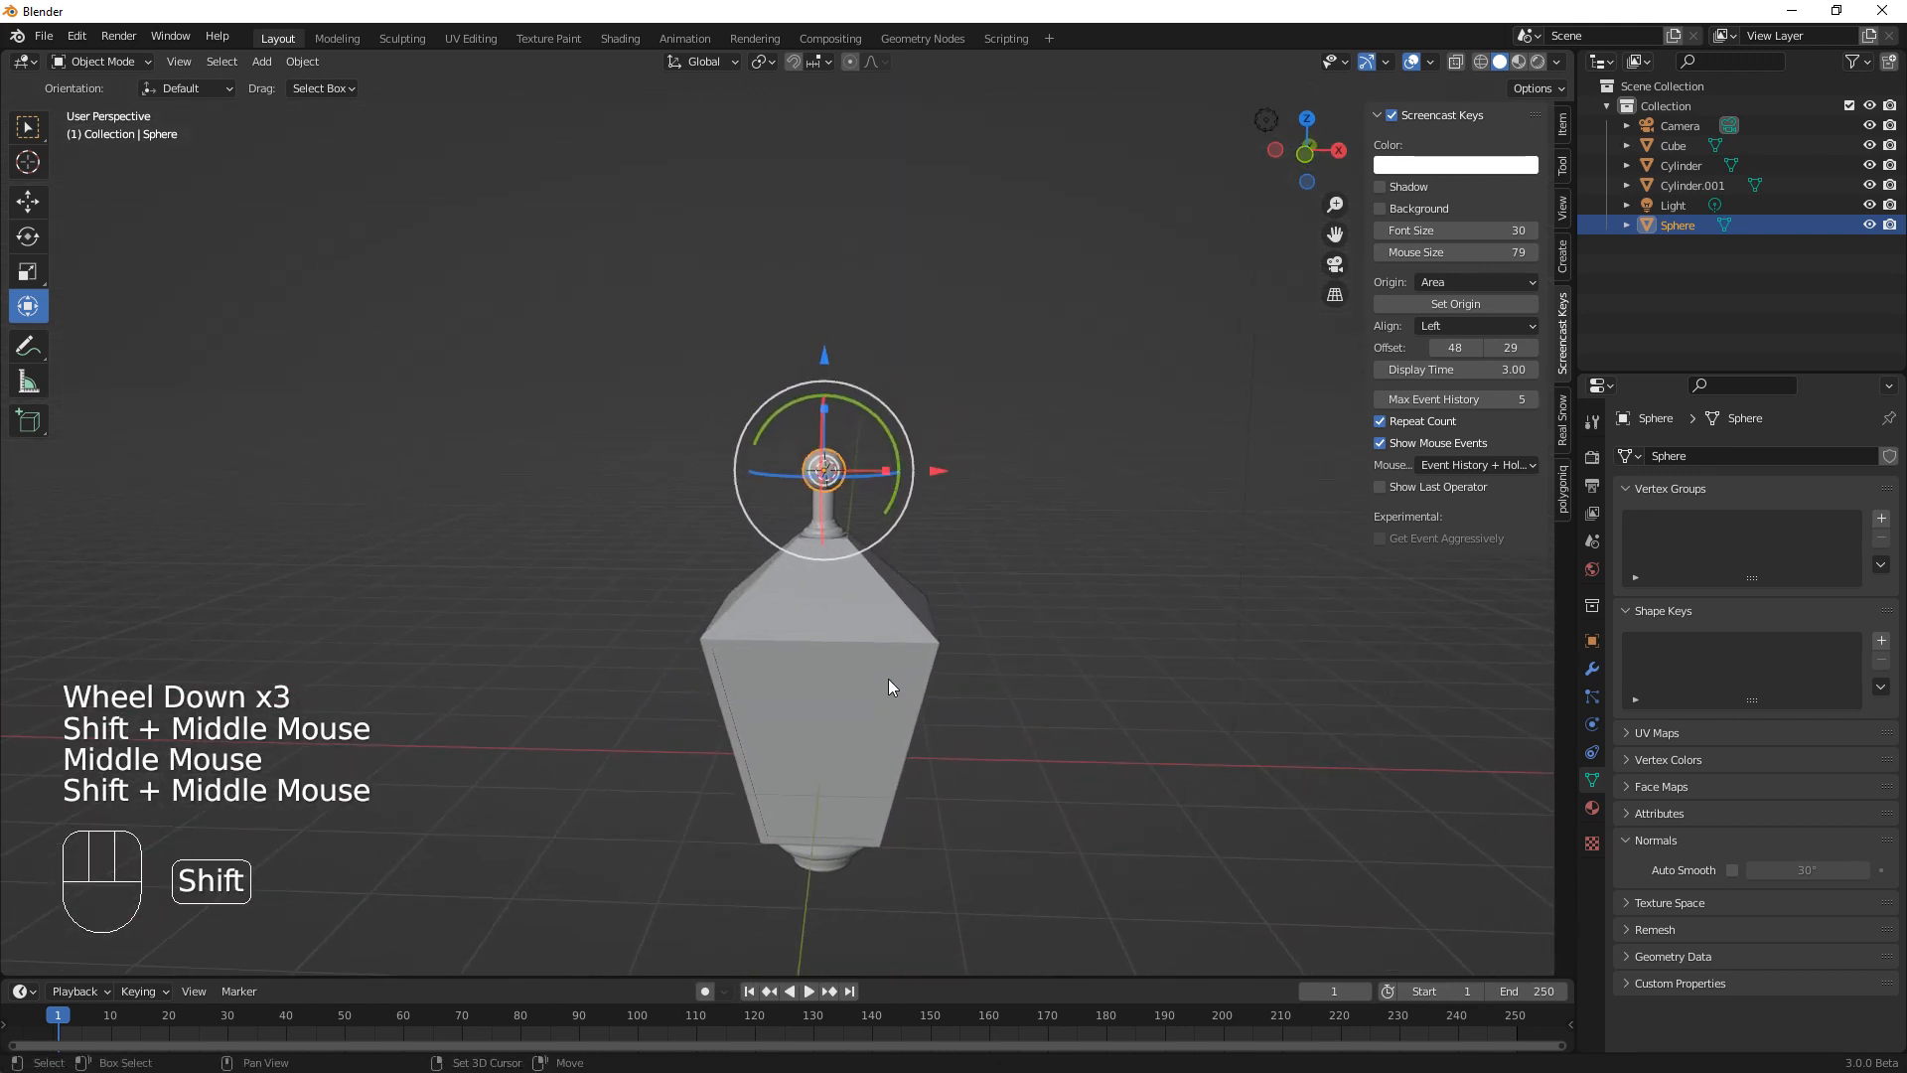
{"action": "key", "text": "shift+a"}
{"action": "mouse_move", "coordinate": [890, 681]}
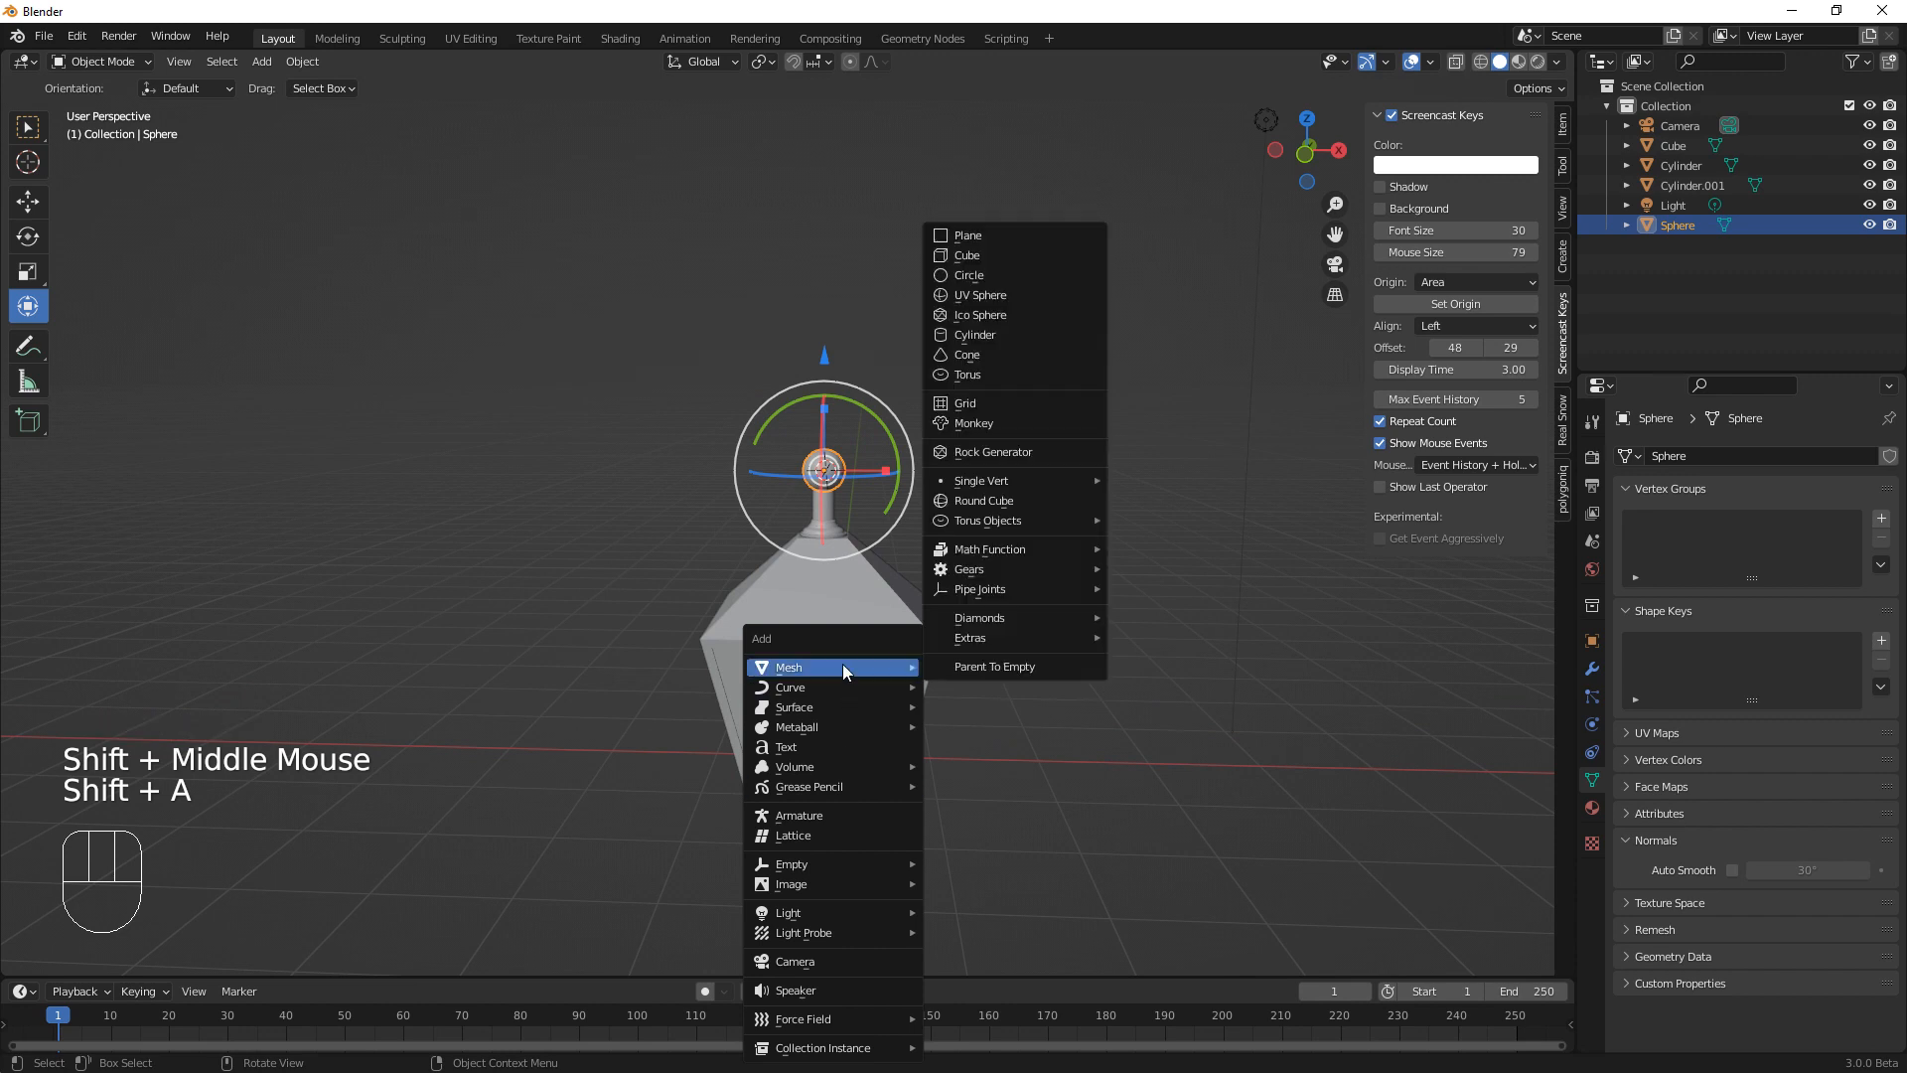
{"action": "left_click", "coordinate": [957, 342]}
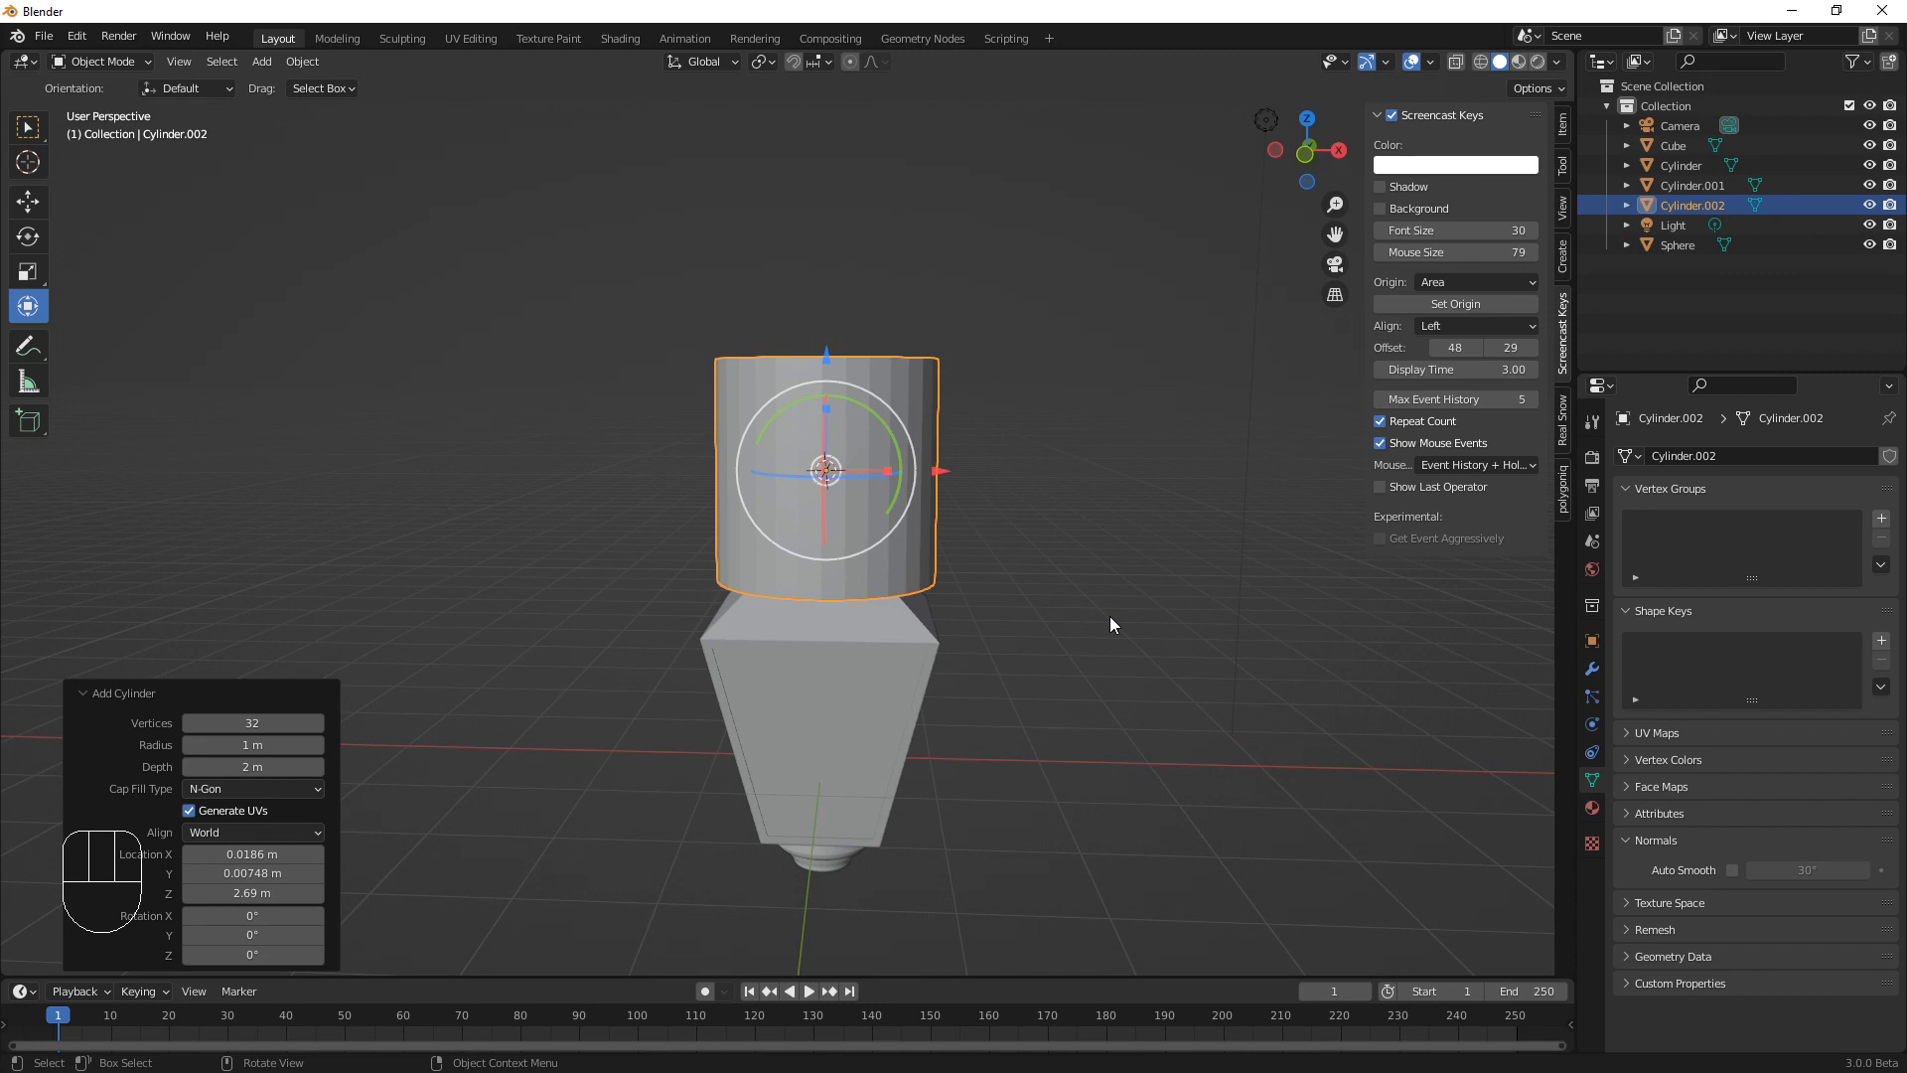
{"action": "middle_click_drag", "start_coordinate": [1111, 623], "coordinate": [1003, 665]}
{"action": "type", "text": "ry"}
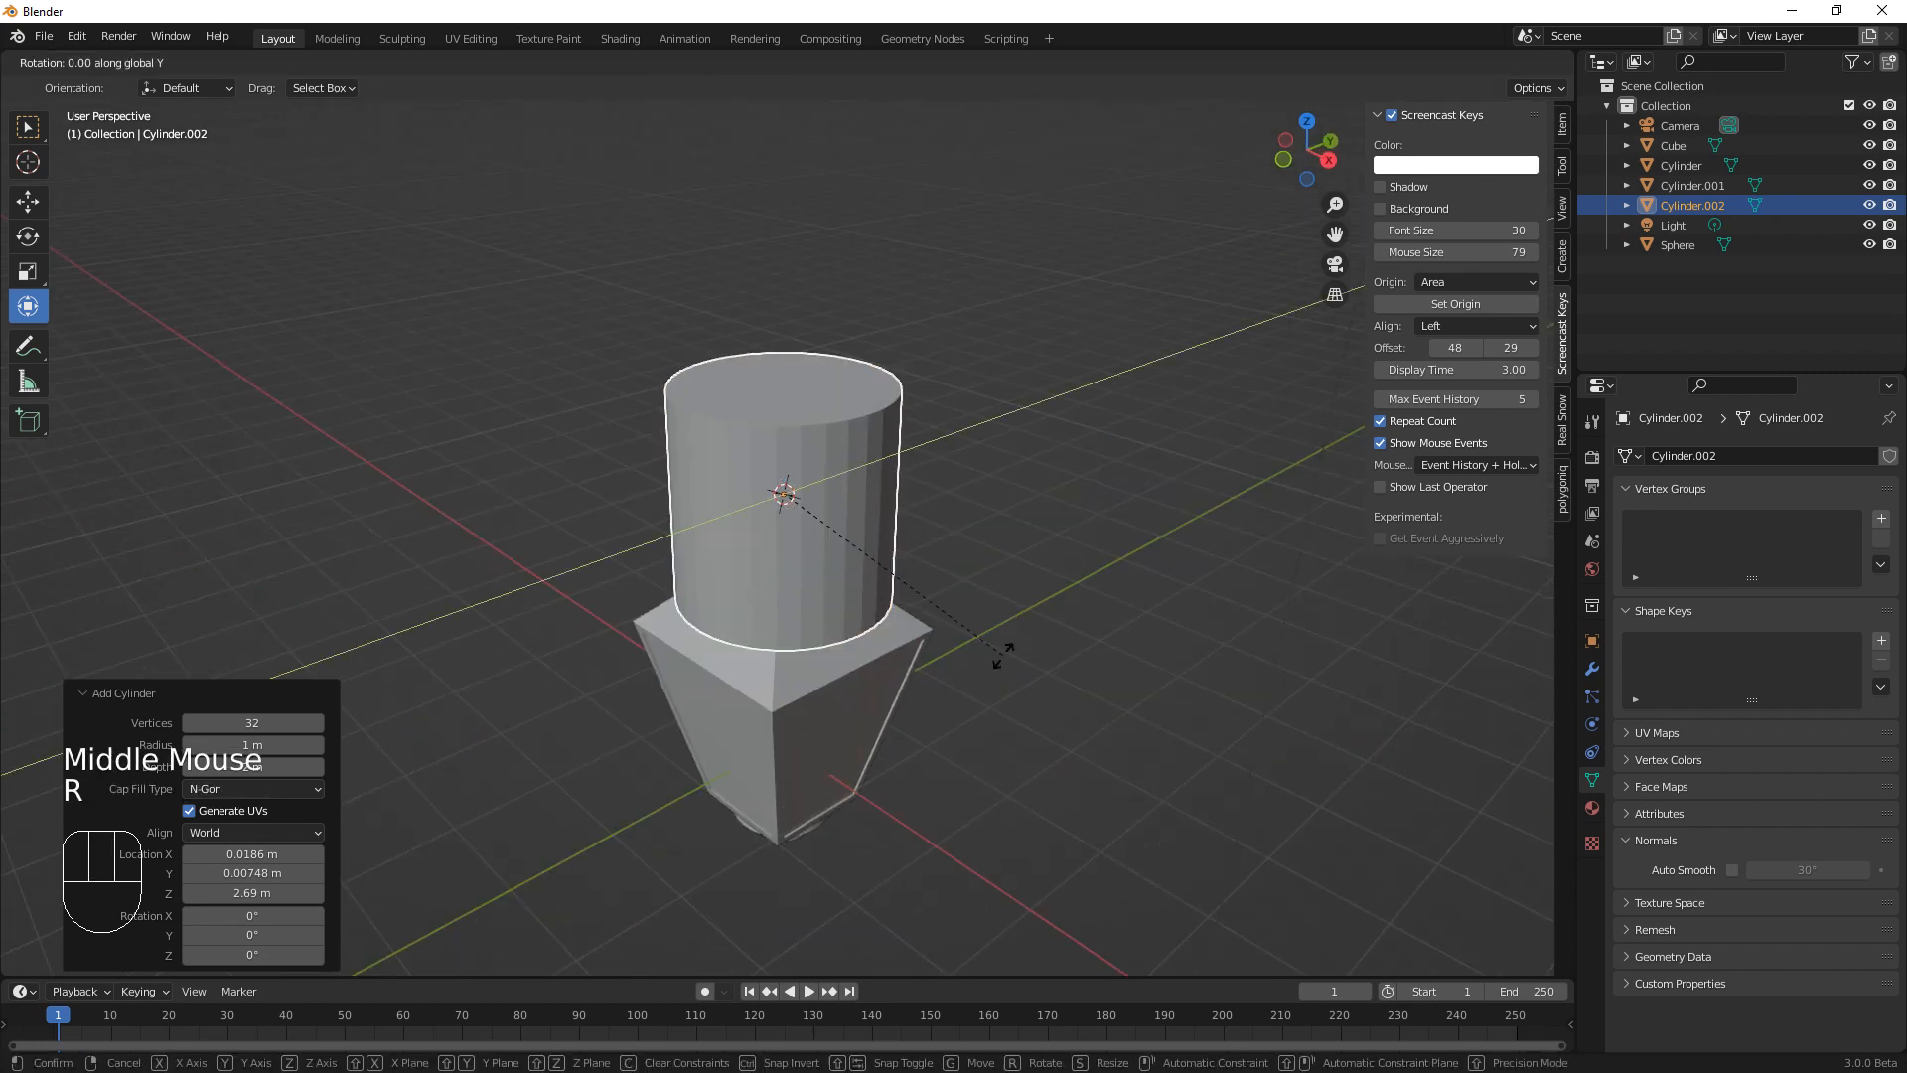
{"action": "type", "text": "90"}
{"action": "key", "text": "Return"}
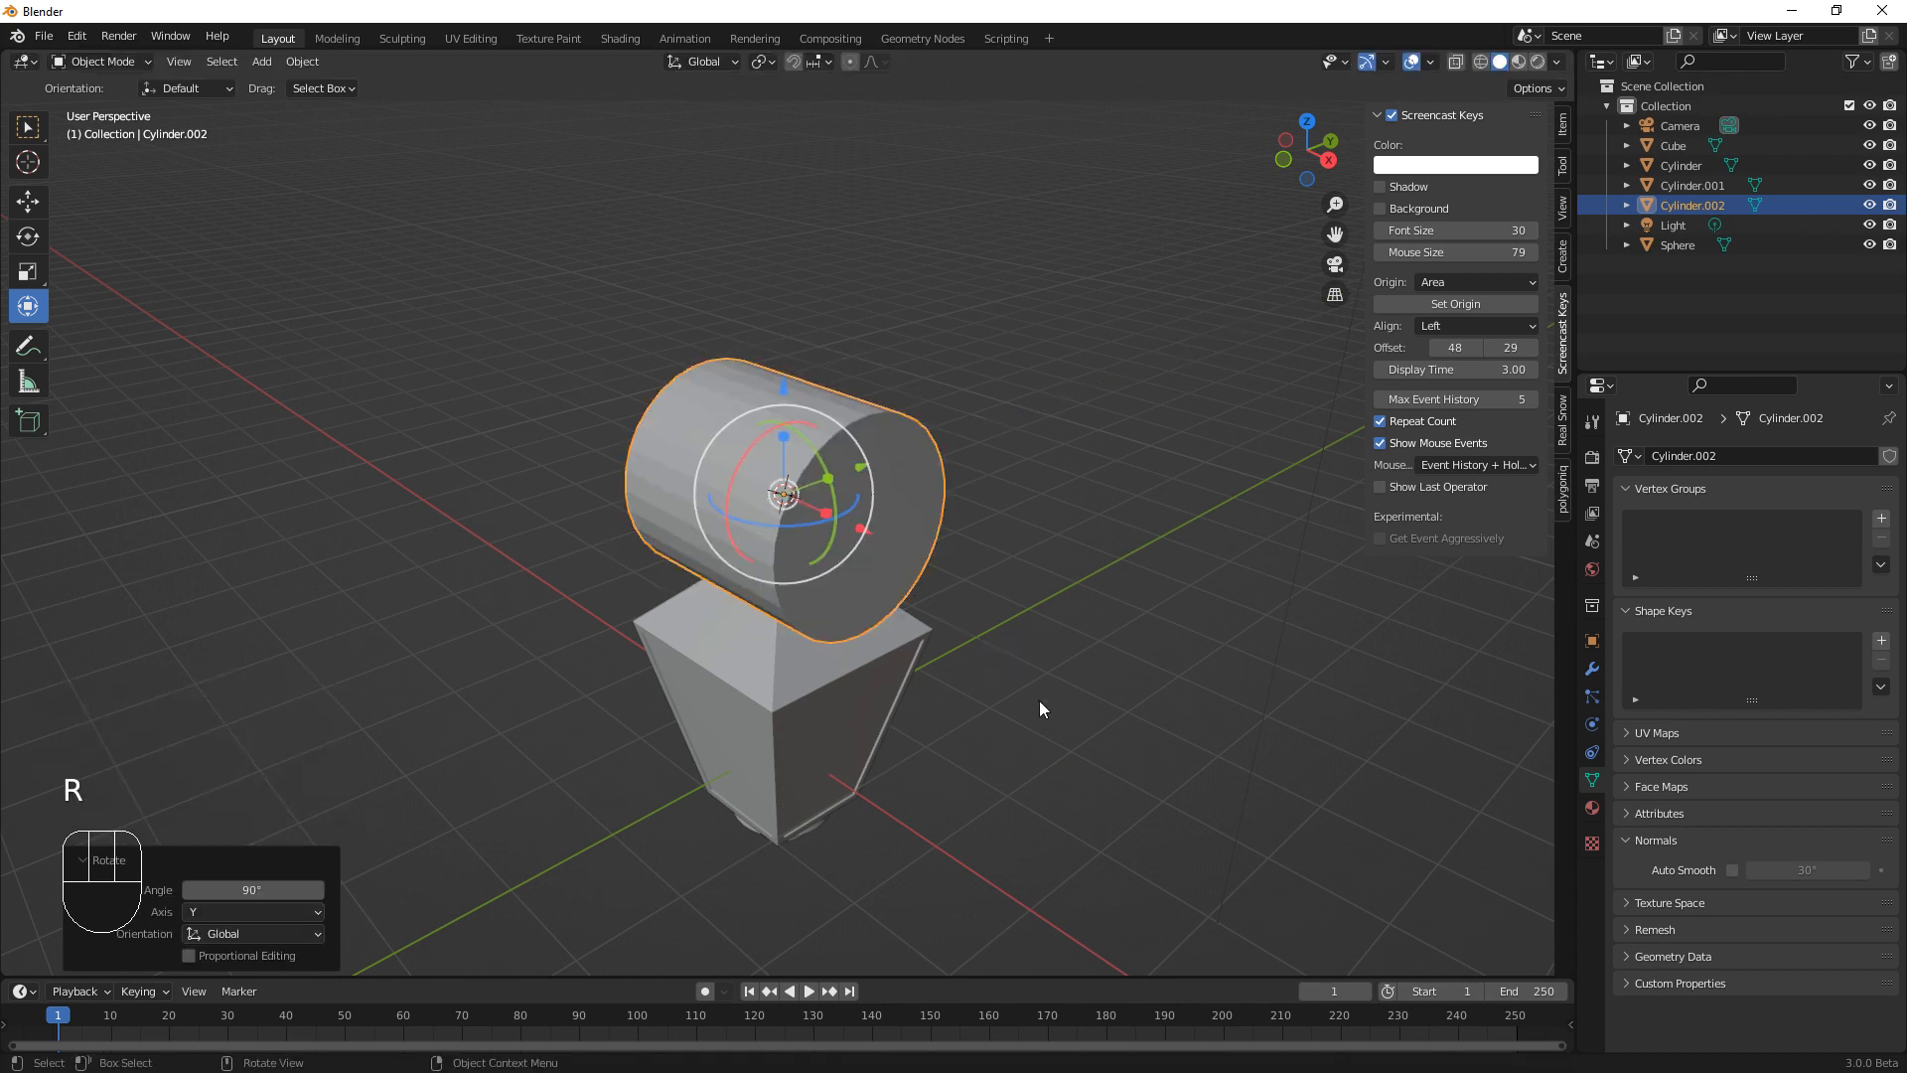
Scale the horizontal cylinder down to about 0.115 and lower it about 0.292 m along Z onto the post
{"action": "key", "text": "s"}
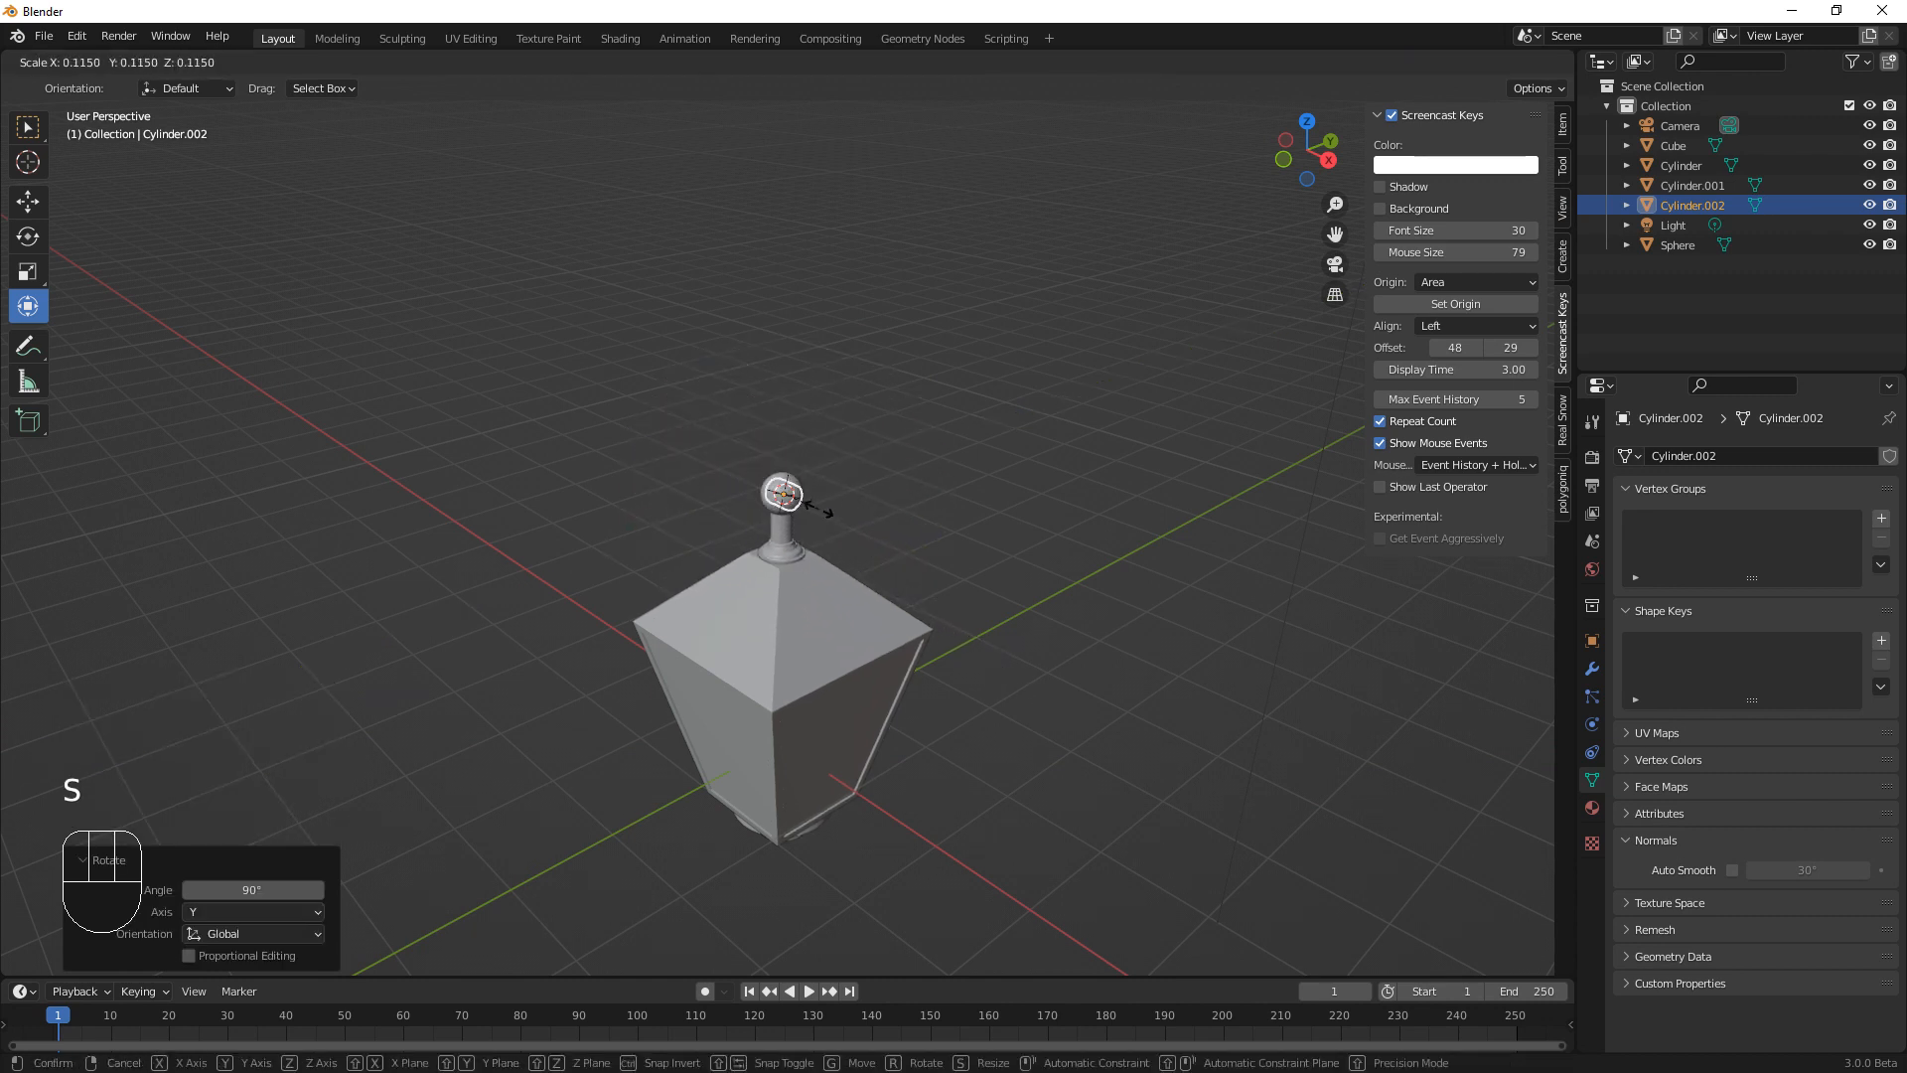
{"action": "left_click", "coordinate": [800, 508]}
{"action": "middle_click_drag", "start_coordinate": [883, 676], "coordinate": [884, 452]}
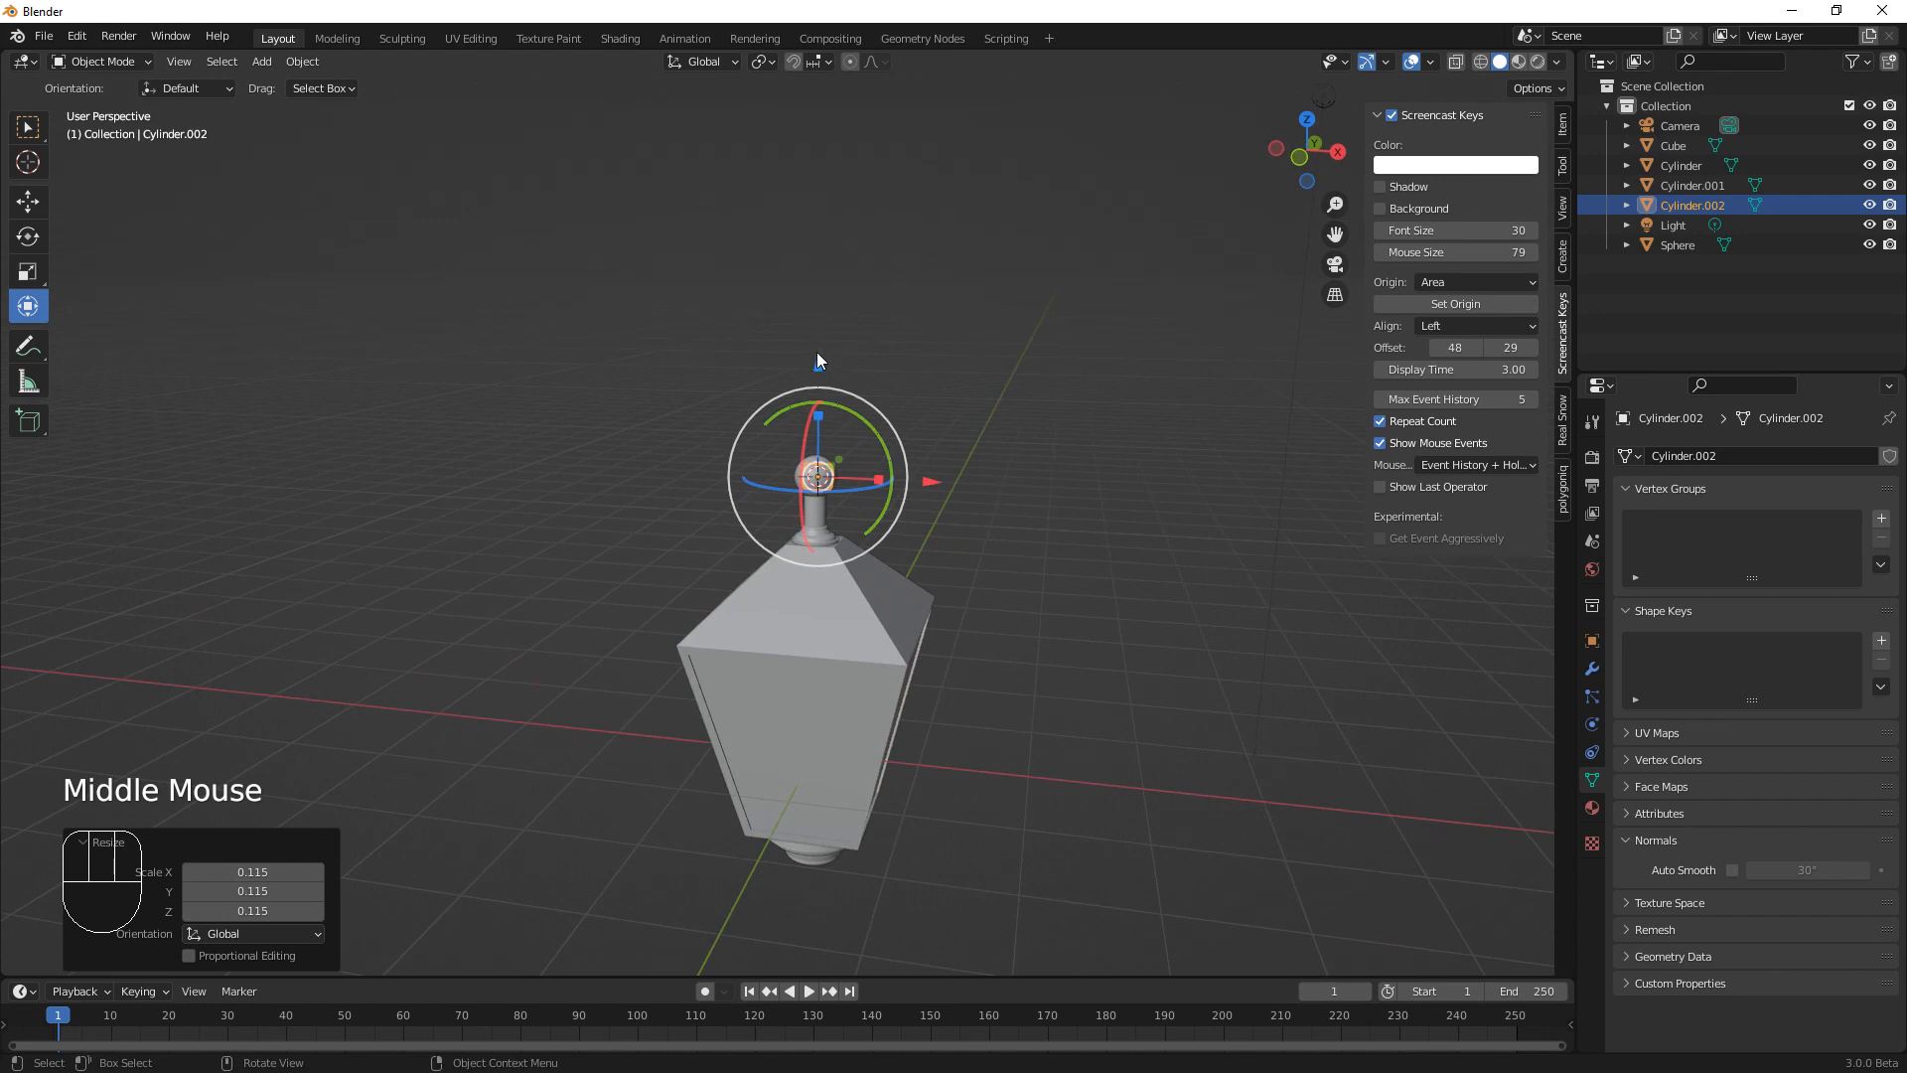
{"action": "left_click_drag", "start_coordinate": [816, 356], "coordinate": [812, 393]}
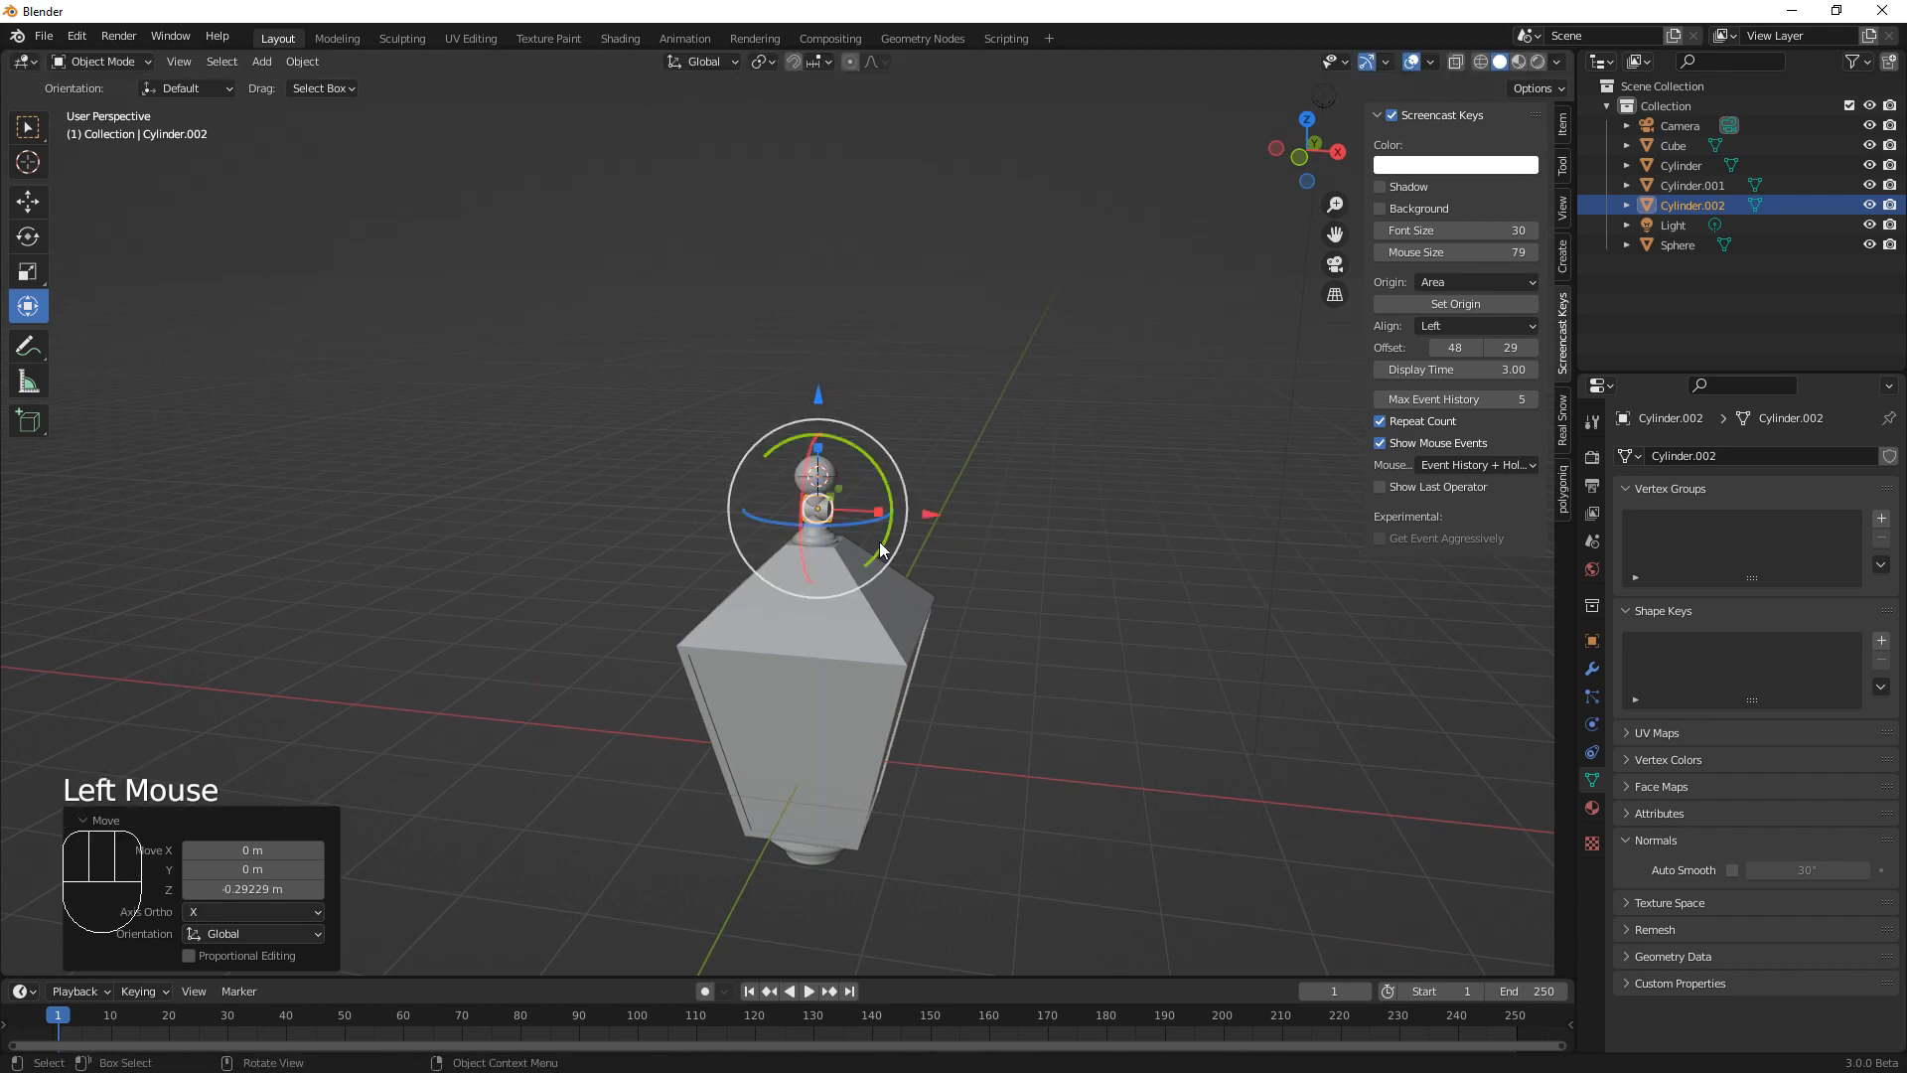
Stretch the cylinder about 9.58 times along X into a long bar and shift it about -0.679 m along X
{"action": "left_click_drag", "start_coordinate": [880, 517], "coordinate": [1338, 575]}
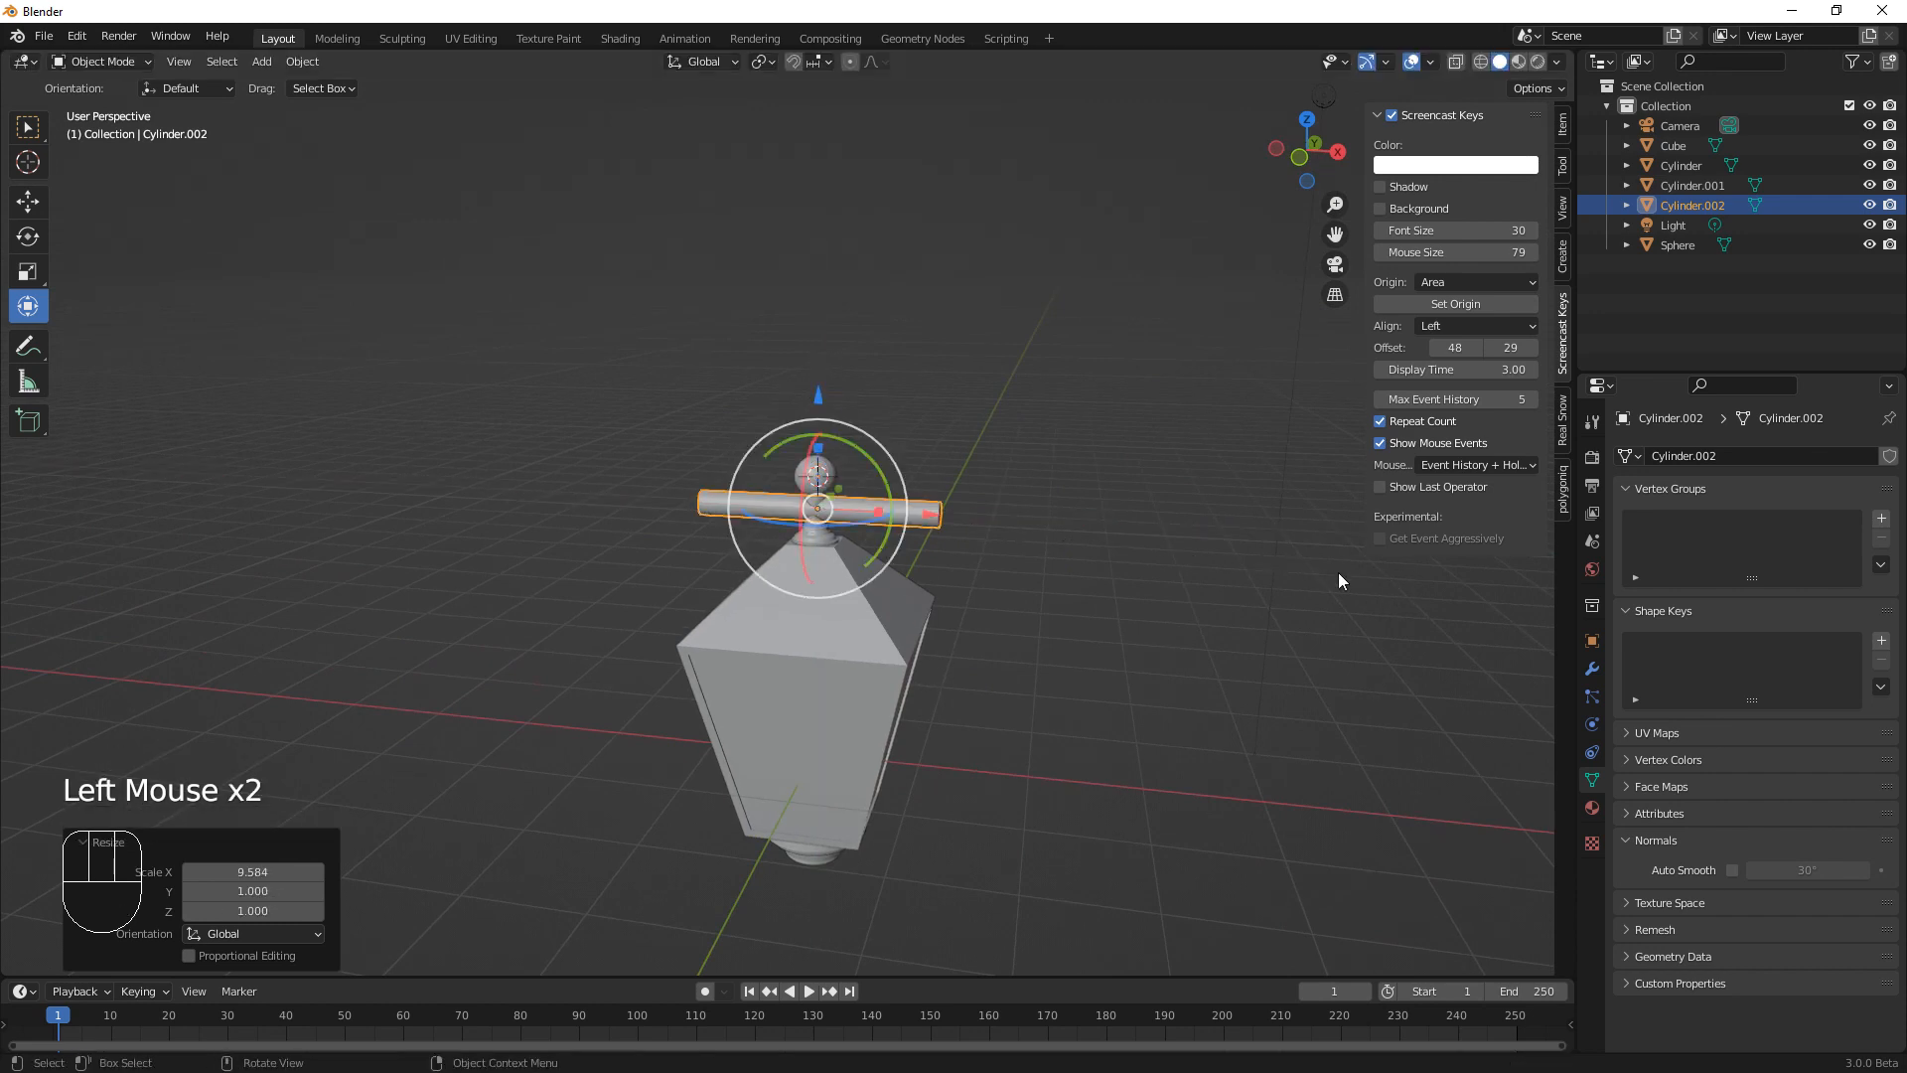
{"action": "left_click_drag", "start_coordinate": [931, 519], "coordinate": [862, 519]}
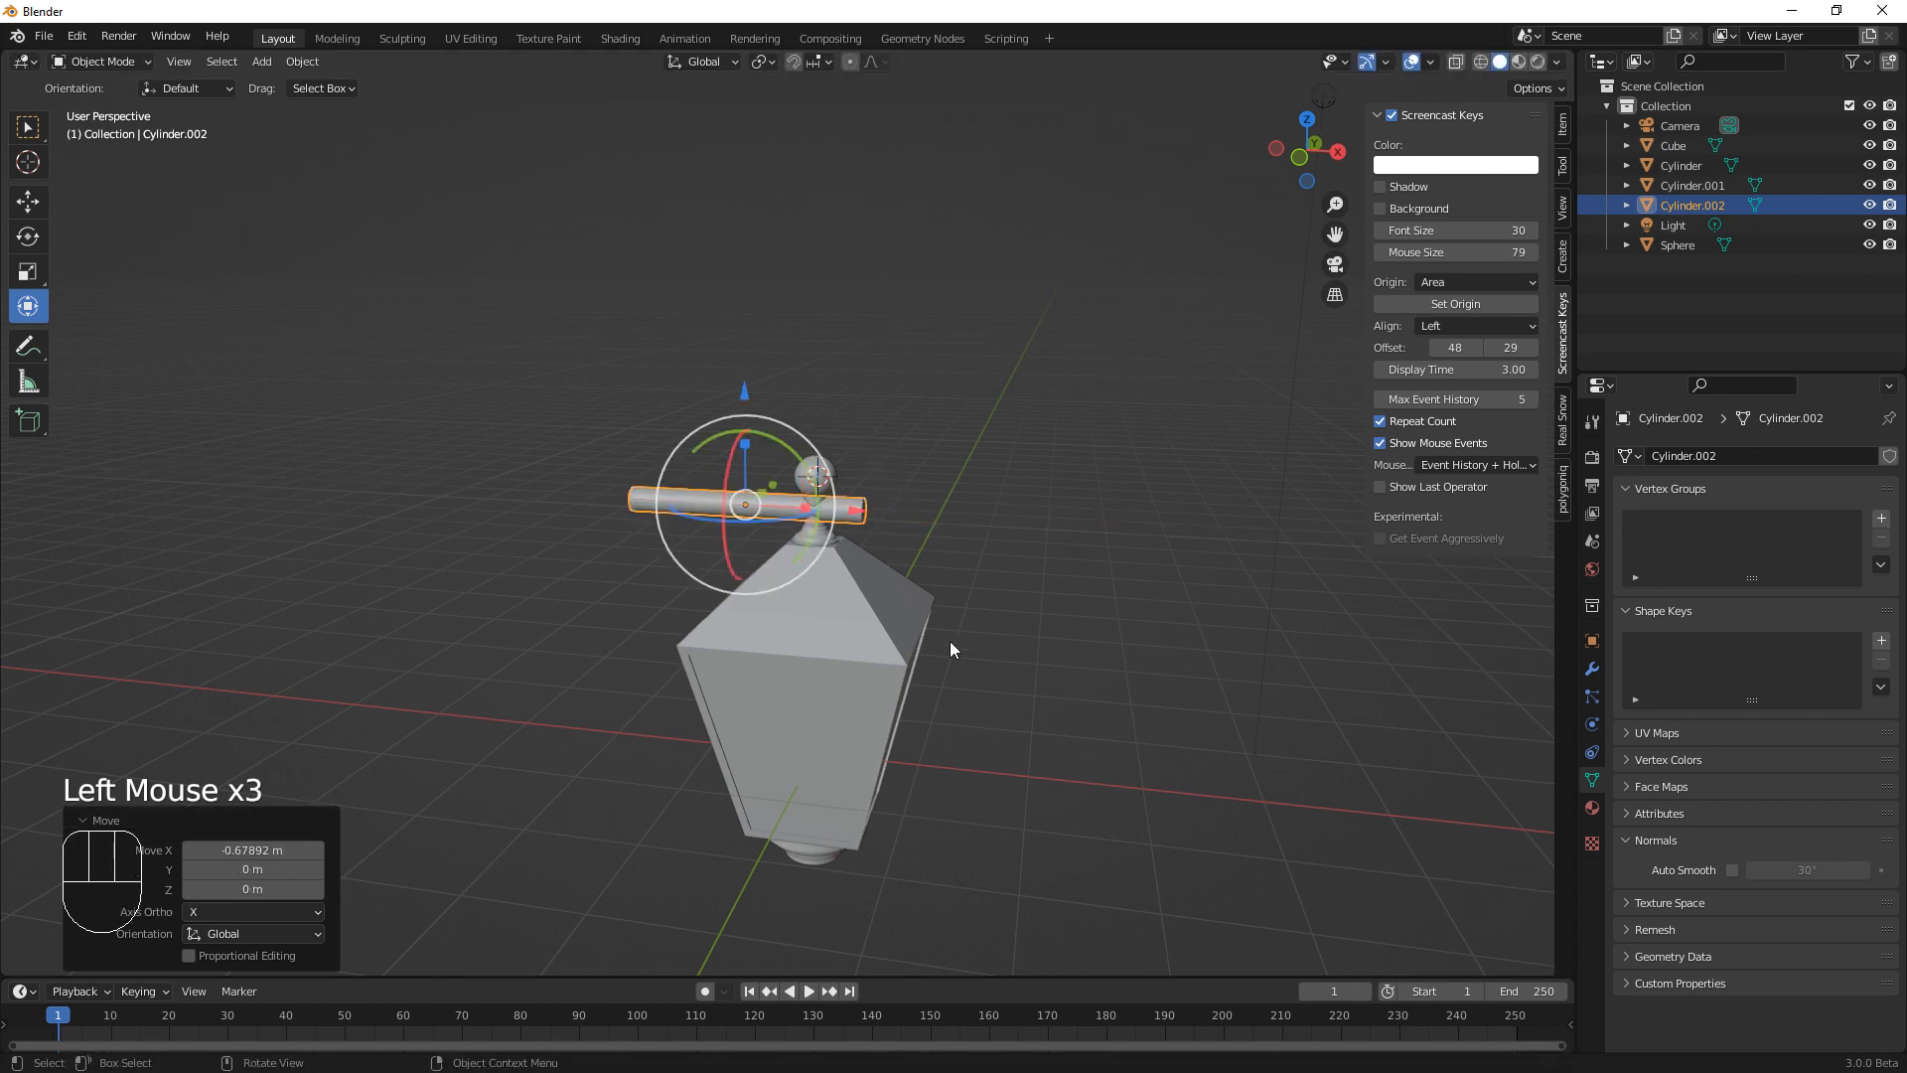
Scale the horizontal bar up uniformly by about 1.214
{"action": "middle_click_drag", "start_coordinate": [950, 641], "coordinate": [844, 600]}
{"action": "middle_click_drag", "start_coordinate": [647, 701], "coordinate": [861, 677]}
{"action": "key", "text": "s"}
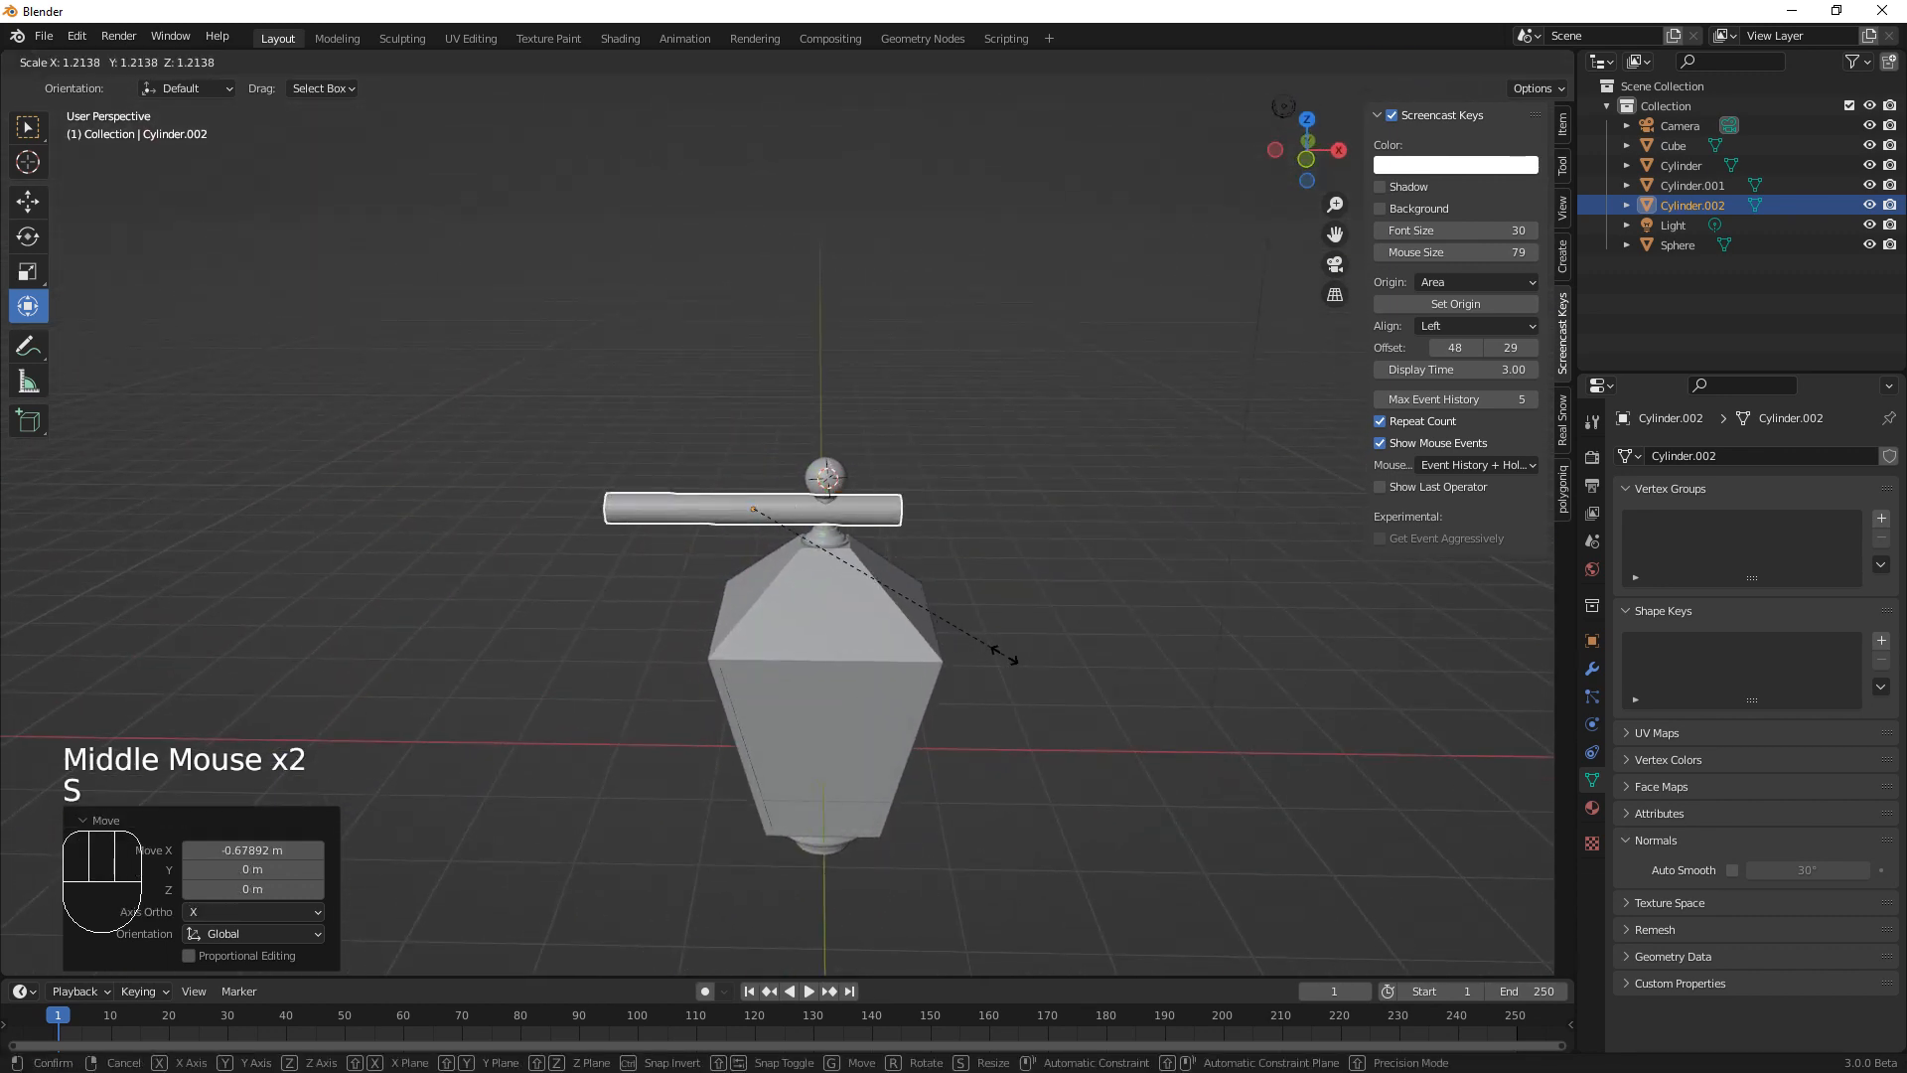
{"action": "left_click", "coordinate": [995, 652]}
Align the bar with the post by moving it about -0.017 m along Y and about -0.008 m along Z
{"action": "scroll", "coordinate": [968, 695], "scroll_direction": "up", "scroll_amount": 1}
{"action": "scroll", "coordinate": [954, 715], "scroll_direction": "down", "scroll_amount": 1}
{"action": "scroll", "coordinate": [944, 737], "scroll_direction": "up", "scroll_amount": 1}
{"action": "scroll", "coordinate": [942, 725], "scroll_direction": "up", "scroll_amount": 4}
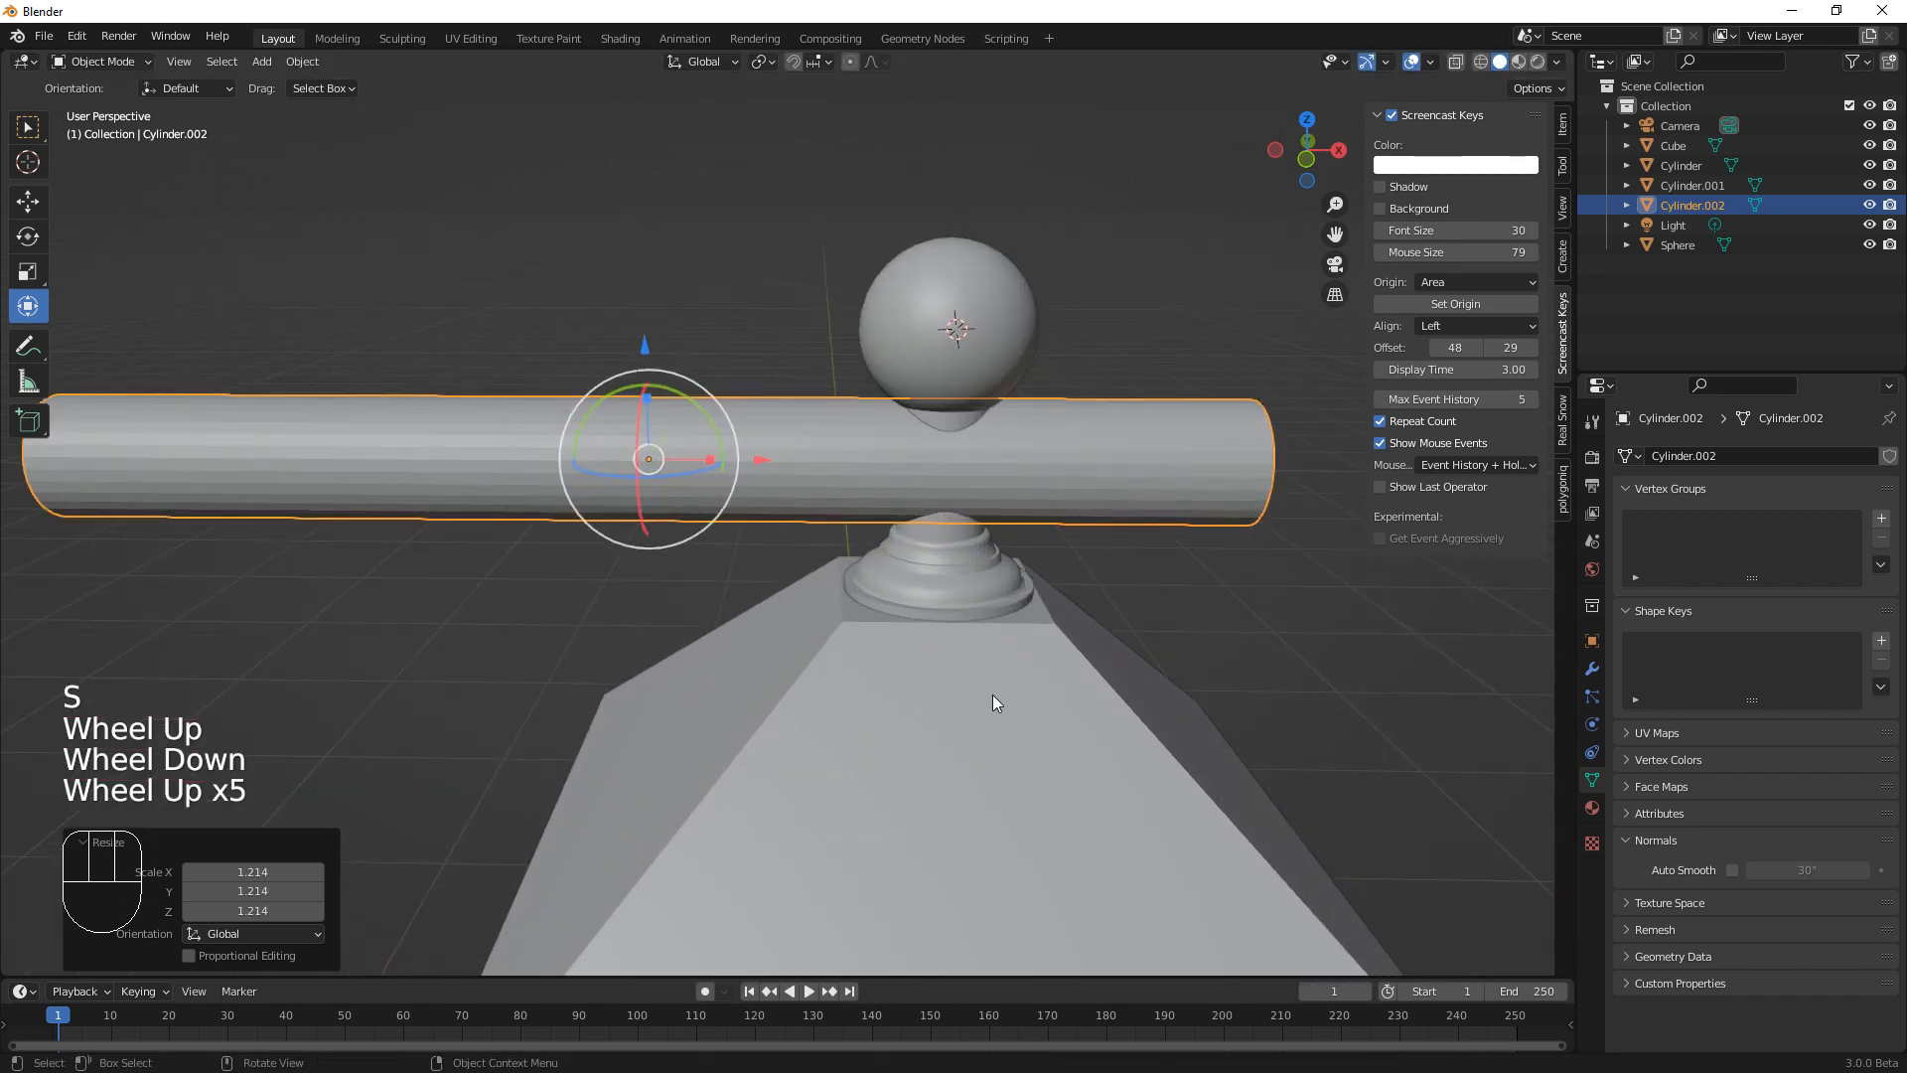
{"action": "middle_click_drag", "start_coordinate": [992, 695], "coordinate": [787, 682]}
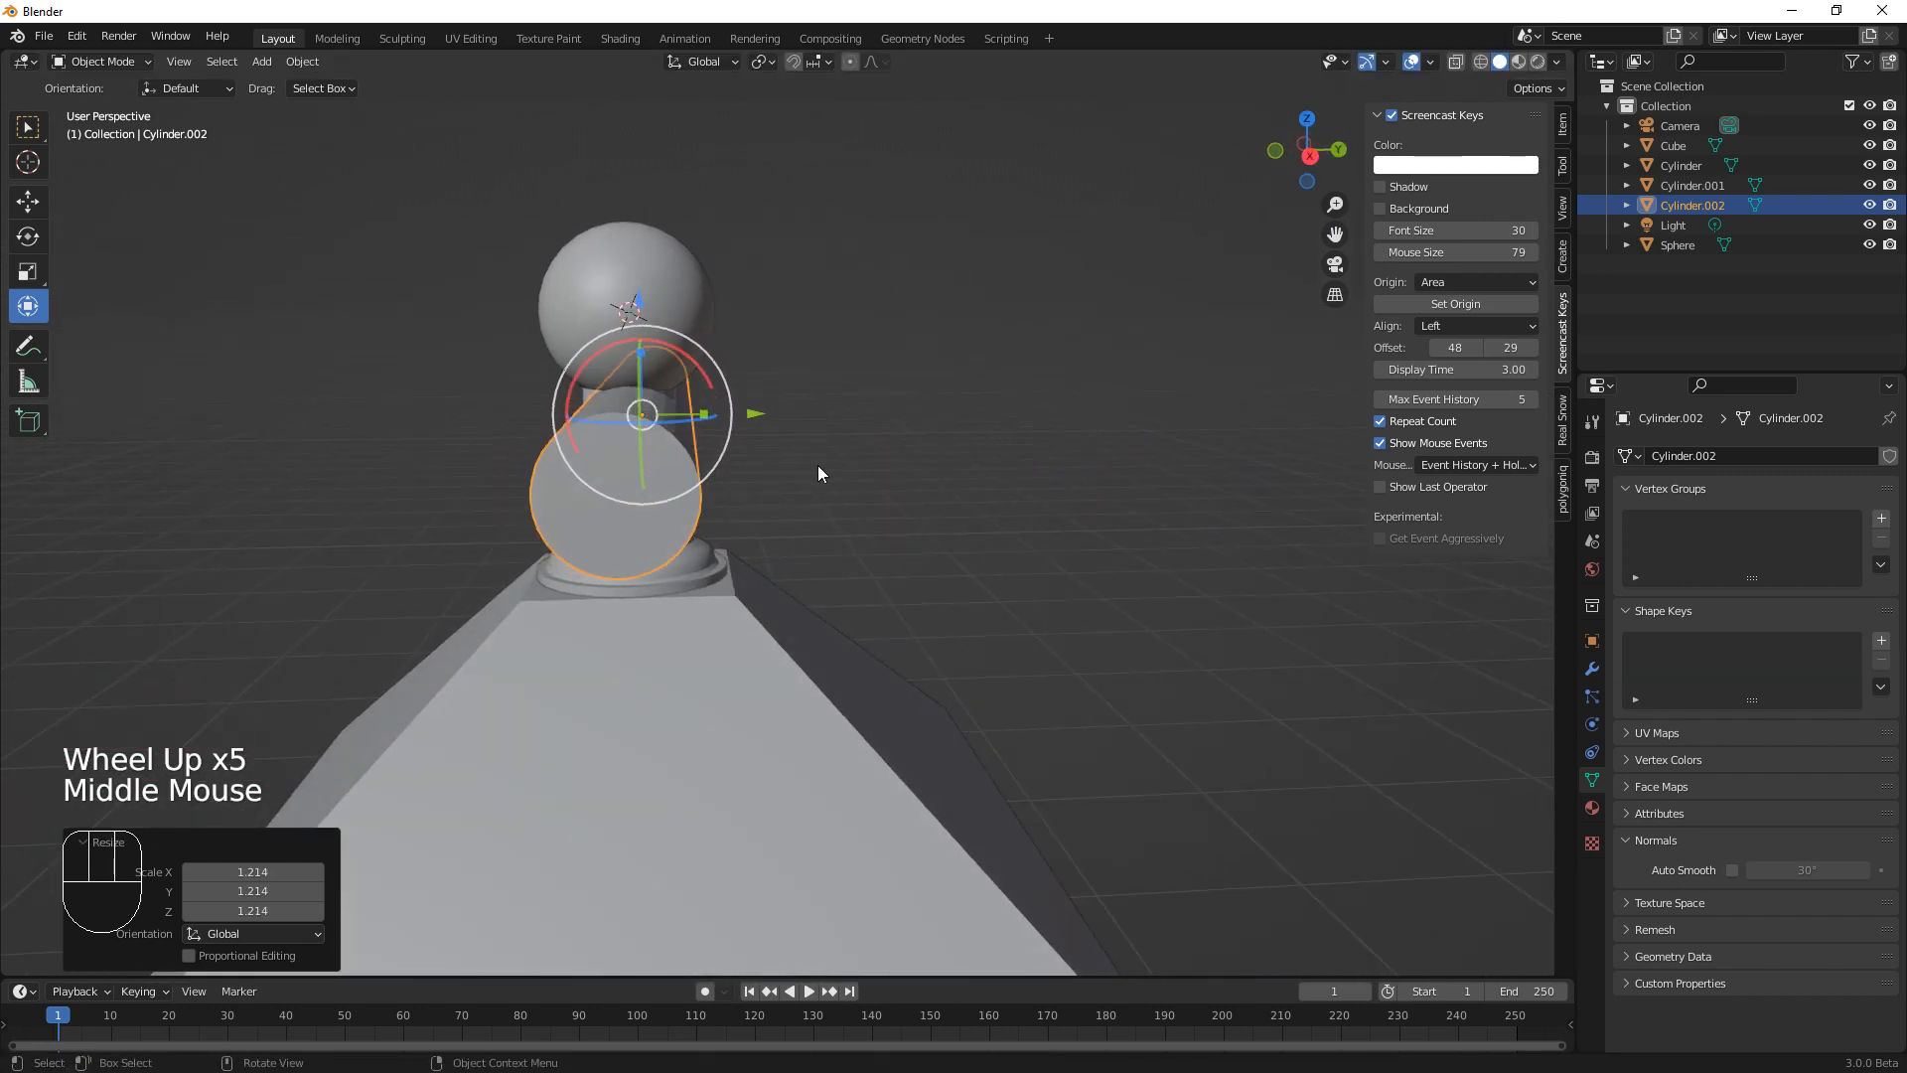
{"action": "mouse_move", "coordinate": [755, 415]}
{"action": "left_mouse_down"}
{"action": "mouse_move", "coordinate": [696, 415]}
{"action": "mouse_move", "coordinate": [743, 419]}
{"action": "left_mouse_up"}
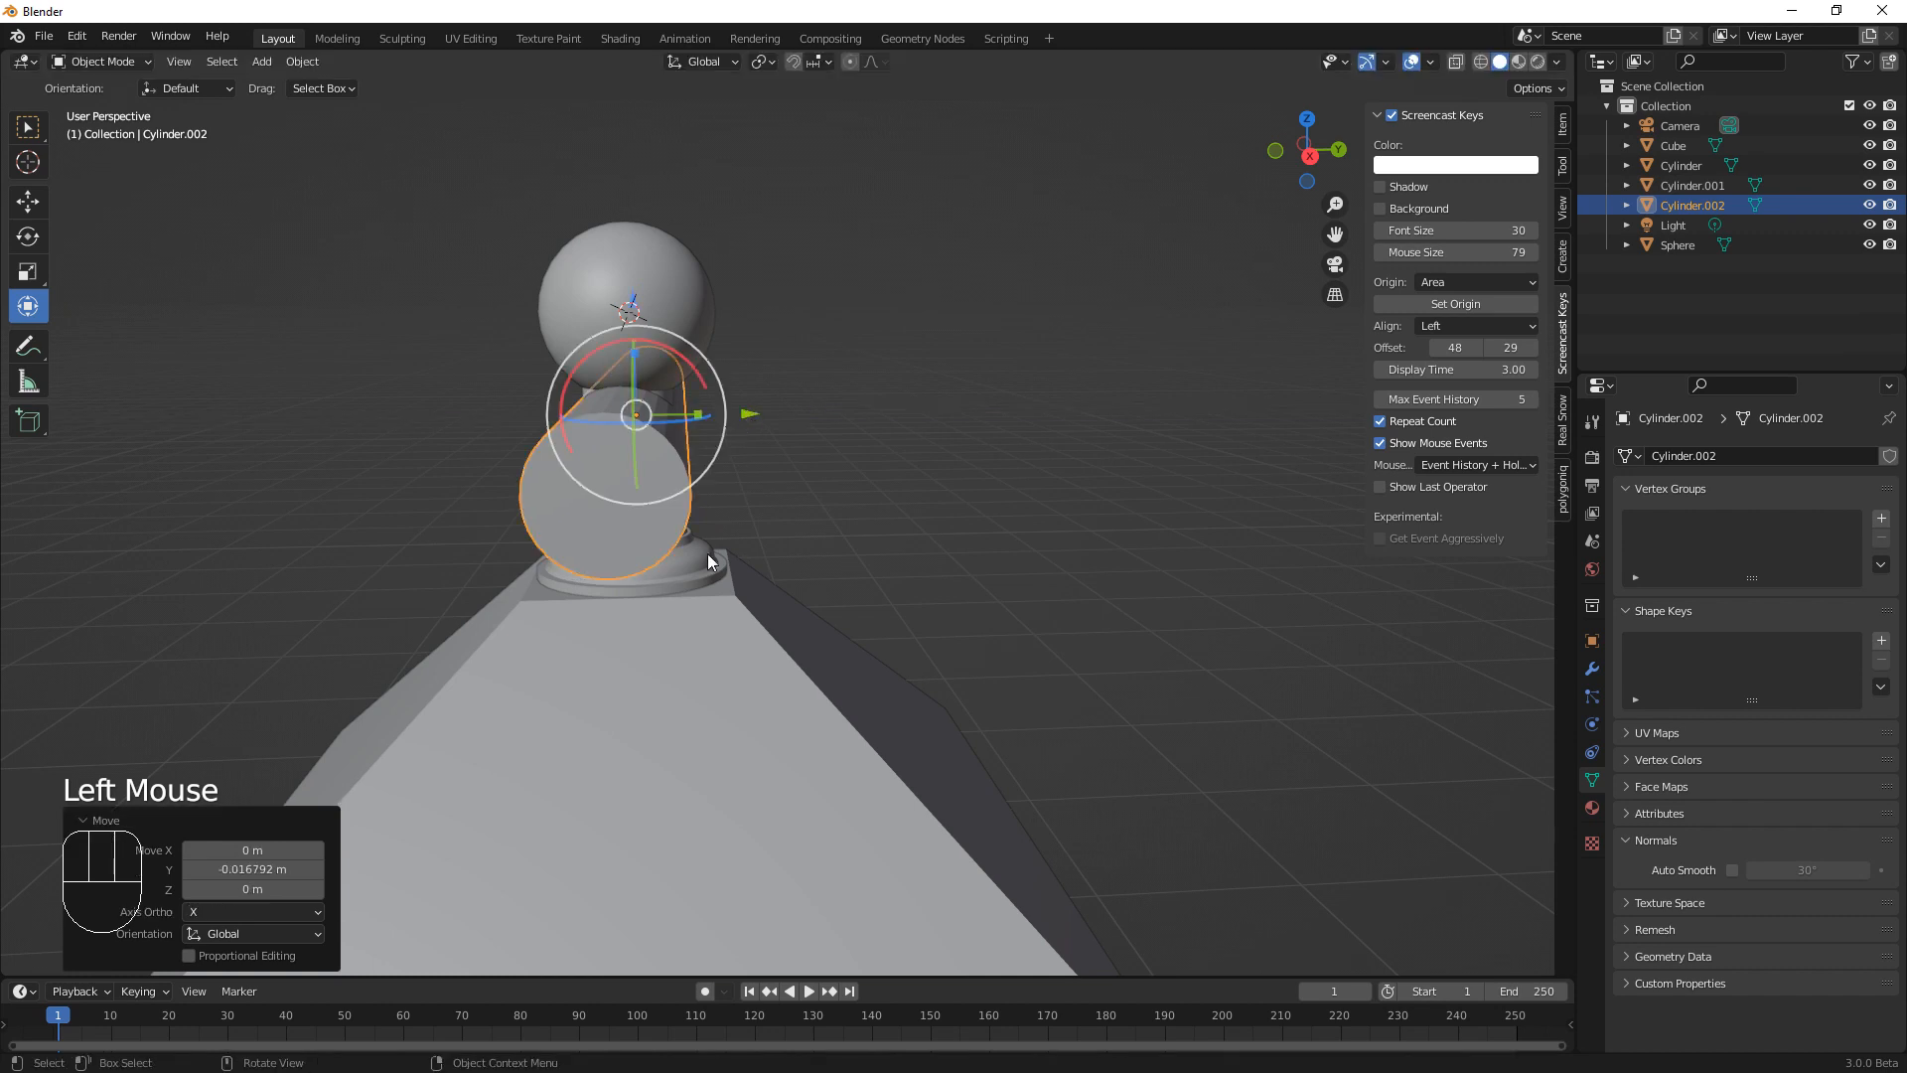
{"action": "middle_click_drag", "start_coordinate": [707, 552], "coordinate": [773, 389]}
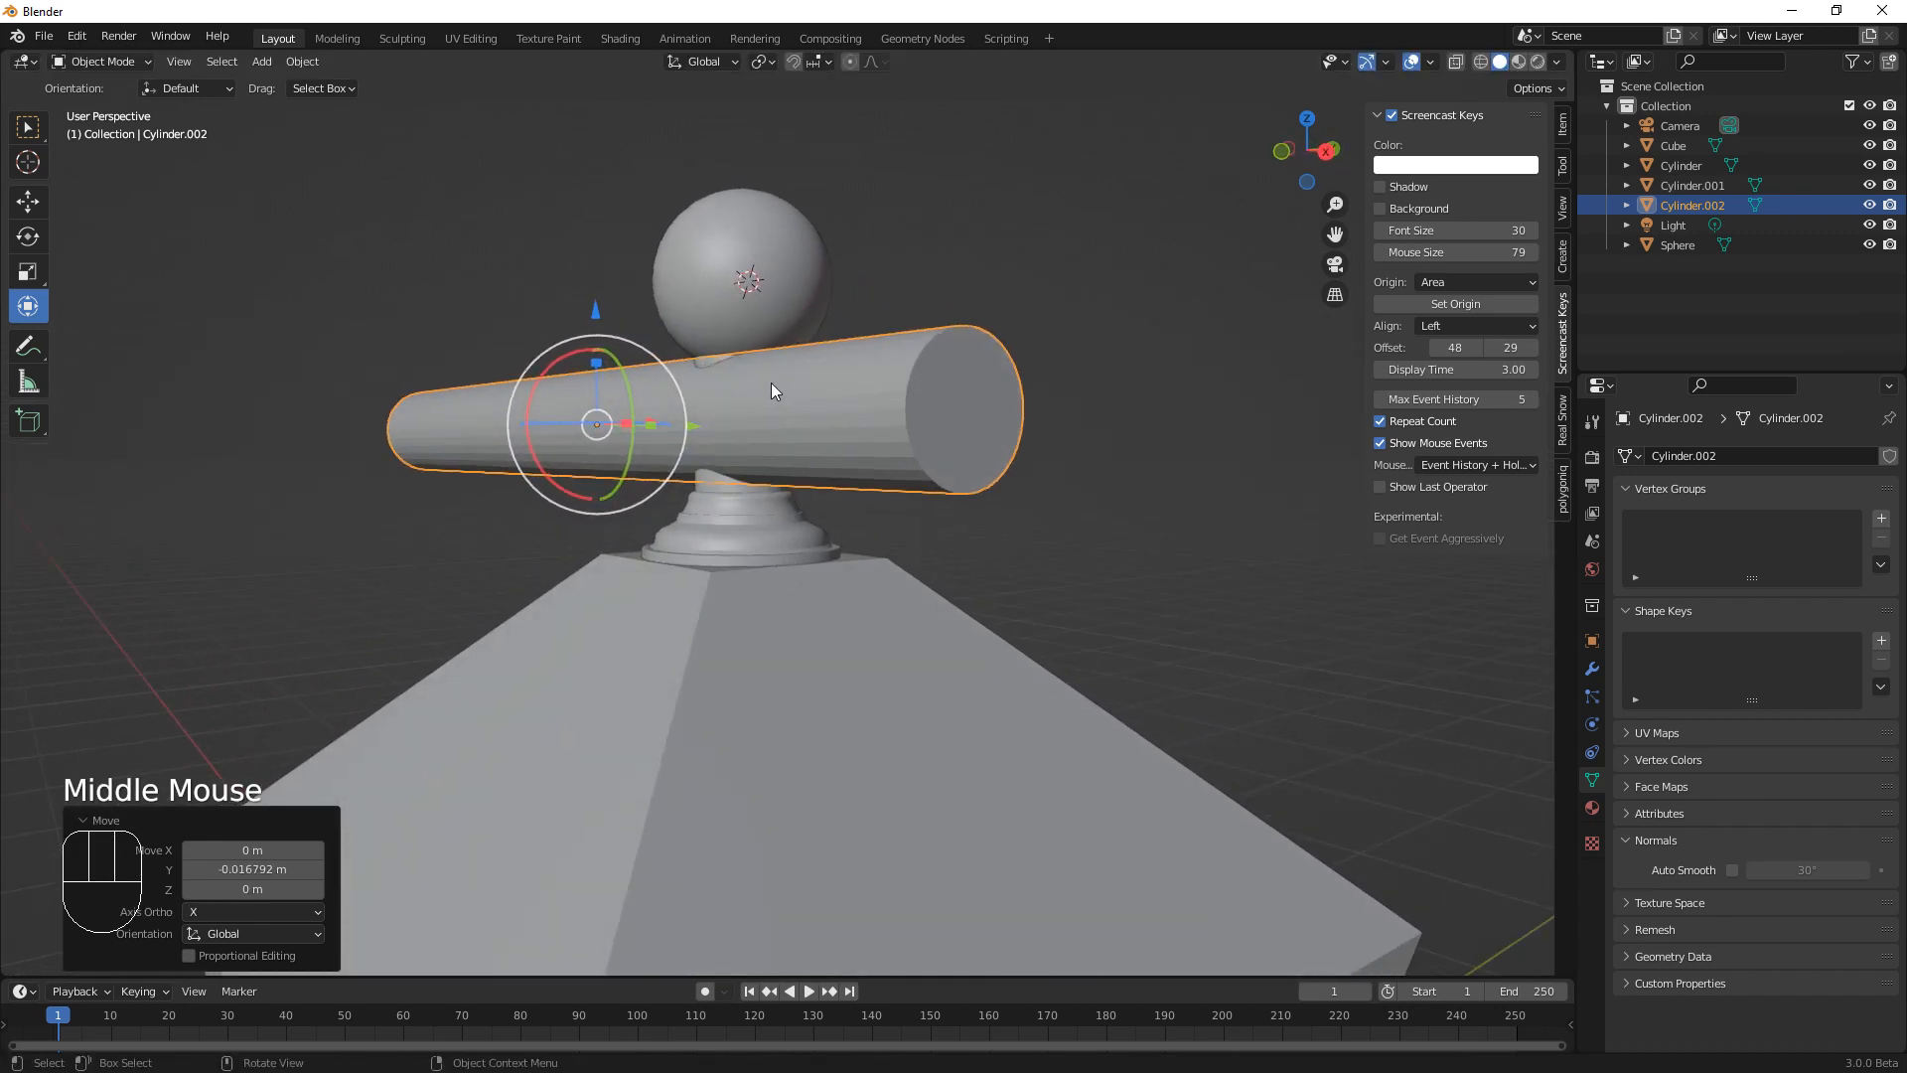
{"action": "left_click_drag", "start_coordinate": [602, 310], "coordinate": [651, 321]}
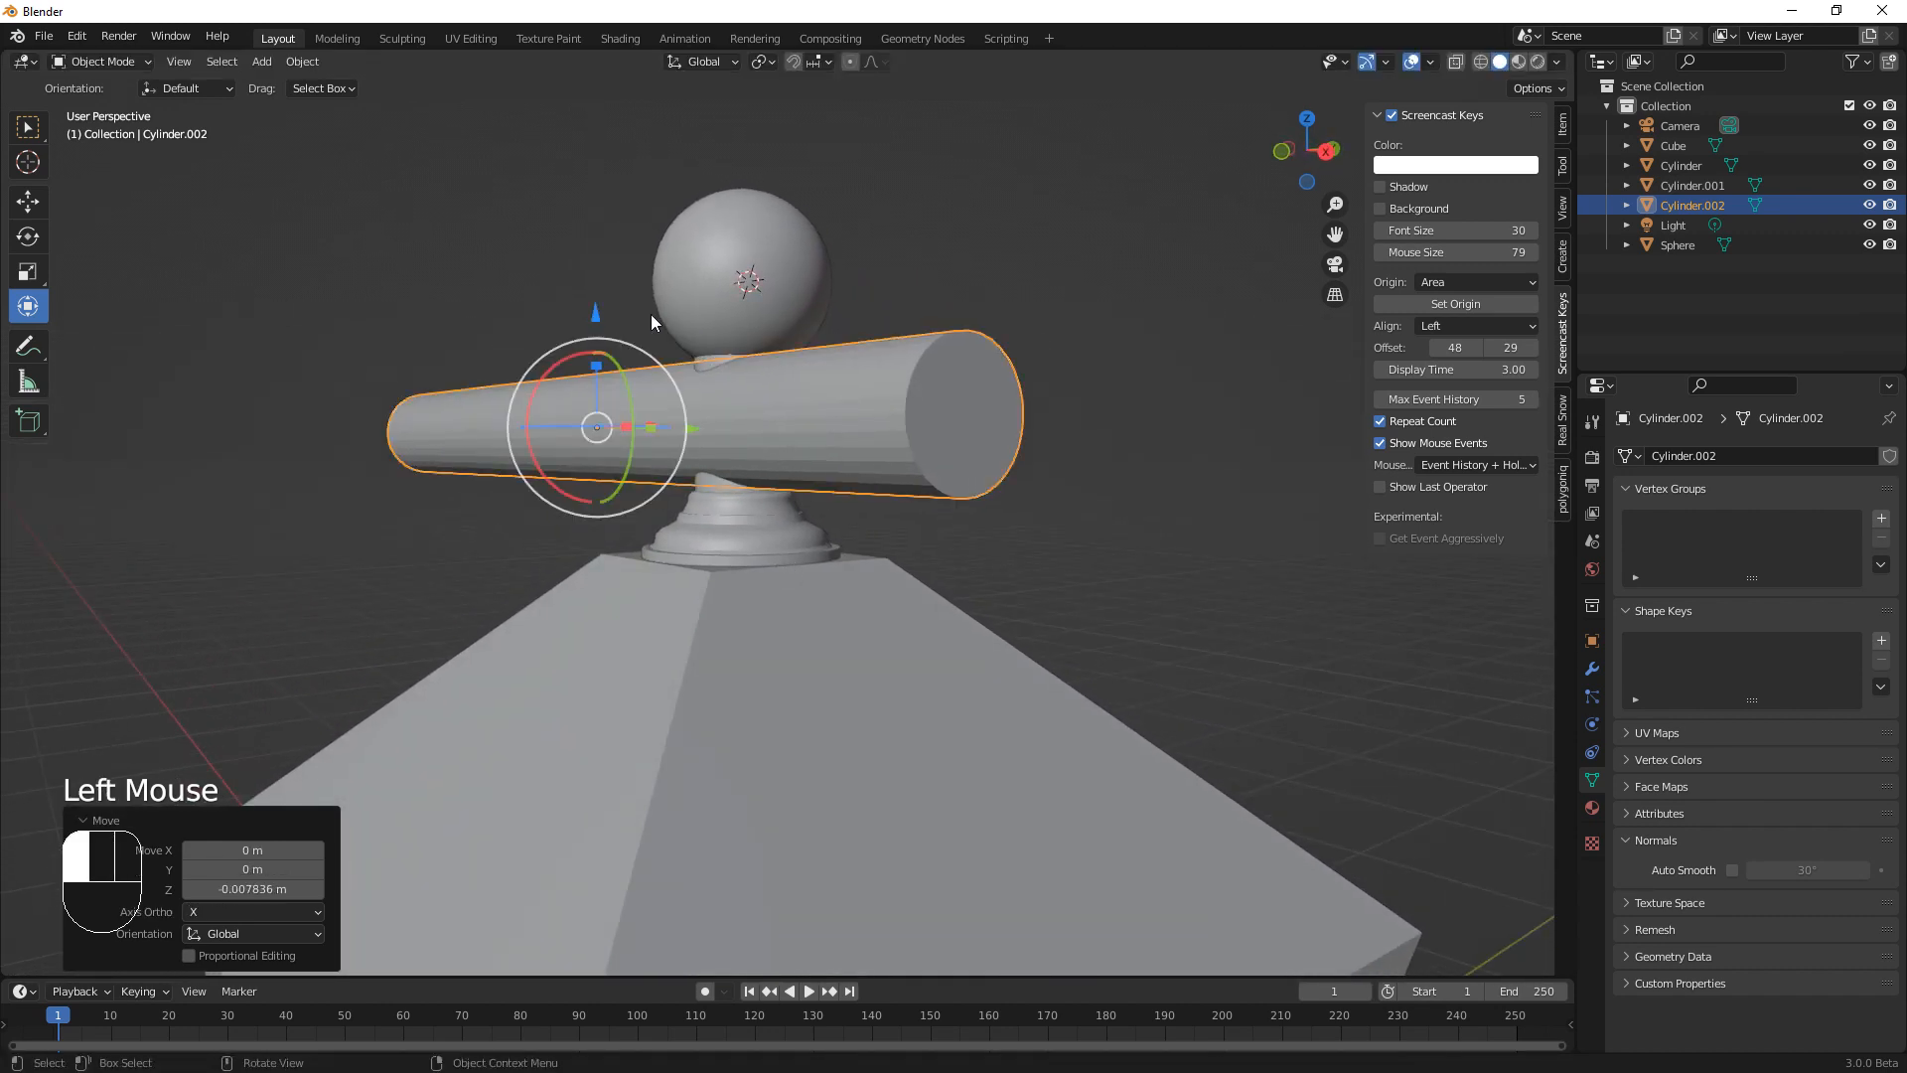
Slide the bar about -0.317 m along X so that it extends farther out from the post
{"action": "scroll", "coordinate": [775, 663], "scroll_direction": "down", "scroll_amount": 5}
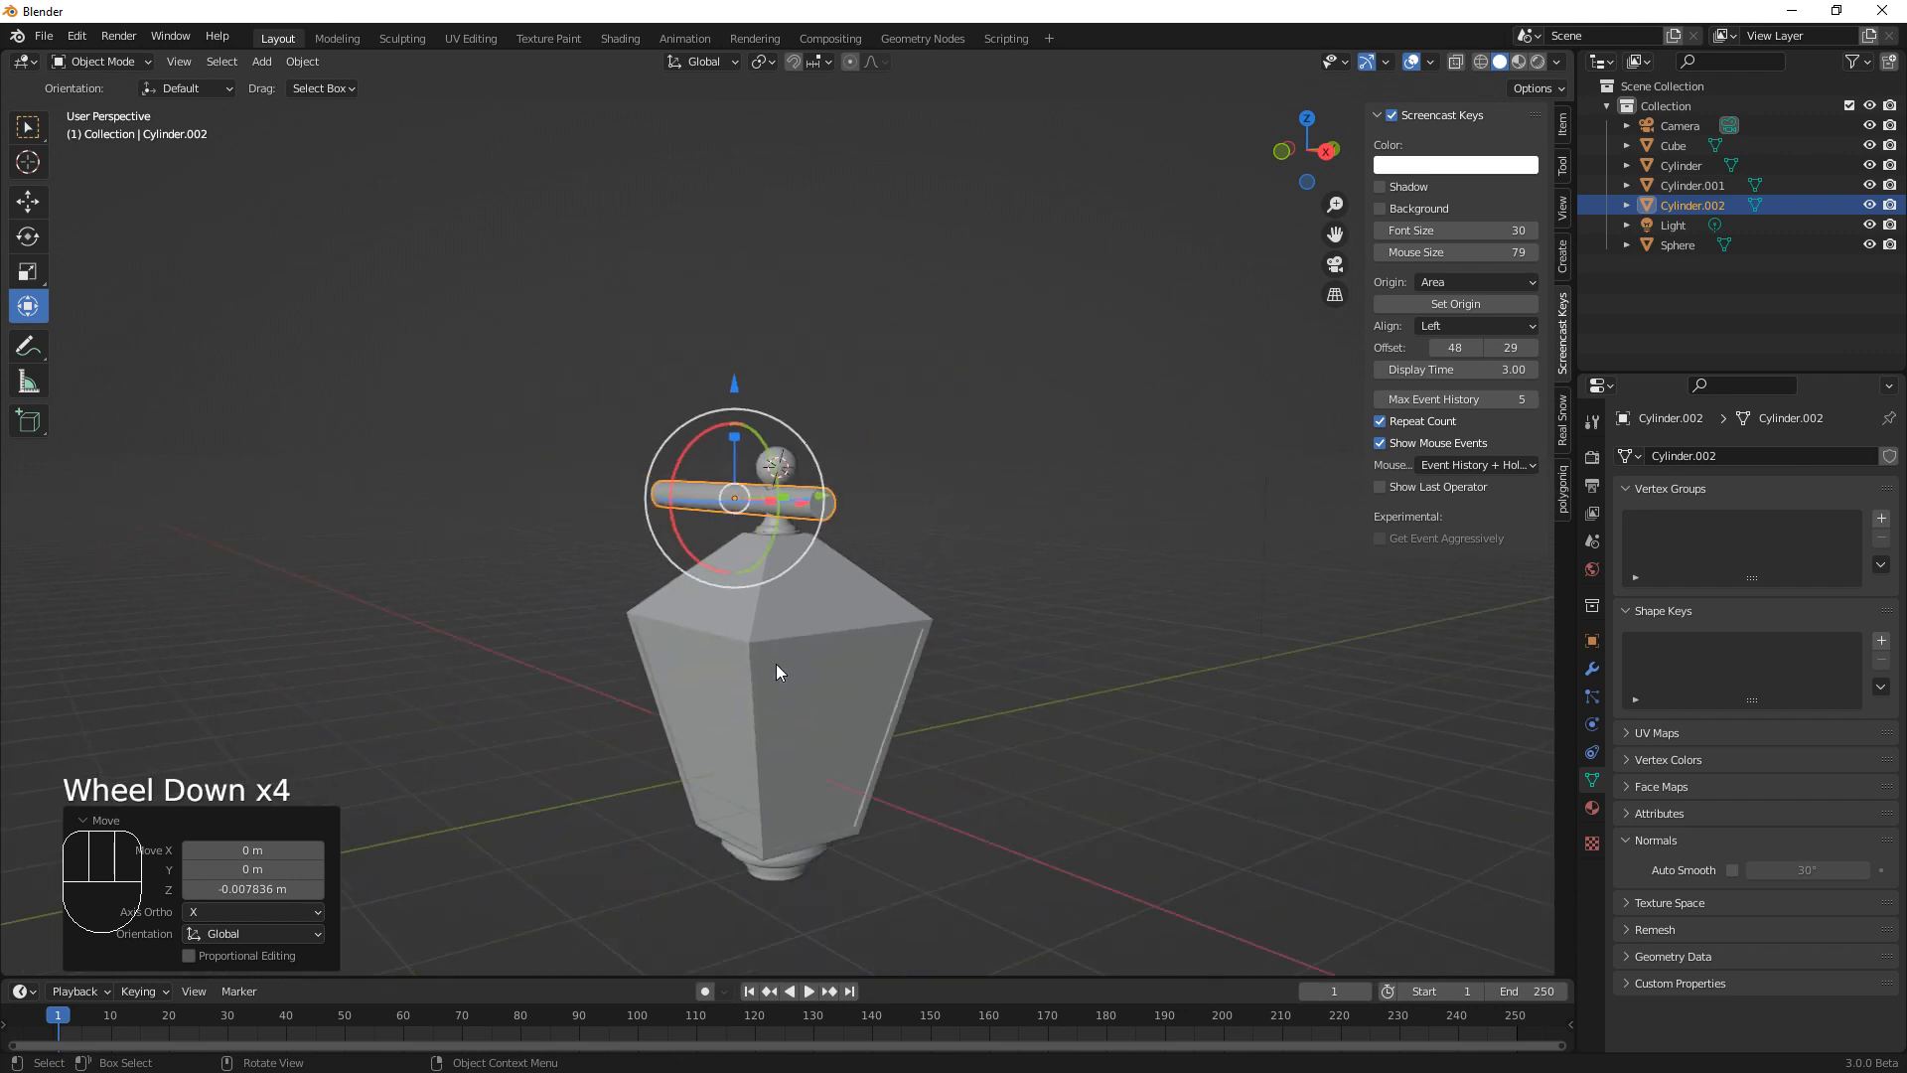
{"action": "middle_click_drag", "start_coordinate": [776, 666], "coordinate": [866, 670]}
{"action": "left_click_drag", "start_coordinate": [882, 508], "coordinate": [852, 508]}
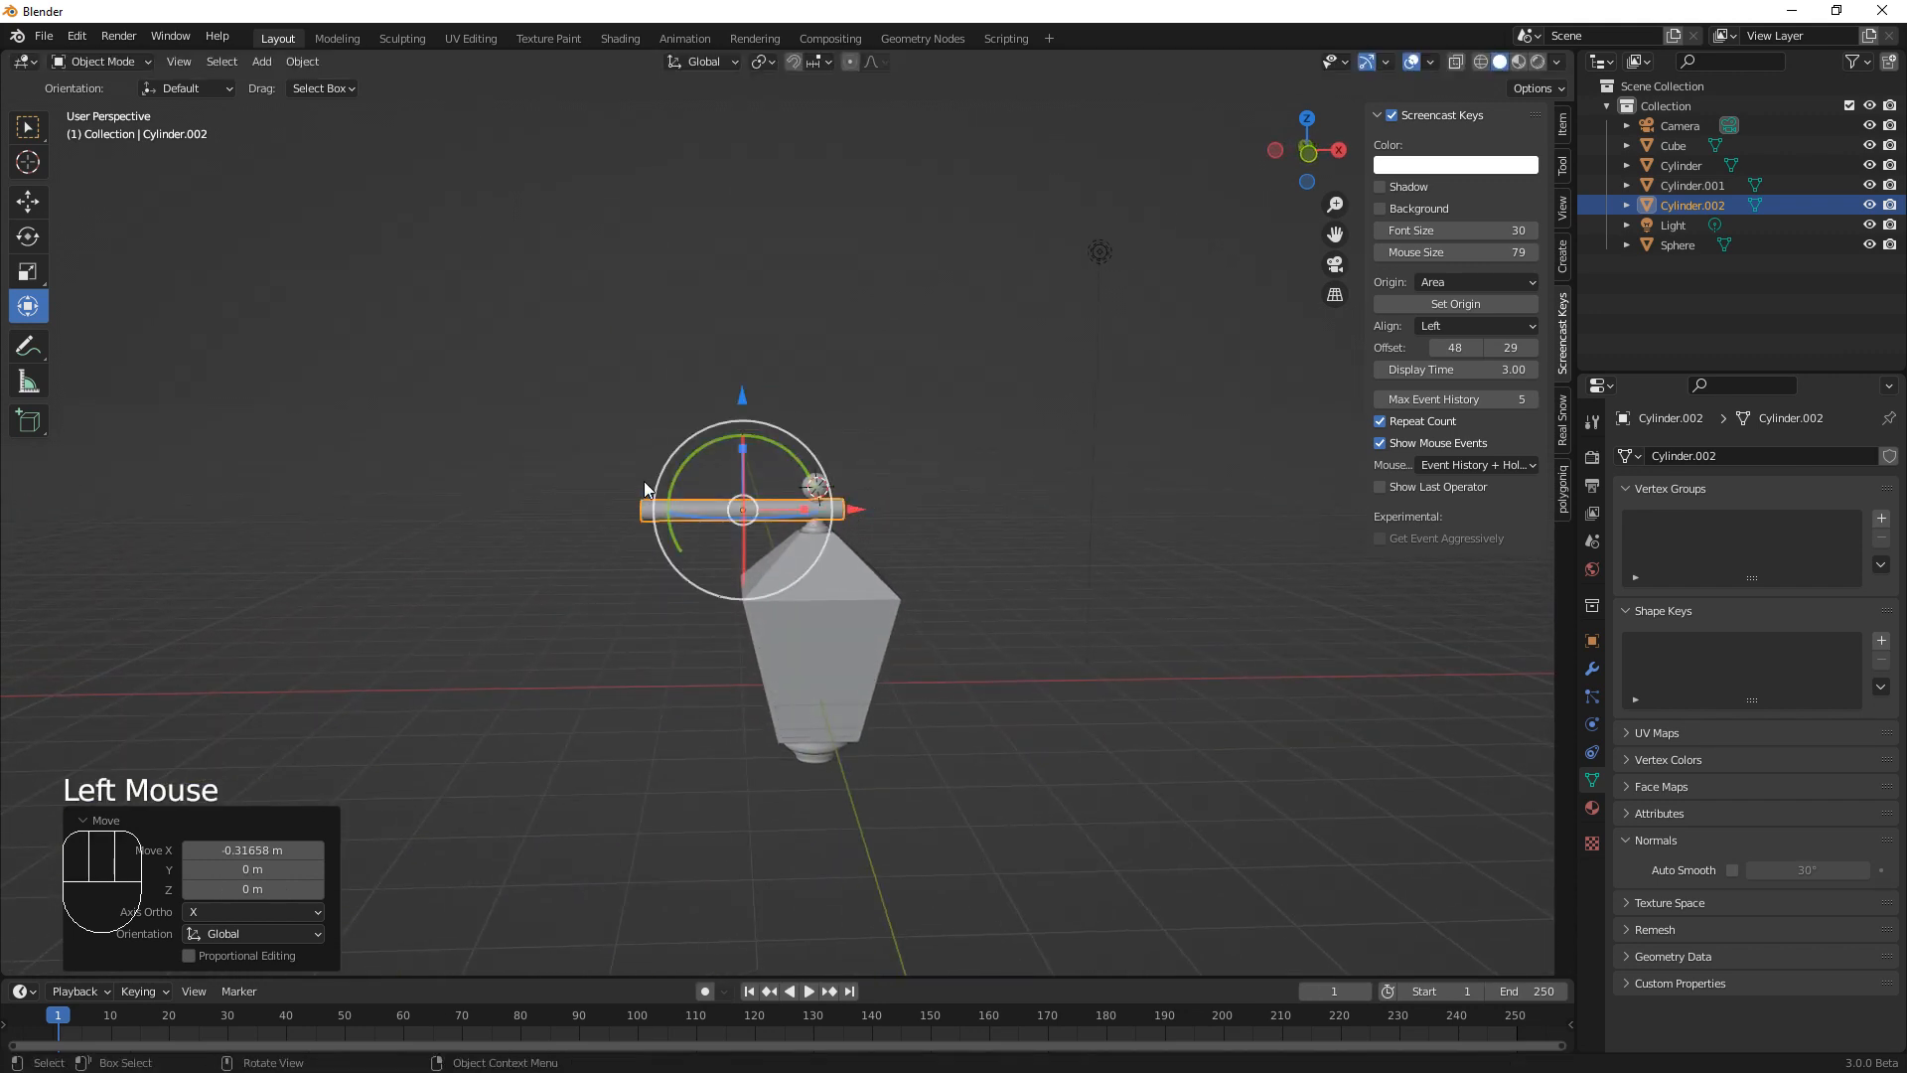
Add a cube with a size of 2 m at the 3D cursor
{"action": "middle_click_drag", "start_coordinate": [878, 699], "coordinate": [836, 723]}
{"action": "scroll", "coordinate": [836, 723], "scroll_direction": "up", "scroll_amount": 1}
{"action": "scroll", "coordinate": [836, 723], "scroll_direction": "down", "scroll_amount": 1}
{"action": "scroll", "coordinate": [837, 723], "scroll_direction": "up", "scroll_amount": 3}
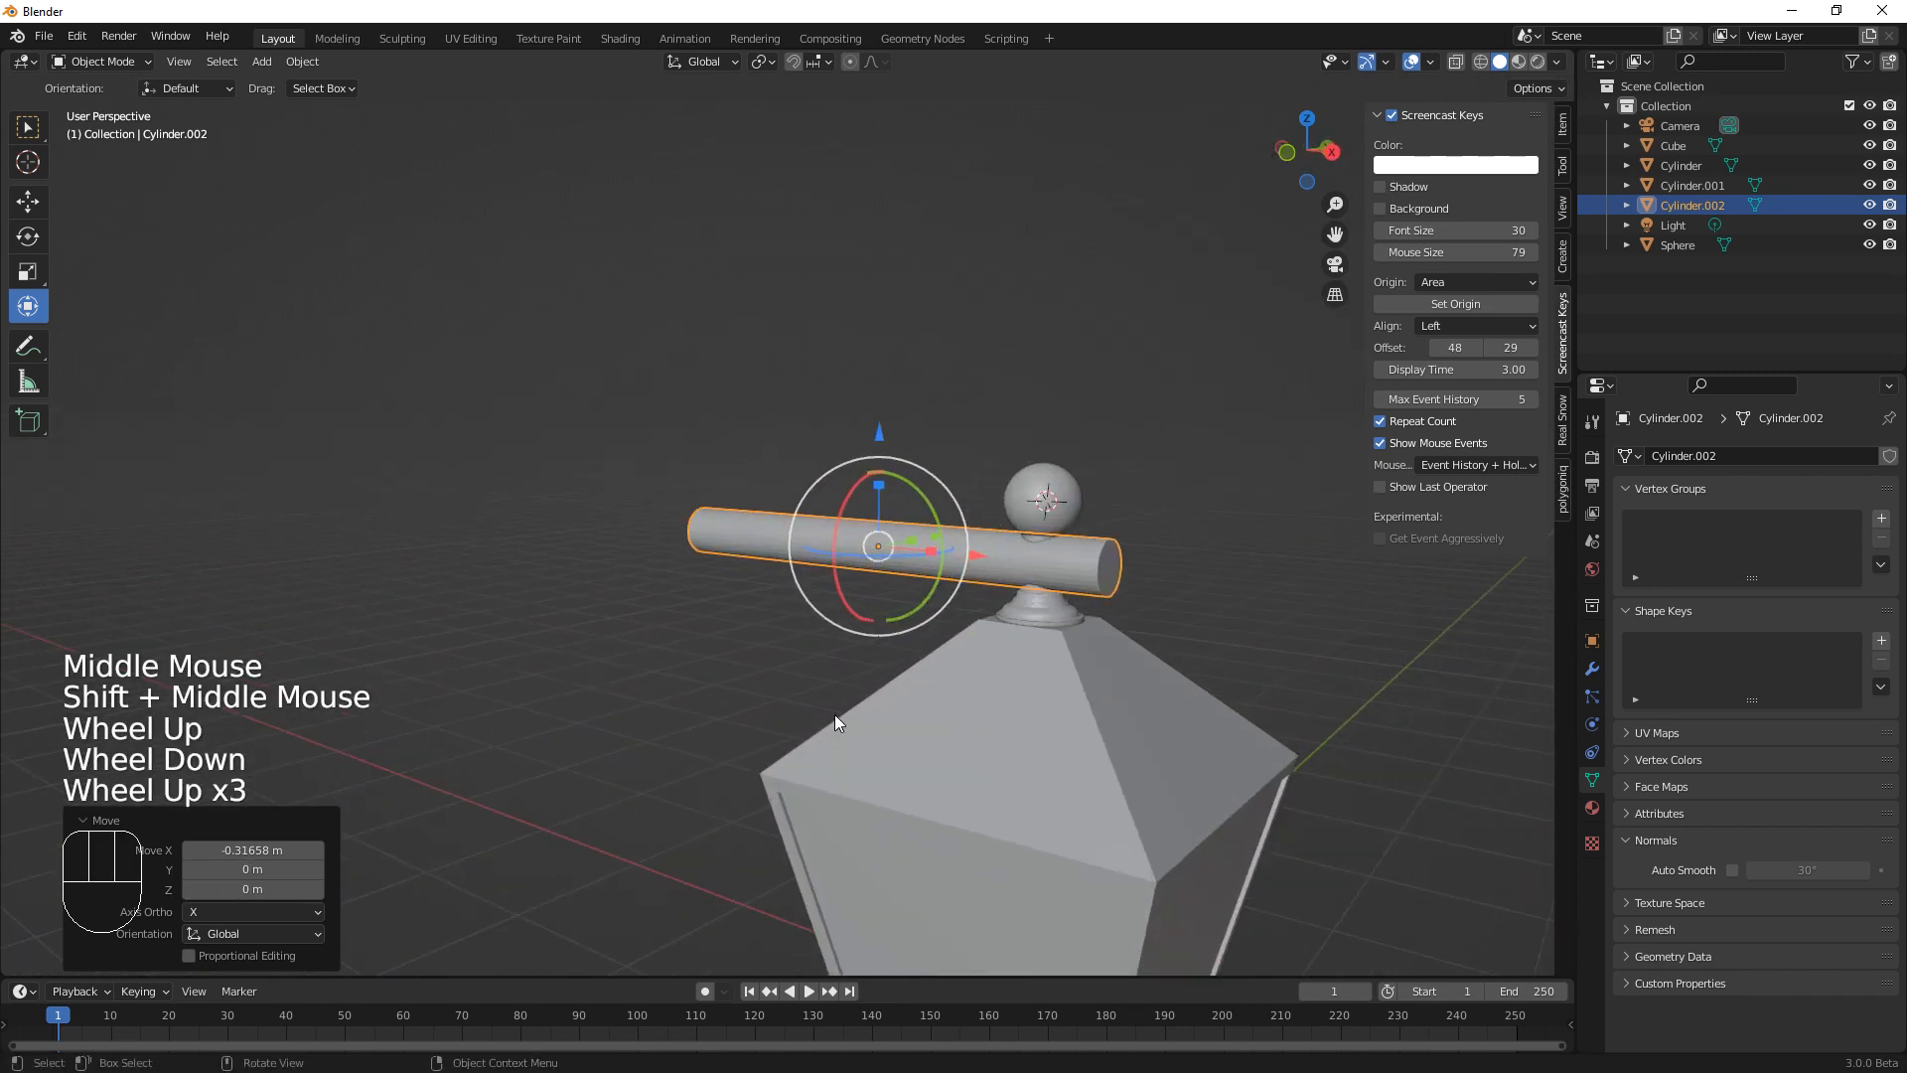
{"action": "key", "text": "shift+a"}
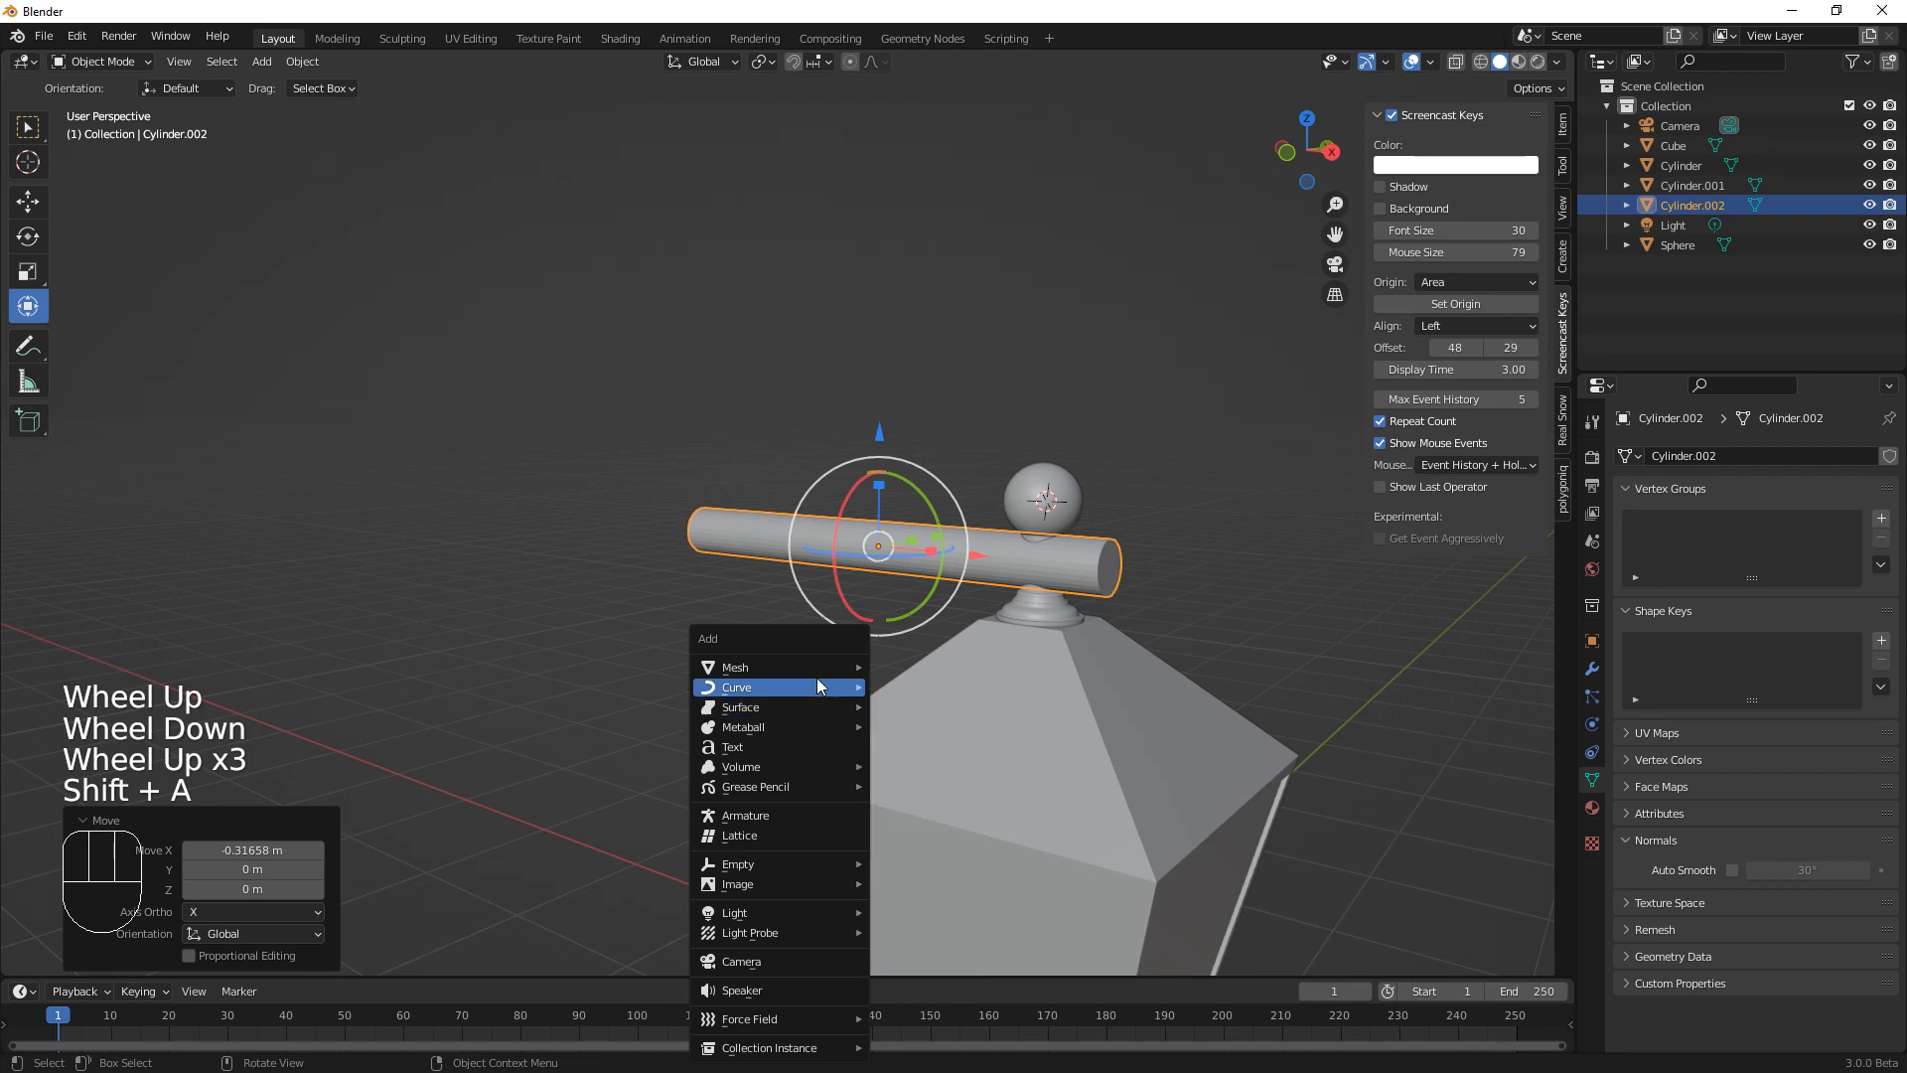
{"action": "mouse_move", "coordinate": [814, 663]}
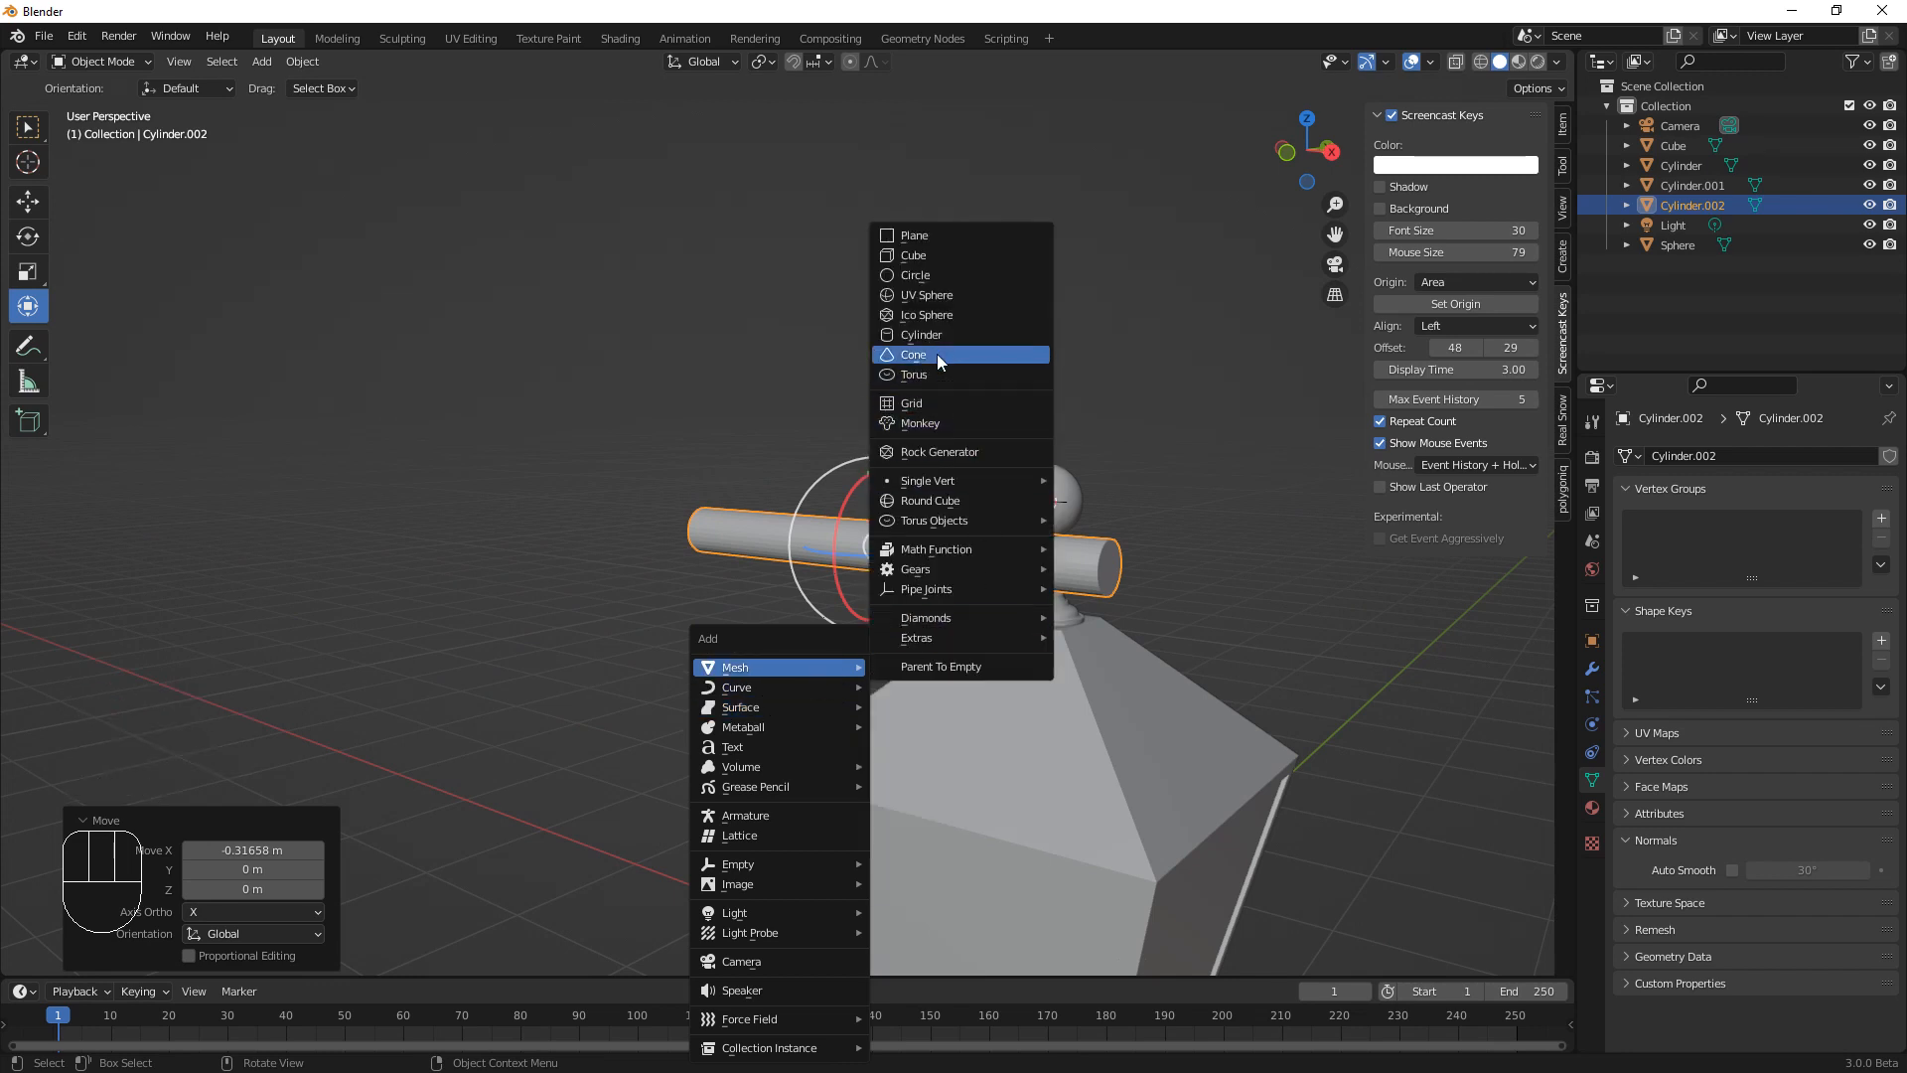
{"action": "left_click", "coordinate": [934, 254]}
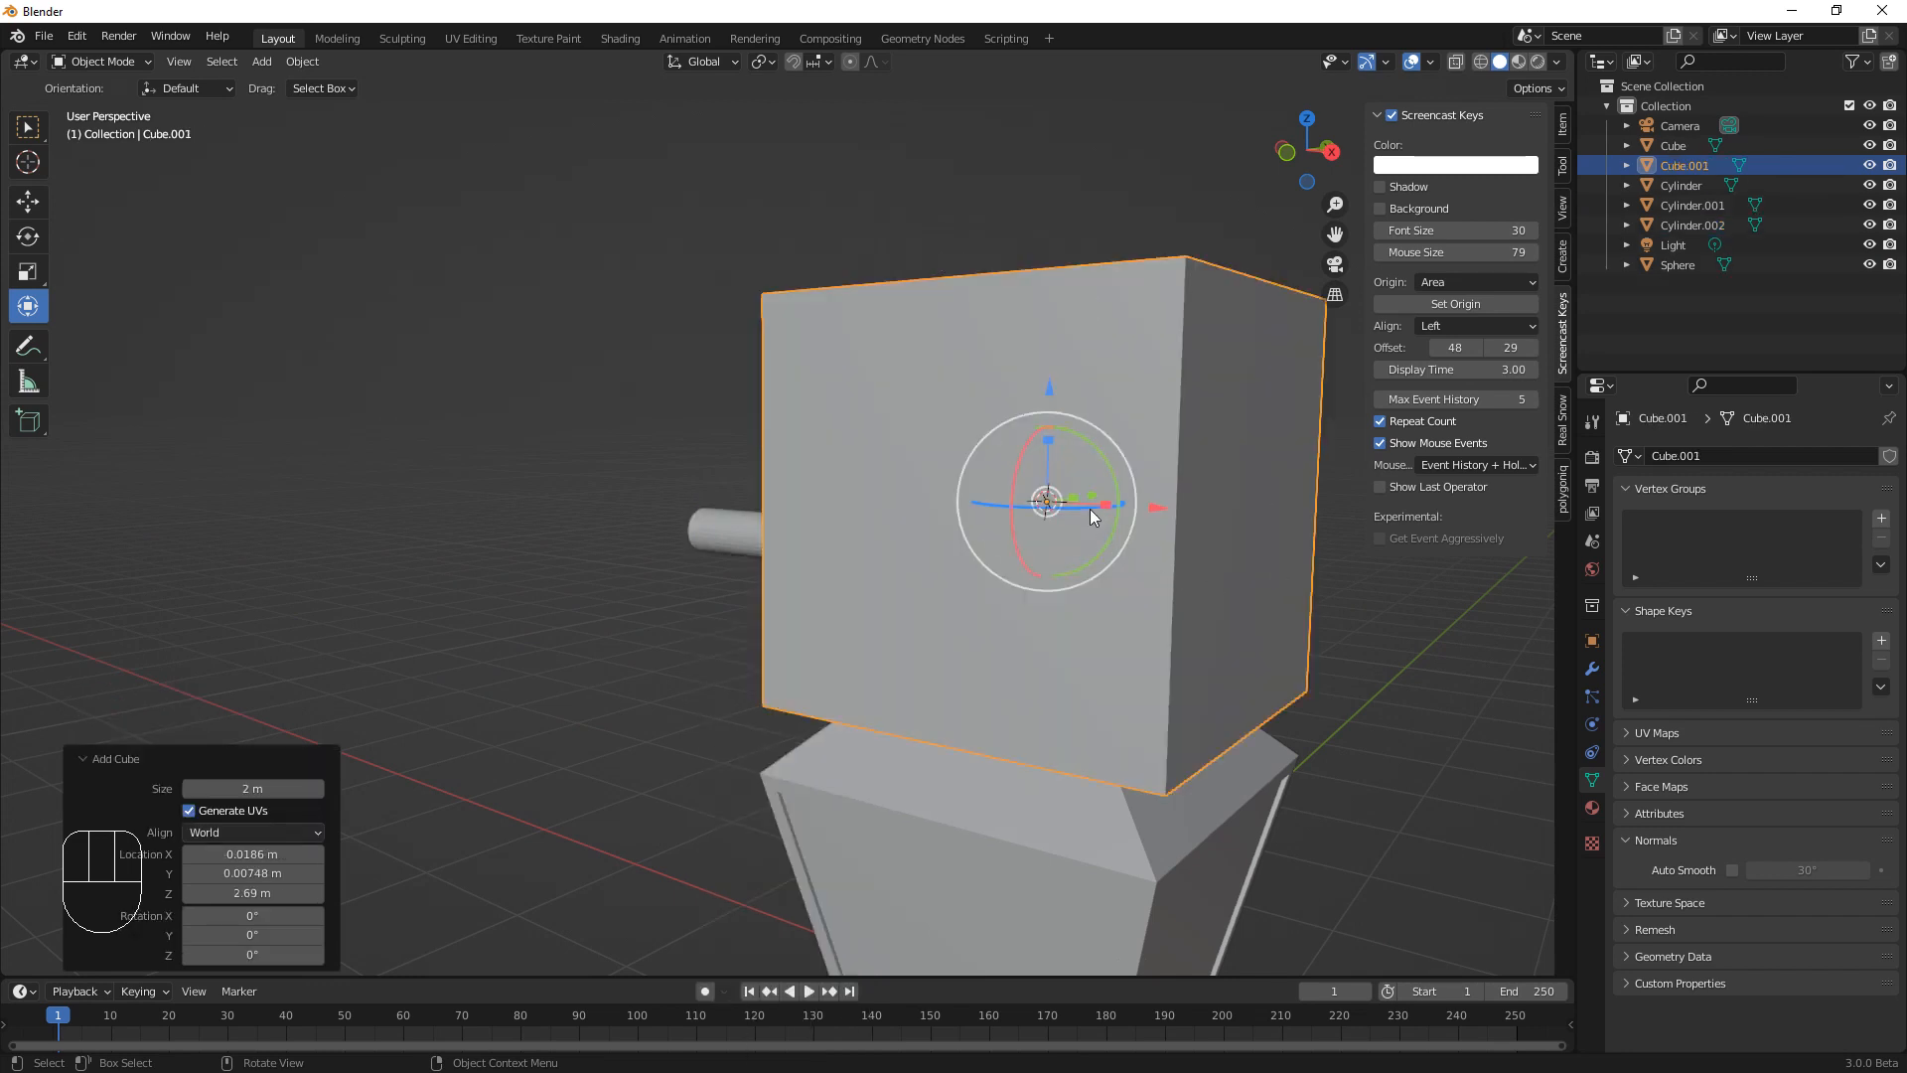
Flatten the cube to about 0.201 along X and move it about -2.48 m along X to the bar's far end
{"action": "left_click_drag", "start_coordinate": [1098, 503], "coordinate": [755, 487]}
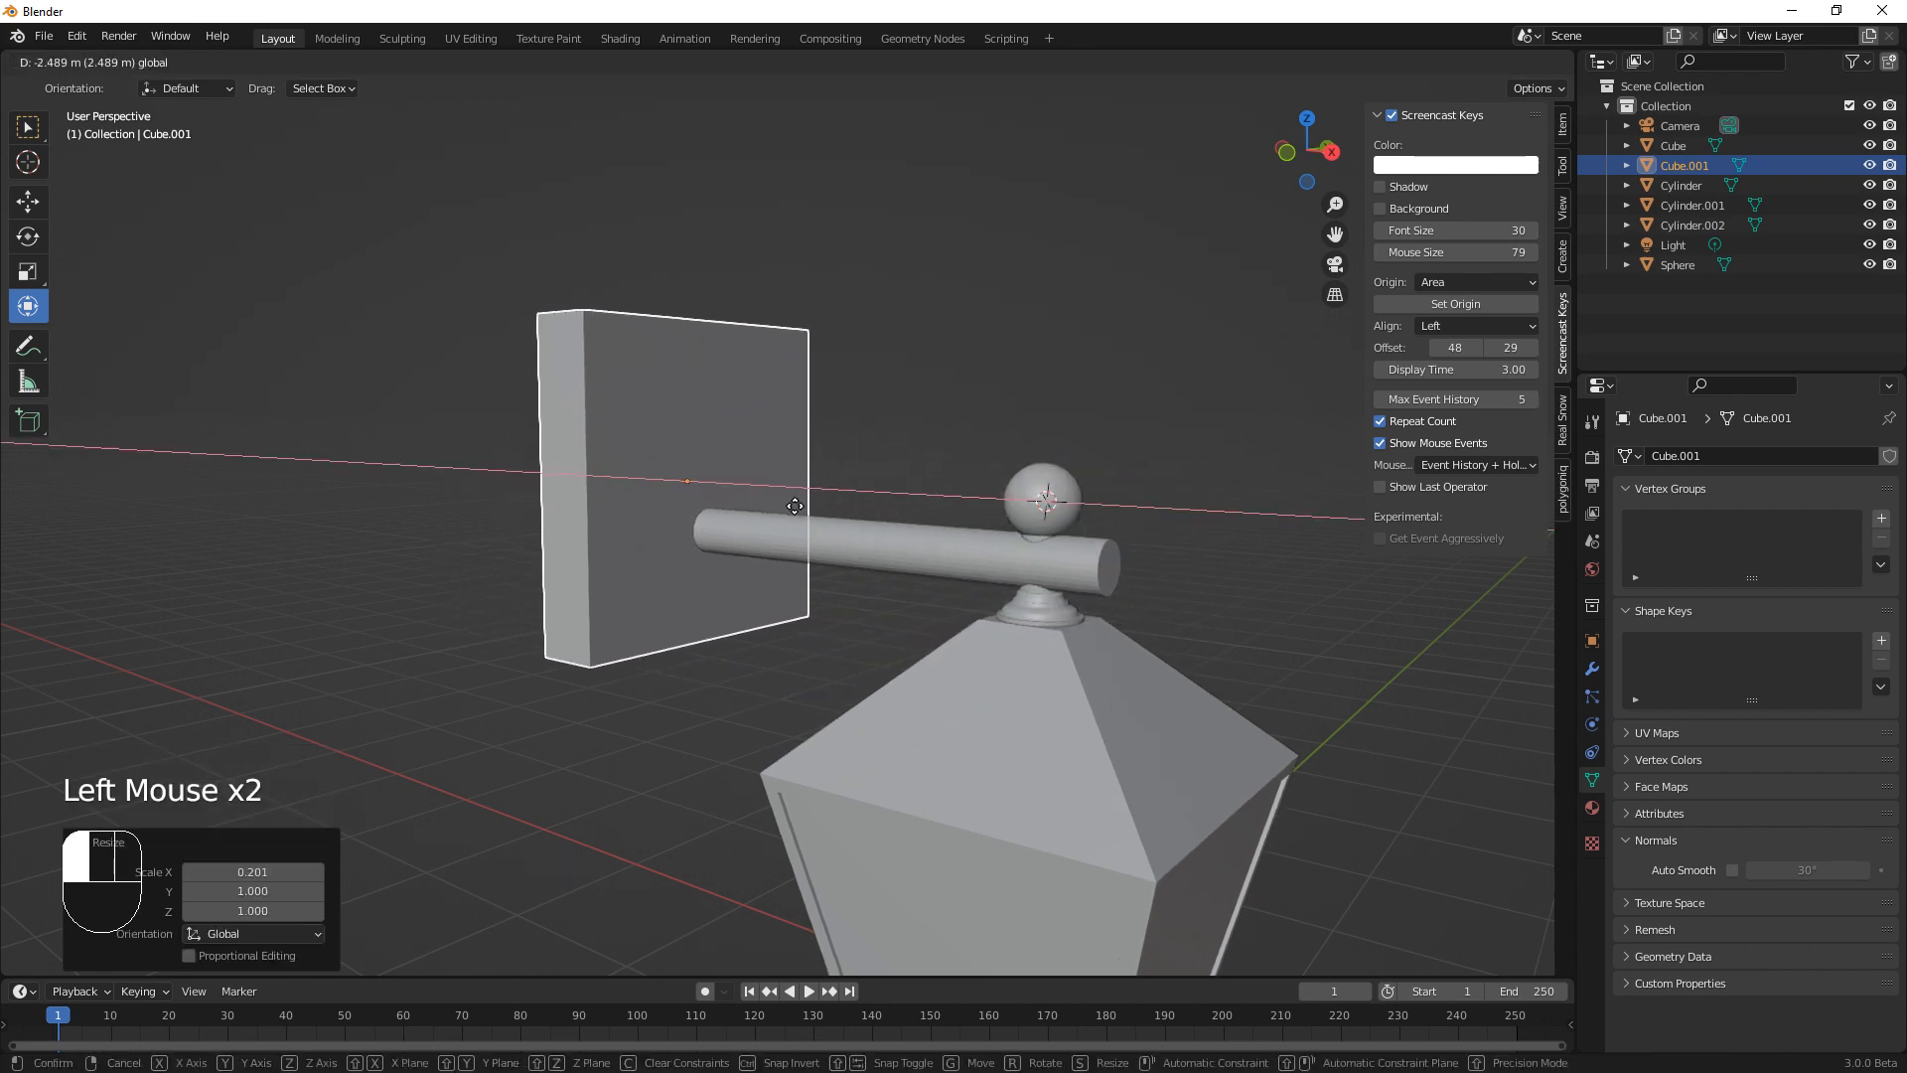
Narrow the flattened cube to about 0.538 along Y and lower it about 0.933 m along Z
{"action": "middle_click_drag", "start_coordinate": [755, 487], "coordinate": [806, 719]}
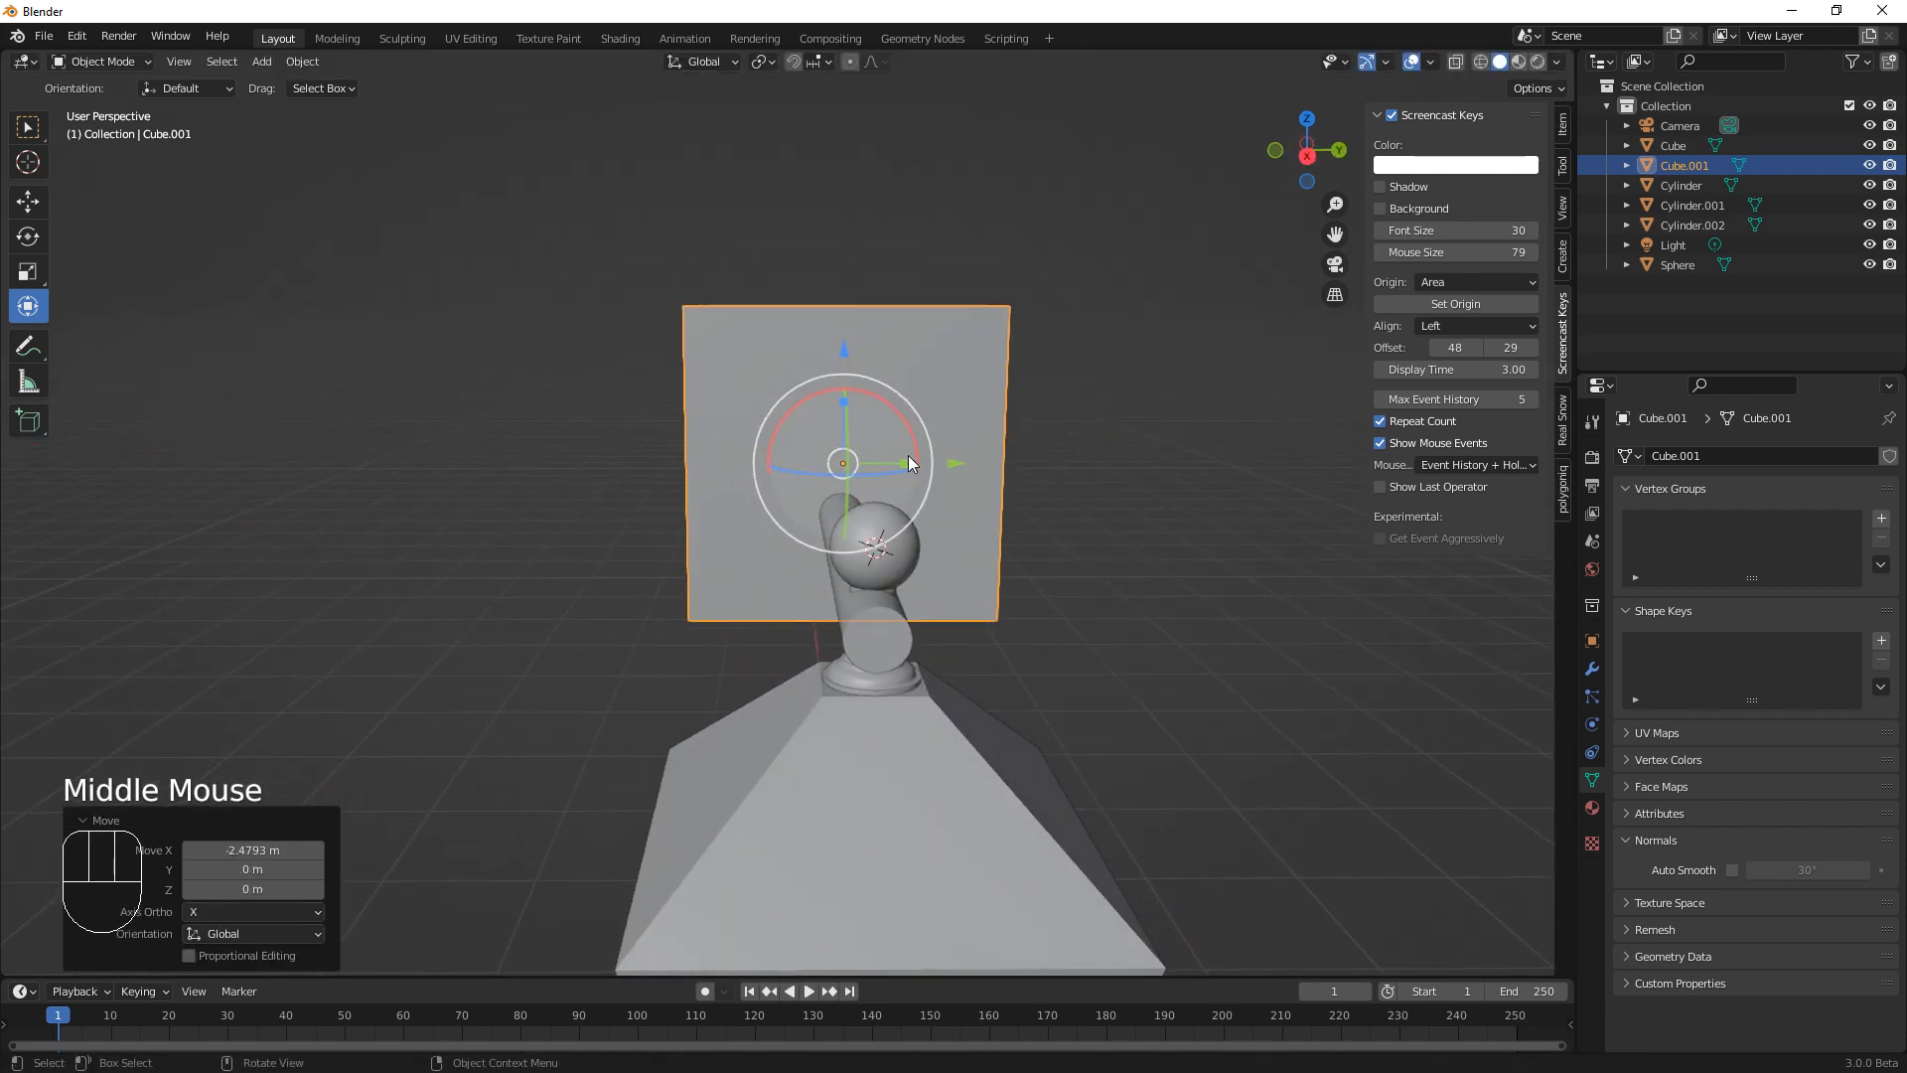
{"action": "left_click_drag", "start_coordinate": [908, 455], "coordinate": [872, 458]}
{"action": "key", "text": "ctrl+z"}
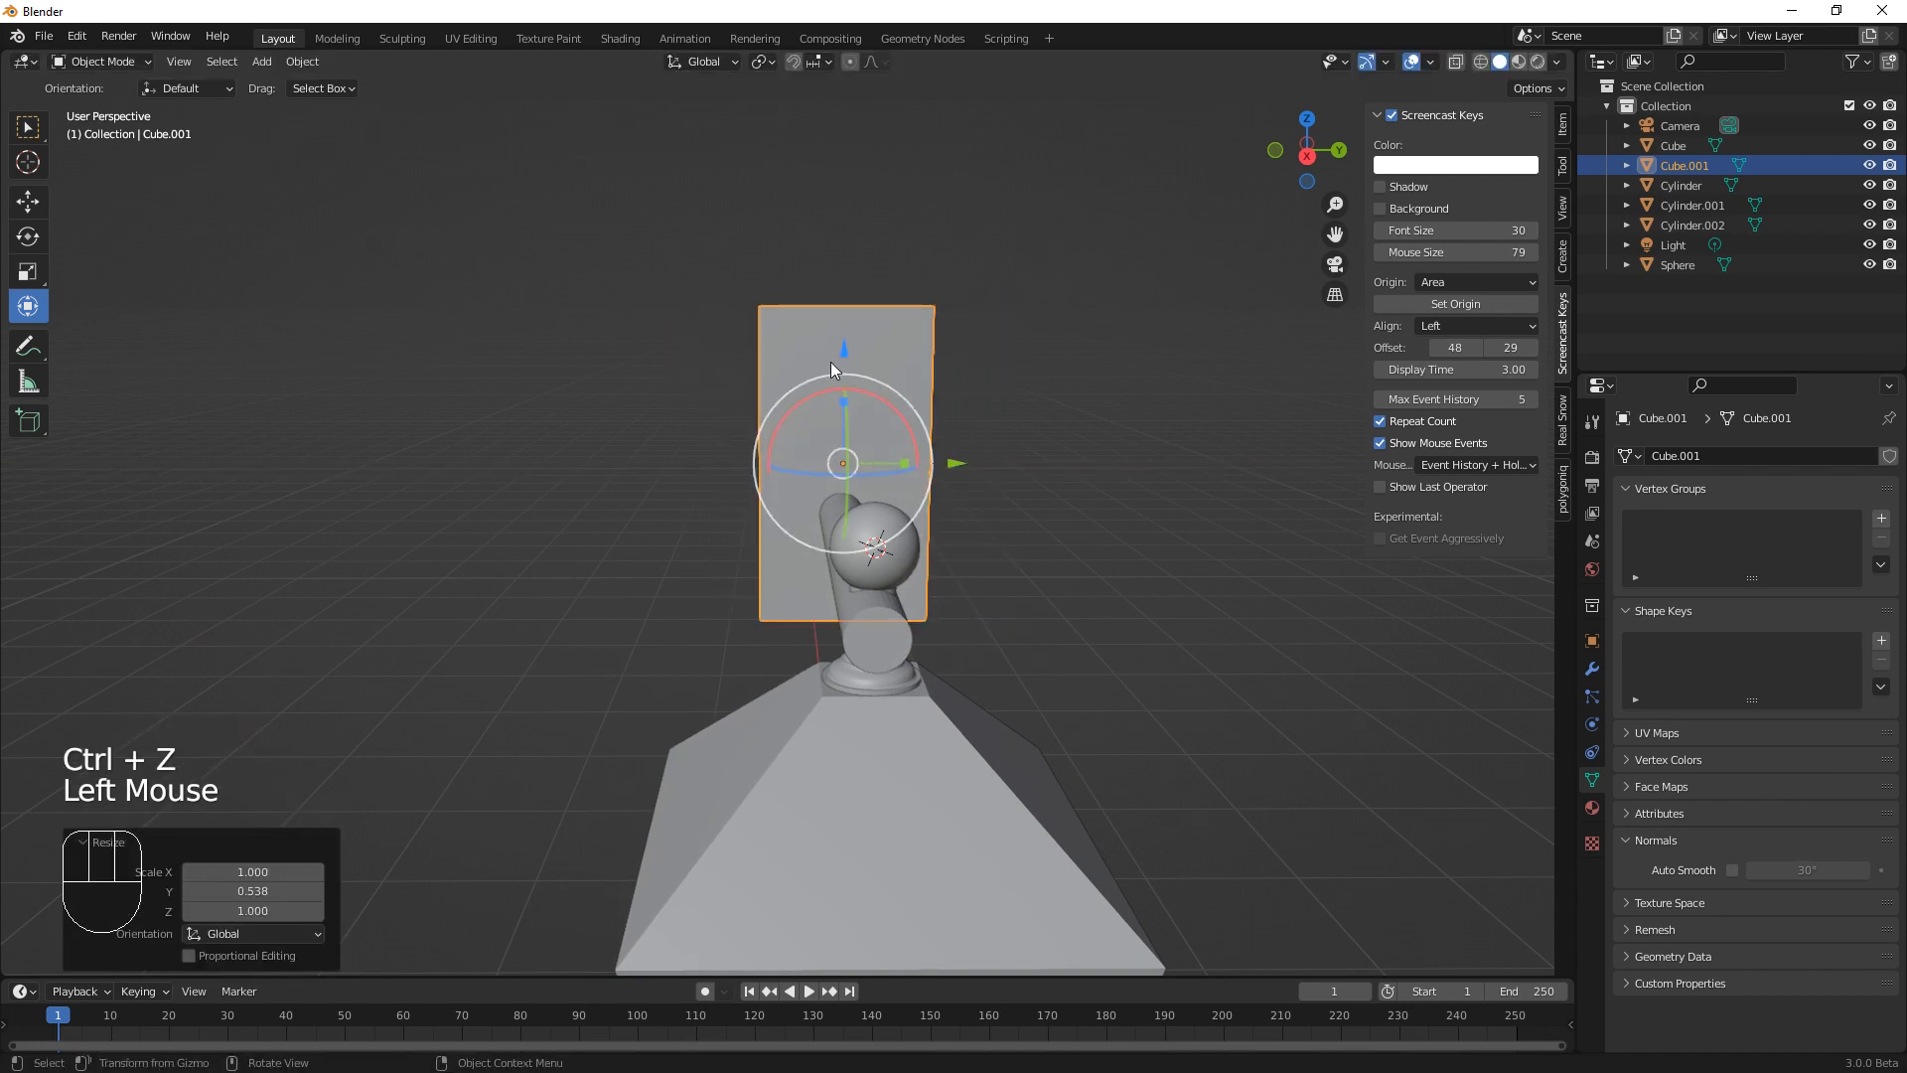
{"action": "left_click_drag", "start_coordinate": [830, 362], "coordinate": [847, 484]}
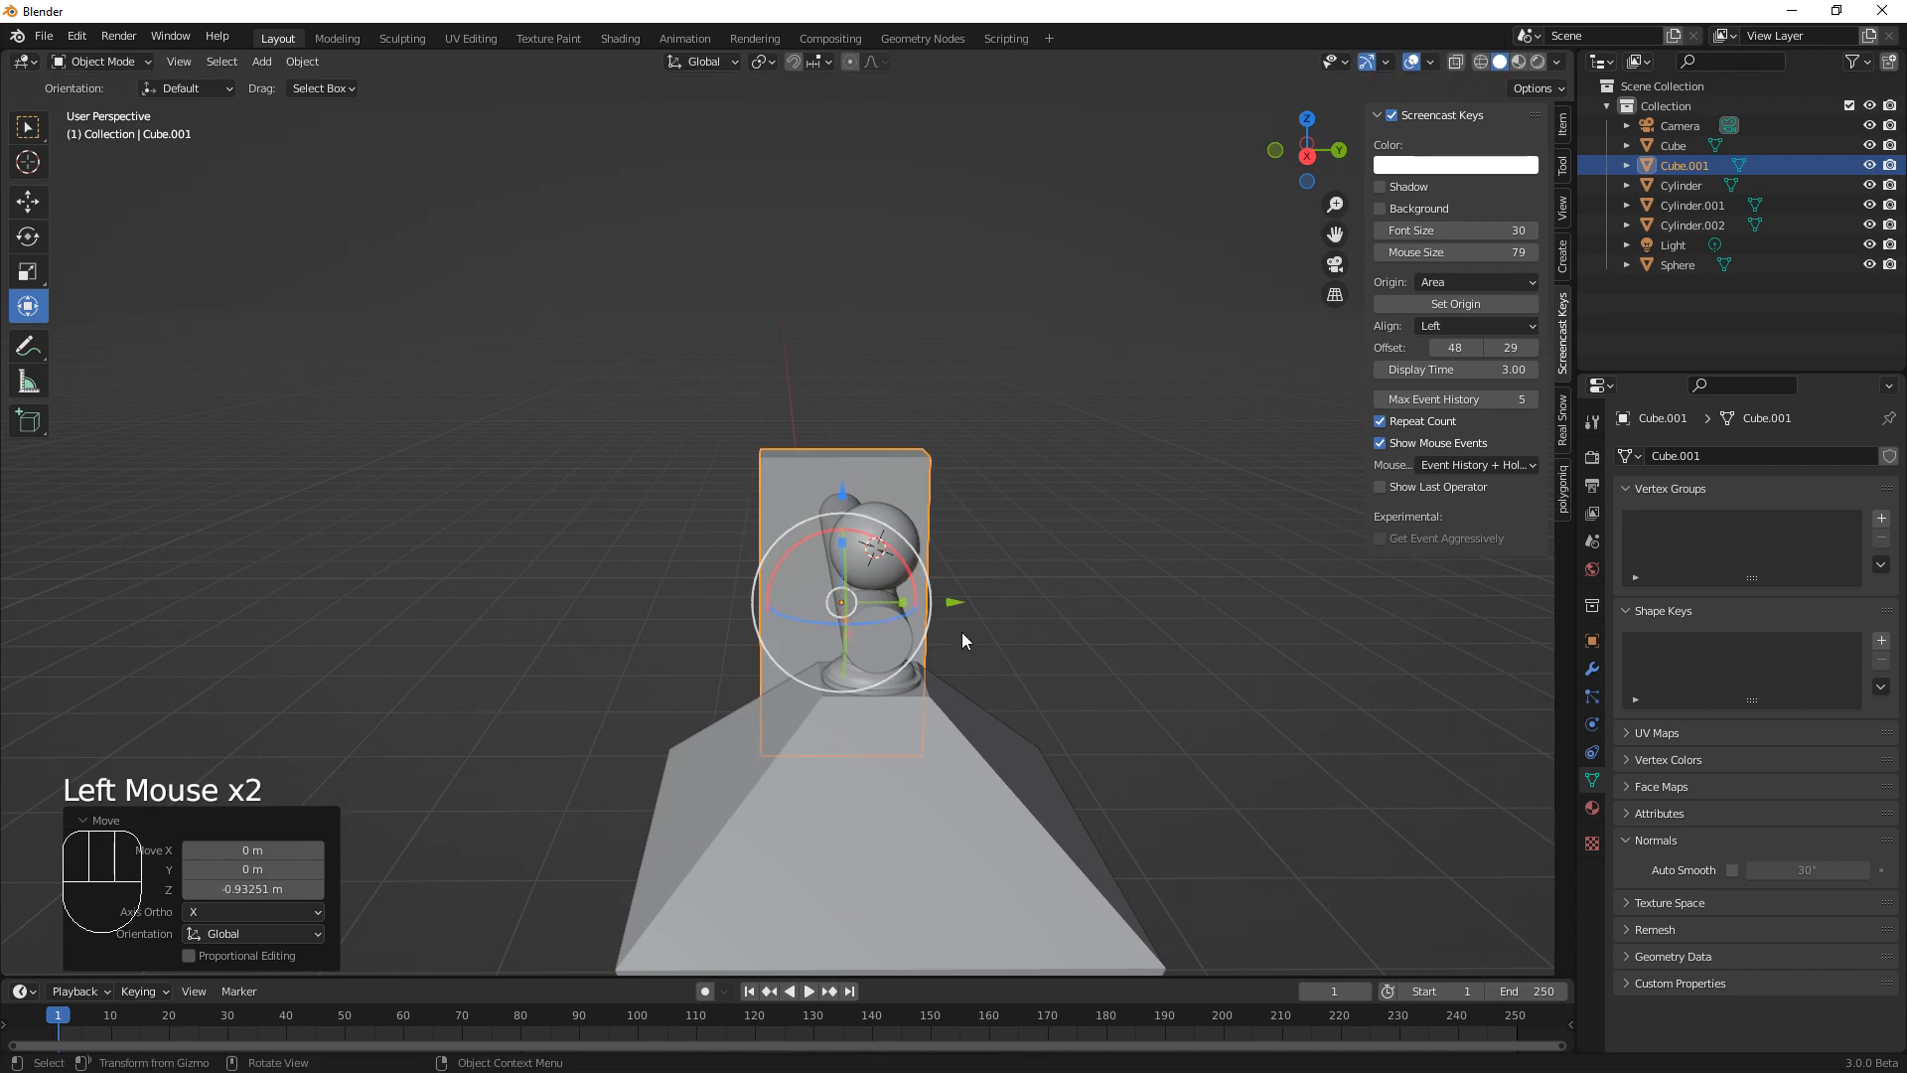
Thin the plate at the bar's end further by scaling it to about 0.626 along X
{"action": "middle_click_drag", "start_coordinate": [962, 631], "coordinate": [1152, 622]}
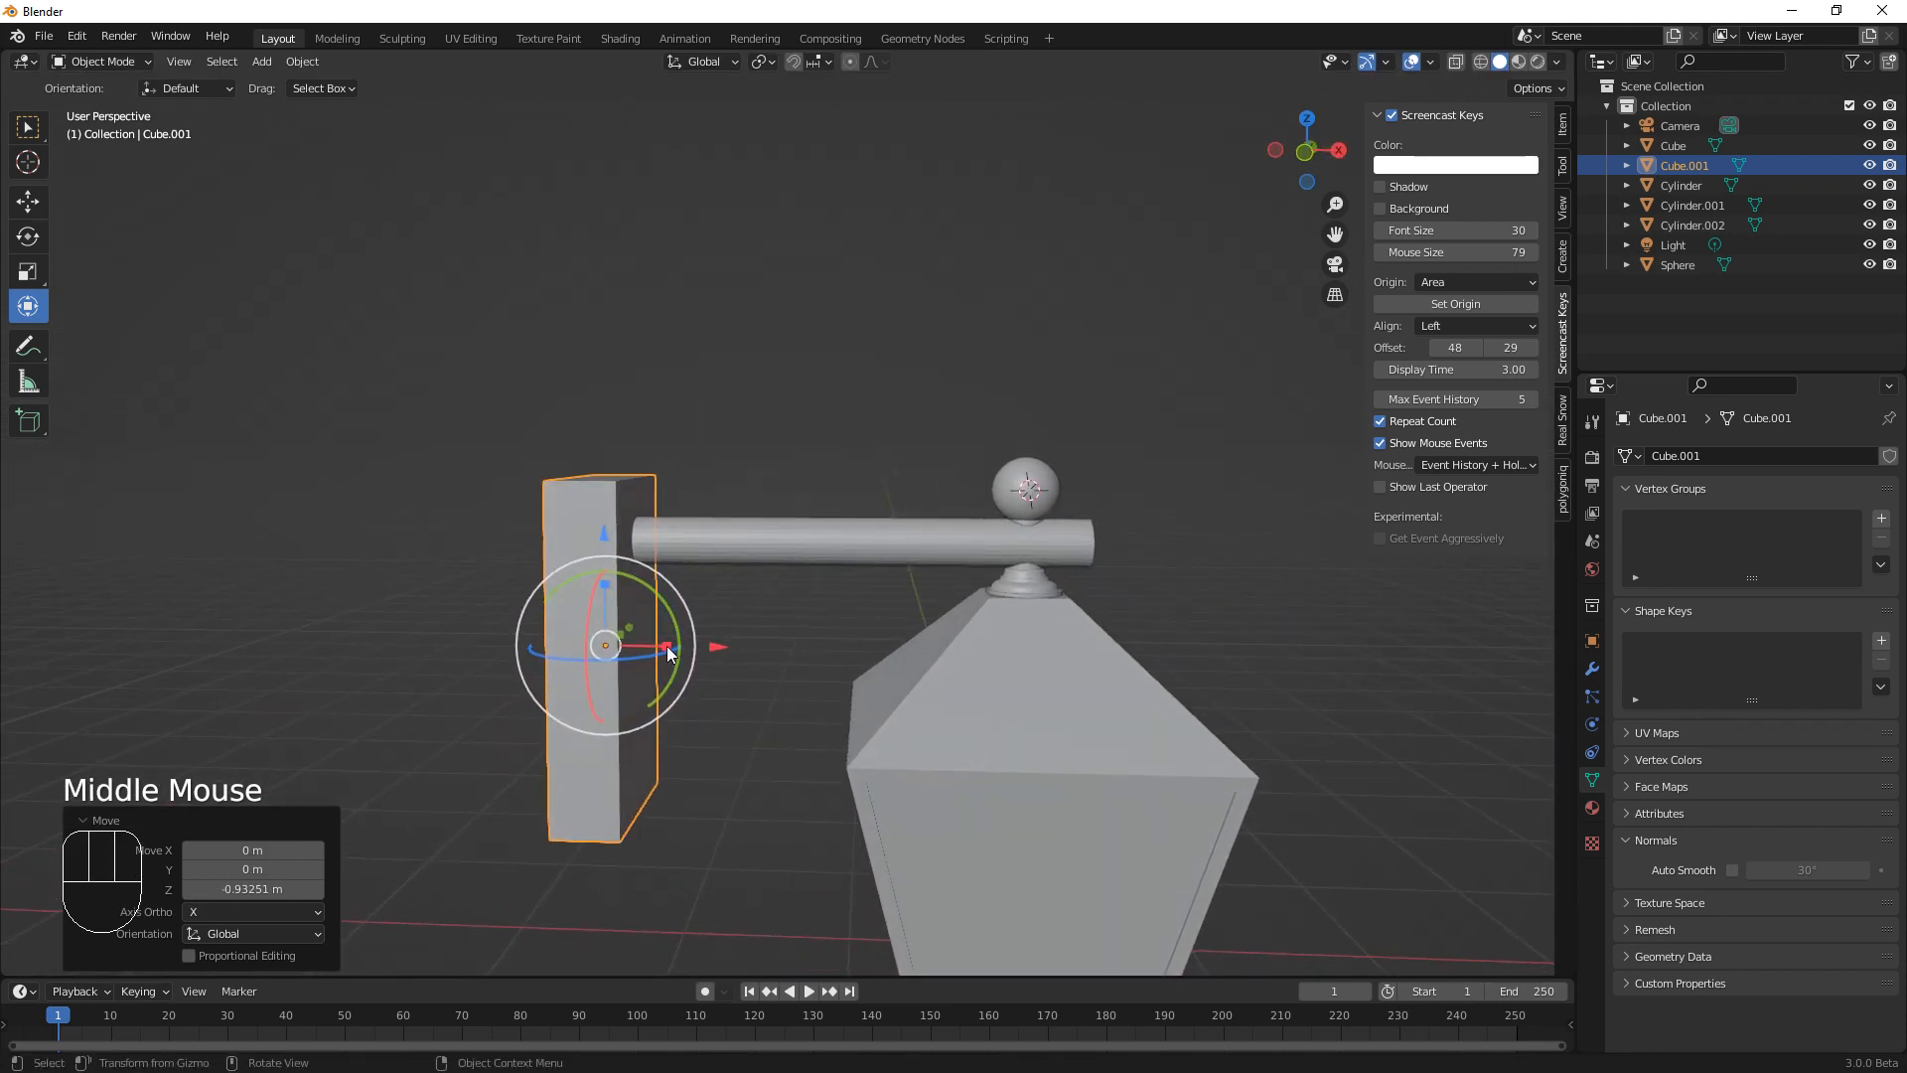
{"action": "left_click_drag", "start_coordinate": [666, 646], "coordinate": [641, 644]}
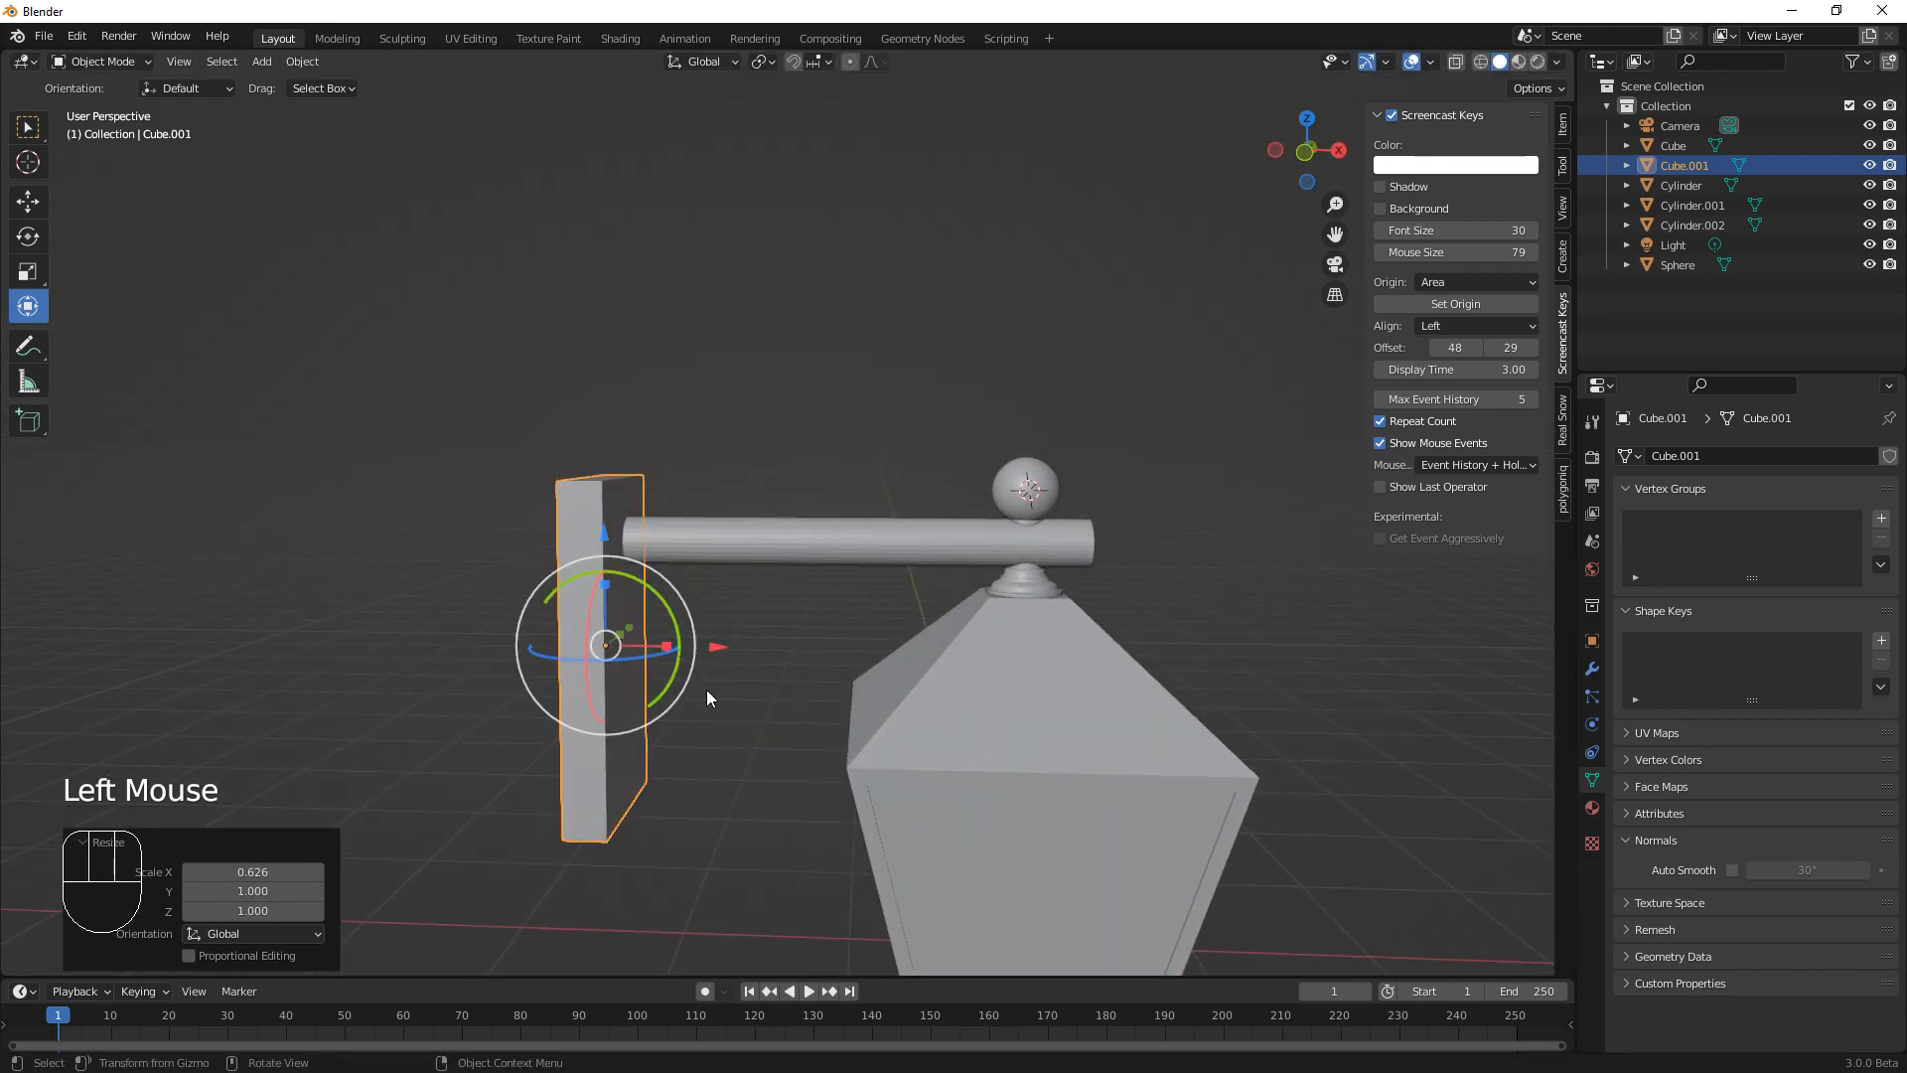
Apply all transforms to the wall mounting plate
{"action": "middle_click_drag", "start_coordinate": [706, 689], "coordinate": [701, 717]}
{"action": "key", "text": "ctrl+a"}
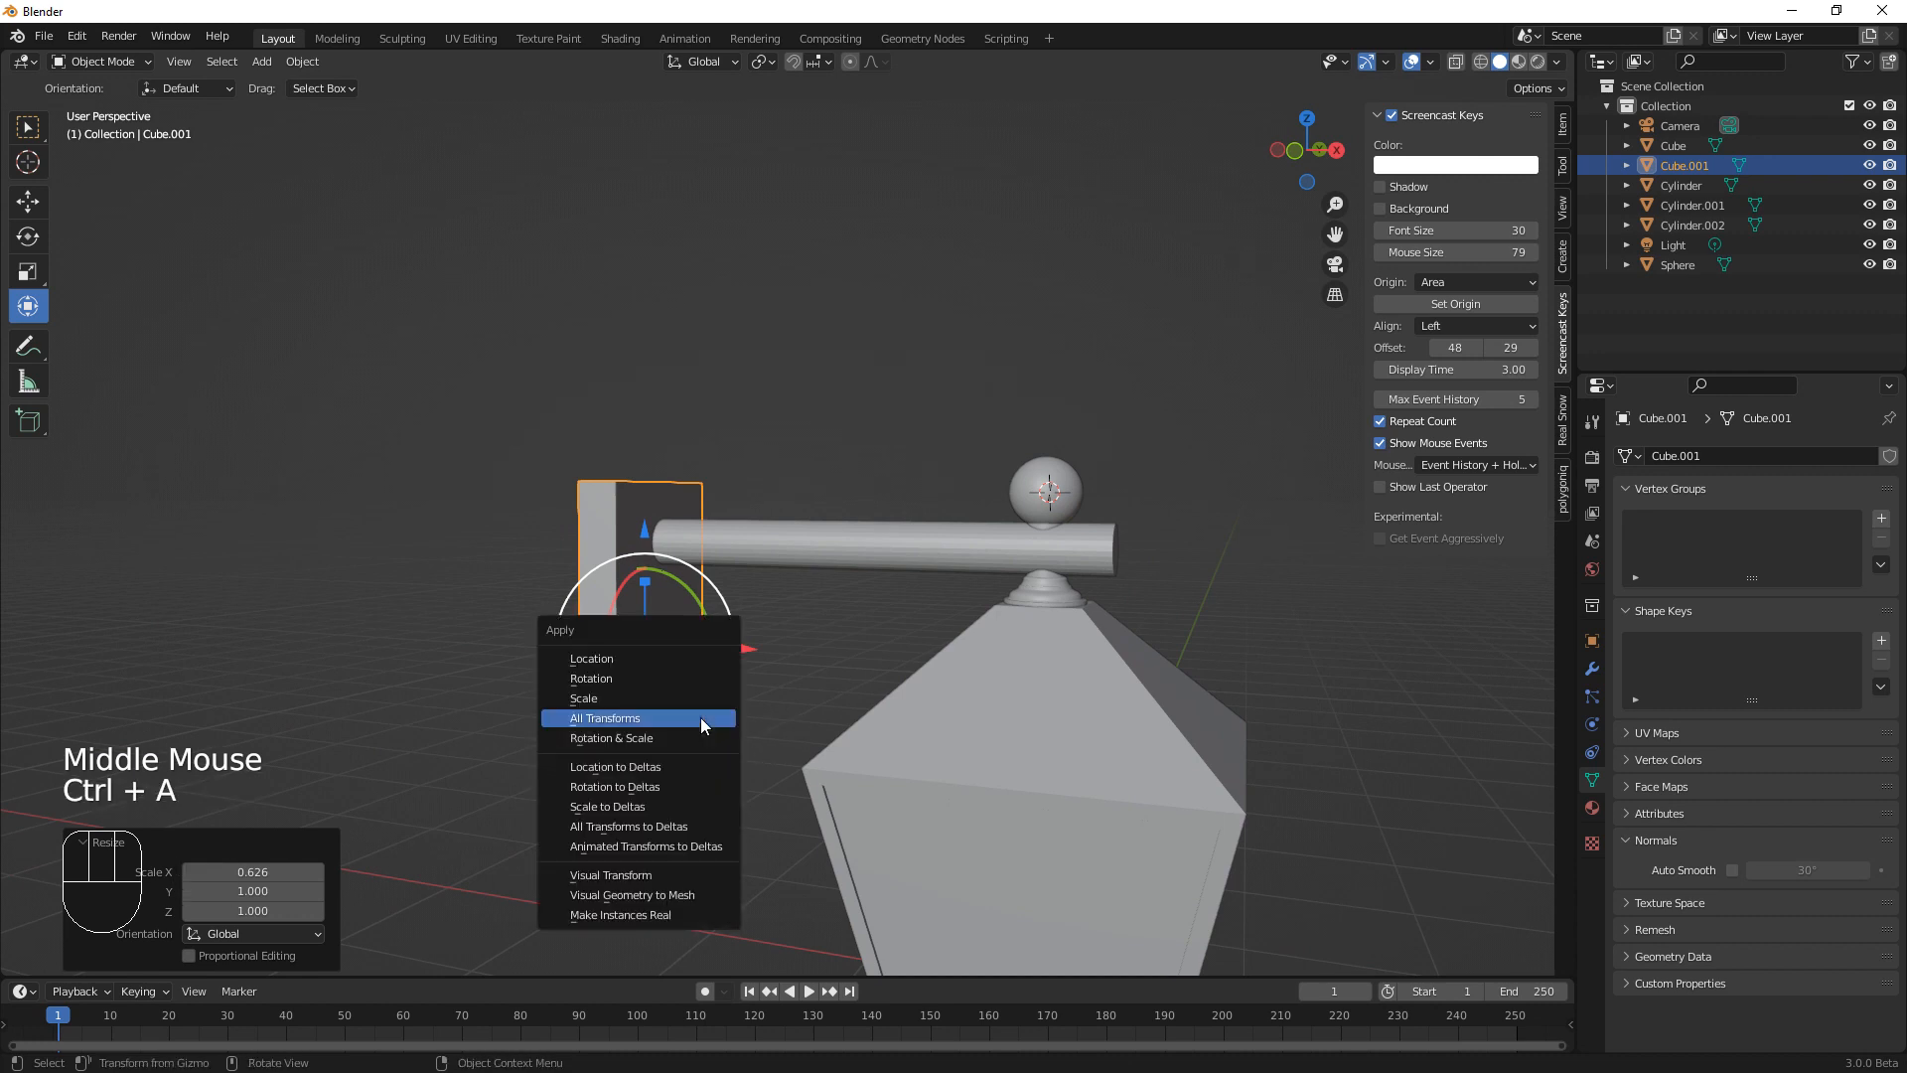
{"action": "left_click", "coordinate": [700, 717]}
{"action": "middle_click_drag", "start_coordinate": [733, 741], "coordinate": [693, 742]}
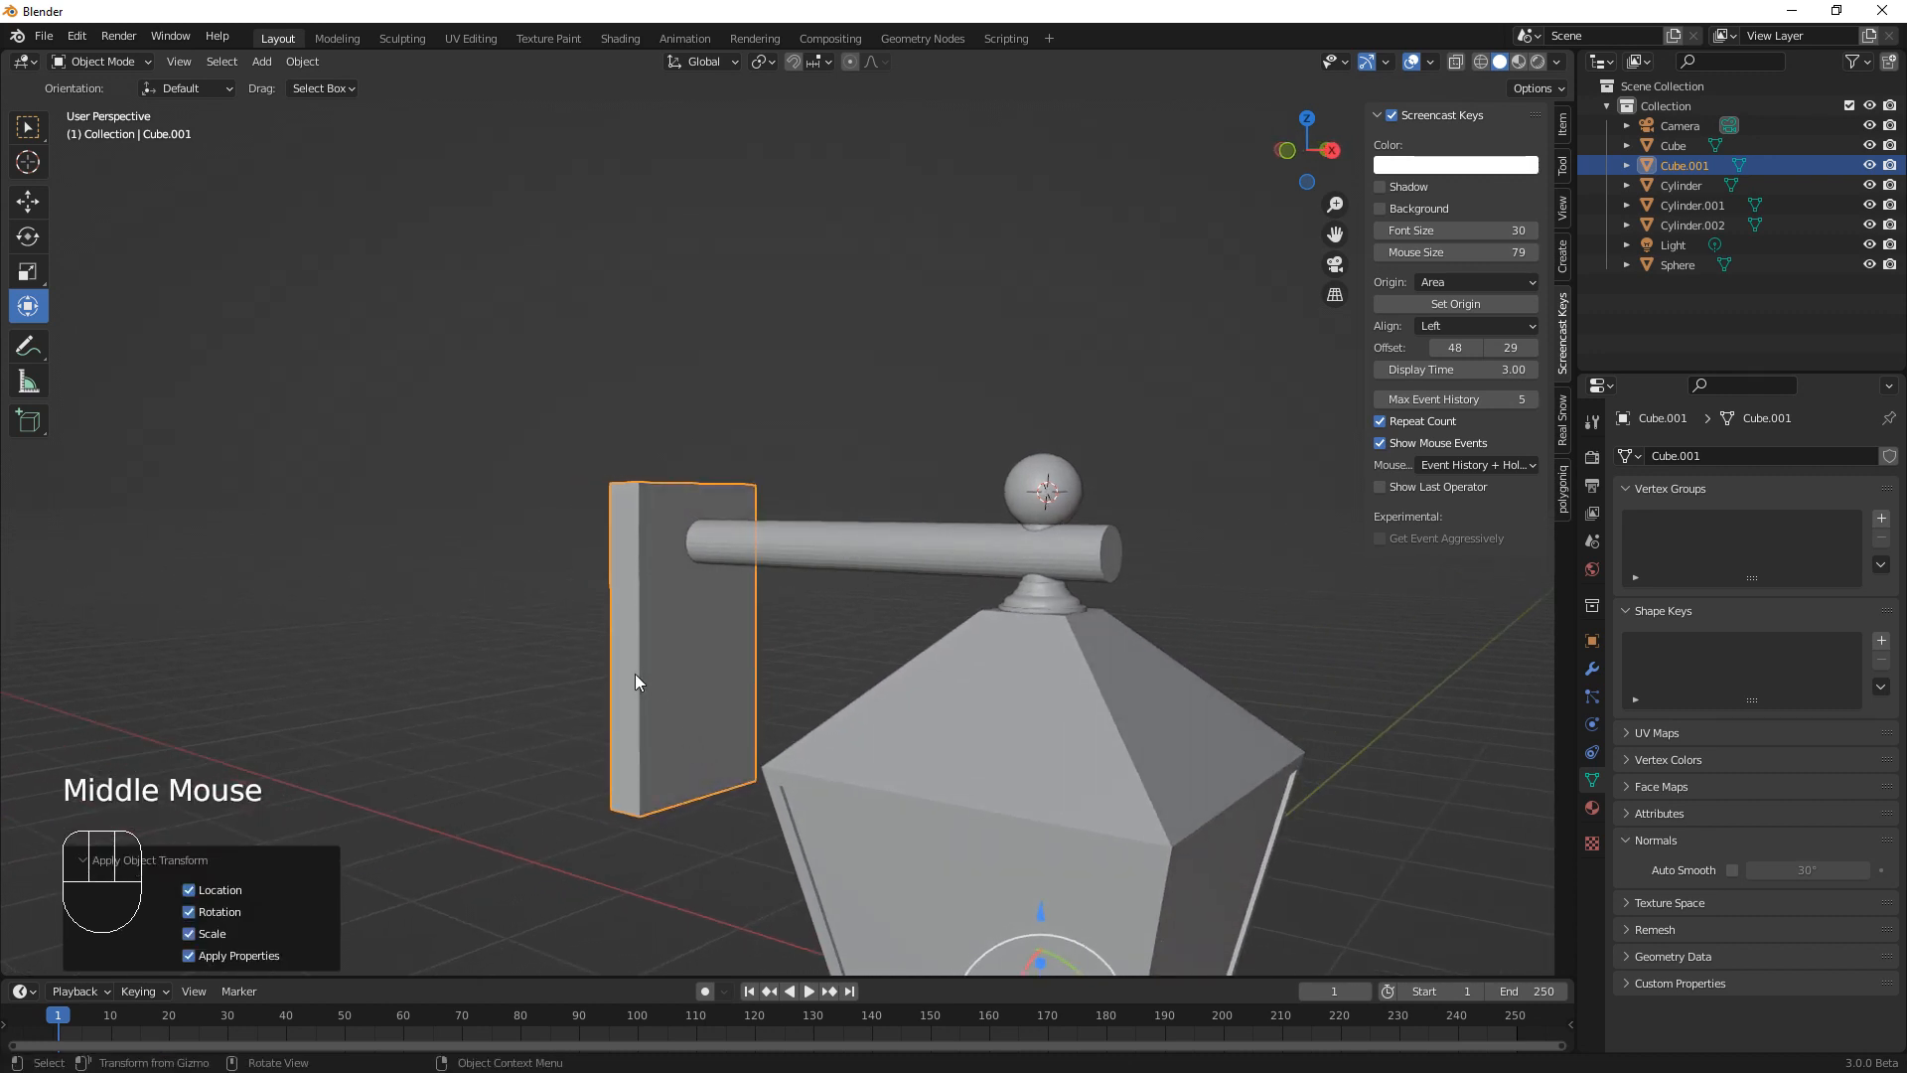
Bevel the four edges around the plate's bar-side face by about 0.18 m with 10 segments
{"action": "key", "text": "Tab"}
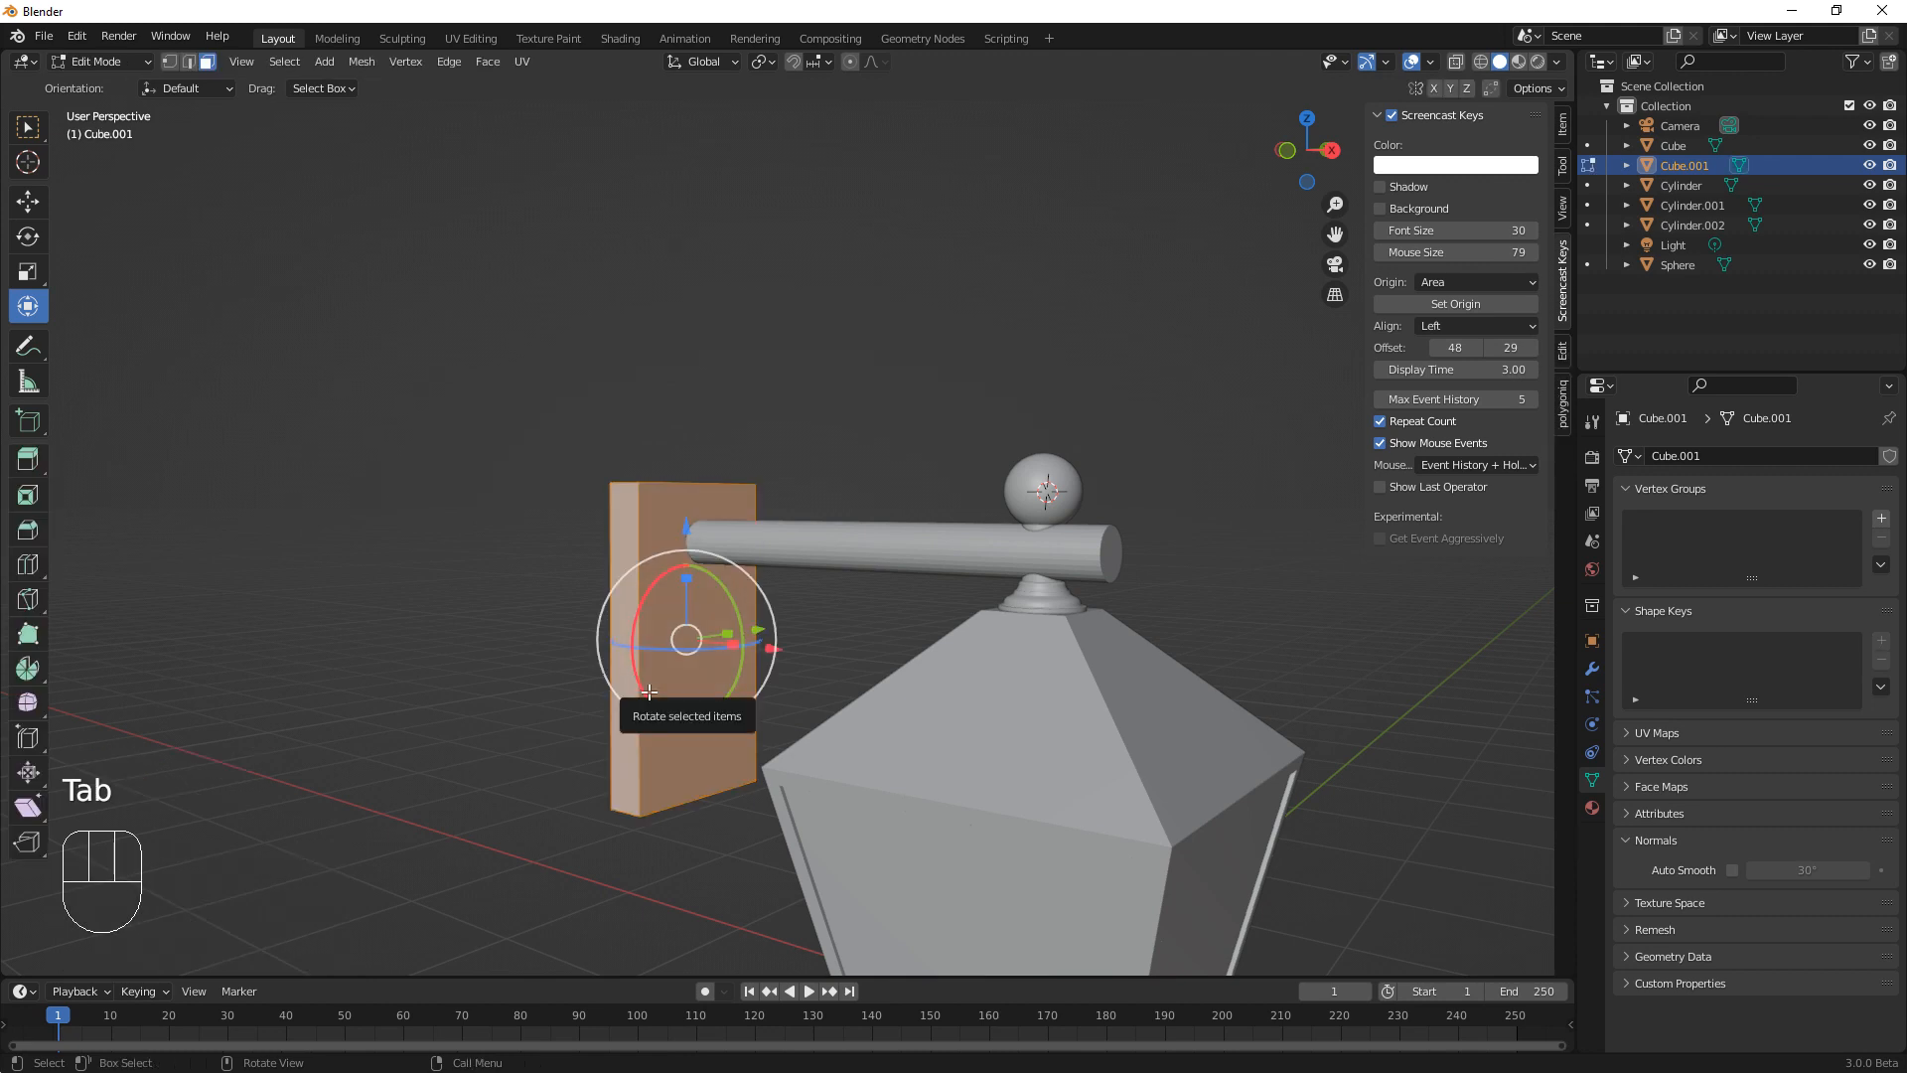
{"action": "key", "text": "2"}
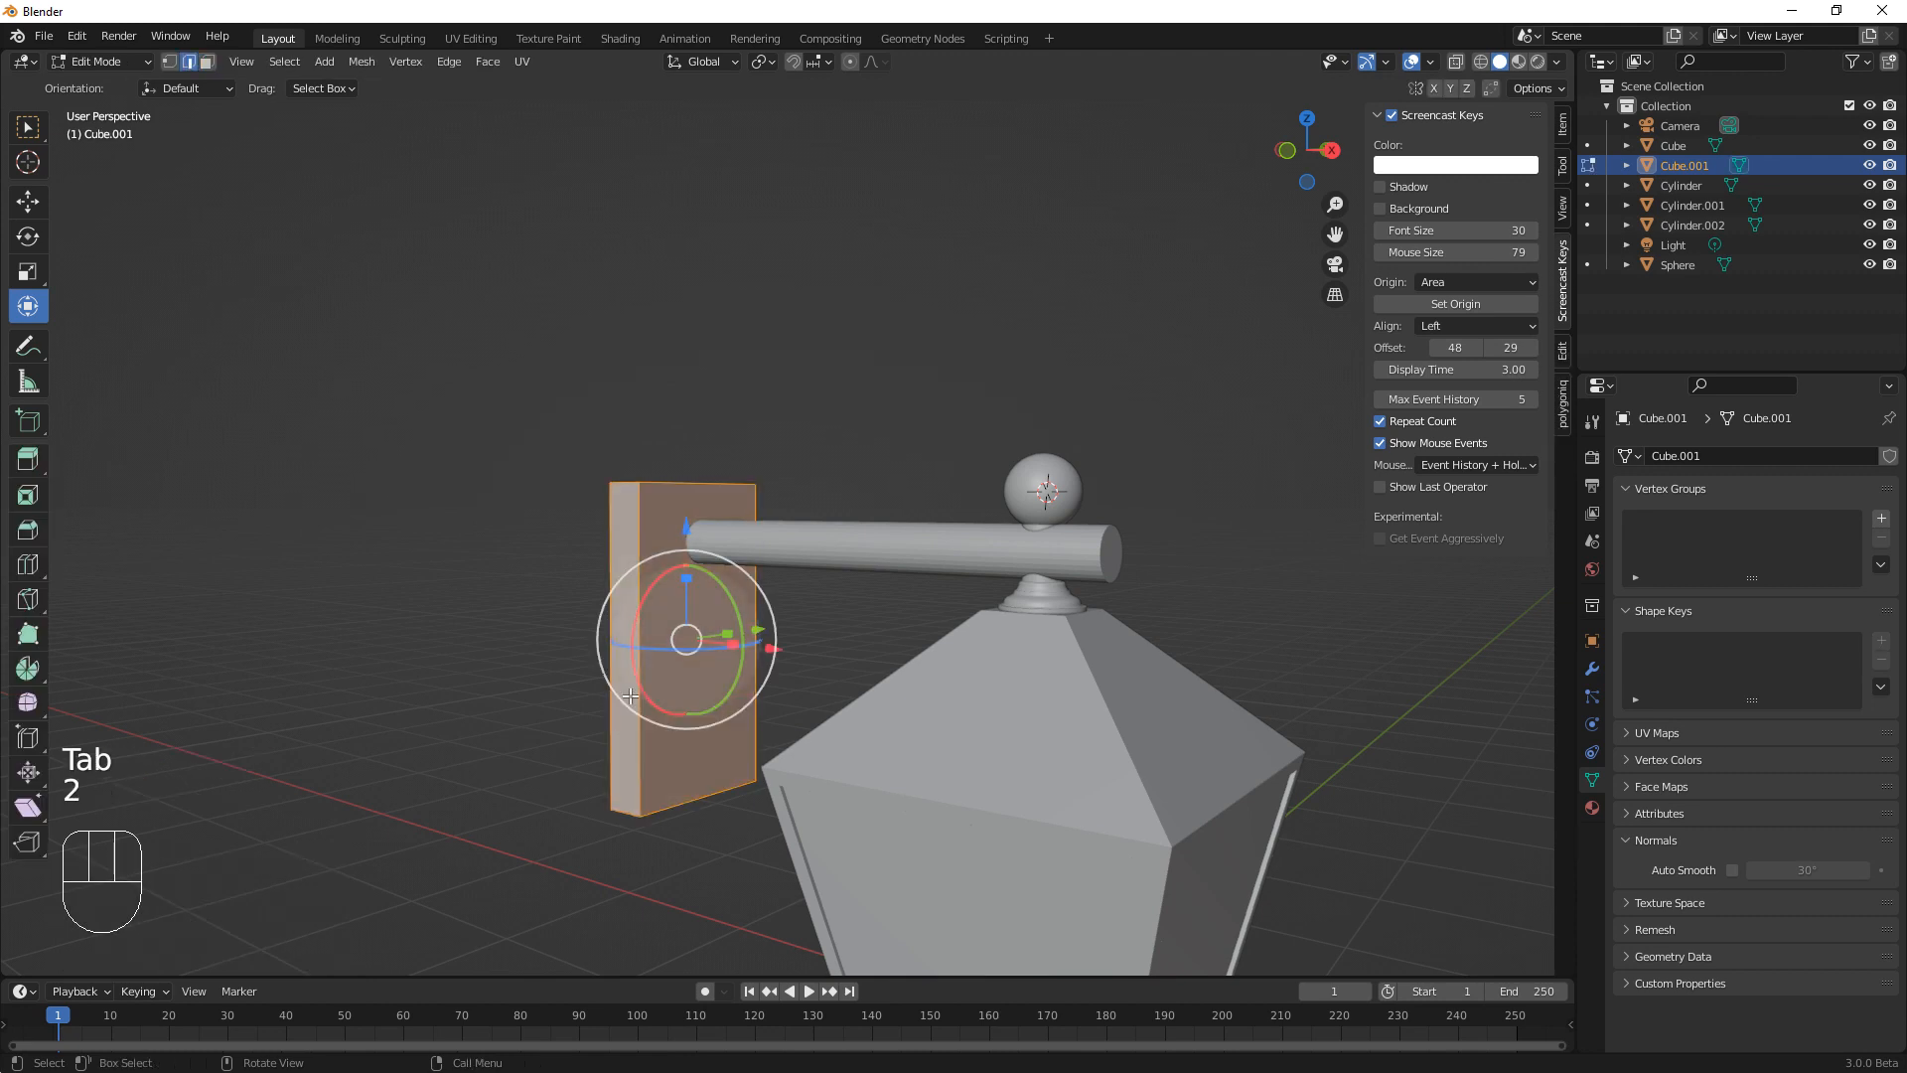
{"action": "key", "text": "alt"}
{"action": "left_click", "coordinate": [639, 531], "text": "alt"}
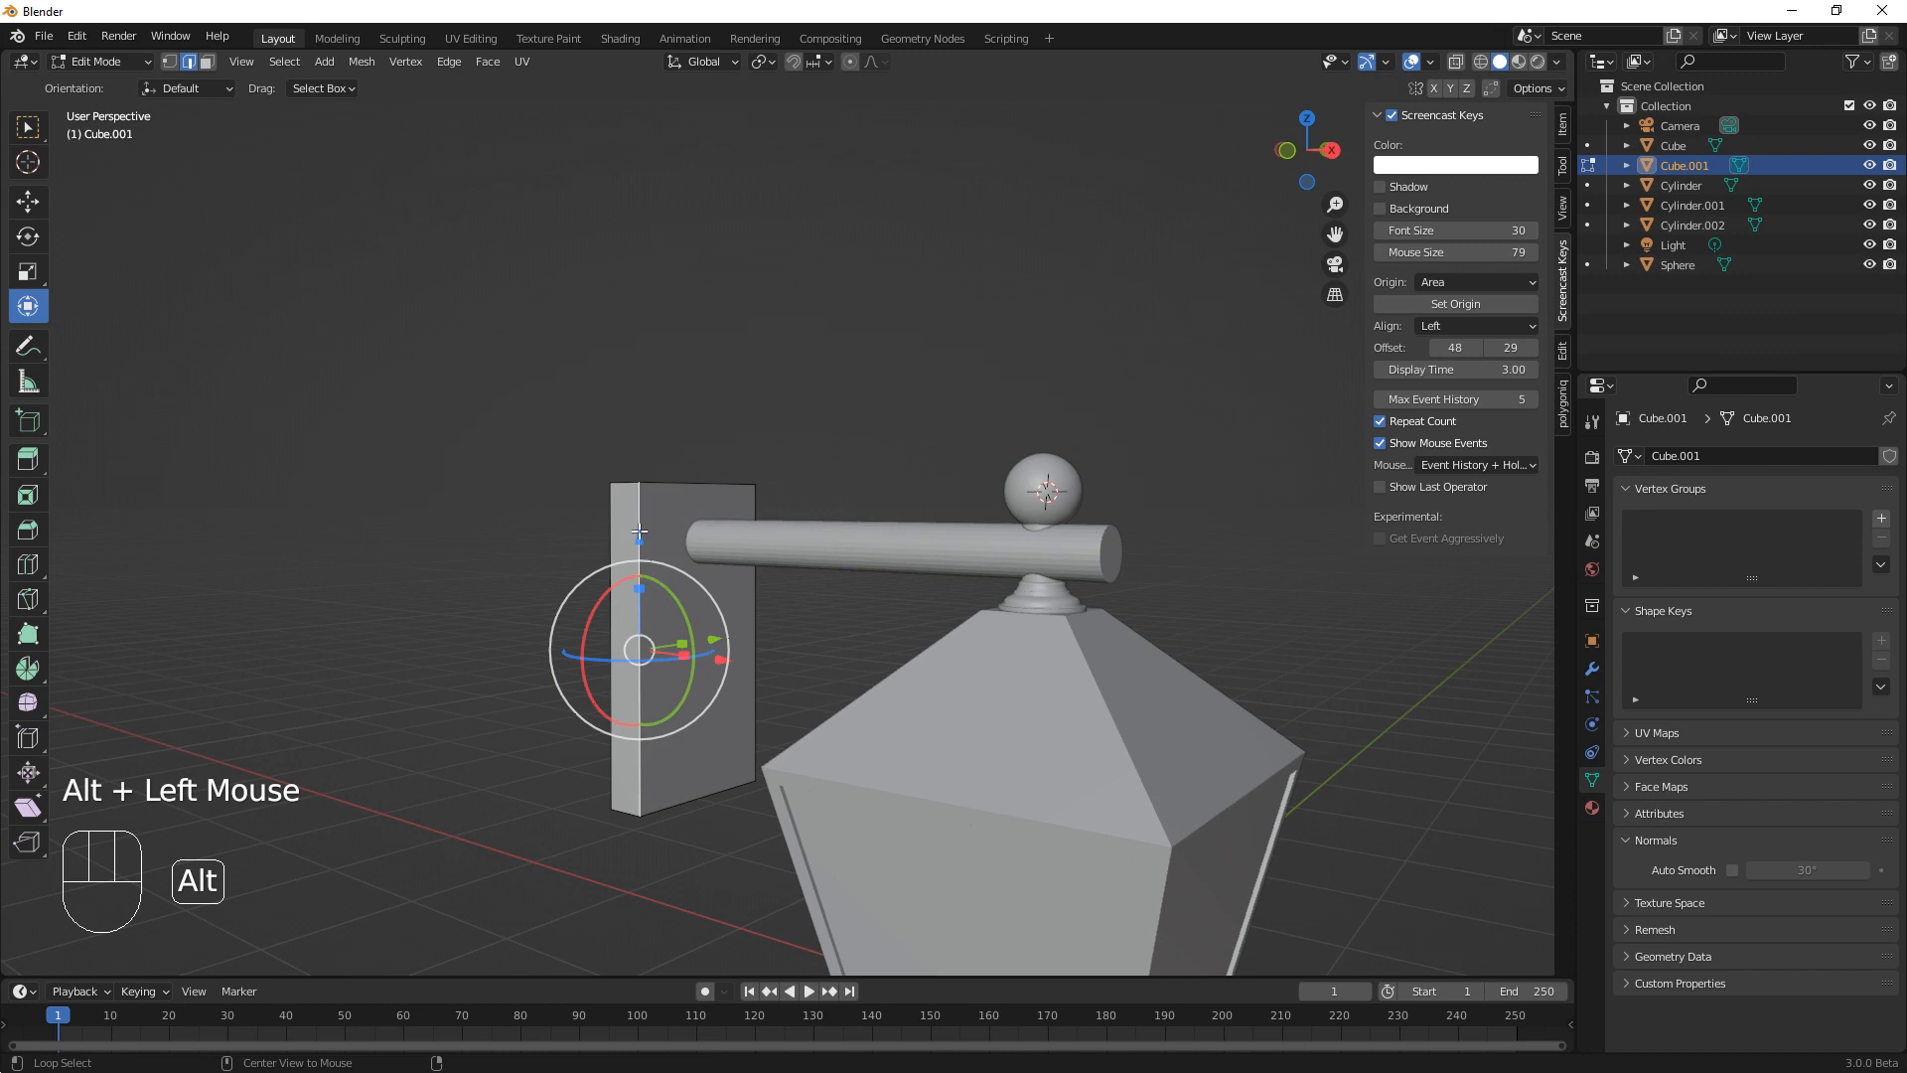
{"action": "left_click", "coordinate": [637, 564], "text": "alt"}
{"action": "left_click", "coordinate": [643, 485], "text": "alt"}
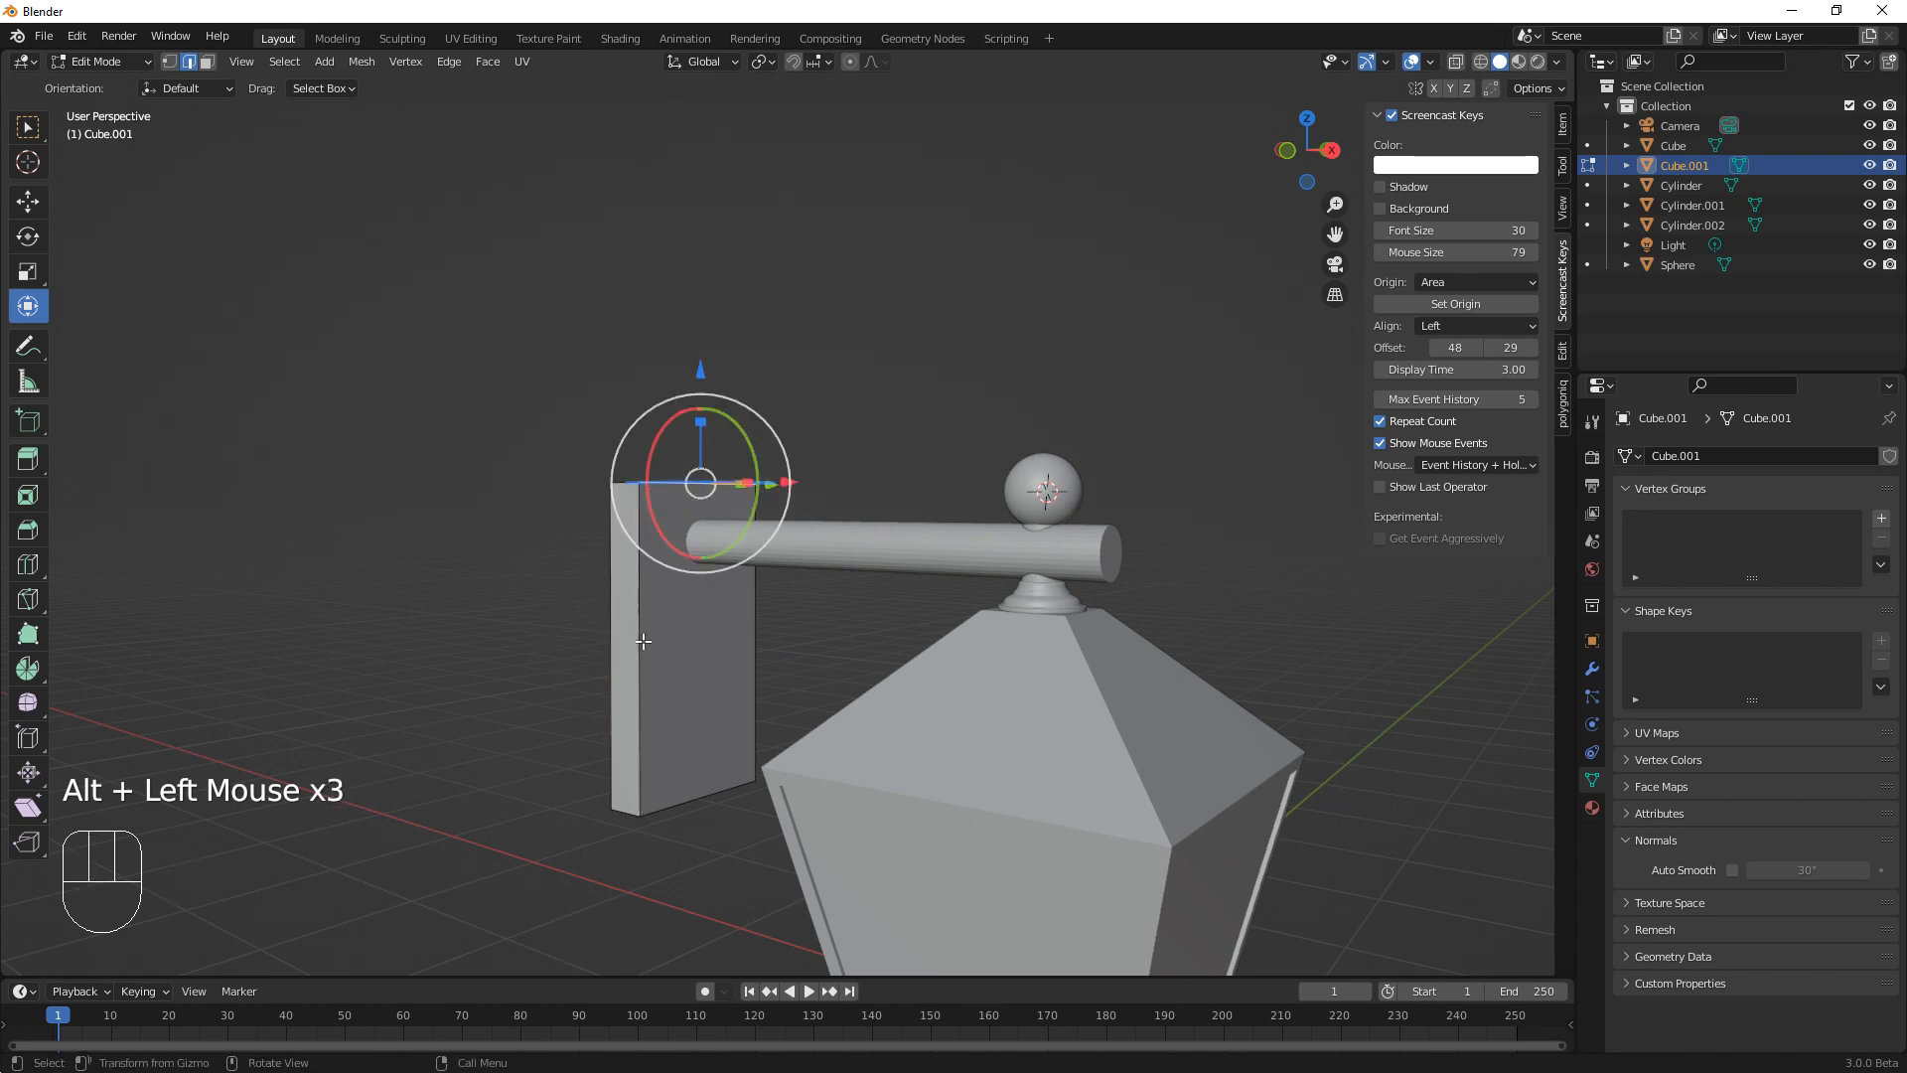
{"action": "middle_click_drag", "start_coordinate": [644, 642], "coordinate": [688, 722]}
{"action": "left_click", "coordinate": [637, 449], "text": "alt"}
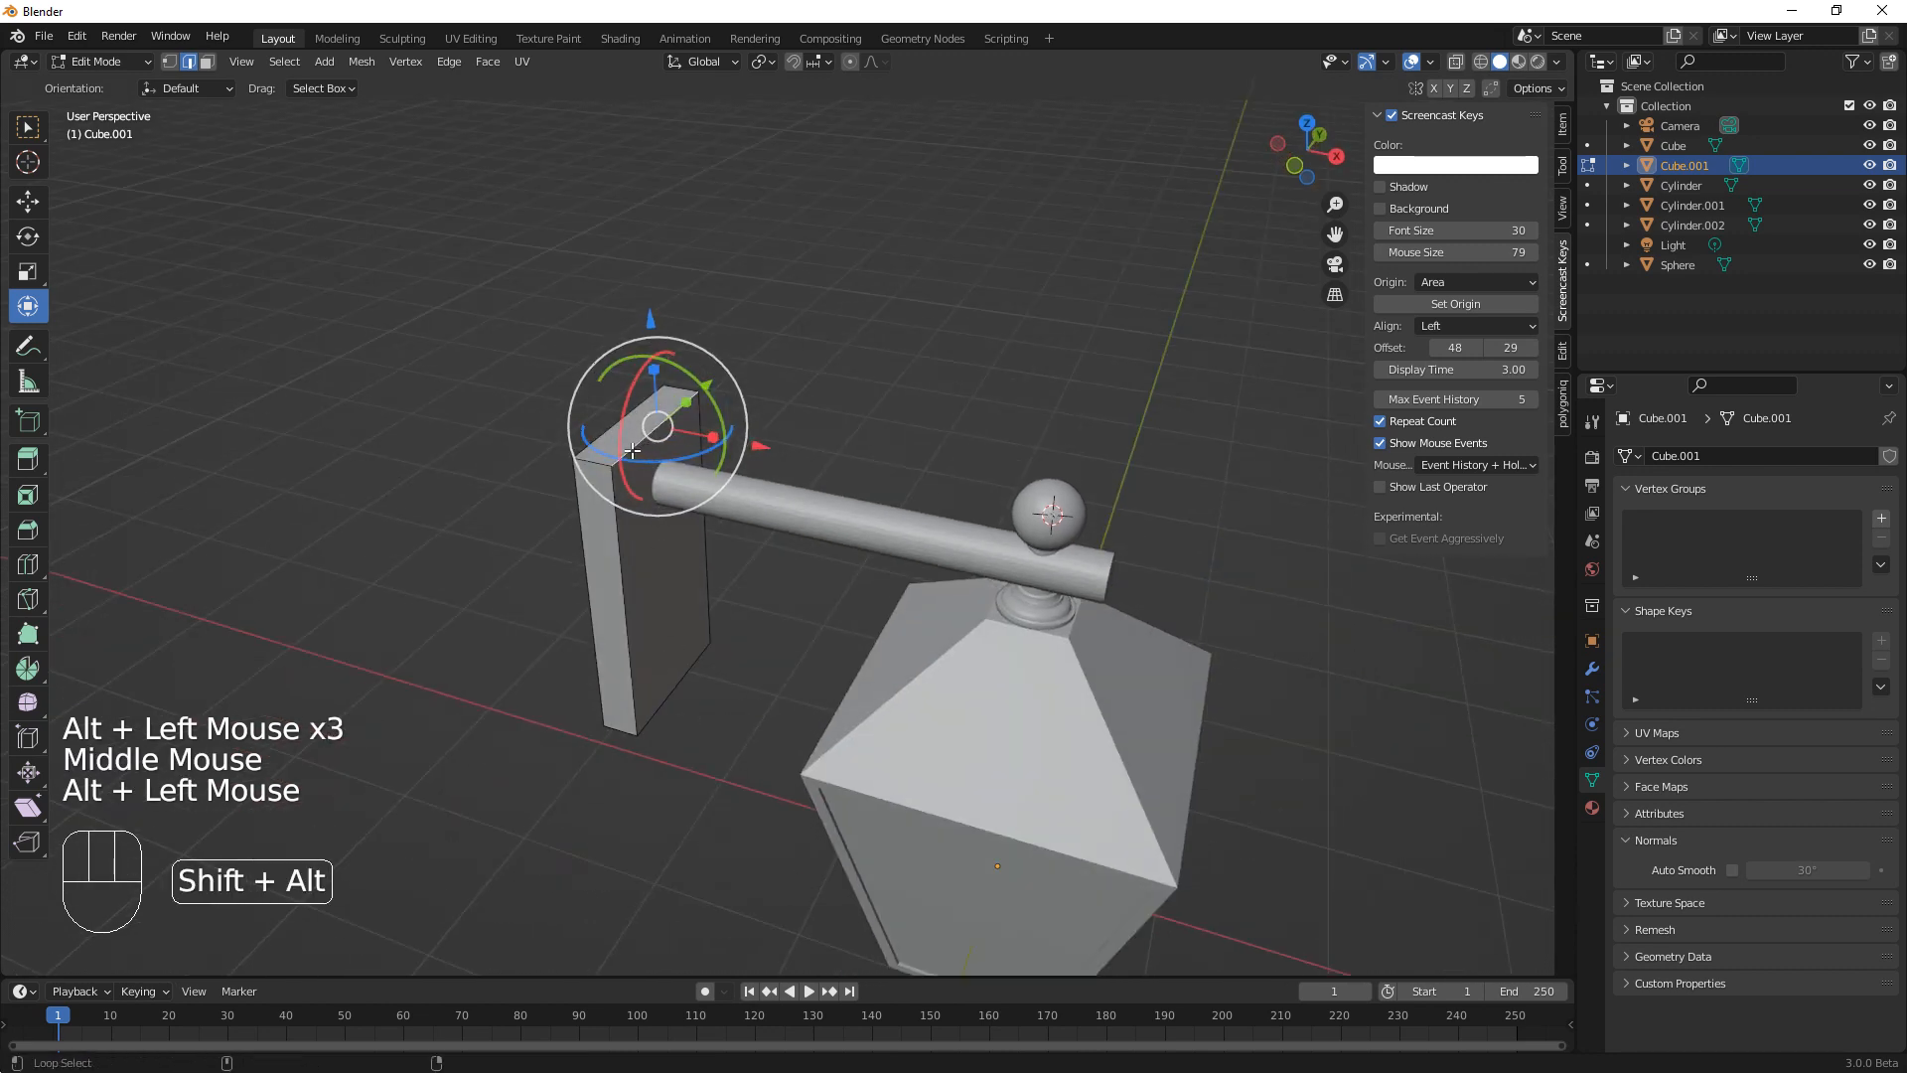
{"action": "left_click", "coordinate": [617, 481], "text": "alt"}
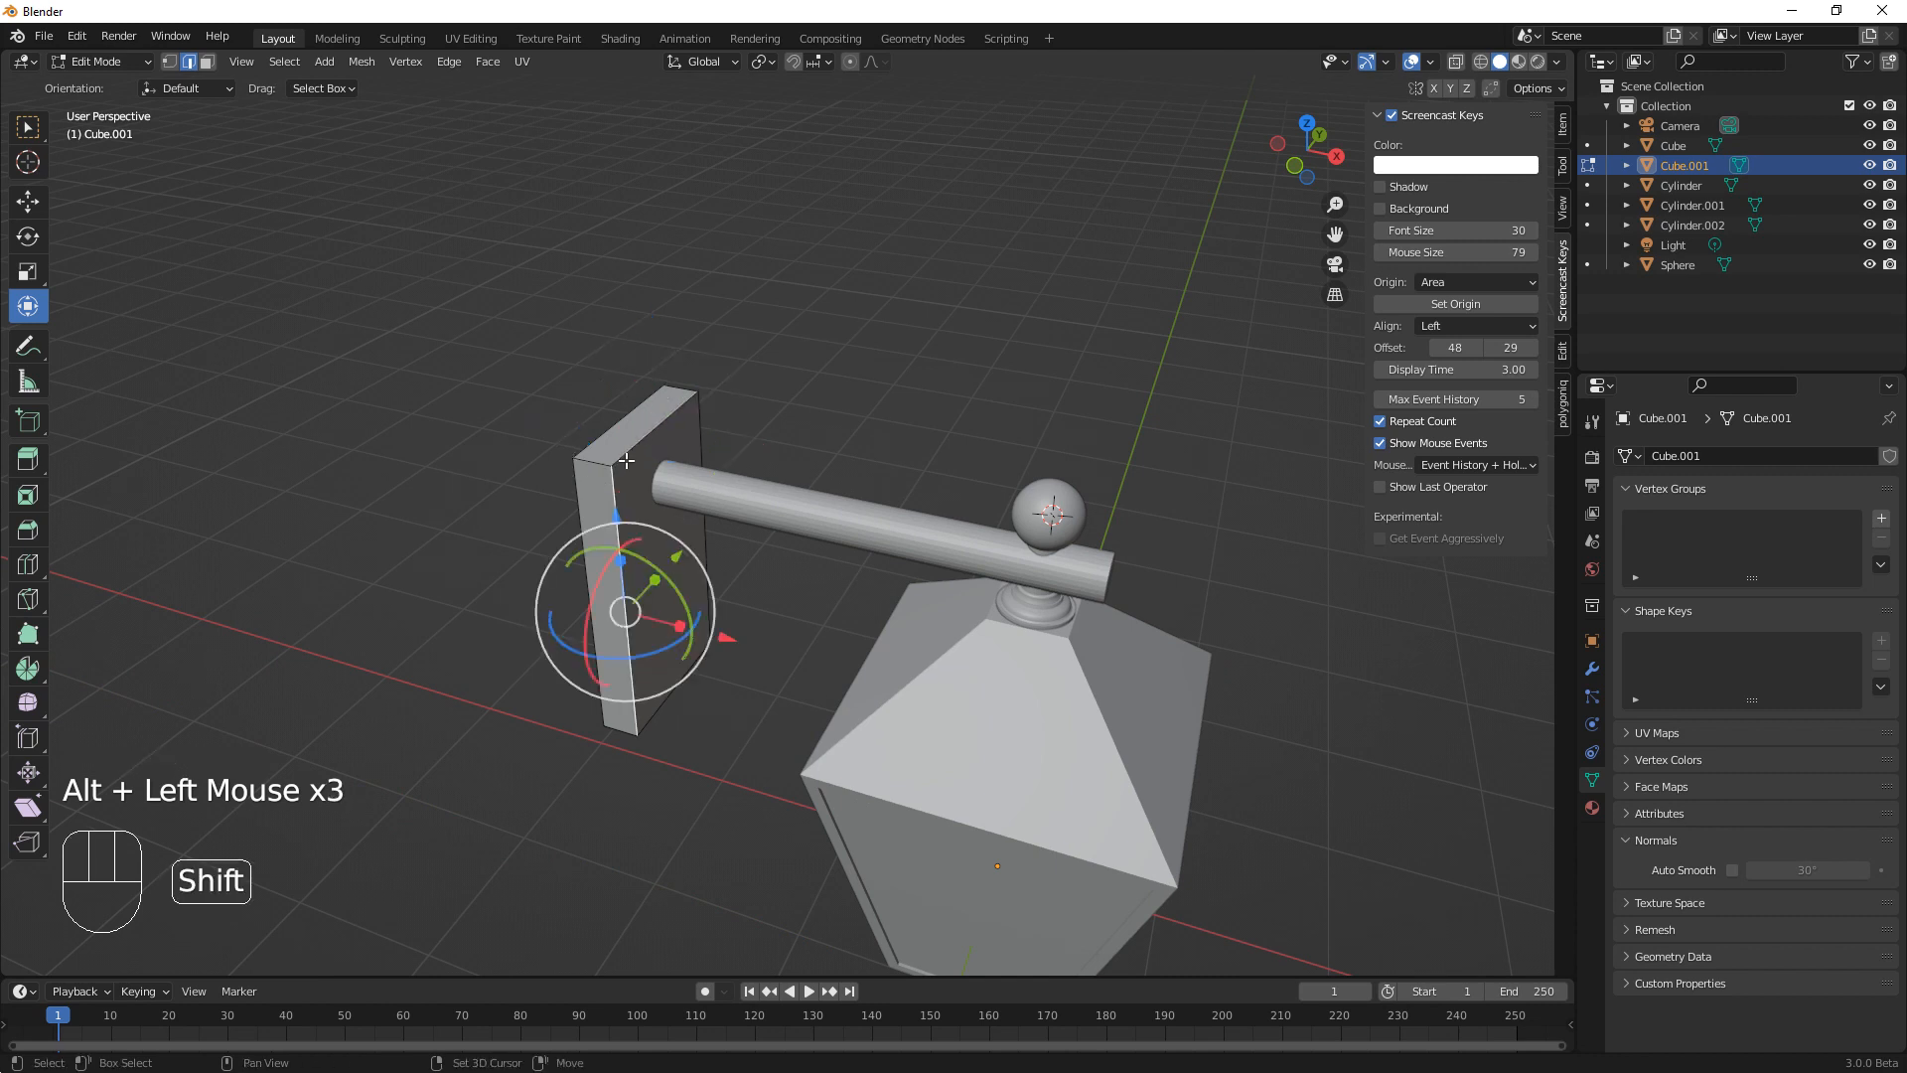
{"action": "left_click", "coordinate": [696, 430], "text": "shift"}
{"action": "left_click", "coordinate": [697, 427], "text": "shift"}
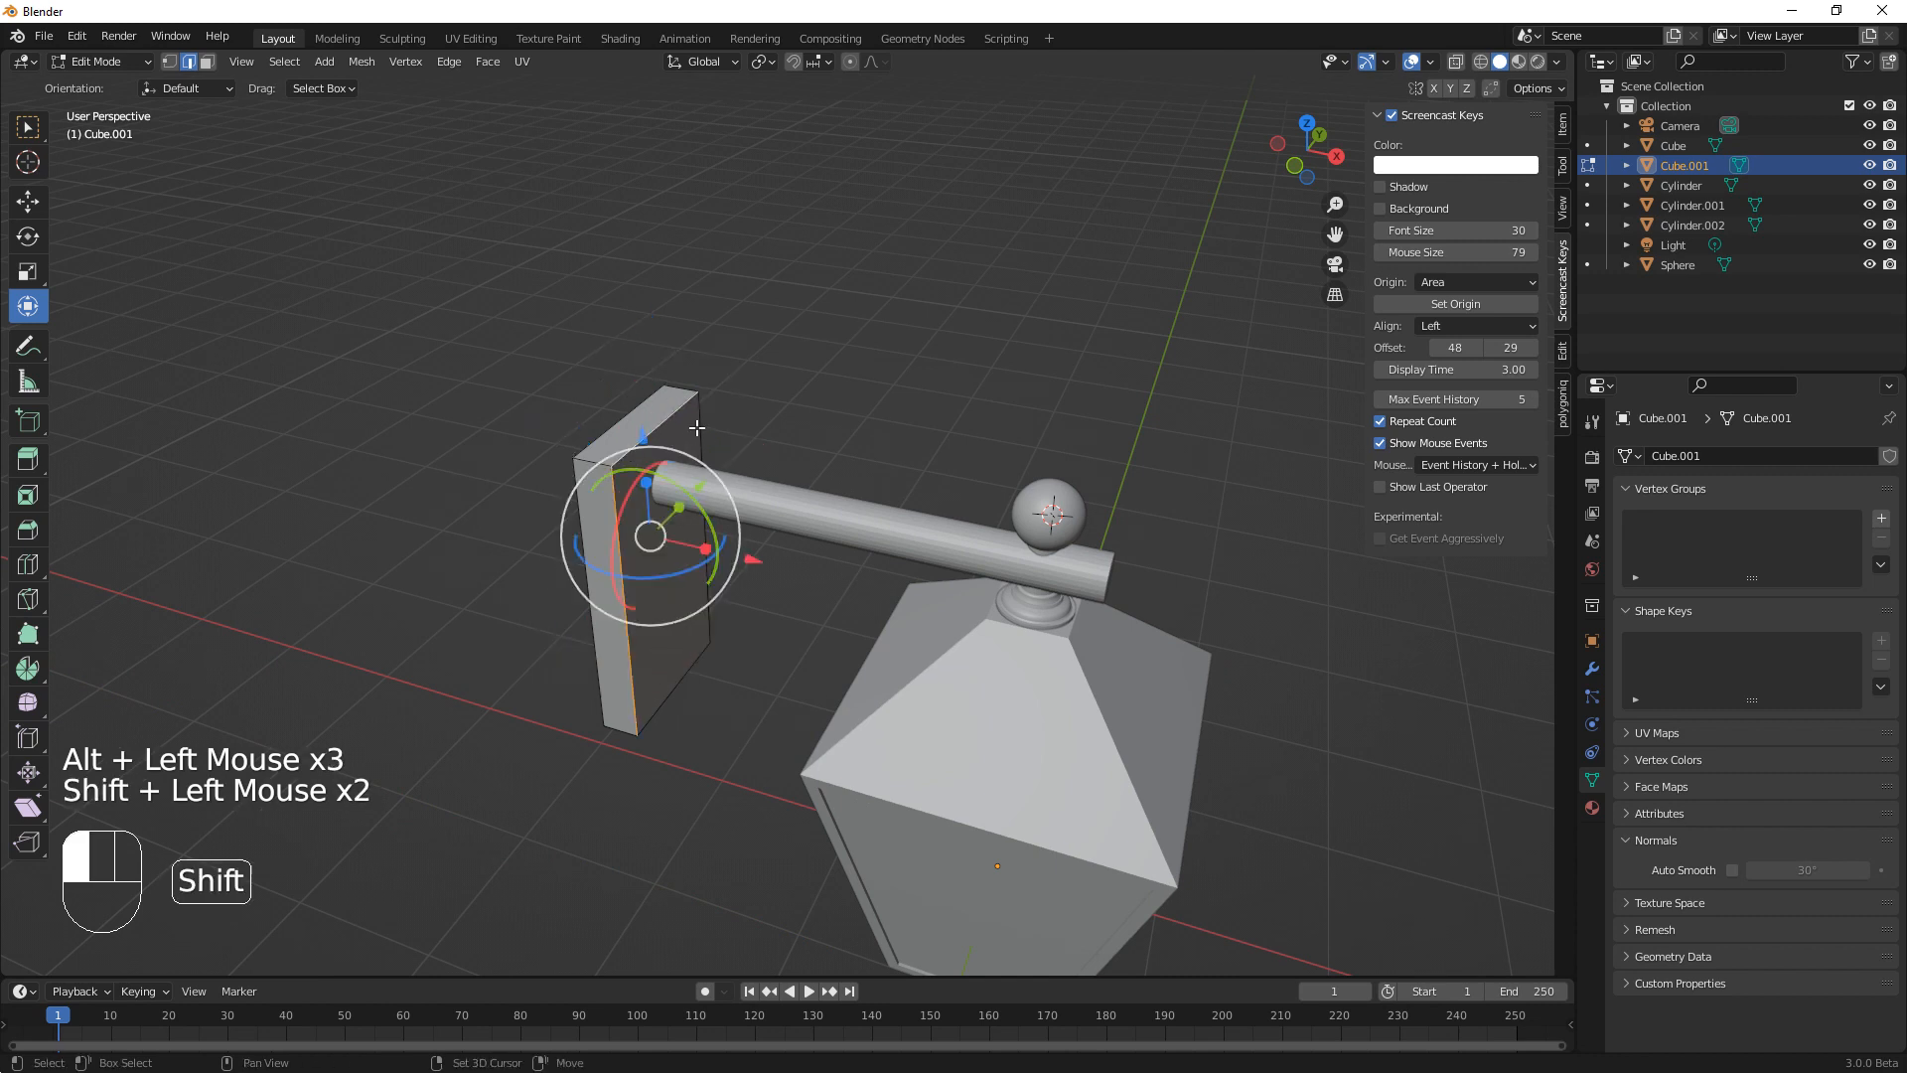
{"action": "left_click", "coordinate": [680, 681], "text": "shift"}
{"action": "middle_click_drag", "start_coordinate": [718, 724], "coordinate": [626, 501]}
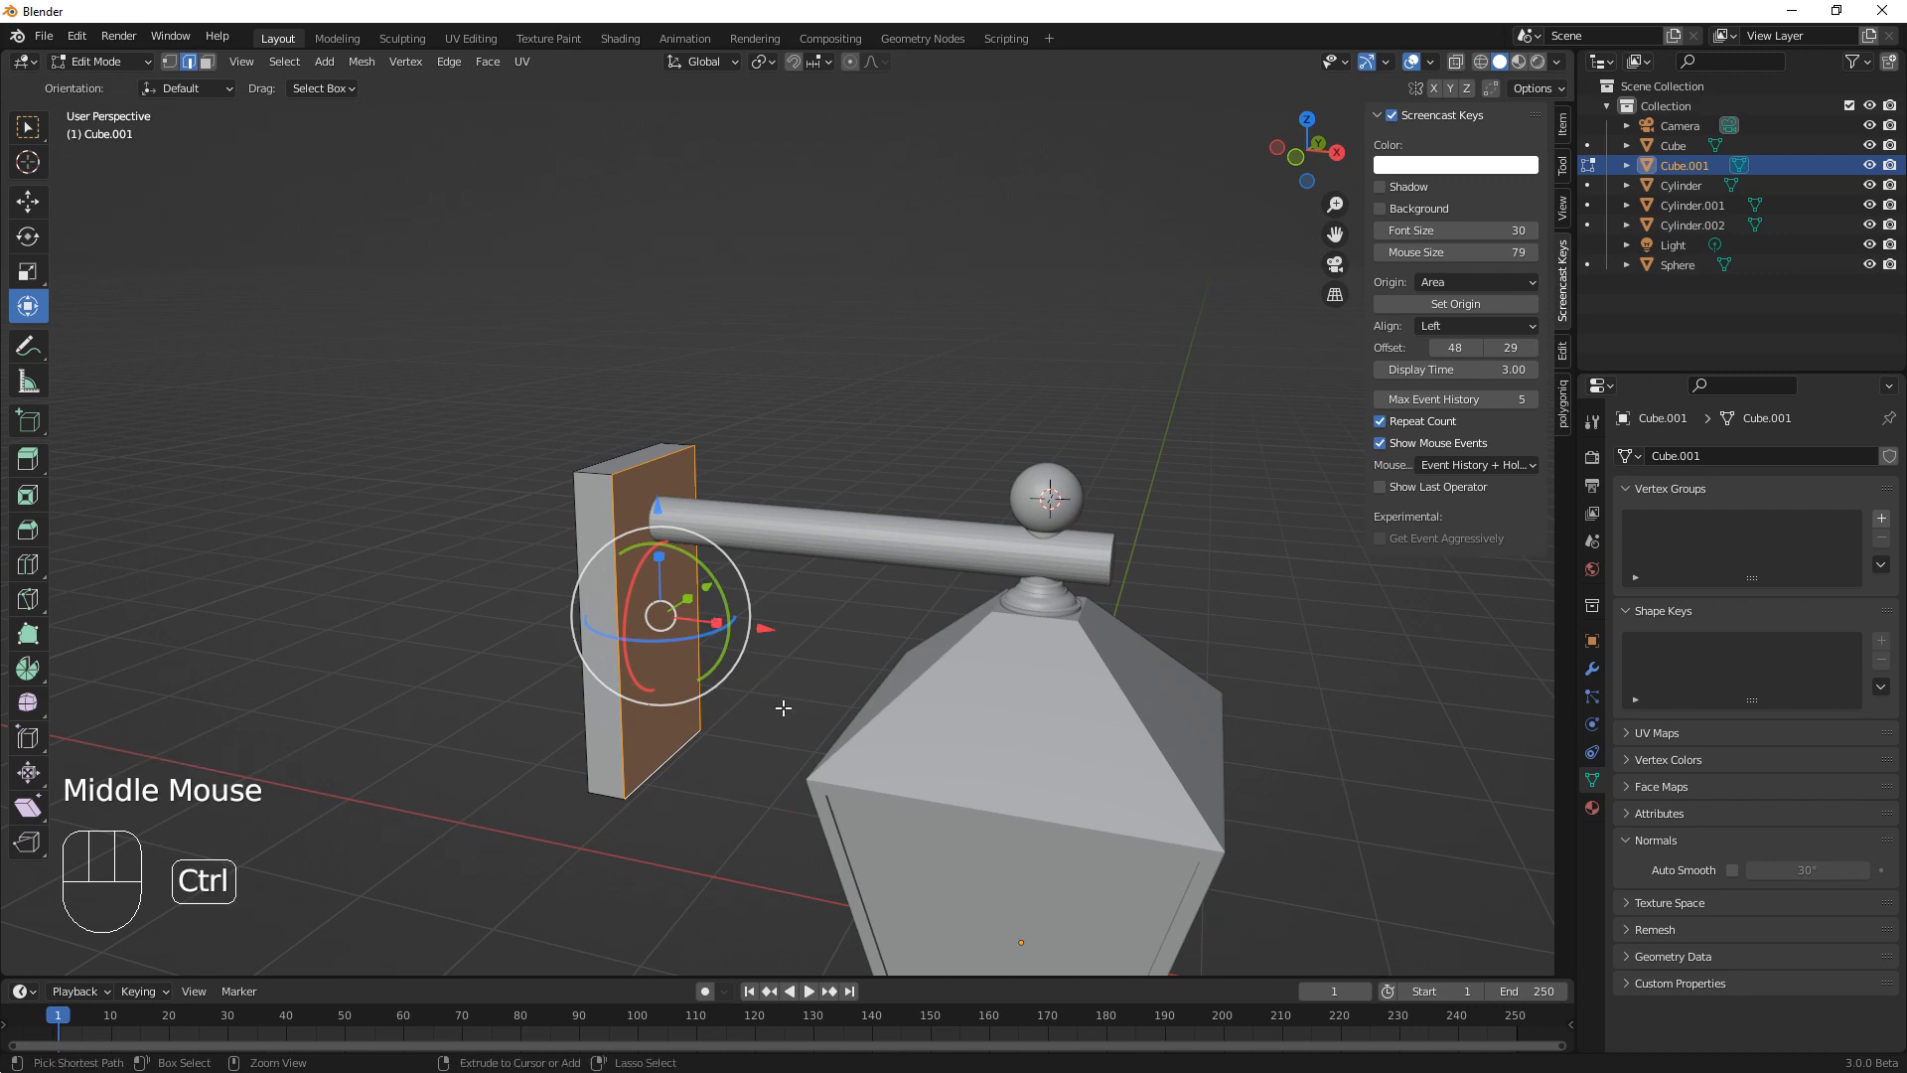
{"action": "key", "text": "ctrl+b"}
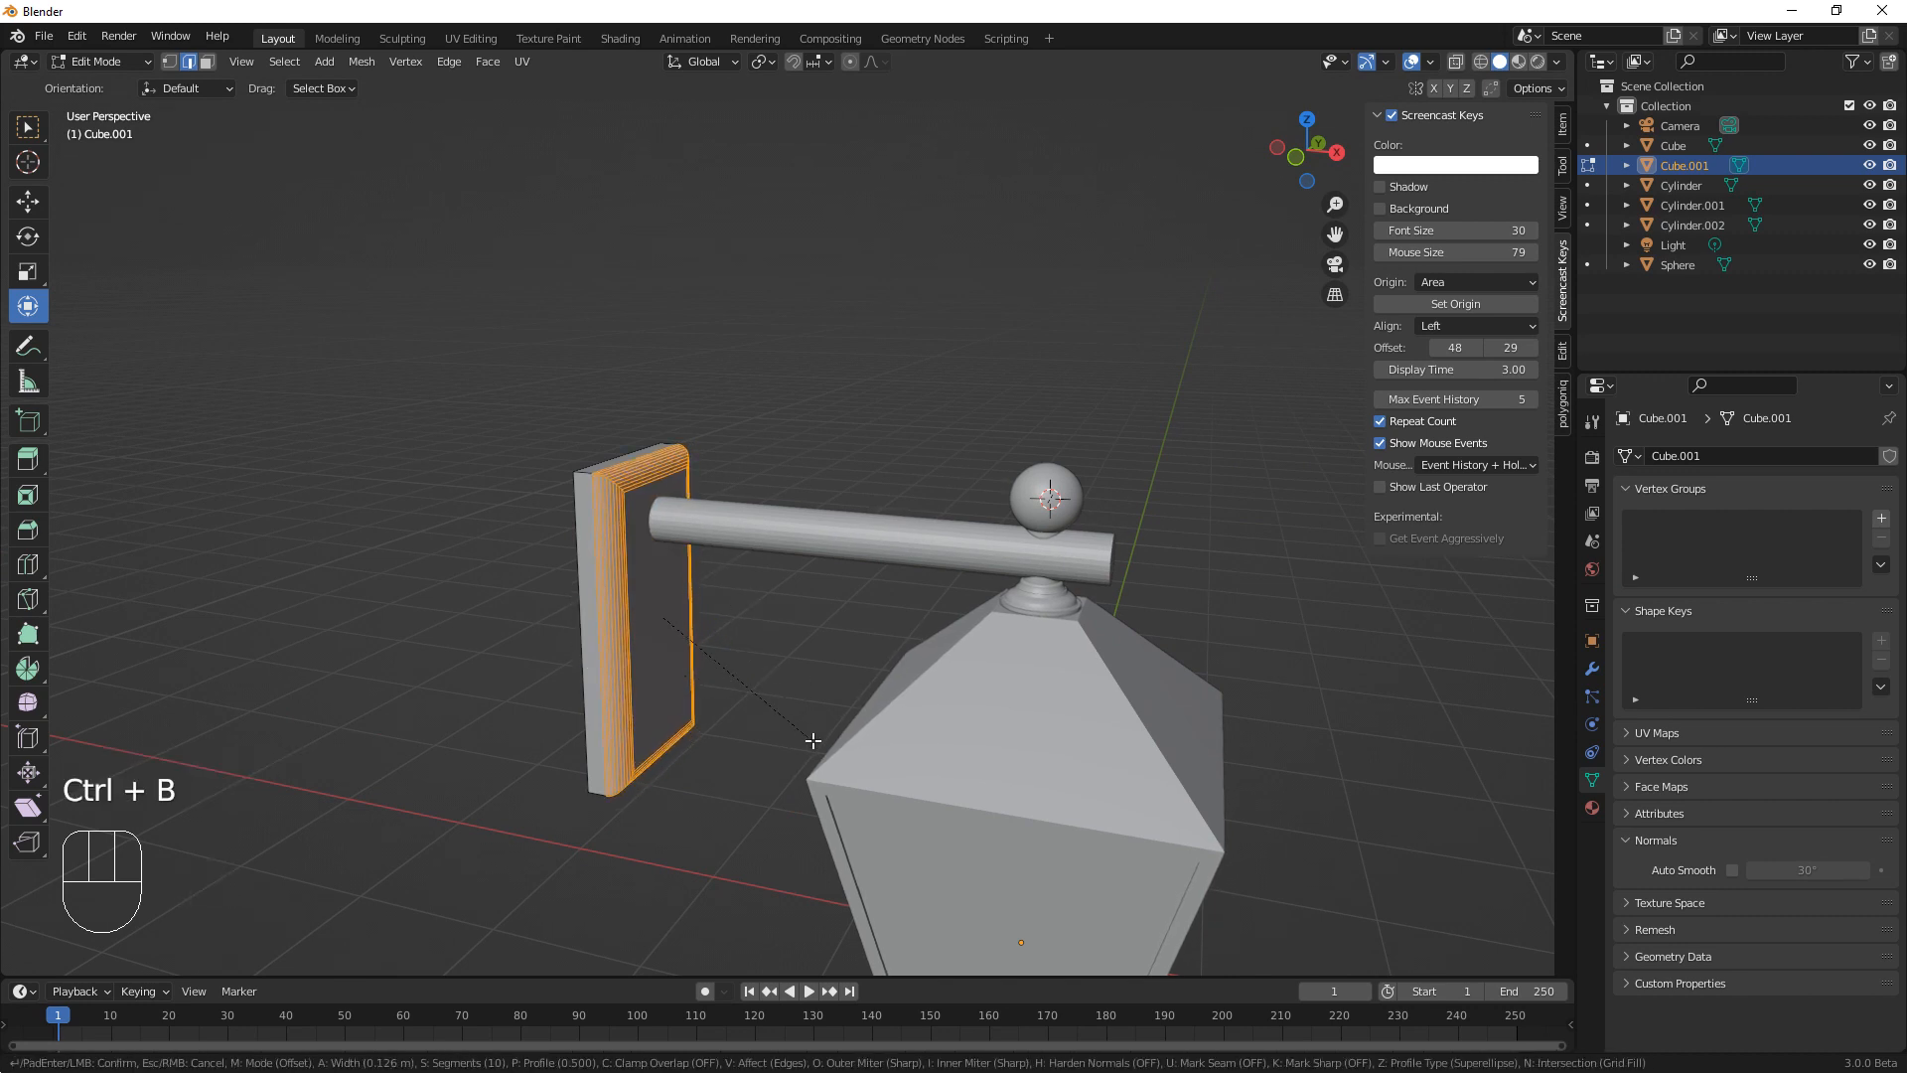
{"action": "left_click", "coordinate": [820, 748]}
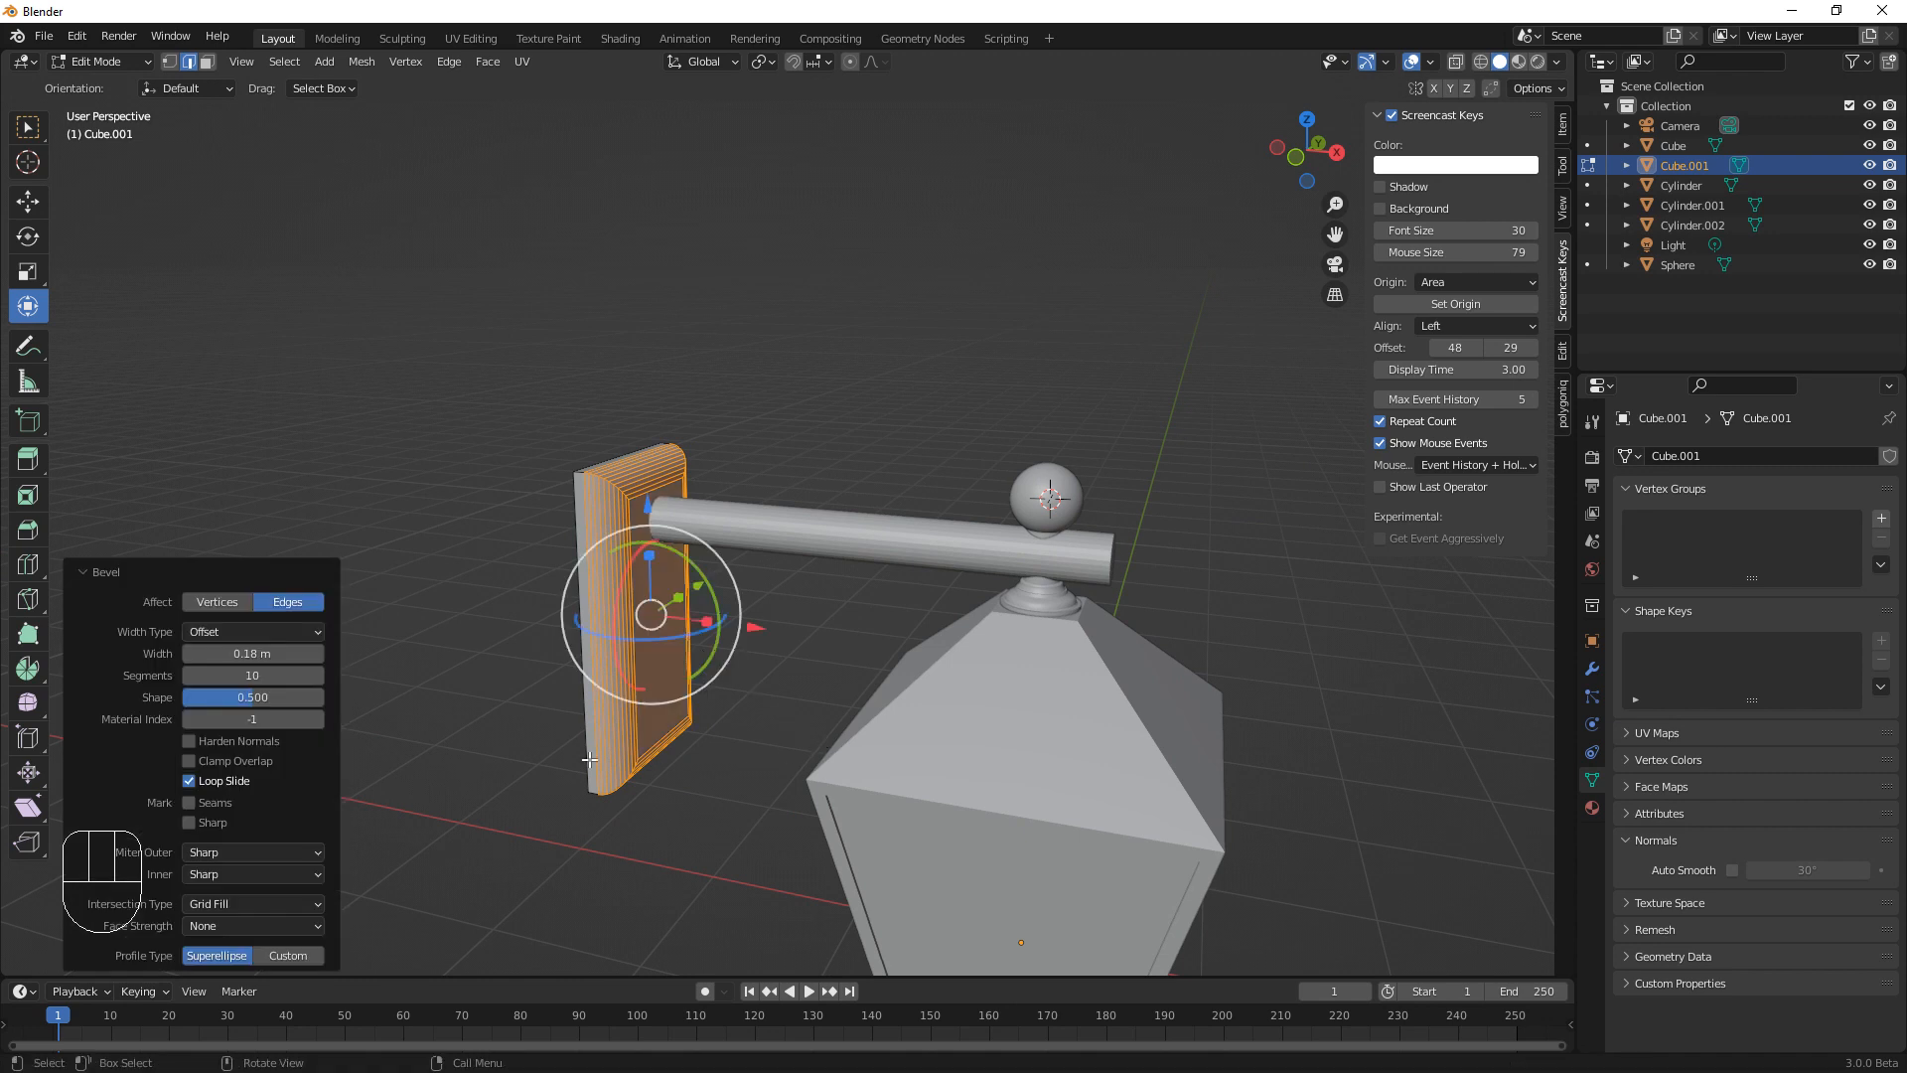
Give the plate's bevel a custom profile using the Crown Molding preset and return to Object Mode
{"action": "left_click", "coordinate": [288, 954]}
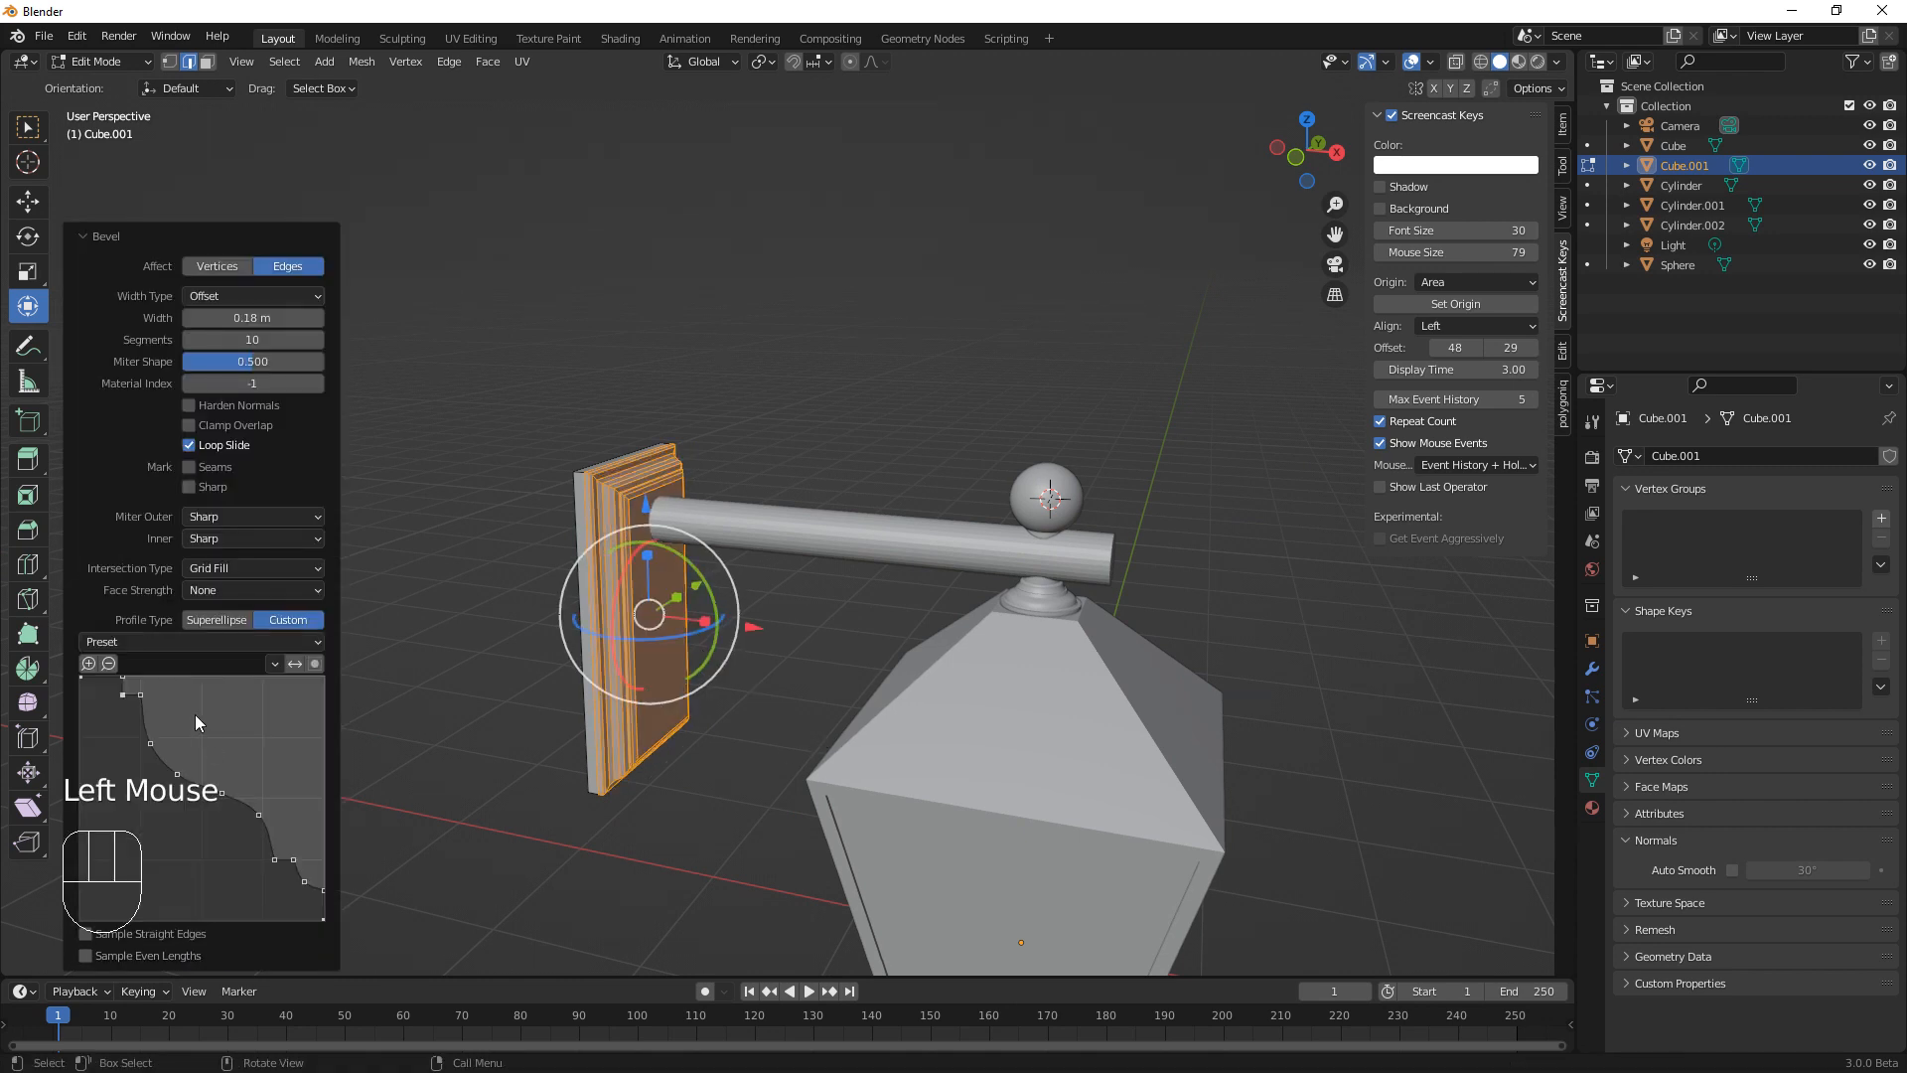
{"action": "left_click", "coordinate": [167, 651]}
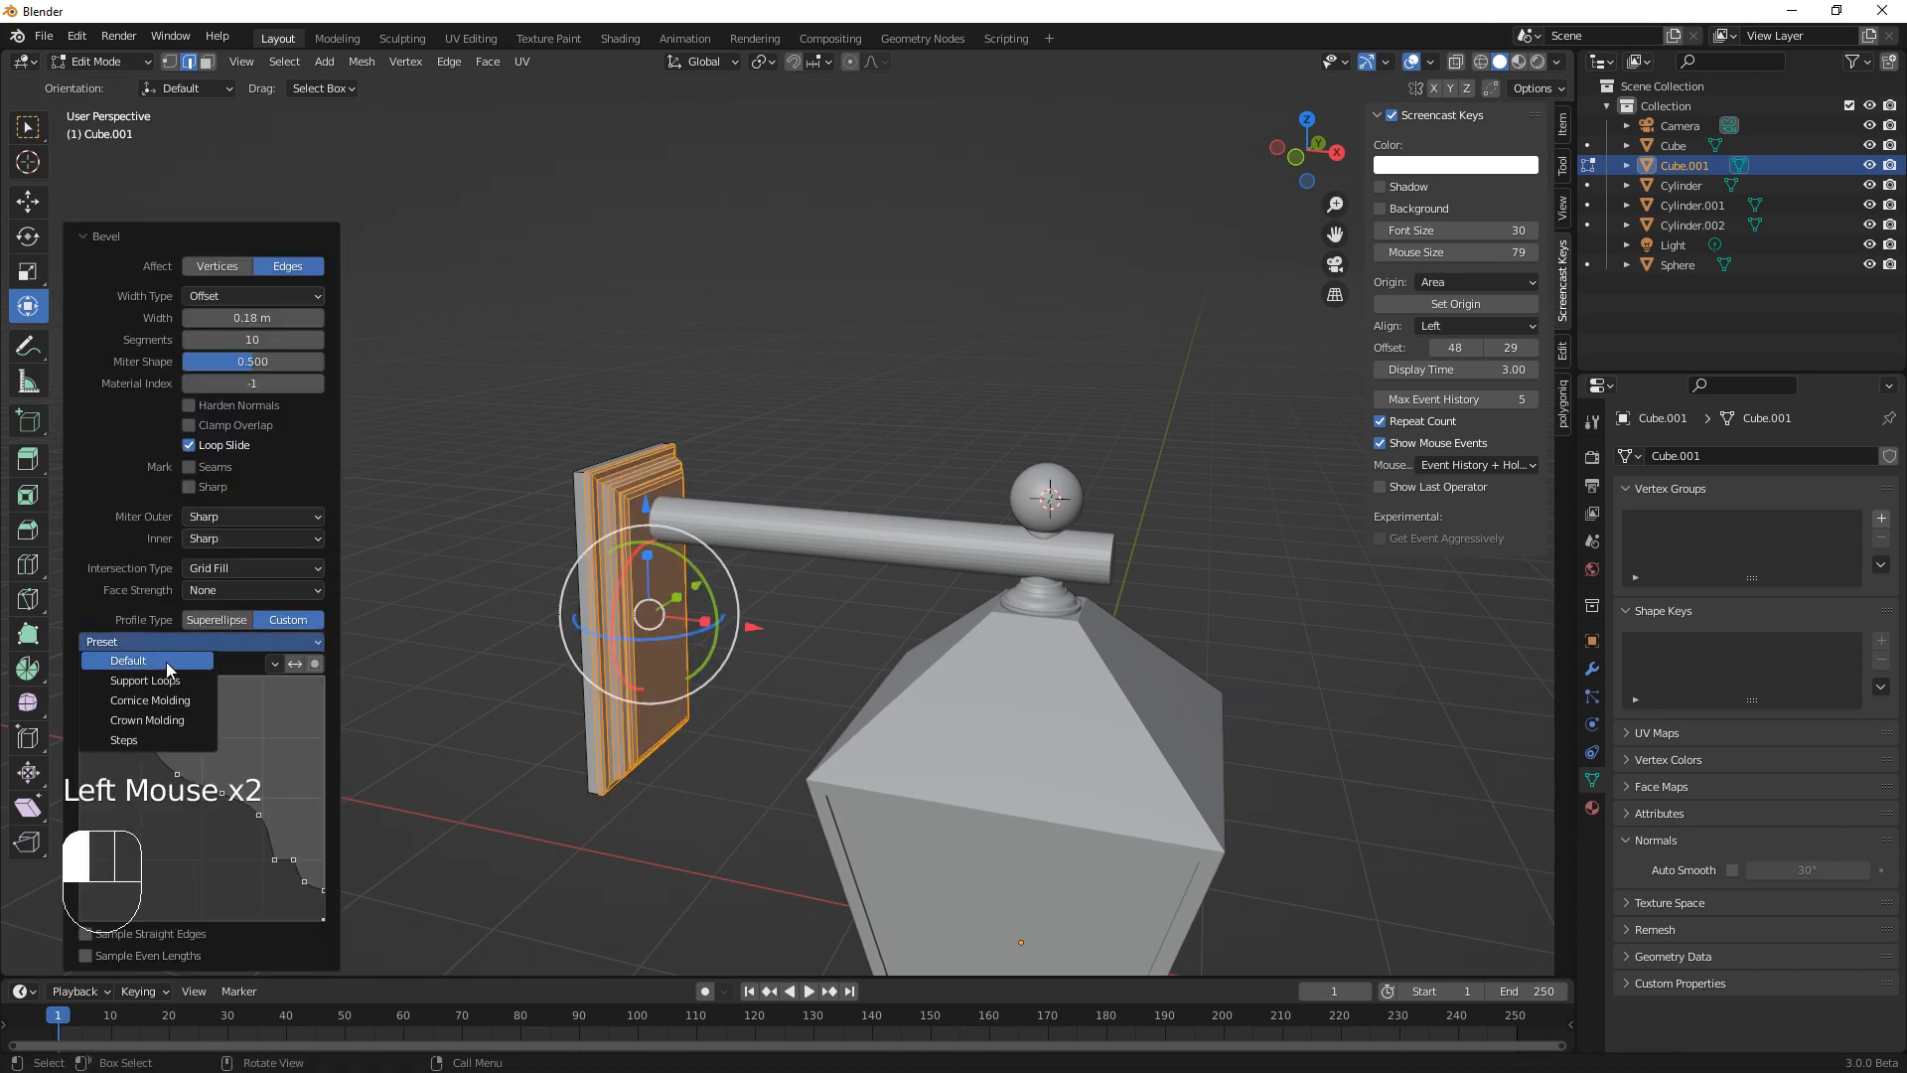
{"action": "left_click", "coordinate": [166, 678]}
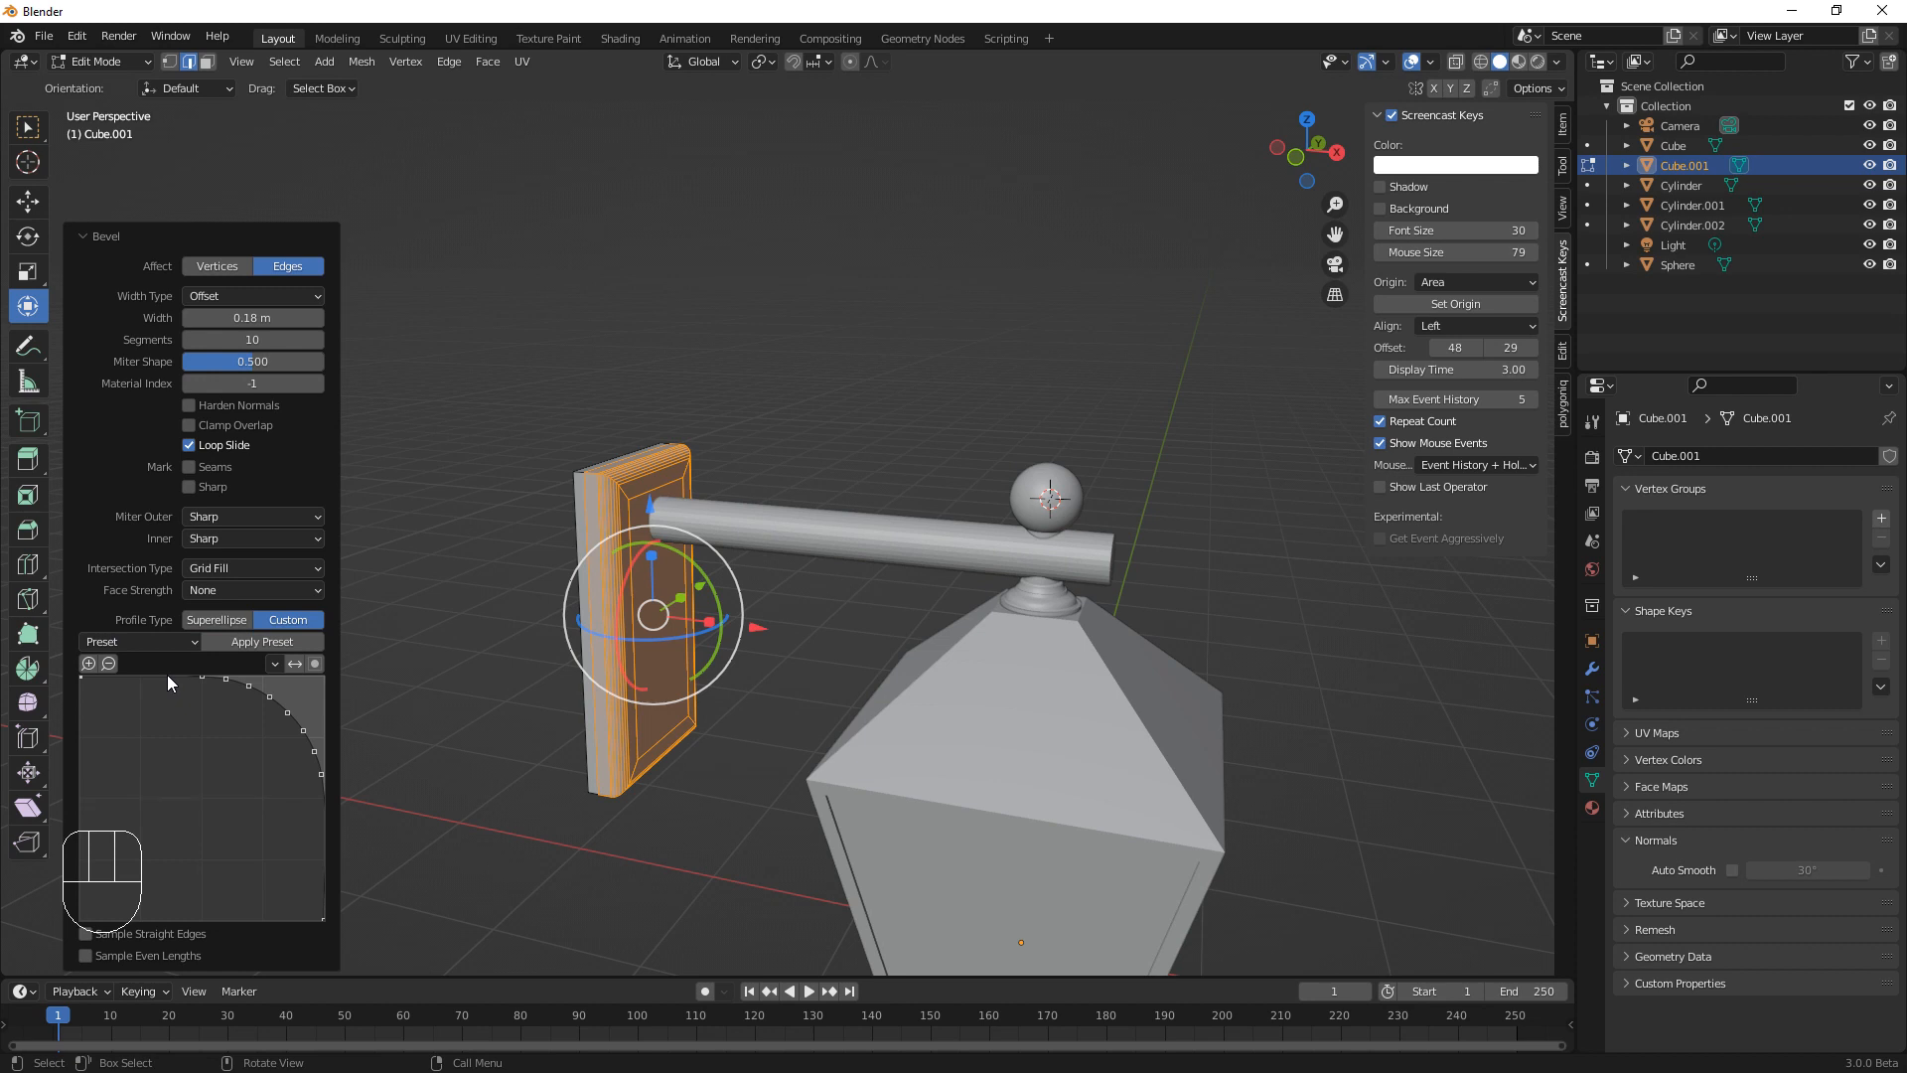
{"action": "left_click", "coordinate": [143, 645]}
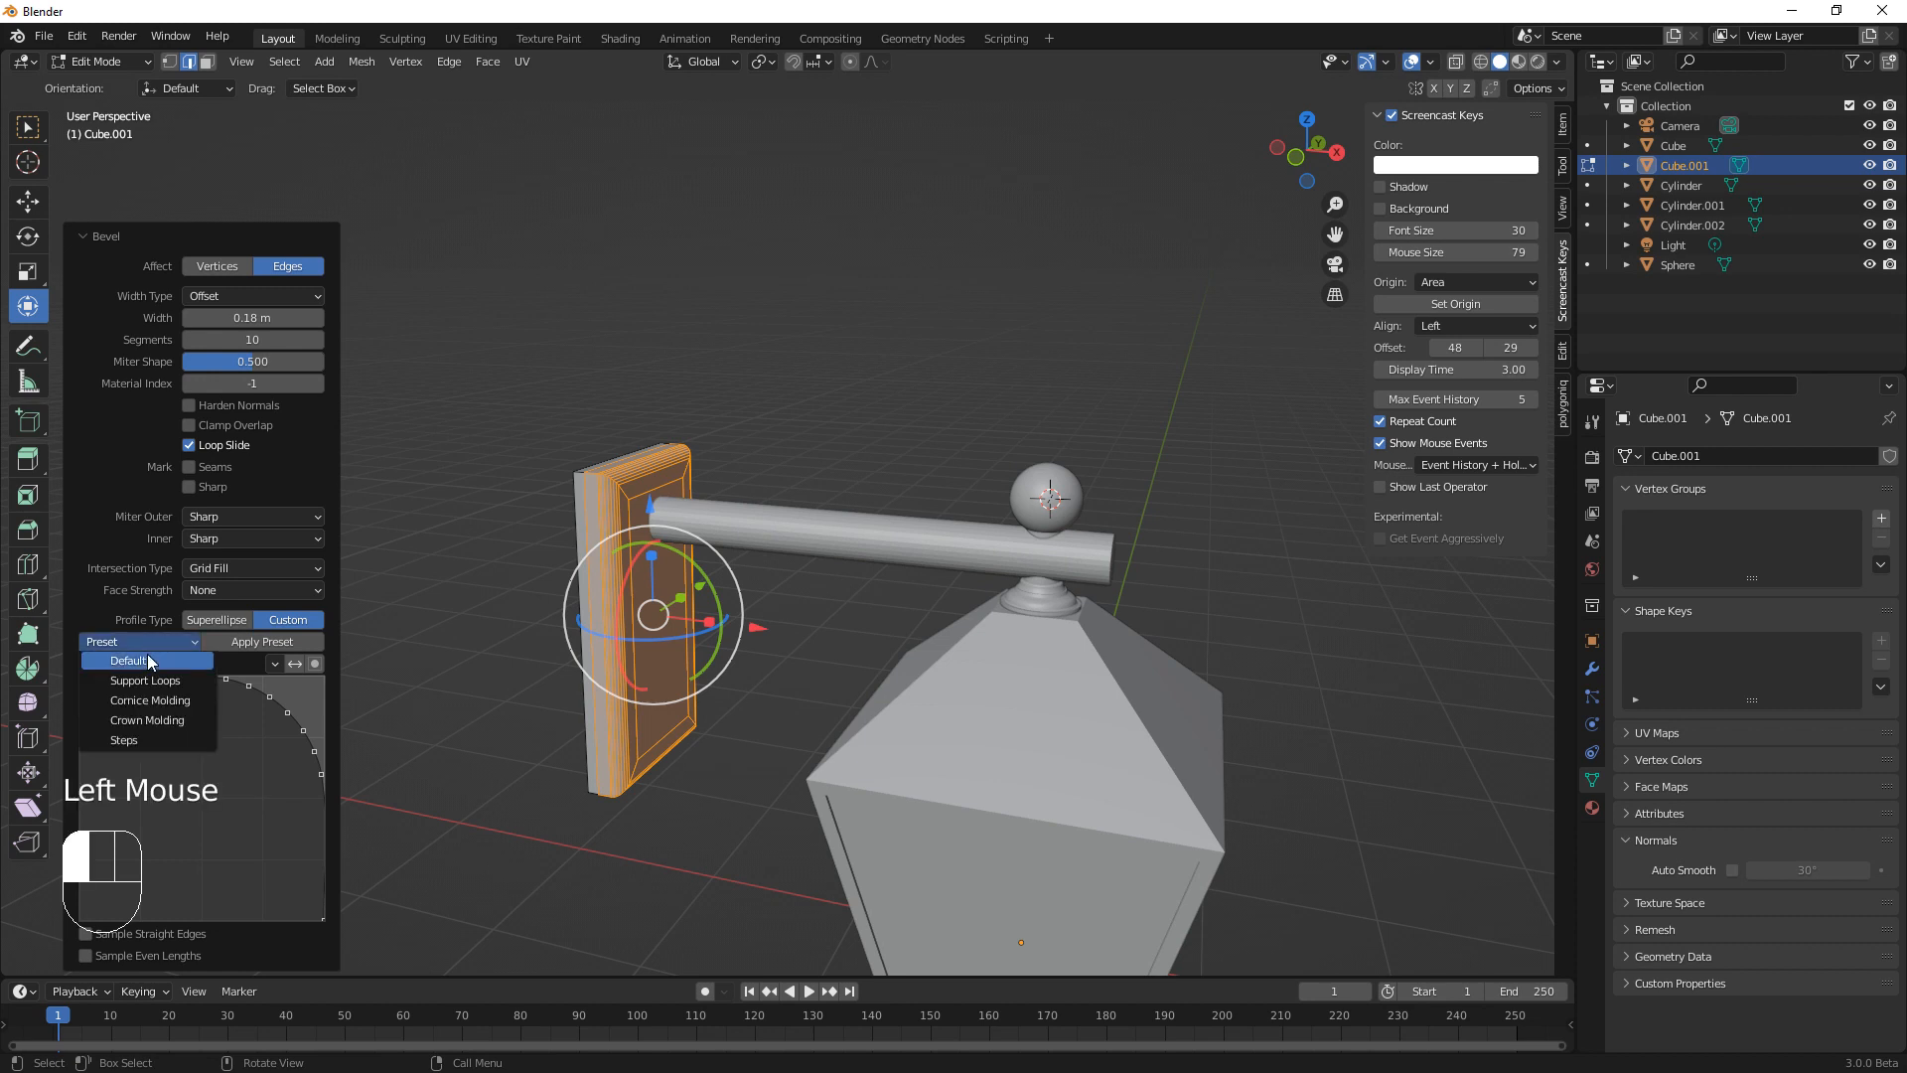
{"action": "left_click", "coordinate": [168, 717]}
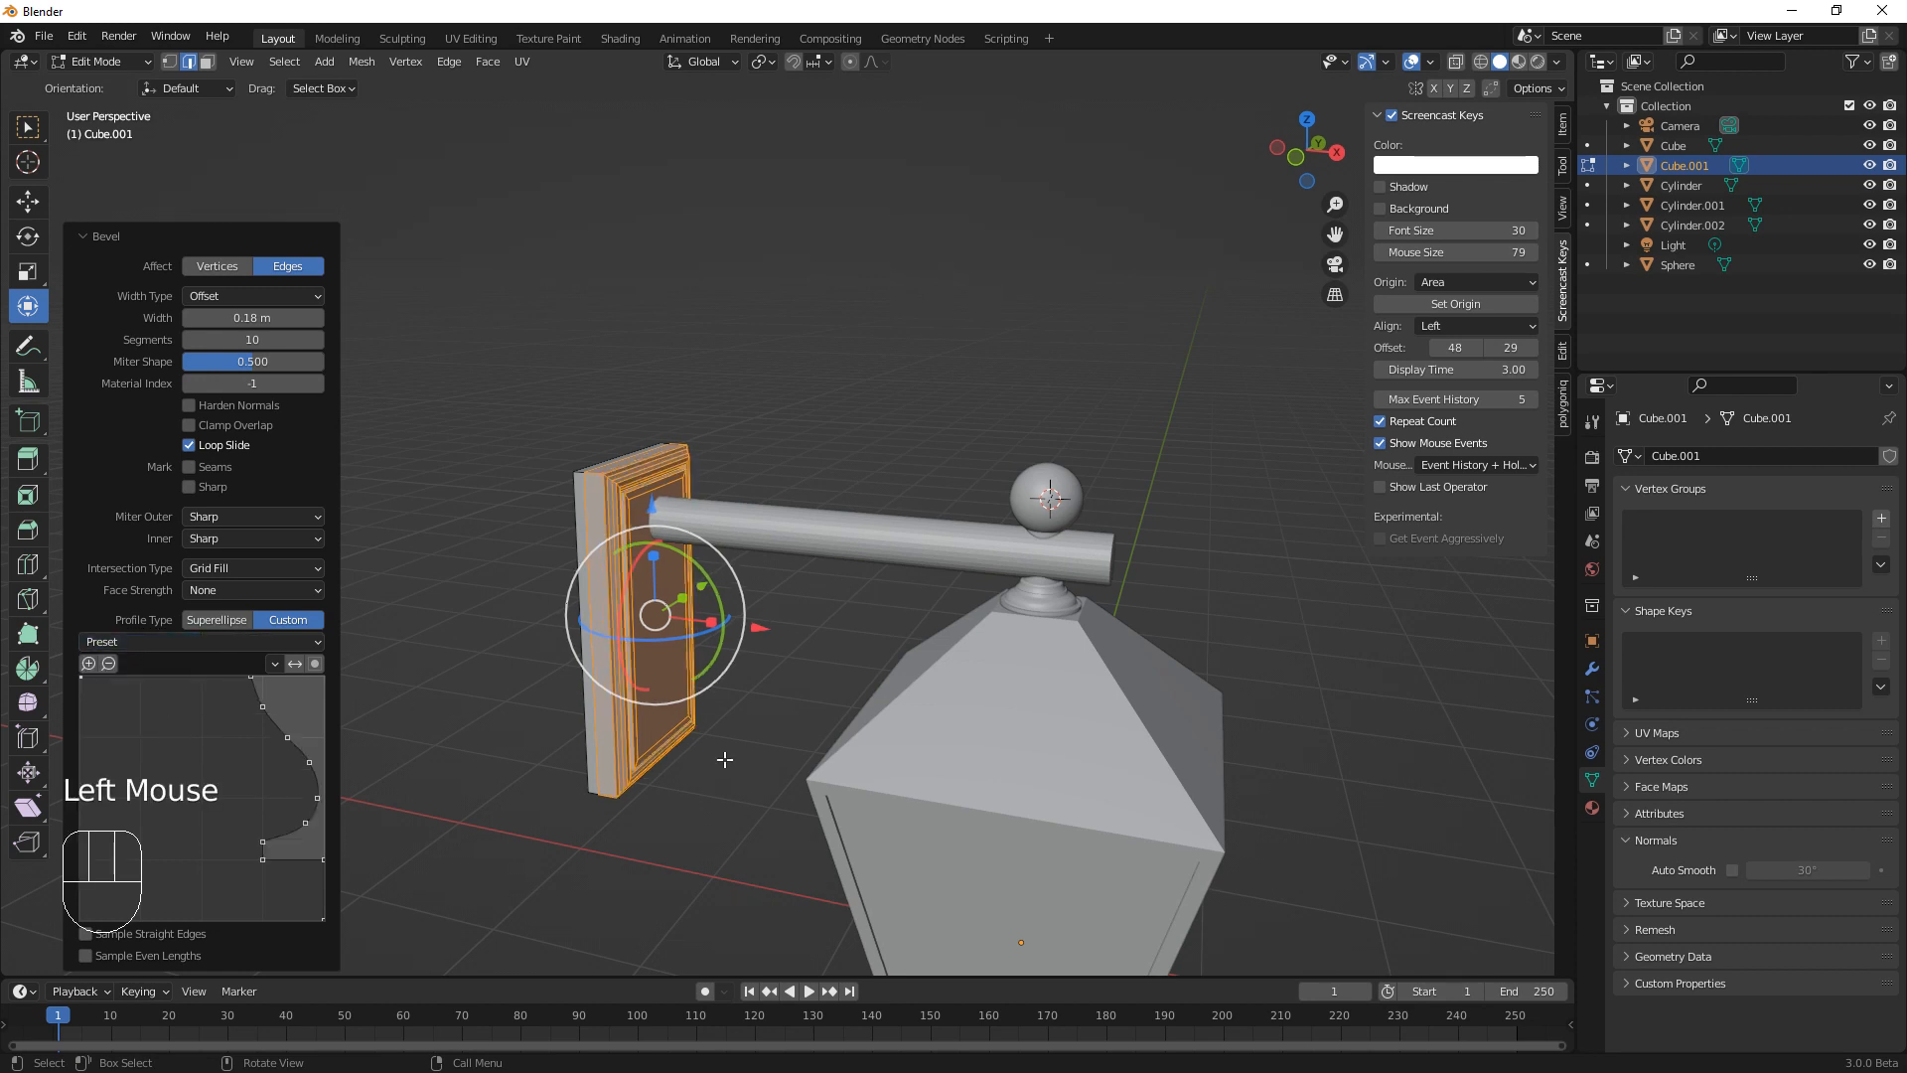
{"action": "middle_click_drag", "start_coordinate": [724, 760], "coordinate": [559, 788]}
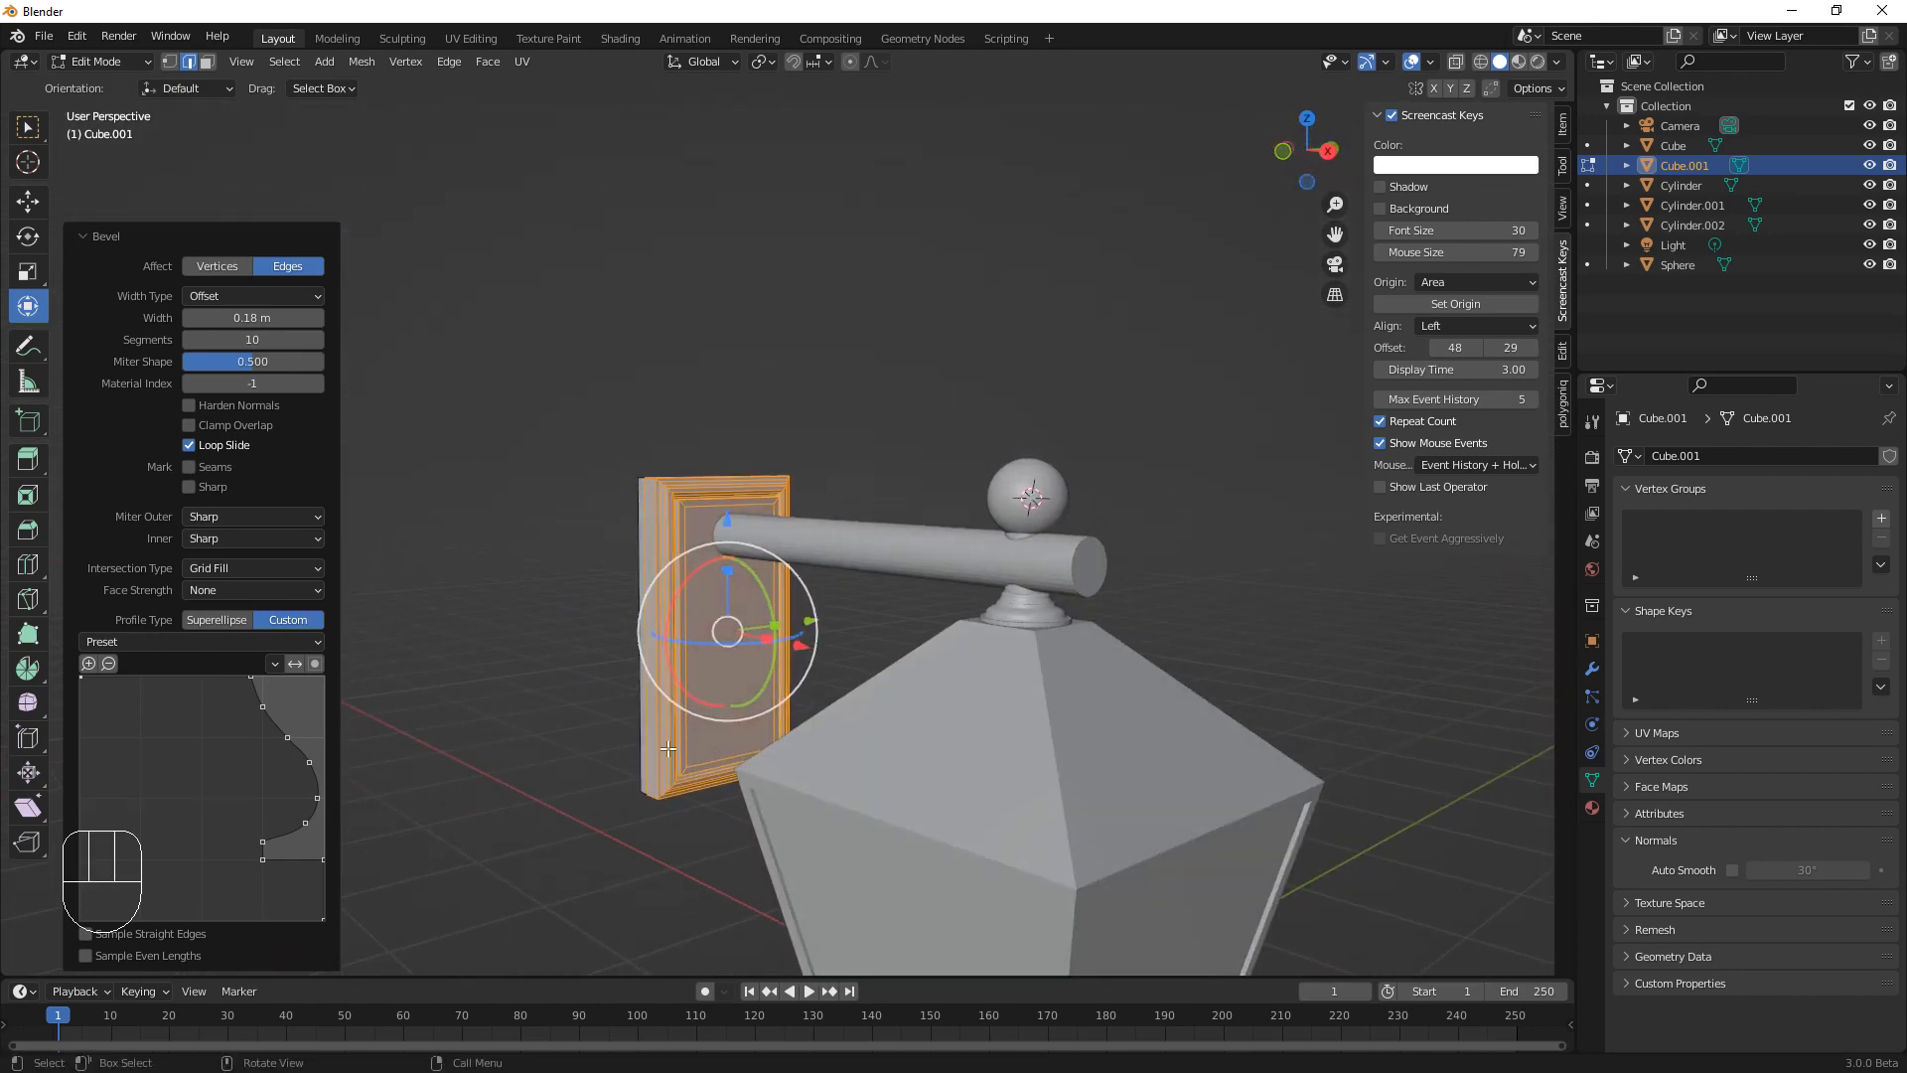
{"action": "key", "text": "Tab"}
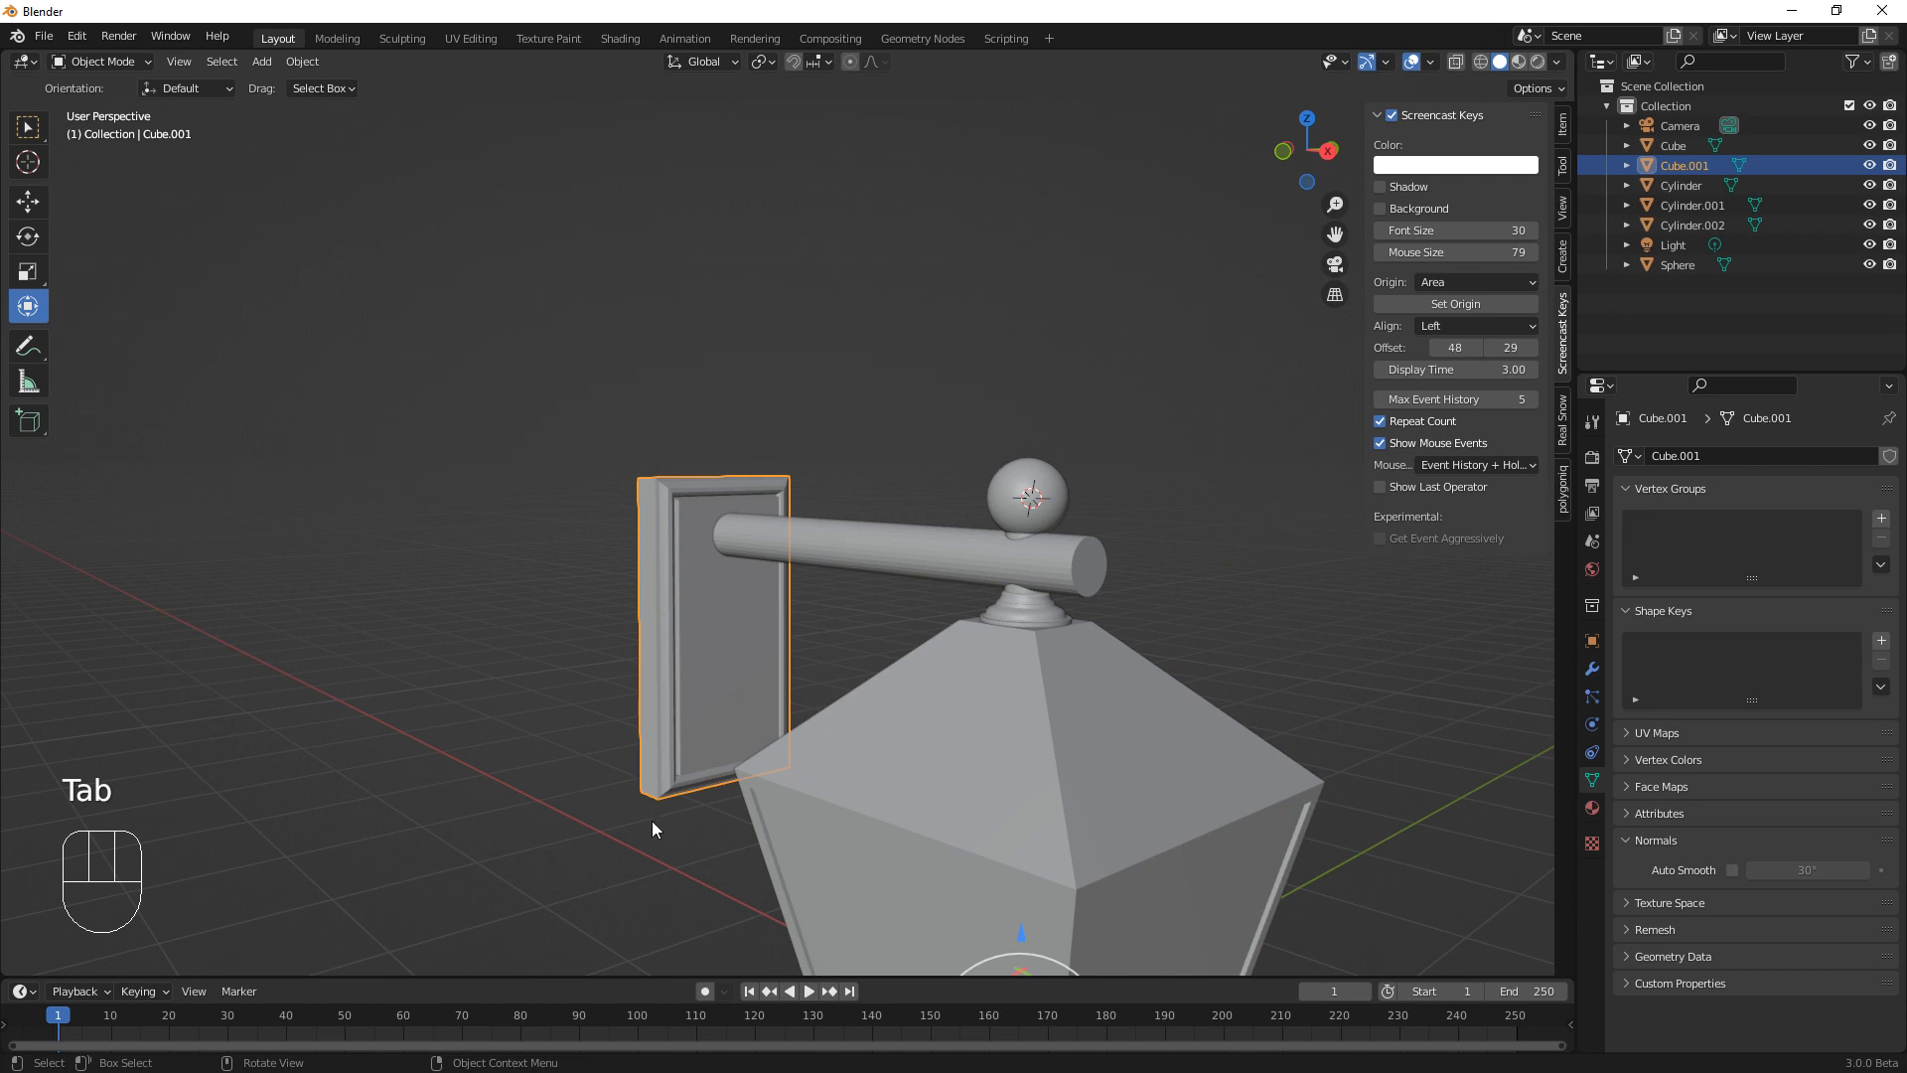
Create a new material on the wall plate and set its base color to black
{"action": "middle_click_drag", "start_coordinate": [833, 784], "coordinate": [928, 781]}
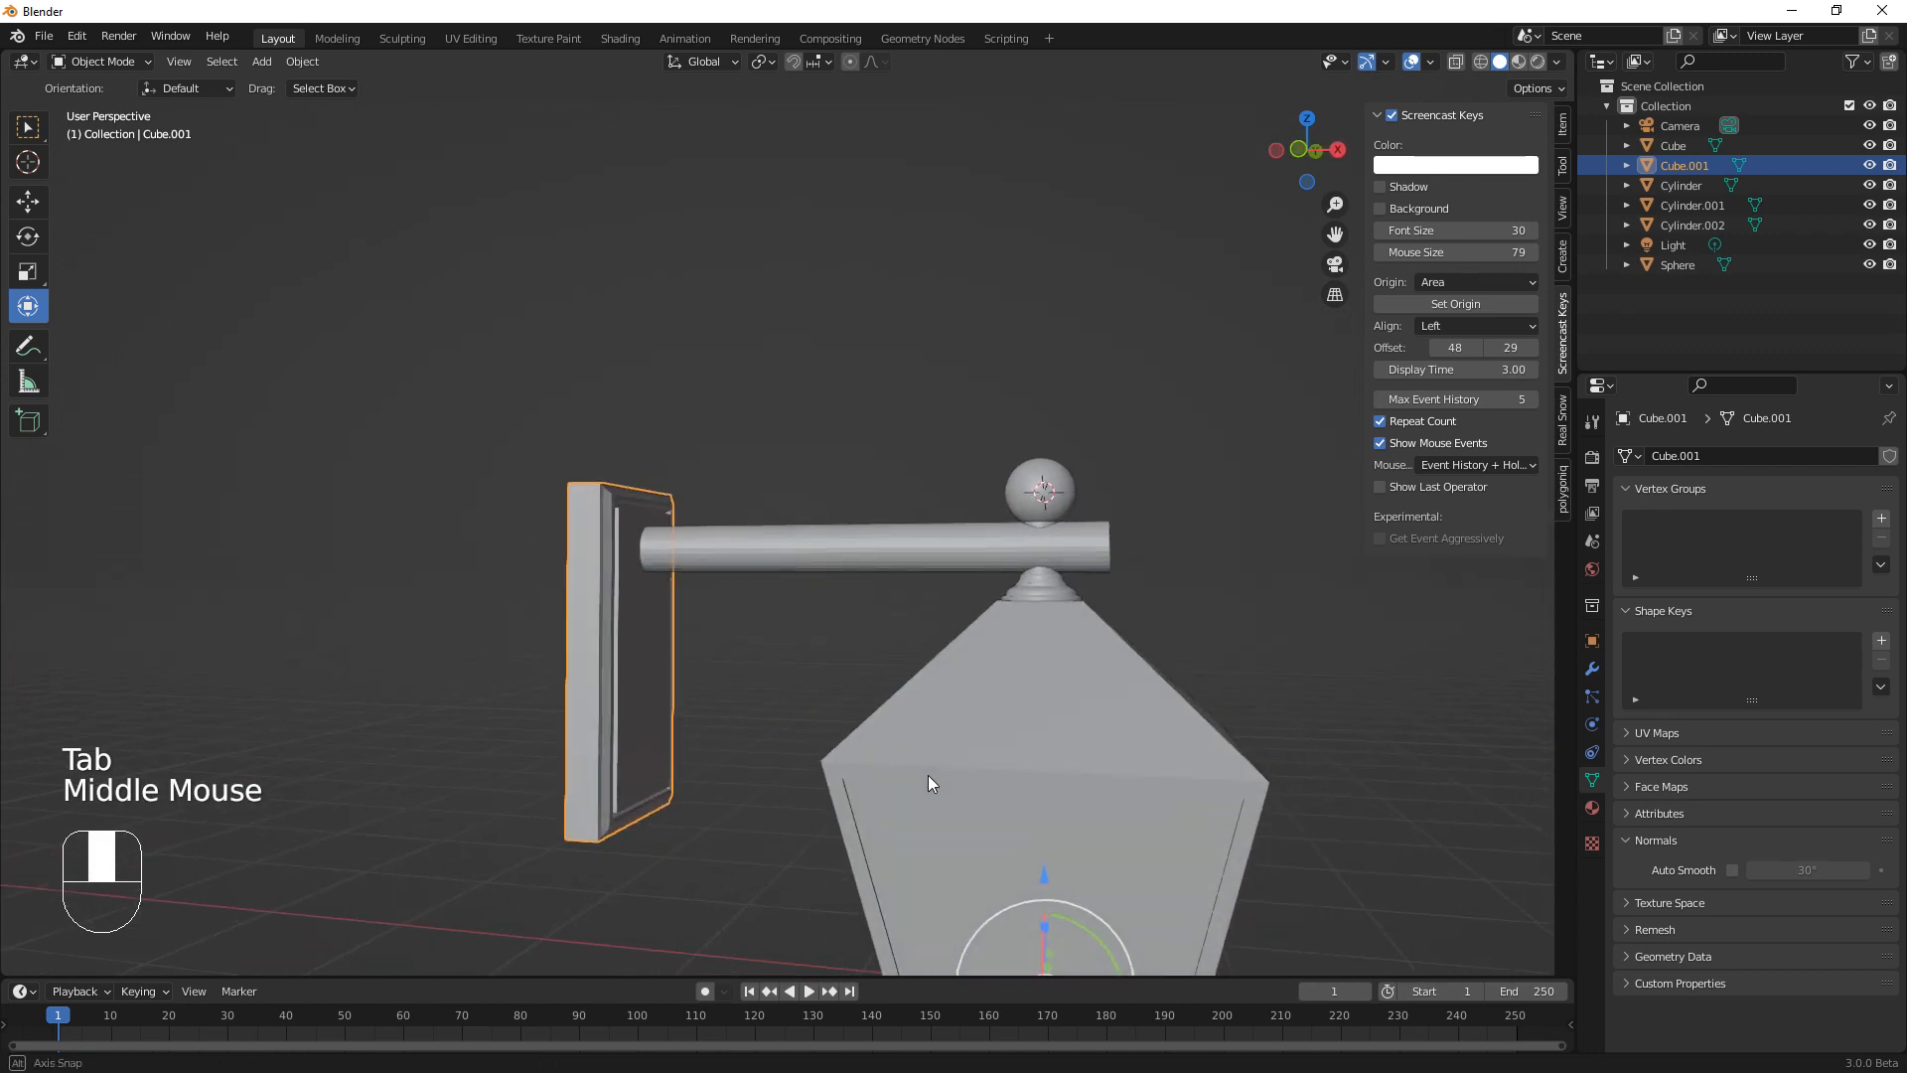
{"action": "scroll", "coordinate": [928, 775], "scroll_direction": "down", "scroll_amount": 2}
{"action": "mouse_move", "coordinate": [713, 540]}
{"action": "middle_mouse_down"}
{"action": "mouse_move", "coordinate": [757, 780]}
{"action": "mouse_move", "coordinate": [747, 658]}
{"action": "mouse_move", "coordinate": [801, 725]}
{"action": "mouse_move", "coordinate": [641, 516]}
{"action": "mouse_move", "coordinate": [720, 644]}
{"action": "mouse_move", "coordinate": [721, 542]}
{"action": "middle_mouse_up"}
{"action": "scroll", "coordinate": [1012, 745], "scroll_direction": "down", "scroll_amount": 2}
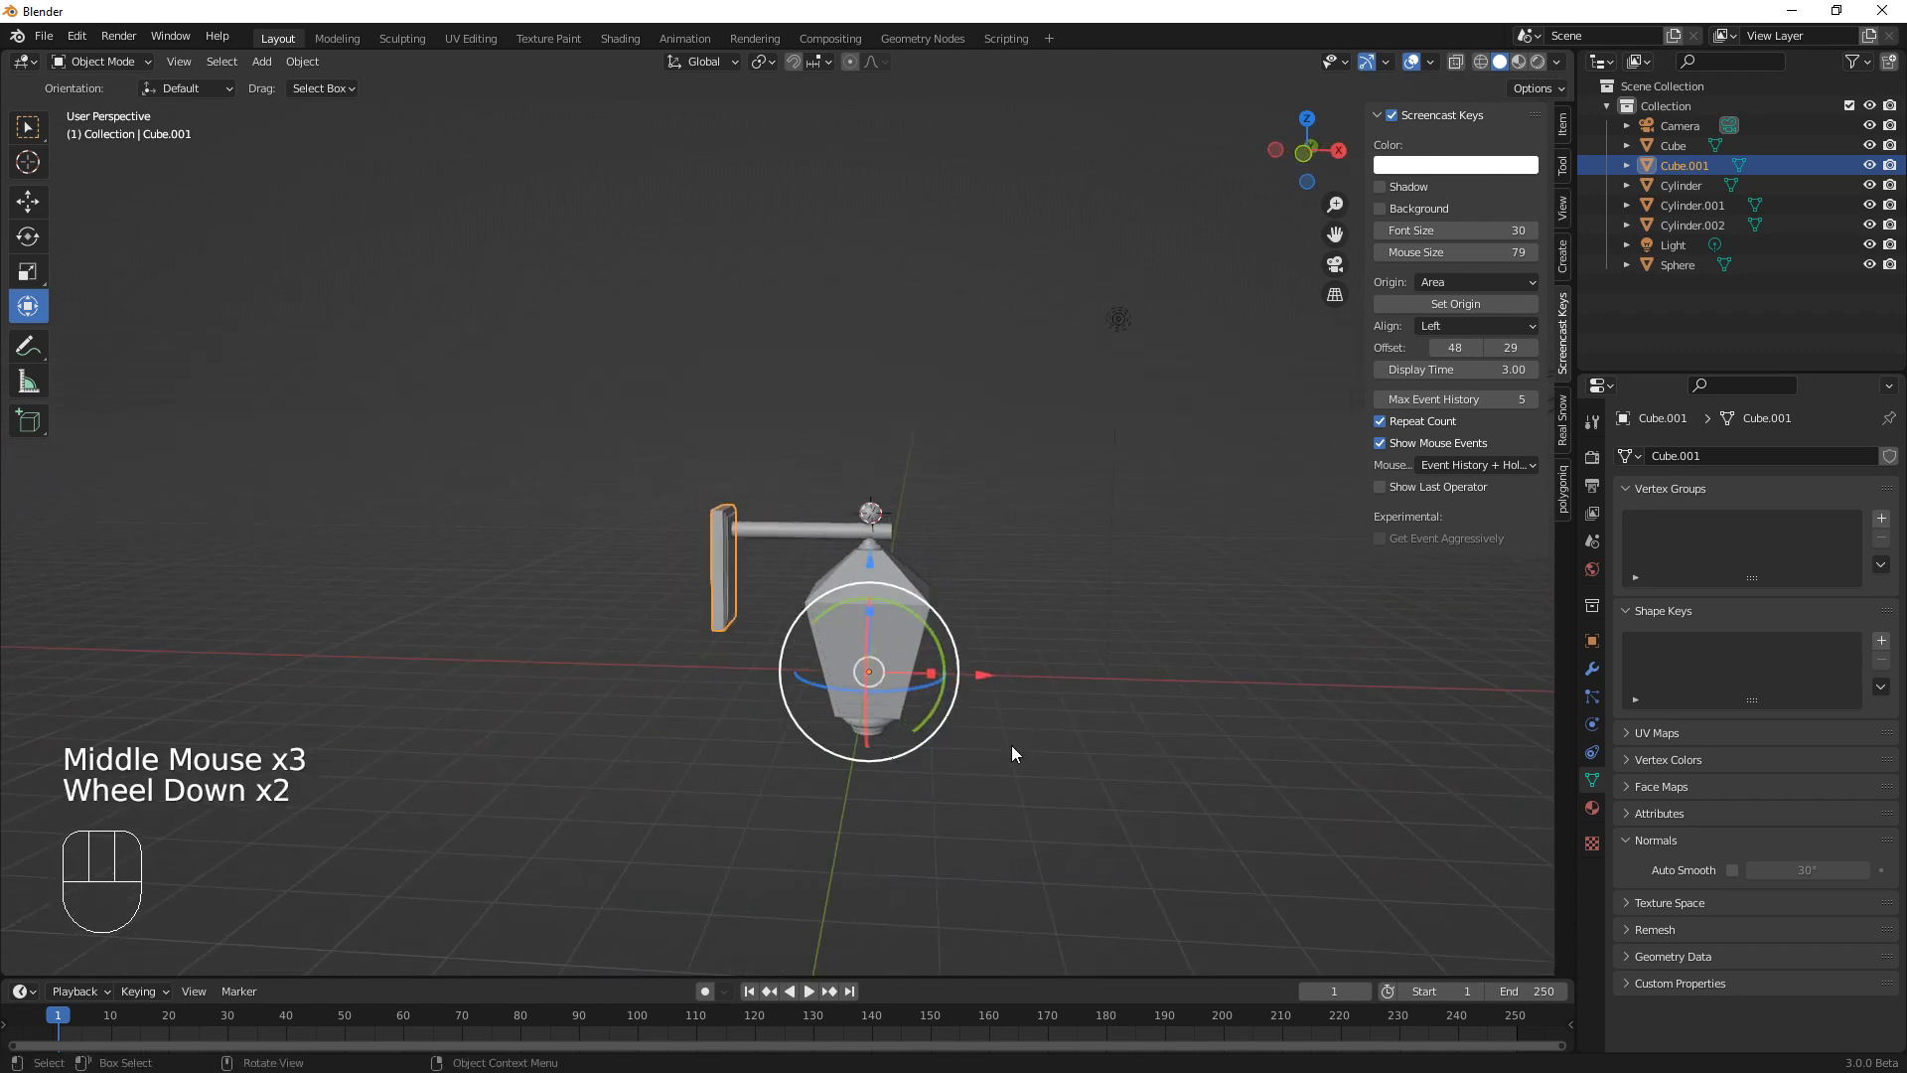
{"action": "middle_click_drag", "start_coordinate": [1011, 745], "coordinate": [636, 547]}
{"action": "scroll", "coordinate": [914, 739], "scroll_direction": "up", "scroll_amount": 3}
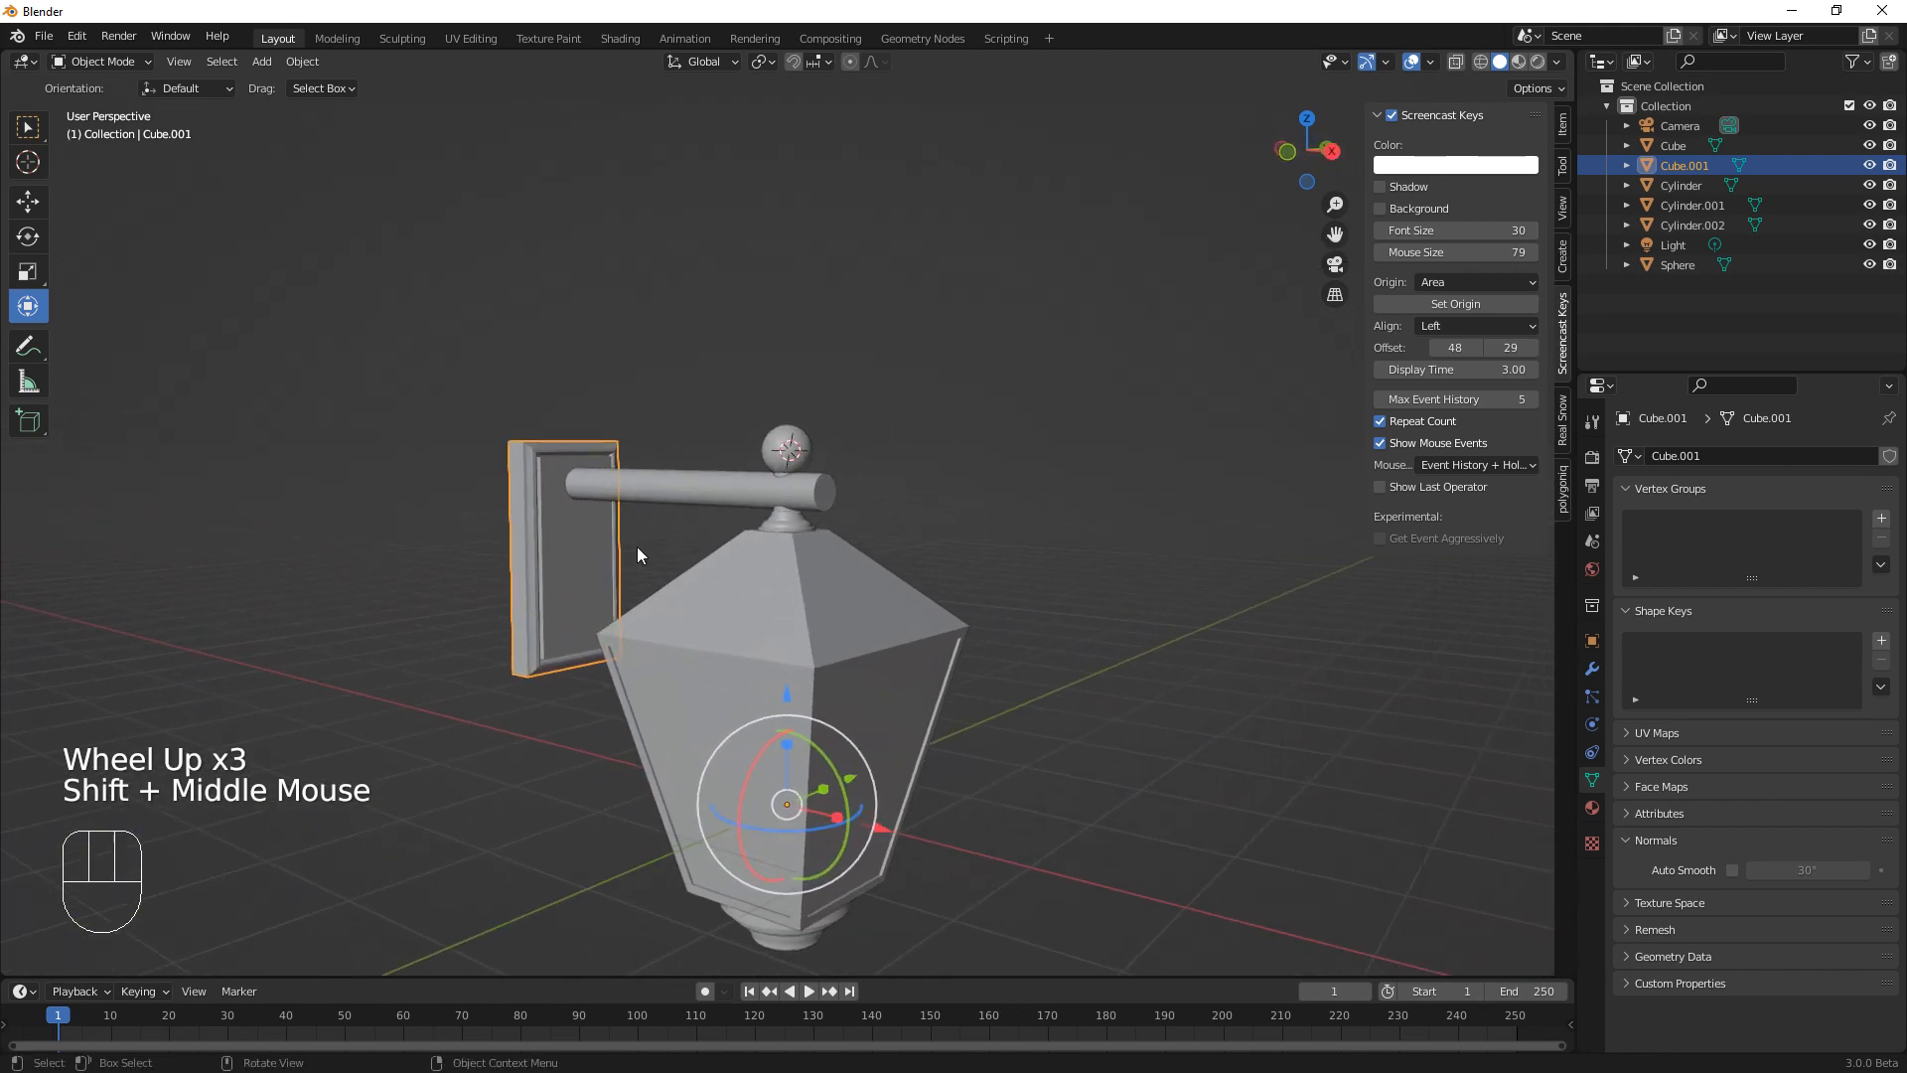
{"action": "left_click", "coordinate": [604, 563]}
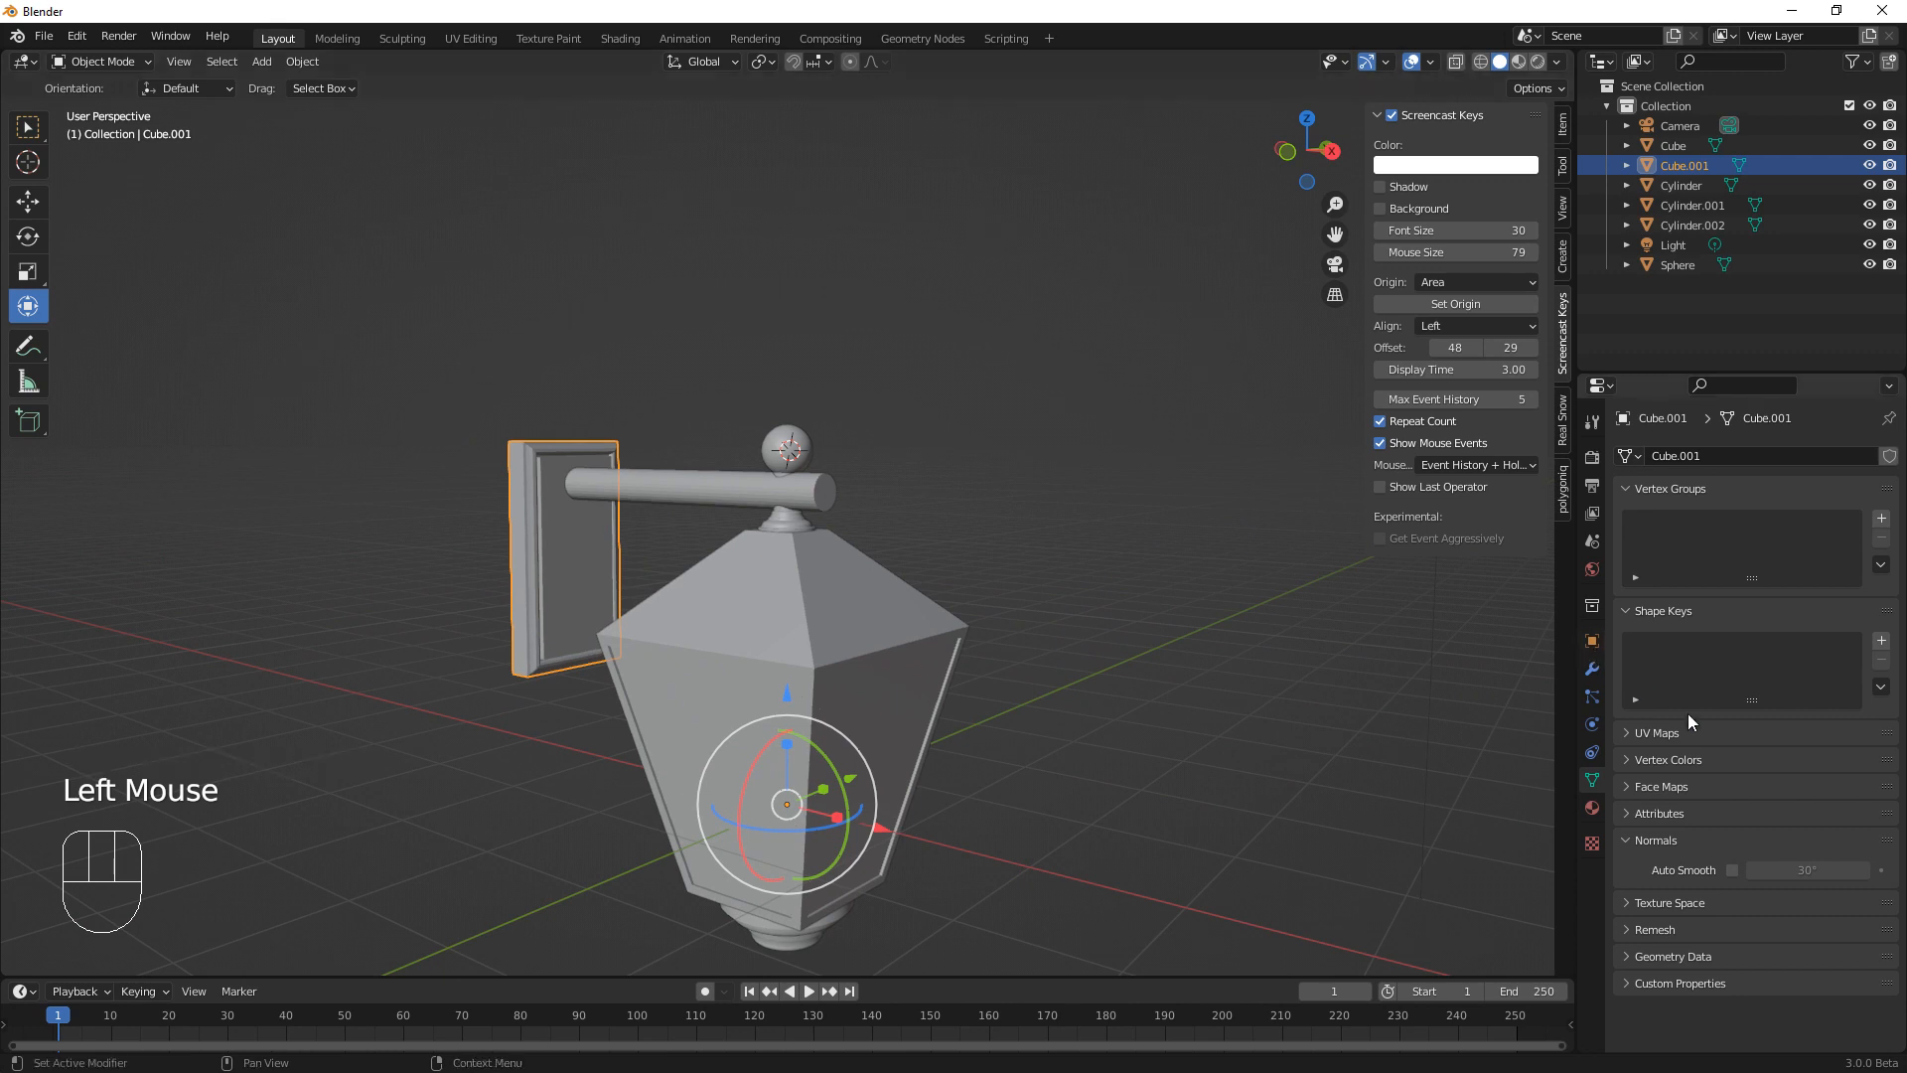
{"action": "left_click", "coordinate": [1592, 808]}
{"action": "left_click", "coordinate": [1778, 541]}
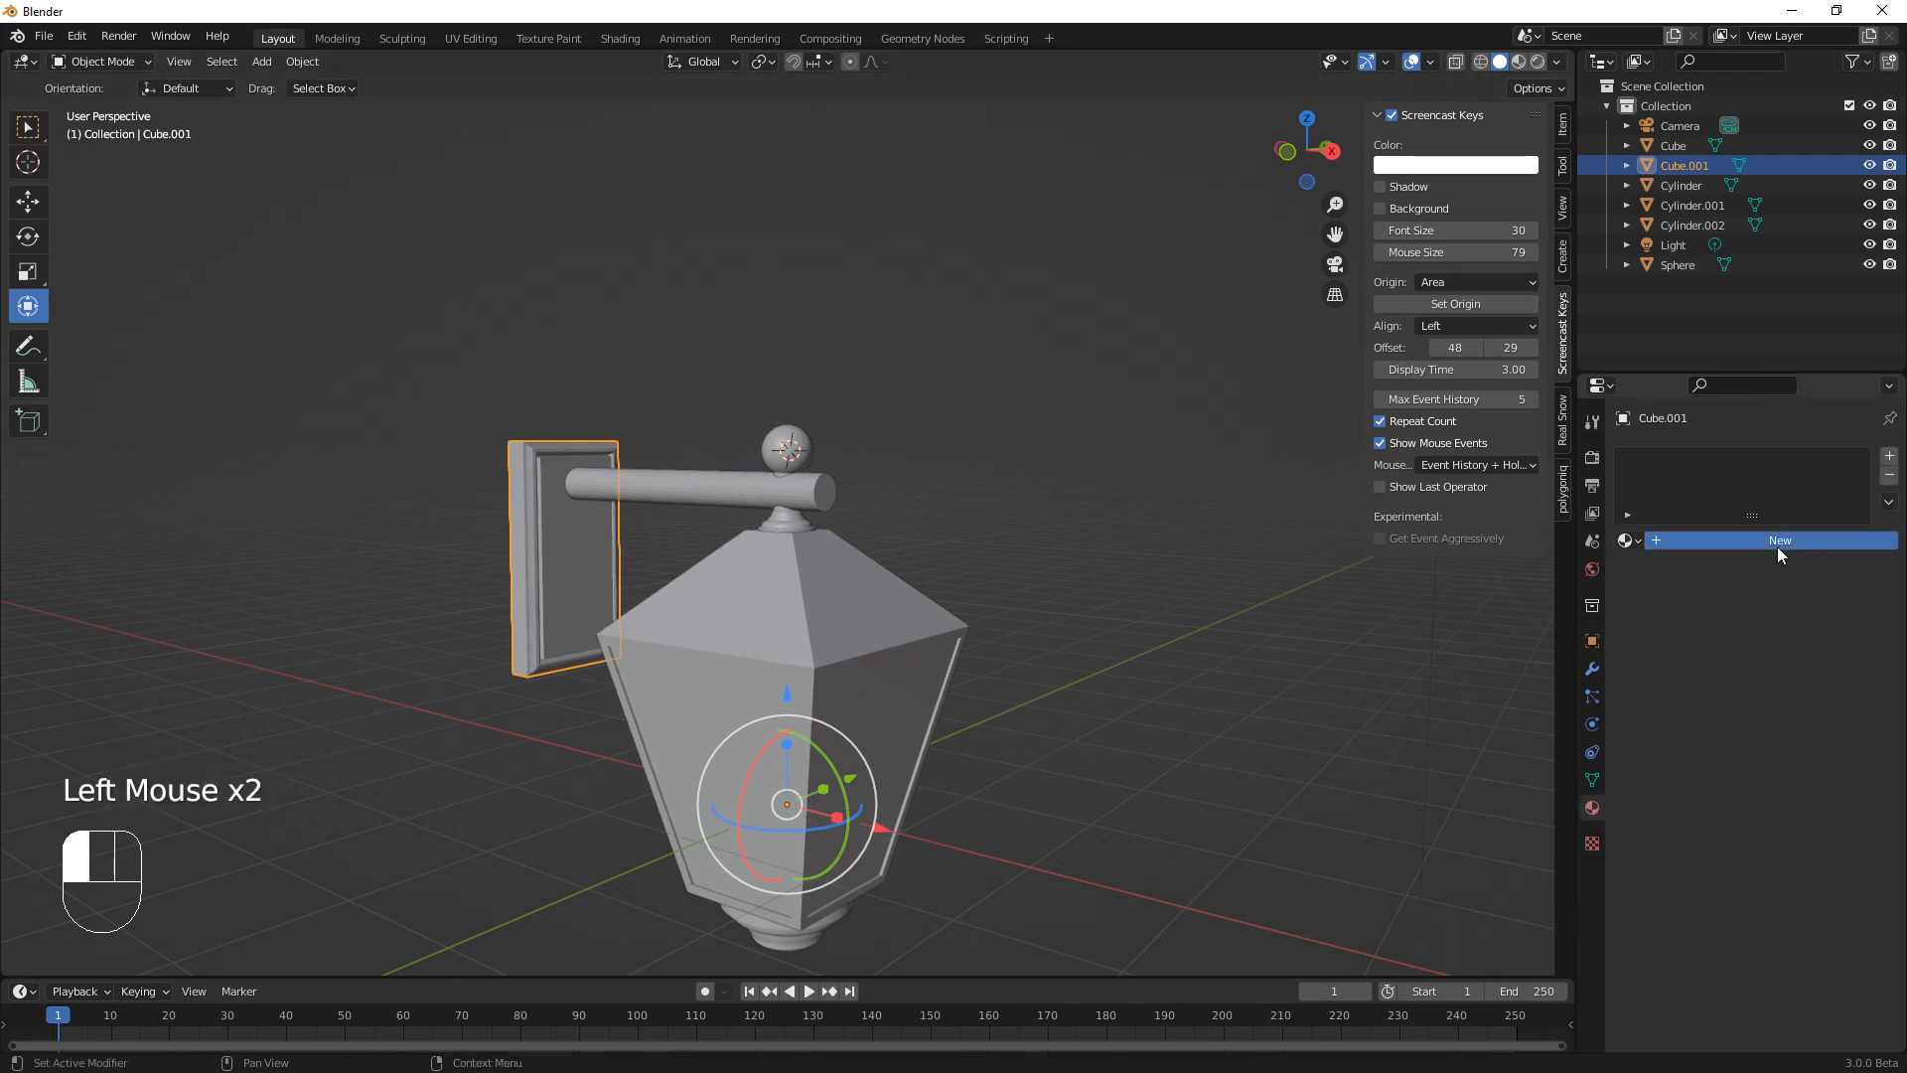
{"action": "left_click", "coordinate": [1794, 713]}
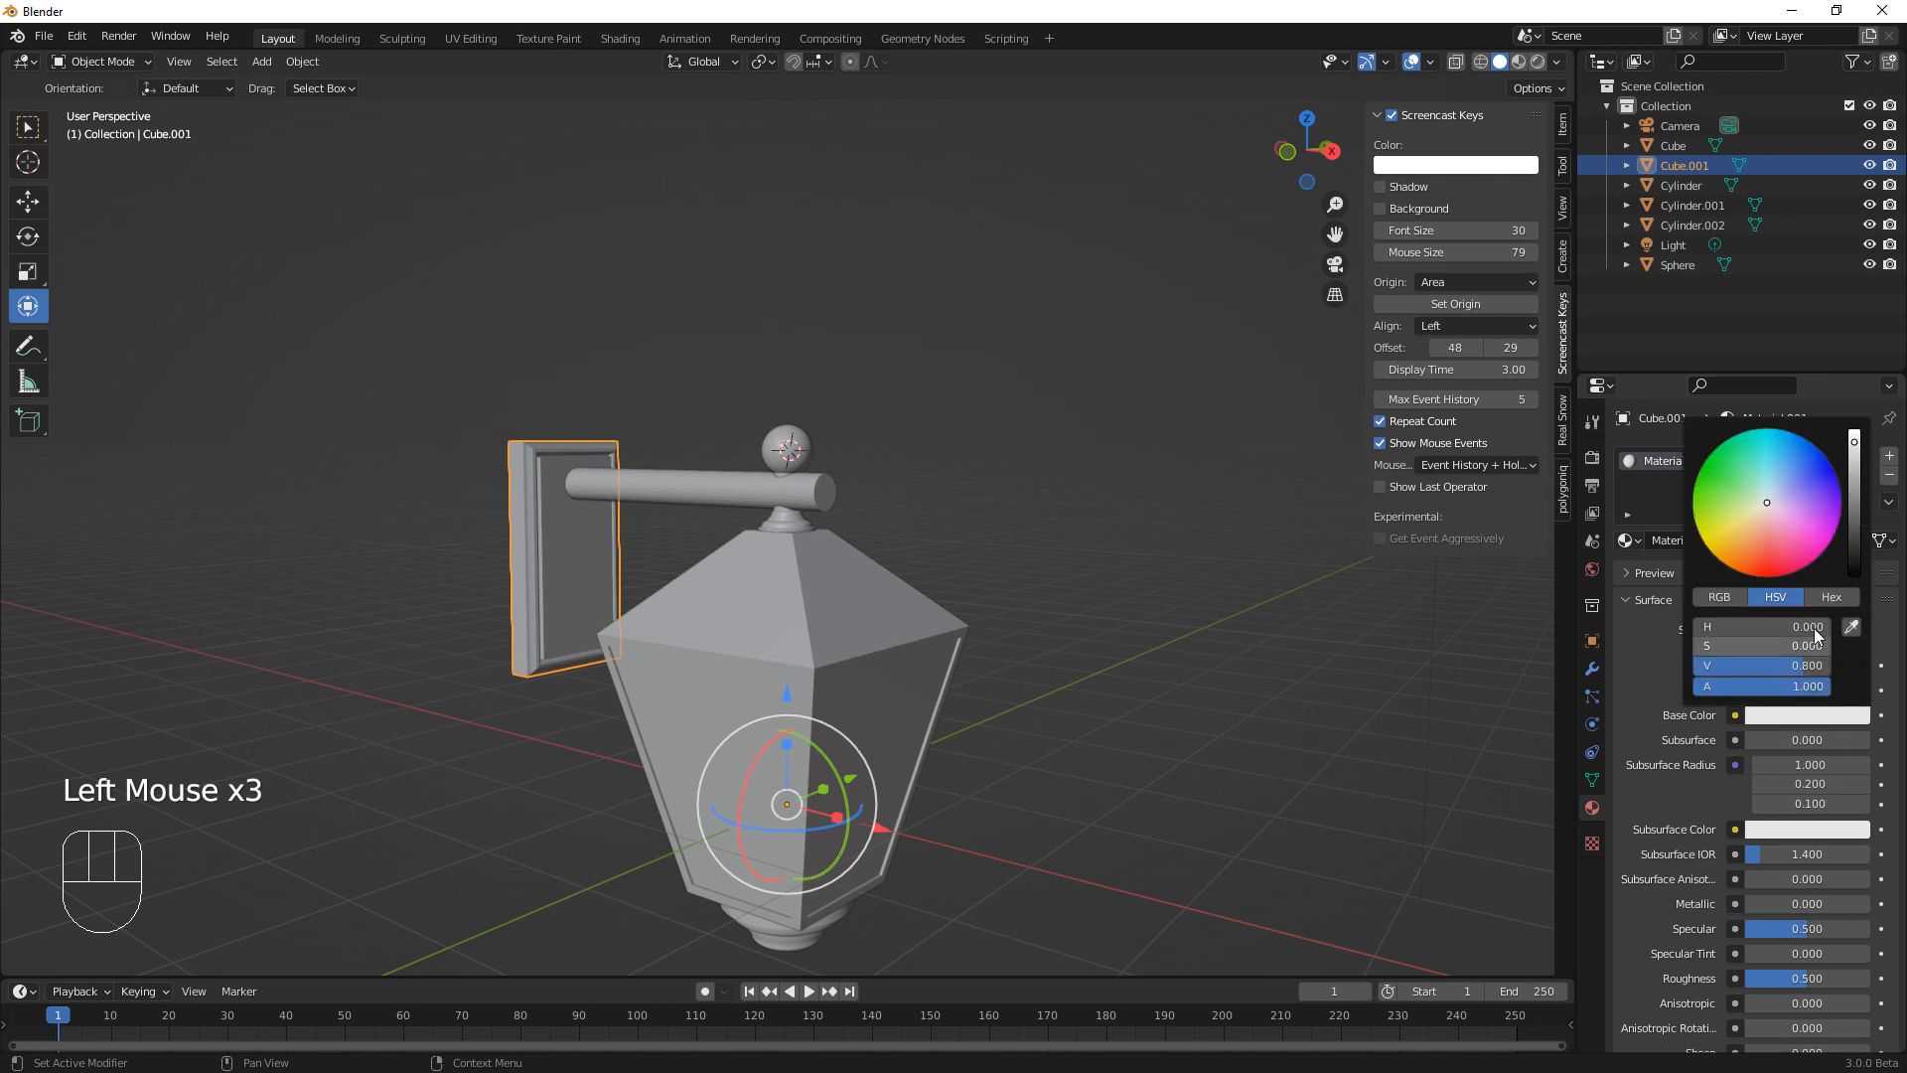
{"action": "left_click_drag", "start_coordinate": [1856, 523], "coordinate": [1854, 577]}
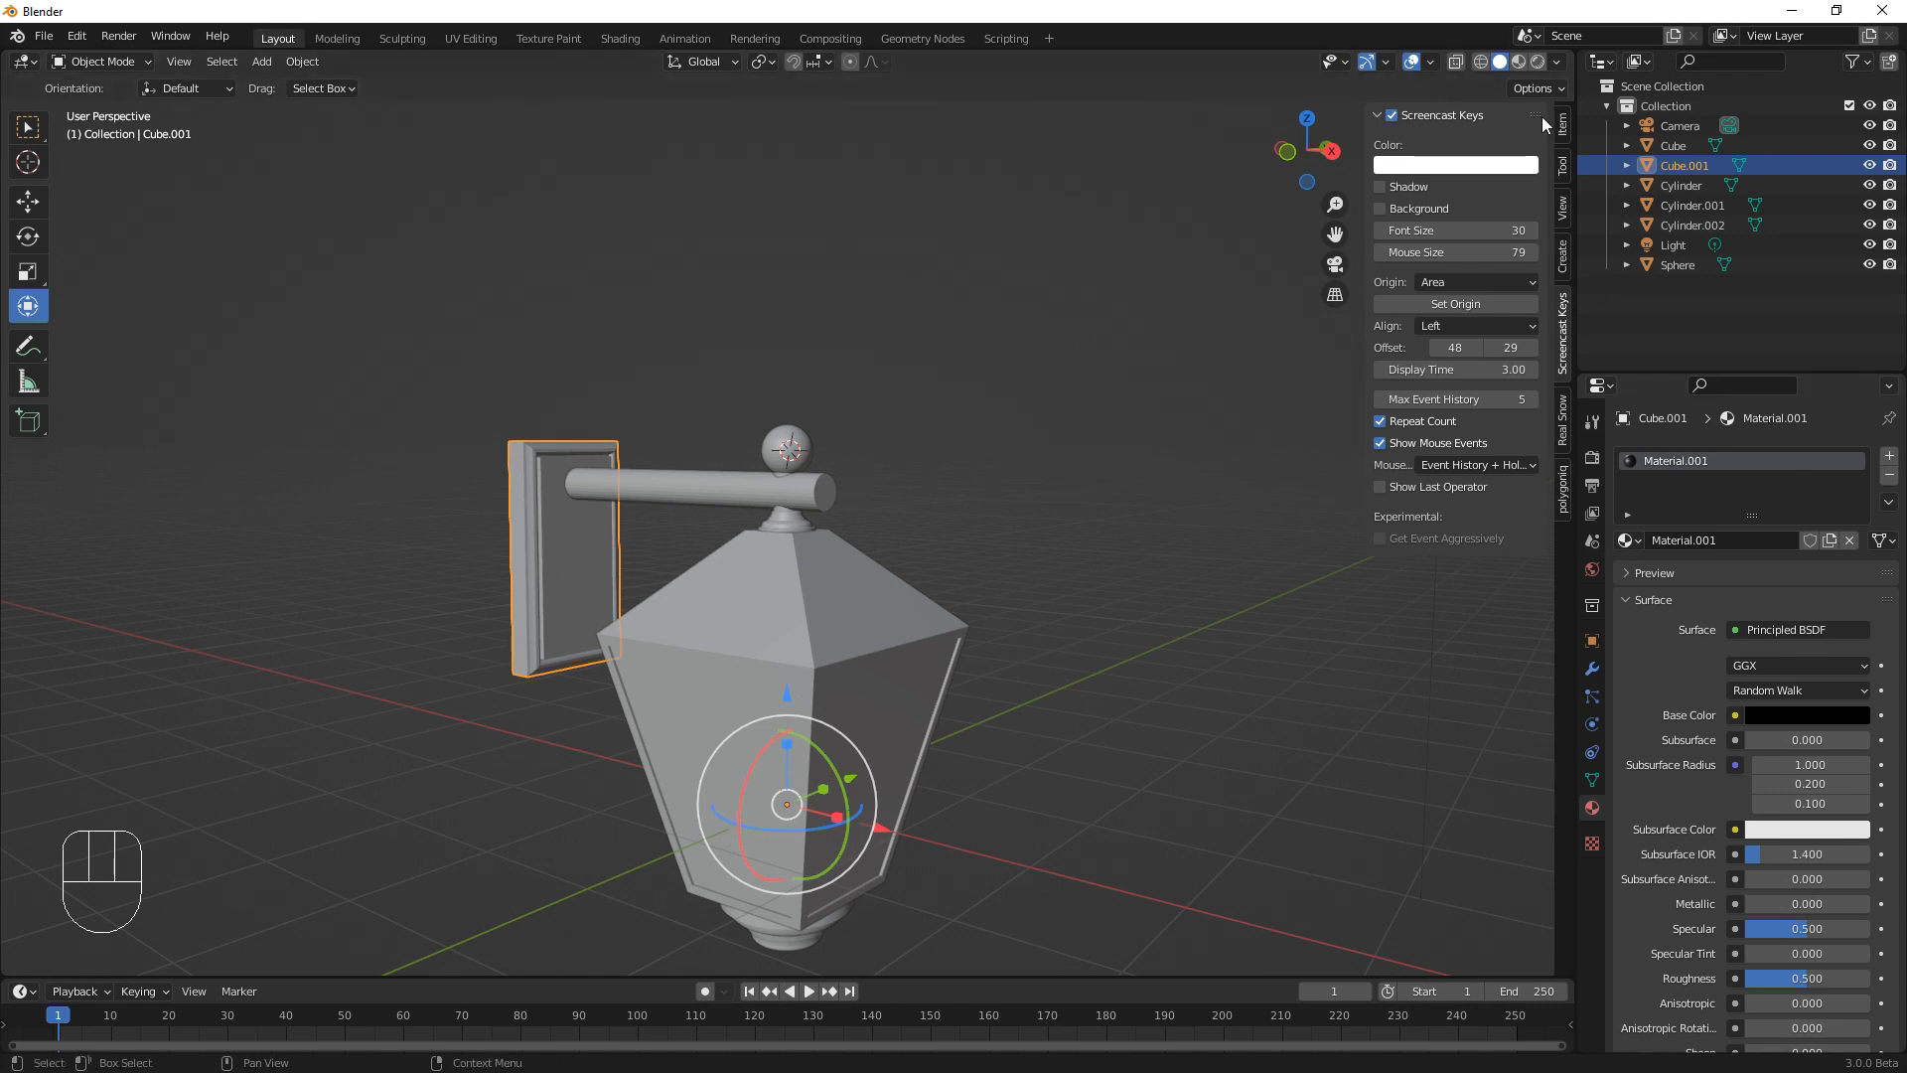
Preview materials in the viewport and apply the plate's black material to the bar, sphere, post, lantern body and molded base
{"action": "left_click", "coordinate": [1518, 64]}
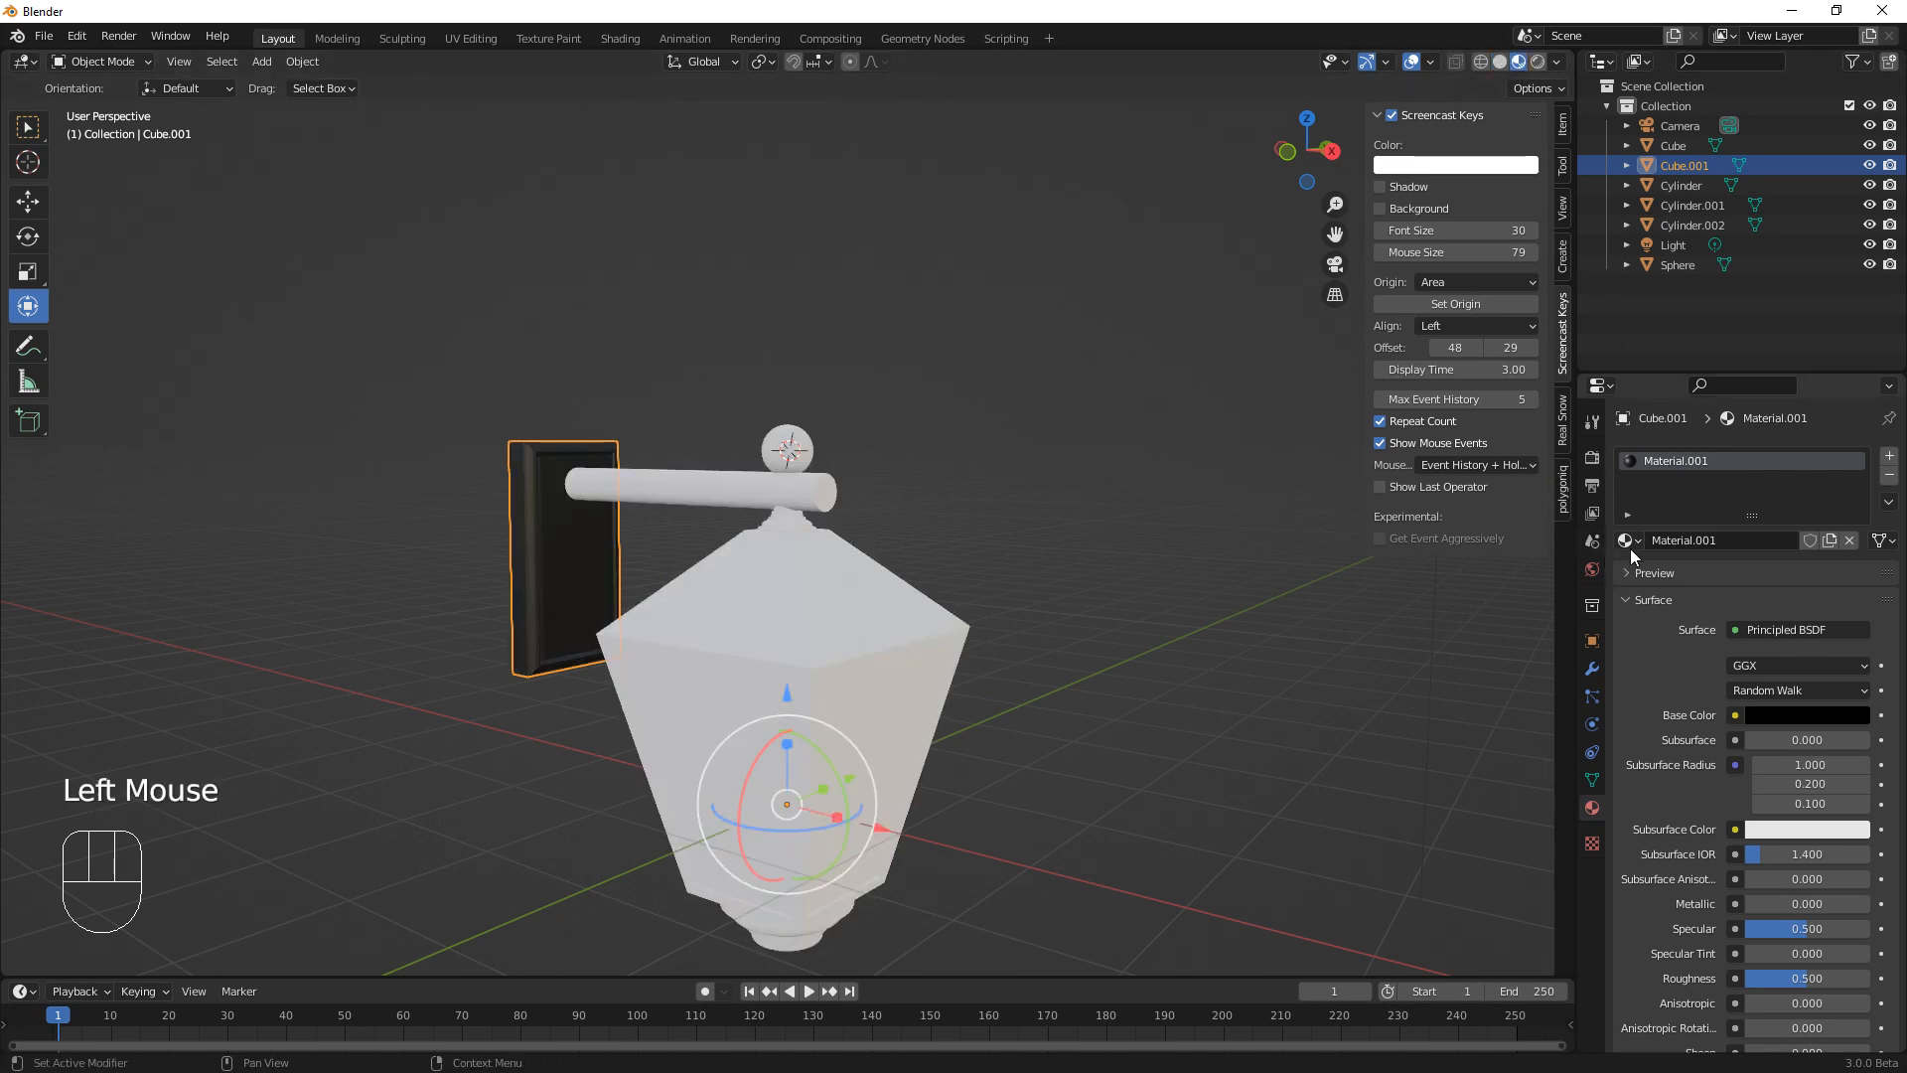
{"action": "left_click_drag", "start_coordinate": [1627, 545], "coordinate": [785, 490]}
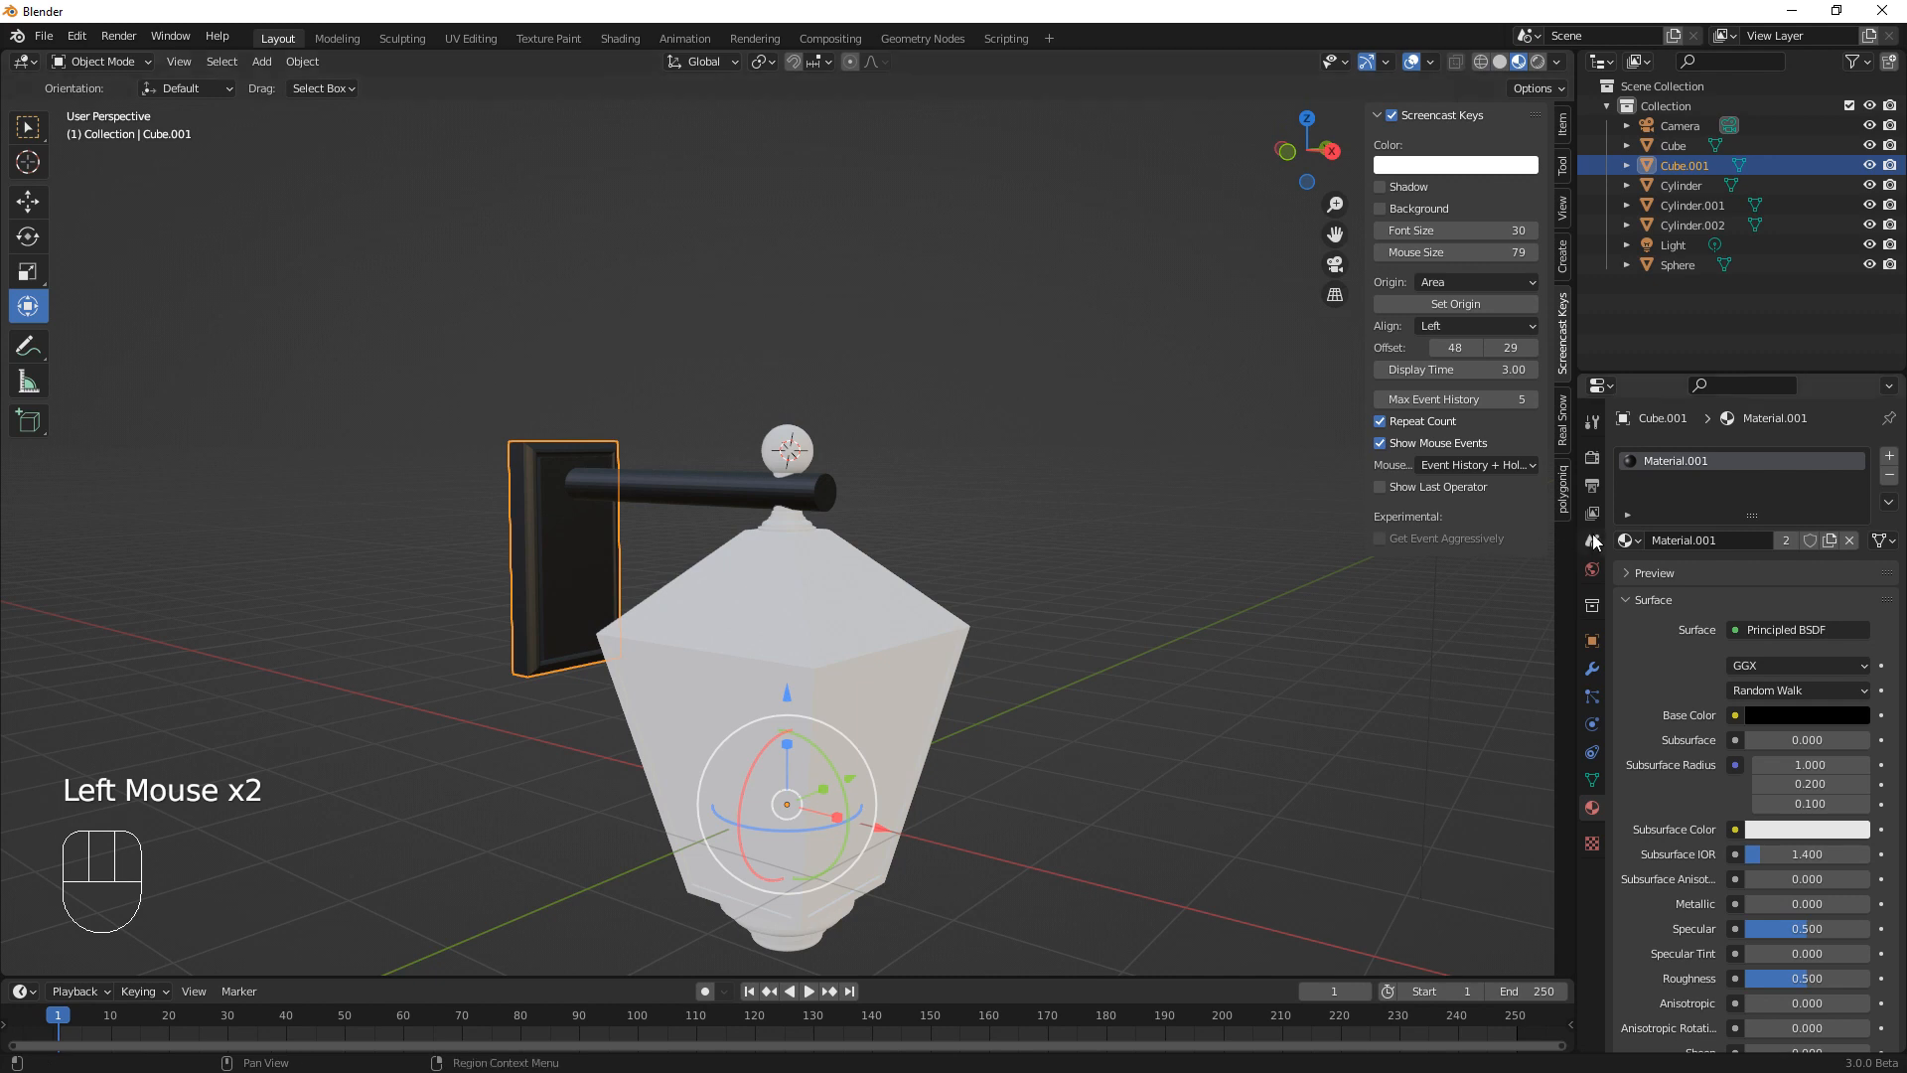
{"action": "left_click_drag", "start_coordinate": [1627, 545], "coordinate": [790, 450]}
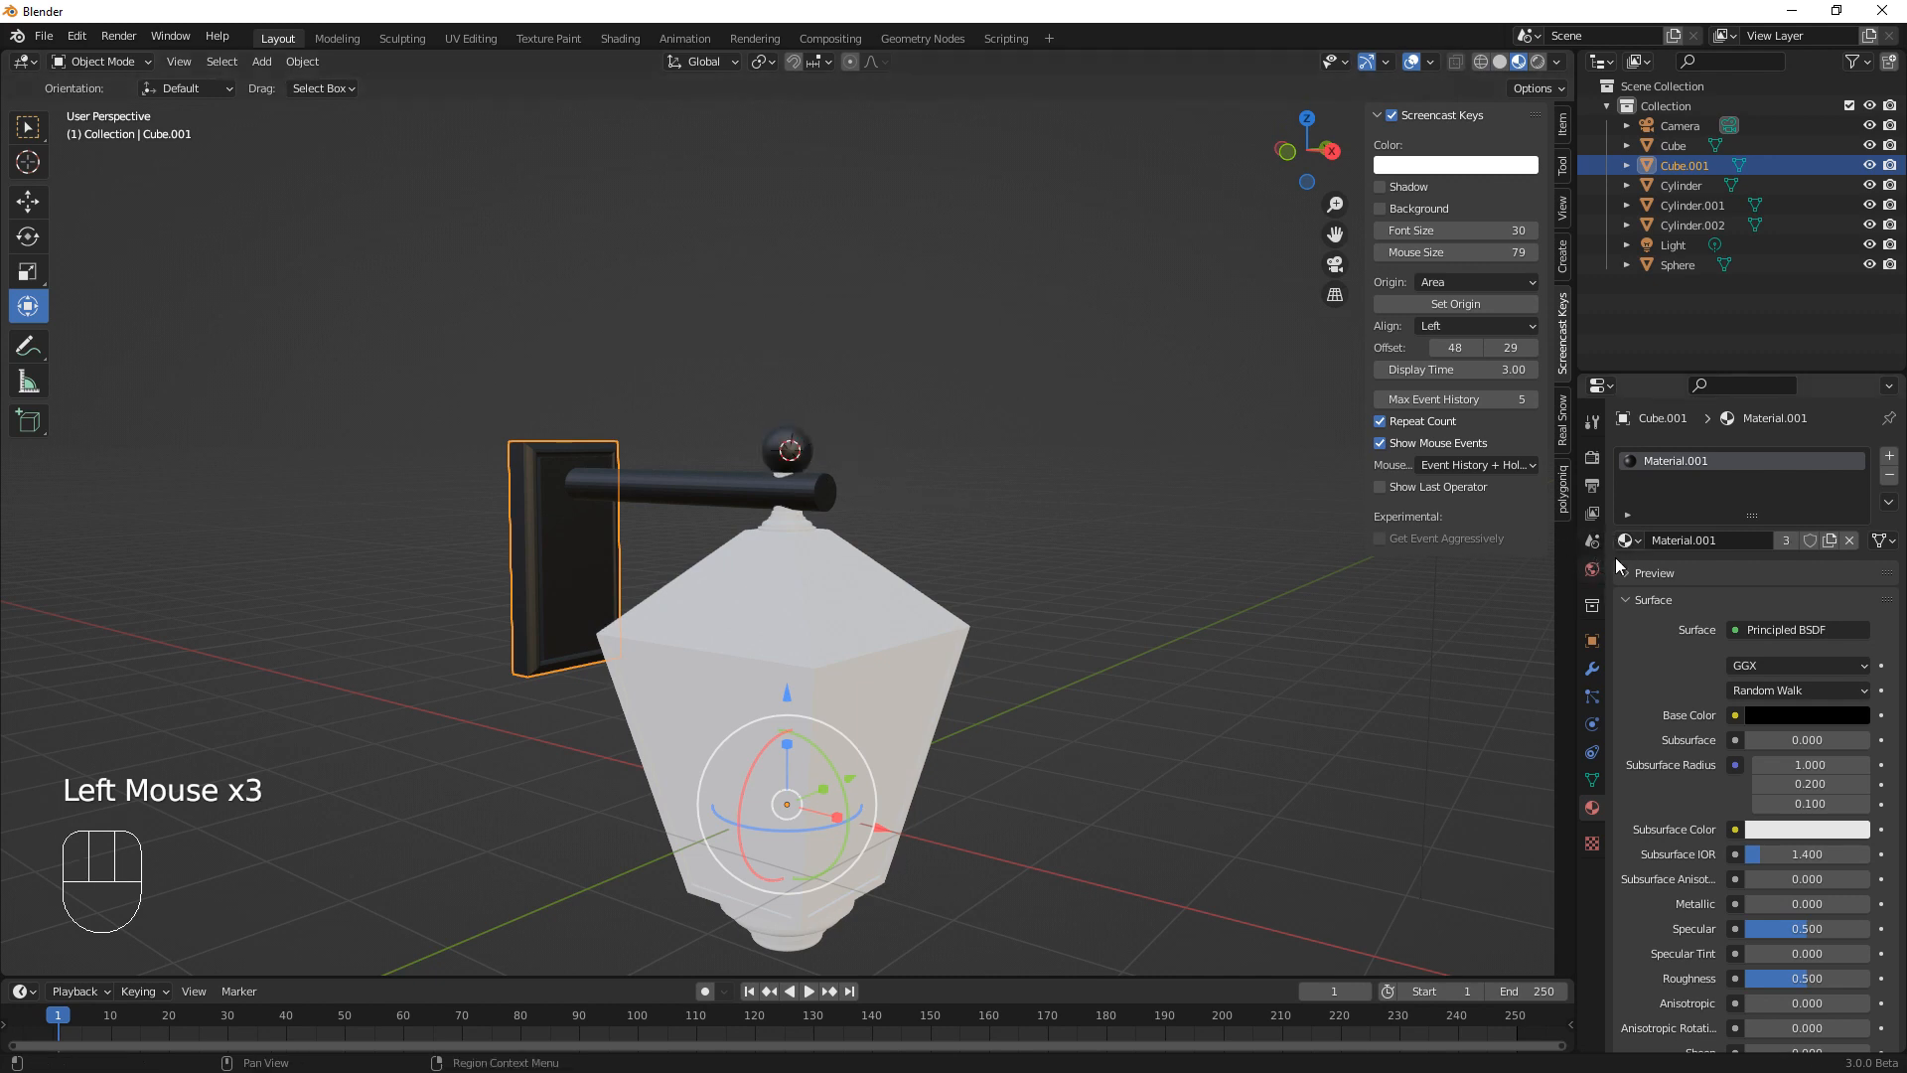
{"action": "left_click_drag", "start_coordinate": [1627, 545], "coordinate": [878, 522]}
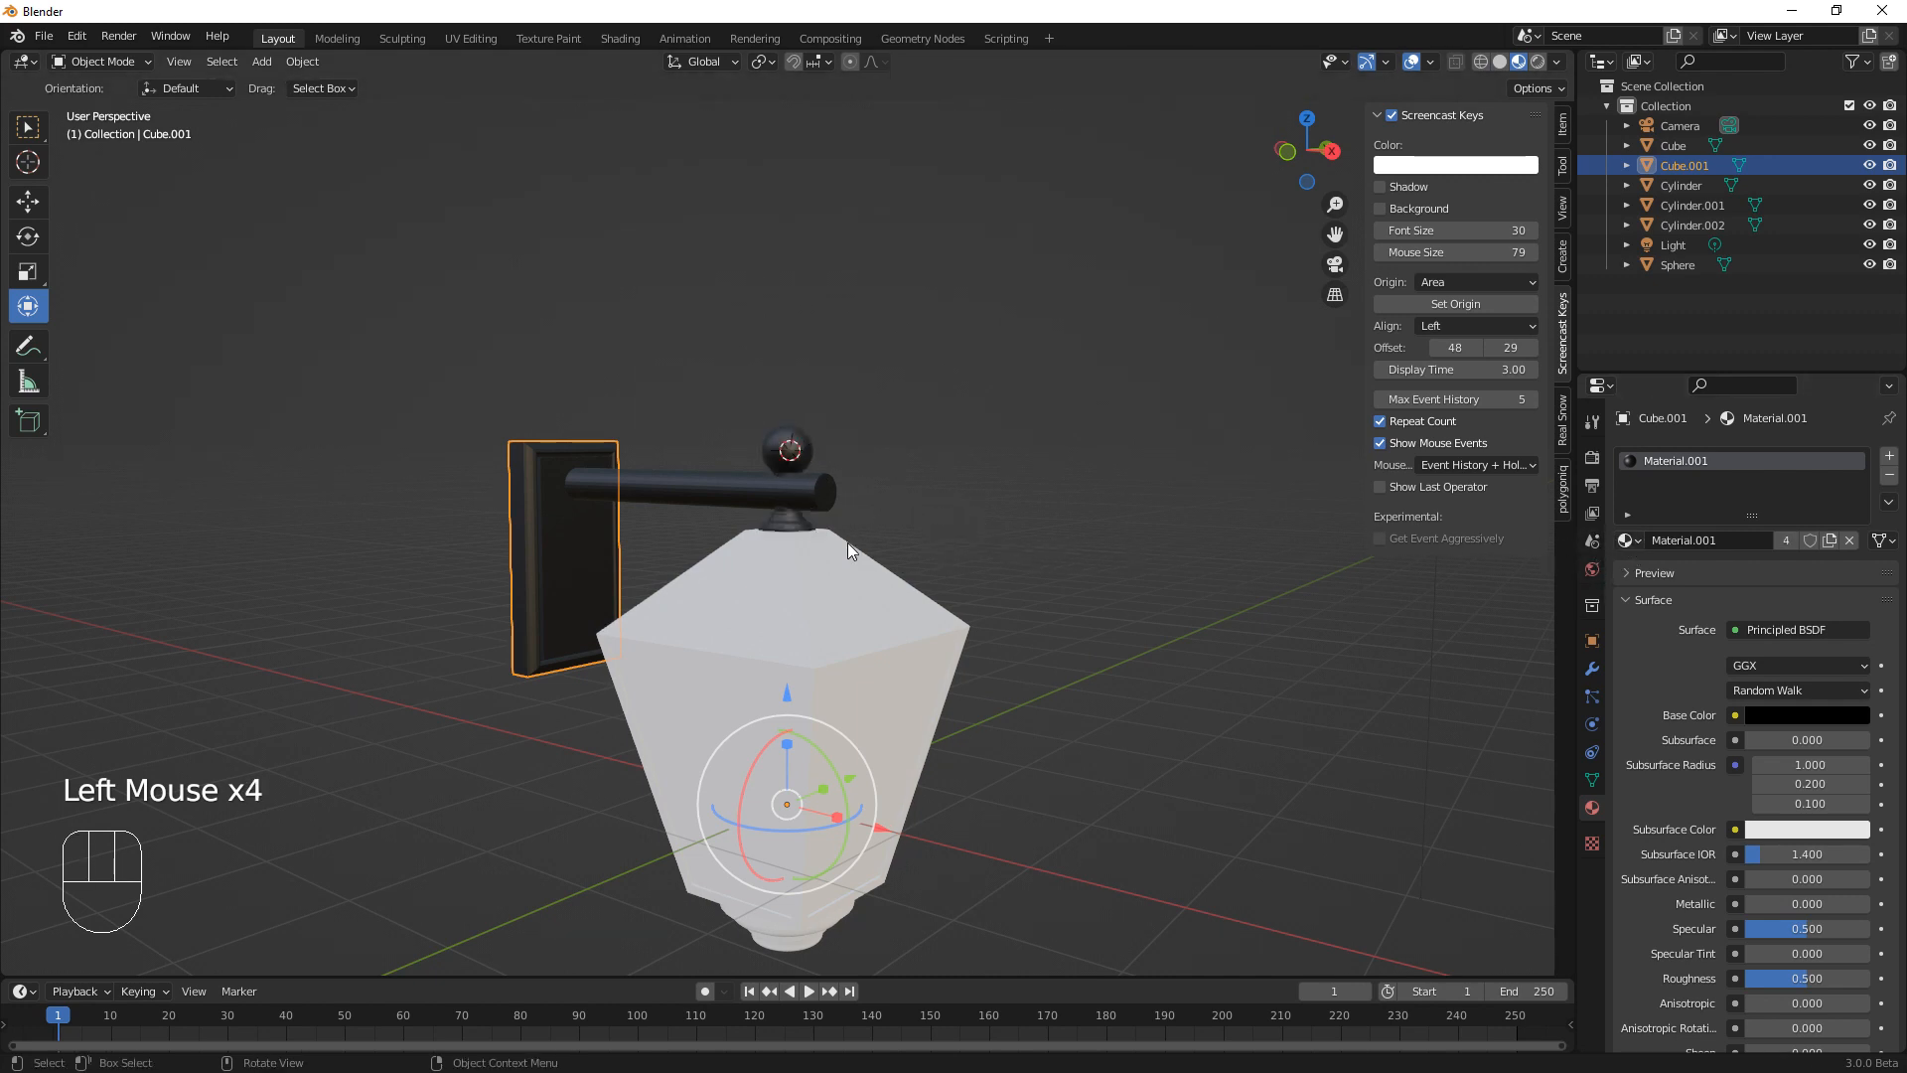
{"action": "left_click_drag", "start_coordinate": [1625, 541], "coordinate": [817, 602]}
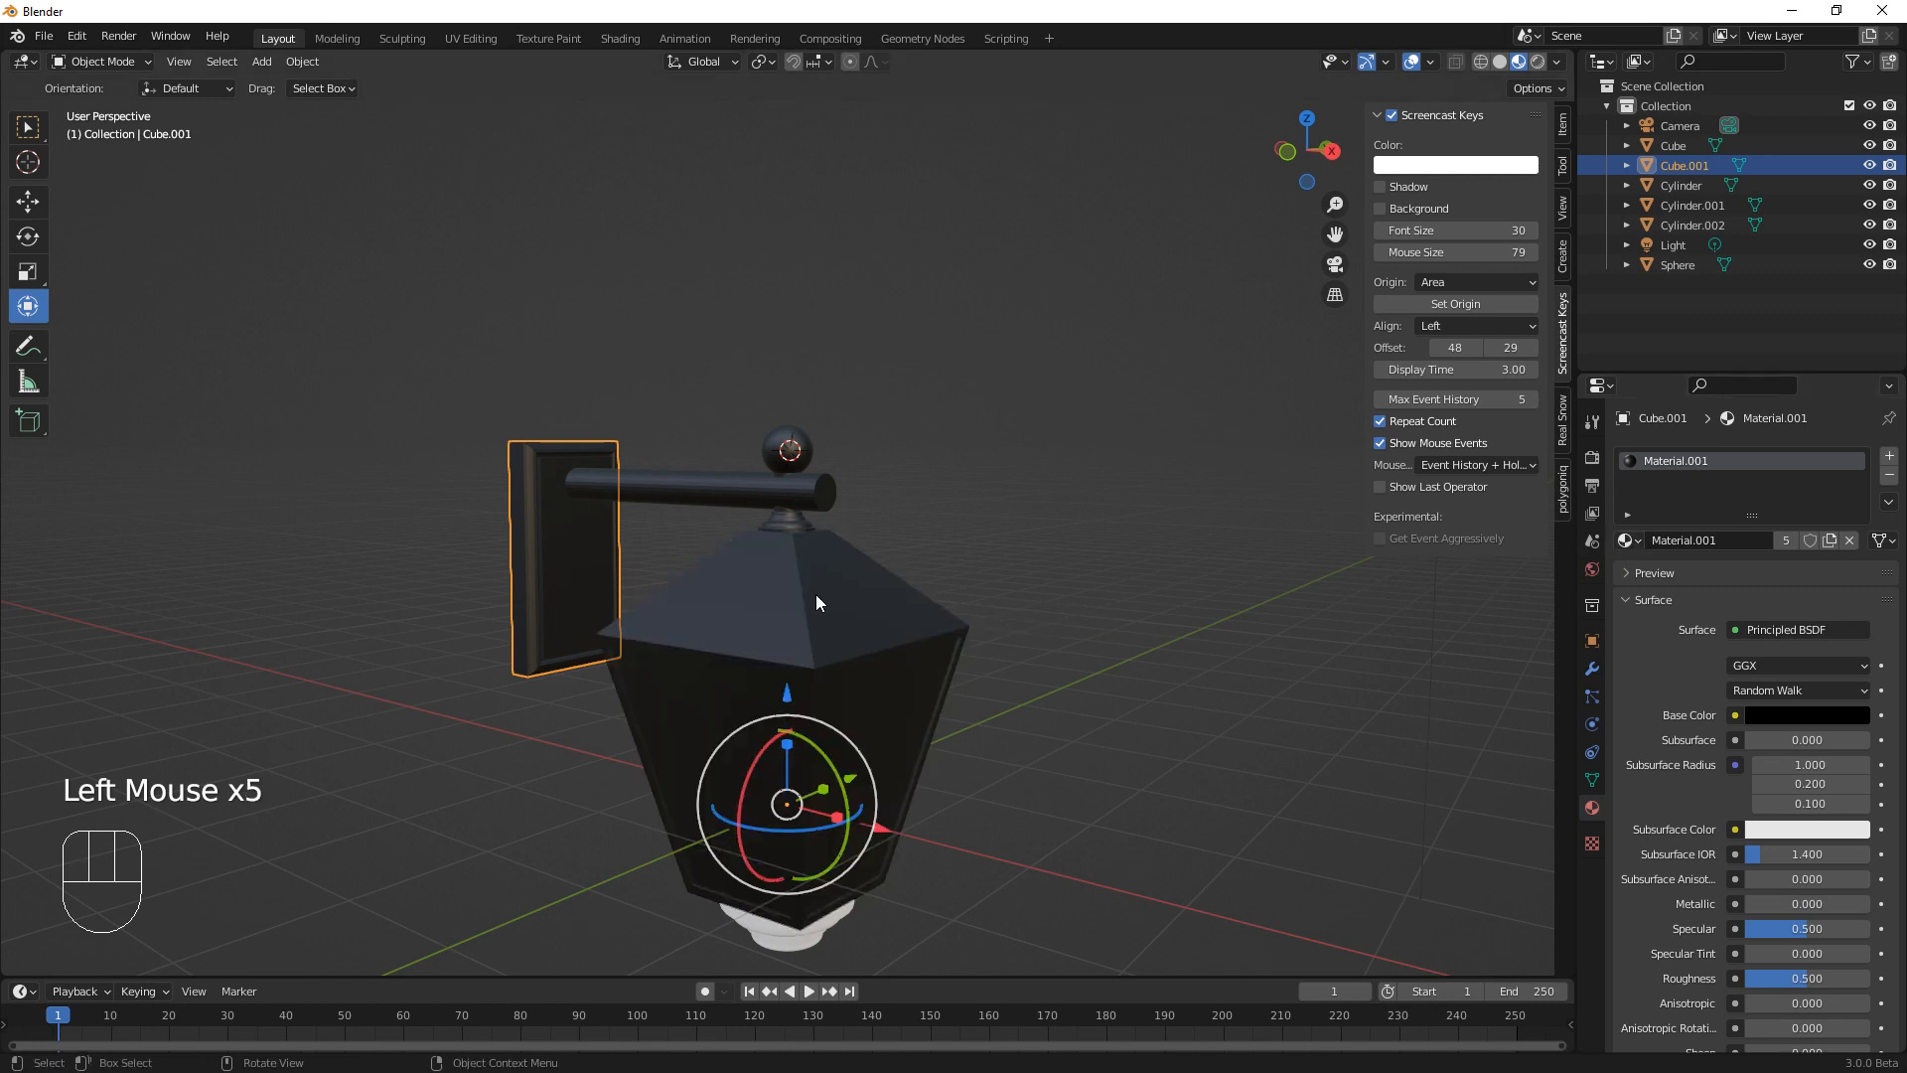
{"action": "middle_click_drag", "start_coordinate": [1093, 813], "coordinate": [1120, 693], "text": "shift"}
{"action": "middle_click_drag", "start_coordinate": [1090, 742], "coordinate": [1091, 719]}
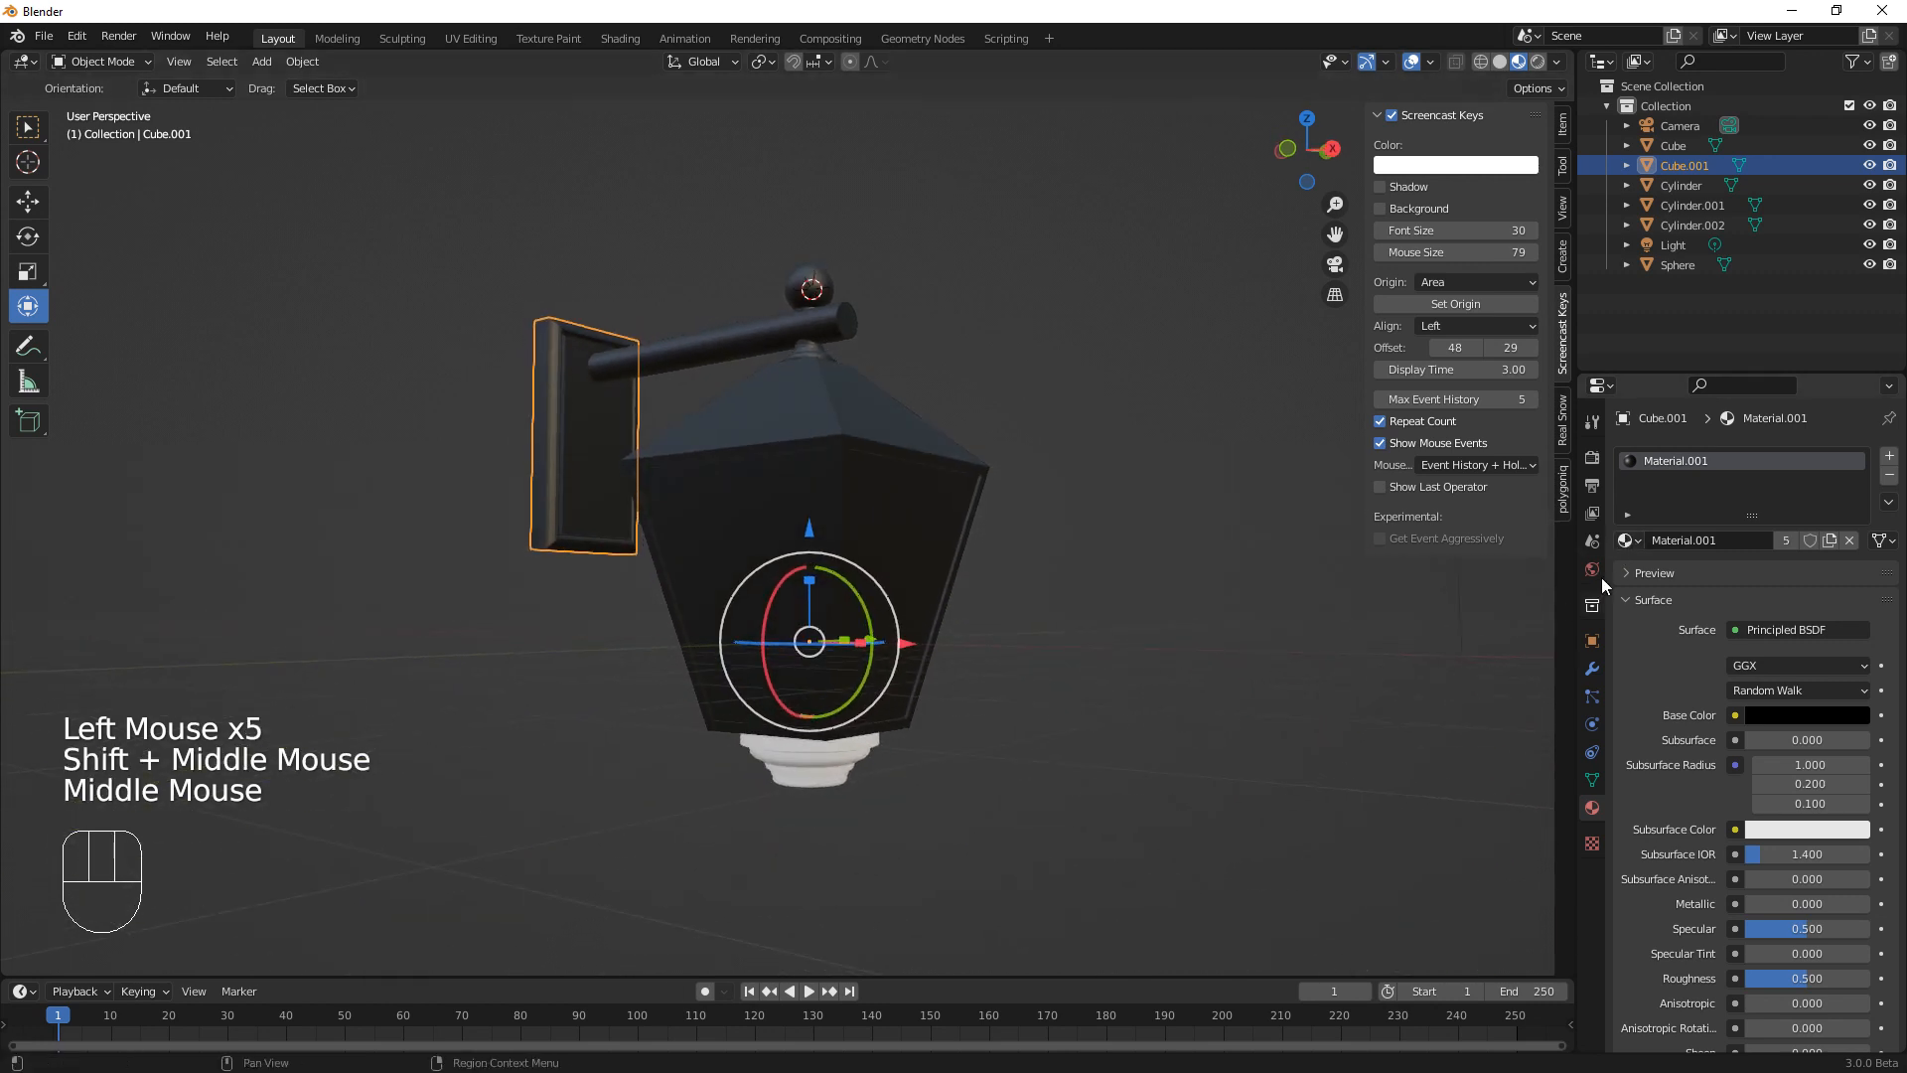
{"action": "left_click_drag", "start_coordinate": [1628, 541], "coordinate": [856, 763]}
Enter Edit Mode on the lantern body and select its four inset panel faces in face selection mode
{"action": "middle_click_drag", "start_coordinate": [884, 767], "coordinate": [1087, 811]}
{"action": "left_click", "coordinate": [880, 586]}
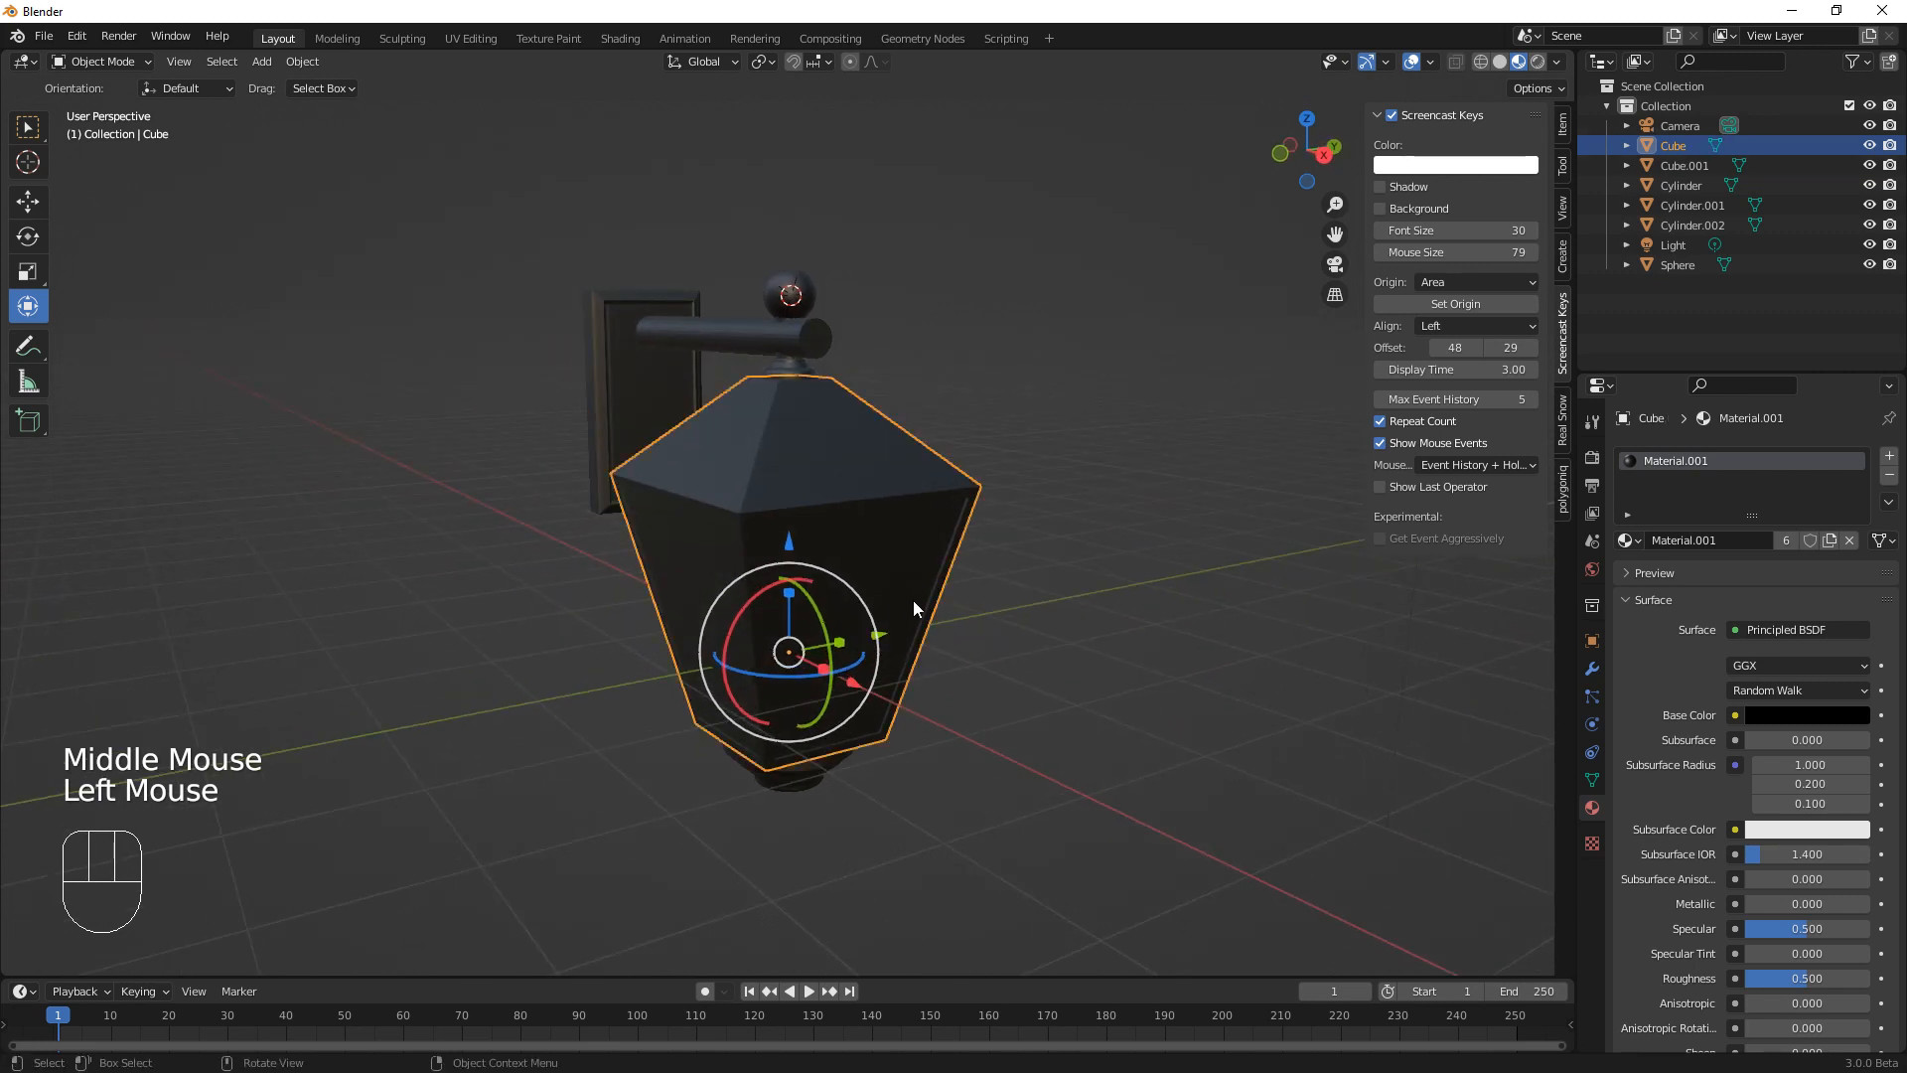
{"action": "key", "text": "Tab"}
{"action": "left_click", "coordinate": [841, 613]}
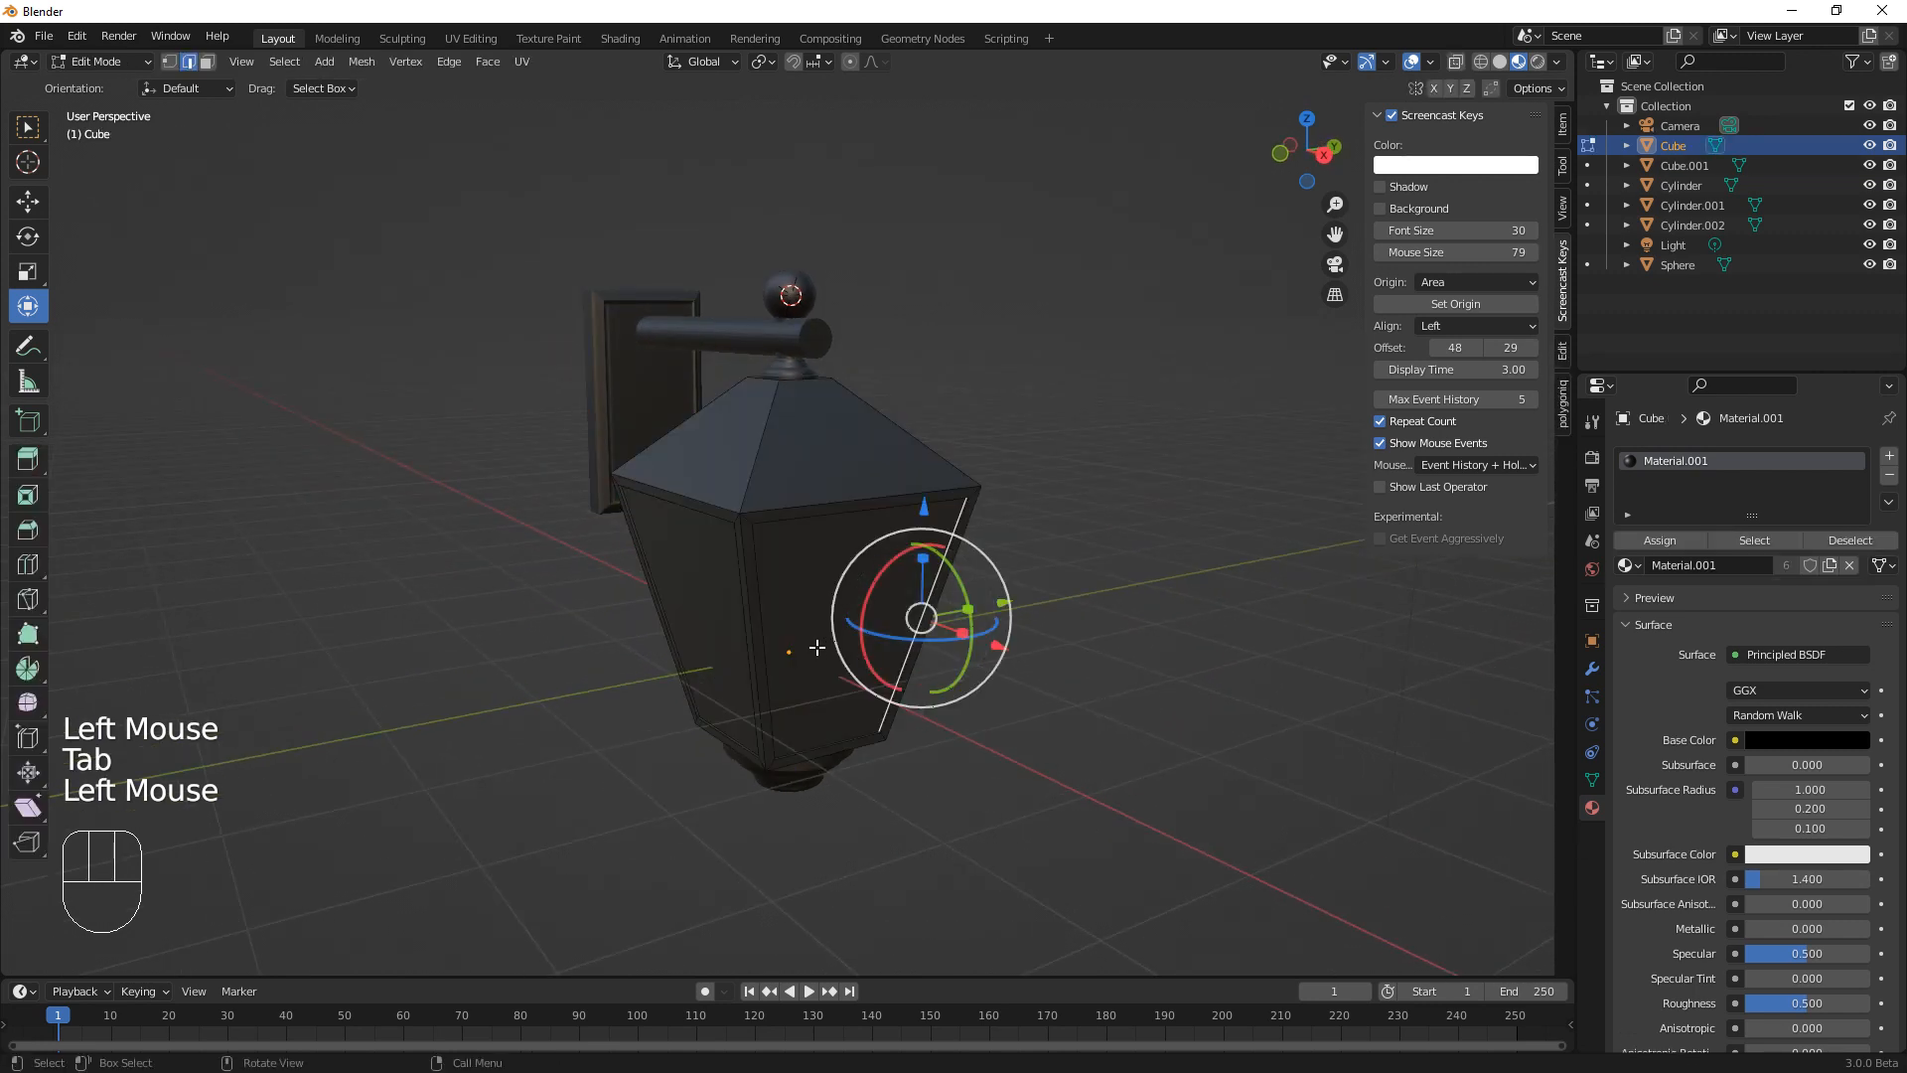
{"action": "key", "text": "3"}
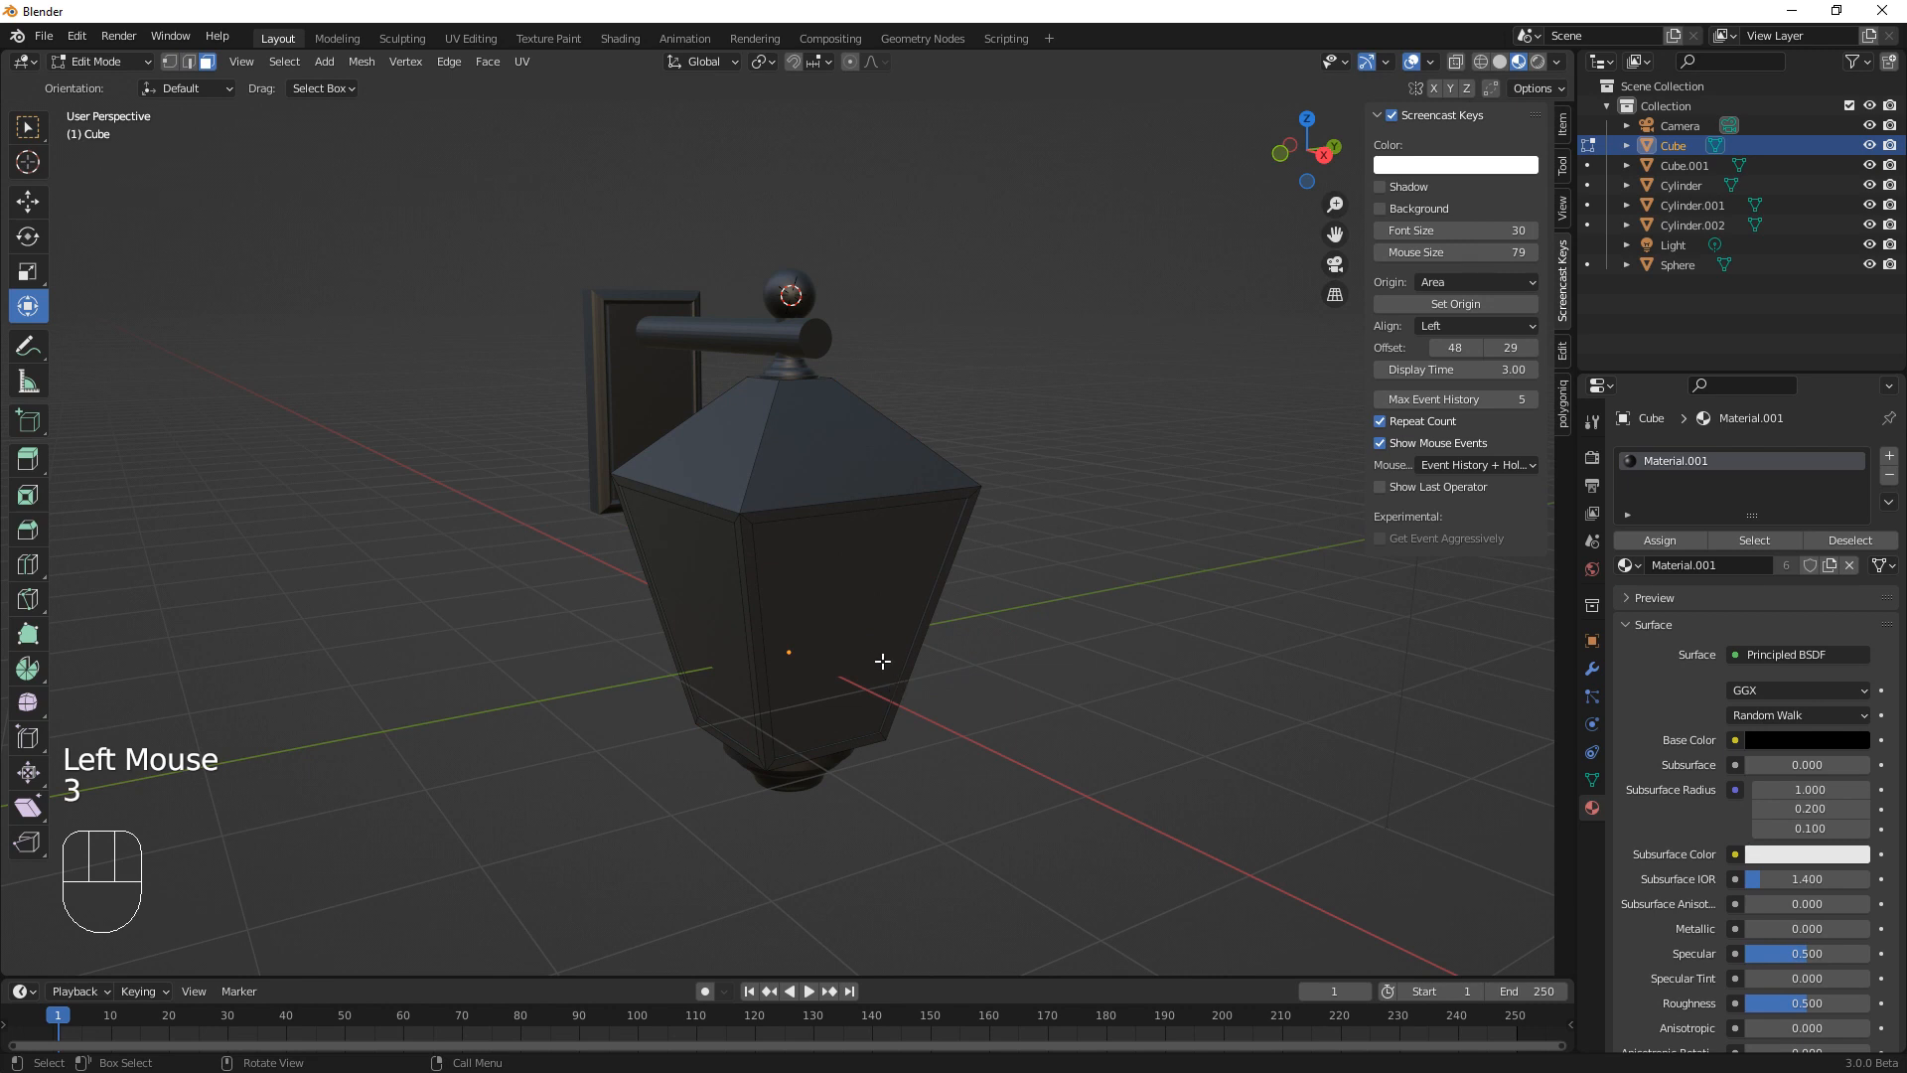
{"action": "left_click", "coordinate": [880, 659]}
{"action": "middle_click_drag", "start_coordinate": [880, 660], "coordinate": [809, 760]}
{"action": "left_click", "coordinate": [838, 602]}
{"action": "left_click", "coordinate": [842, 628], "text": "shift"}
{"action": "middle_click_drag", "start_coordinate": [939, 763], "coordinate": [1434, 673]}
{"action": "left_click", "coordinate": [774, 622], "text": "shift"}
{"action": "left_click", "coordinate": [814, 635], "text": "shift"}
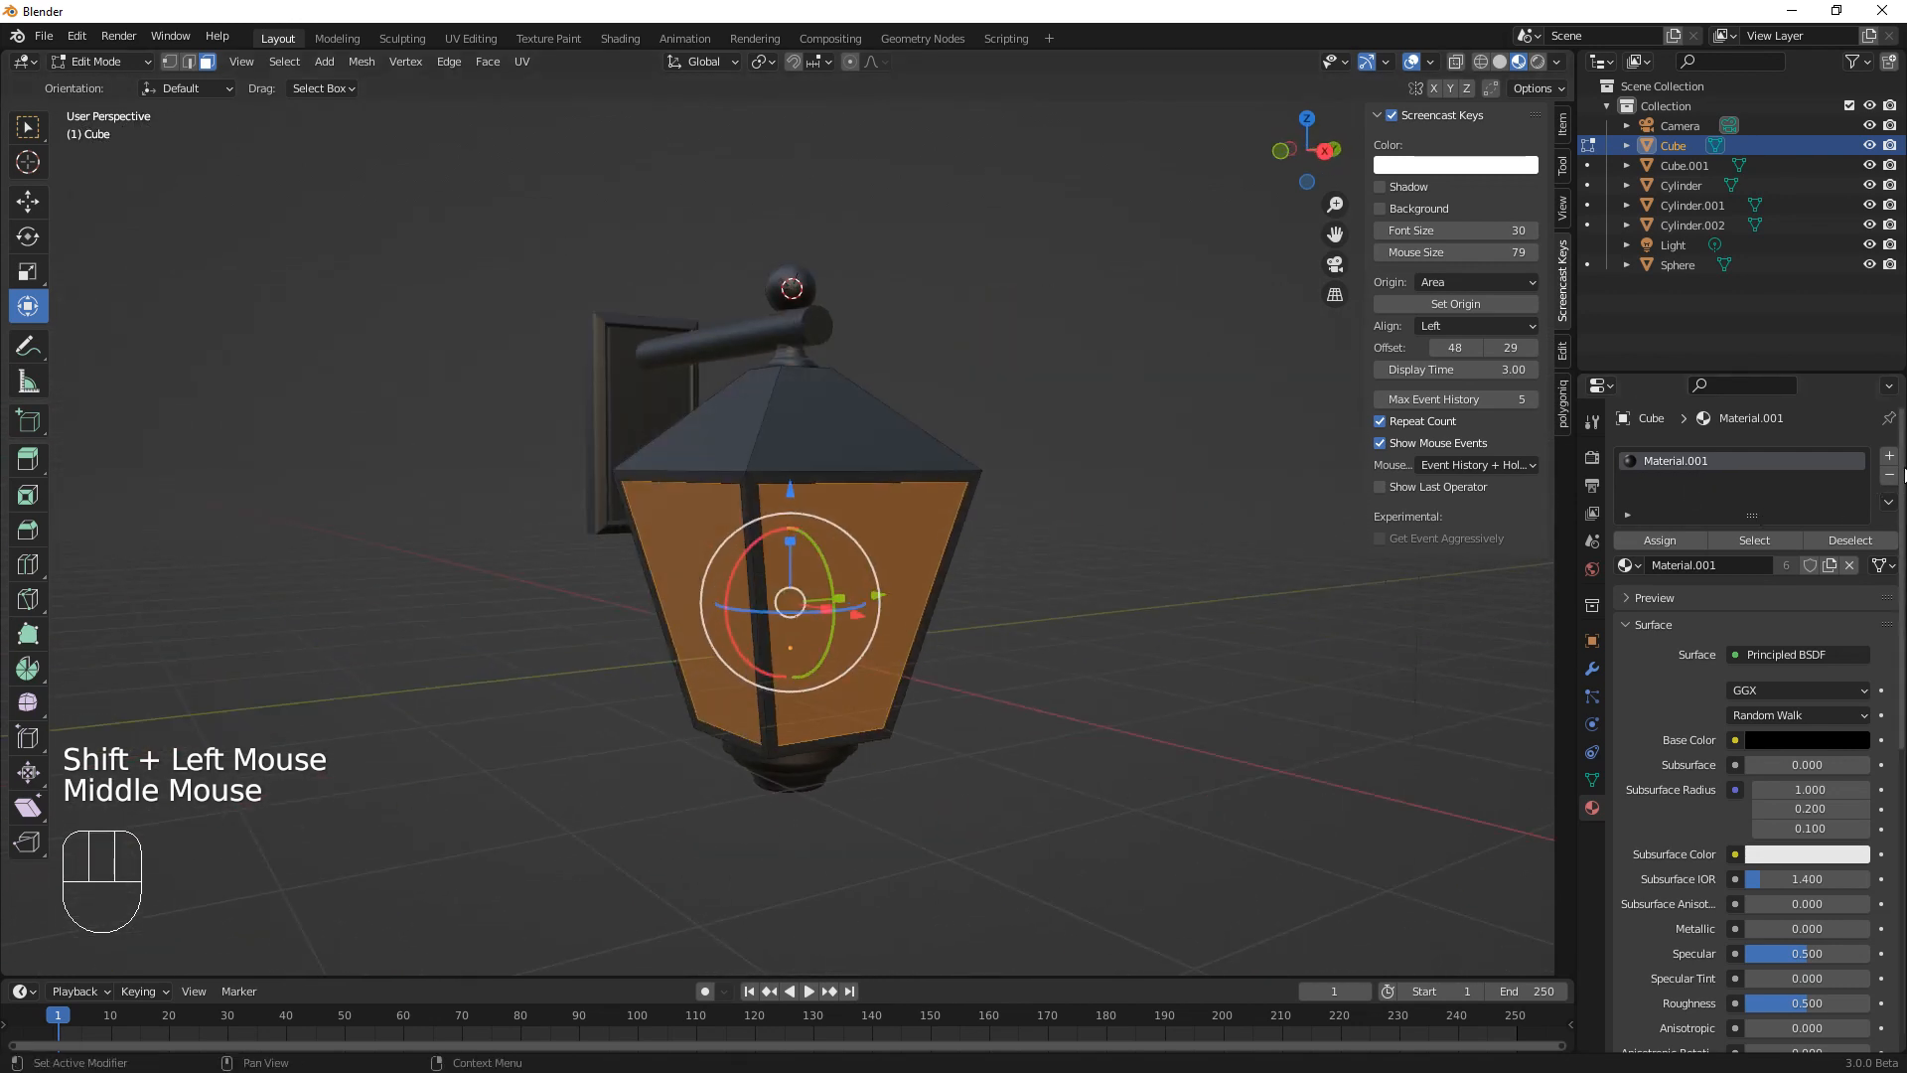
Add a second material slot to the lantern body with a new material that uses a Mix Shader surface
{"action": "left_click", "coordinate": [1890, 460]}
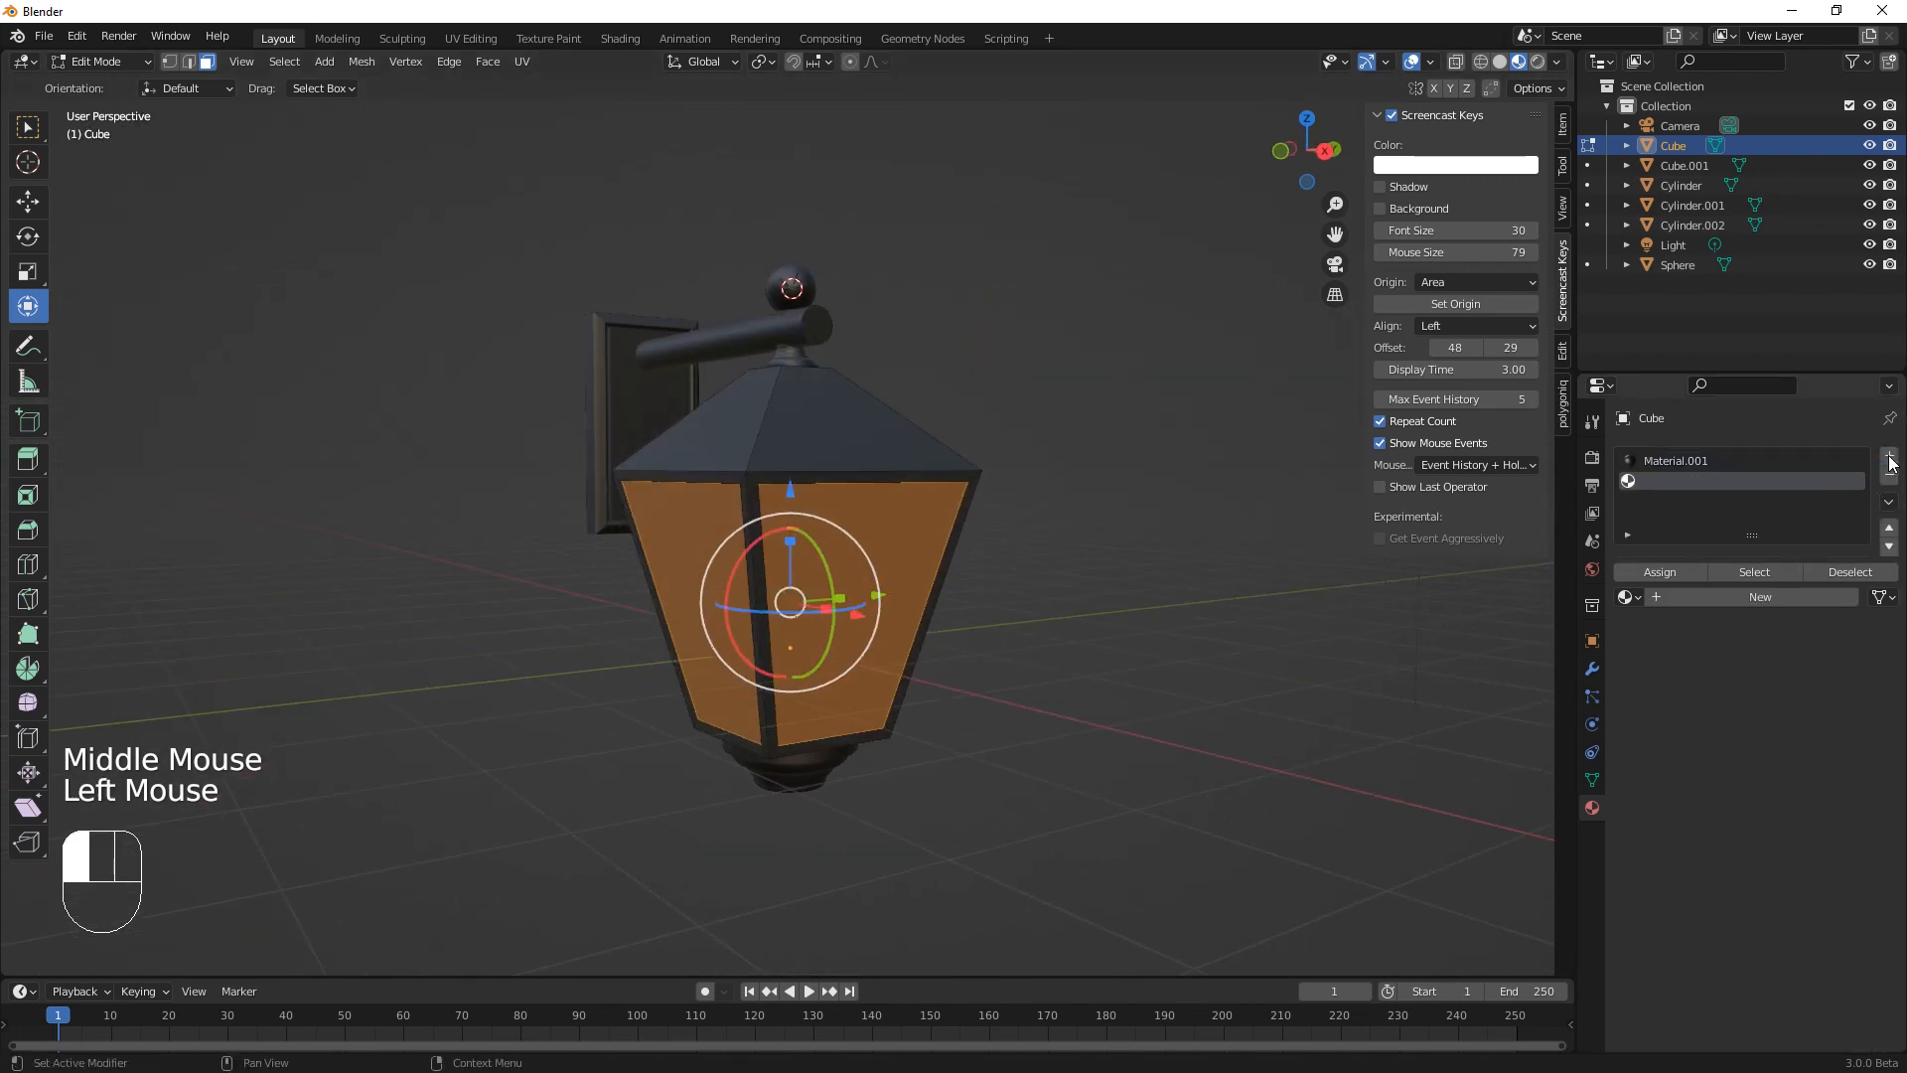
{"action": "left_click", "coordinate": [1755, 600]}
{"action": "left_click", "coordinate": [1738, 687]}
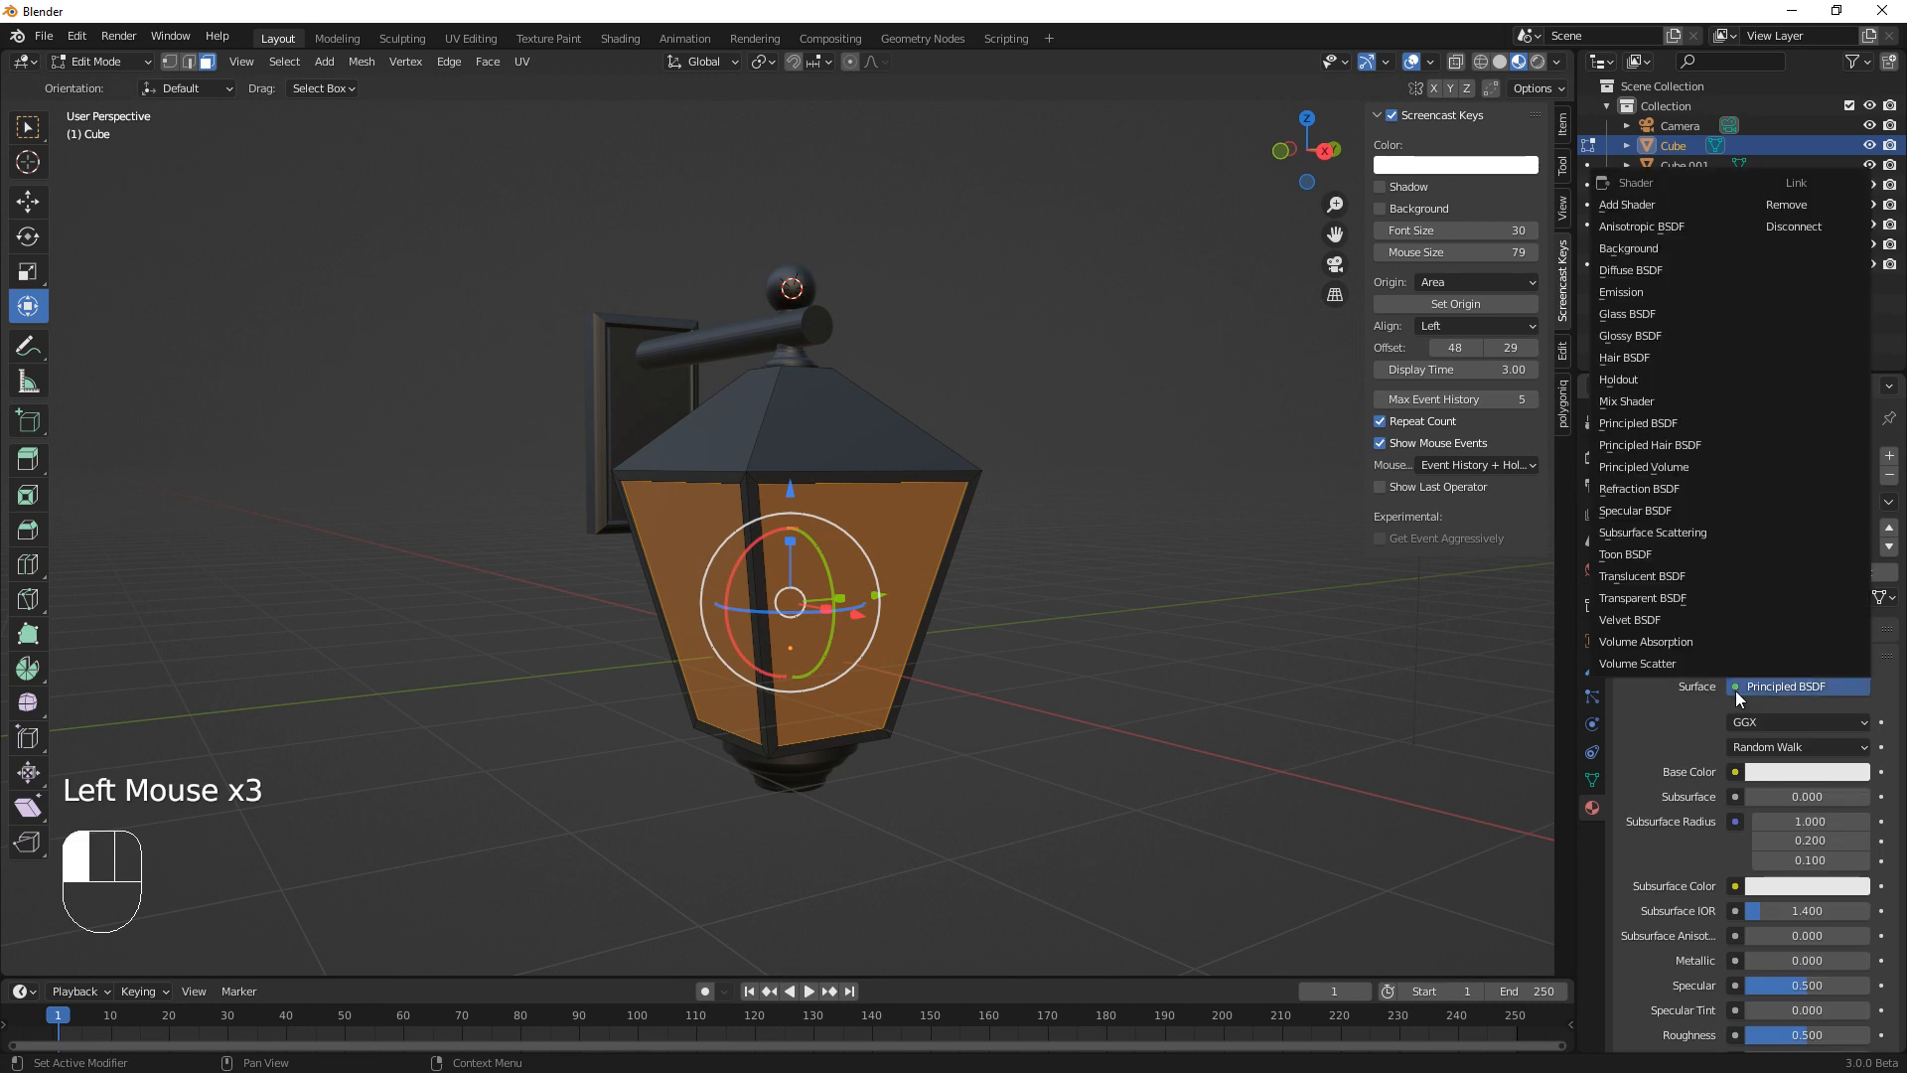
{"action": "left_click_drag", "start_coordinate": [1736, 690], "coordinate": [1636, 401]}
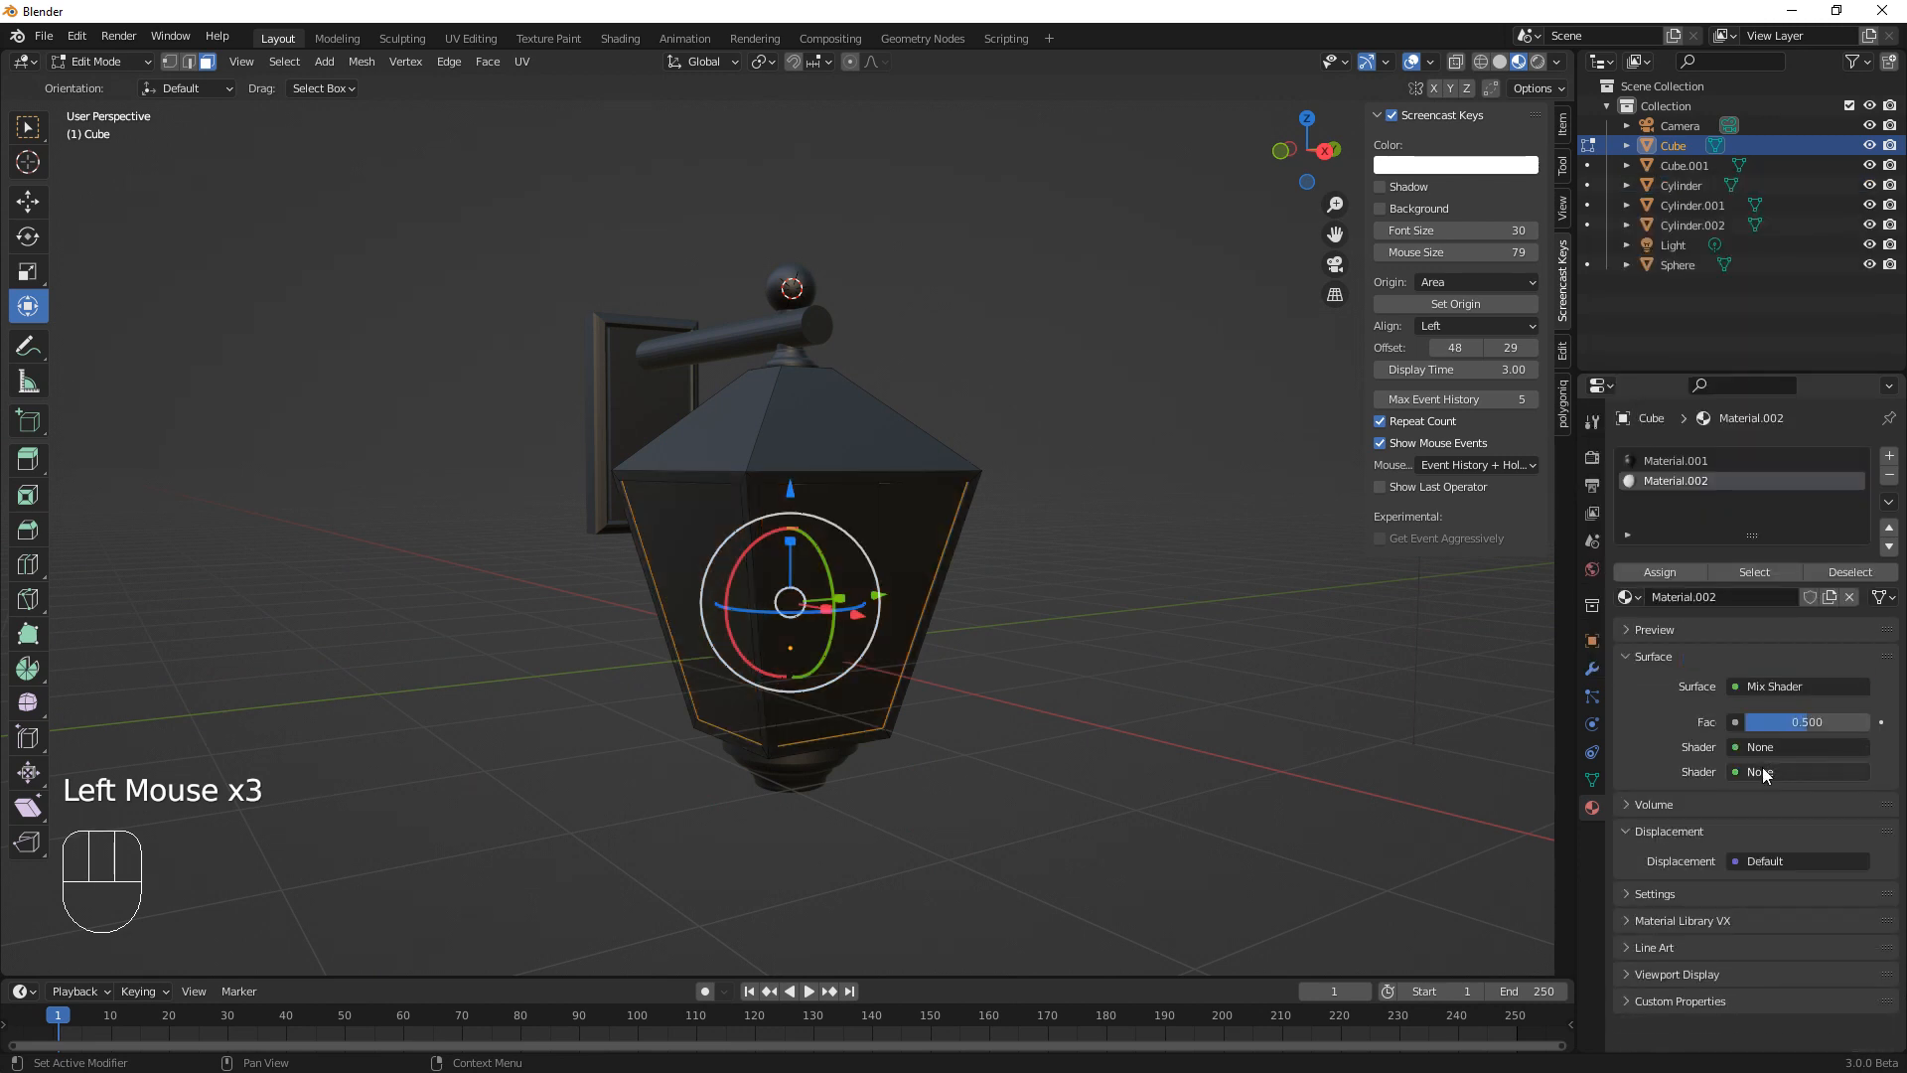
Set the Mix Shader's first shader to Glass BSDF and its second shader to Transparent BSDF
{"action": "left_click", "coordinate": [1748, 748]}
{"action": "left_click_drag", "start_coordinate": [1736, 751], "coordinate": [1749, 383]}
{"action": "left_click_drag", "start_coordinate": [1754, 895], "coordinate": [1746, 816]}
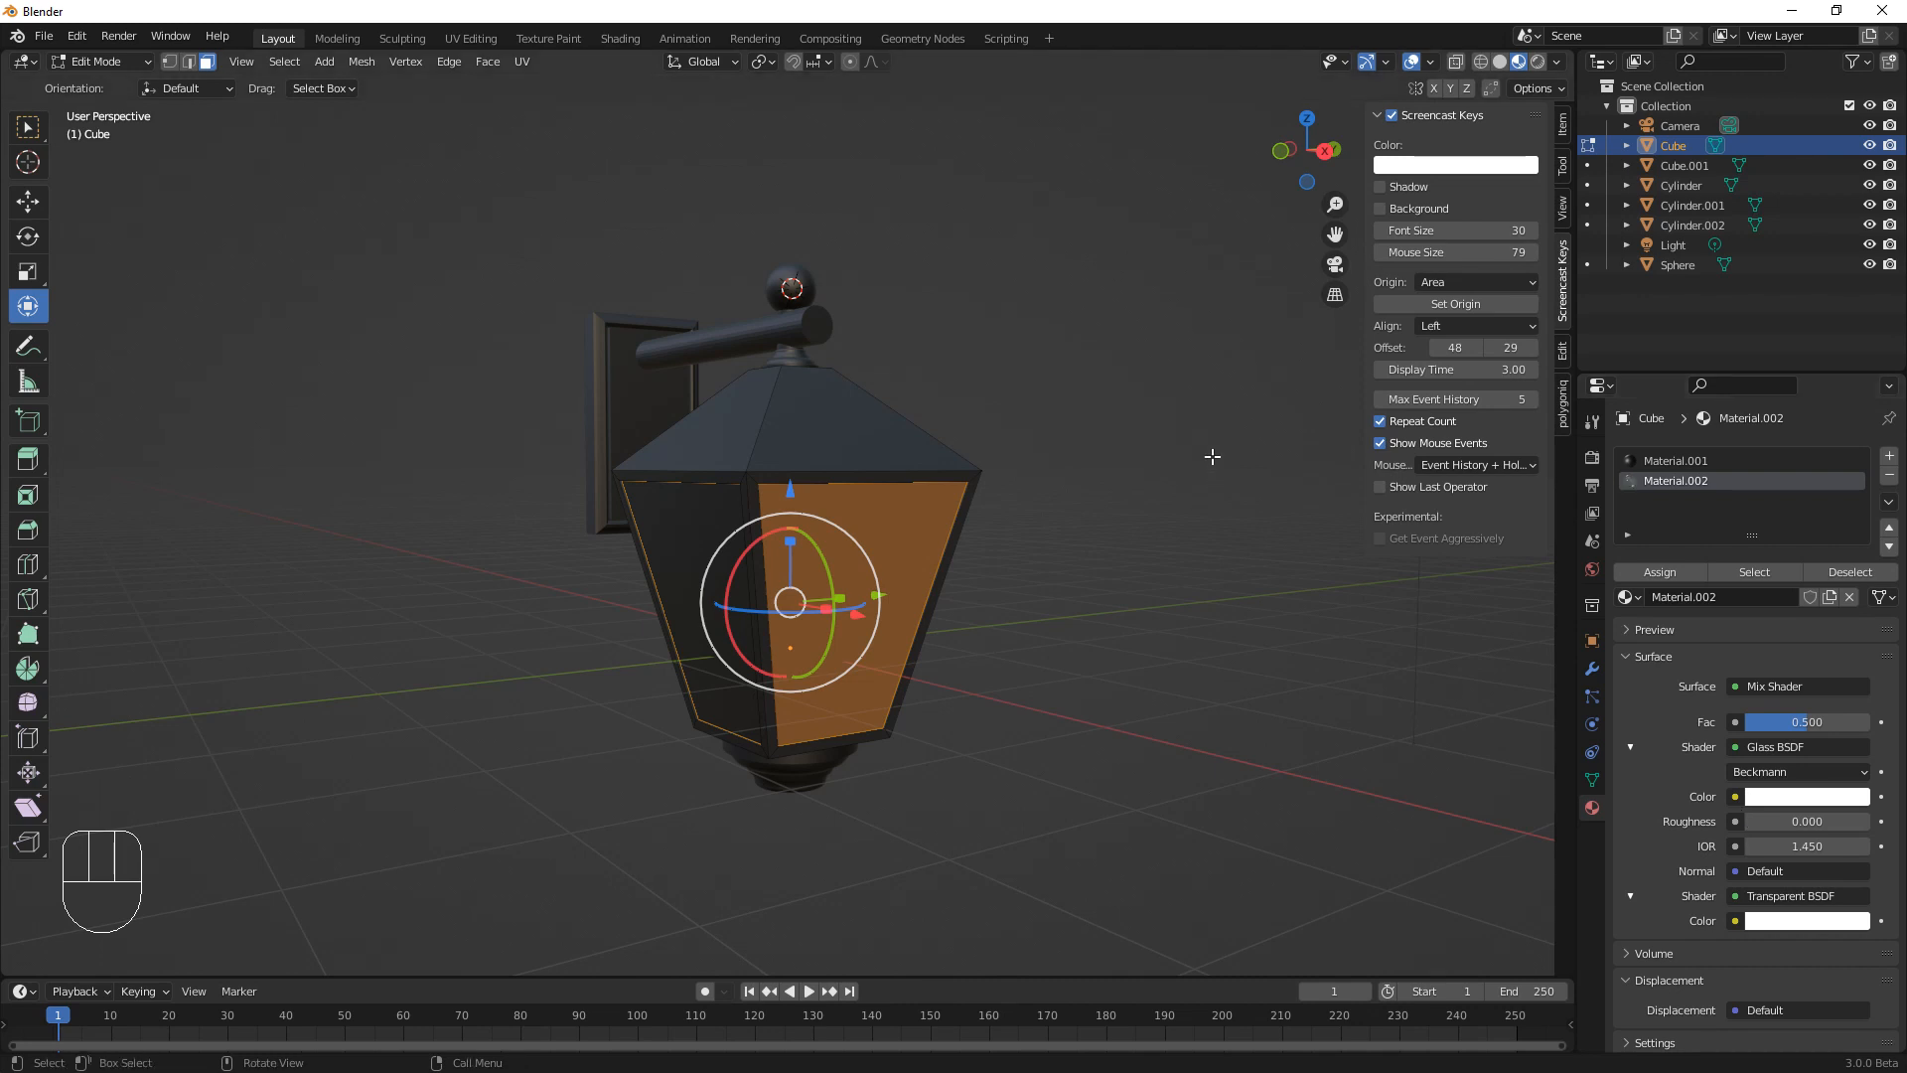
Switch the viewport to rendered shading, assign the glass material to the selected panels and return to Object Mode
{"action": "left_click", "coordinate": [1536, 62]}
{"action": "key", "text": "Tab"}
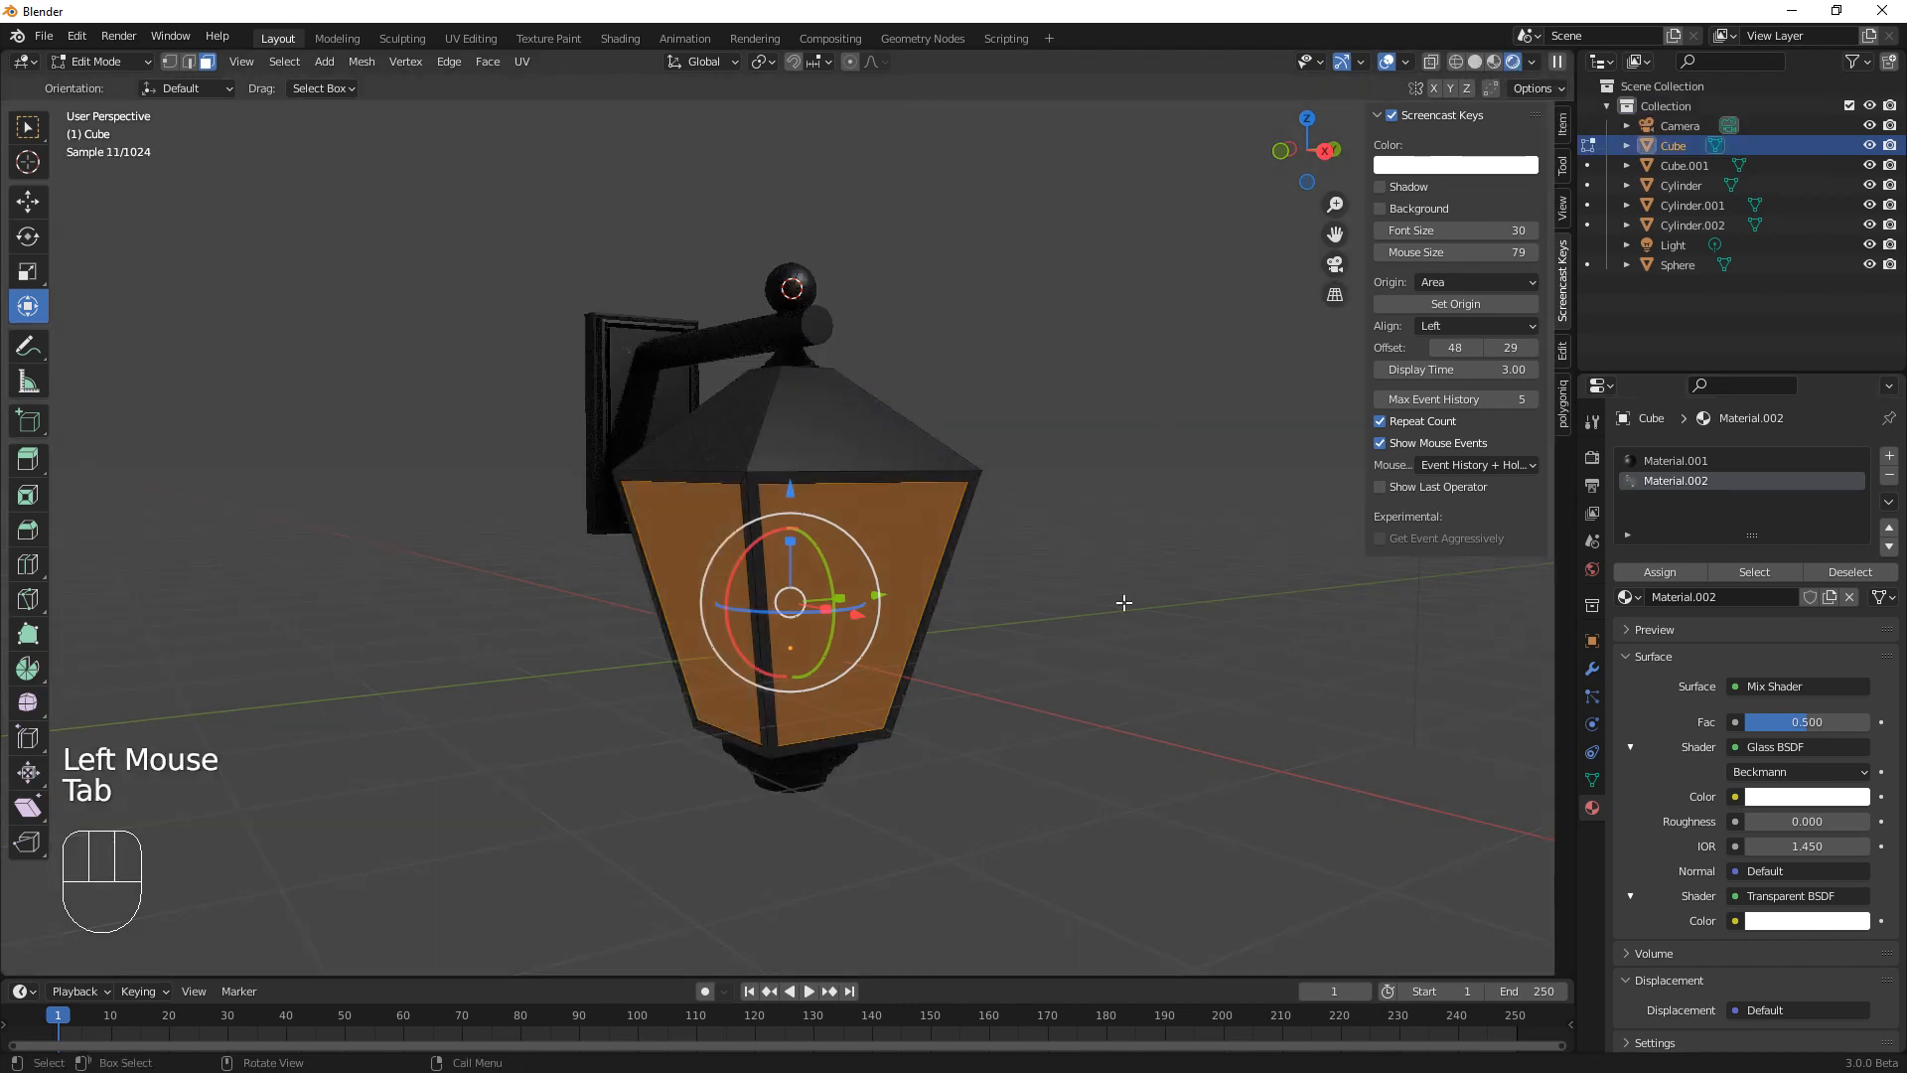
{"action": "key", "text": "Tab"}
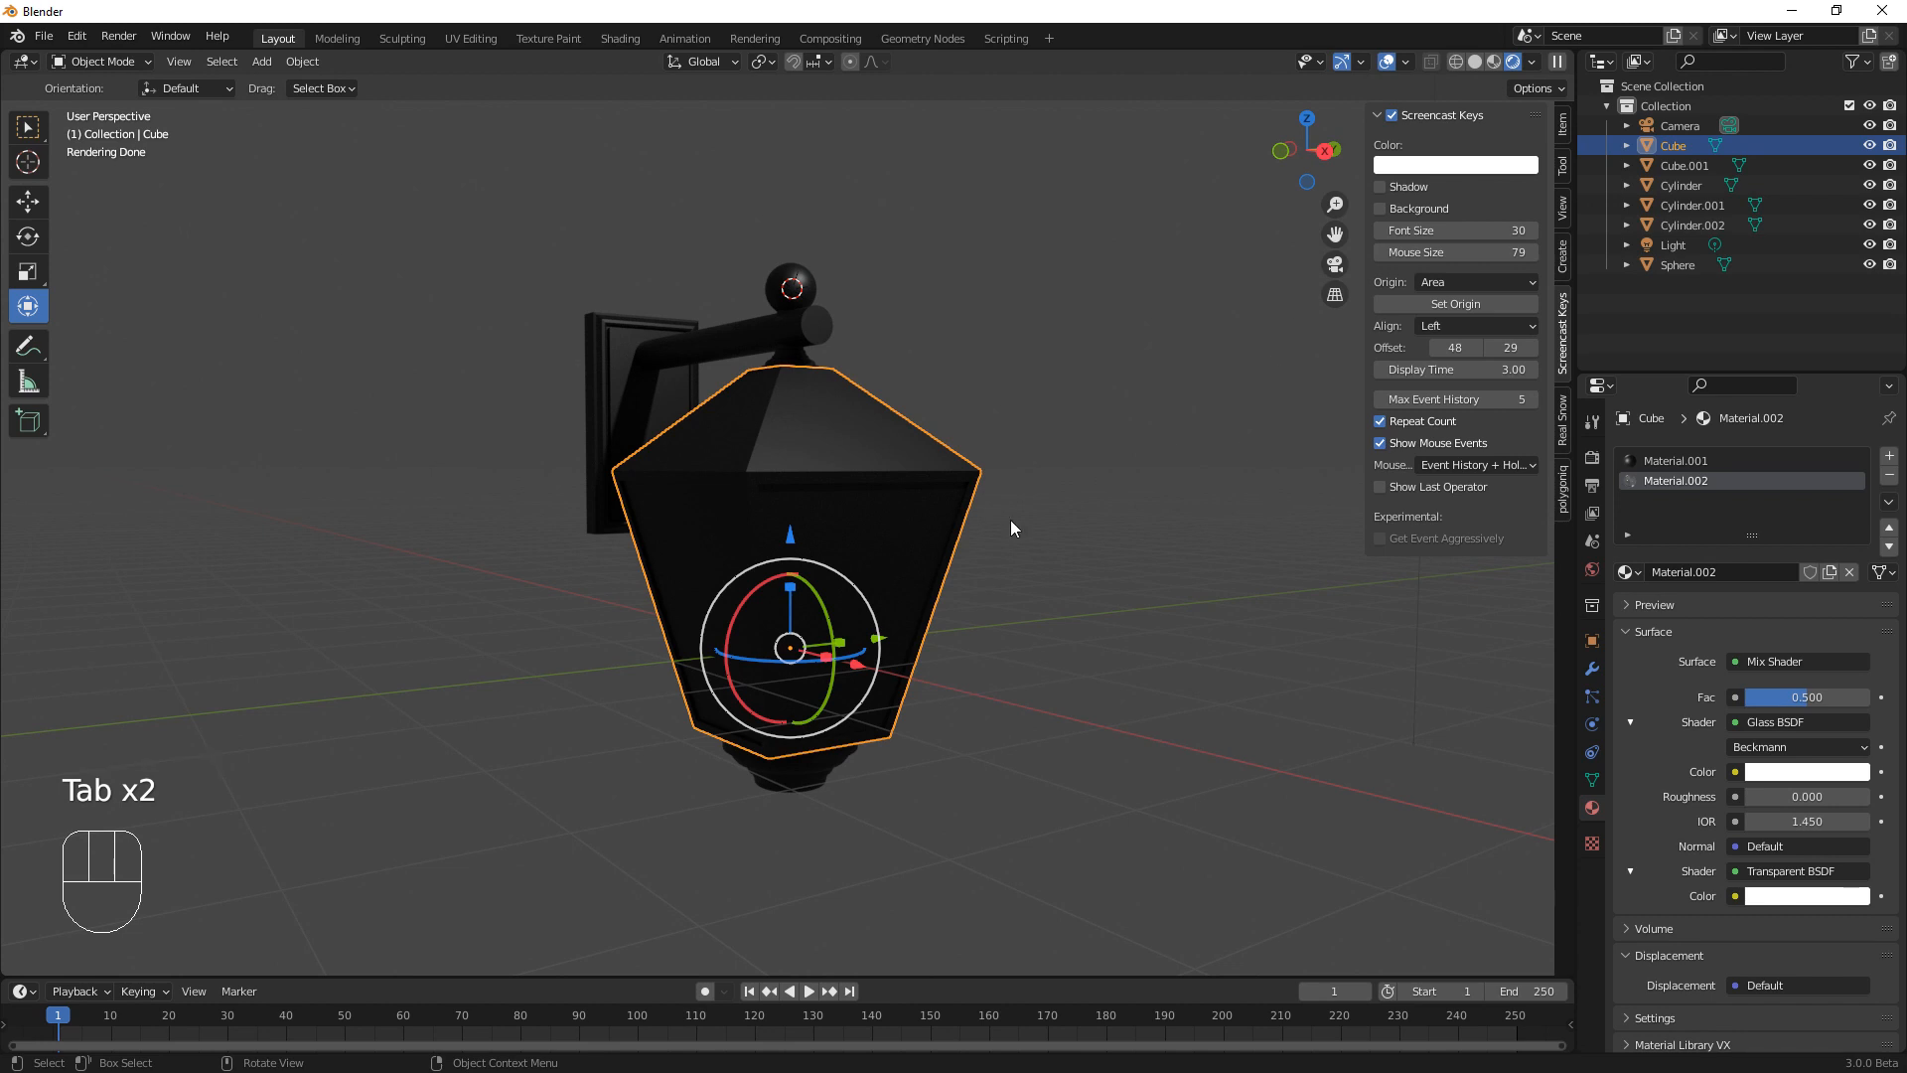
{"action": "key", "text": "Tab"}
{"action": "left_click", "coordinate": [1669, 576]}
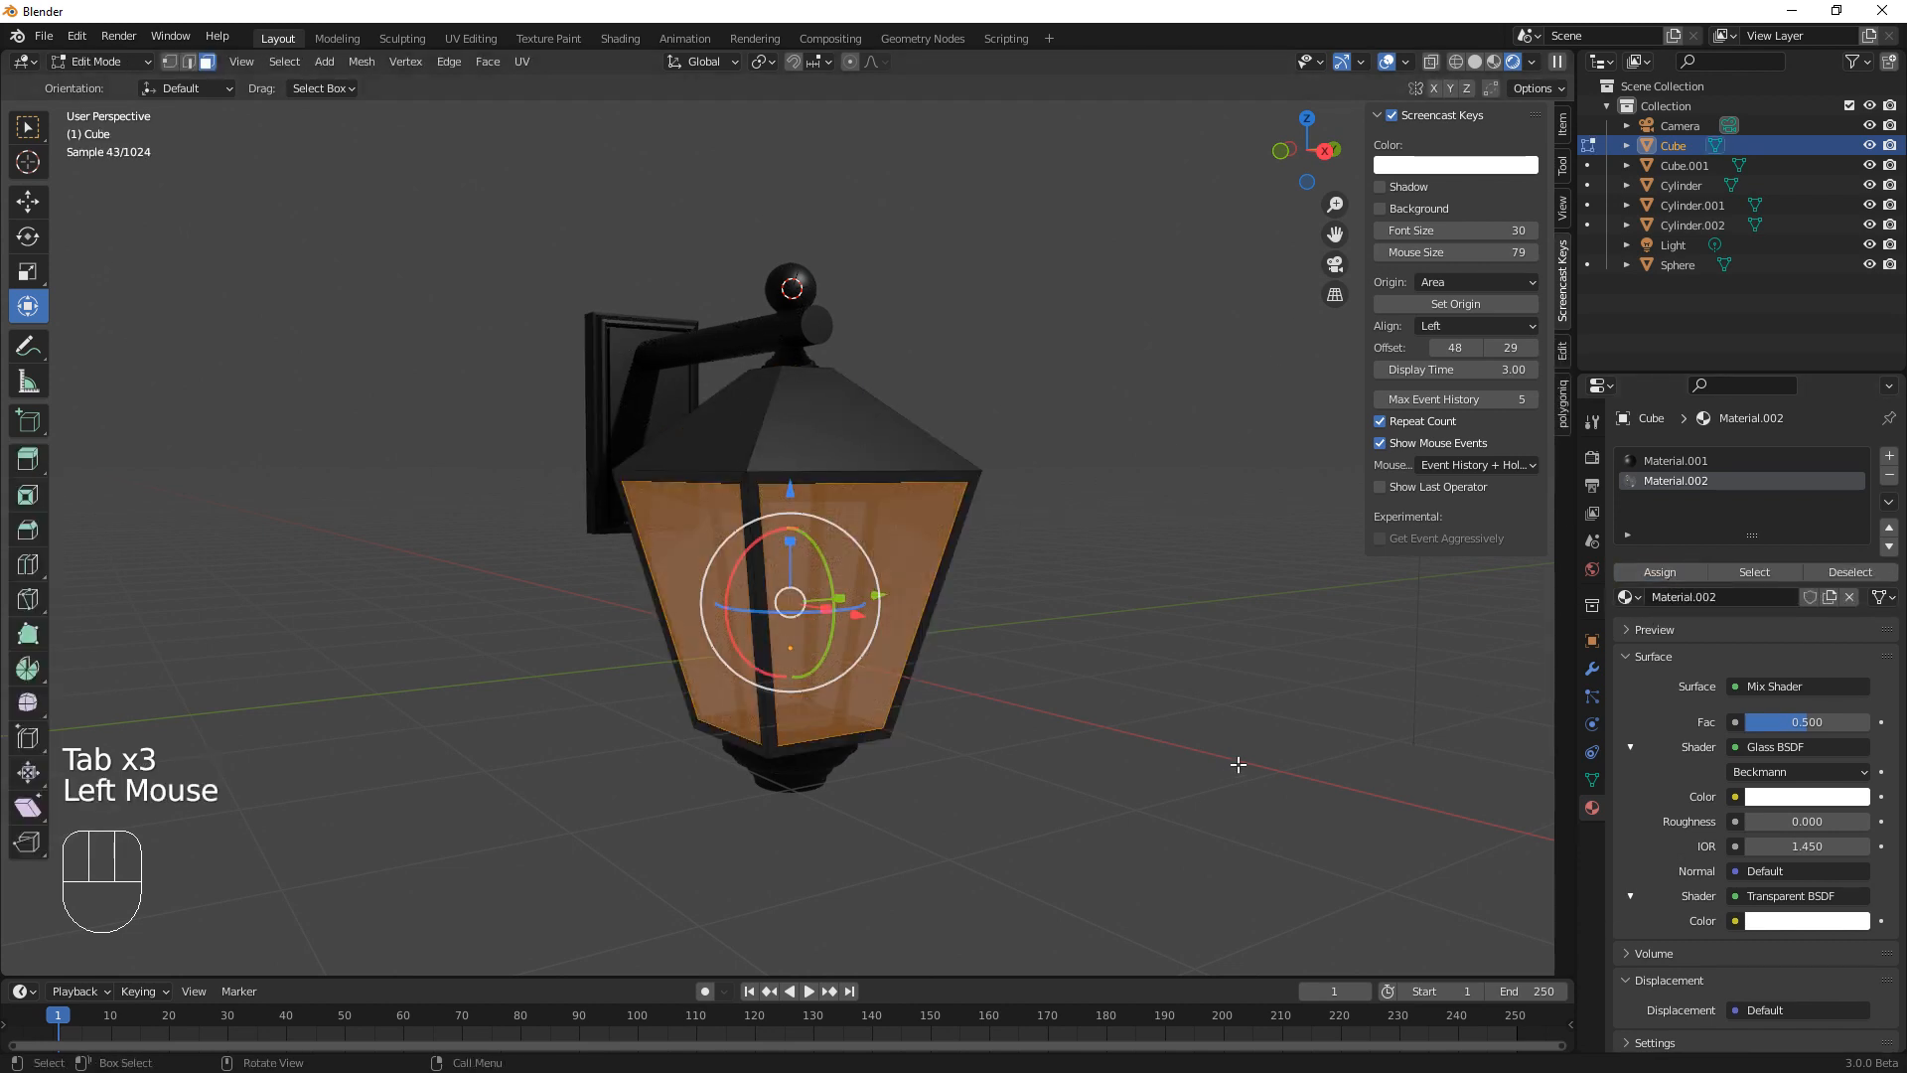
{"action": "key", "text": "Tab"}
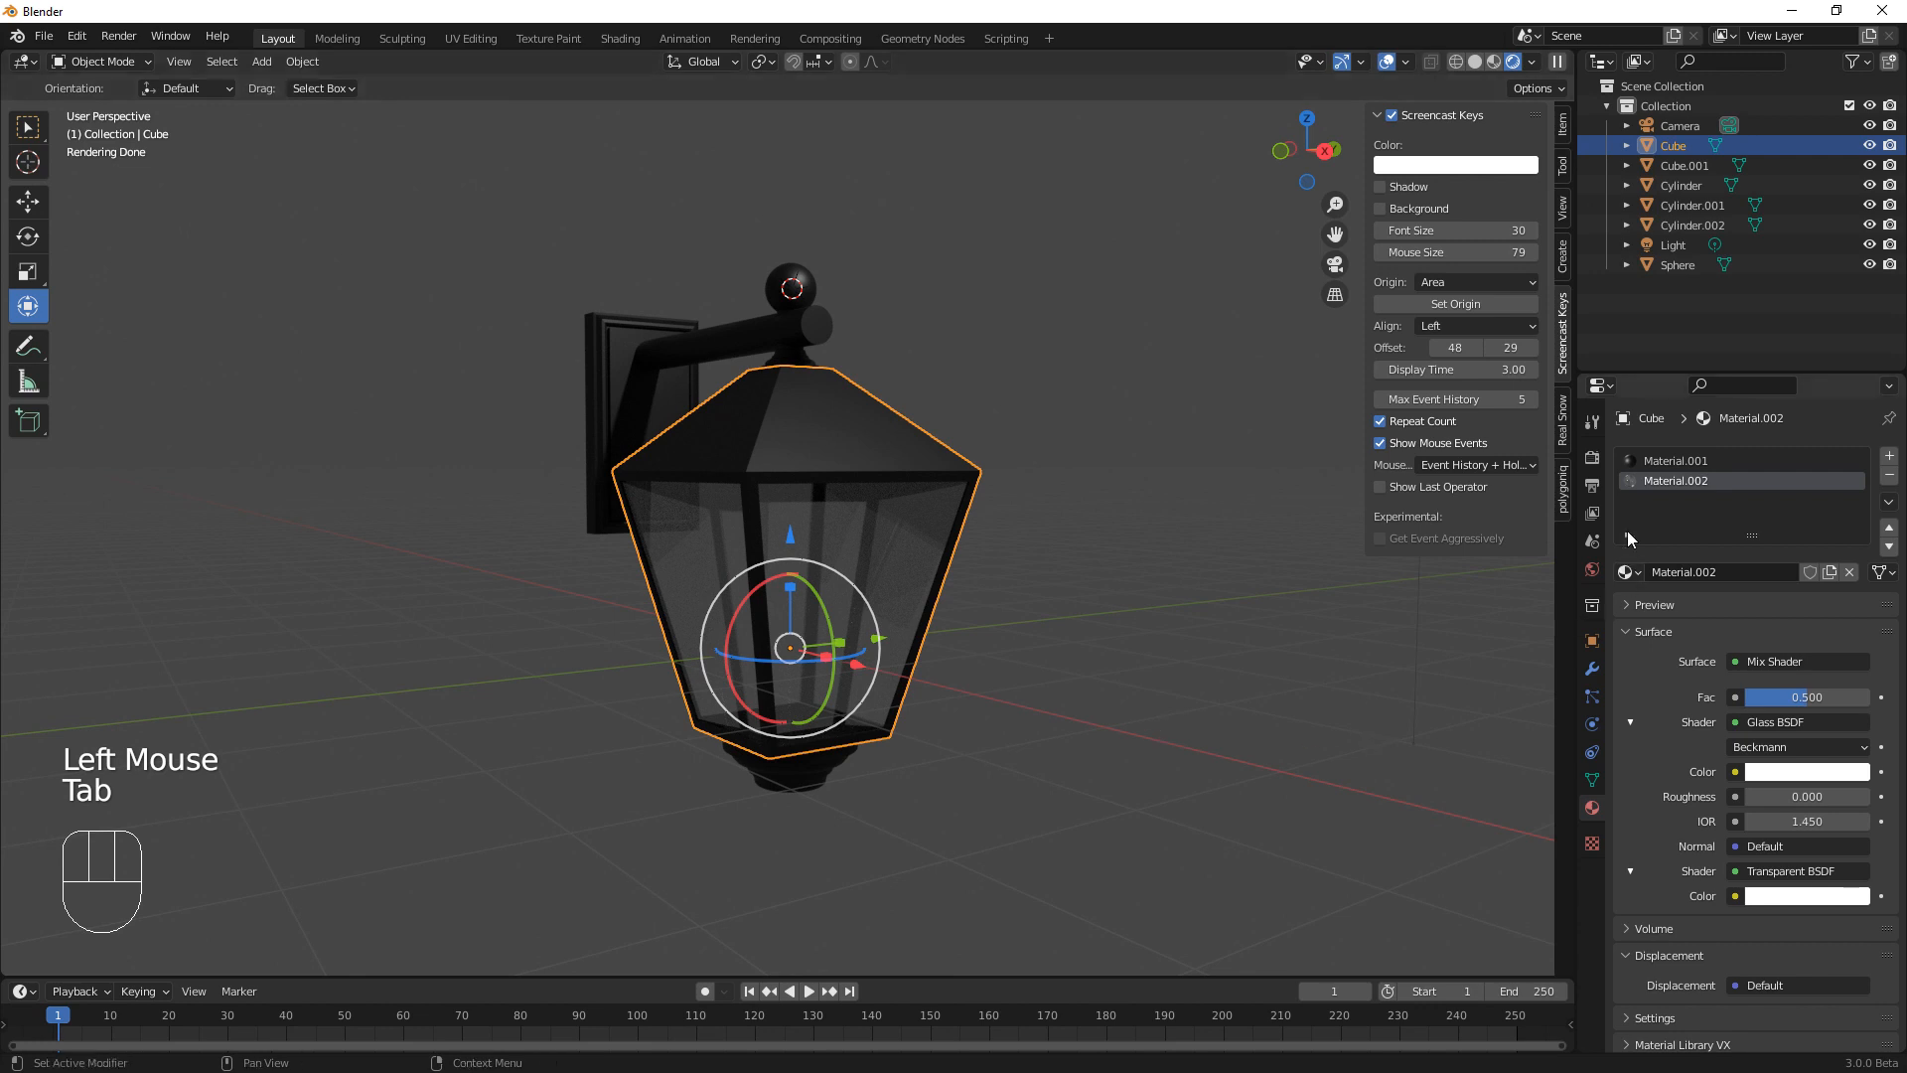
Enable viewport denoising in the render settings and set the denoiser to OptiX
{"action": "left_click", "coordinate": [1591, 459]}
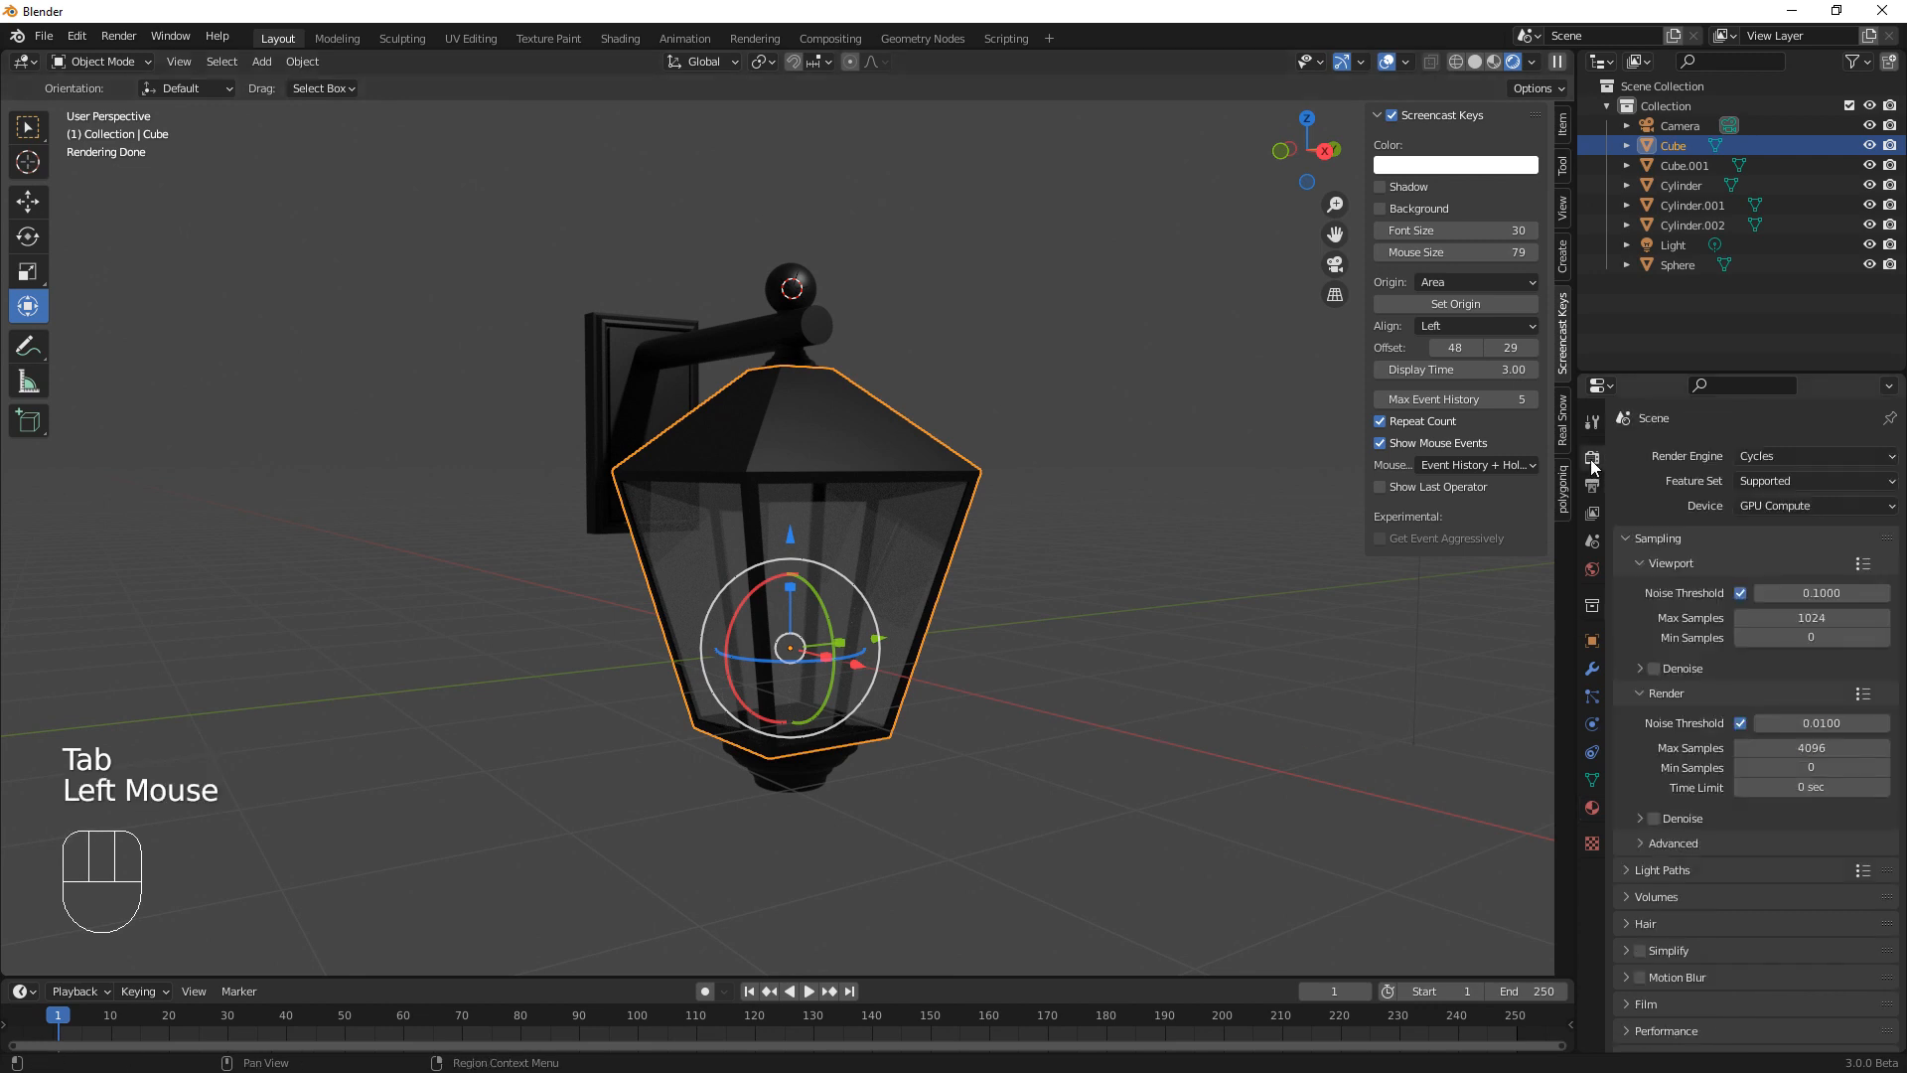
{"action": "left_click", "coordinate": [1655, 668]}
{"action": "left_click", "coordinate": [1639, 668]}
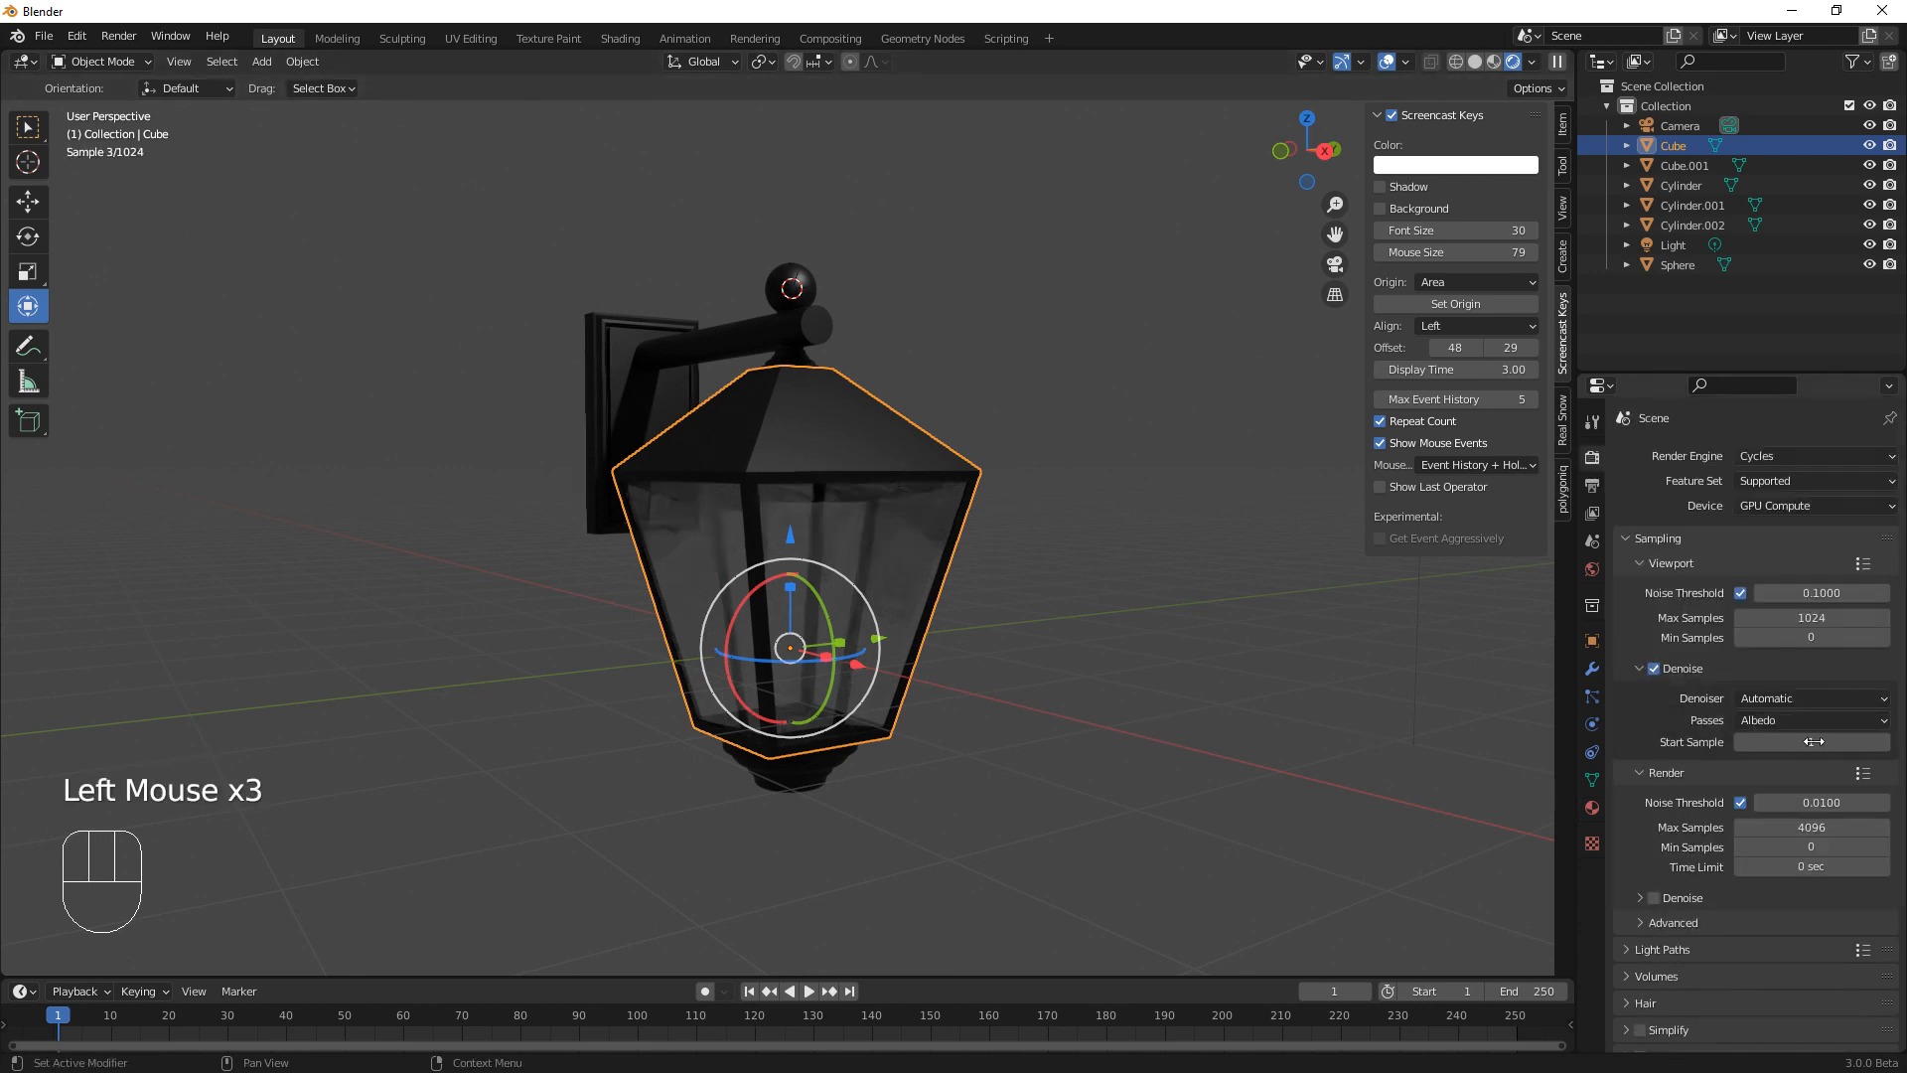
{"action": "left_click", "coordinate": [1782, 698]}
{"action": "left_click", "coordinate": [1761, 752]}
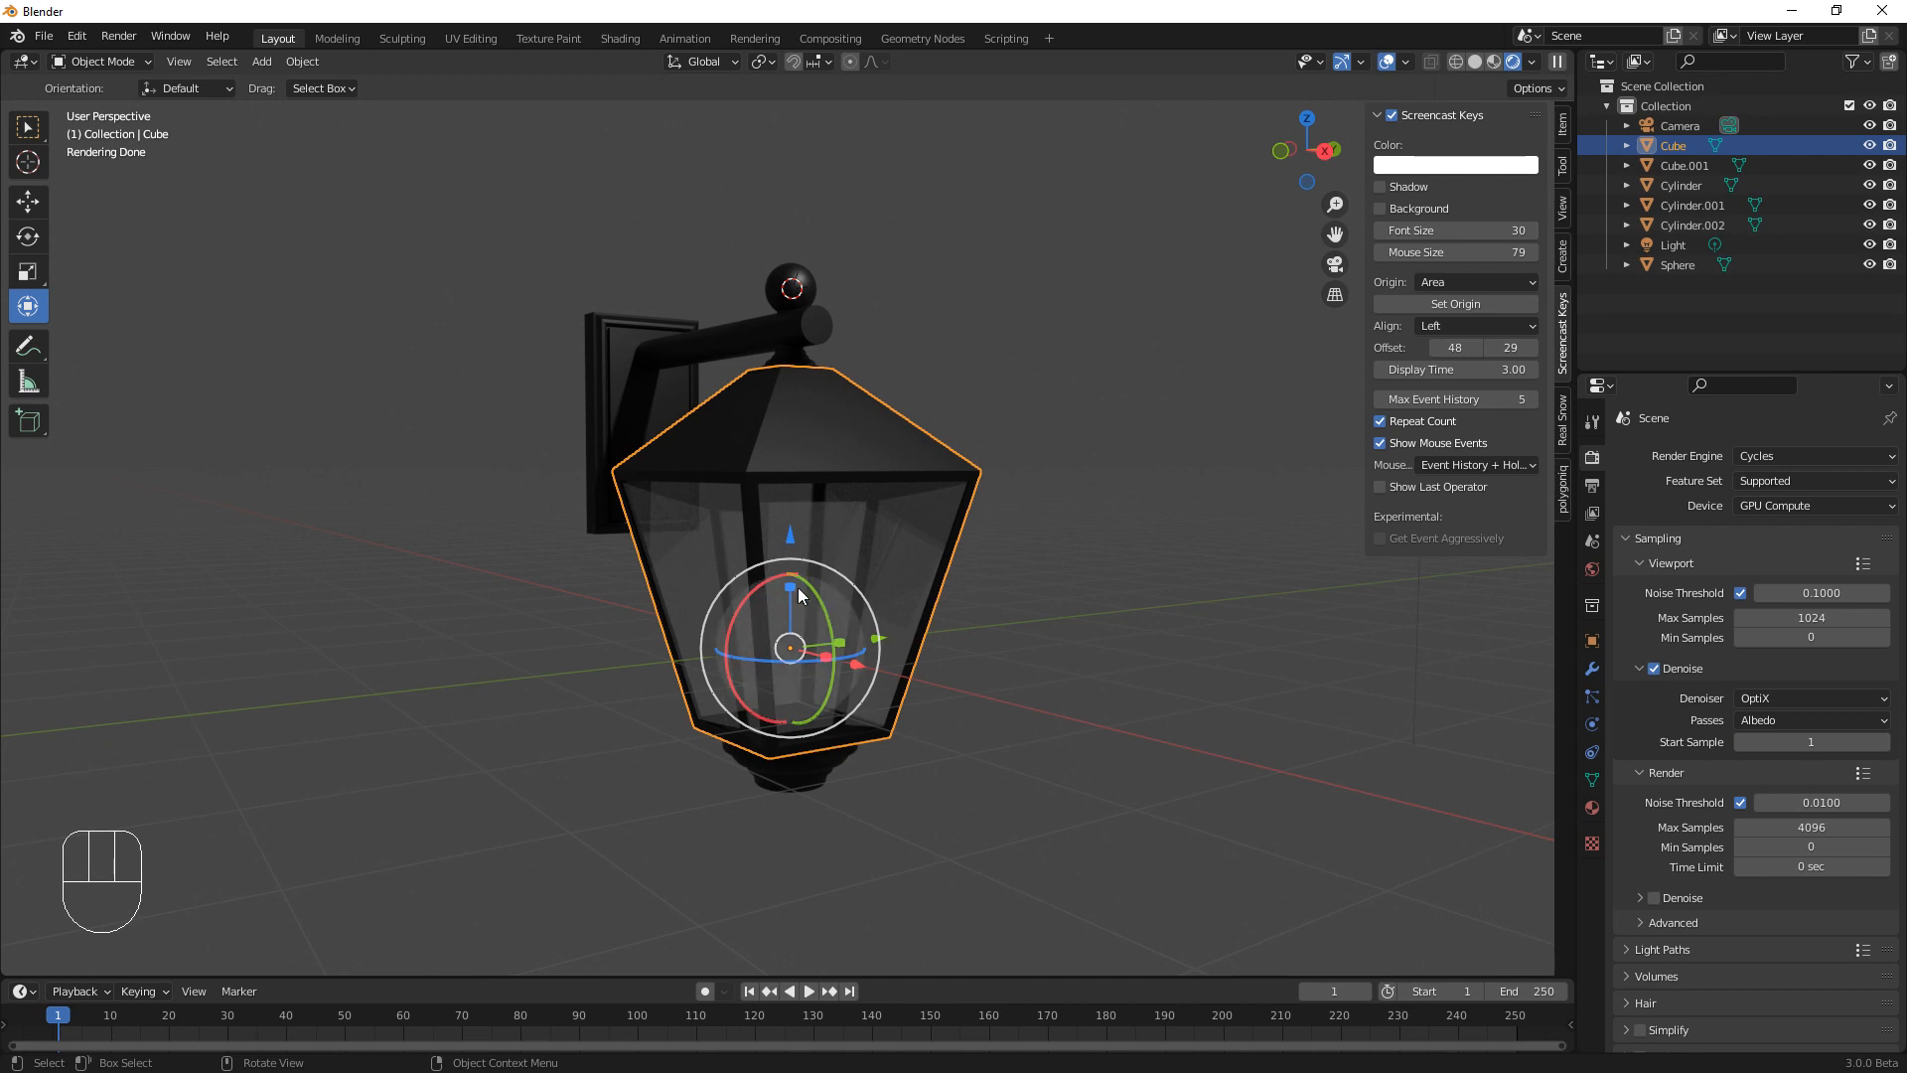
Switch the viewport to material preview shading and add an area light at the 3D cursor
{"action": "middle_click_drag", "start_coordinate": [962, 823], "coordinate": [1143, 802]}
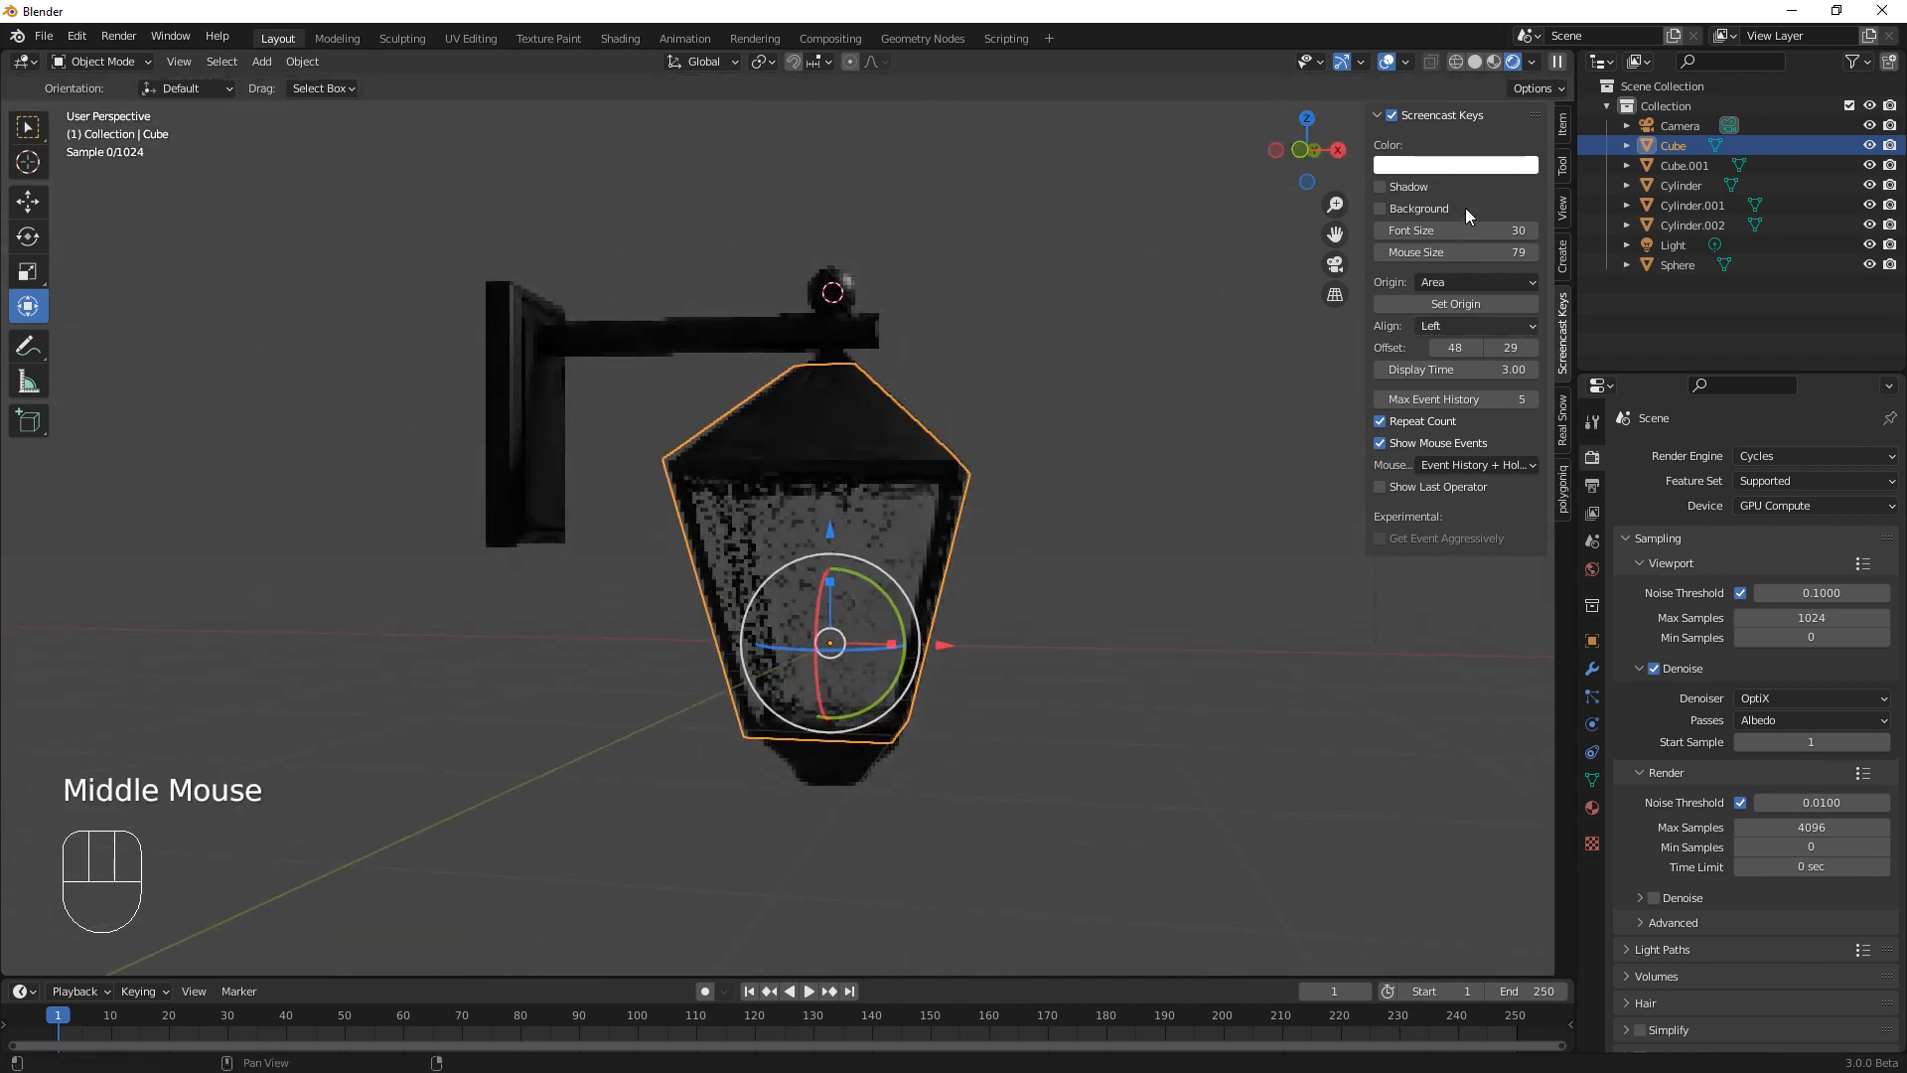
{"action": "left_click", "coordinate": [1477, 64]}
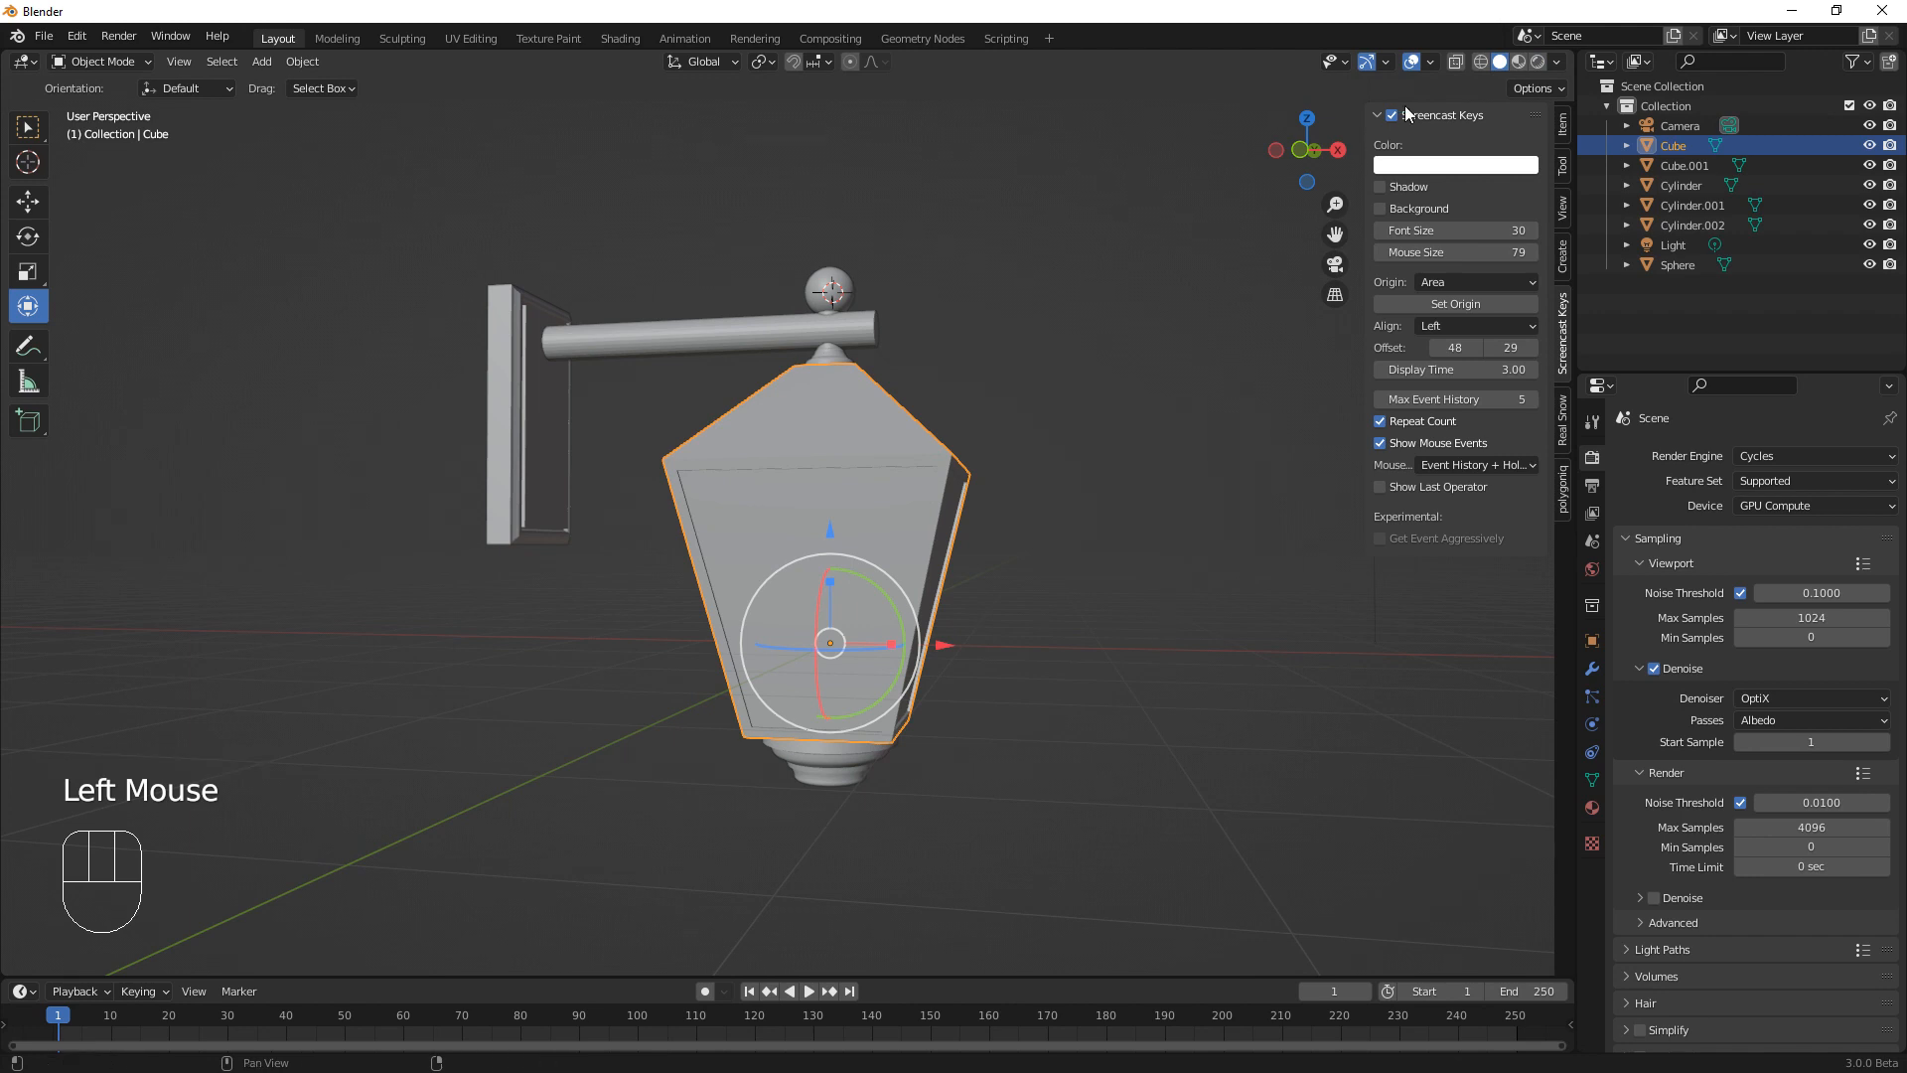
{"action": "left_click", "coordinate": [1518, 61]}
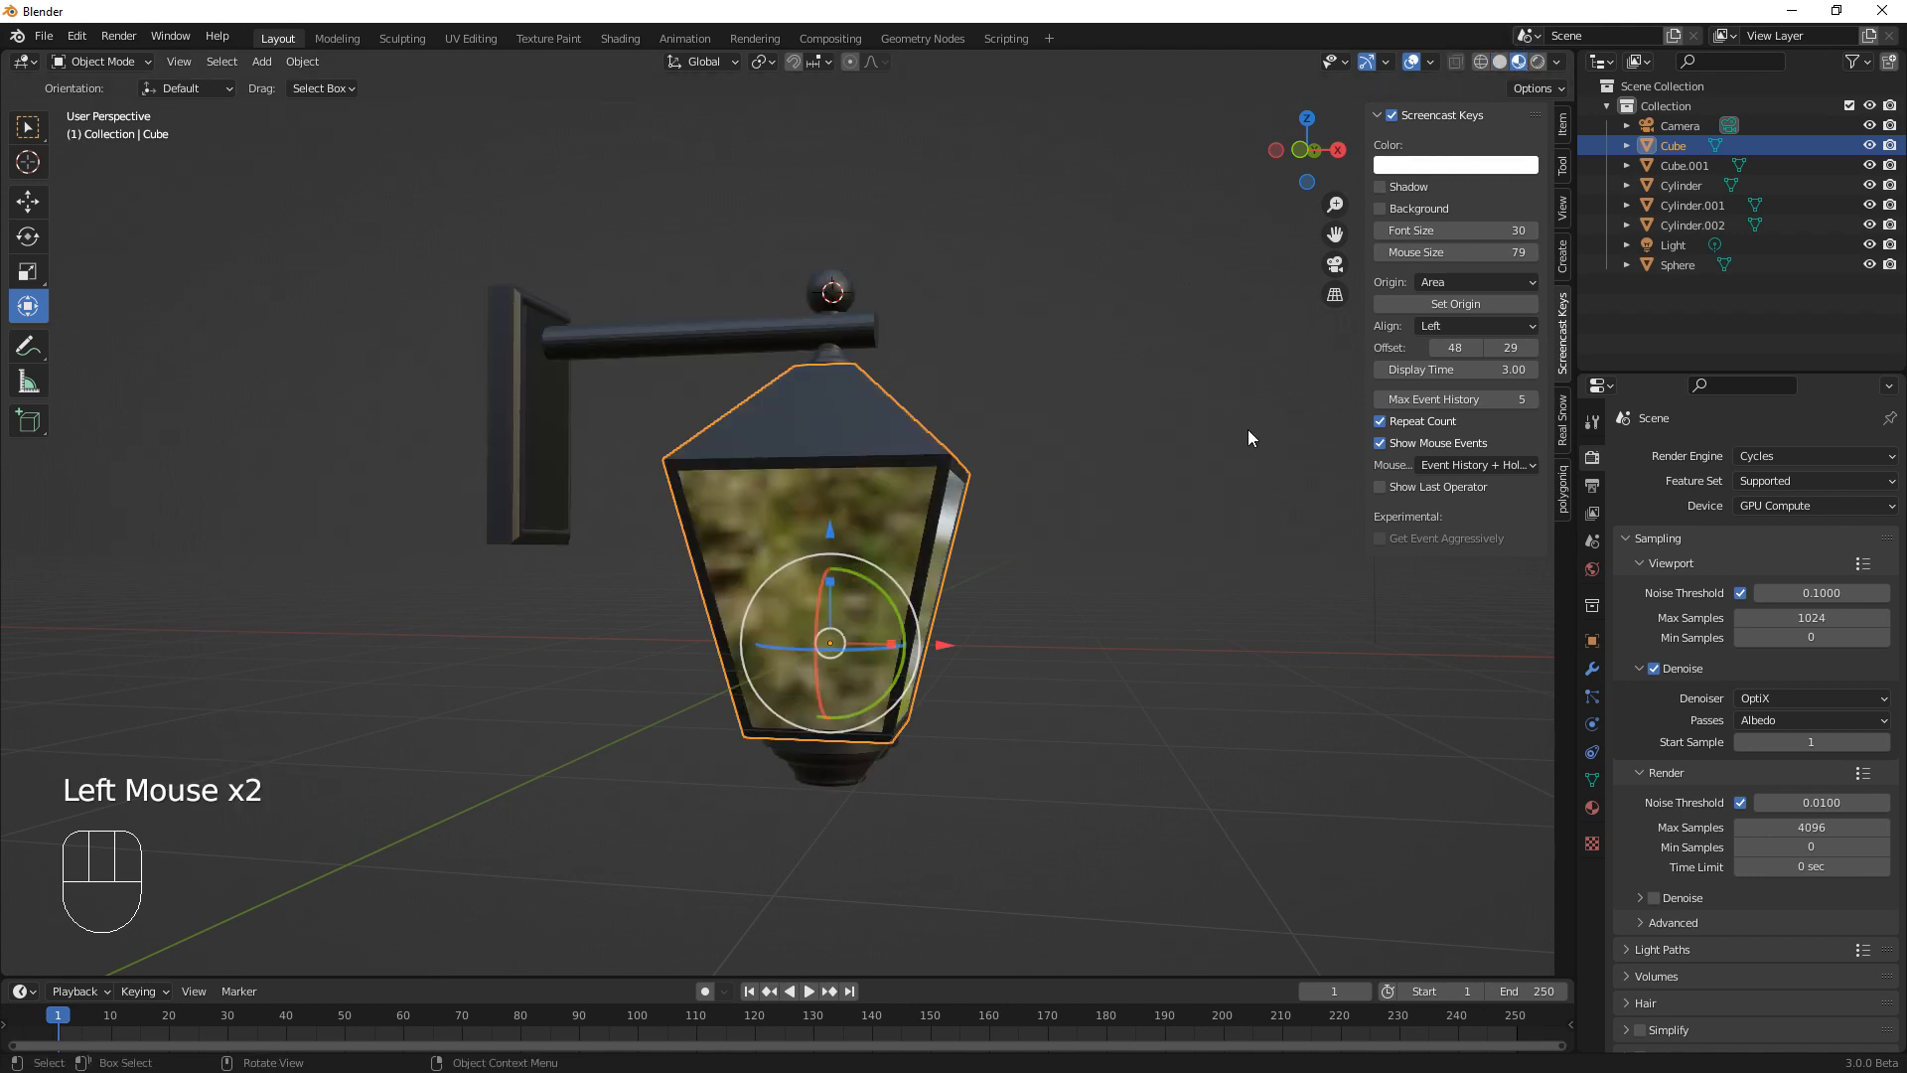
{"action": "middle_click_drag", "start_coordinate": [1248, 430], "coordinate": [1092, 455]}
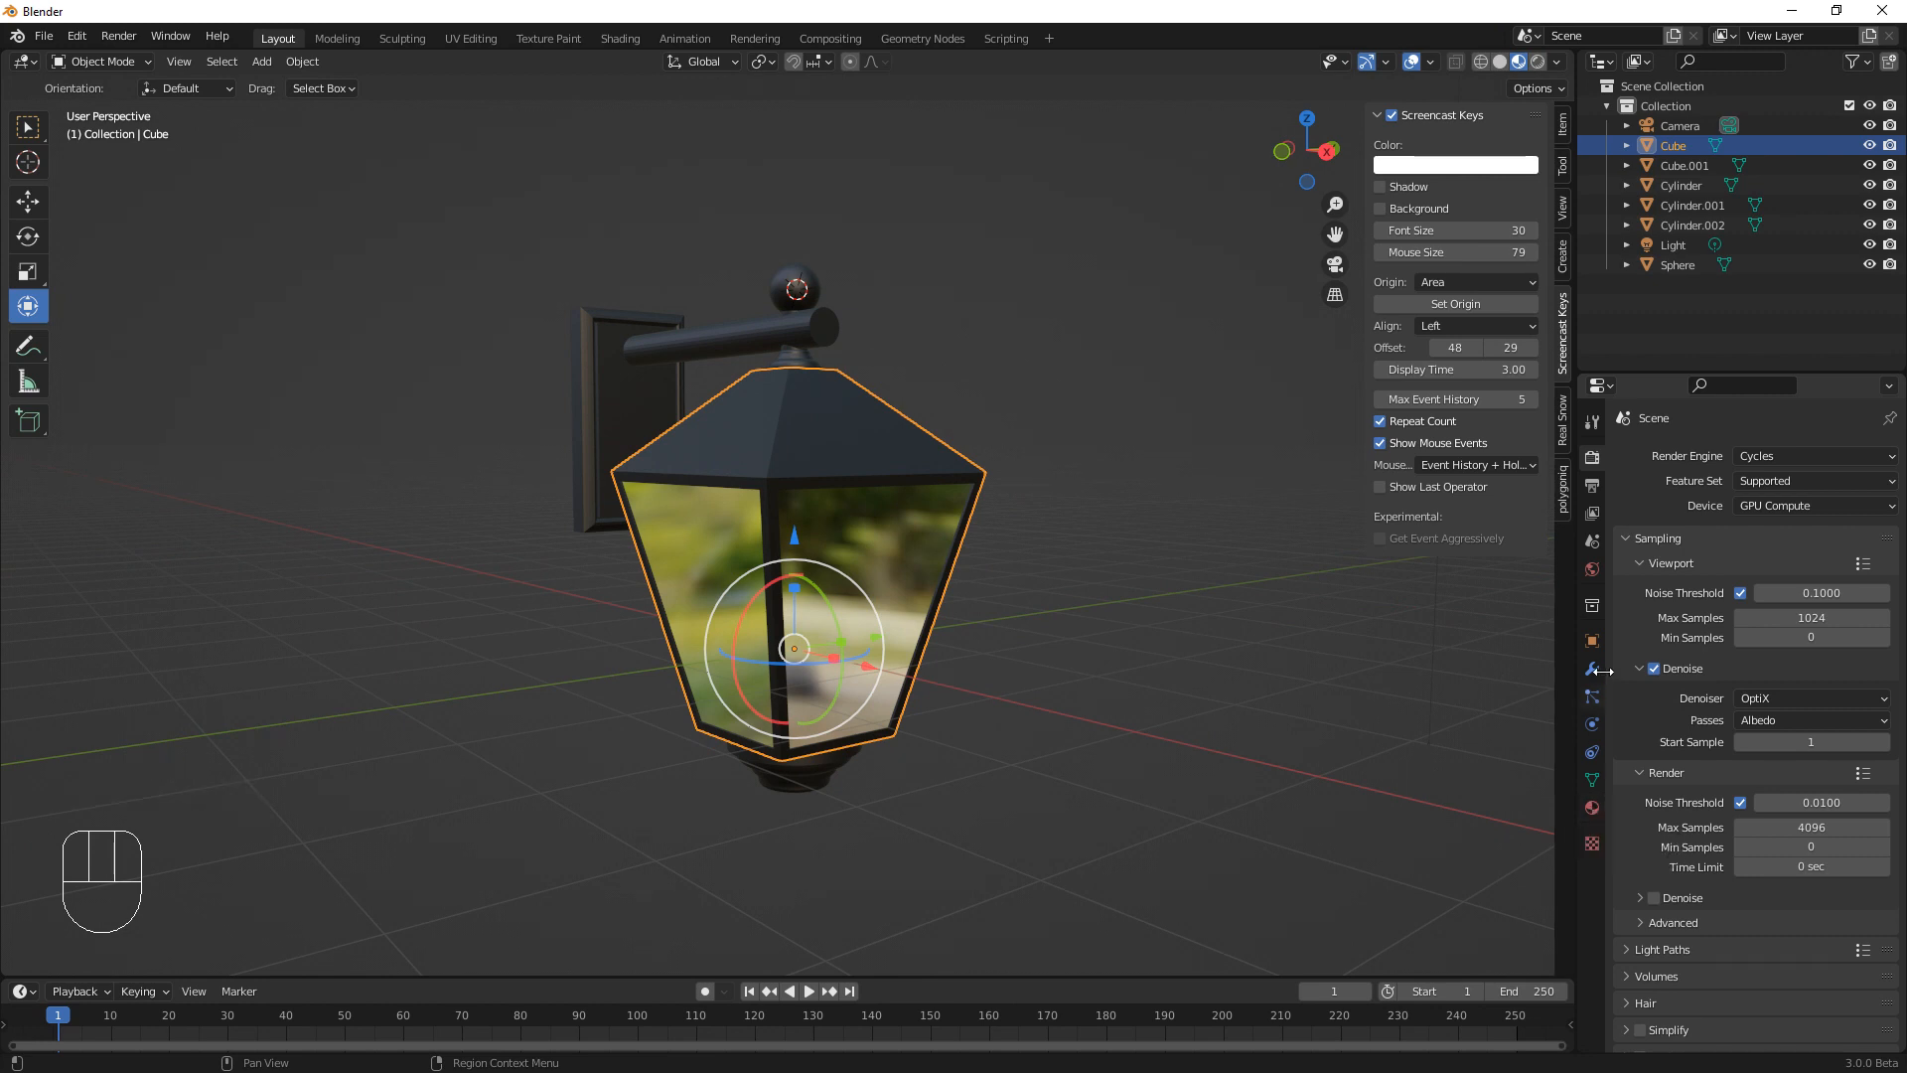
{"action": "key", "text": "shift+a"}
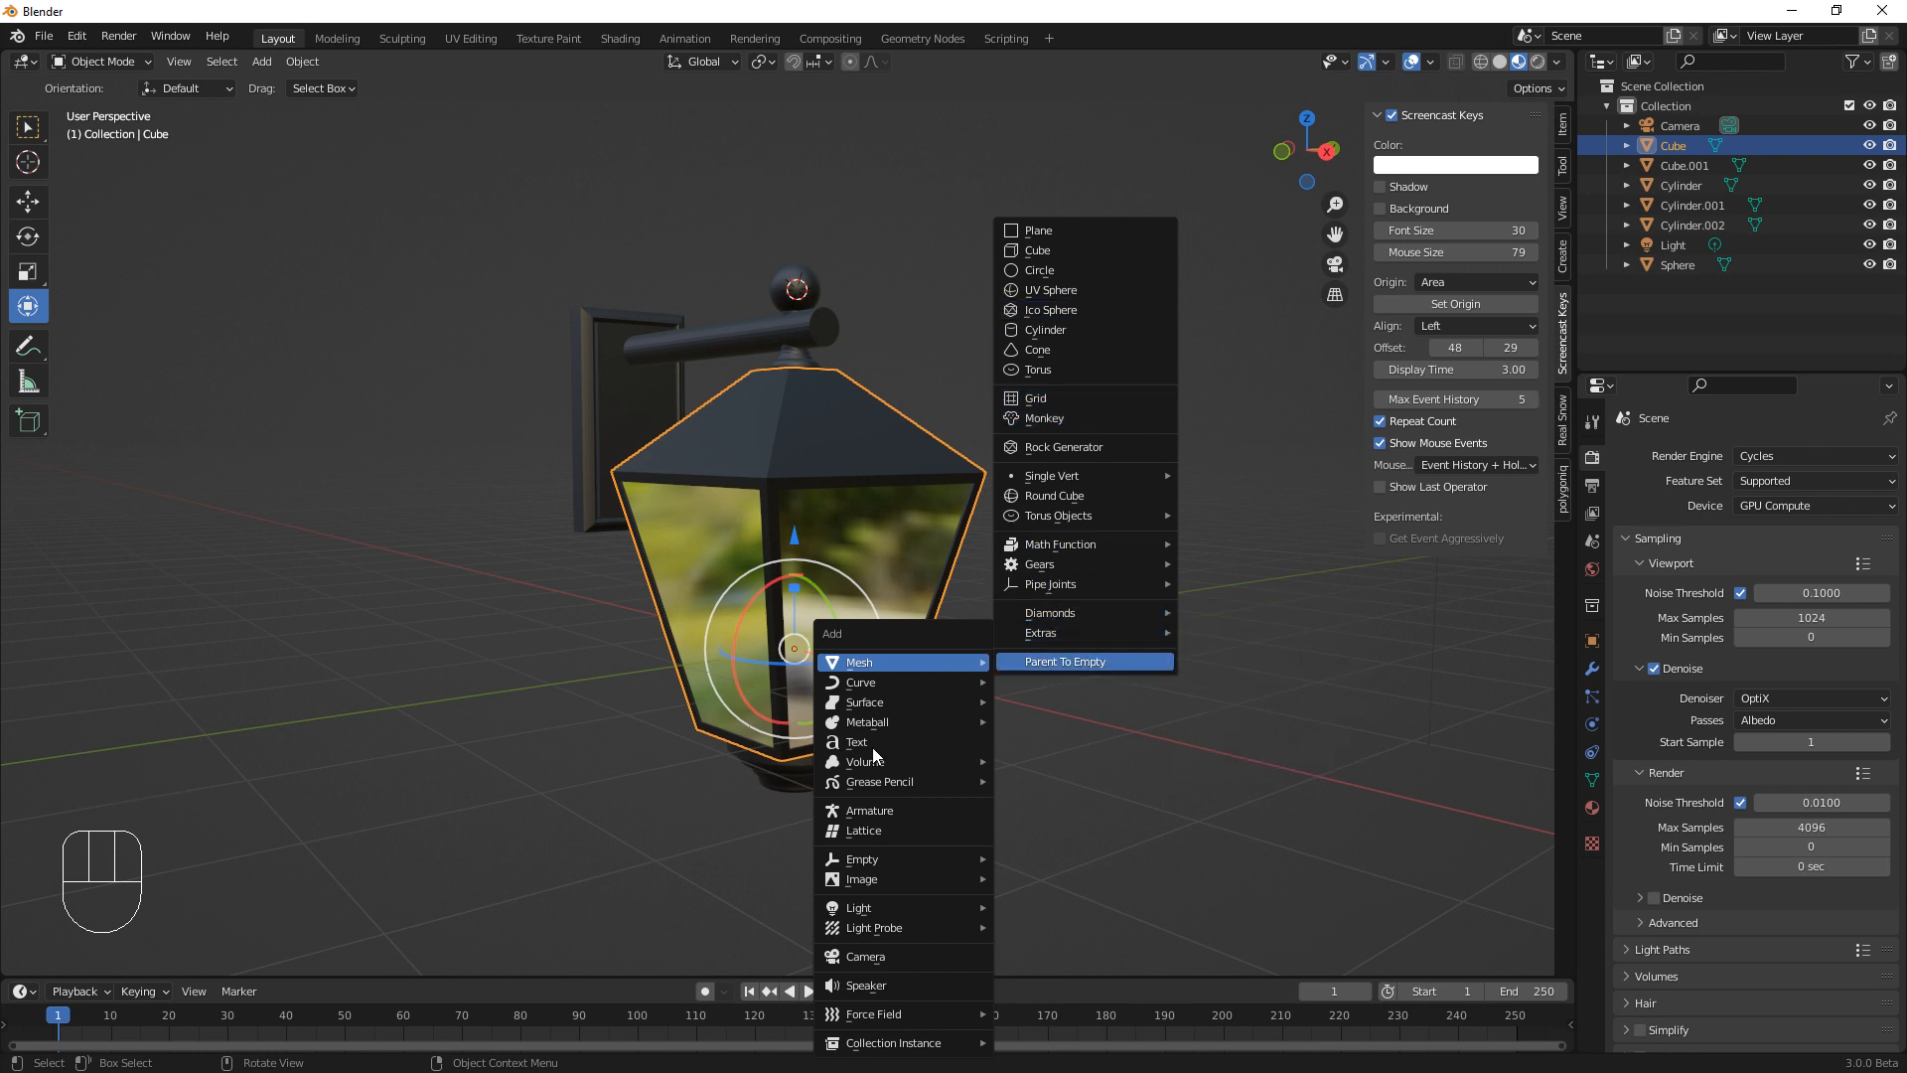
{"action": "mouse_move", "coordinate": [886, 906]}
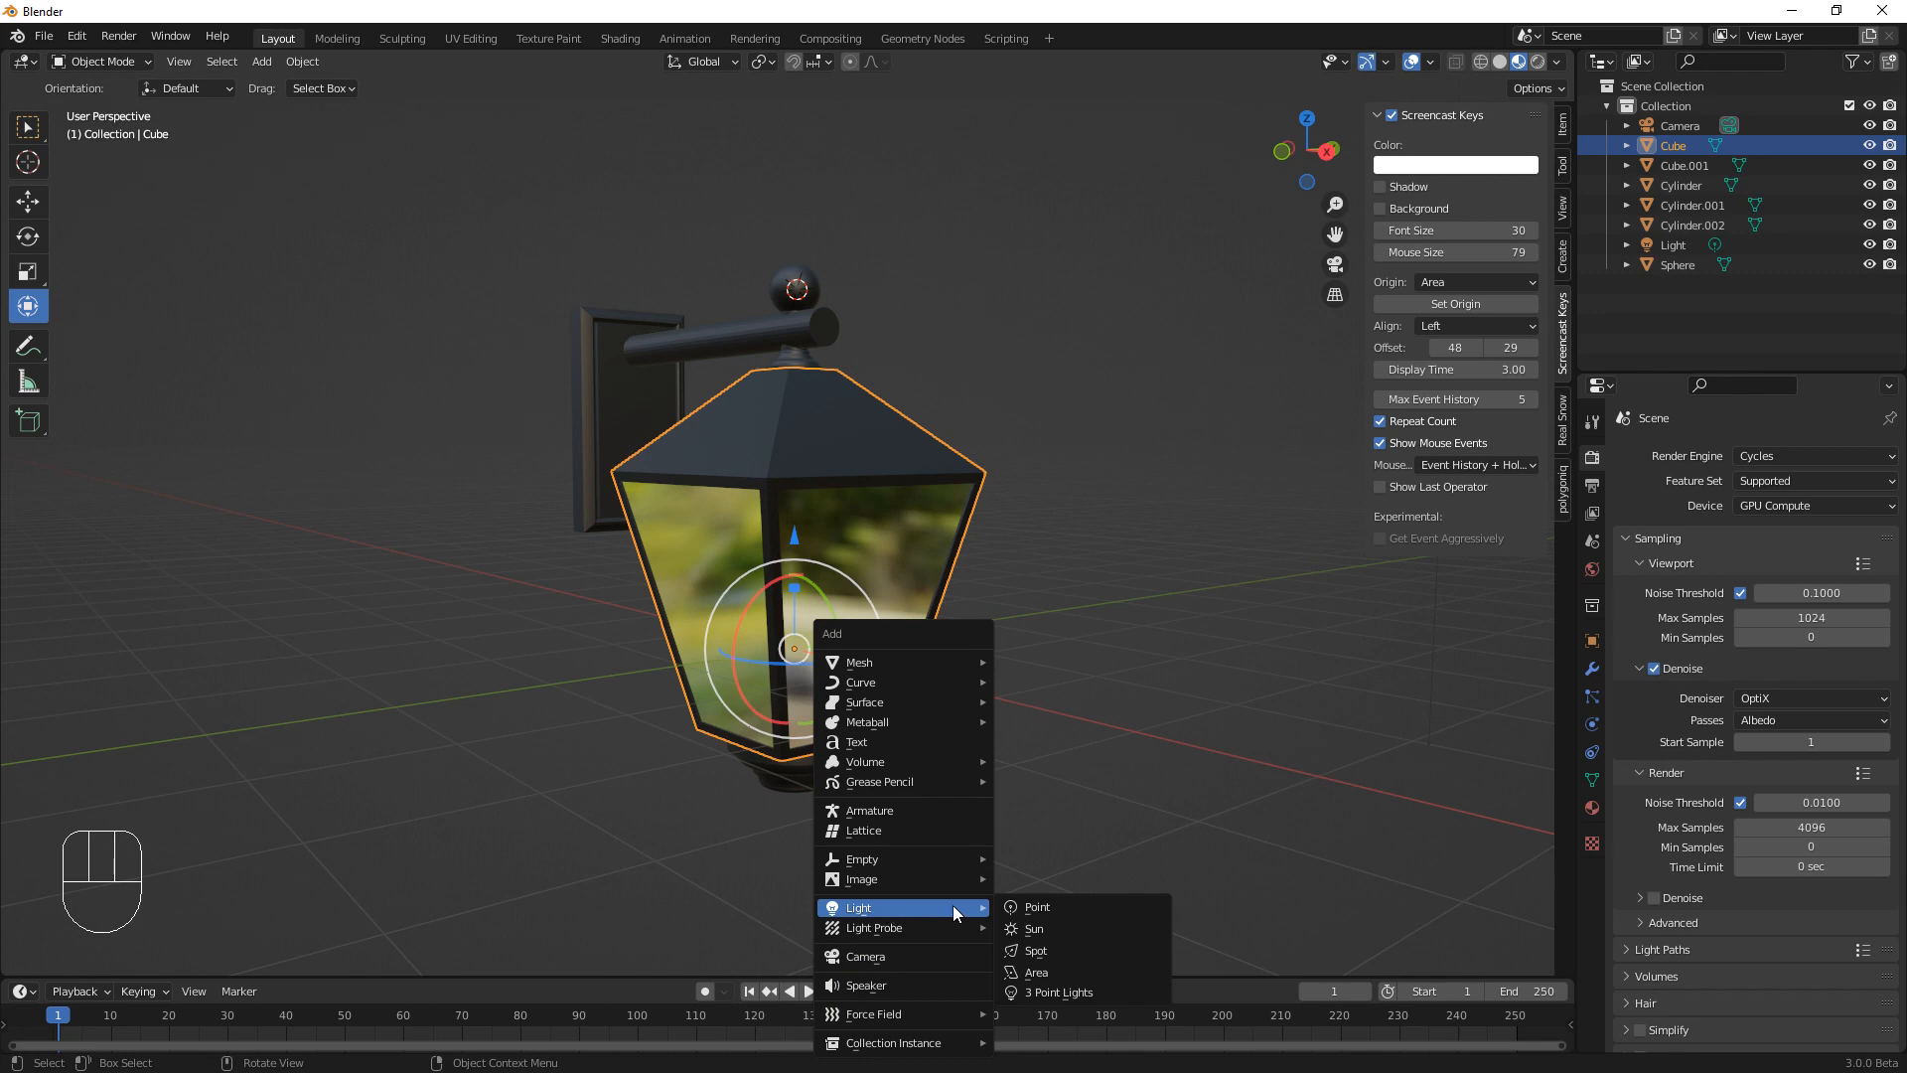
{"action": "left_click", "coordinate": [1033, 974]}
Scale the area light up by about 1.325 and lower it about 0.97 m into the lantern's roof
{"action": "middle_click_drag", "start_coordinate": [1004, 749], "coordinate": [909, 925]}
{"action": "key", "text": "s"}
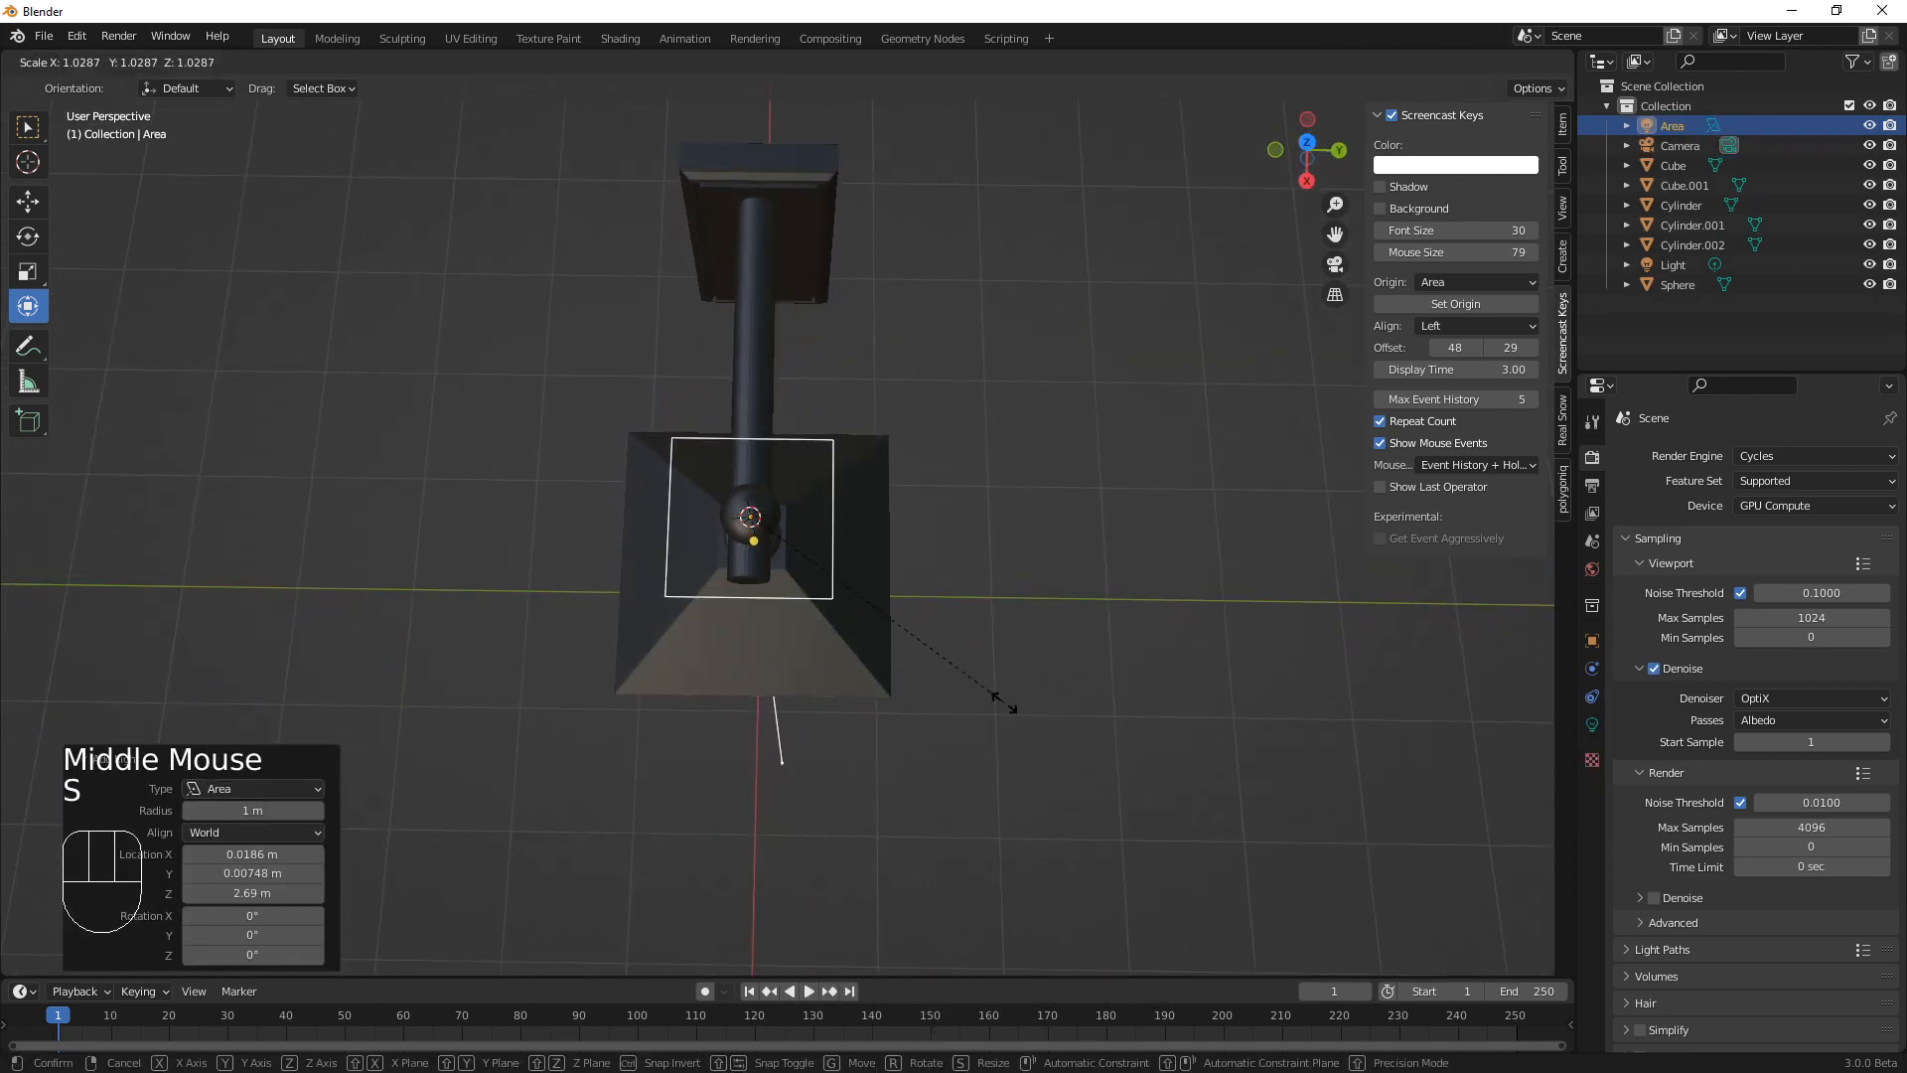
{"action": "left_click", "coordinate": [1071, 755]}
{"action": "middle_click_drag", "start_coordinate": [1075, 778], "coordinate": [1059, 607]}
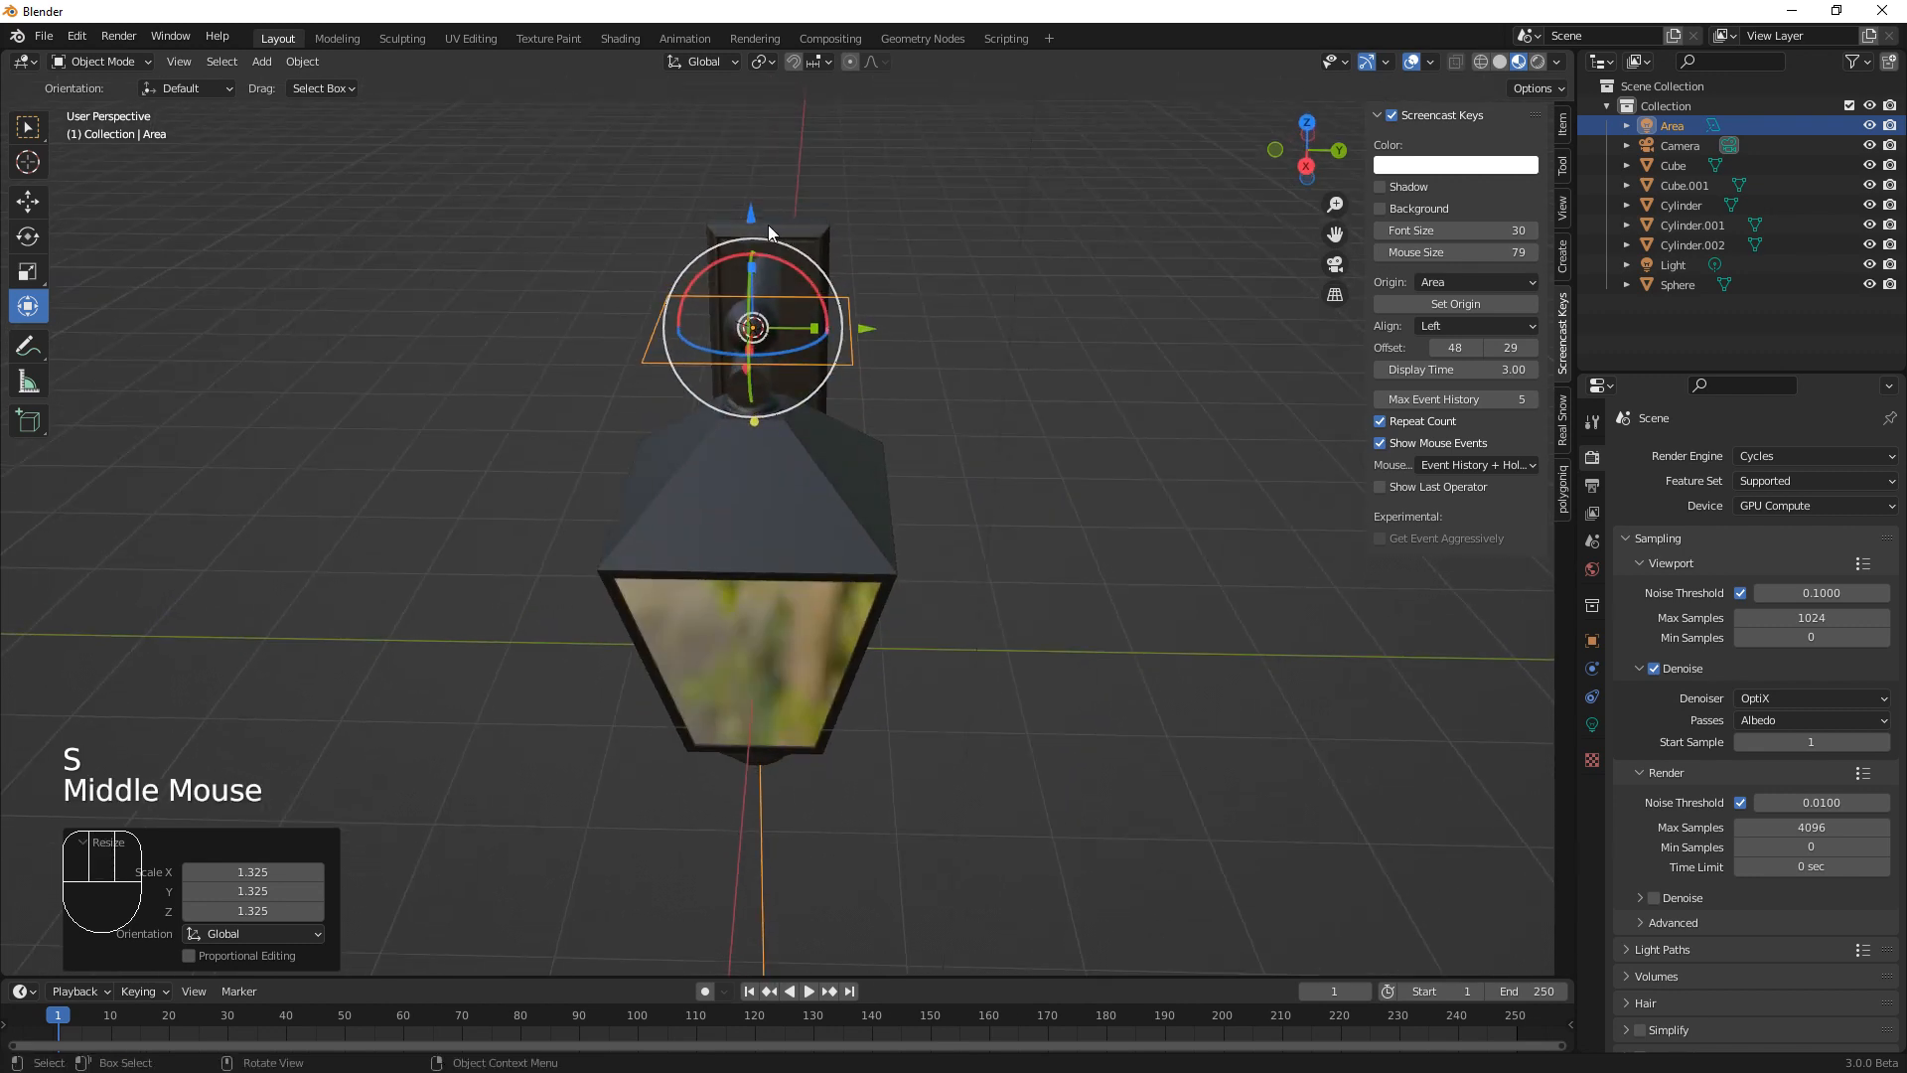
{"action": "left_click_drag", "start_coordinate": [752, 215], "coordinate": [744, 355]}
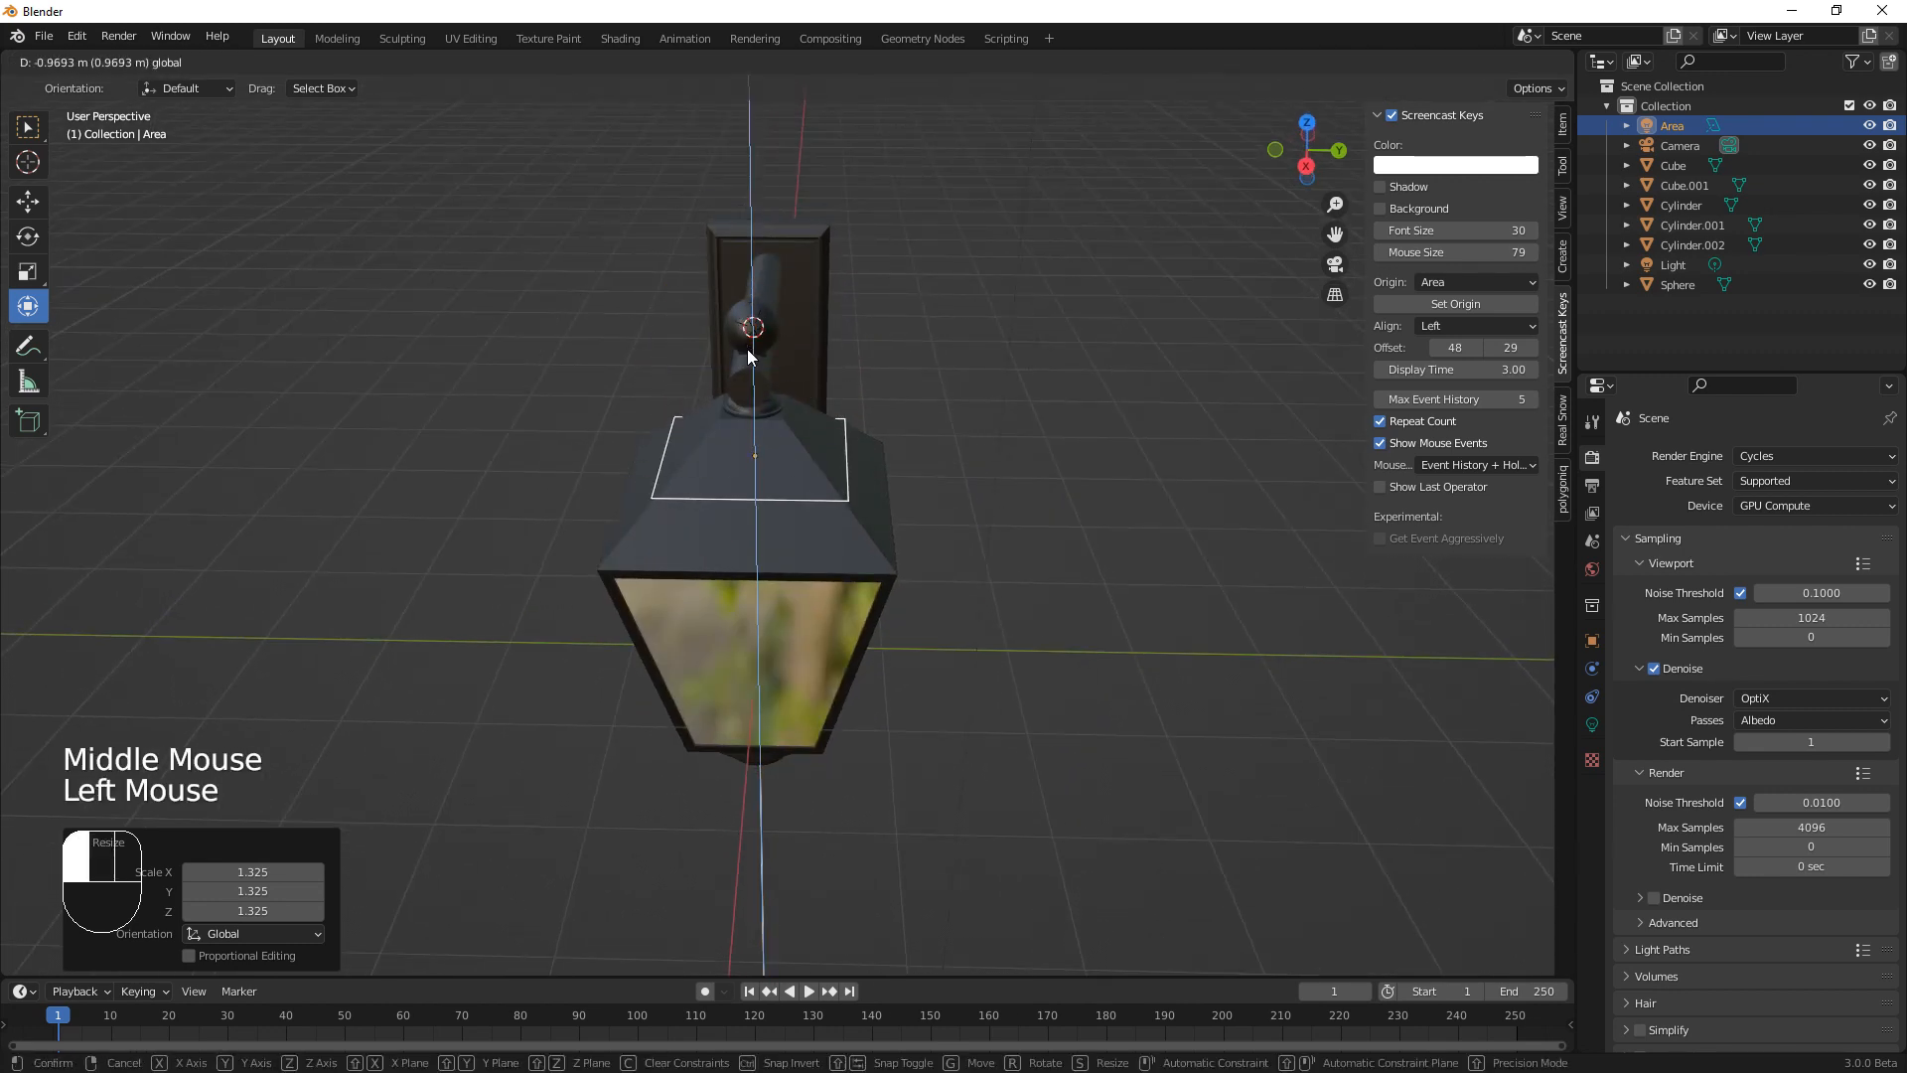
Enlarge the area light by about 1.28 and lower it about 0.31 m to the top of the glass panels
{"action": "middle_click_drag", "start_coordinate": [1033, 635], "coordinate": [1021, 737]}
{"action": "key", "text": "s"}
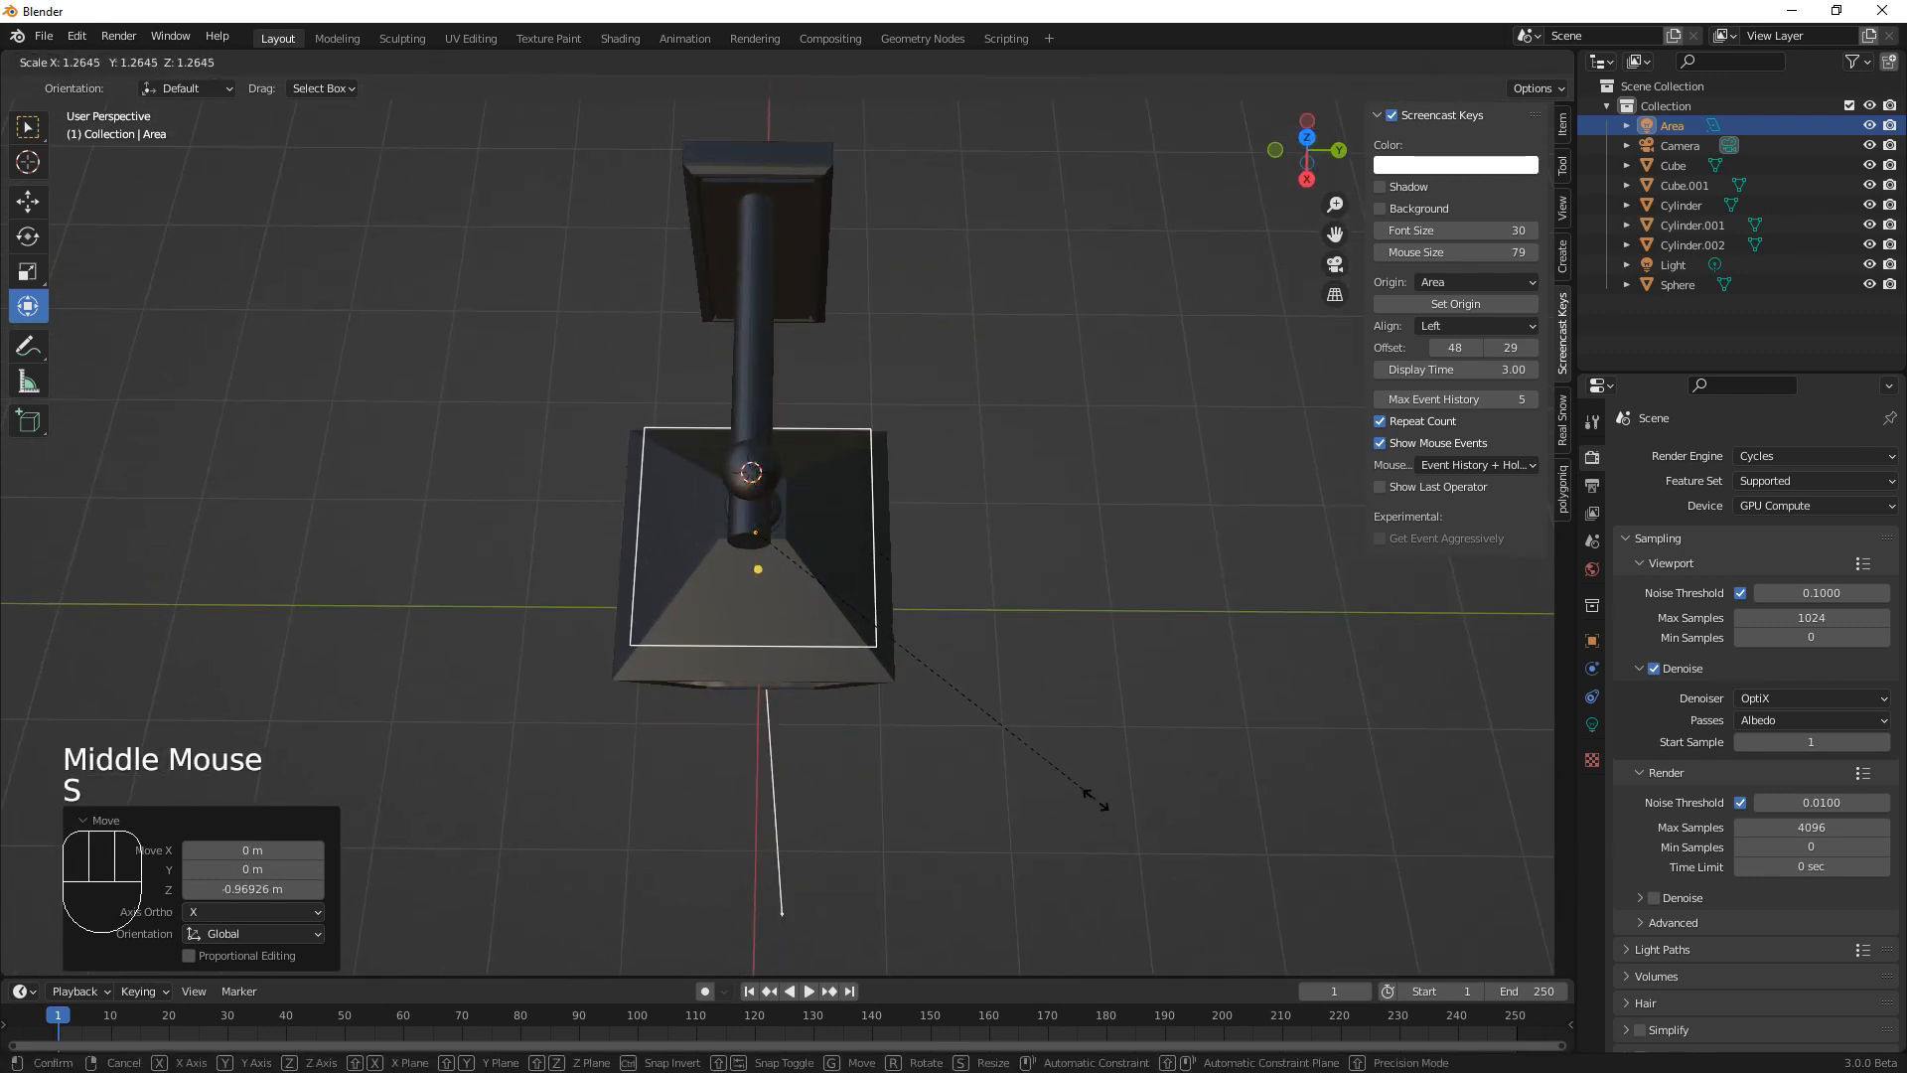
{"action": "left_click", "coordinate": [1097, 793]}
{"action": "middle_click_drag", "start_coordinate": [1100, 795], "coordinate": [1095, 592]}
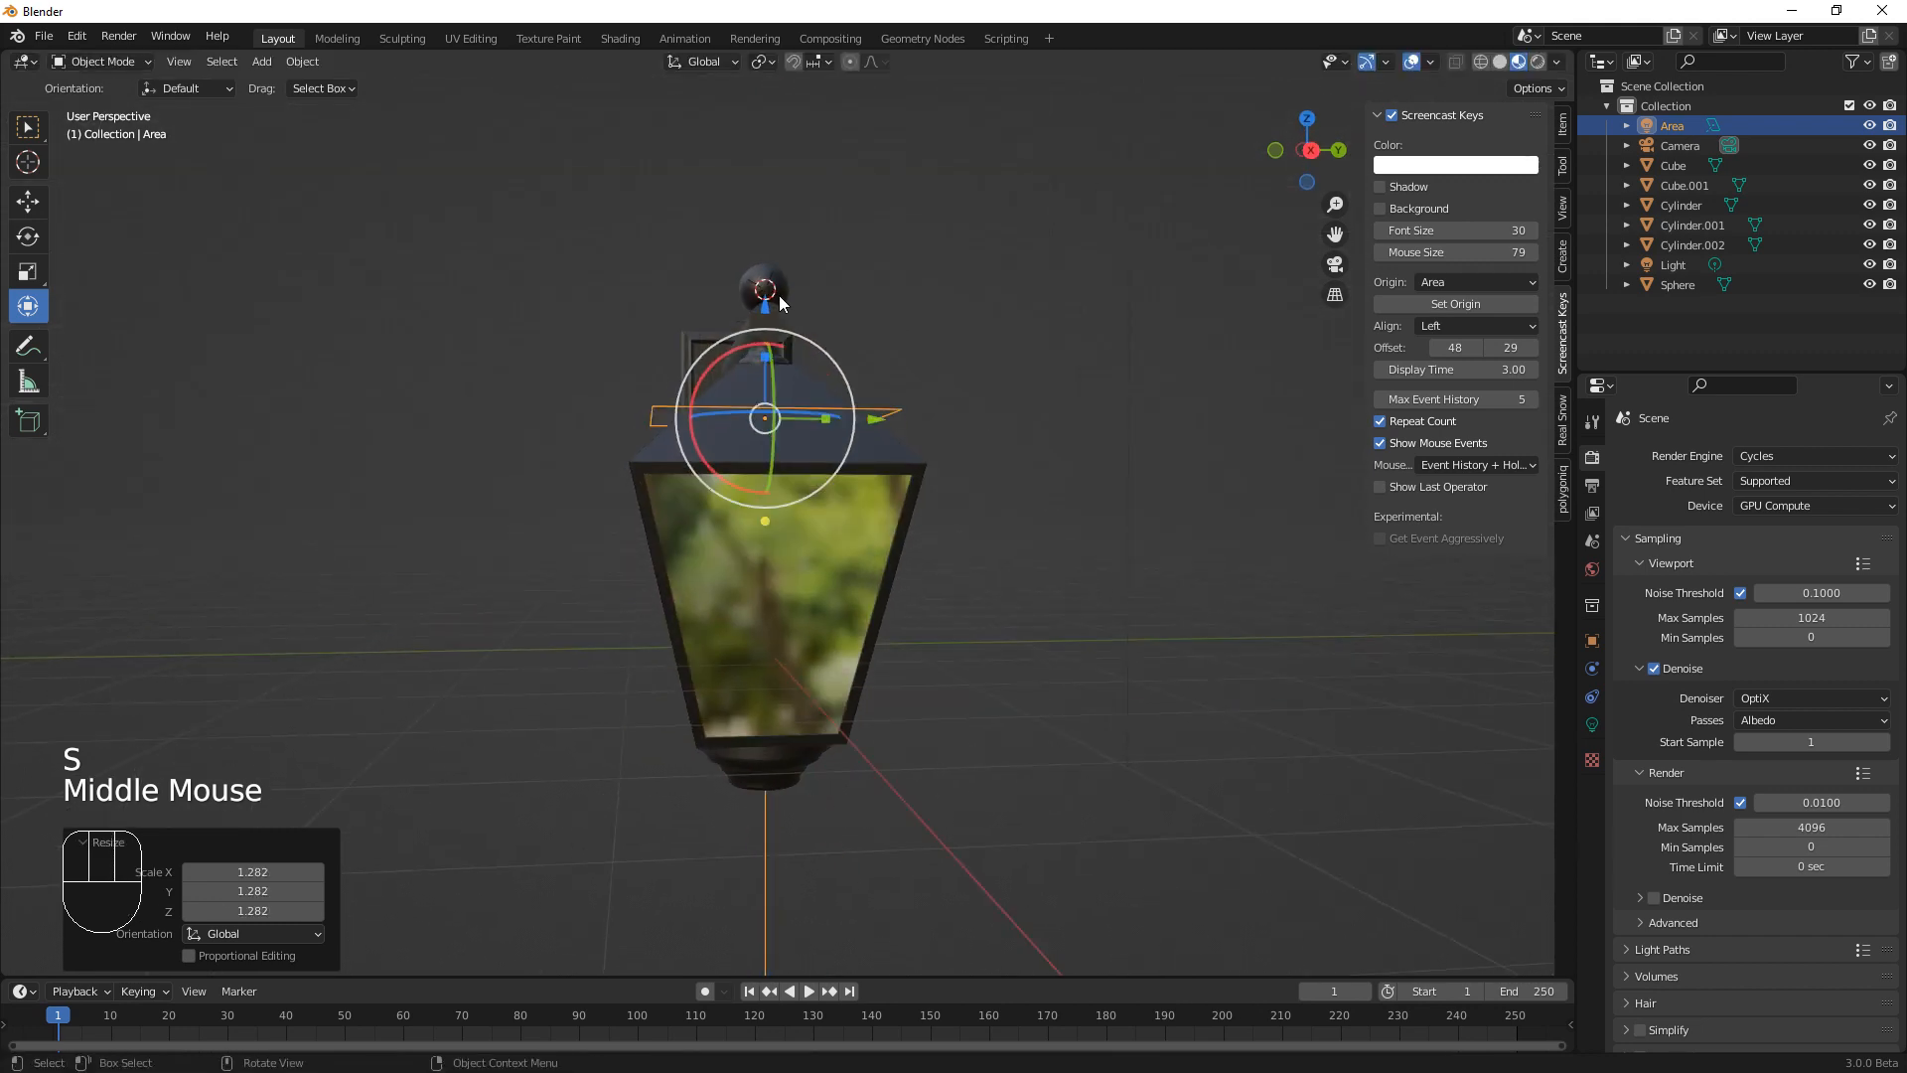
{"action": "left_click_drag", "start_coordinate": [779, 297], "coordinate": [763, 344]}
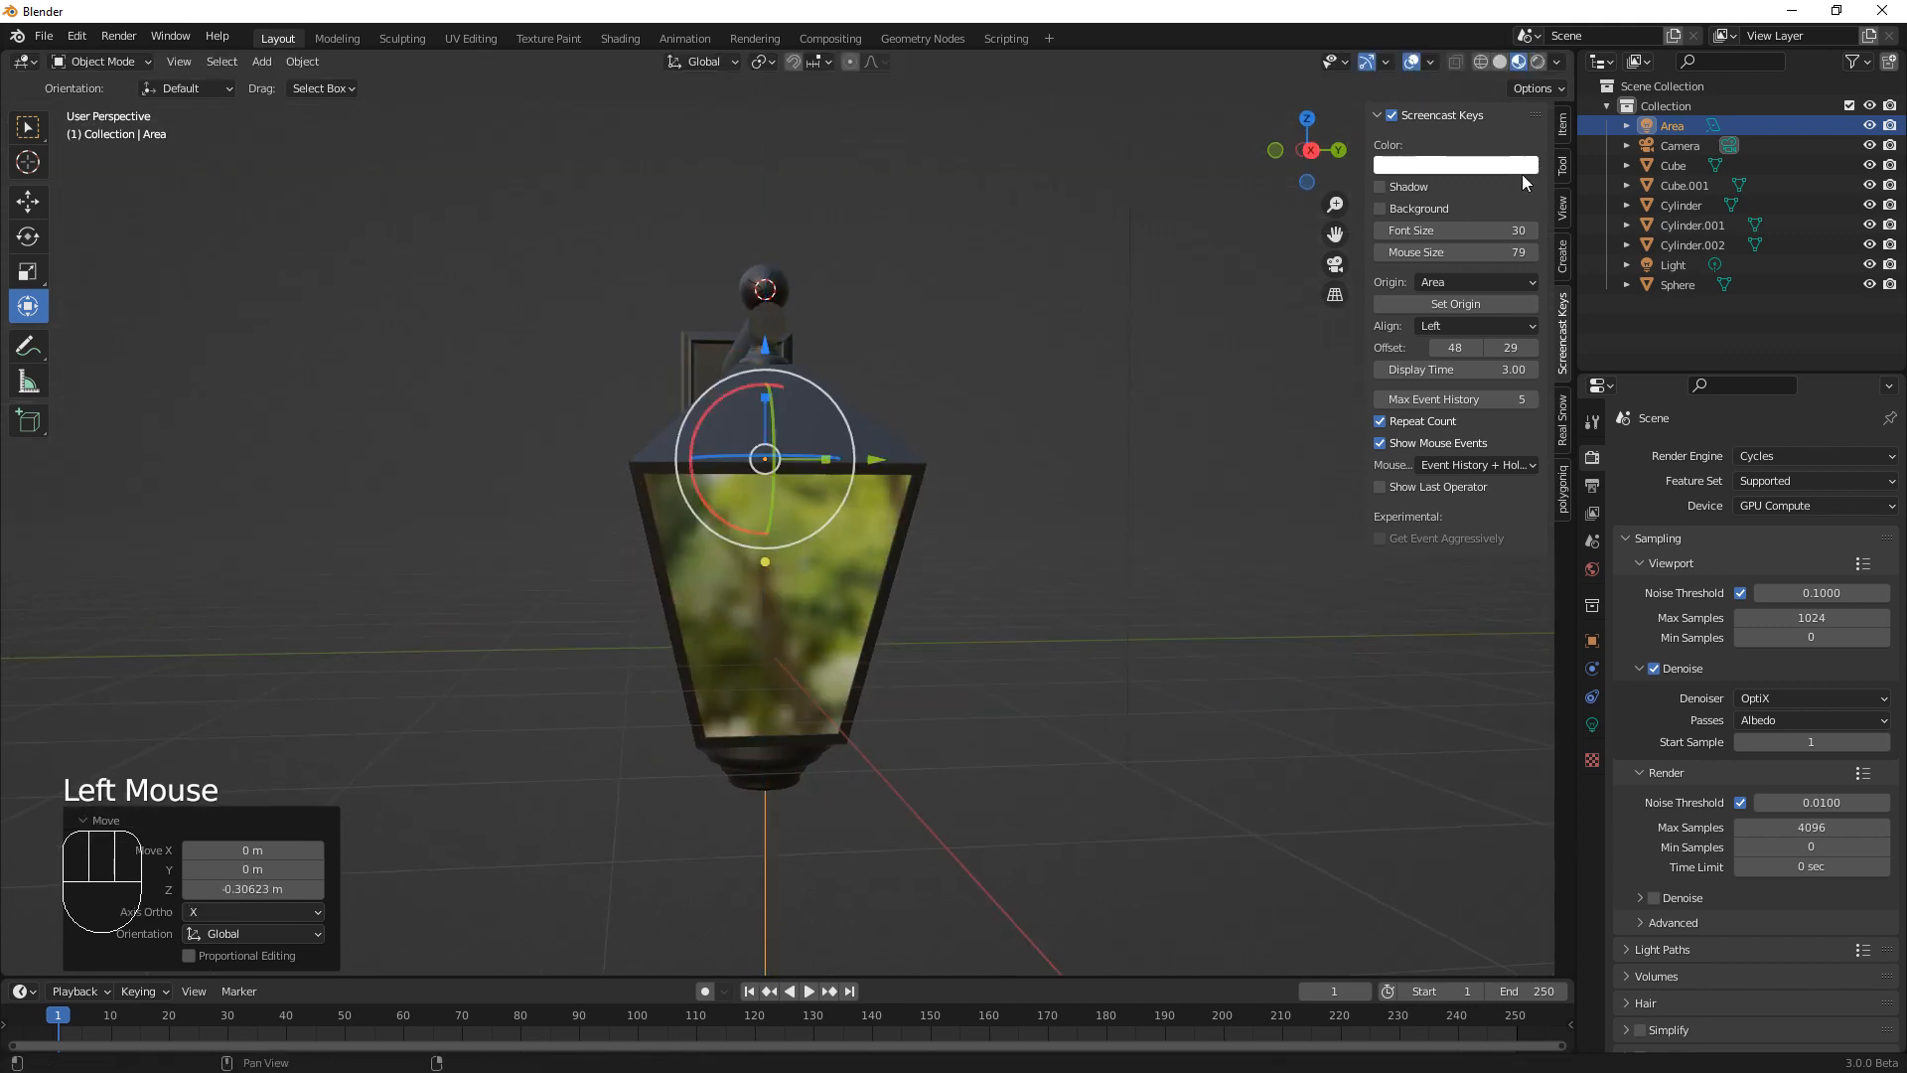
Switch the viewport to rendered shading and set the area light's power to 1000 W
{"action": "double_click", "coordinate": [1534, 62]}
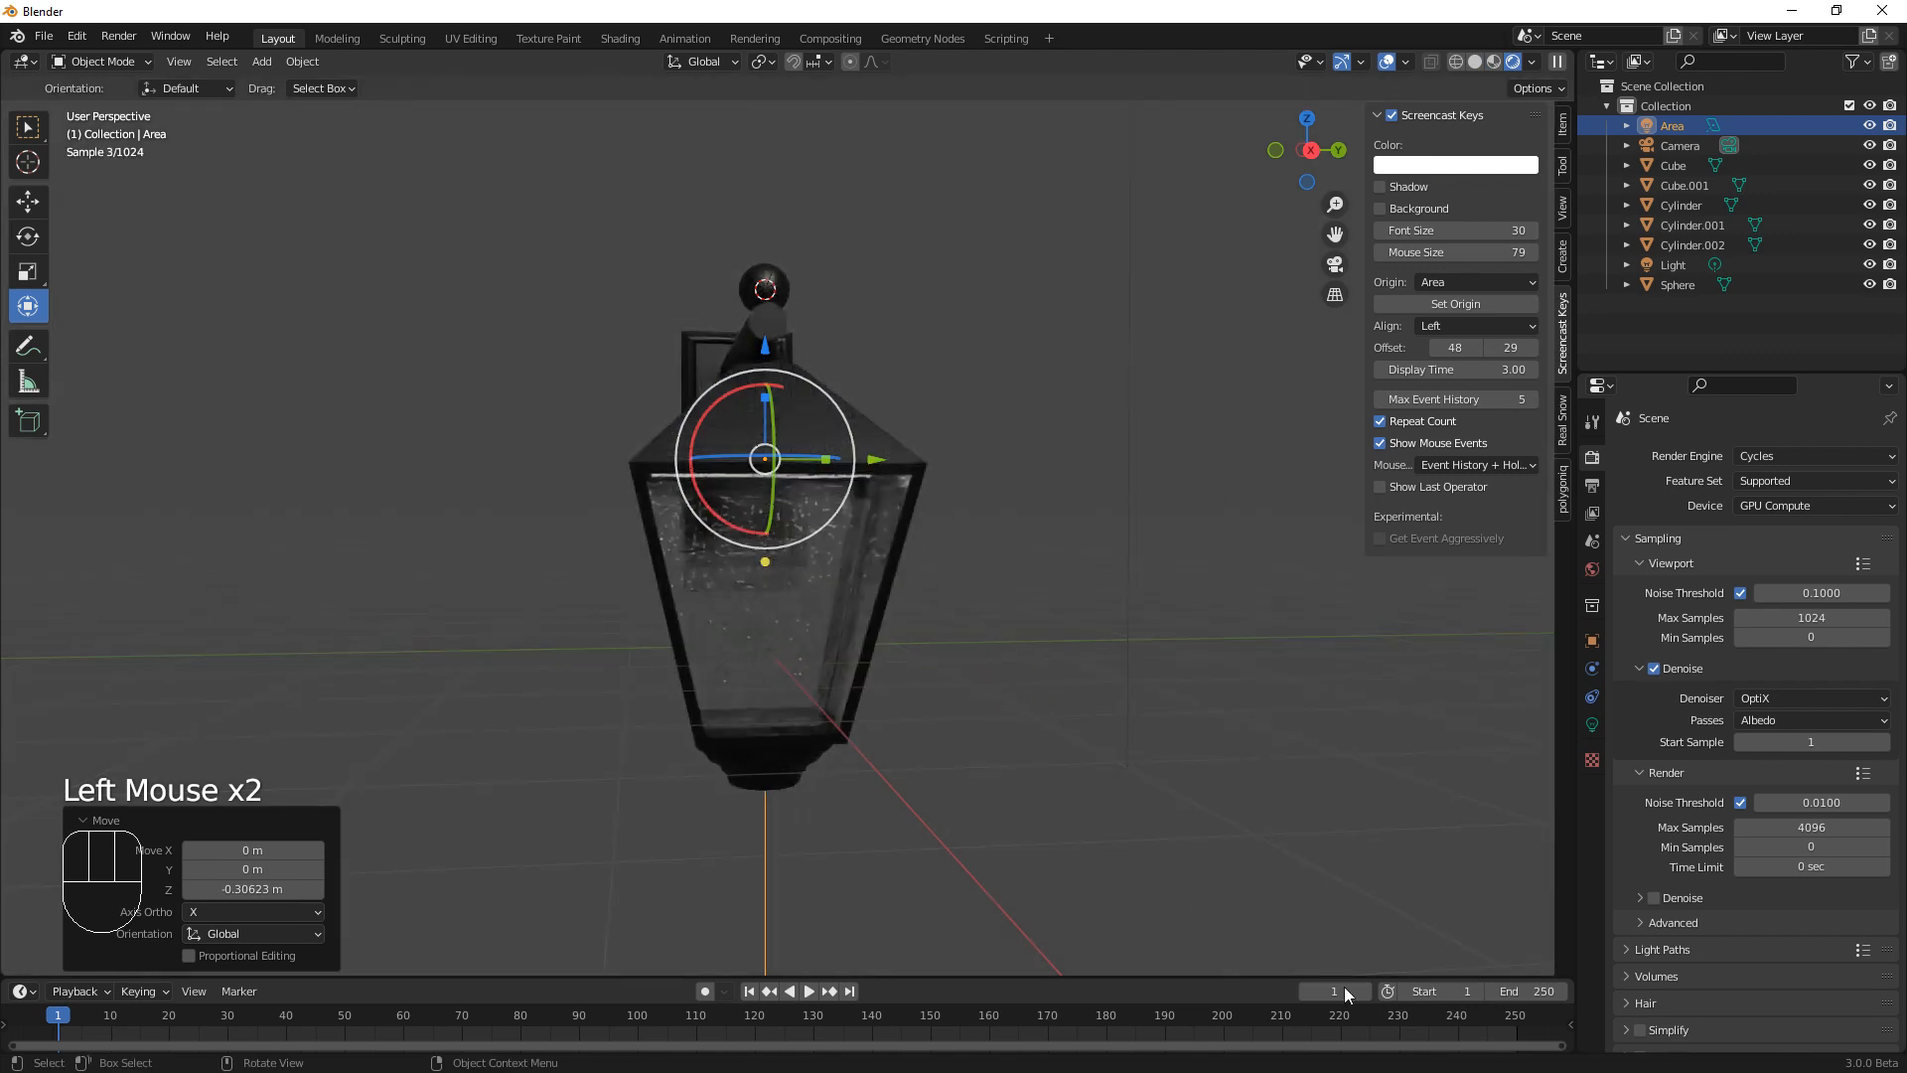
{"action": "left_click", "coordinate": [1593, 725]}
{"action": "double_click", "coordinate": [1792, 592]}
{"action": "type", "text": "1"}
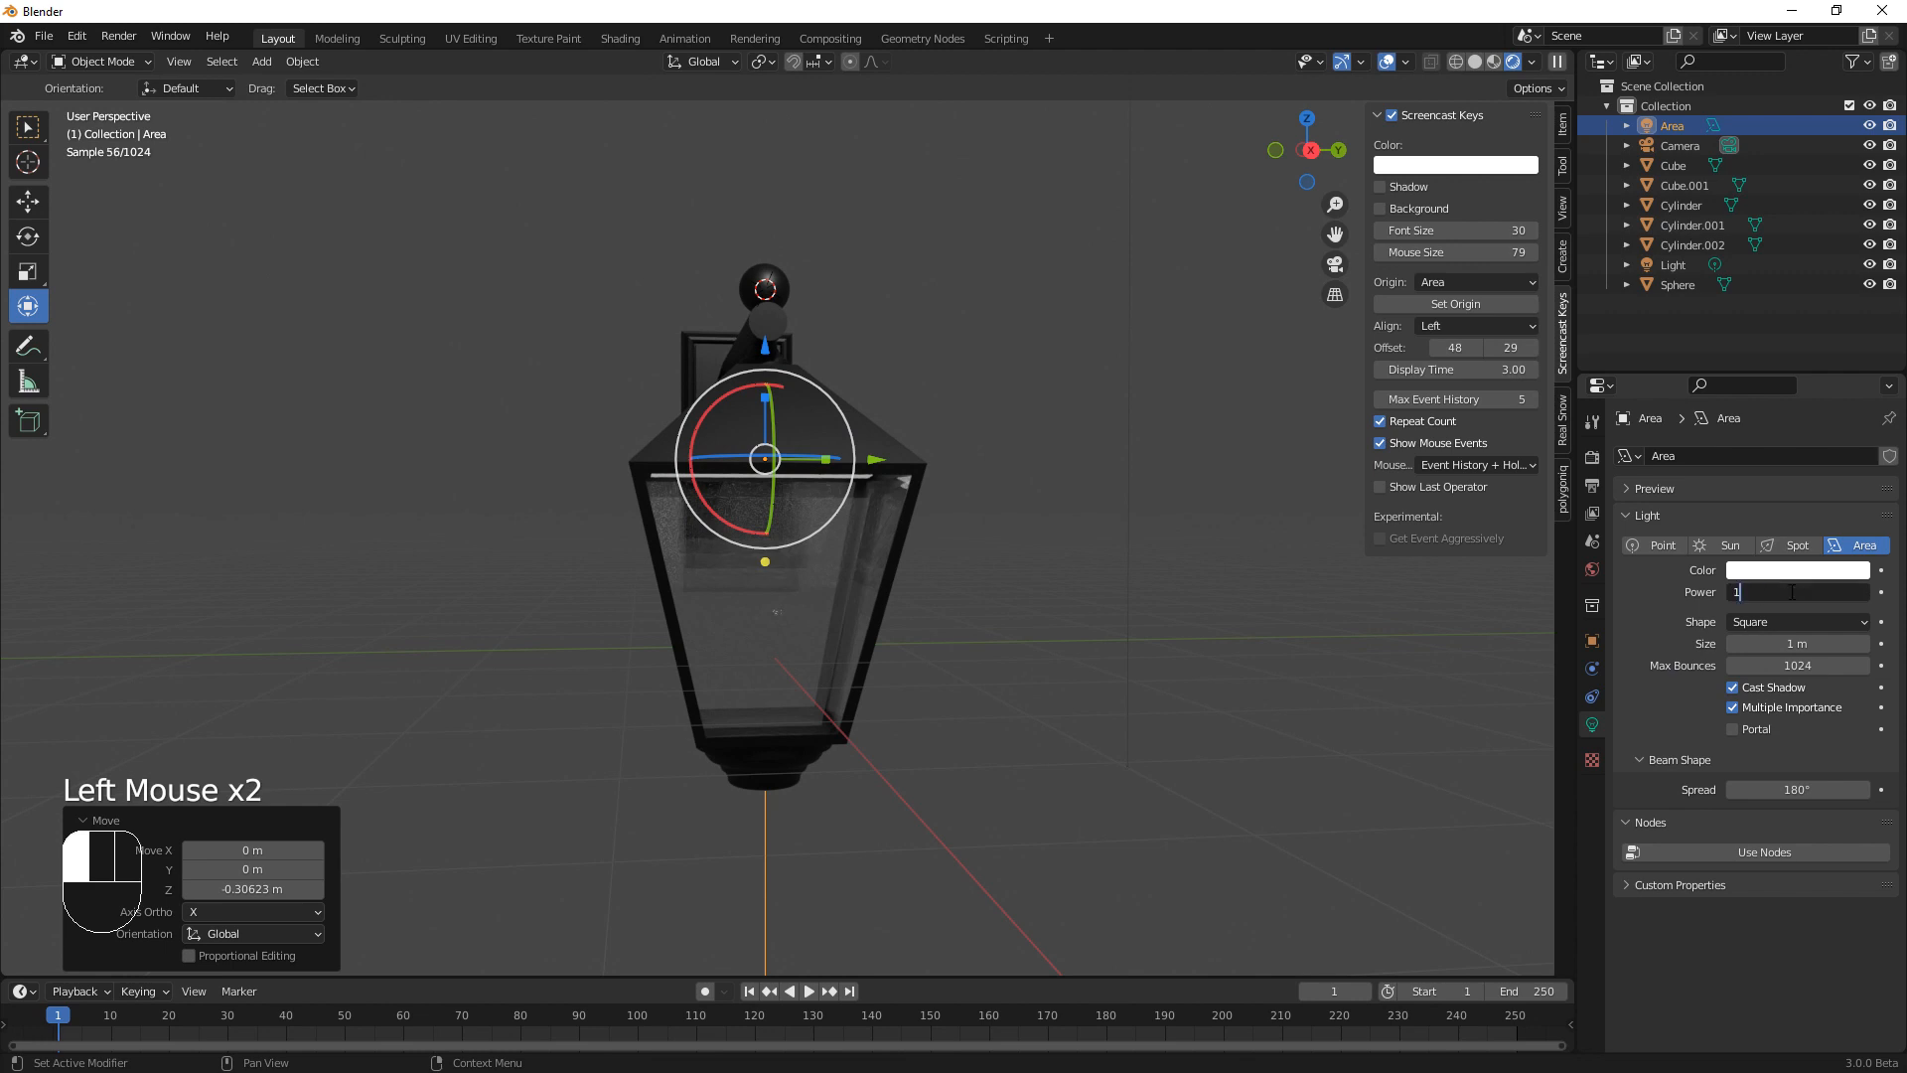
{"action": "type", "text": "000"}
{"action": "key", "text": "Return"}
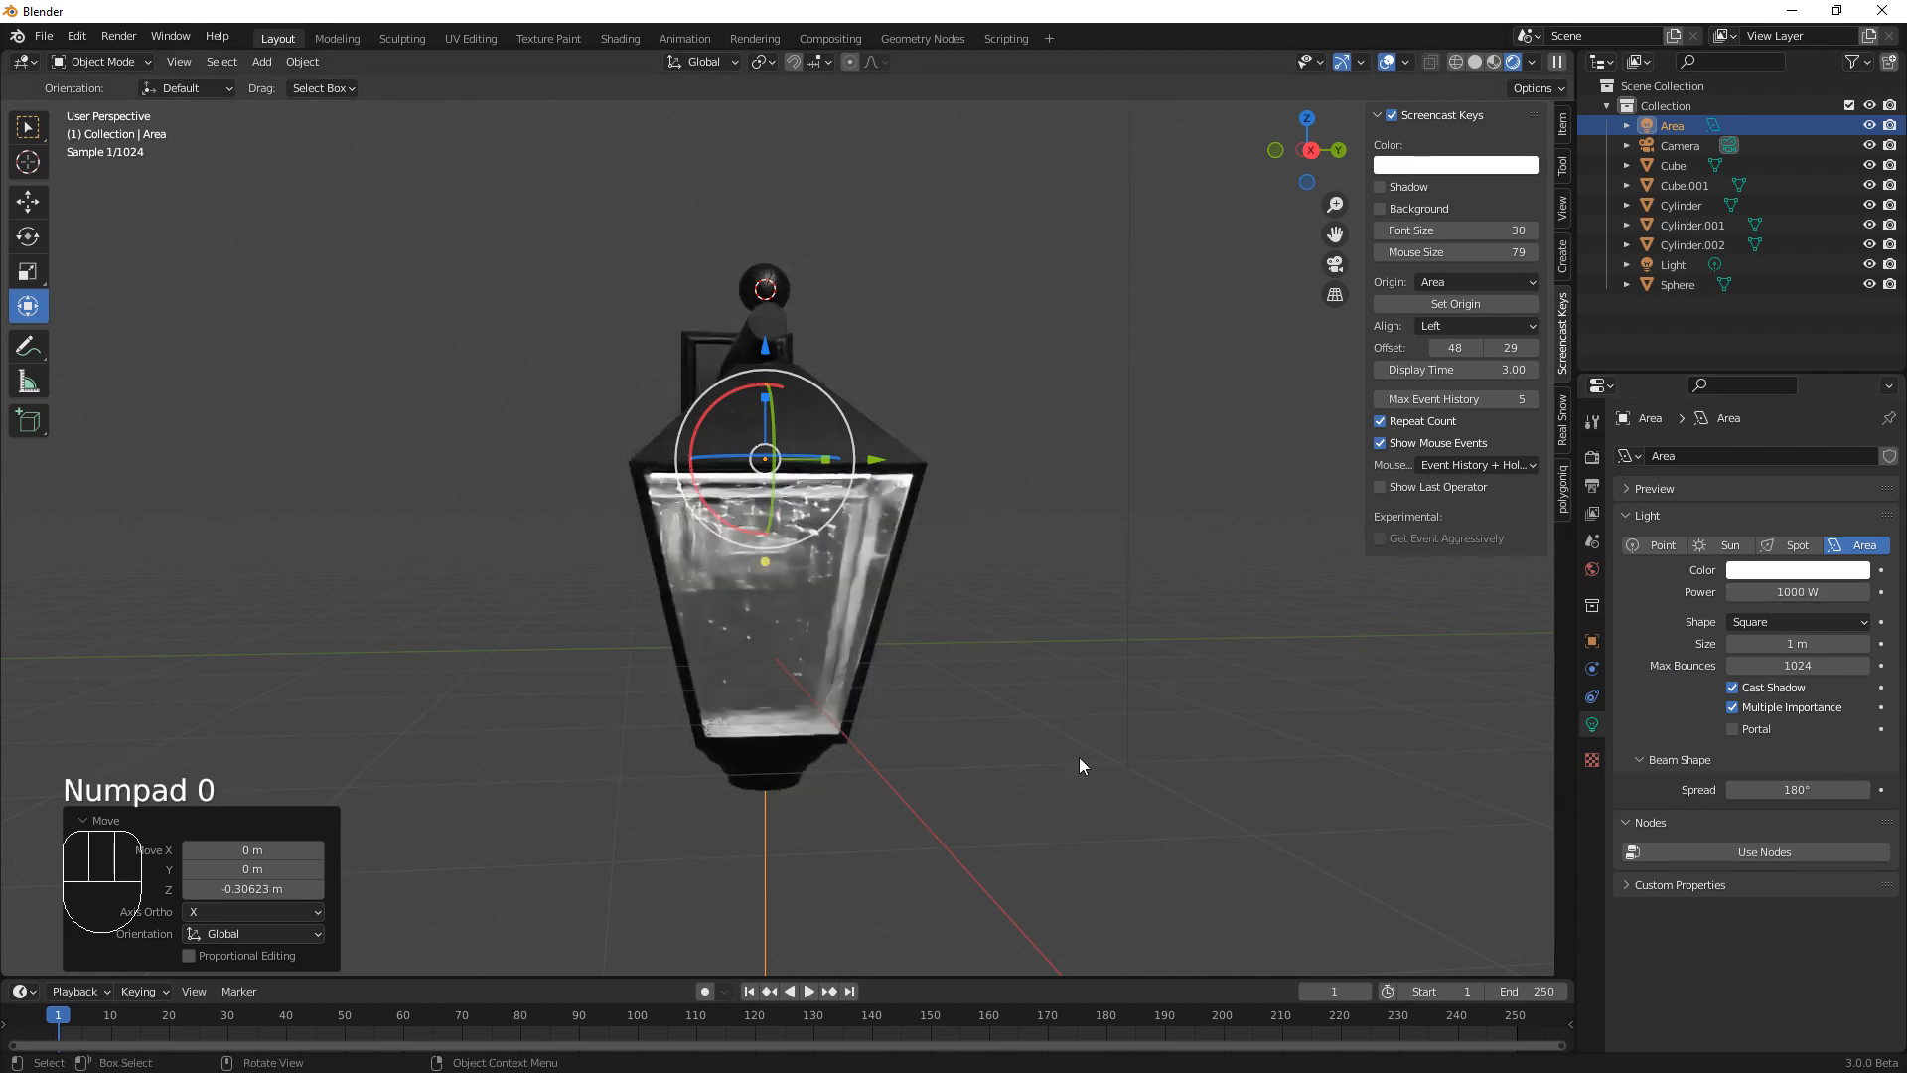
Reduce the world background strength to 0
{"action": "left_click", "coordinate": [1593, 571]}
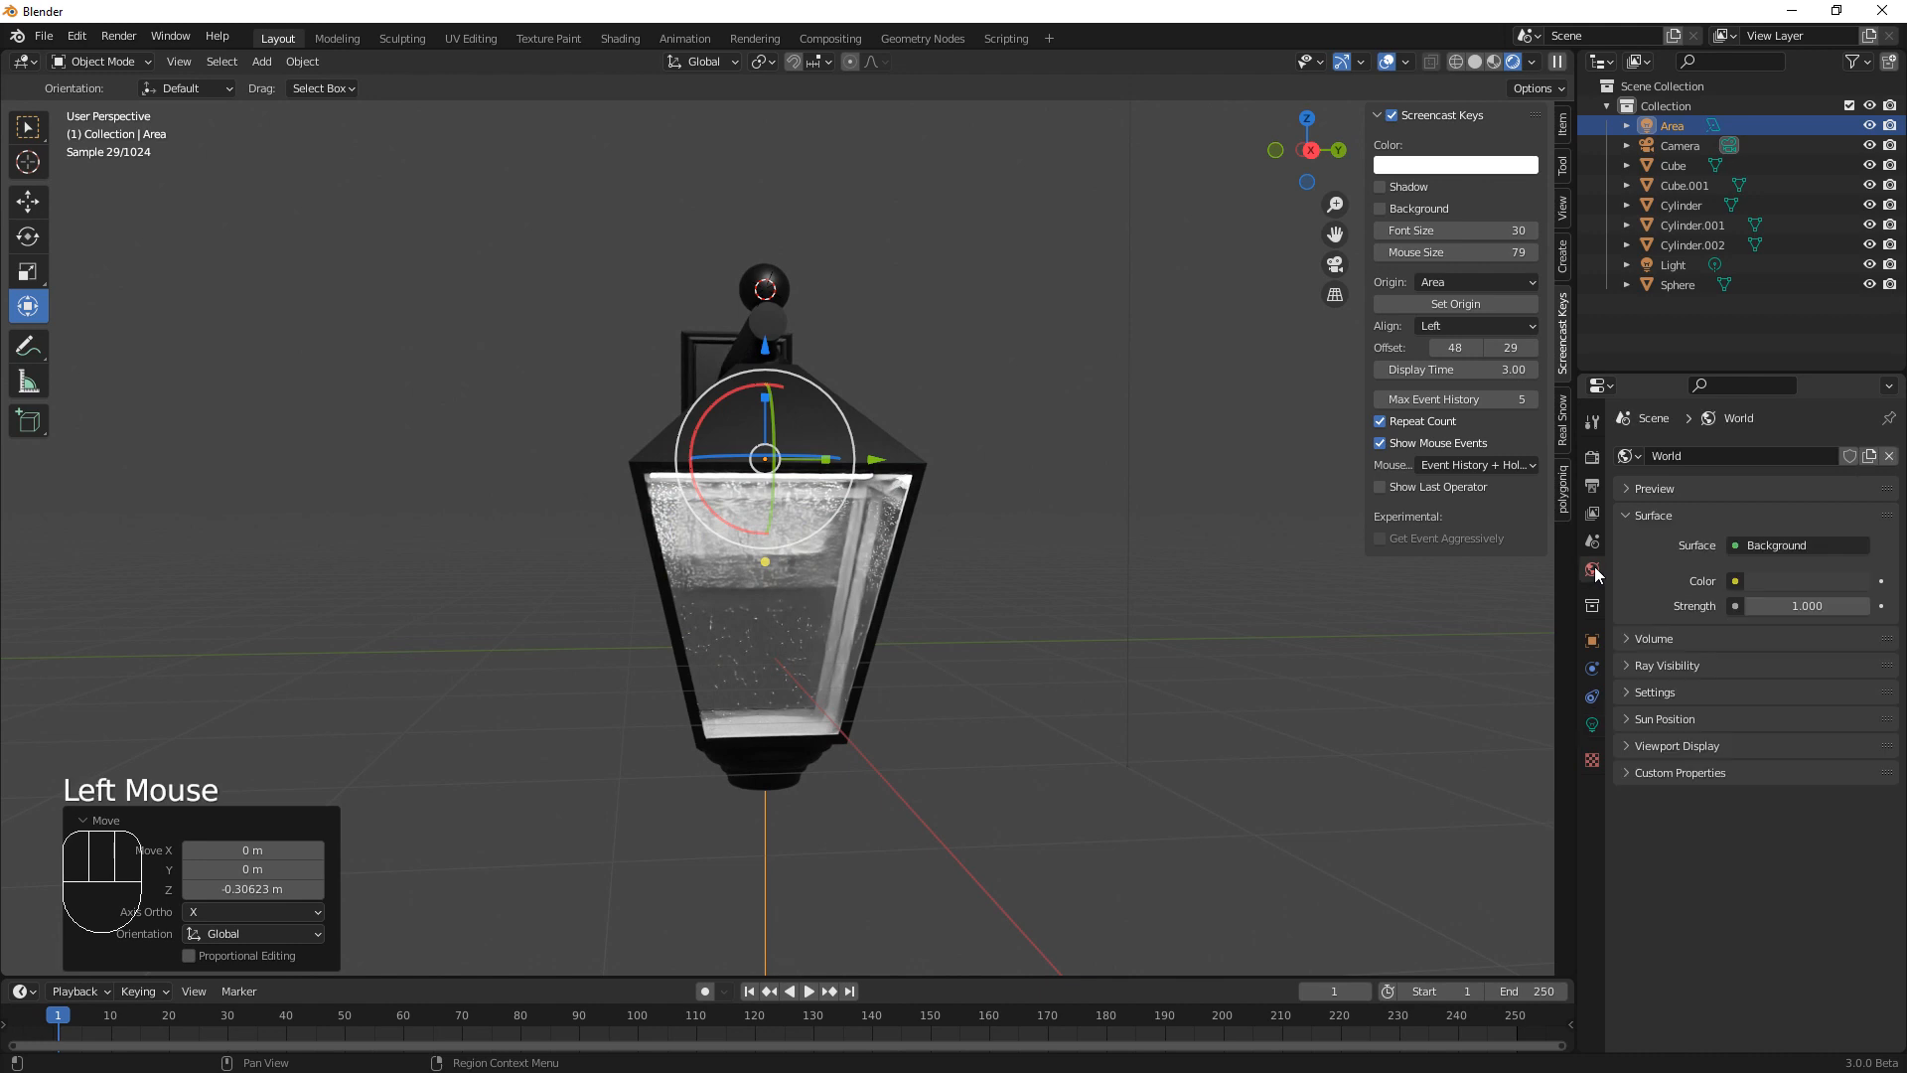
{"action": "left_click", "coordinate": [1816, 586]}
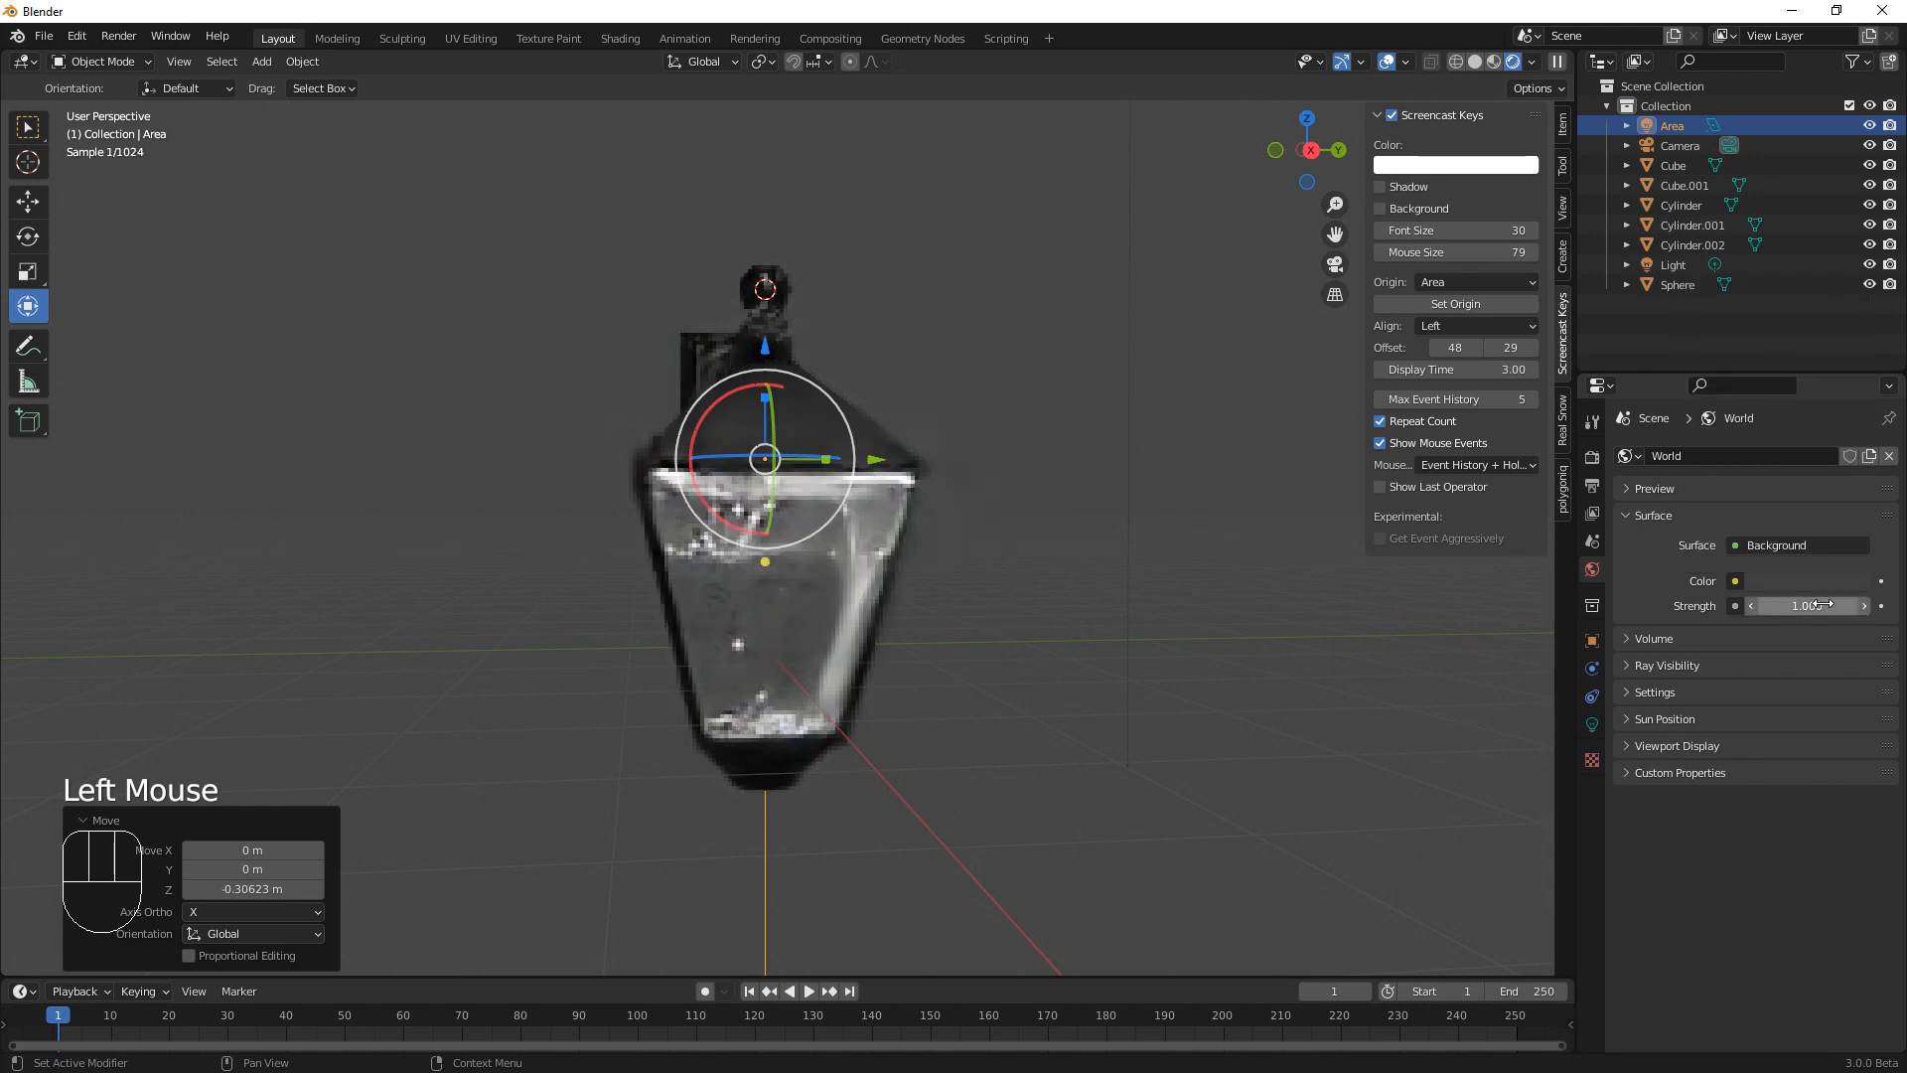
{"action": "left_click_drag", "start_coordinate": [1826, 606], "coordinate": [1729, 606]}
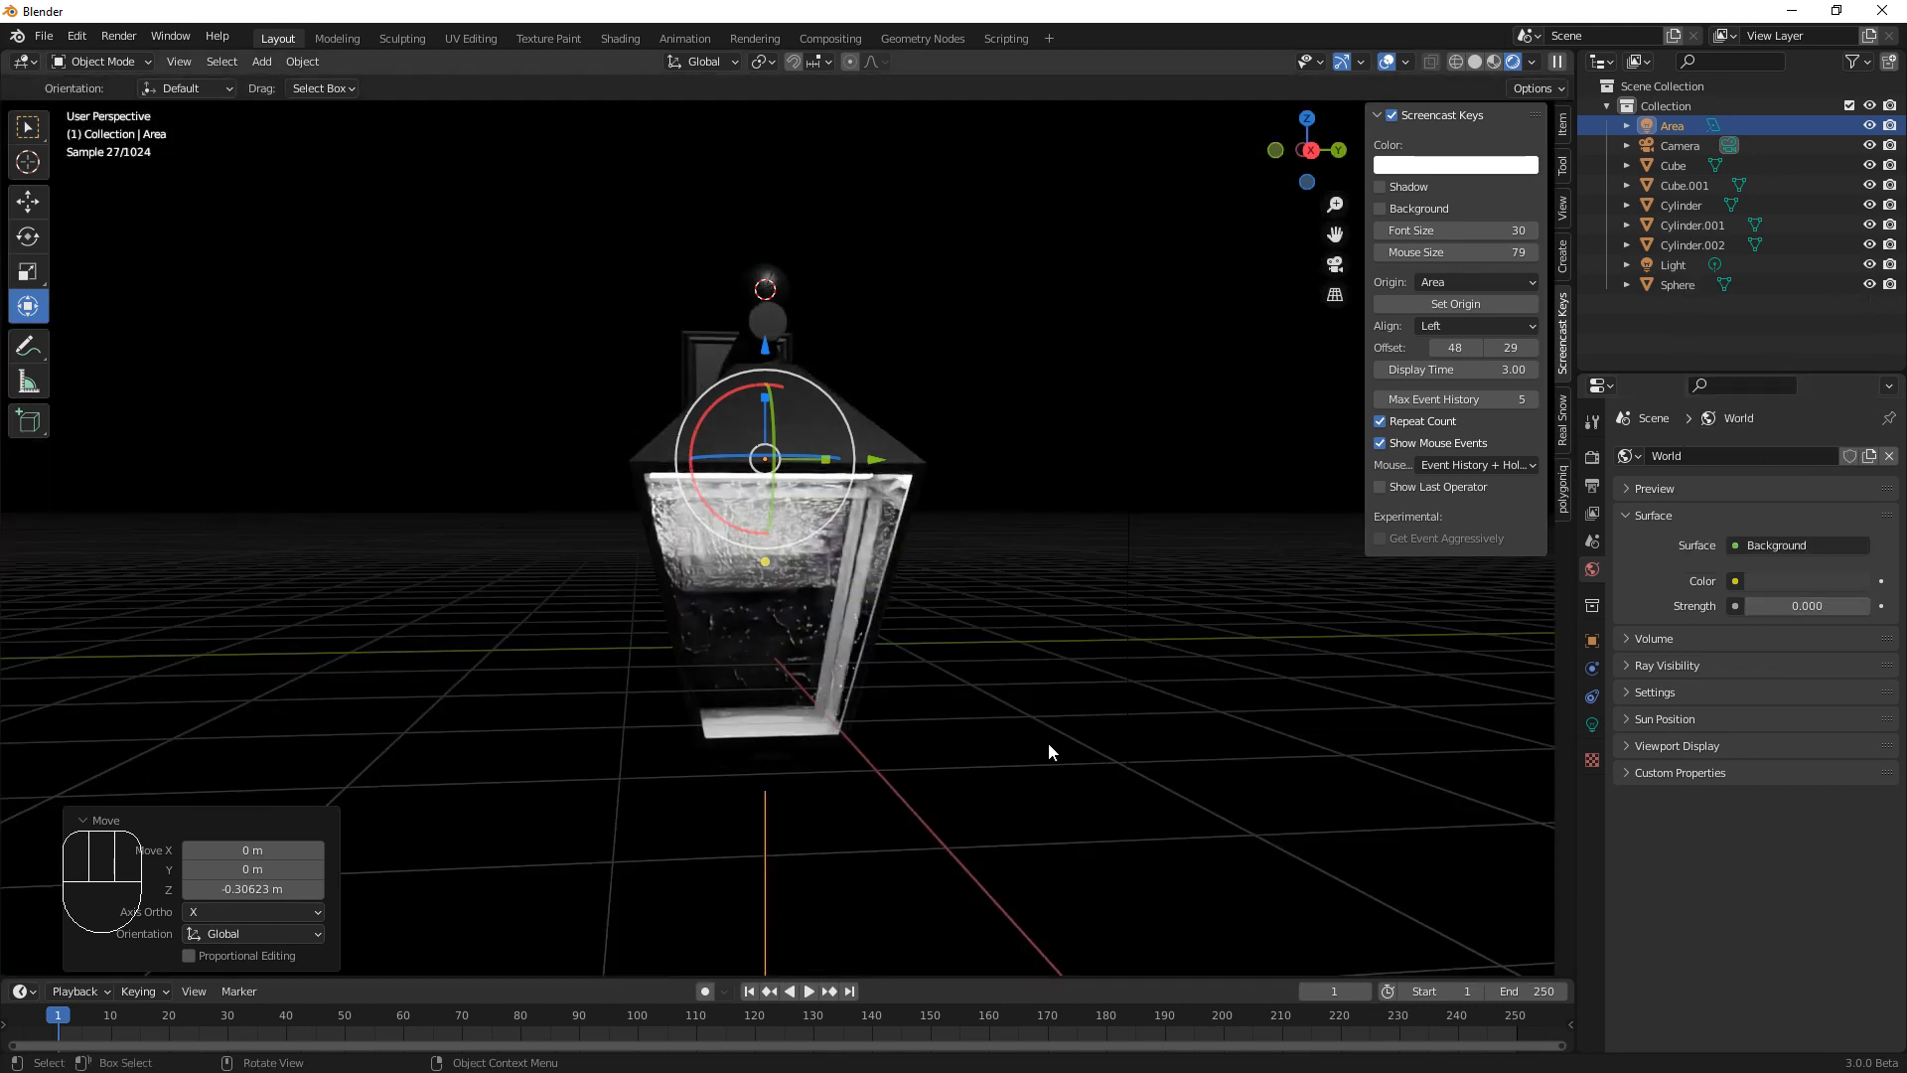
Add a 2 m mesh plane at the 3D cursor
{"action": "middle_click_drag", "start_coordinate": [947, 785], "coordinate": [1034, 766]}
{"action": "key", "text": "shift+a"}
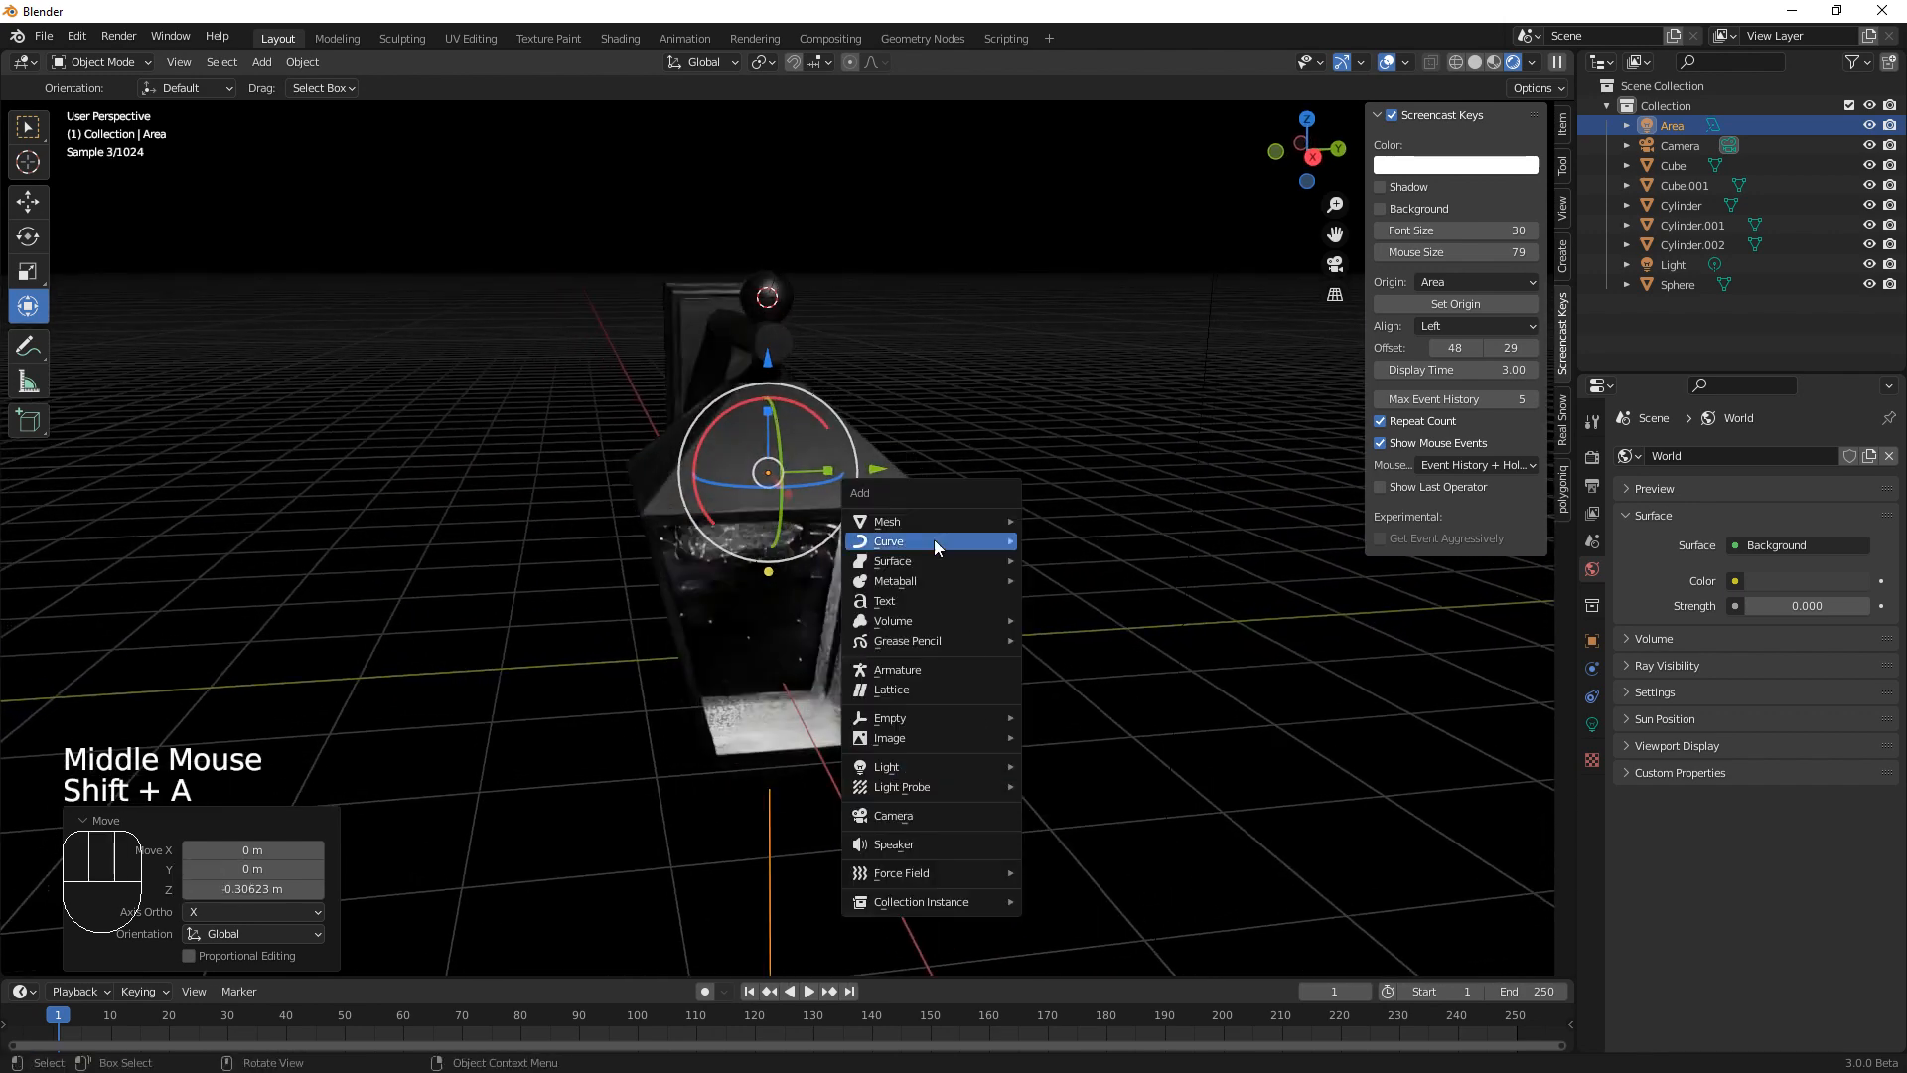
{"action": "mouse_move", "coordinate": [932, 526]}
{"action": "left_click", "coordinate": [1090, 524]}
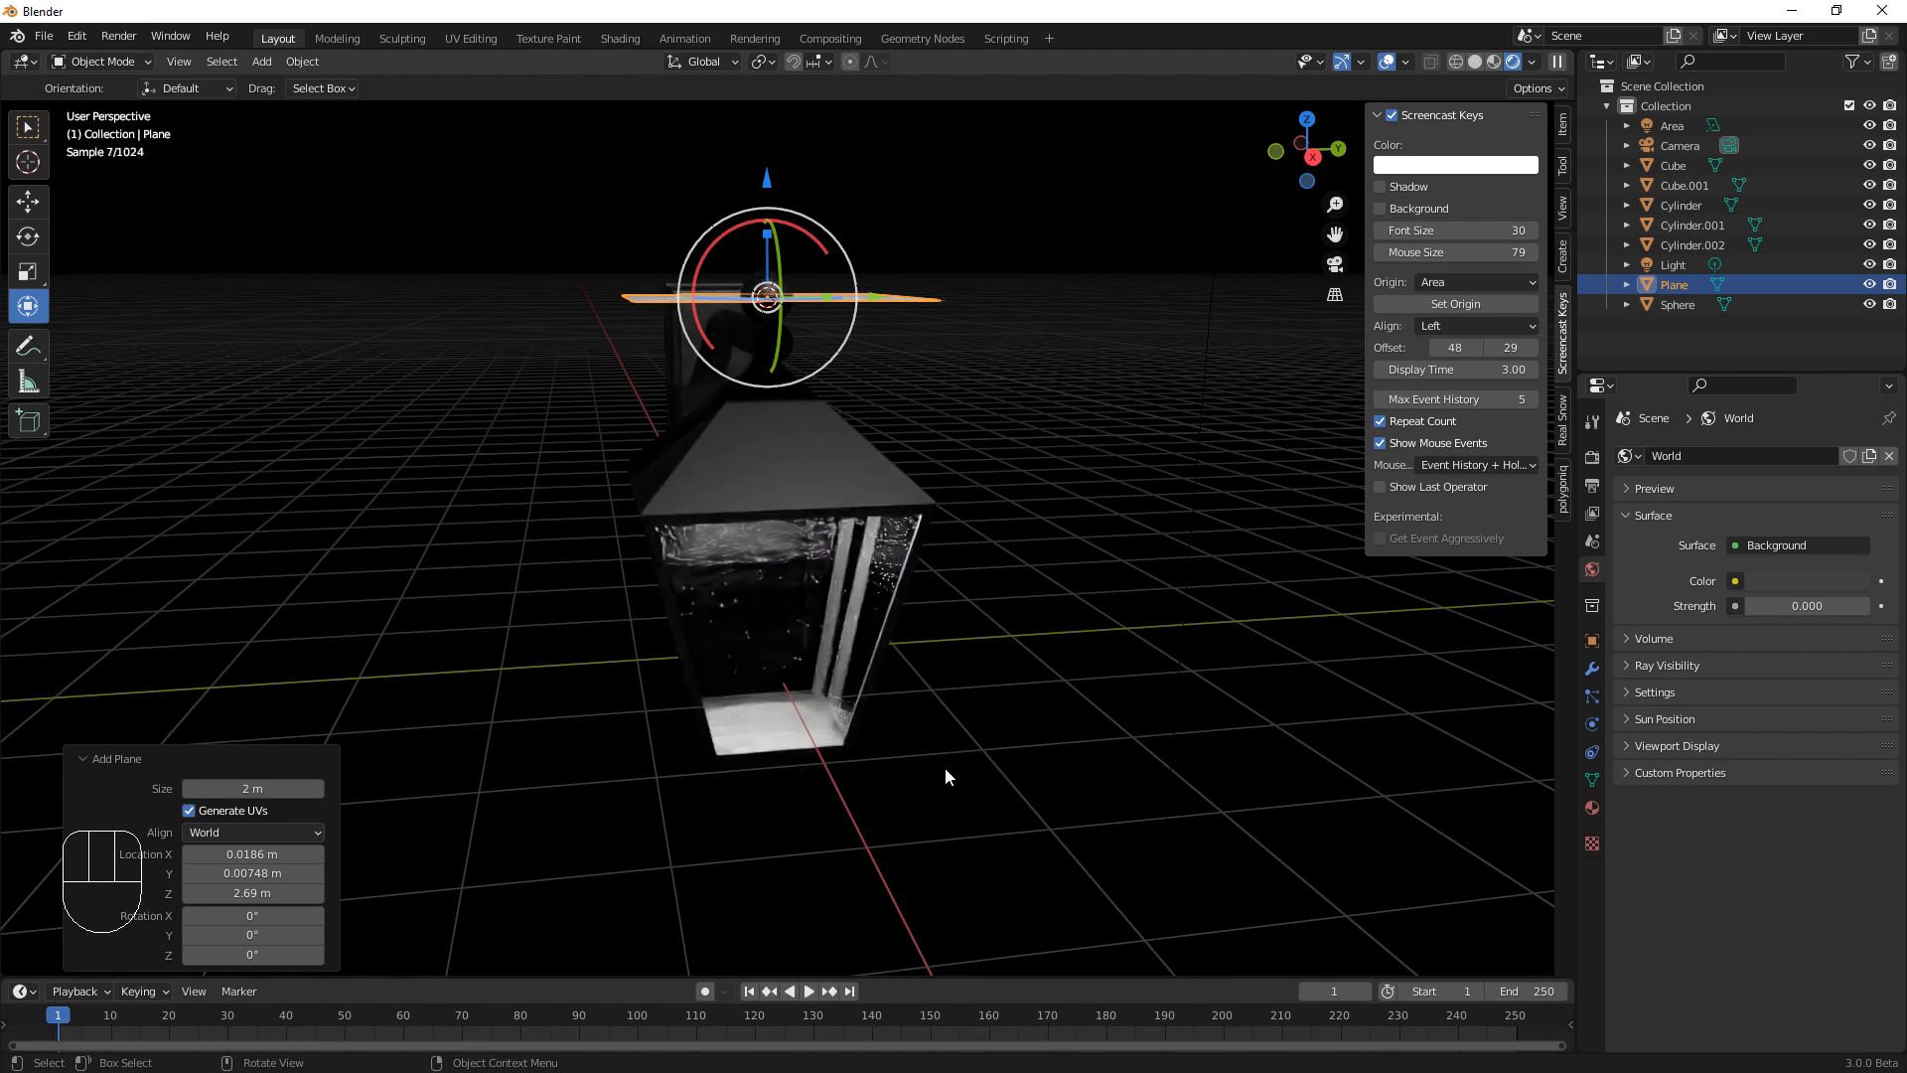
{"action": "key", "text": "s"}
{"action": "key", "text": "y"}
{"action": "key", "text": "9"}
{"action": "key", "text": "0"}
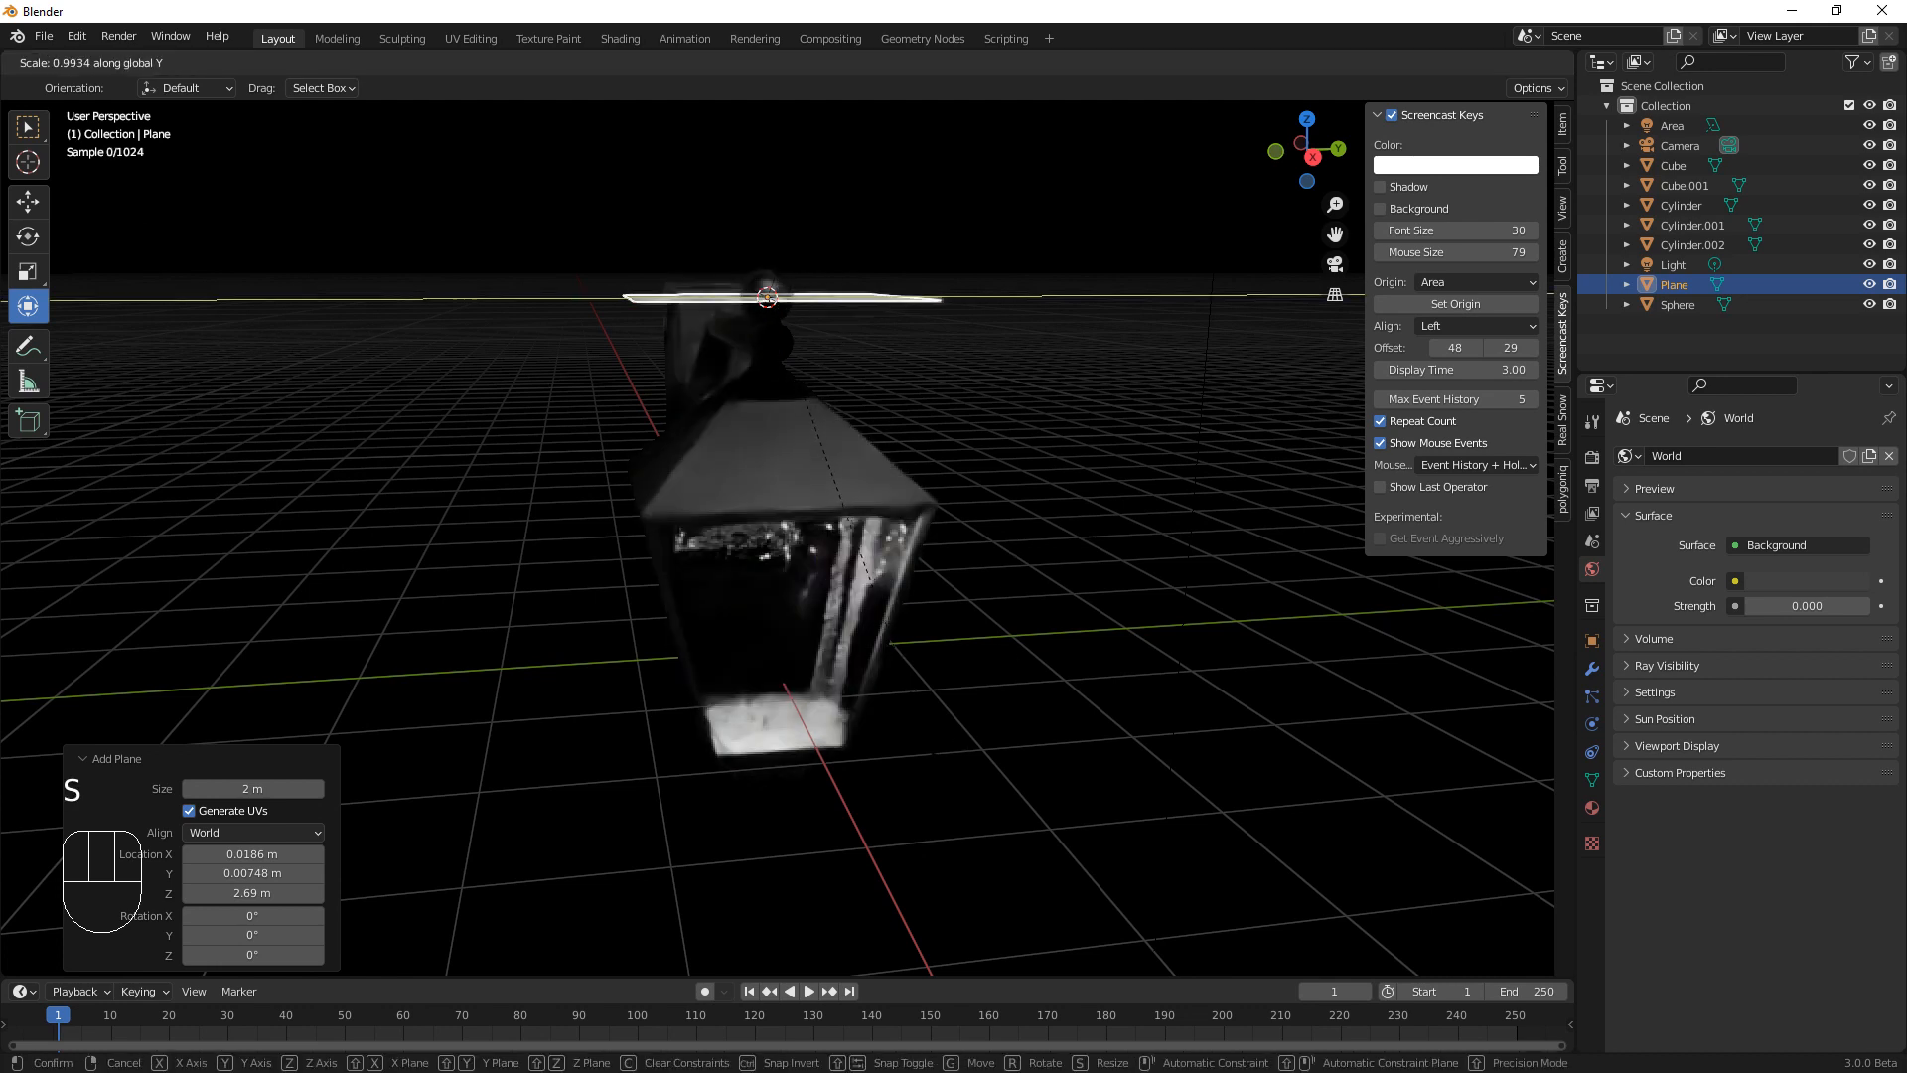
{"action": "key", "text": "Return"}
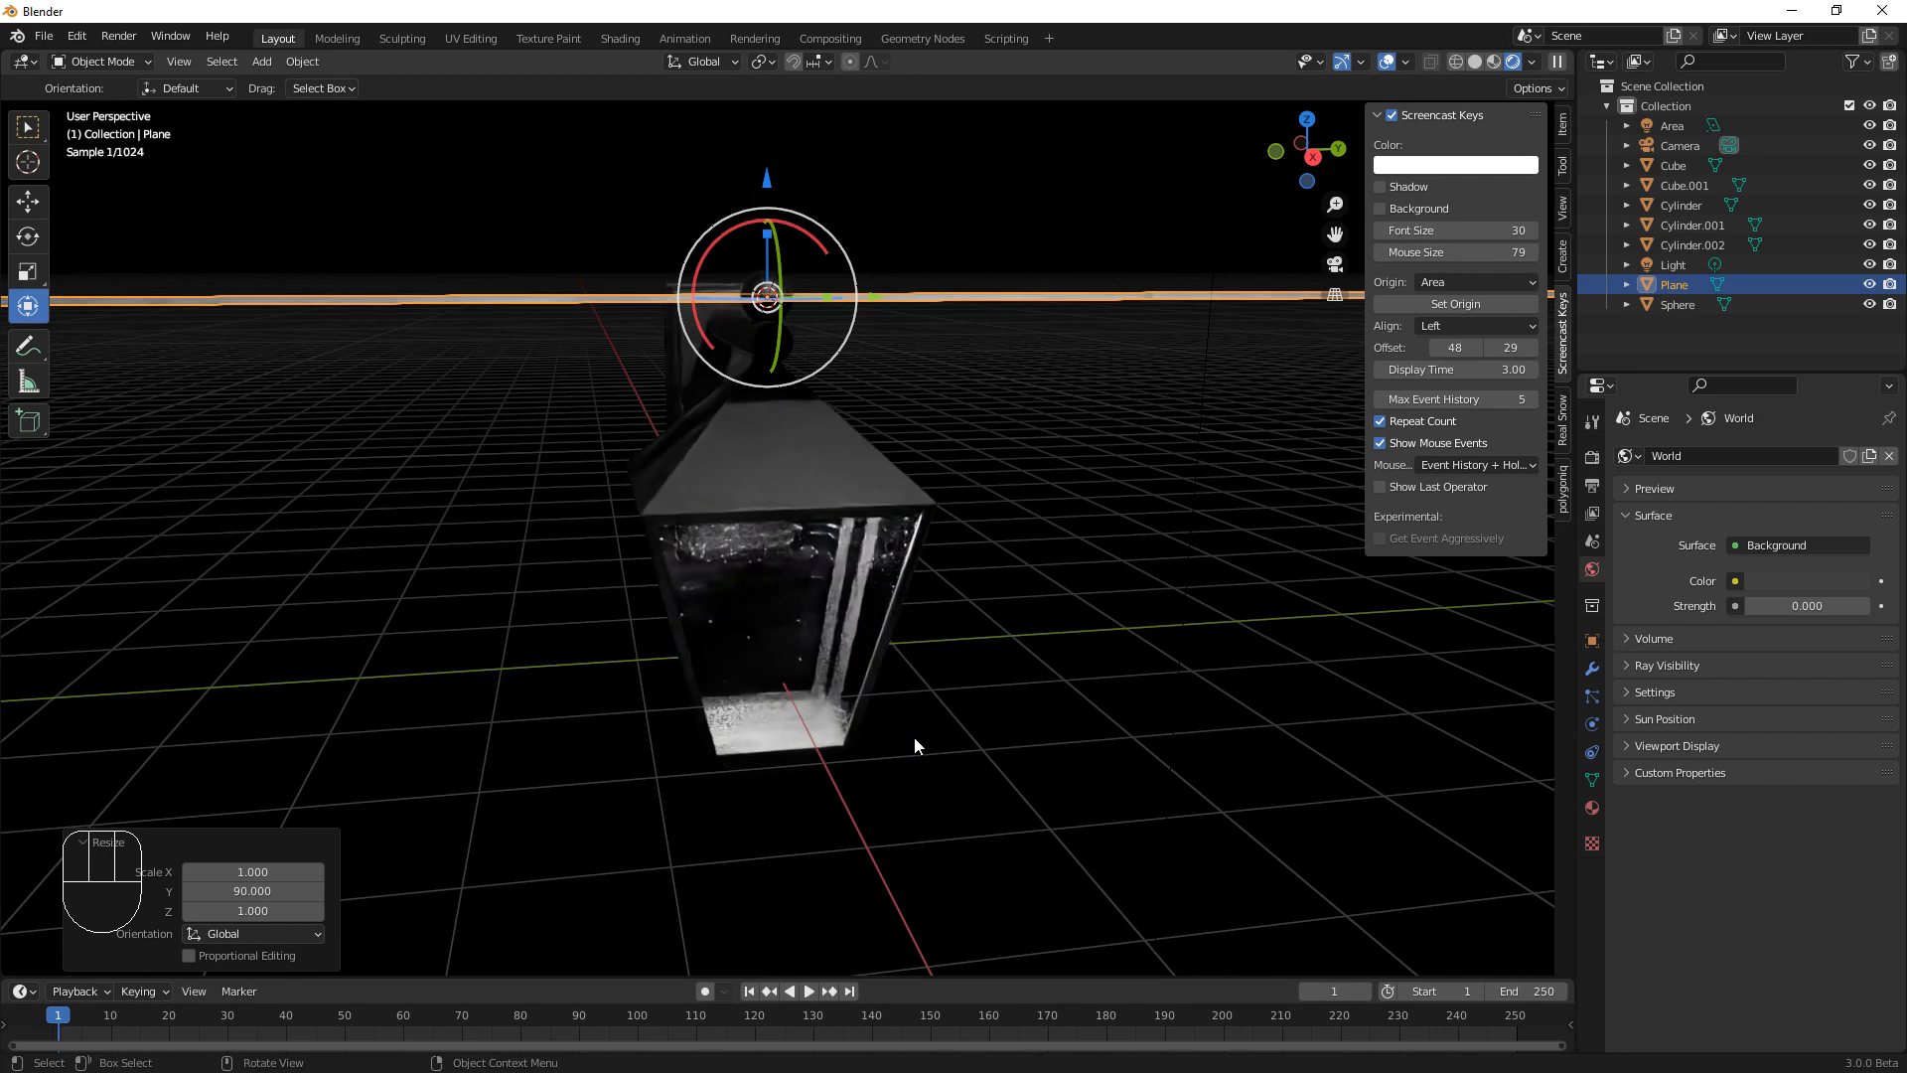
{"action": "middle_click_drag", "start_coordinate": [915, 747], "coordinate": [977, 780]}
{"action": "scroll", "coordinate": [979, 783], "scroll_direction": "down", "scroll_amount": 2}
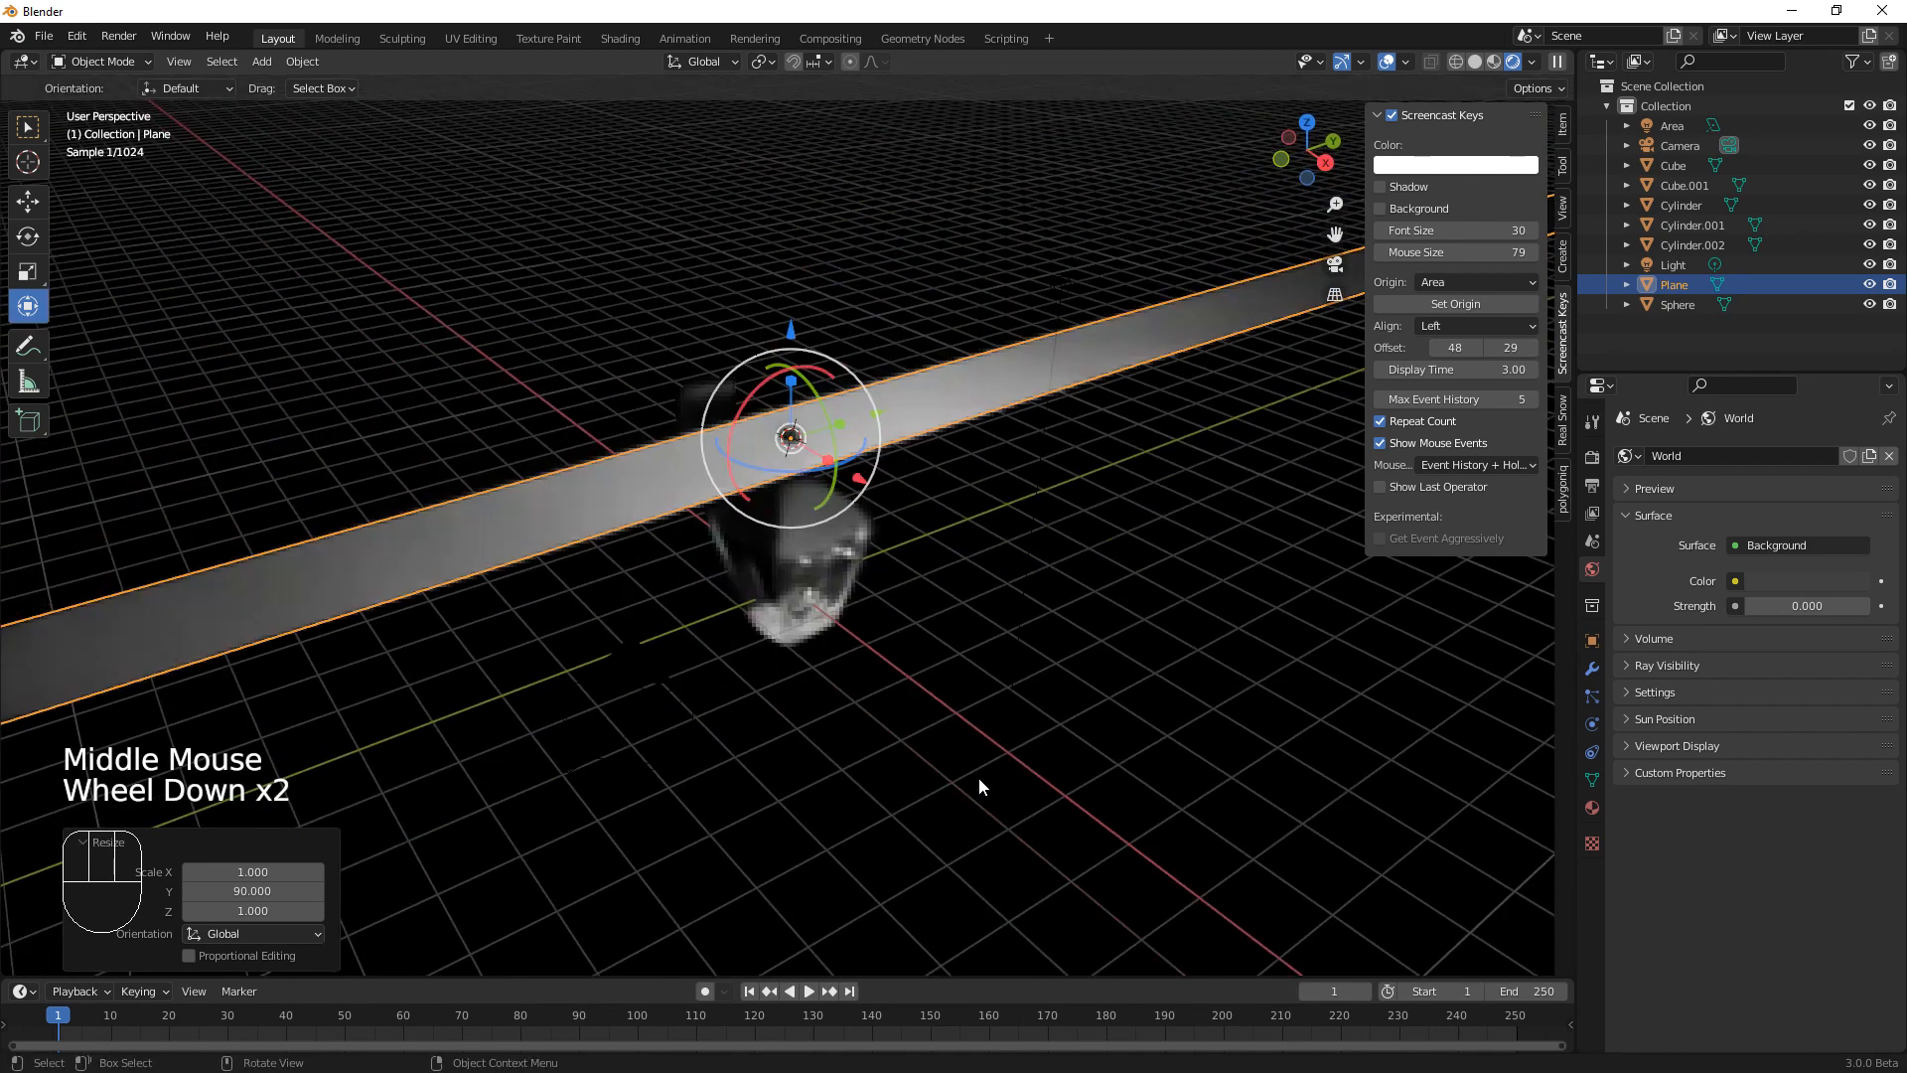
{"action": "scroll", "coordinate": [979, 782], "scroll_direction": "down", "scroll_amount": 2}
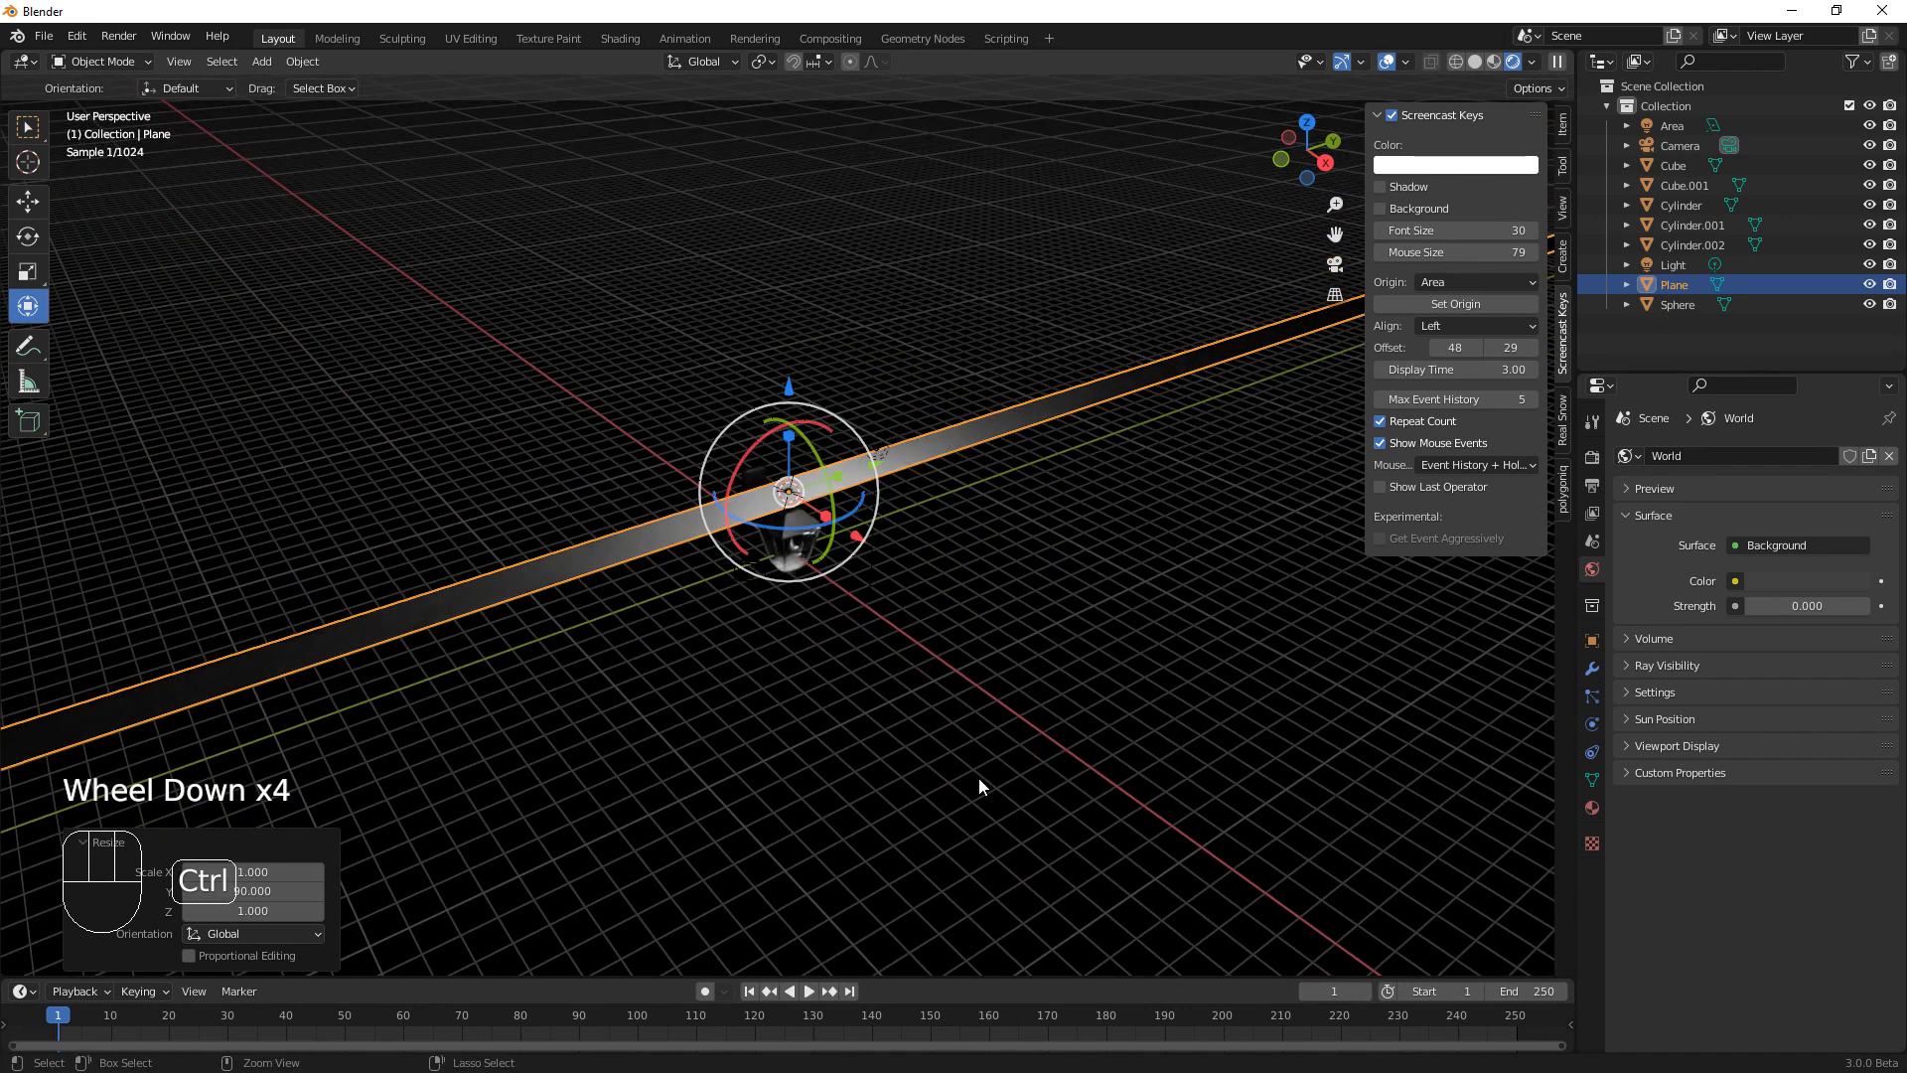
{"action": "key", "text": "ctrl+z"}
Rotate the plane 90° about the global Y axis so it stands upright
{"action": "scroll", "coordinate": [979, 785], "scroll_direction": "up", "scroll_amount": 2}
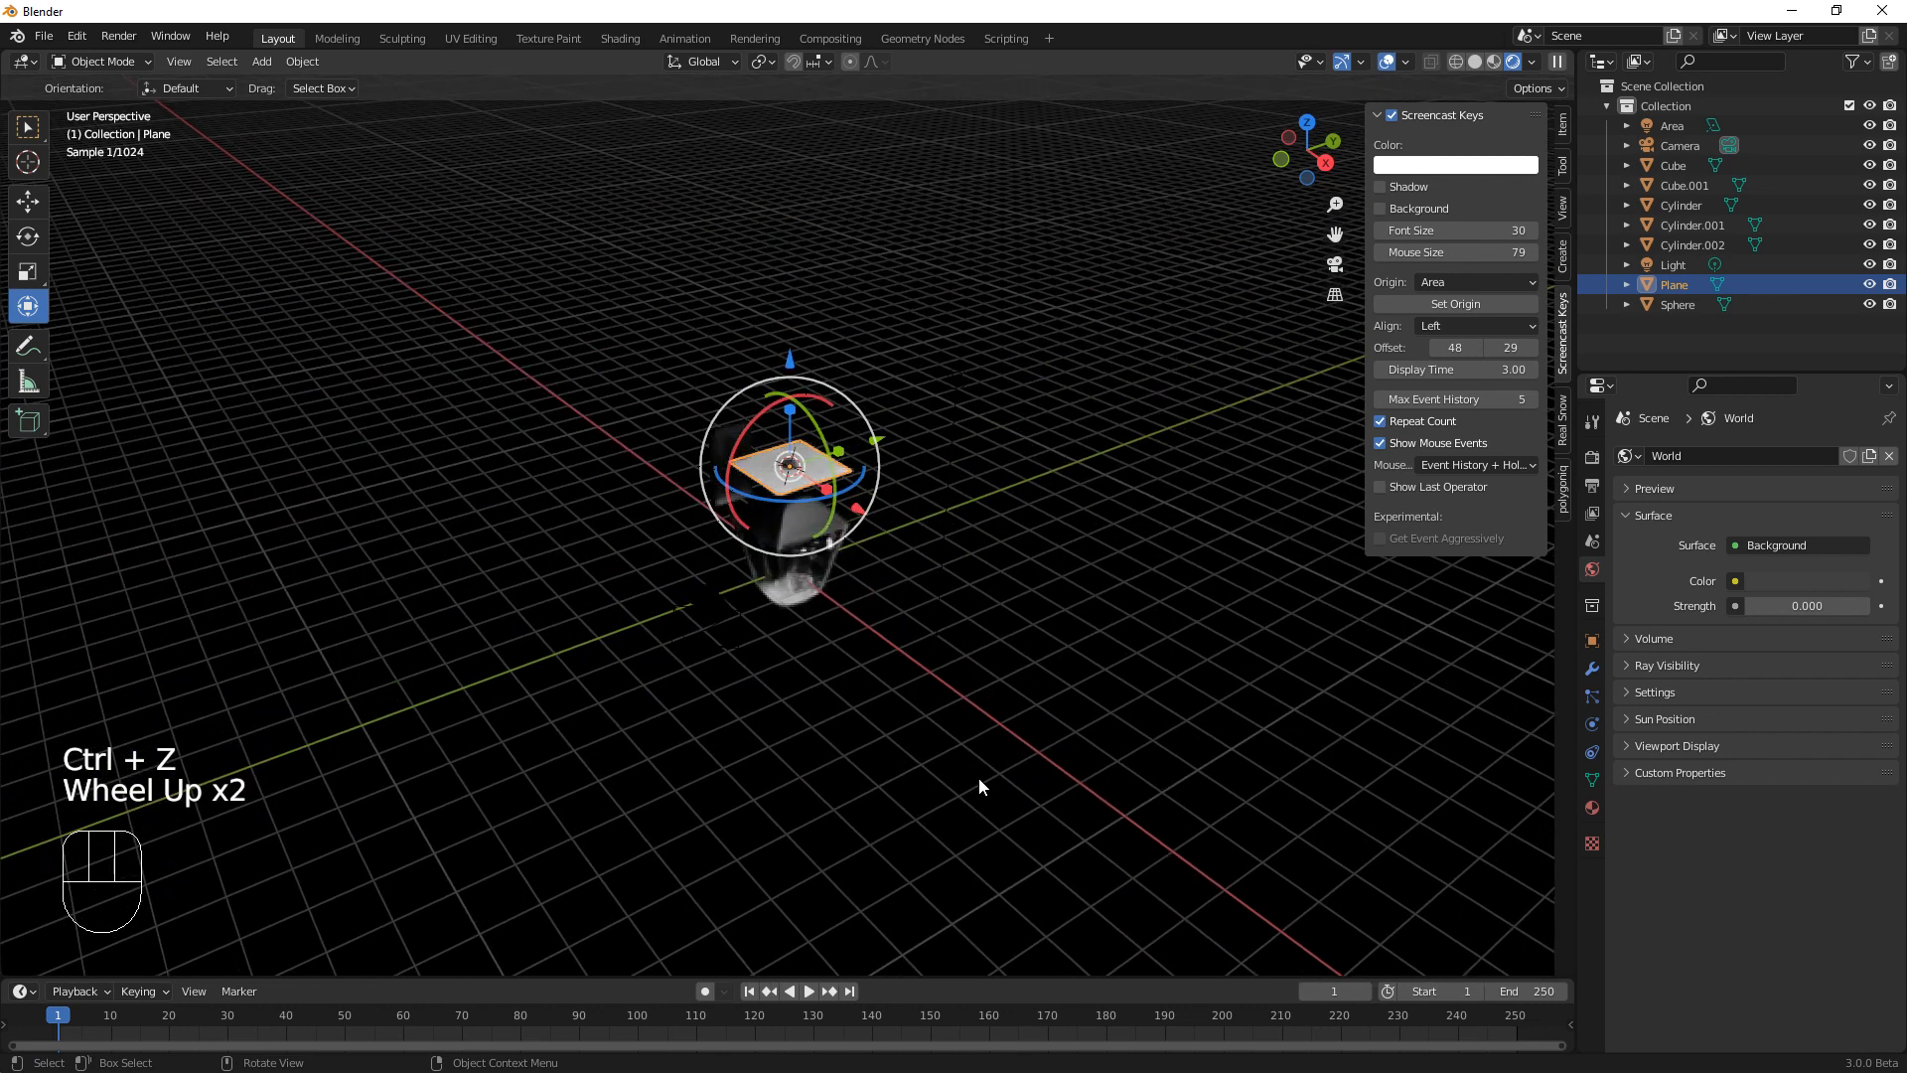
{"action": "key", "text": "r"}
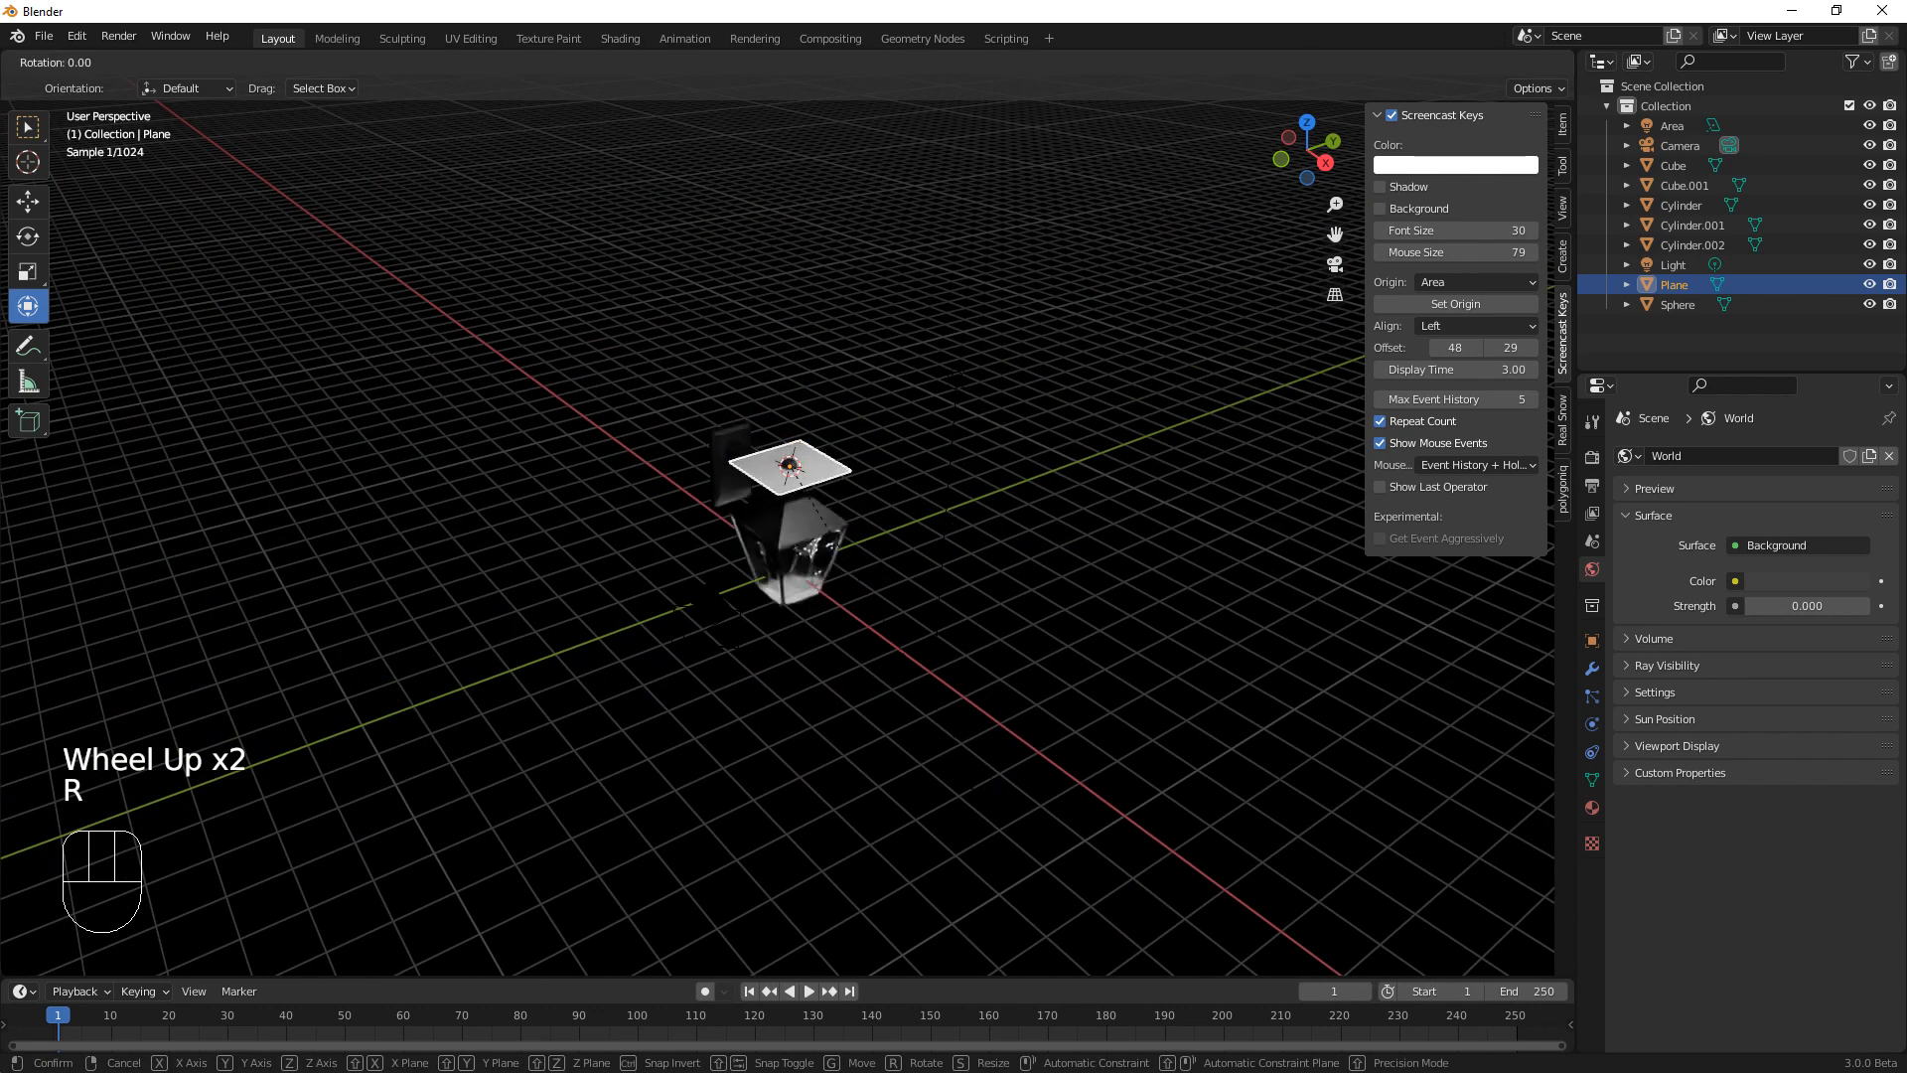
{"action": "type", "text": "y90"}
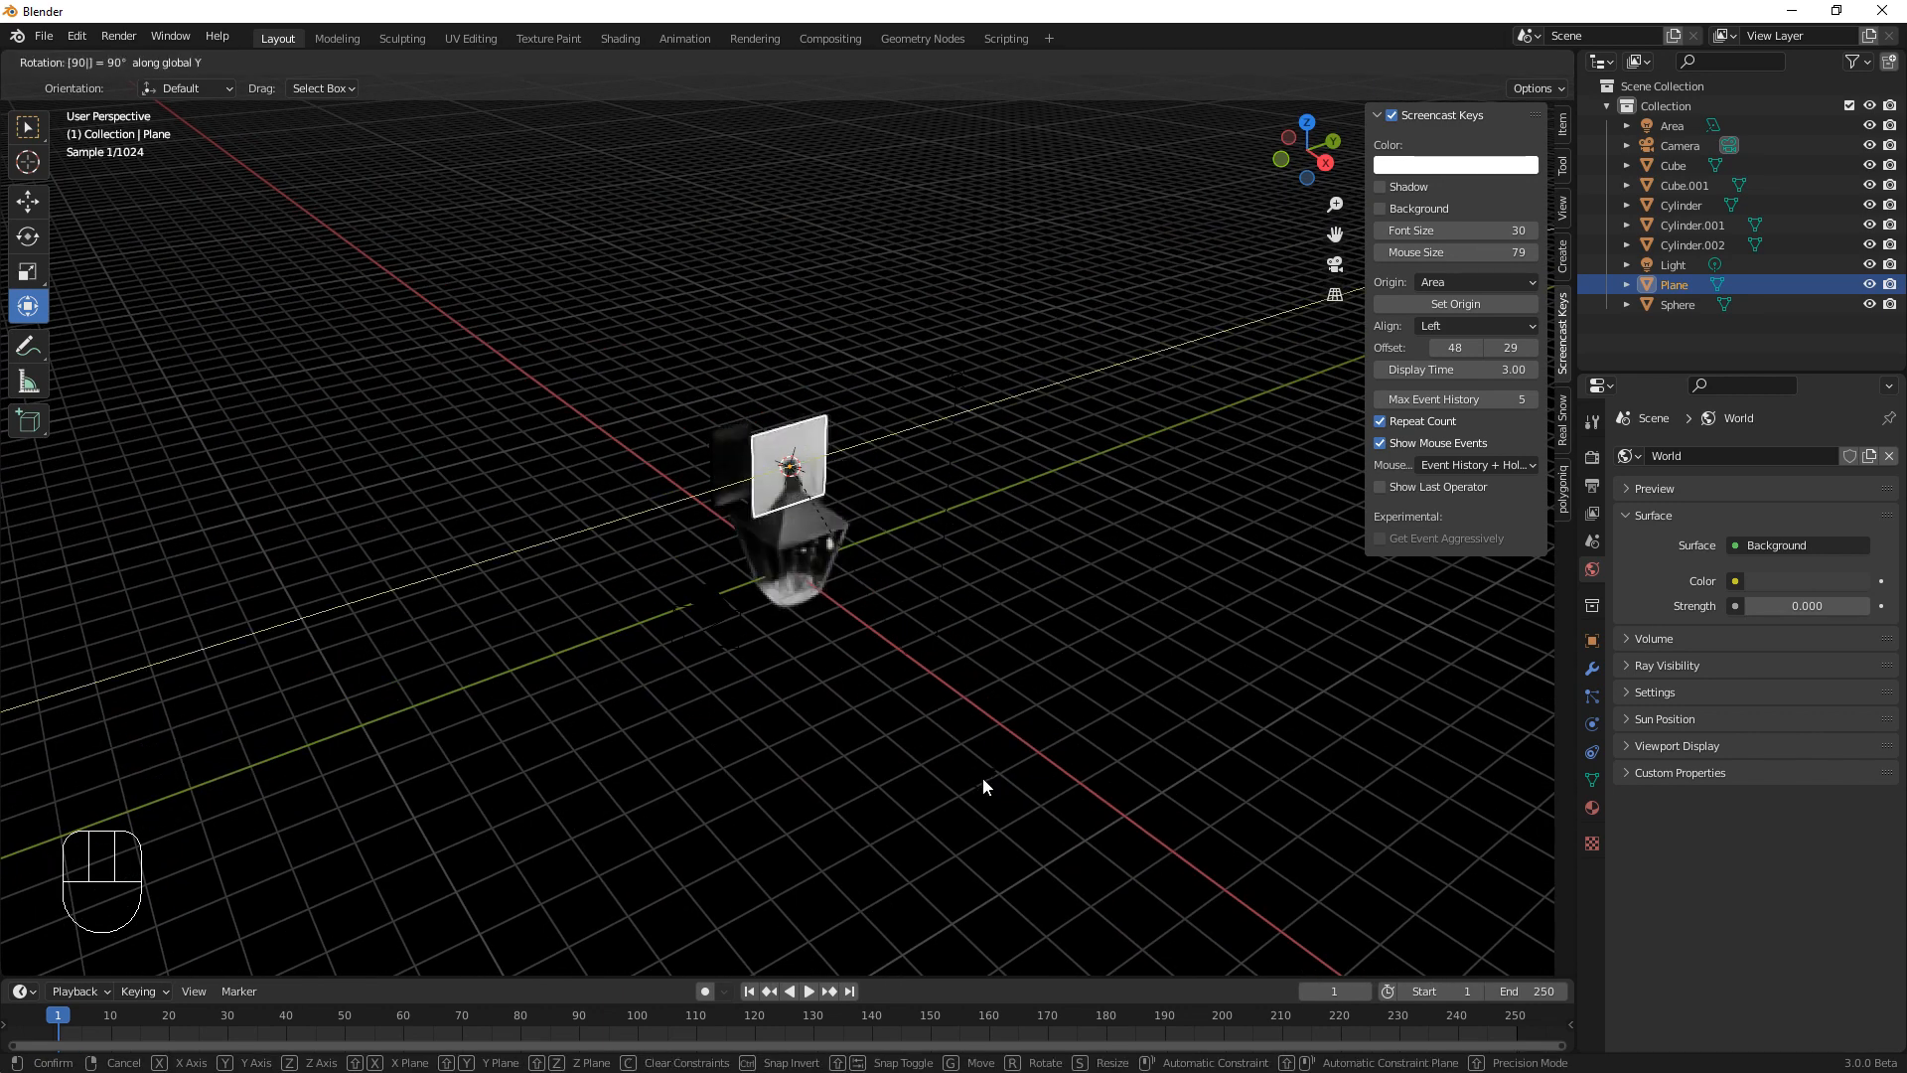
{"action": "key", "text": "Return"}
Move the plane about -2.69 m along X behind the lantern and scale it up by about 15 as a wall
{"action": "left_click_drag", "start_coordinate": [860, 517], "coordinate": [795, 482]}
{"action": "key", "text": "s"}
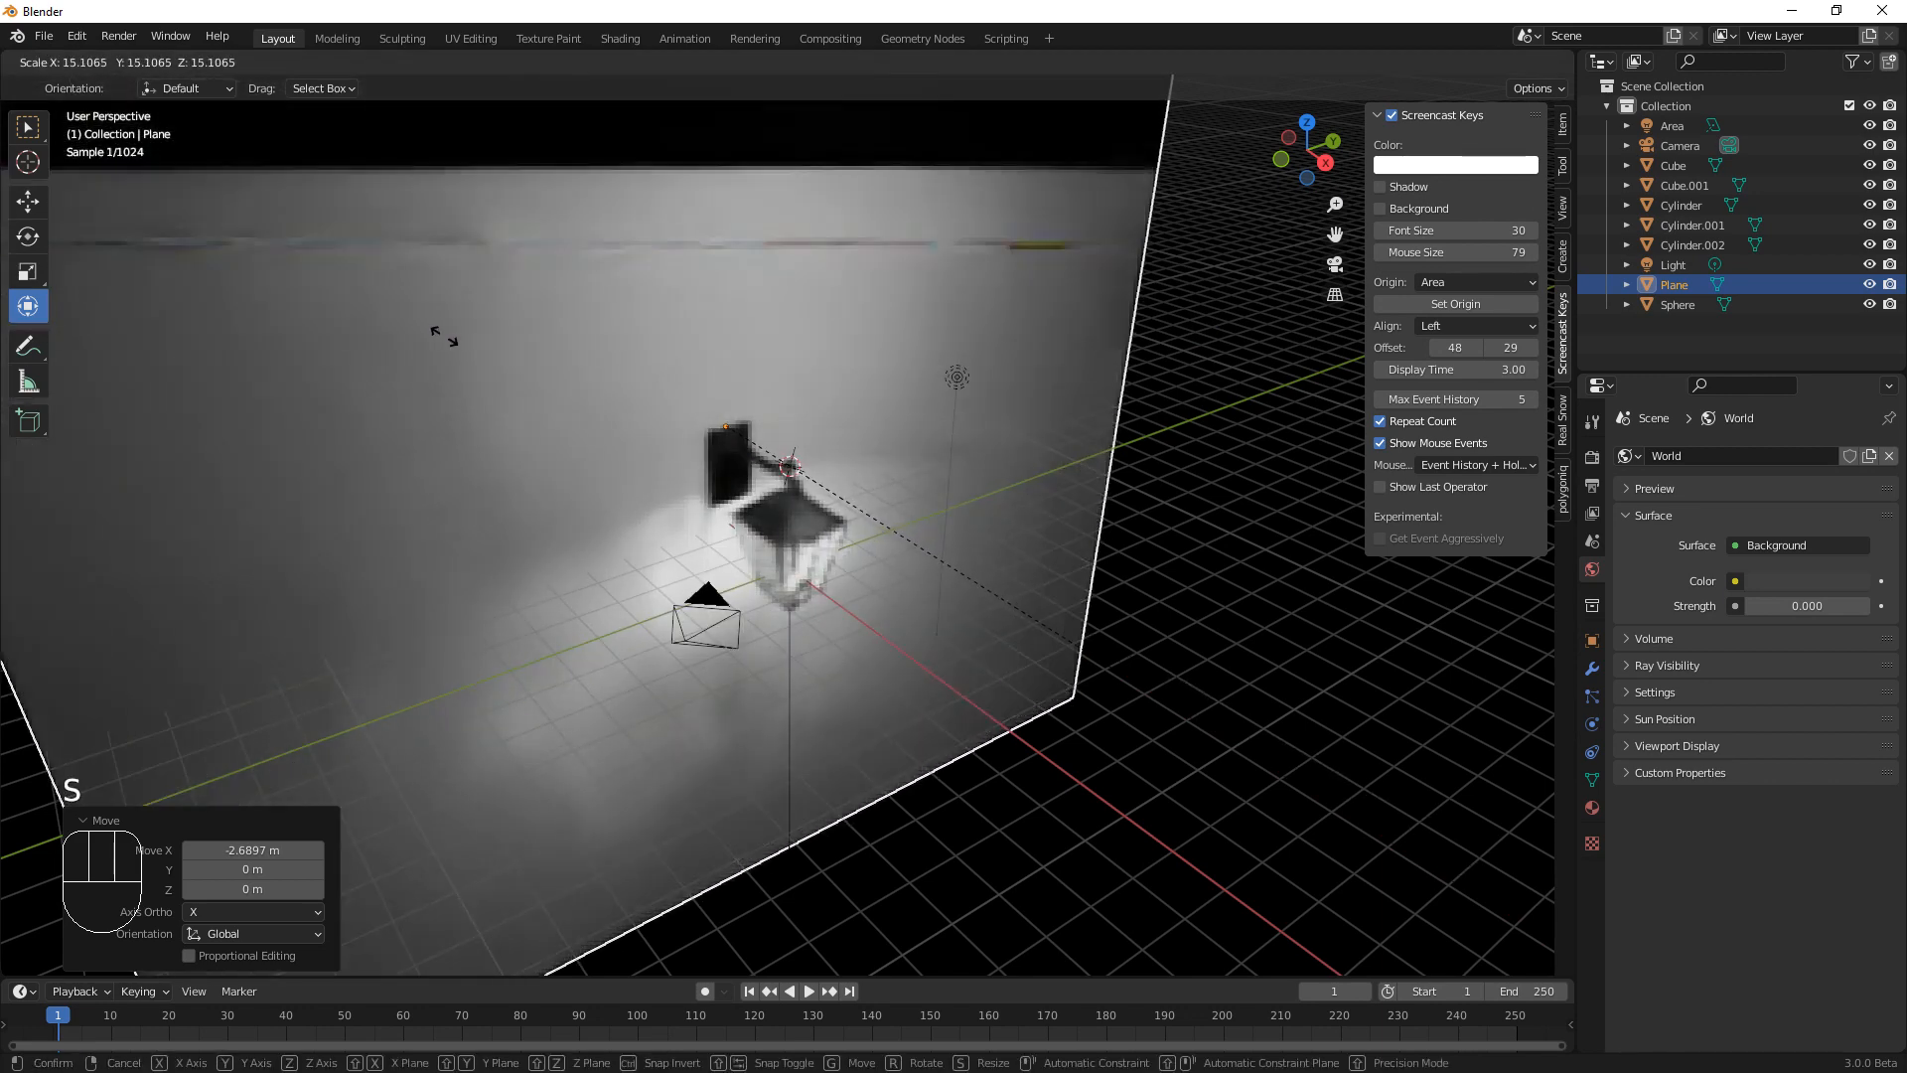
{"action": "left_click", "coordinate": [443, 336]}
Give the wall plane a new material with the image texture brick.jpg as its base color
{"action": "middle_click_drag", "start_coordinate": [805, 543], "coordinate": [882, 517]}
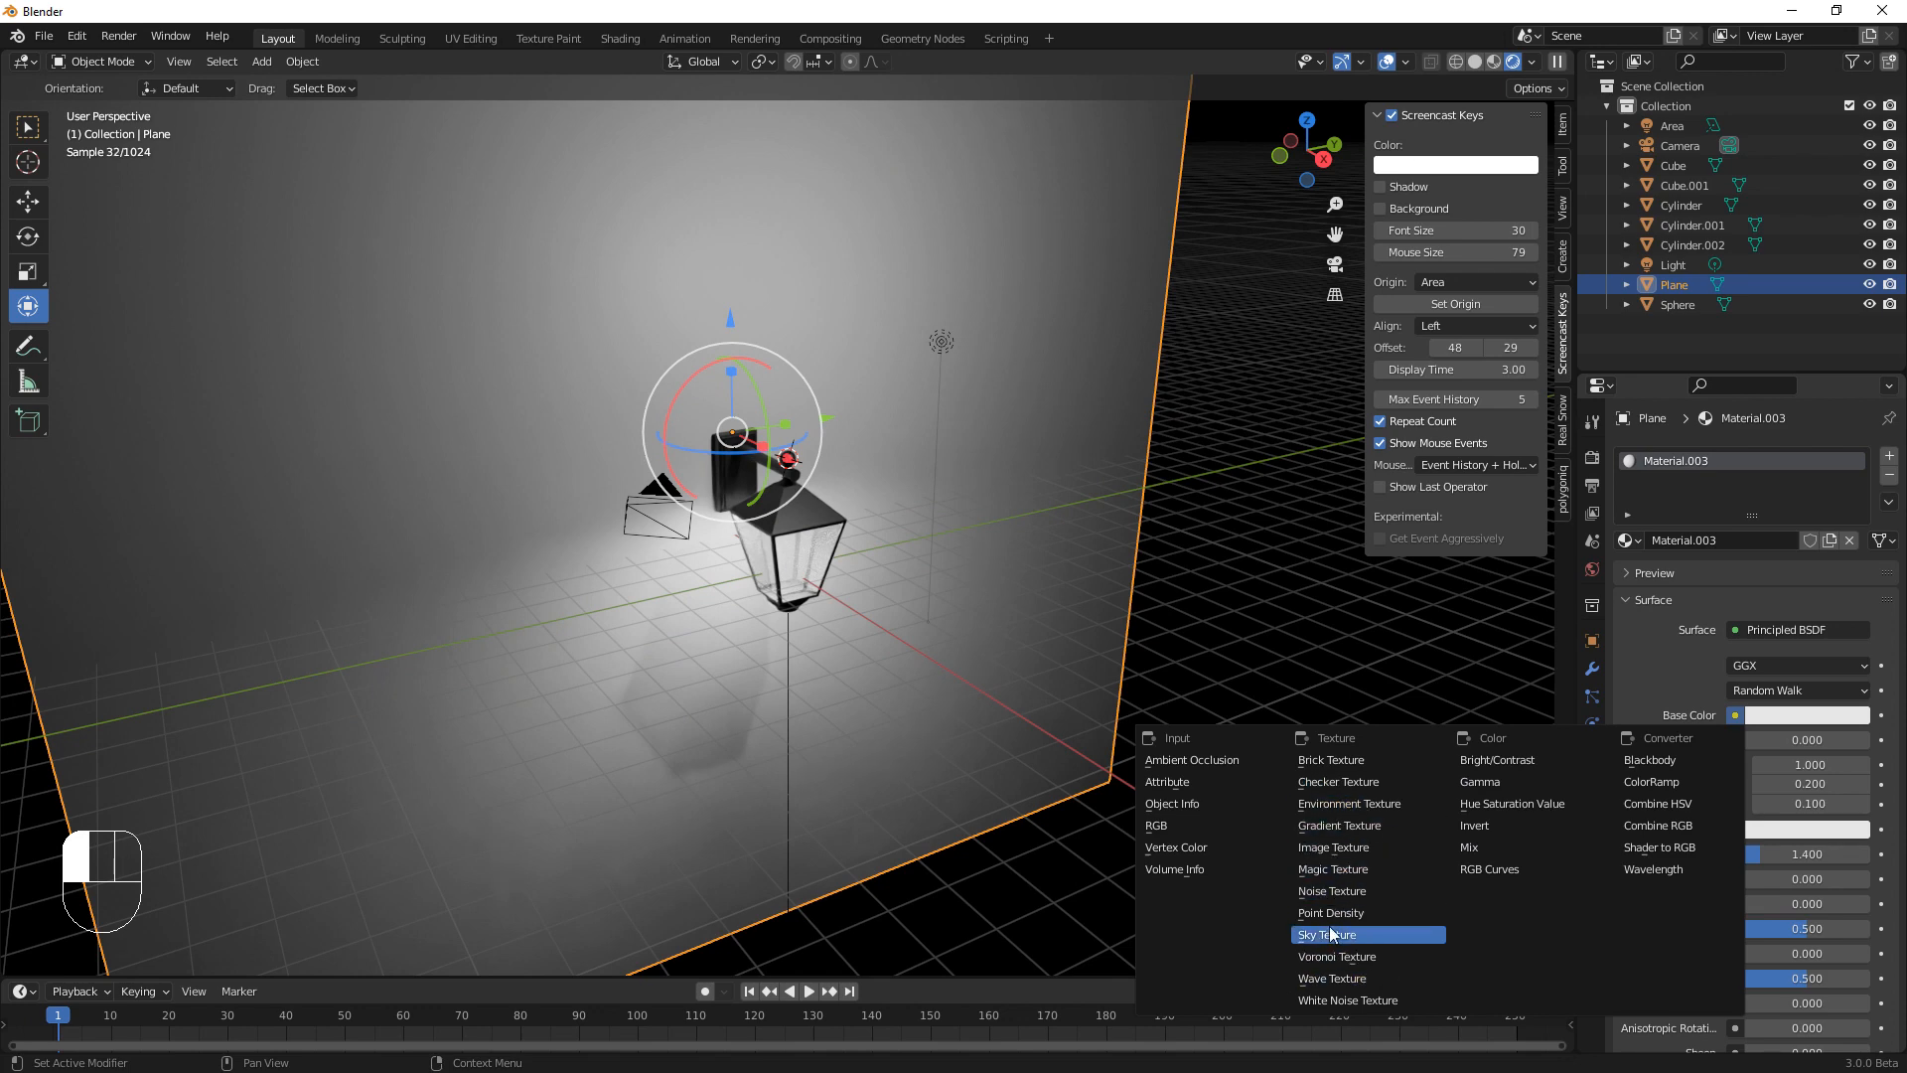
{"action": "left_click", "coordinate": [1333, 848]}
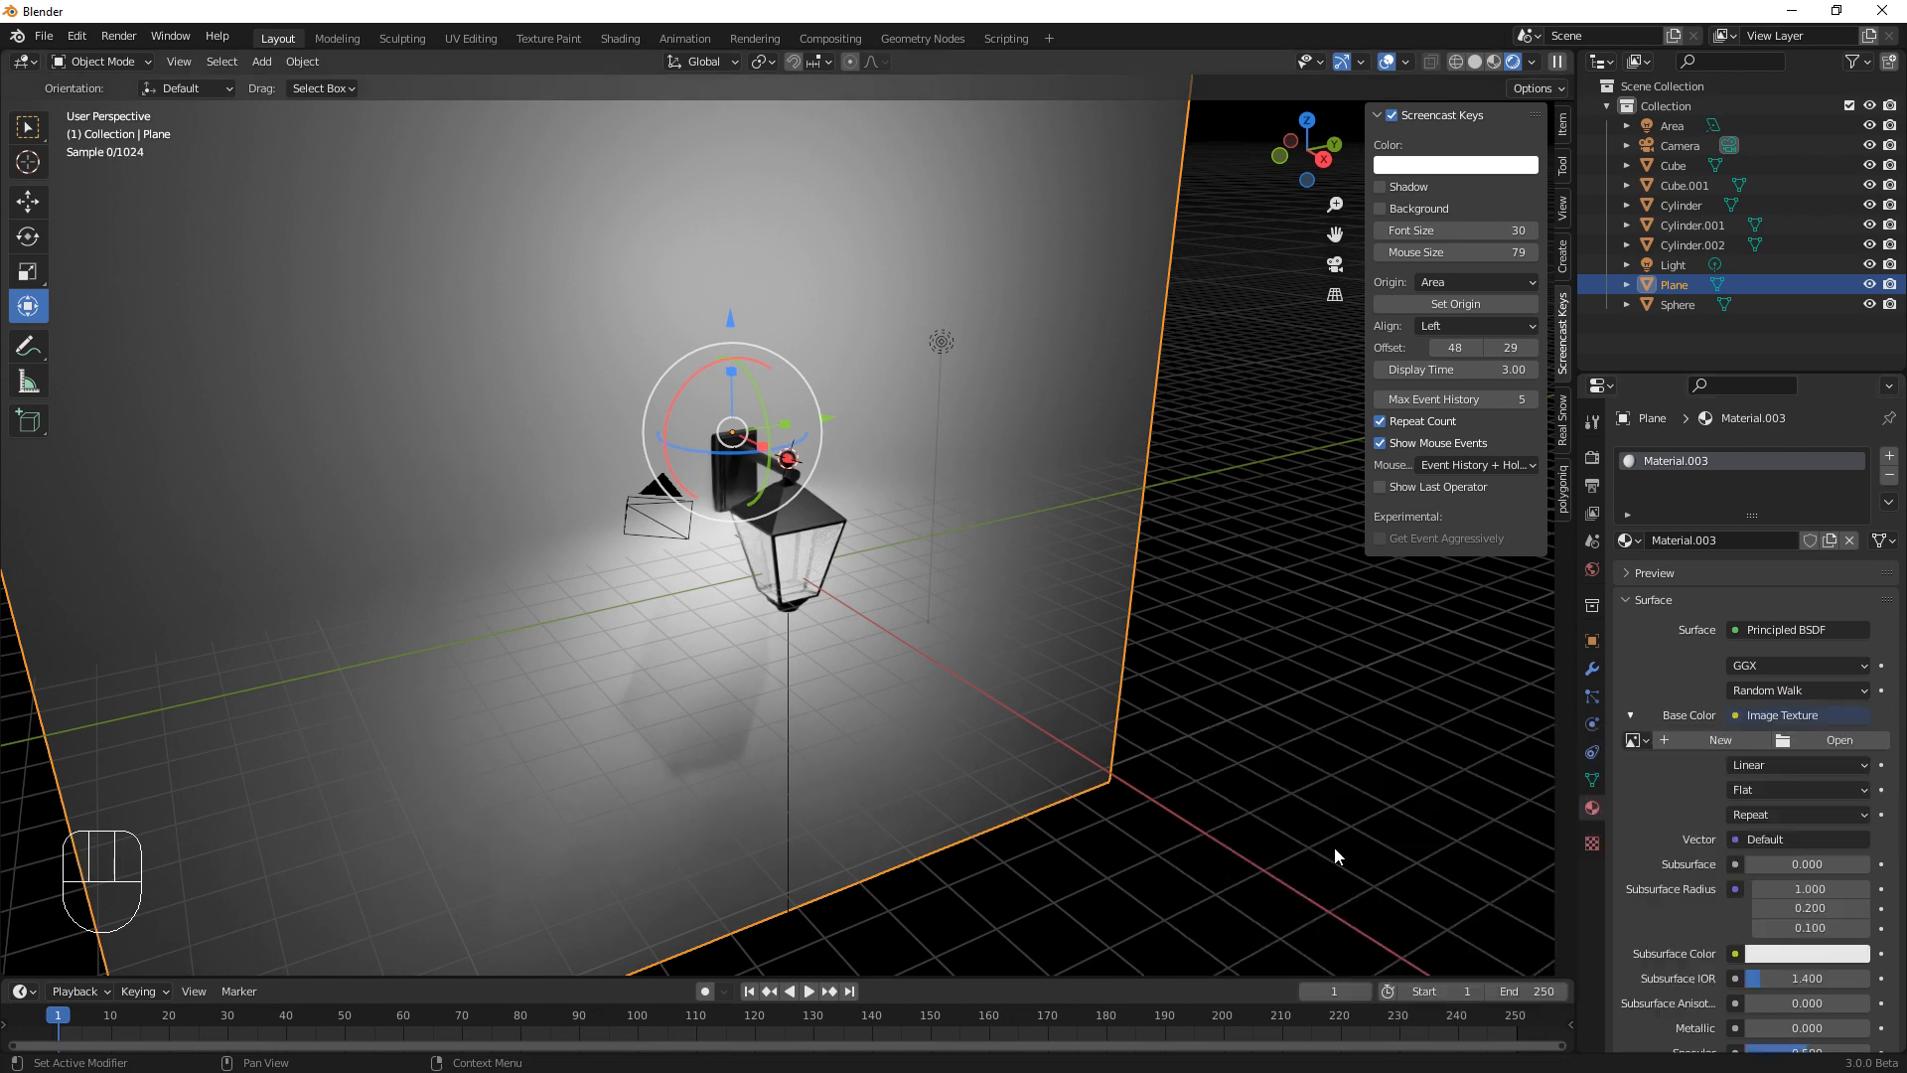
{"action": "left_click", "coordinate": [1838, 741]}
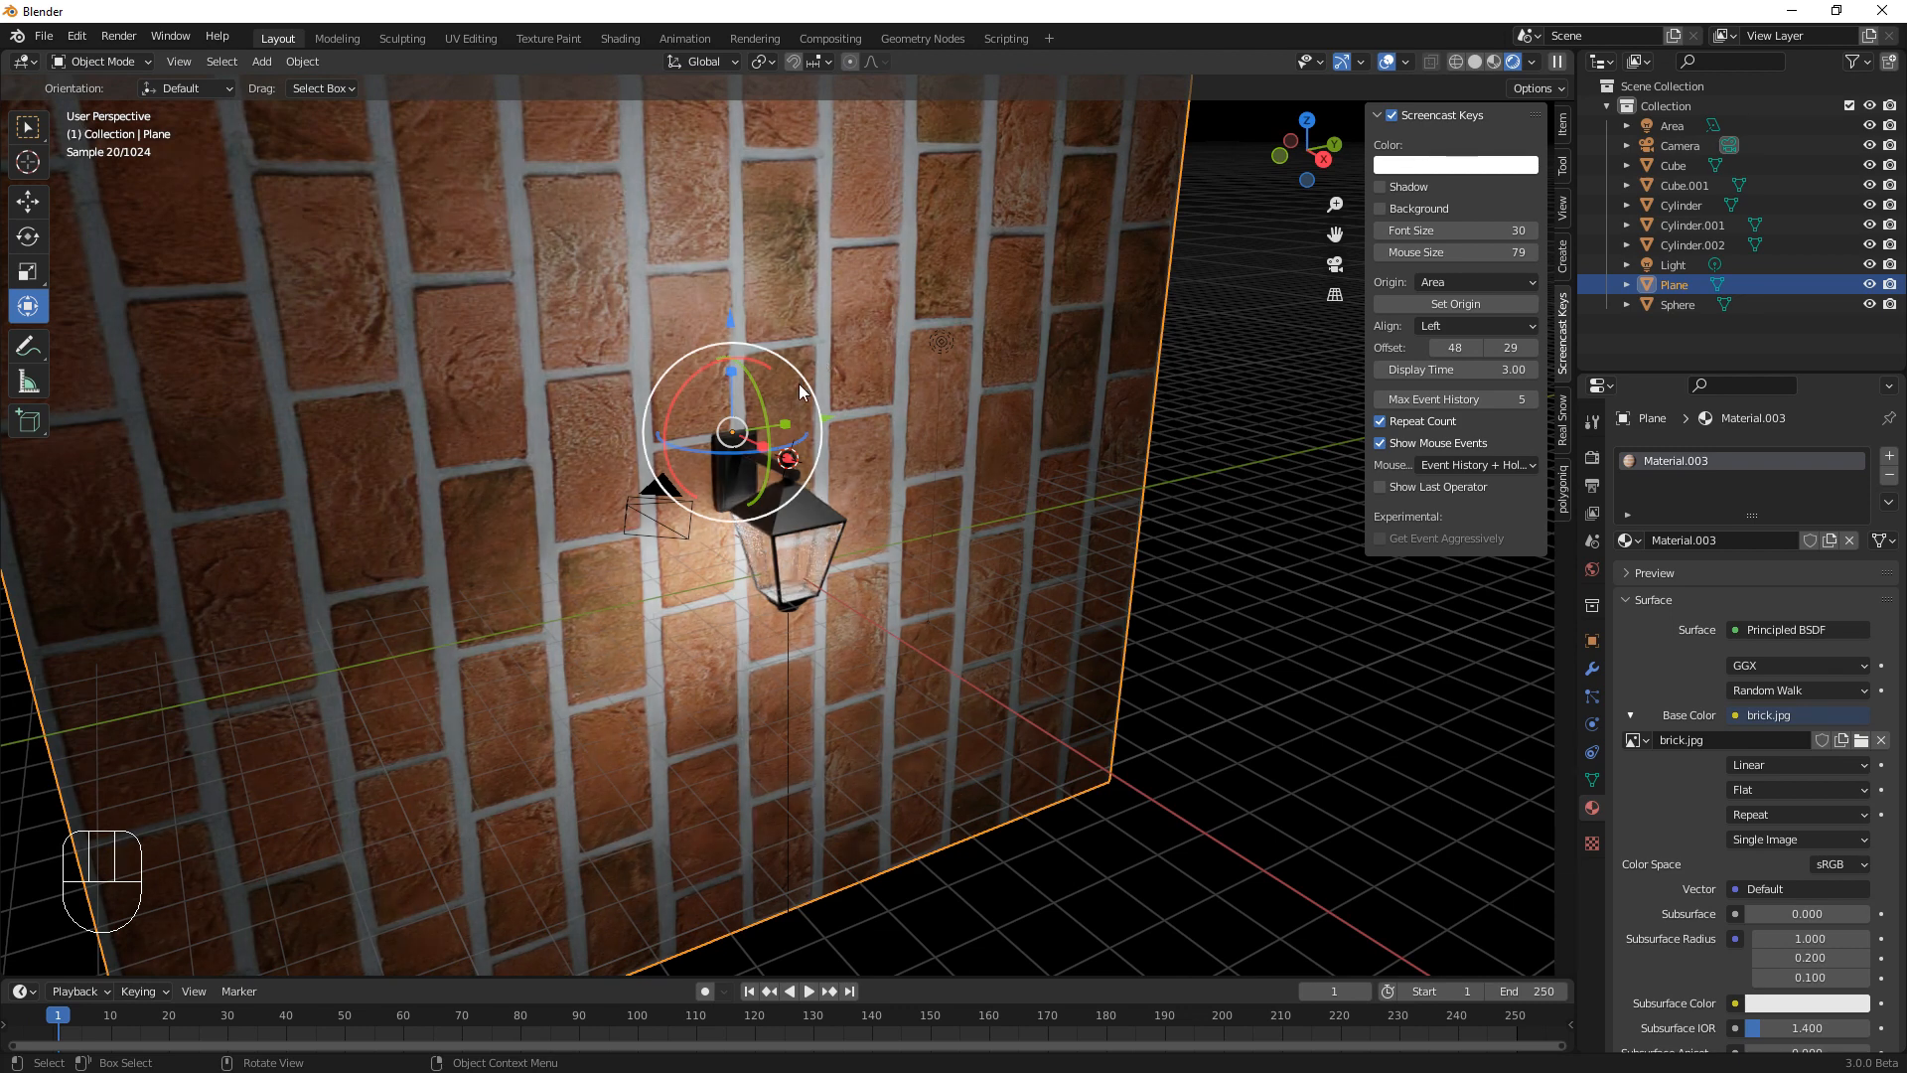
Apply all transforms to the wall plane and unwrap it with Smart UV Project at the default settings
{"action": "key", "text": "ctrl+a"}
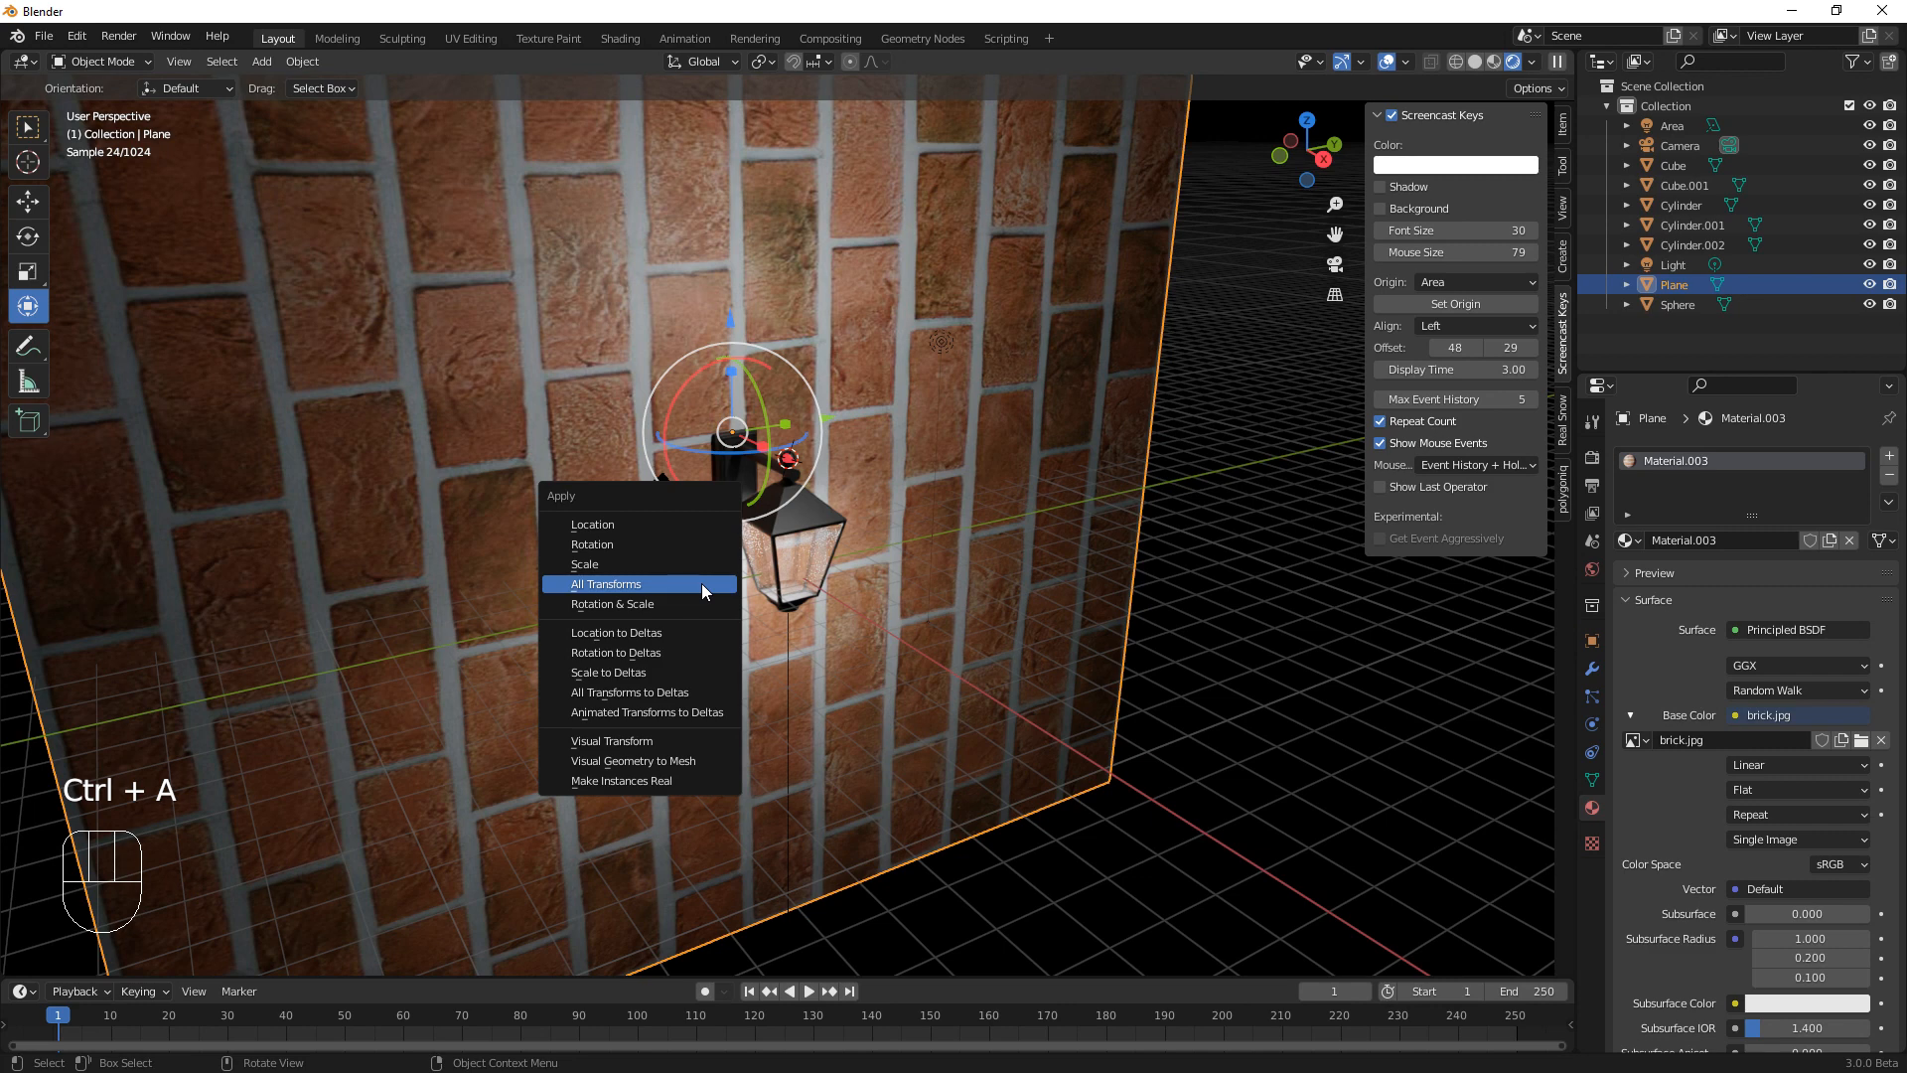
{"action": "left_click", "coordinate": [701, 582]}
{"action": "key", "text": "Tab"}
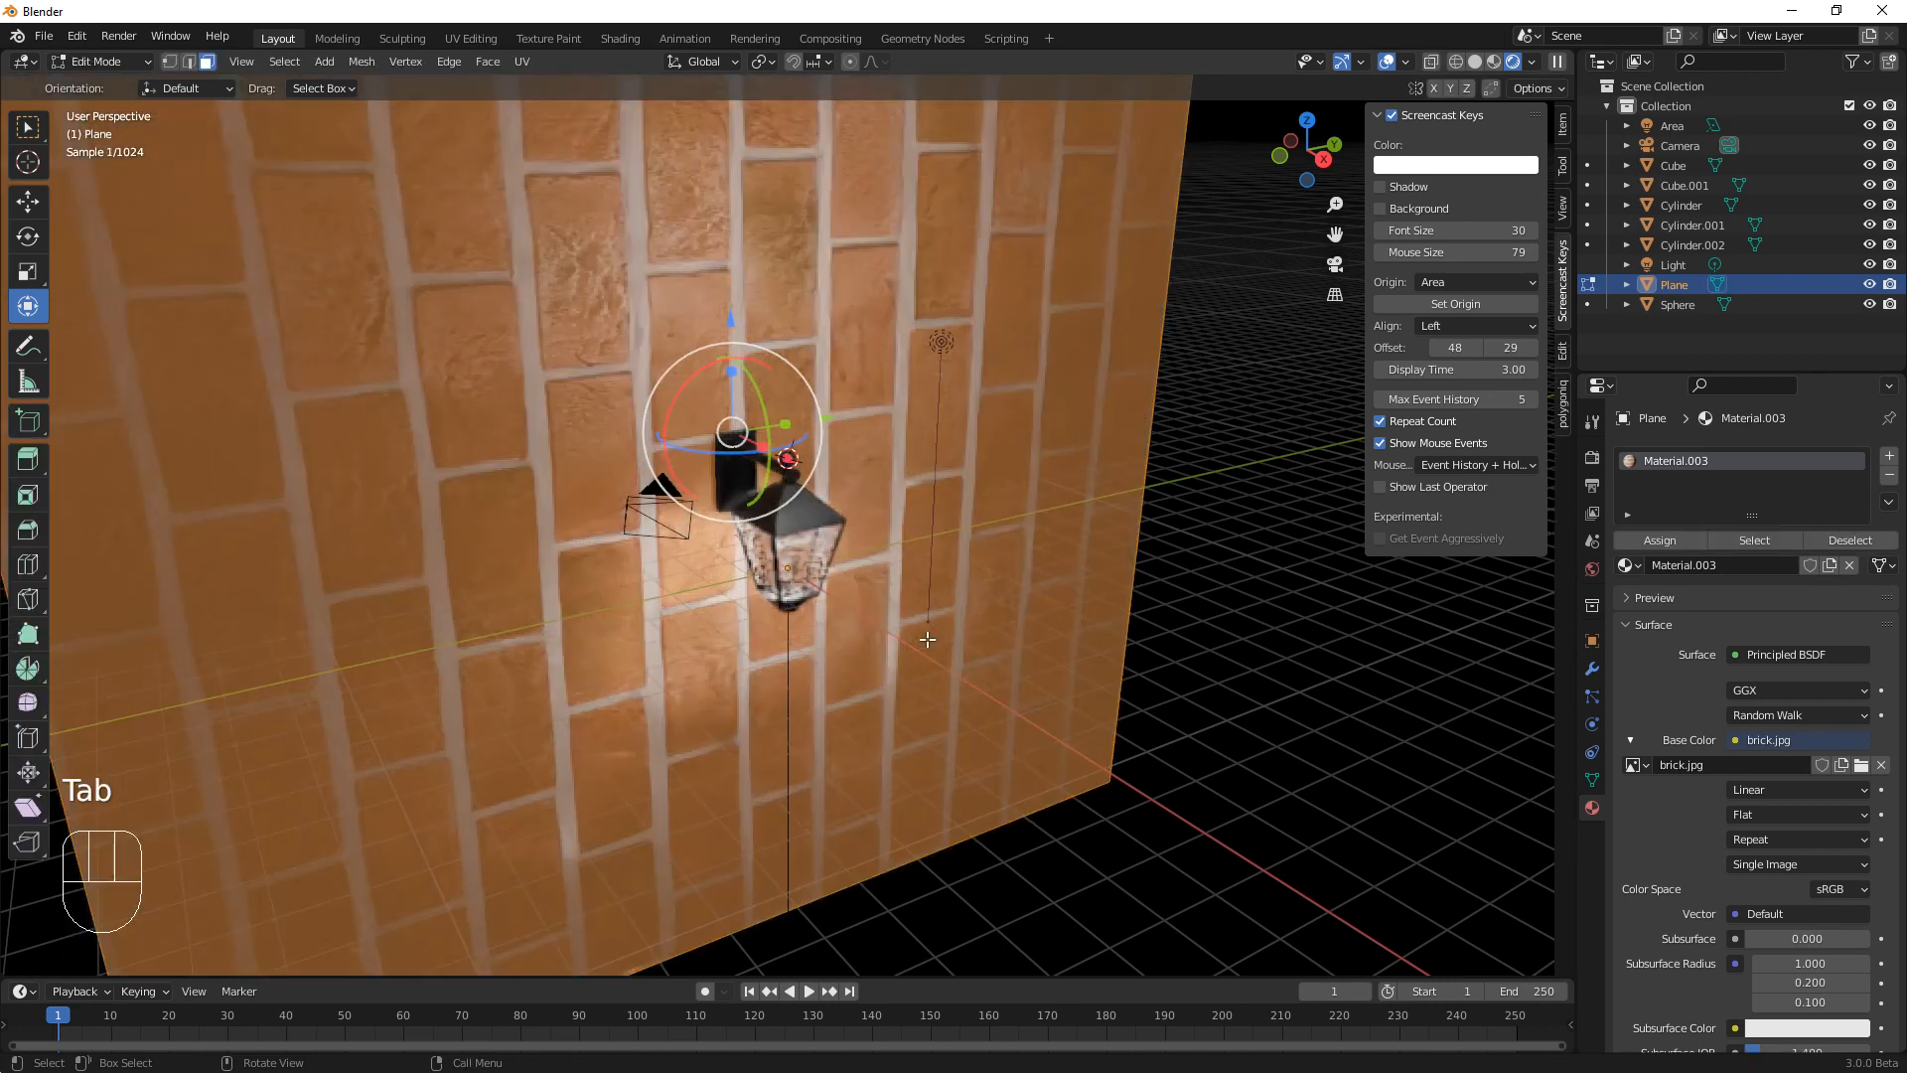
{"action": "left_click_drag", "start_coordinate": [527, 57], "coordinate": [570, 111]}
{"action": "left_click", "coordinate": [593, 266]}
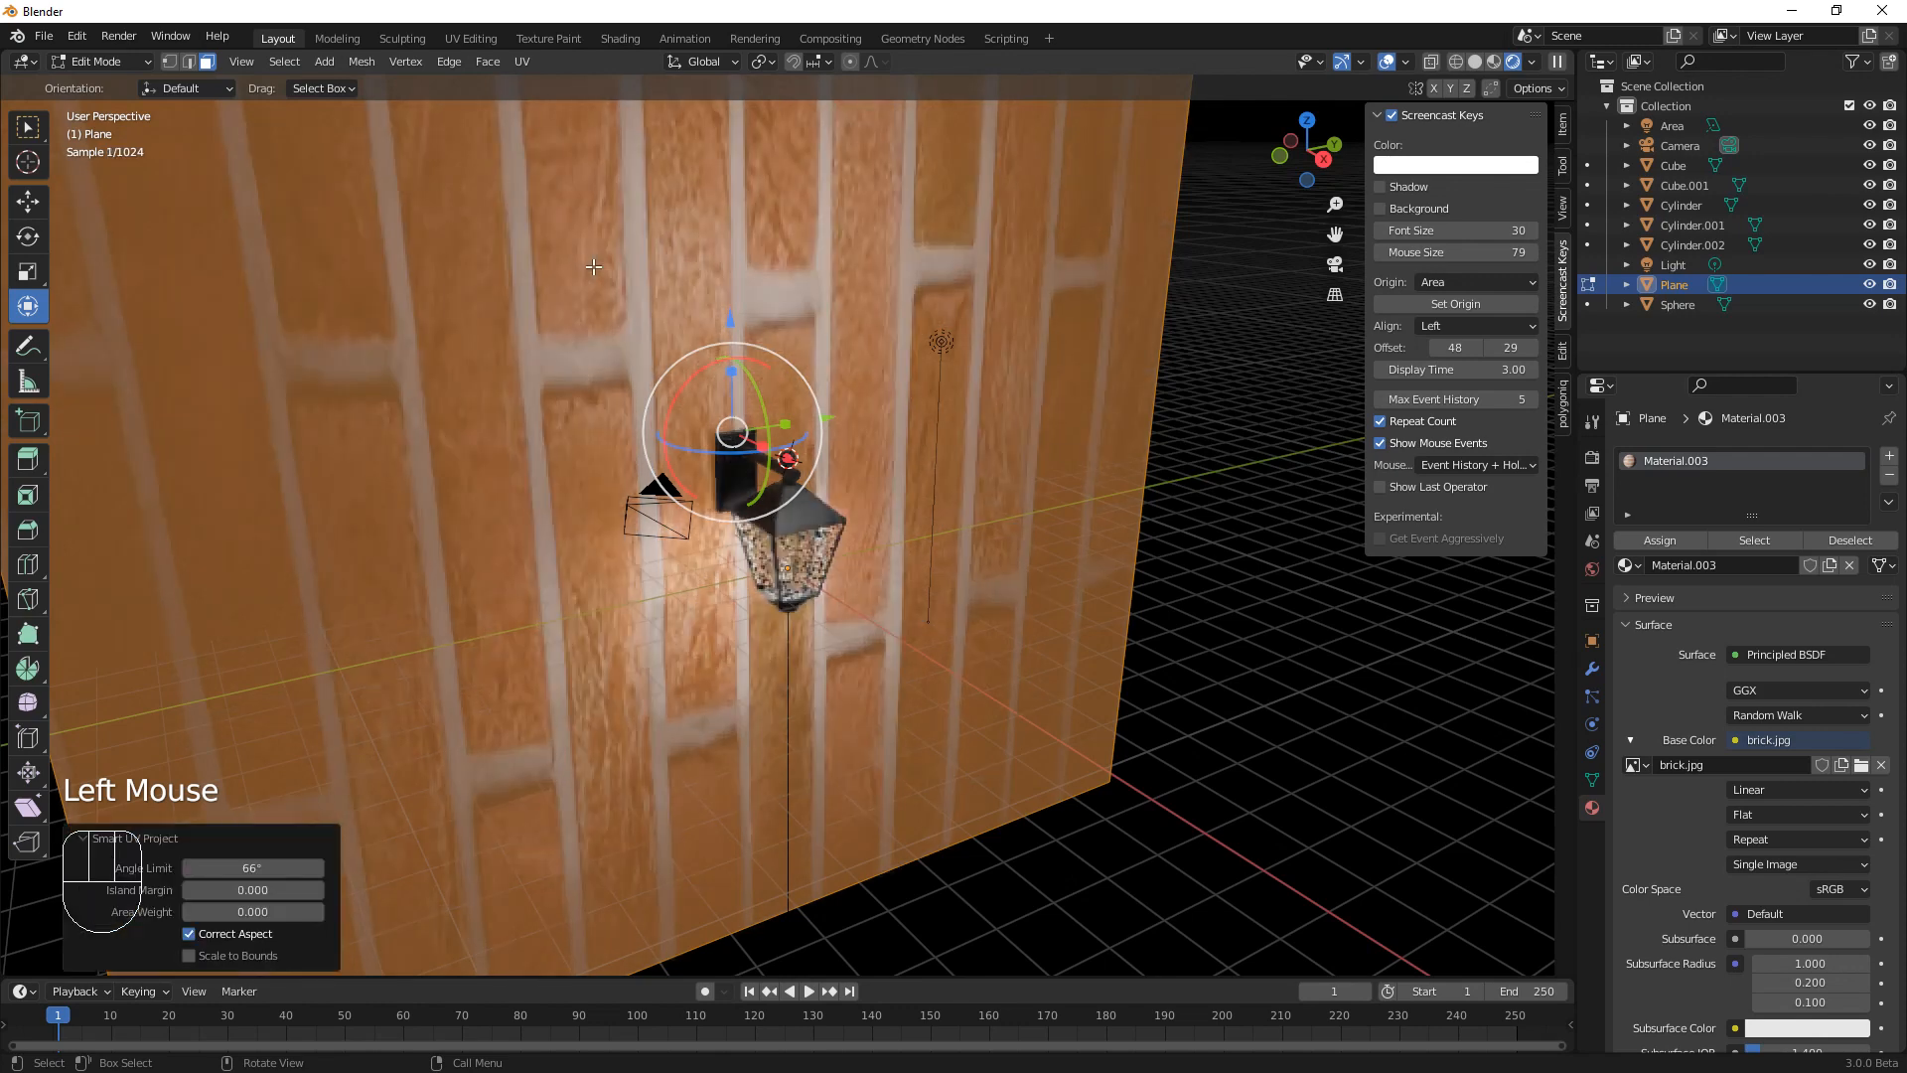
Split off a second area beside the 3D viewport and make it a UV Editor
{"action": "left_click_drag", "start_coordinate": [6, 58], "coordinate": [407, 149]}
{"action": "left_click", "coordinate": [25, 61]}
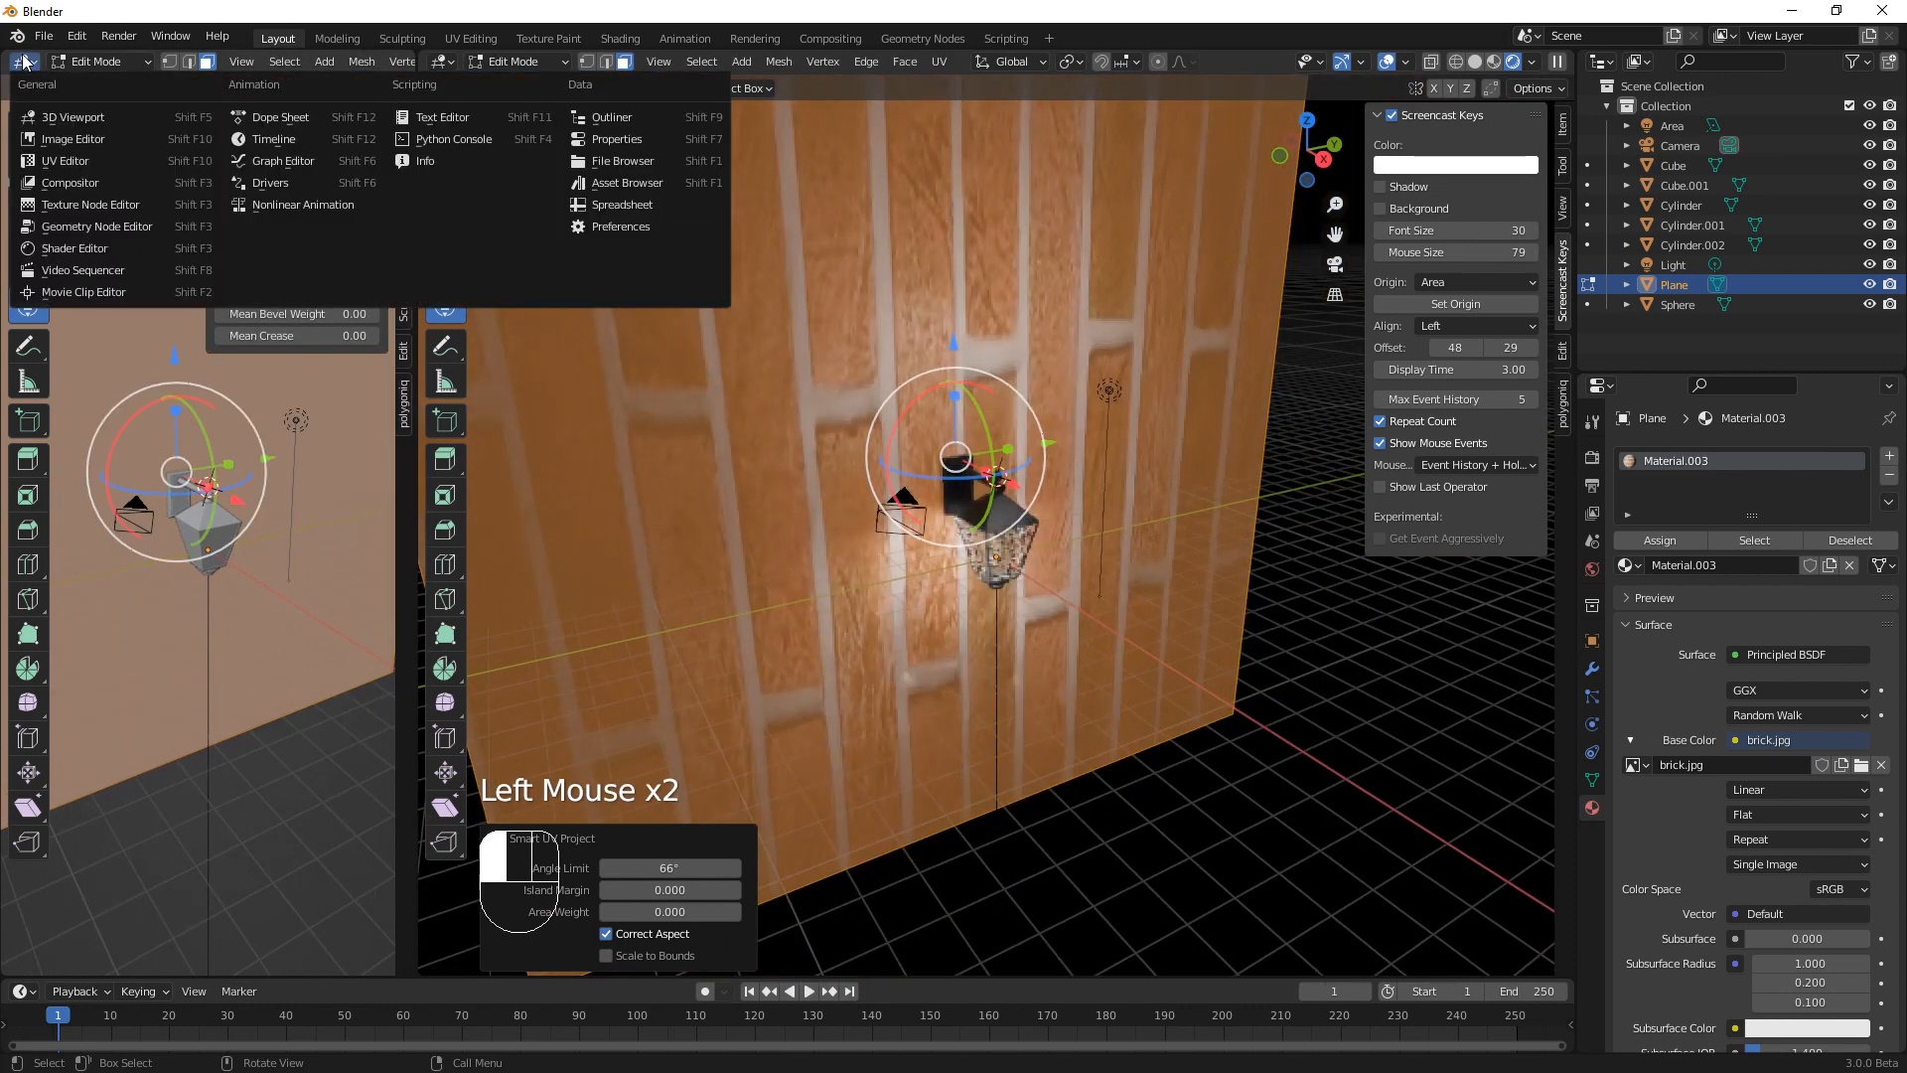
{"action": "left_click", "coordinate": [61, 140]}
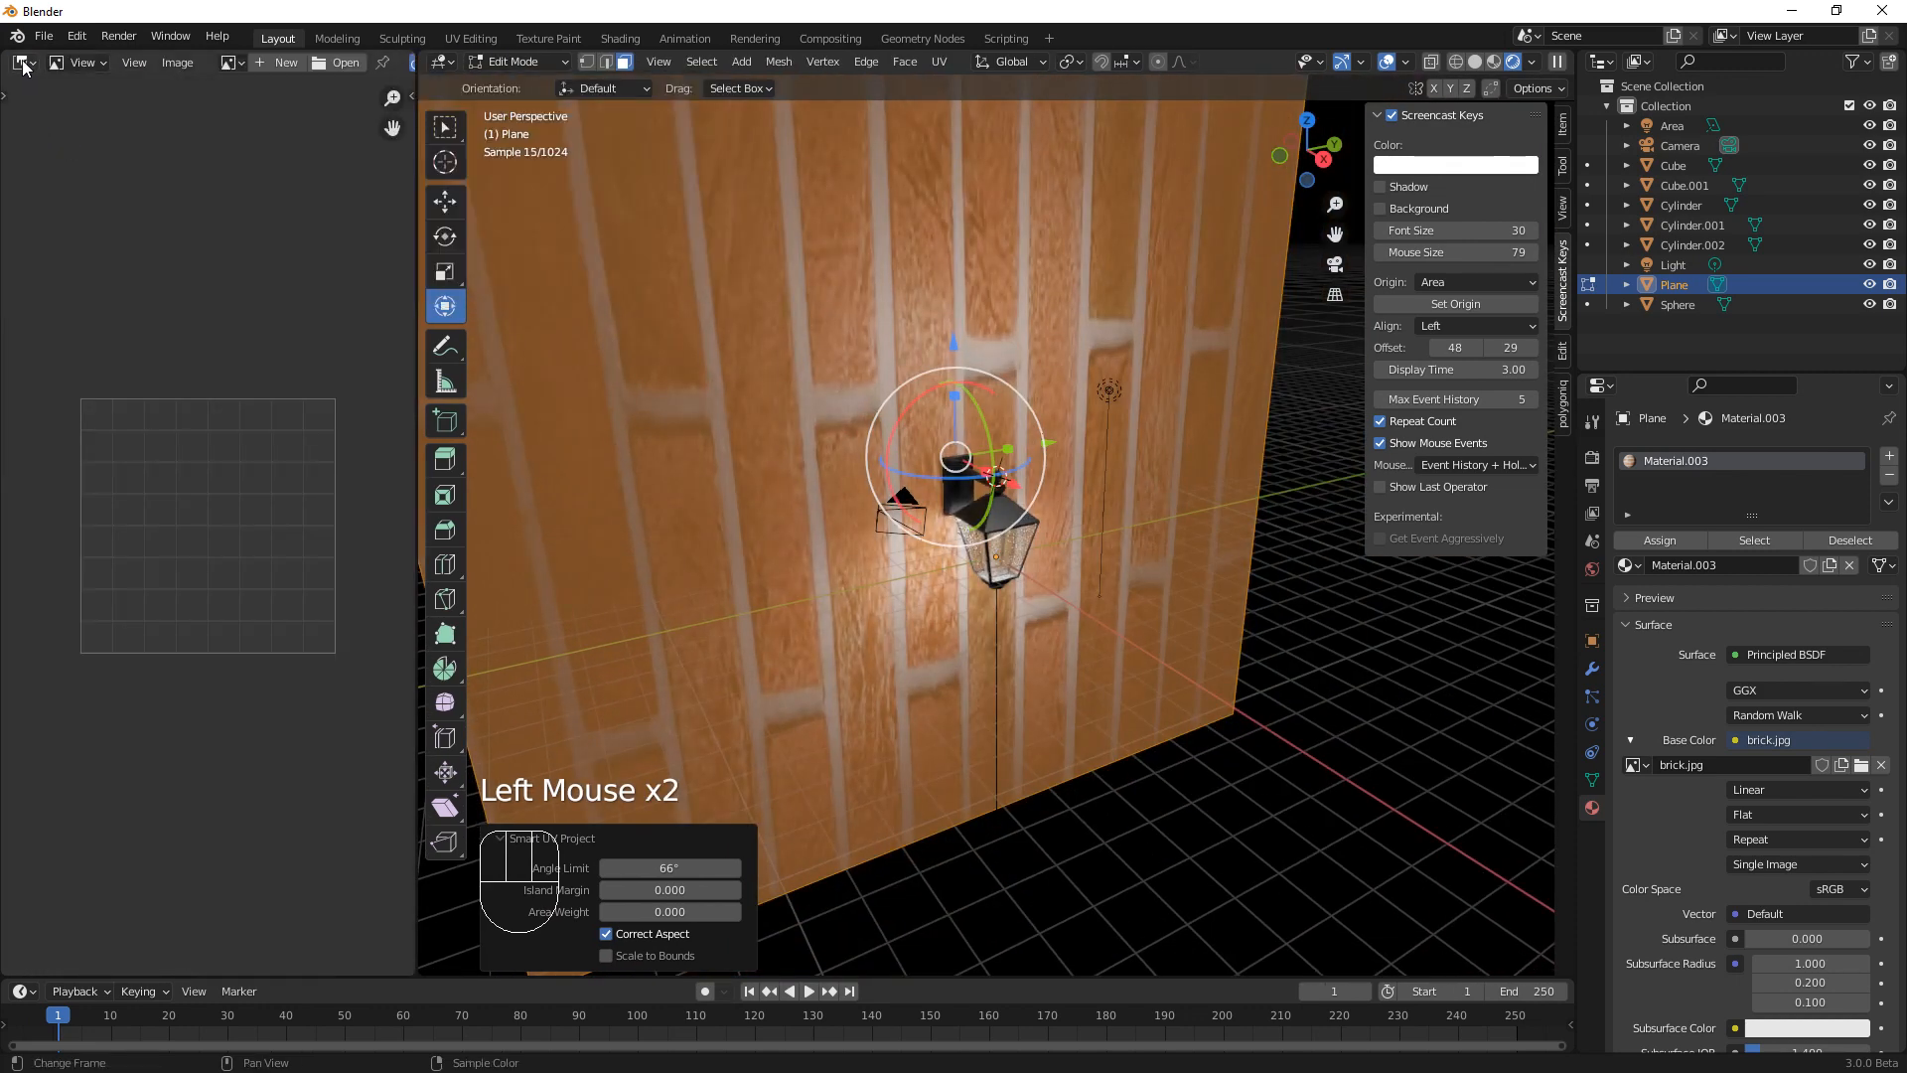
{"action": "left_click", "coordinate": [22, 65]}
{"action": "left_click", "coordinate": [60, 159]}
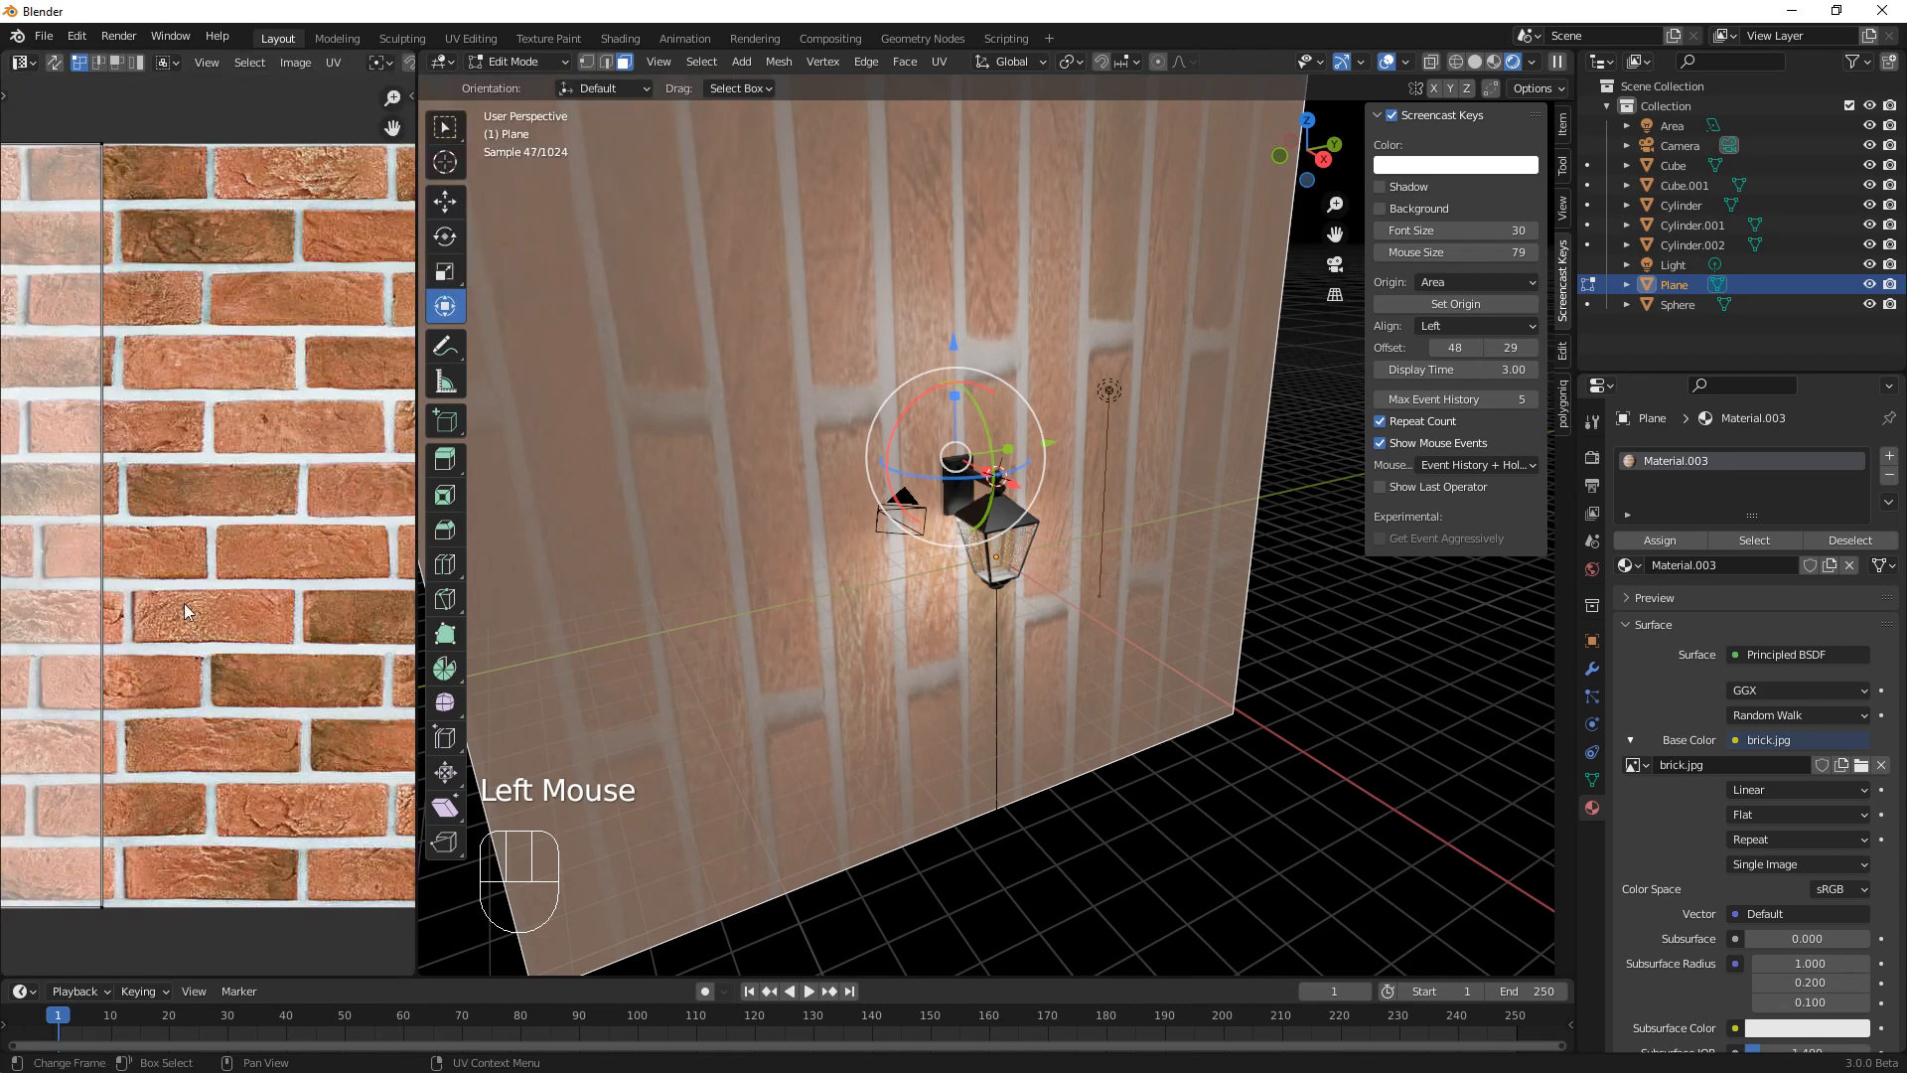
Rotate the wall's entire UV layout 90° so the brick courses run horizontally
{"action": "scroll", "coordinate": [189, 611], "scroll_direction": "down", "scroll_amount": 3}
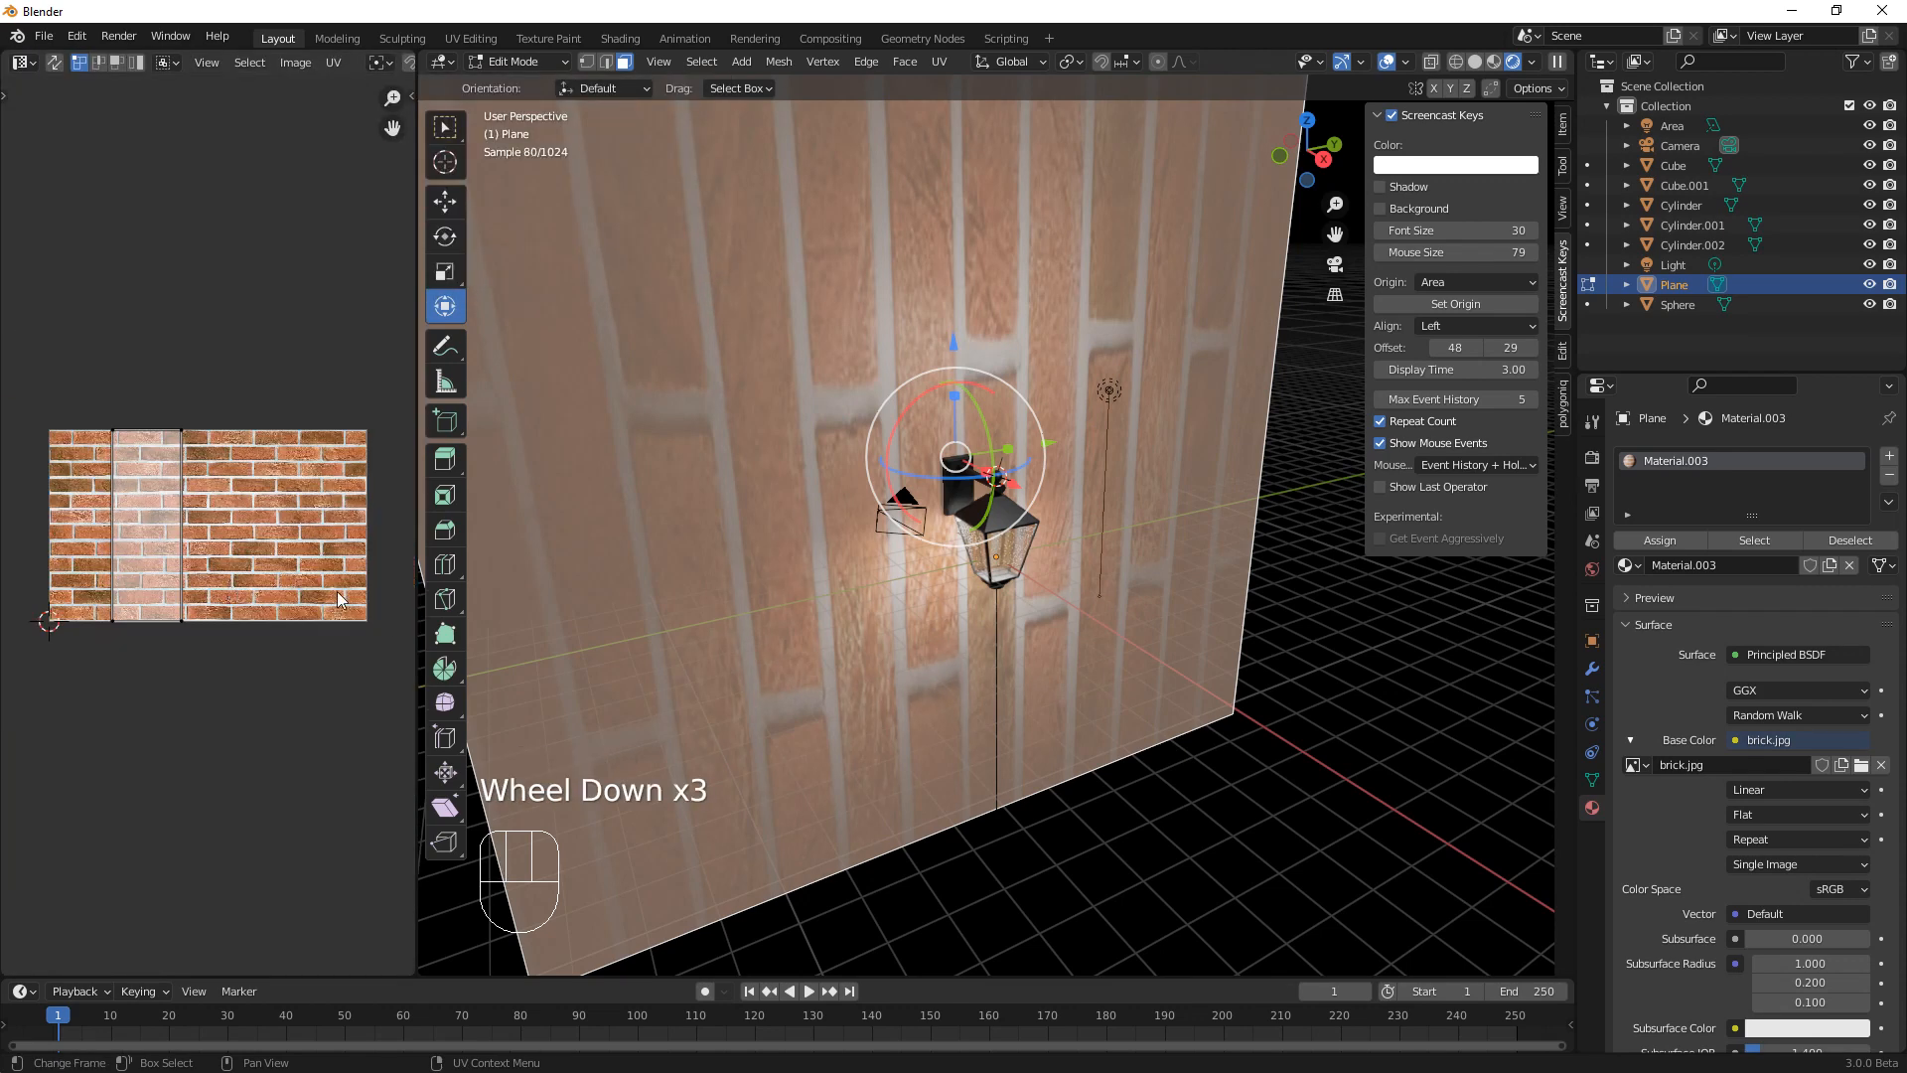
{"action": "key", "text": "a"}
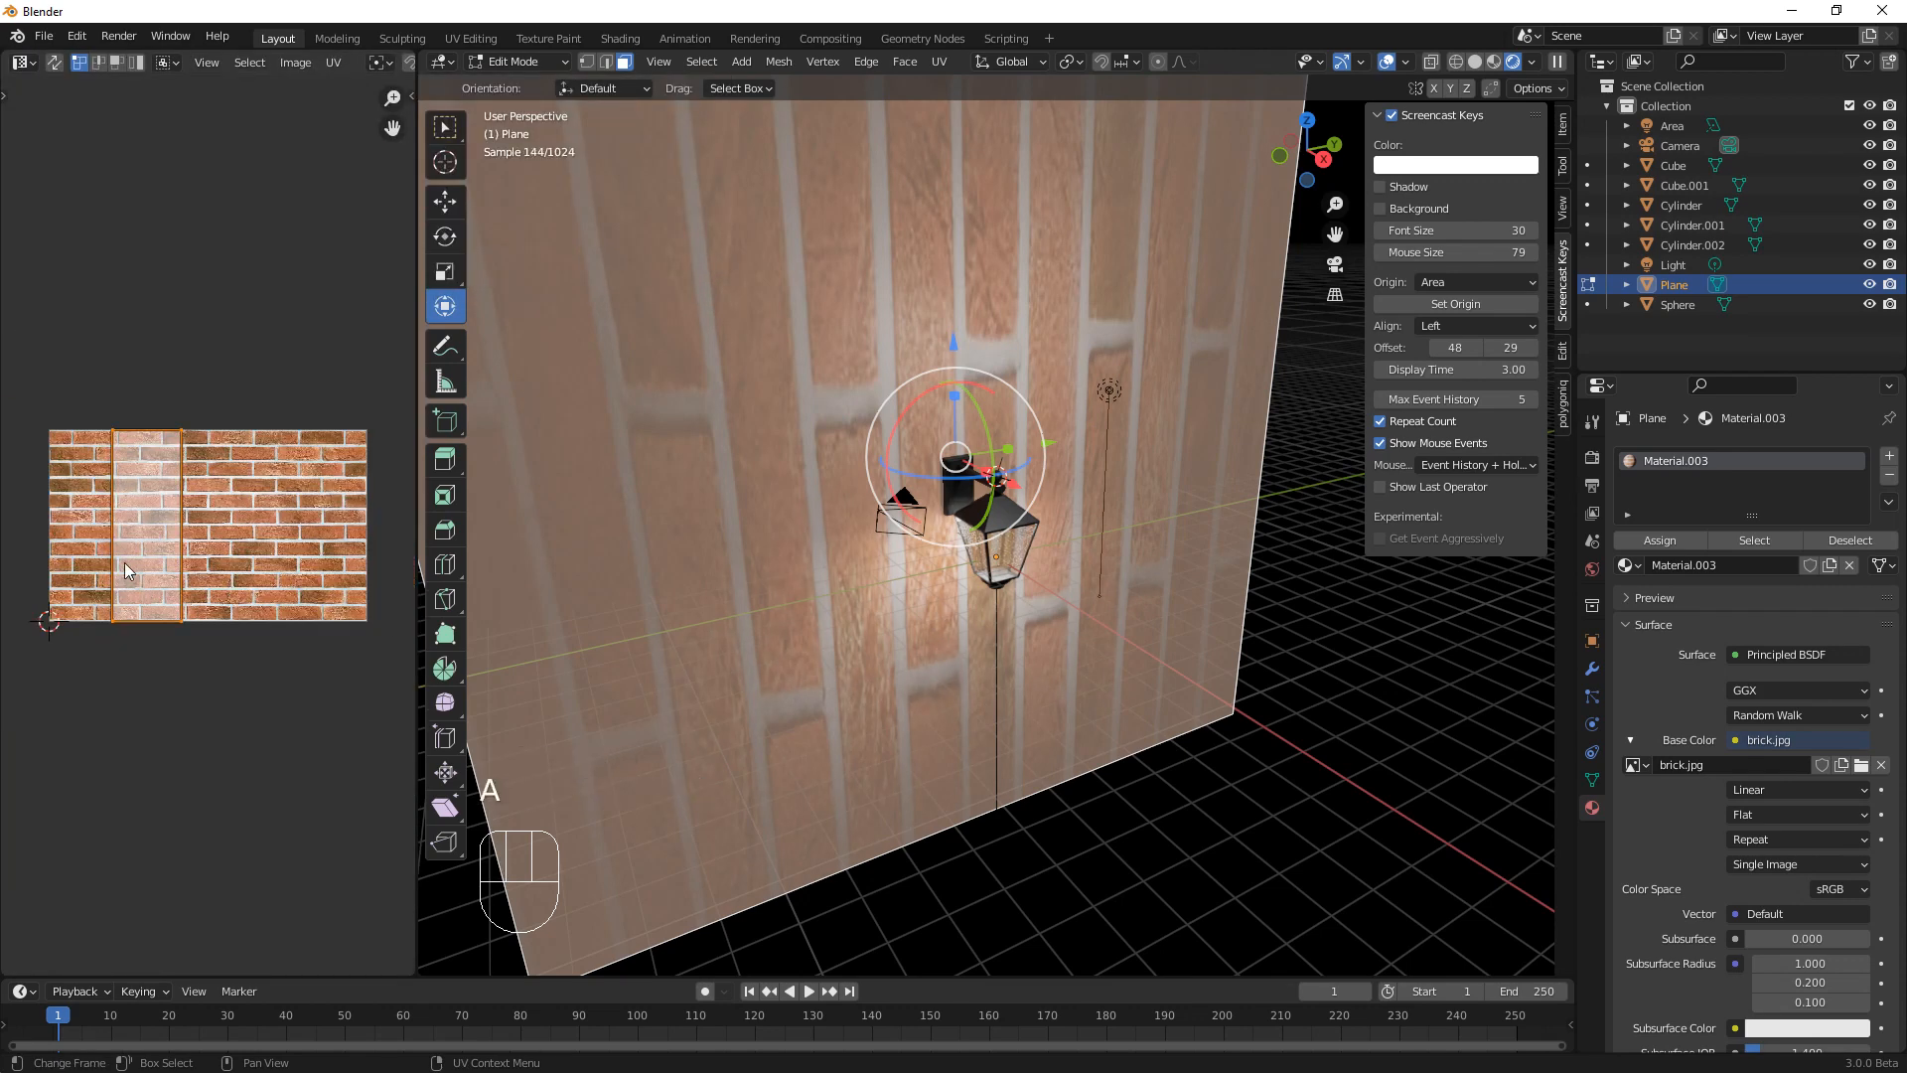
{"action": "type", "text": "r"}
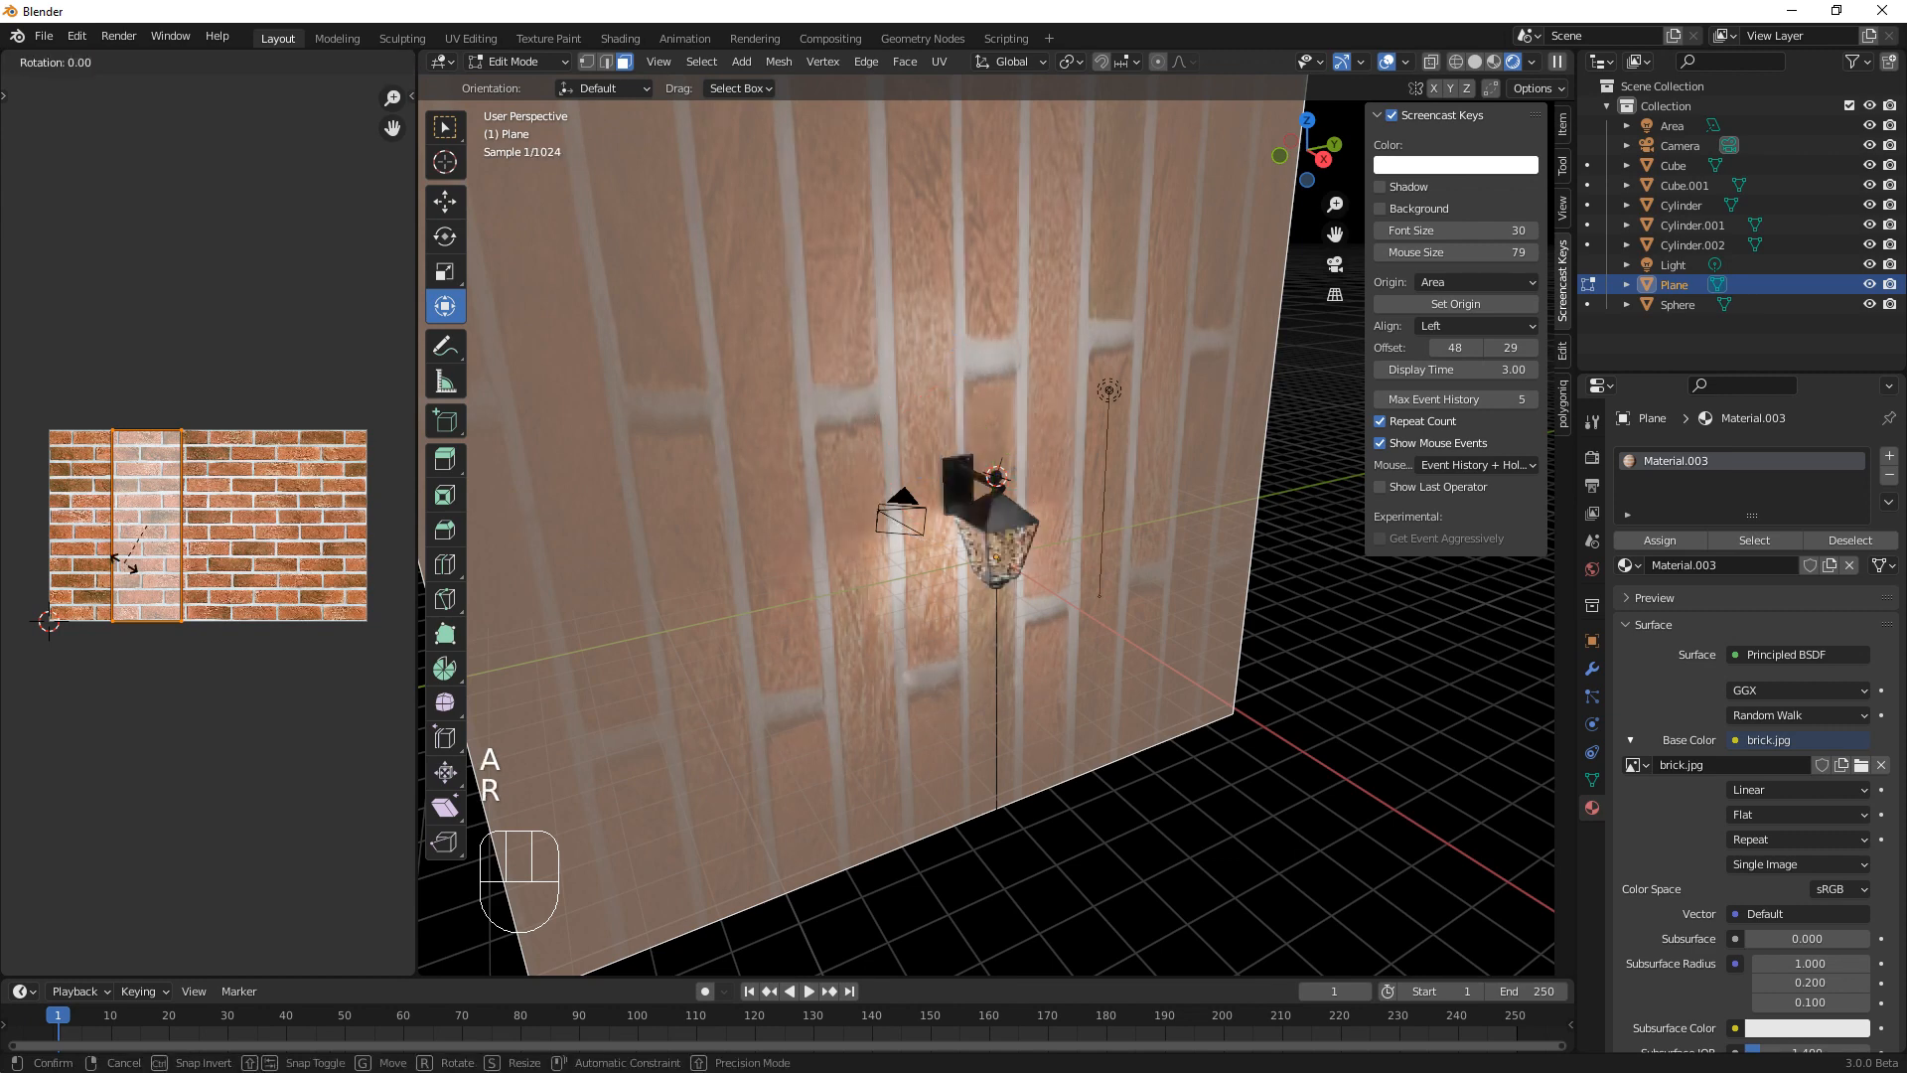
{"action": "type", "text": "90"}
{"action": "key", "text": "Return"}
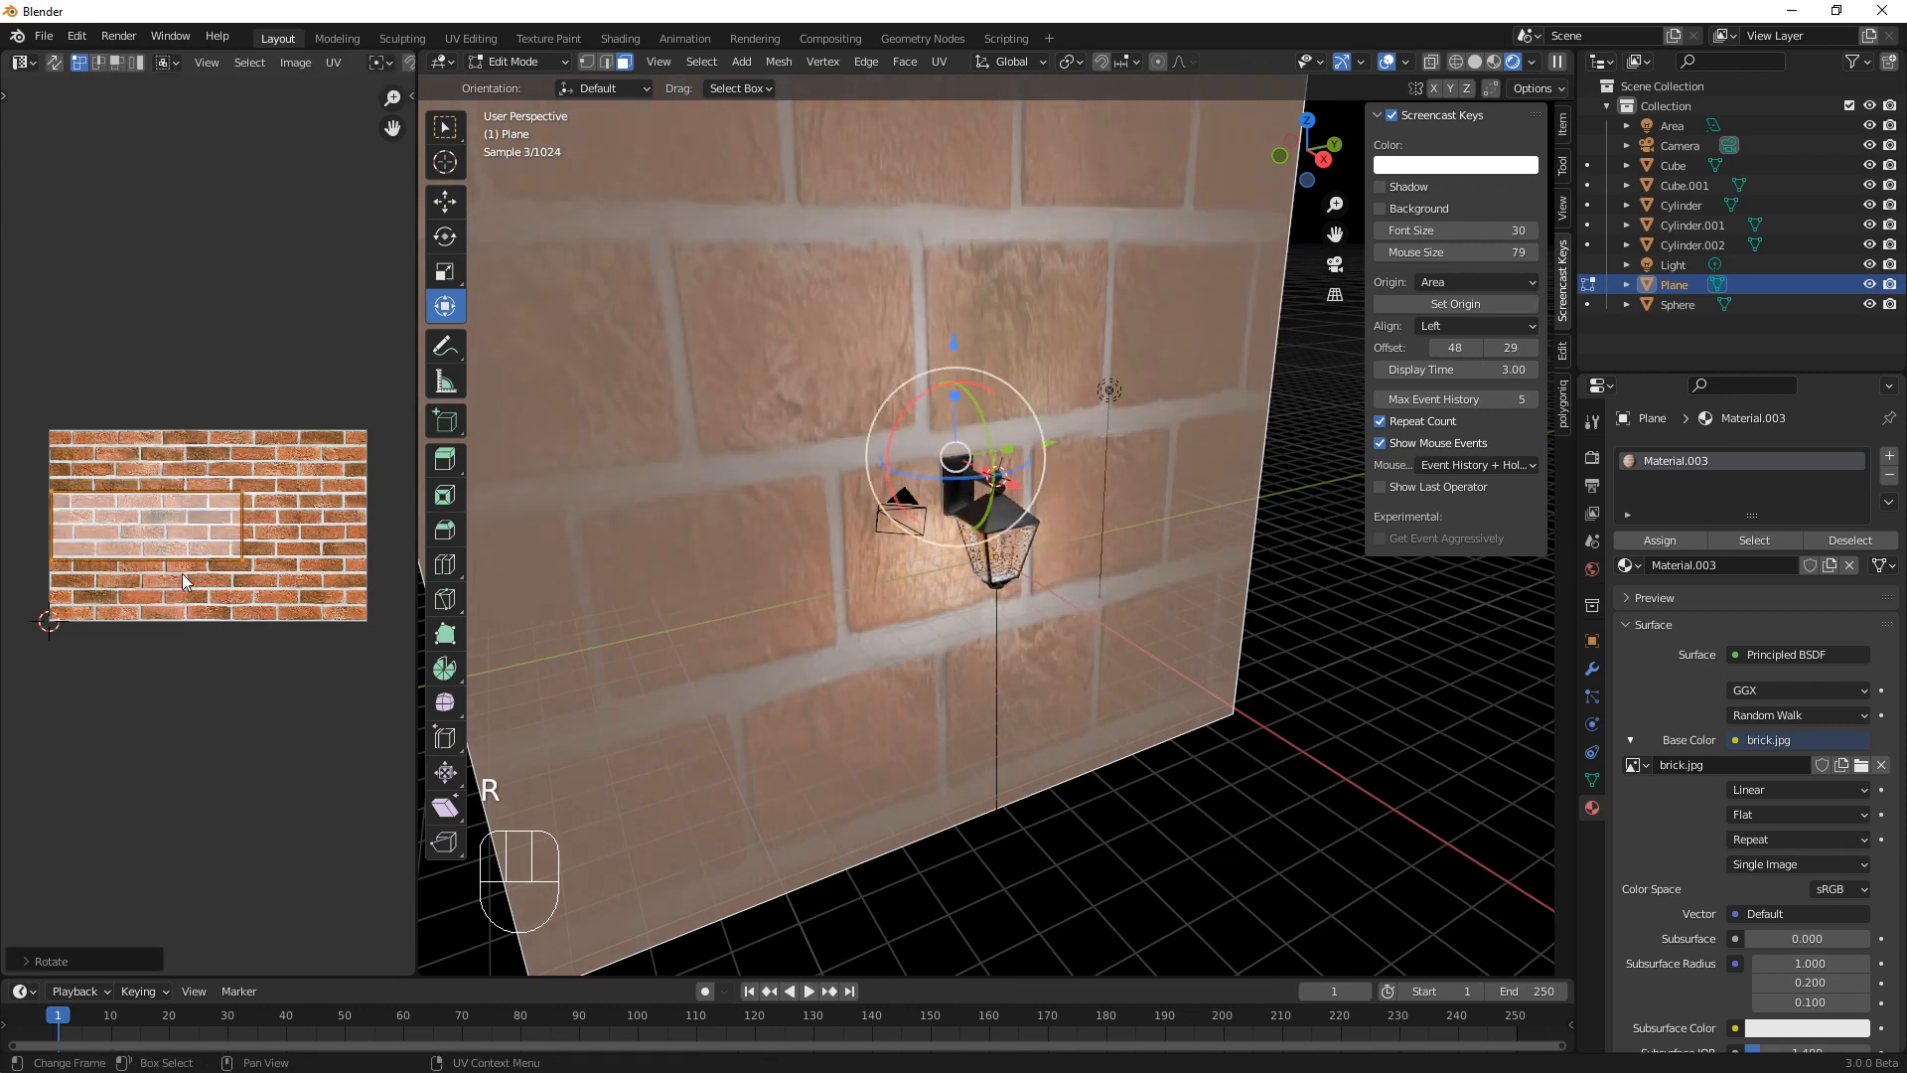
Stretch the wall's UVs along Y and by about 3 along X to correct the brick proportions
{"action": "key", "text": "s"}
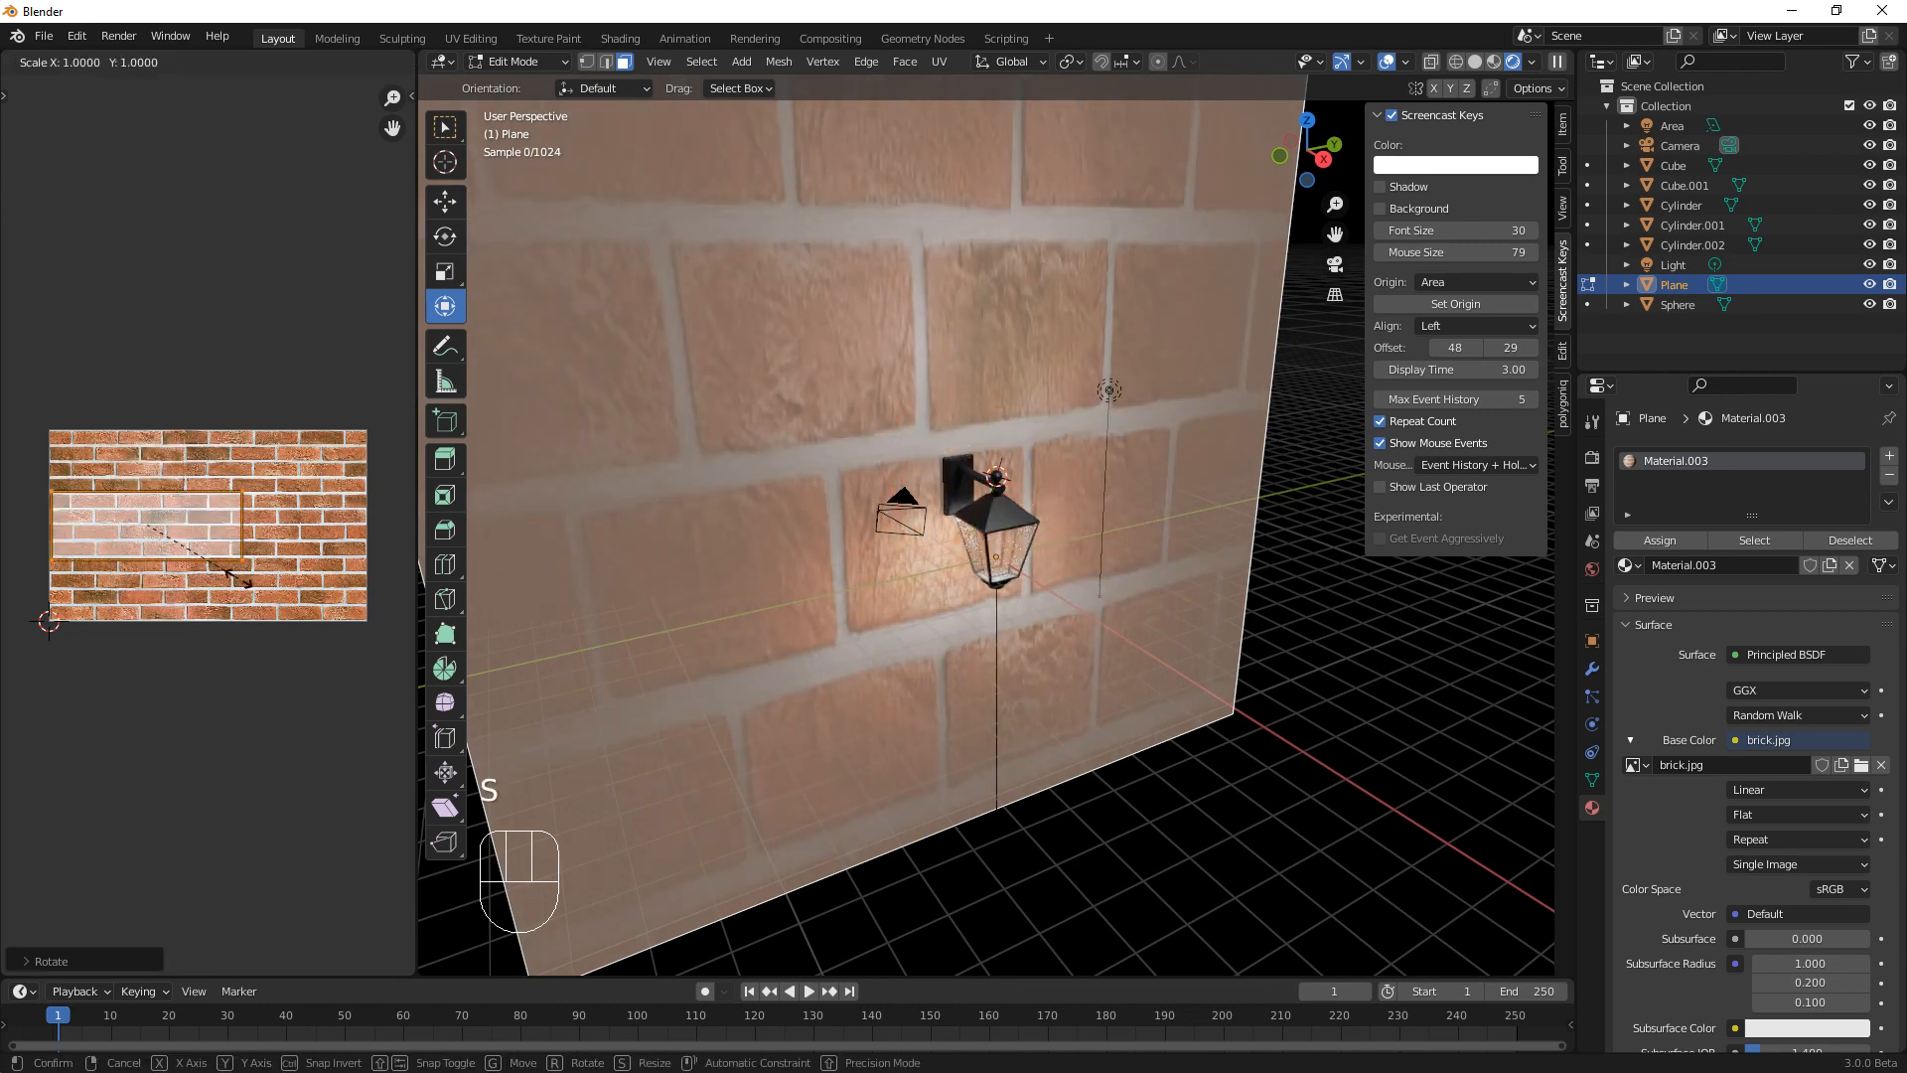
{"action": "key", "text": "y"}
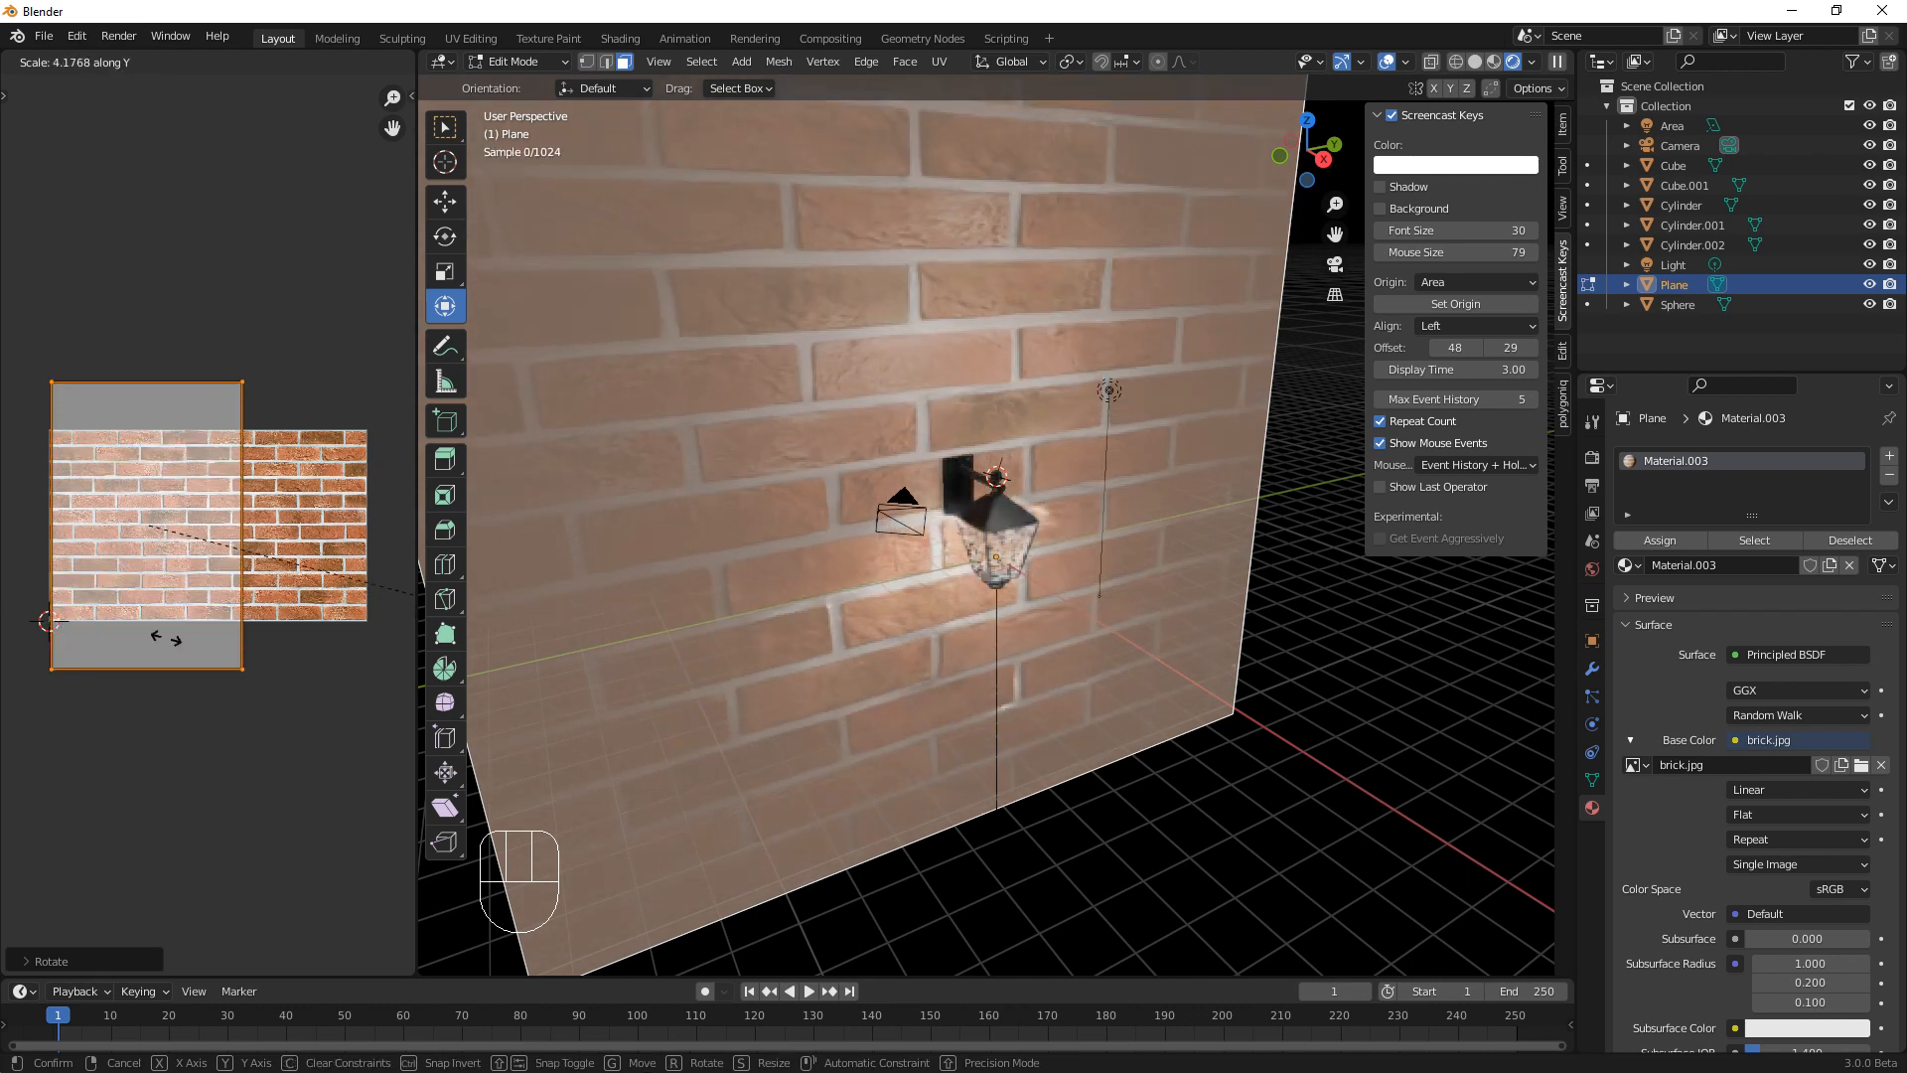
{"action": "left_click", "coordinate": [319, 658]}
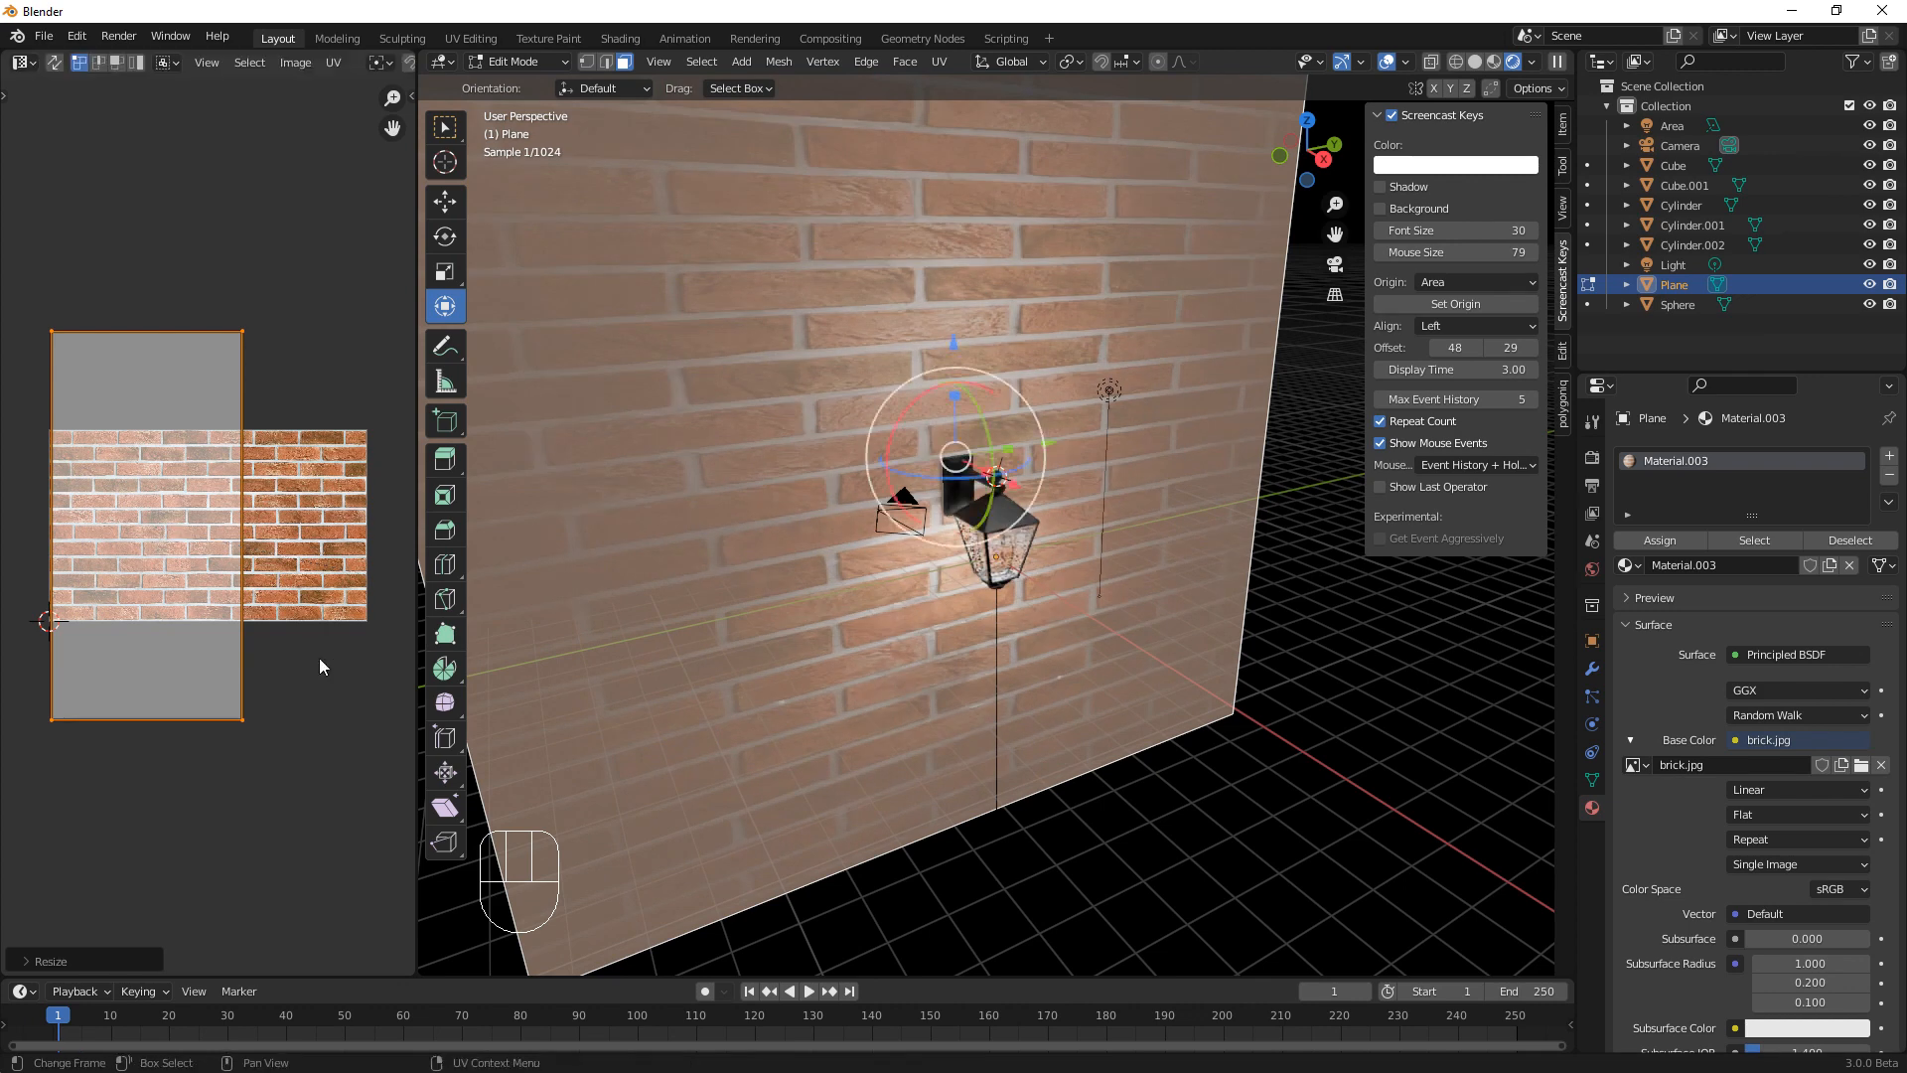
{"action": "key", "text": "s"}
{"action": "key", "text": "x"}
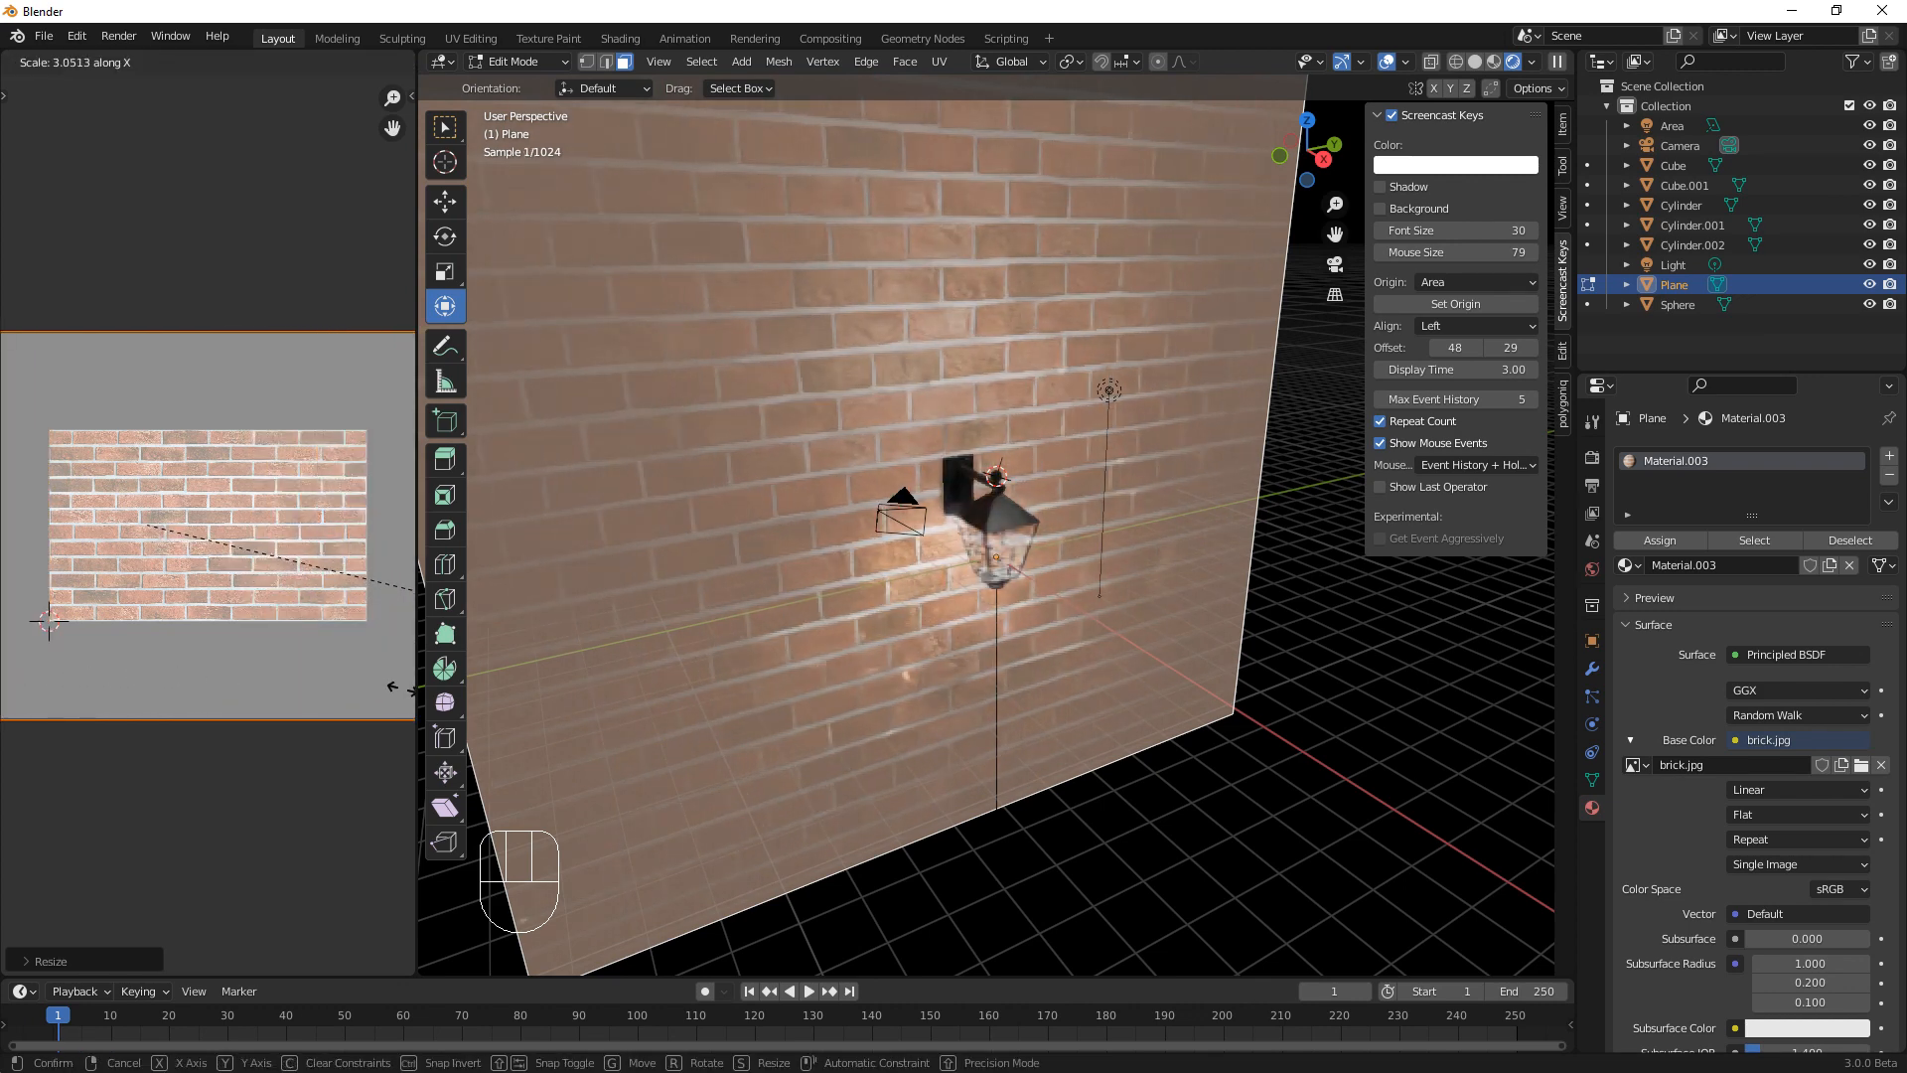
{"action": "left_click", "coordinate": [35, 695]}
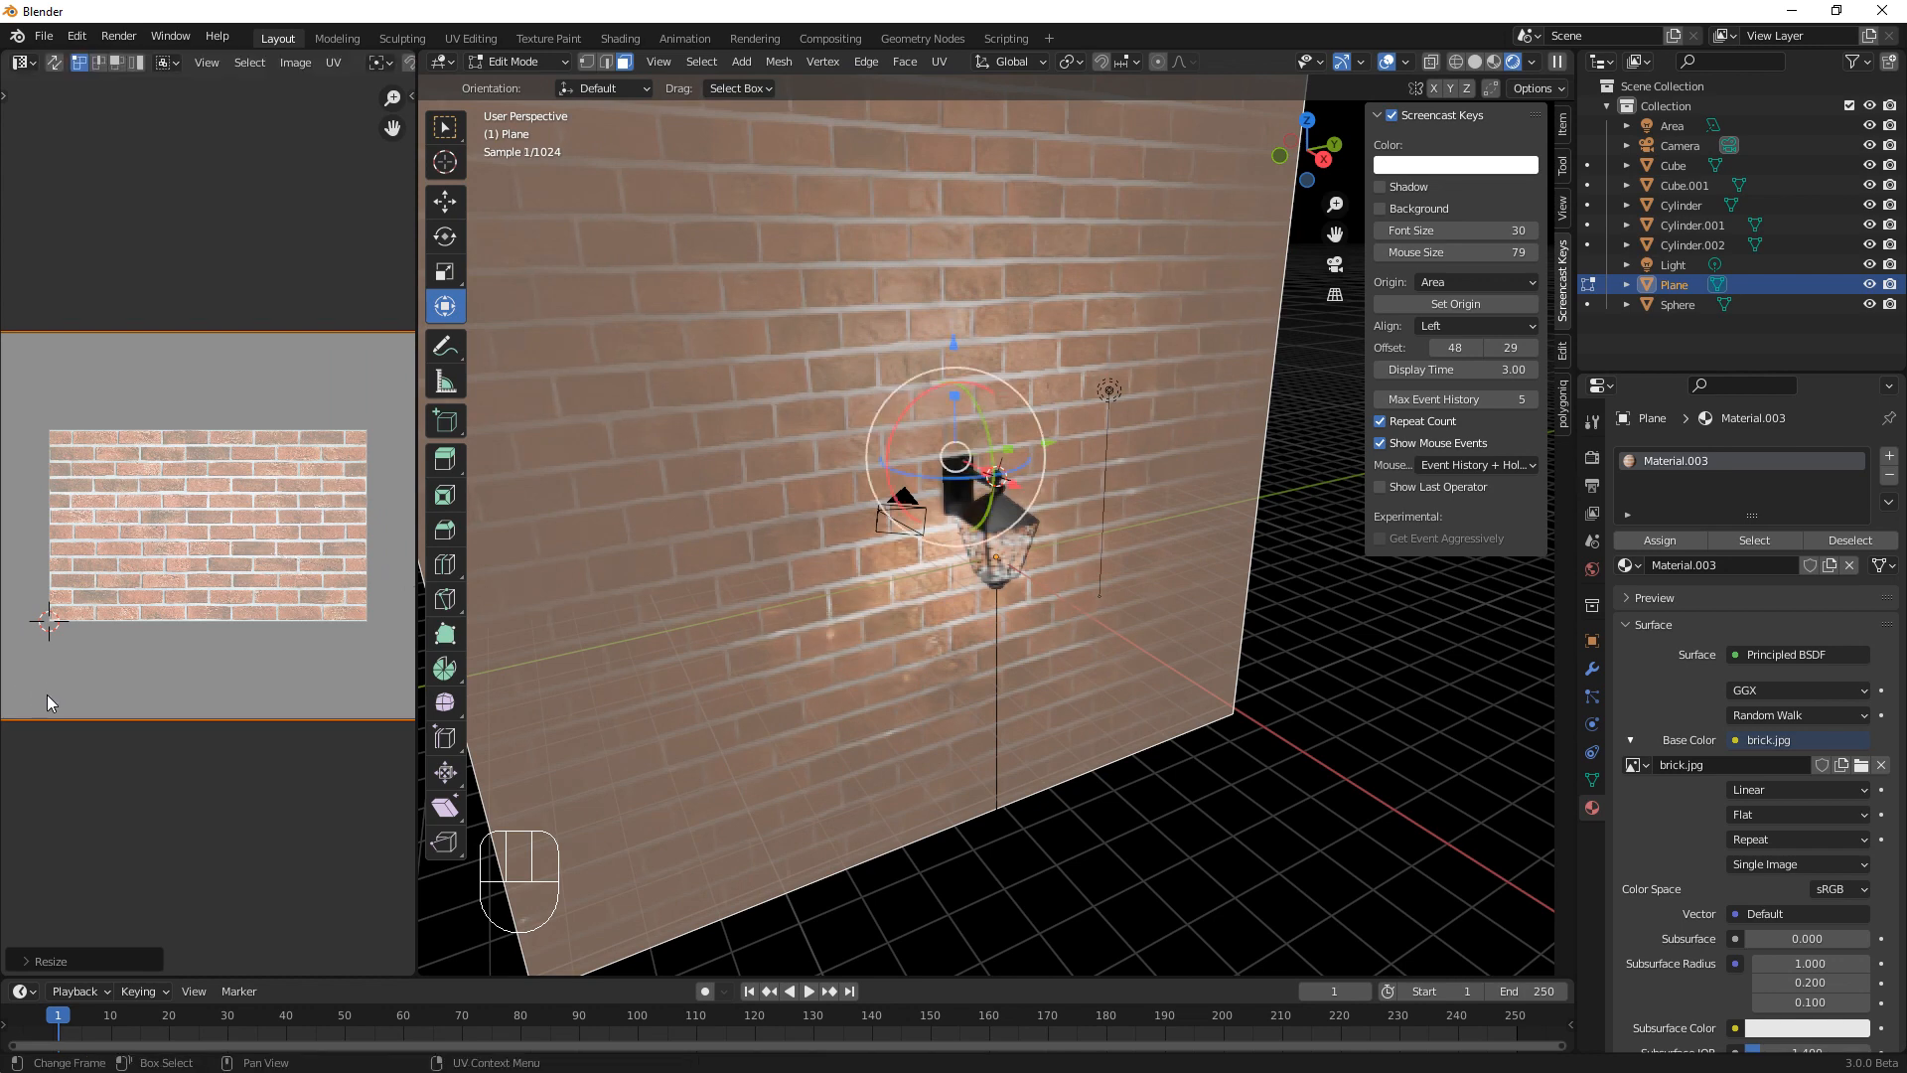
Enlarge the wall's UVs uniformly by about 1.5 for smaller bricks and return to Object Mode
{"action": "key", "text": "s"}
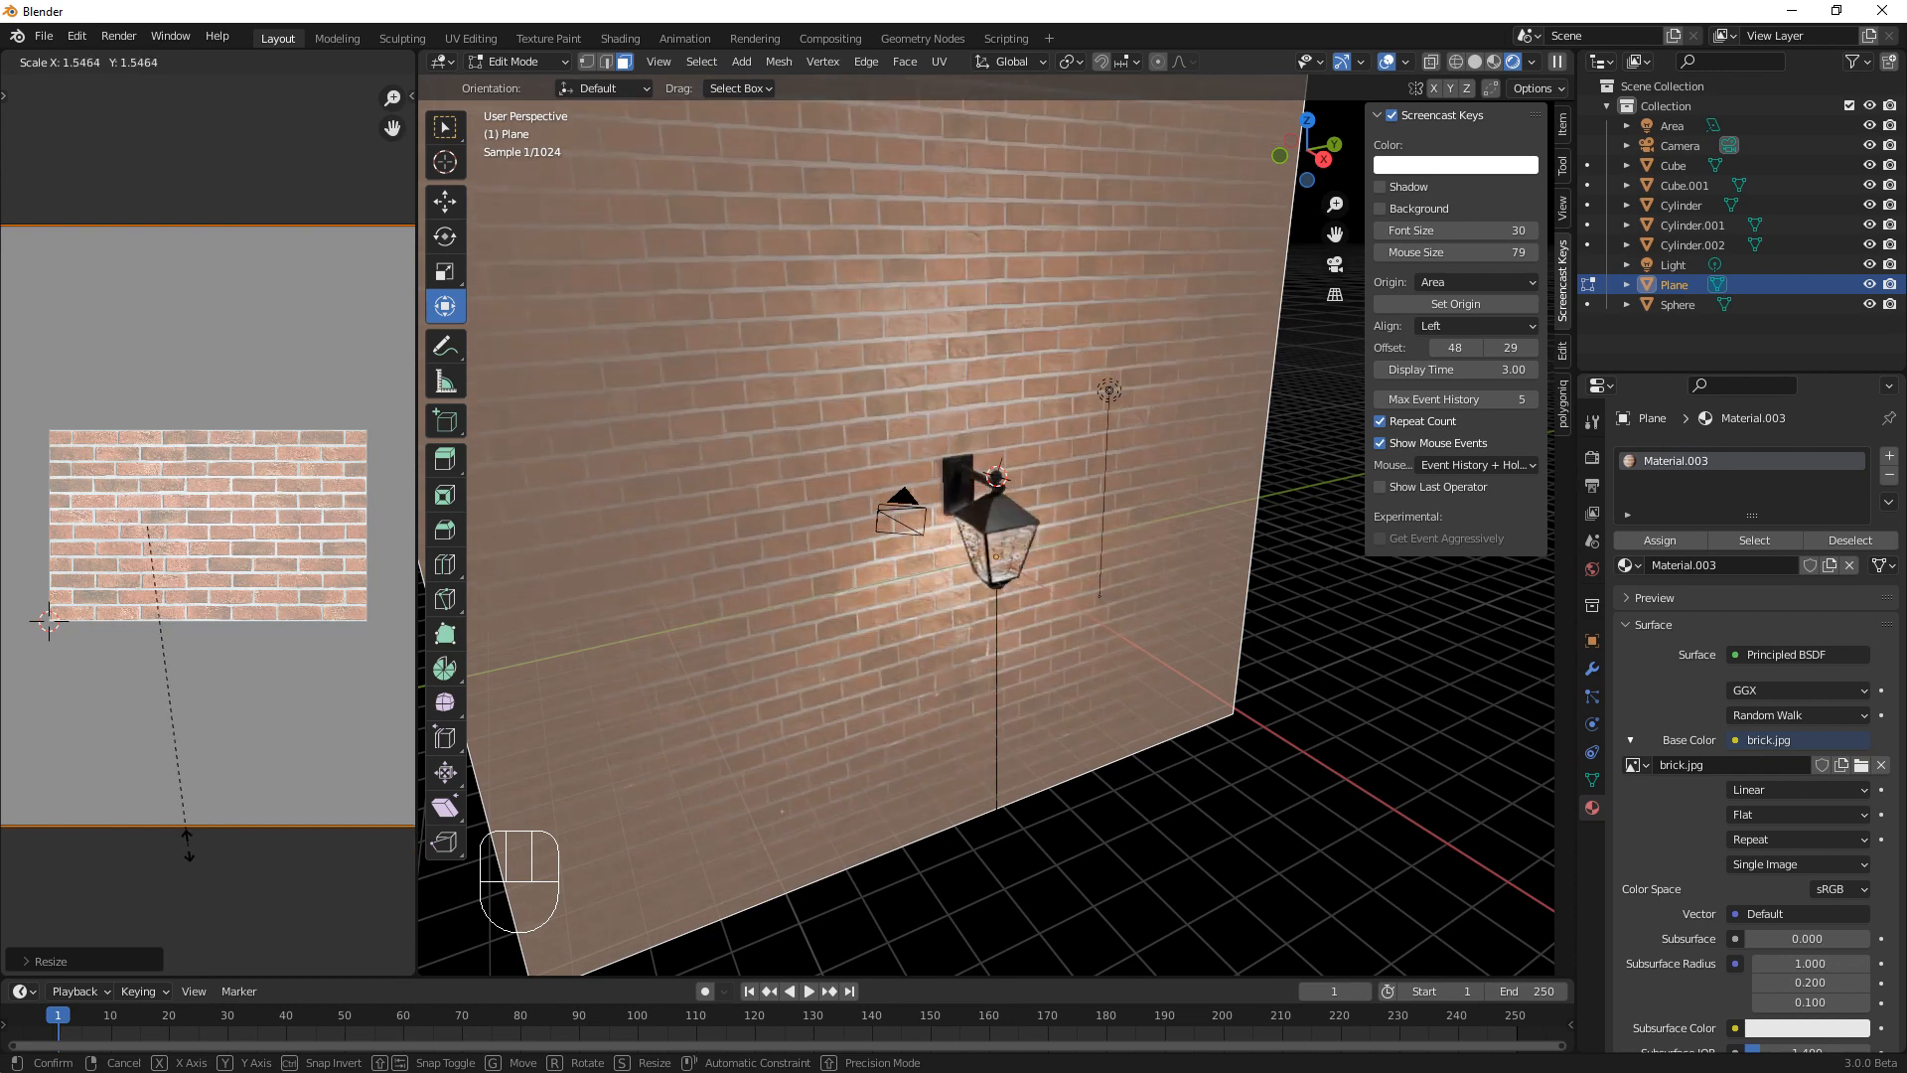
{"action": "left_click", "coordinate": [182, 842]}
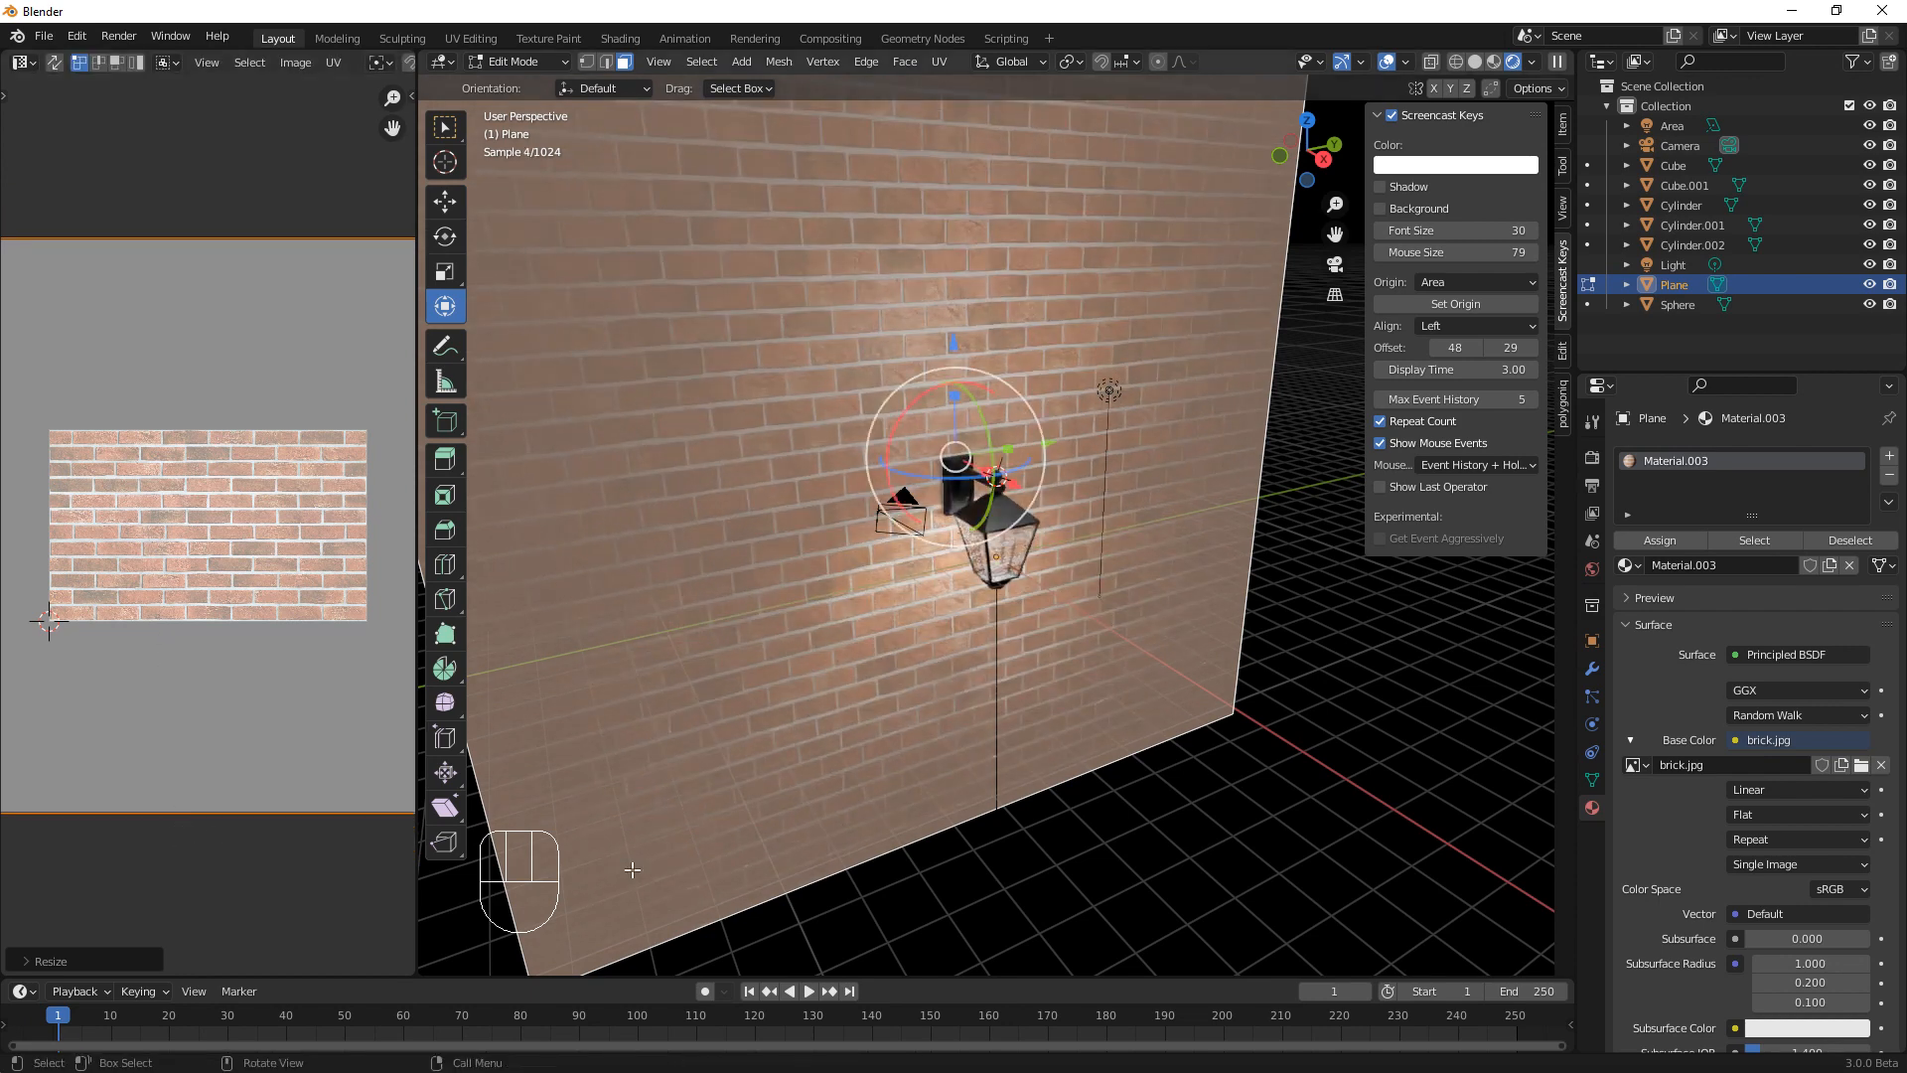
{"action": "key", "text": "Tab"}
{"action": "scroll", "coordinate": [795, 908], "scroll_direction": "up", "scroll_amount": 2}
{"action": "middle_click_drag", "start_coordinate": [795, 908], "coordinate": [802, 861]}
{"action": "scroll", "coordinate": [799, 861], "scroll_direction": "up", "scroll_amount": 2}
{"action": "scroll", "coordinate": [796, 863], "scroll_direction": "down", "scroll_amount": 1}
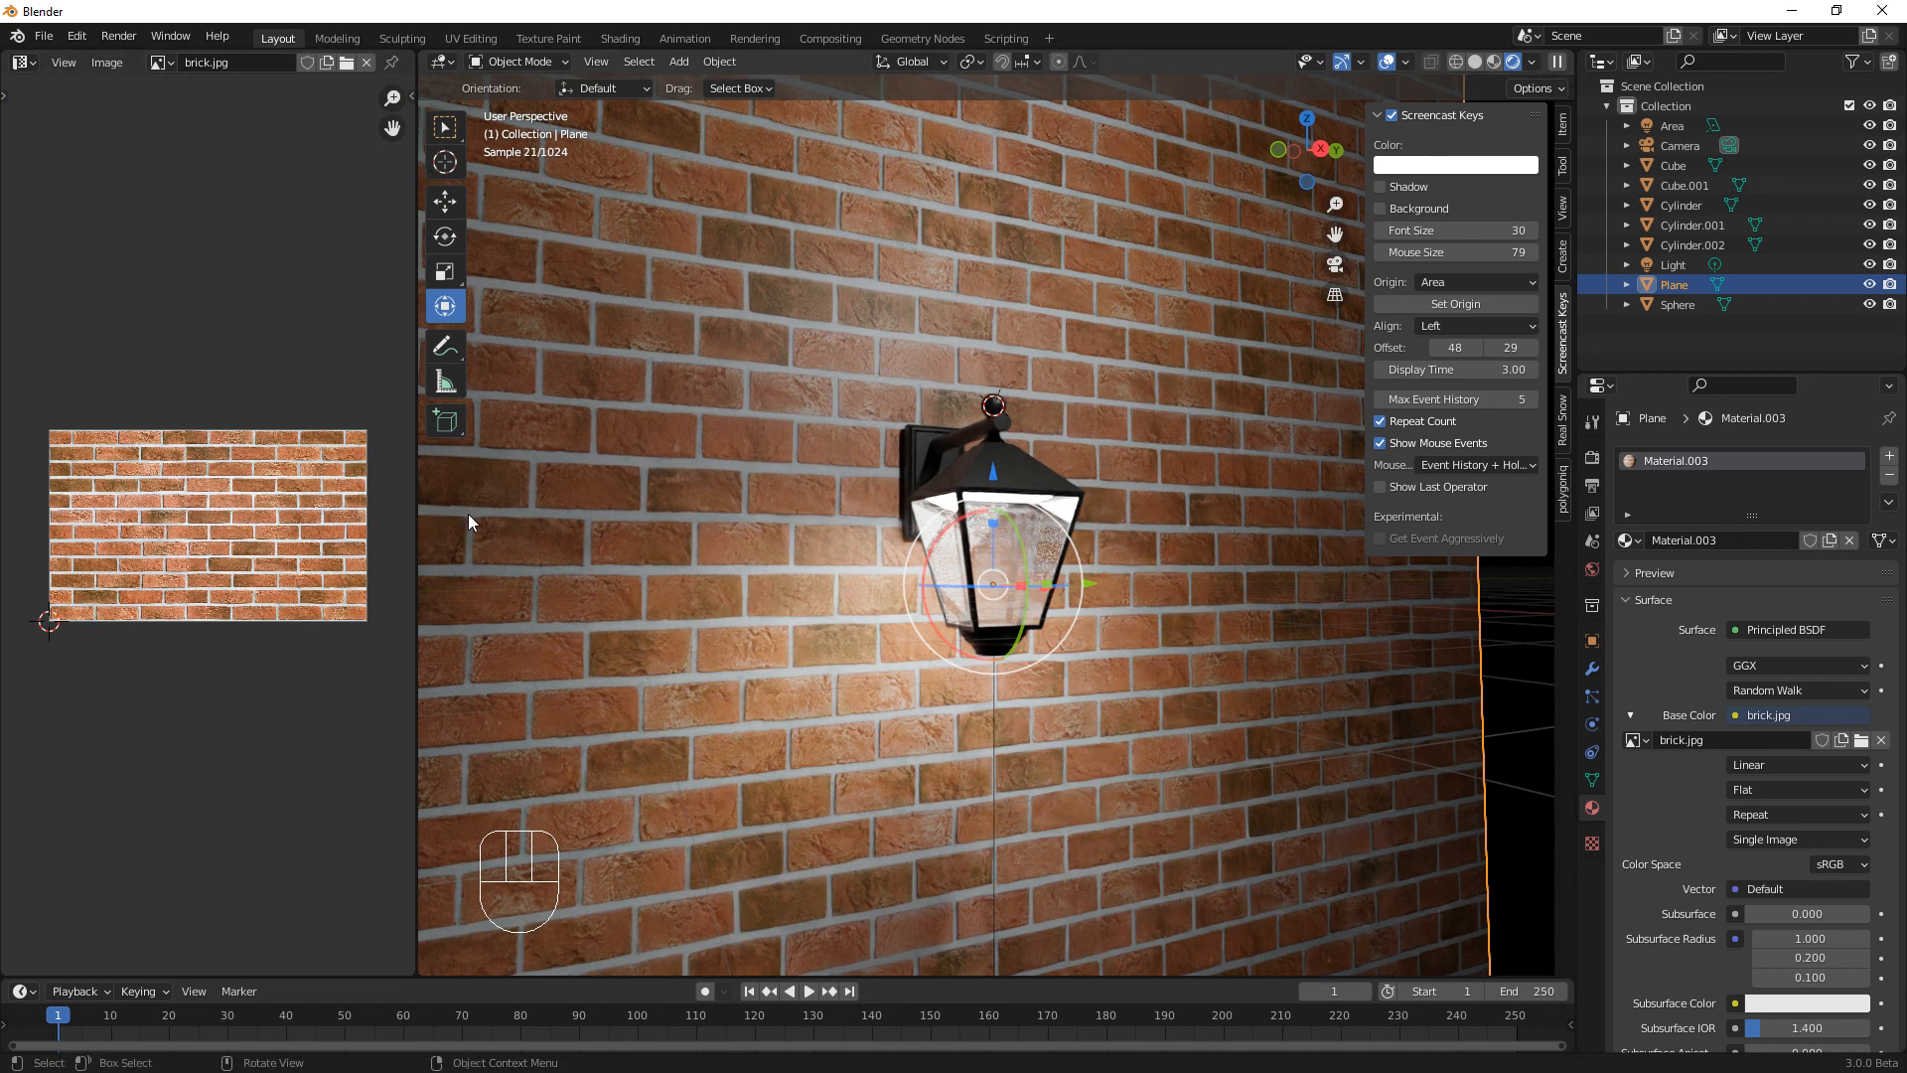
Join the two areas so the 3D viewport takes over the image editor's space
{"action": "right_click", "coordinate": [416, 498]}
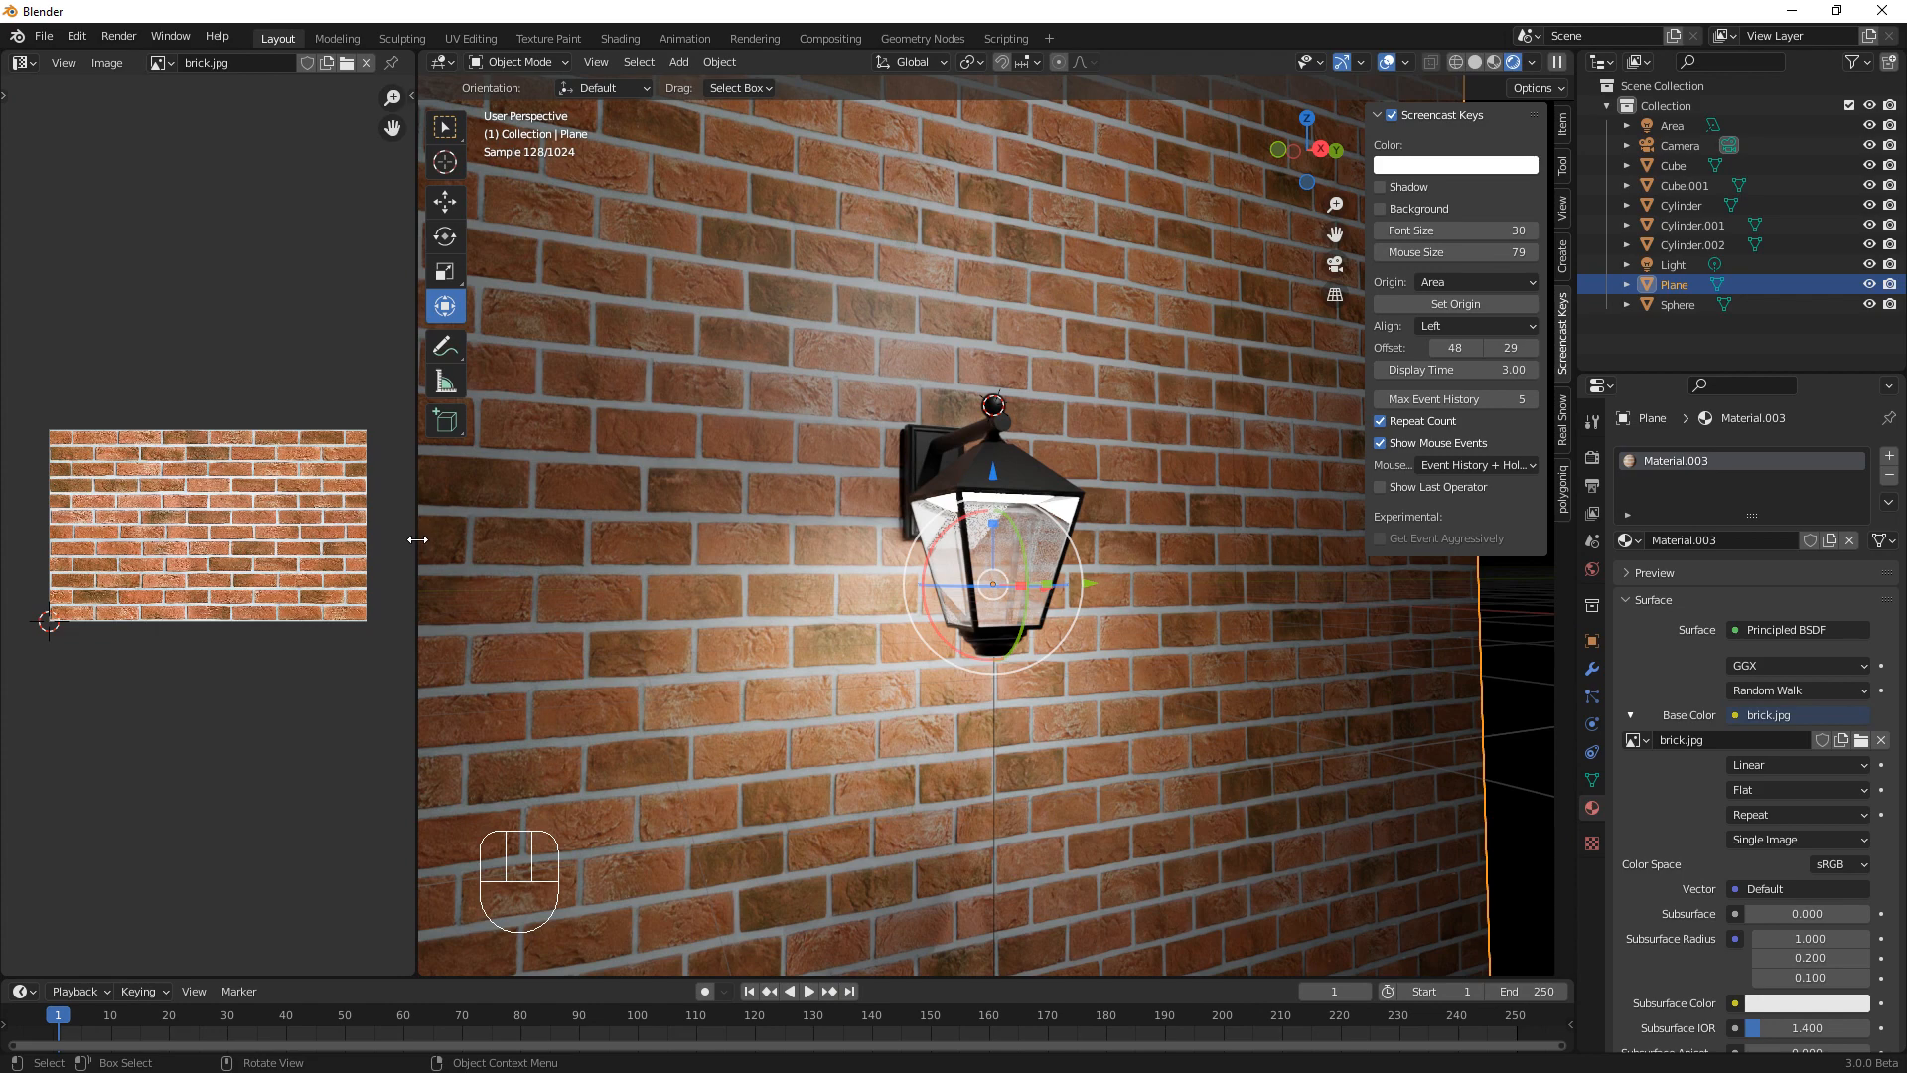
{"action": "right_click", "coordinate": [417, 539]}
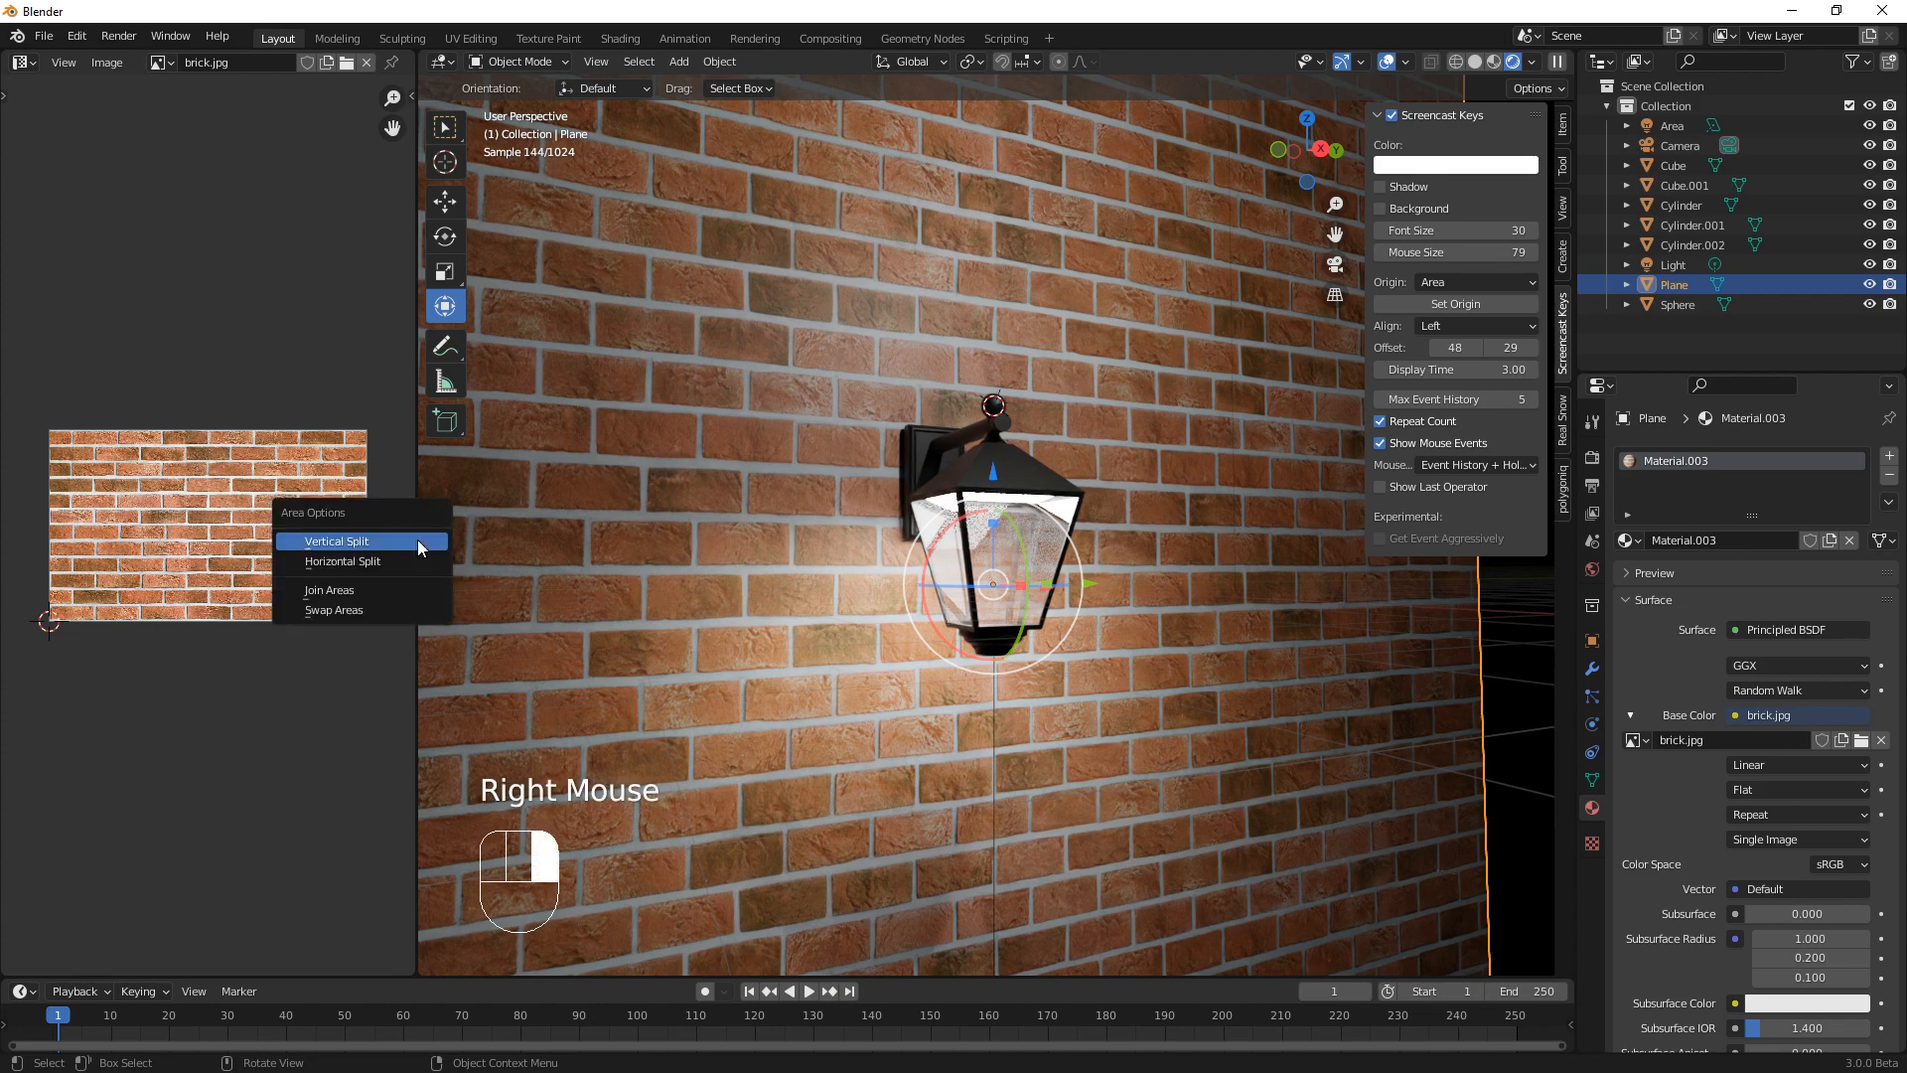
{"action": "left_click", "coordinate": [353, 589]}
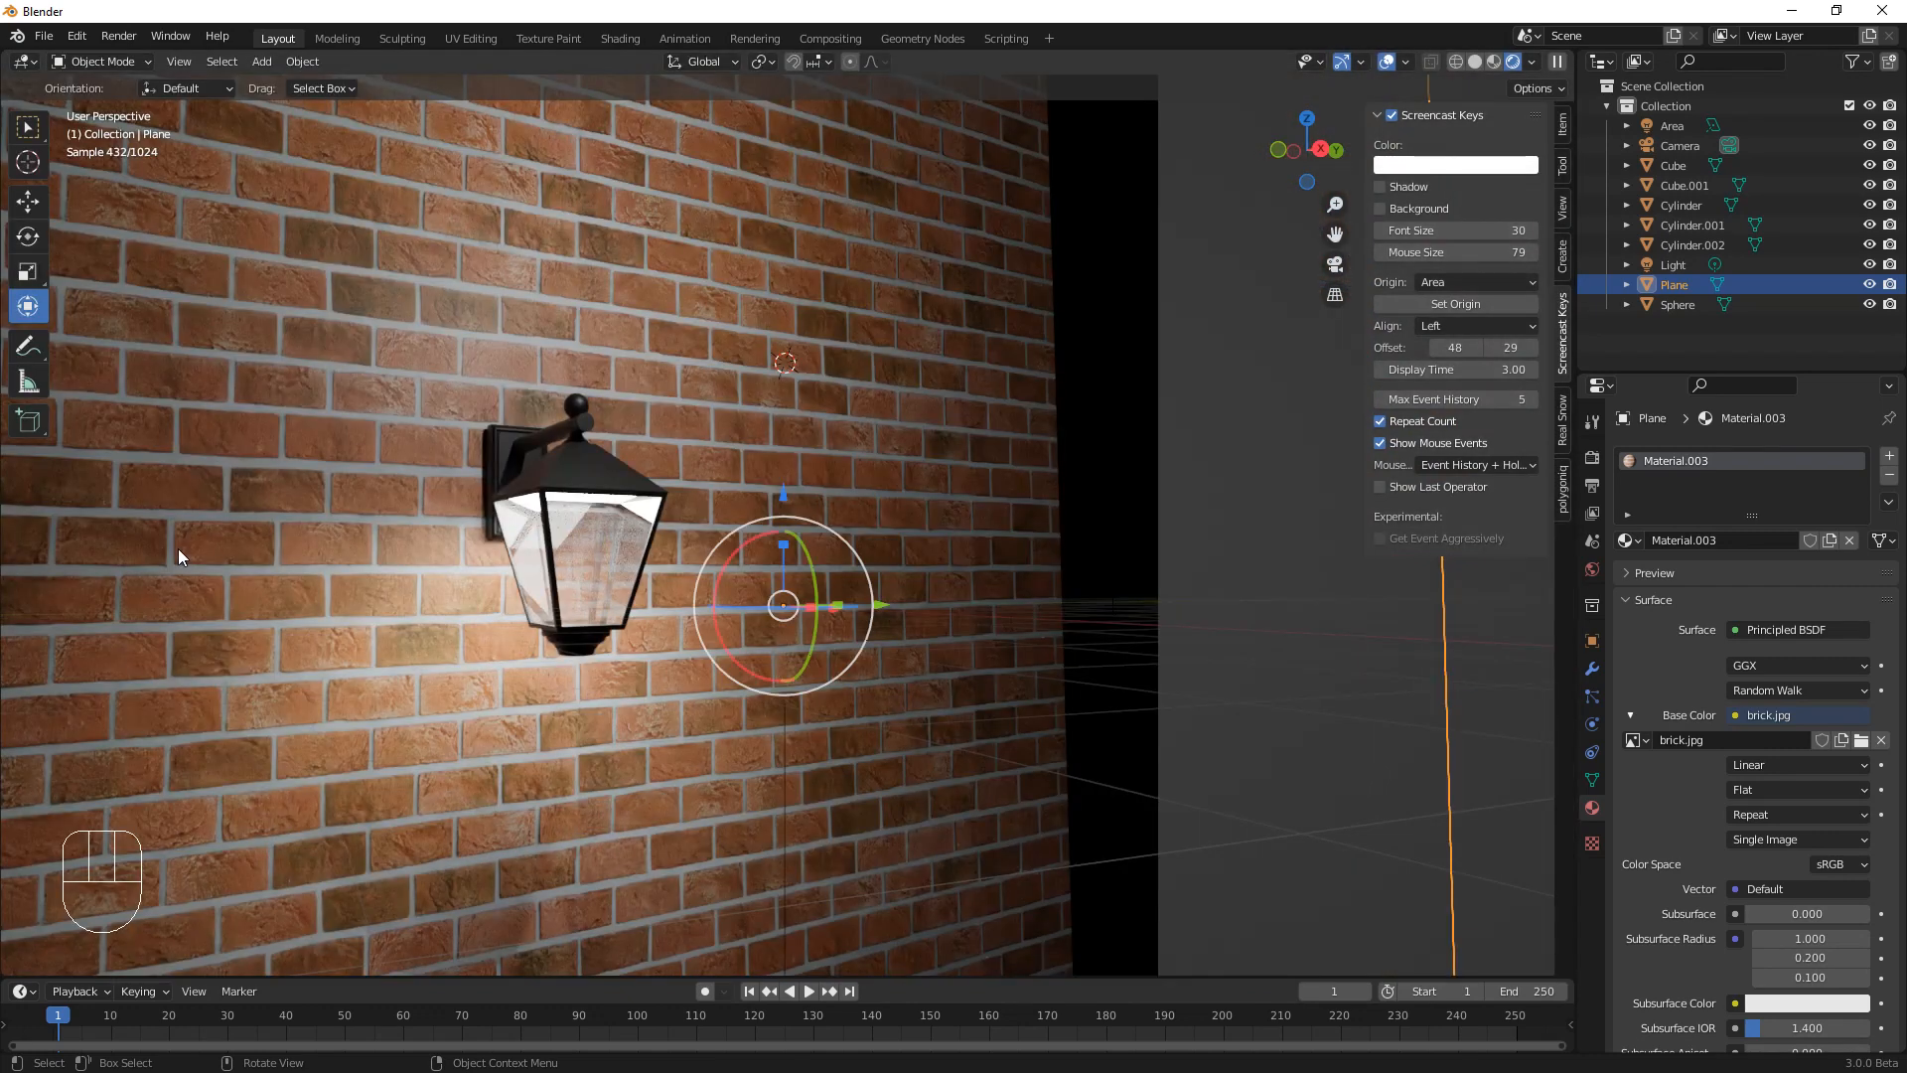
{"action": "left_click", "coordinate": [177, 549]}
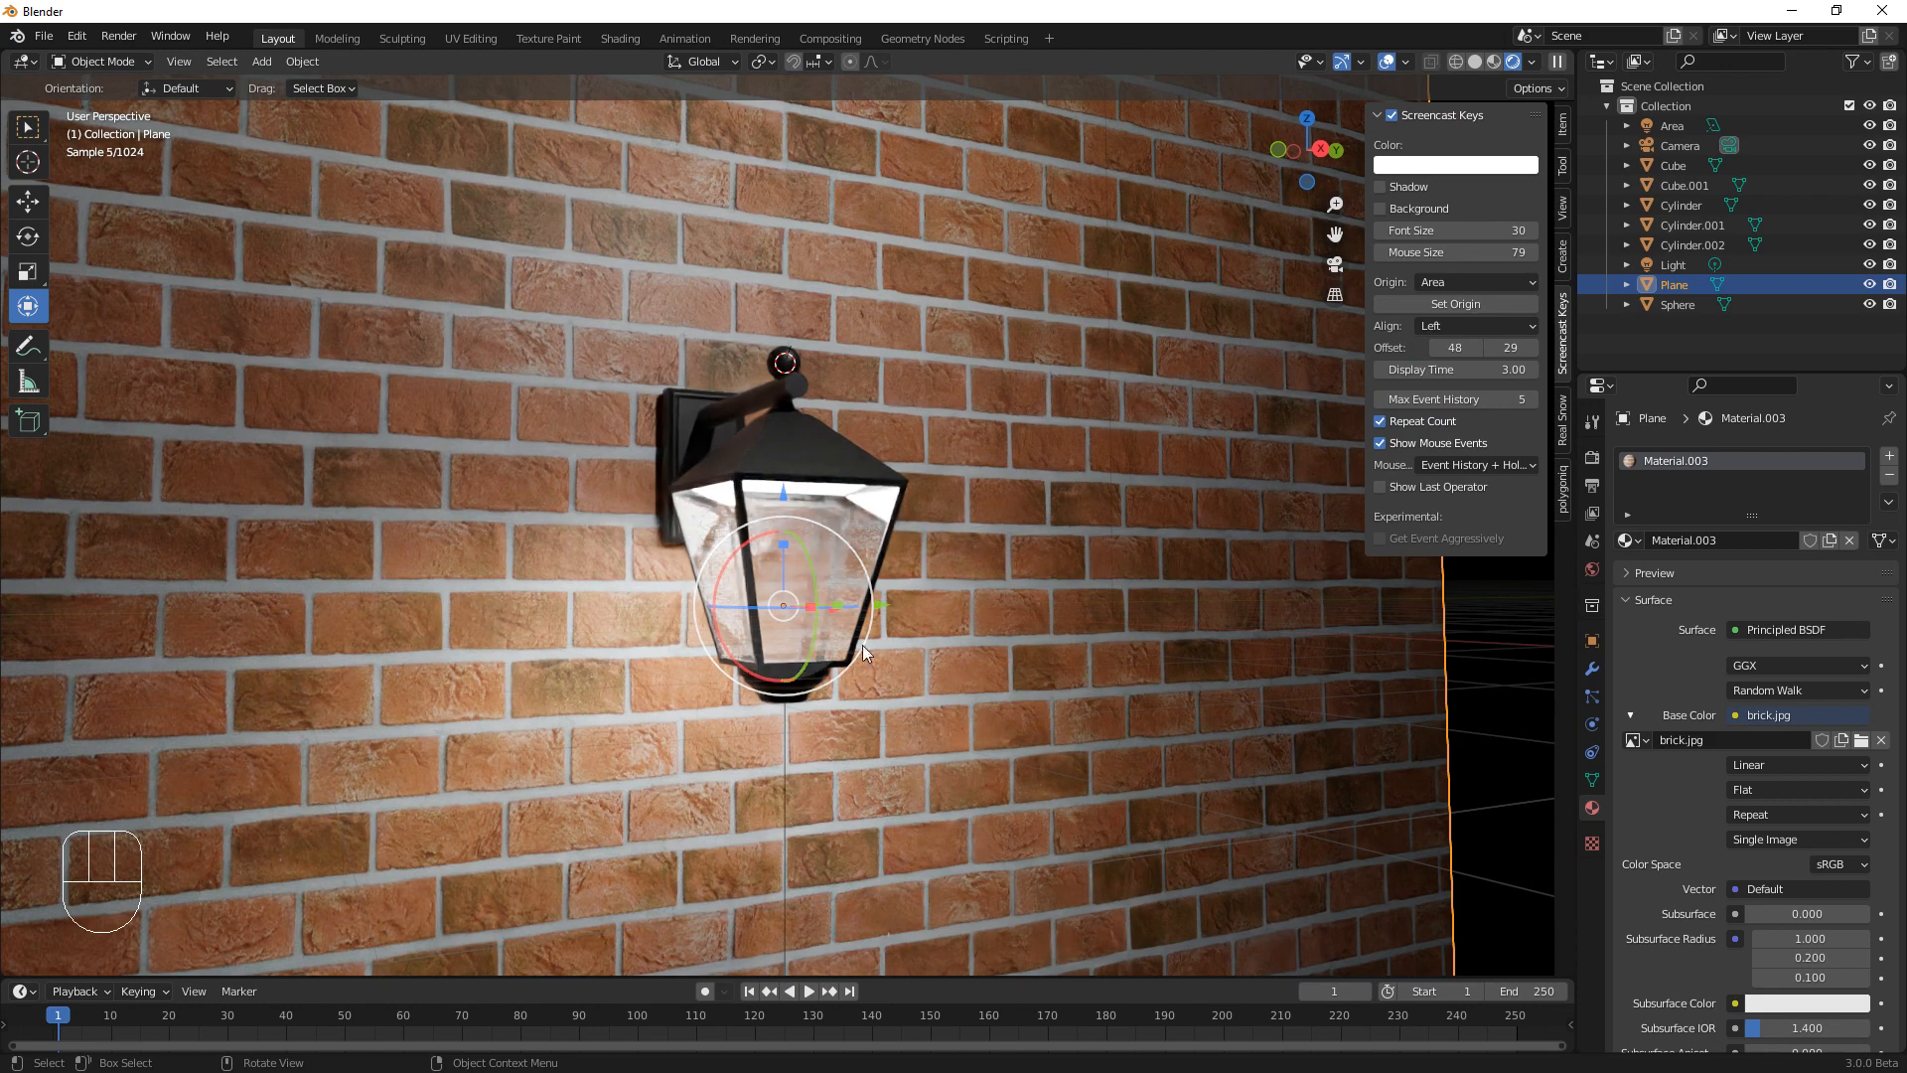
Frame the lantern against the brick wall and hide the viewport gizmos and overlays
{"action": "middle_click_drag", "start_coordinate": [902, 665], "coordinate": [1075, 626], "text": "shift"}
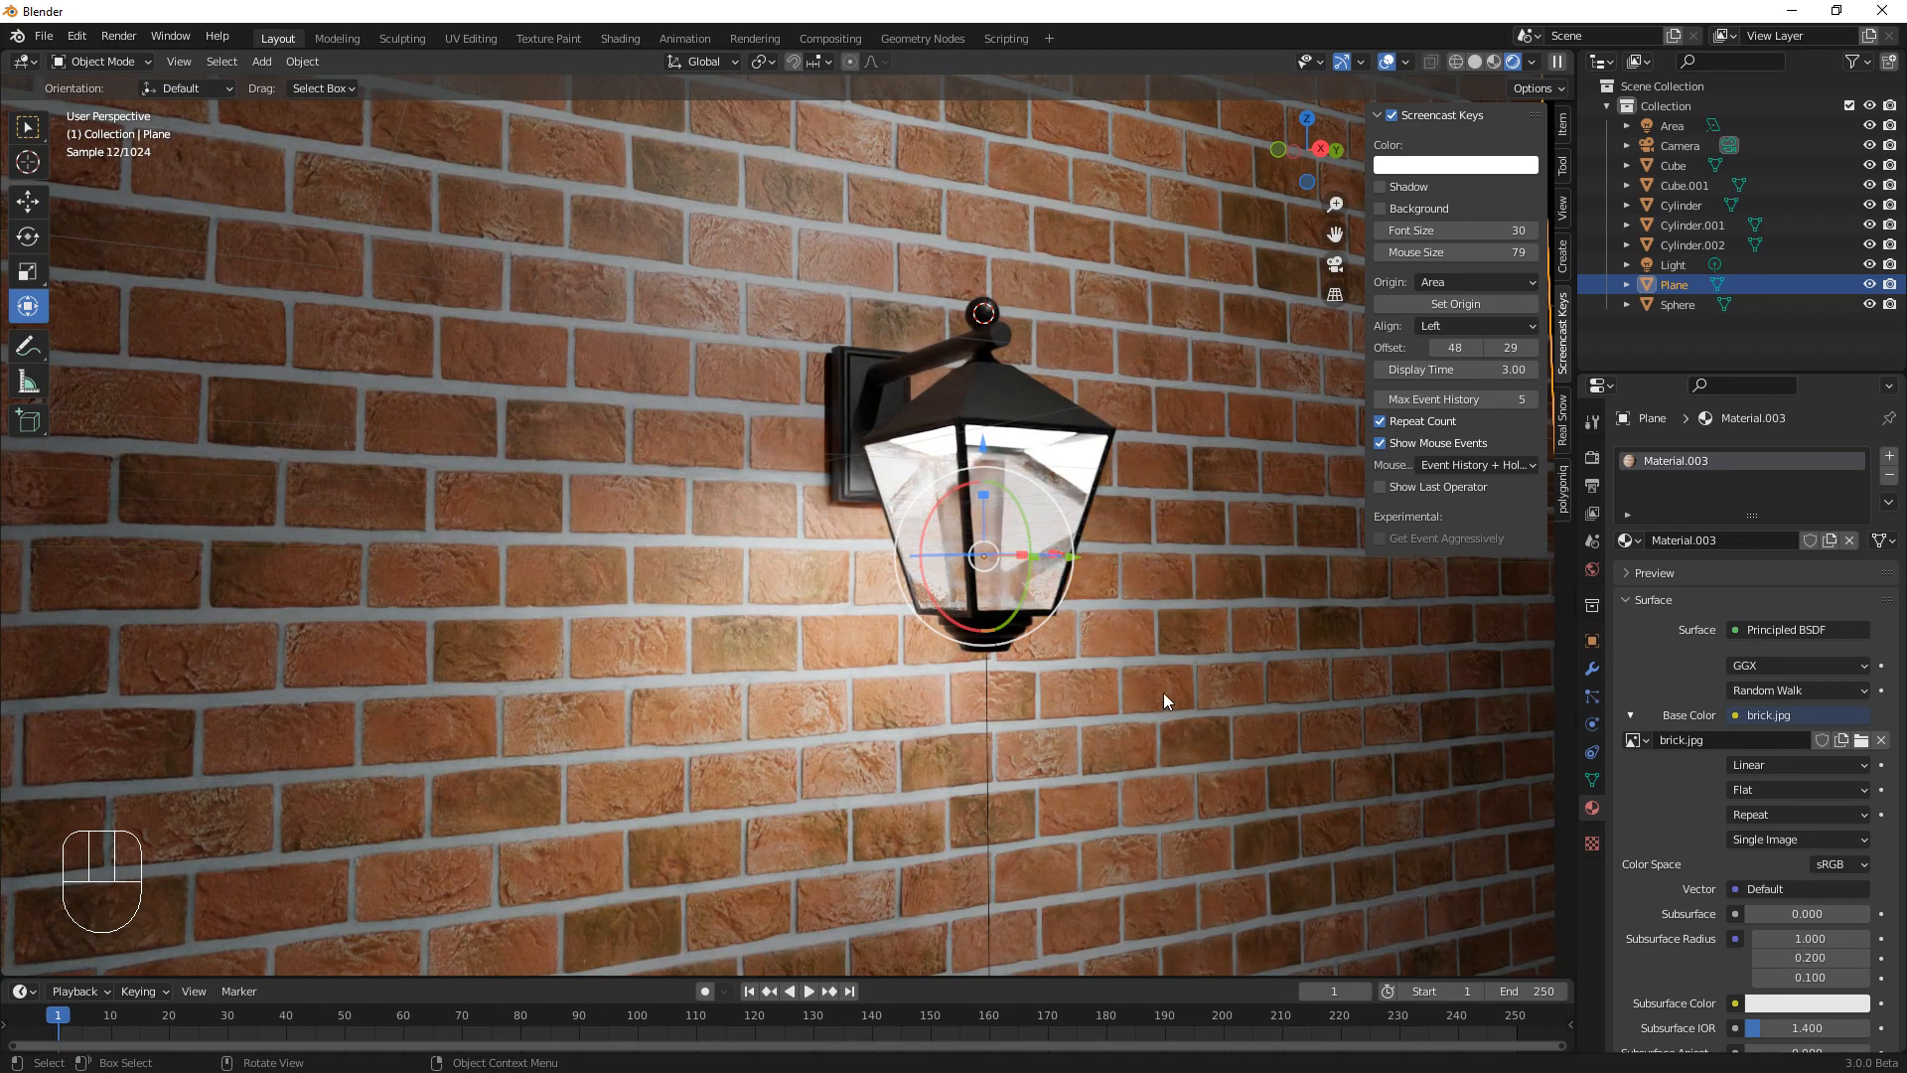
{"action": "left_click", "coordinate": [1342, 61]}
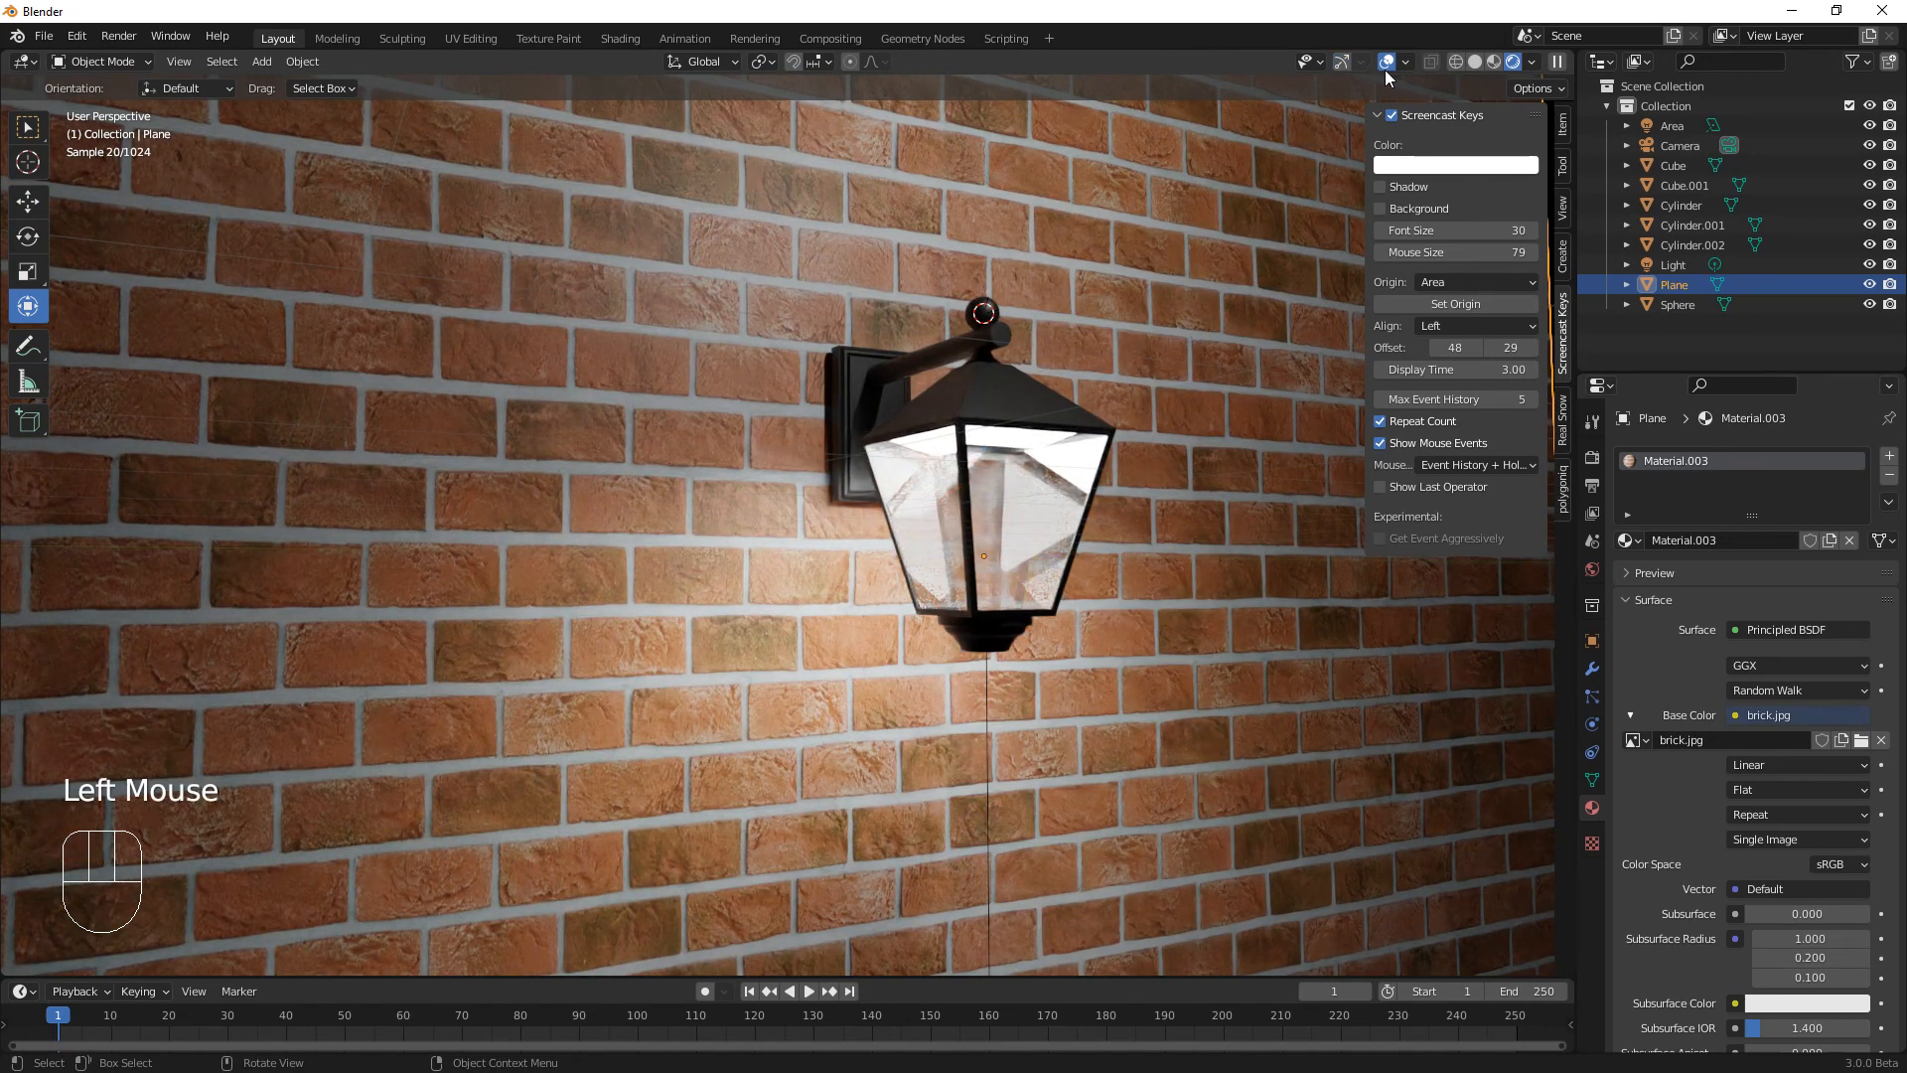
{"action": "left_click", "coordinate": [1391, 61]}
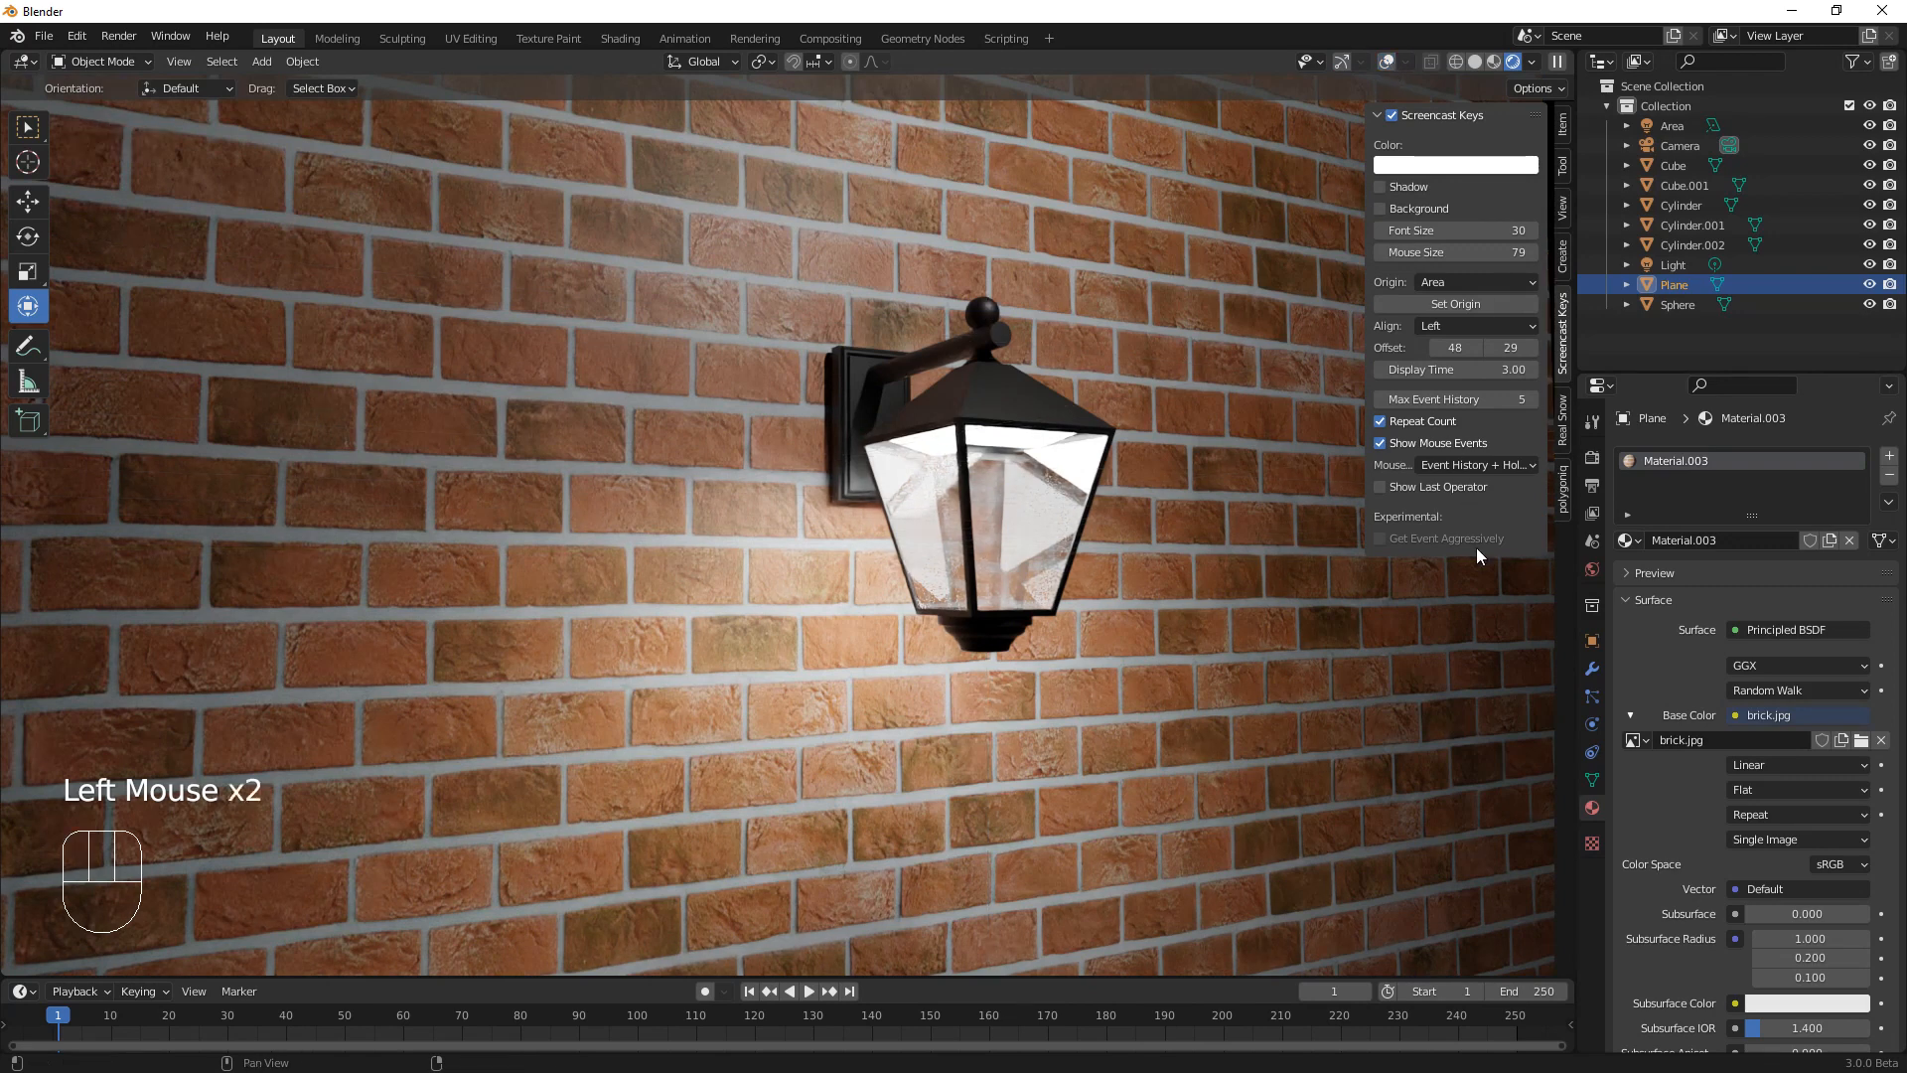